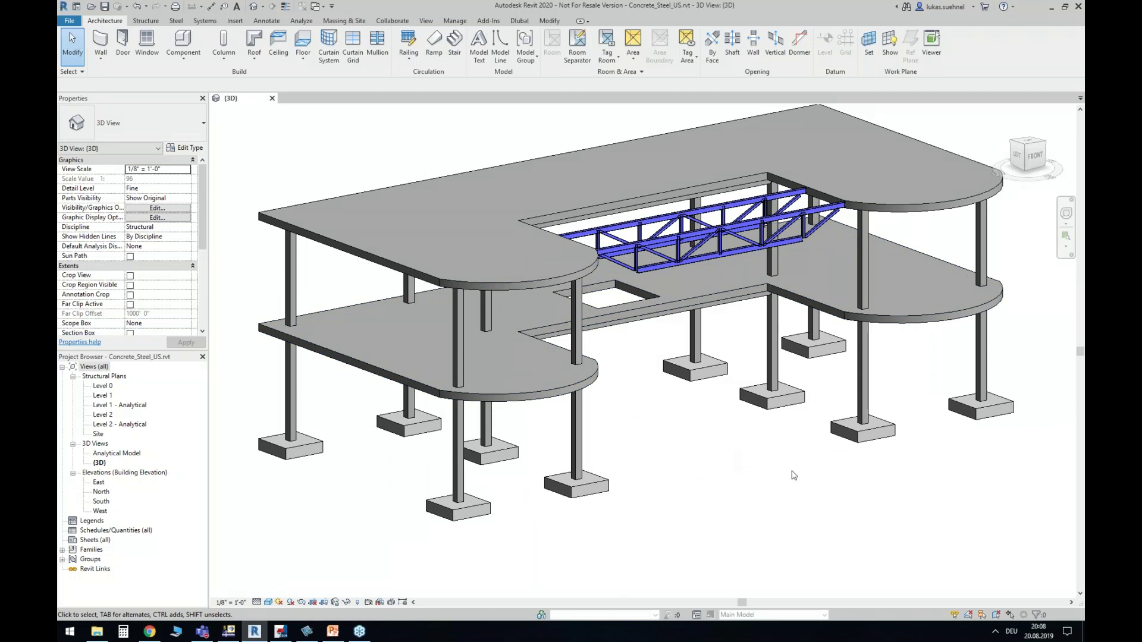
Inspect the properties of the front 12 x 12 concrete column below the lower floor slab
middle_click_drag(814, 480, 770, 480, "ctrl")
middle_click_drag(648, 446, 708, 470, "shift")
middle_click_drag(638, 475, 703, 494)
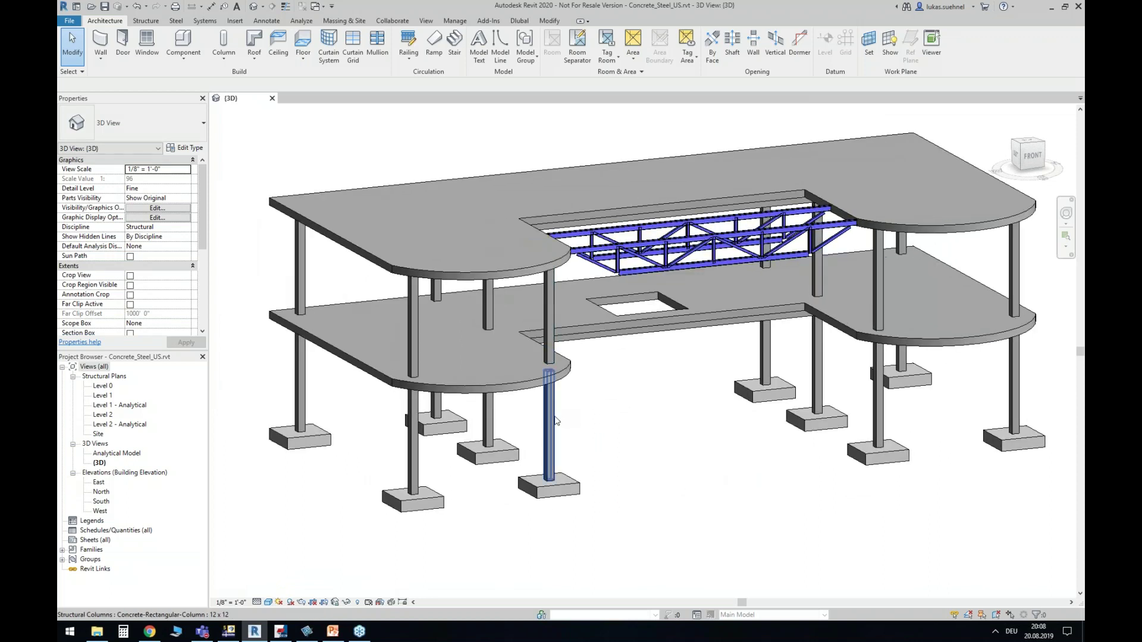
left_click(562, 449)
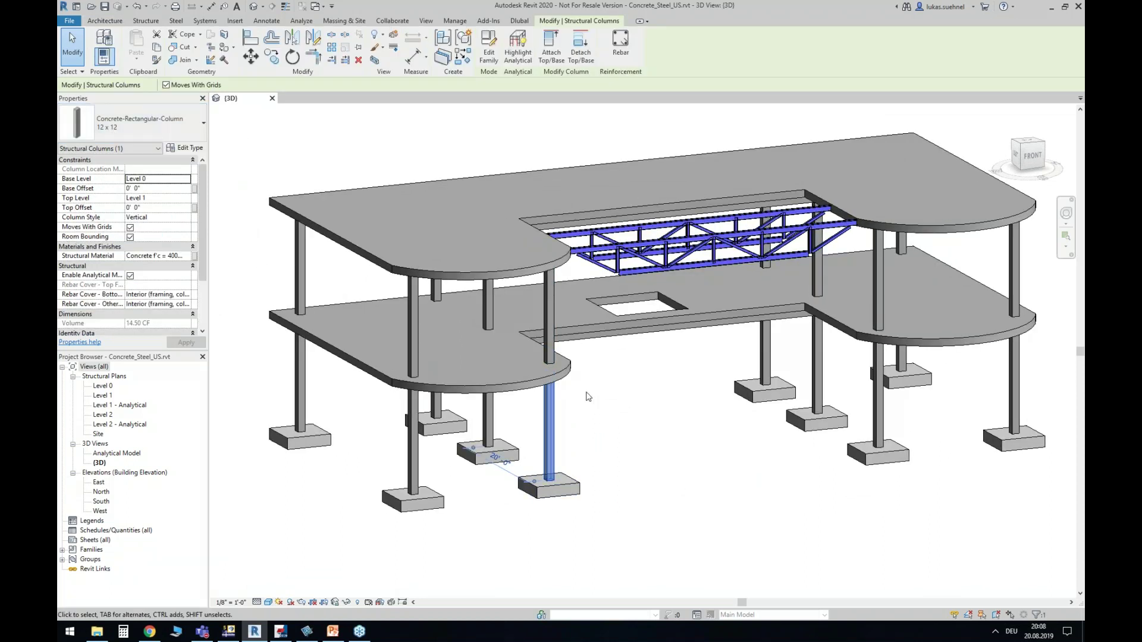
left_click(604, 405)
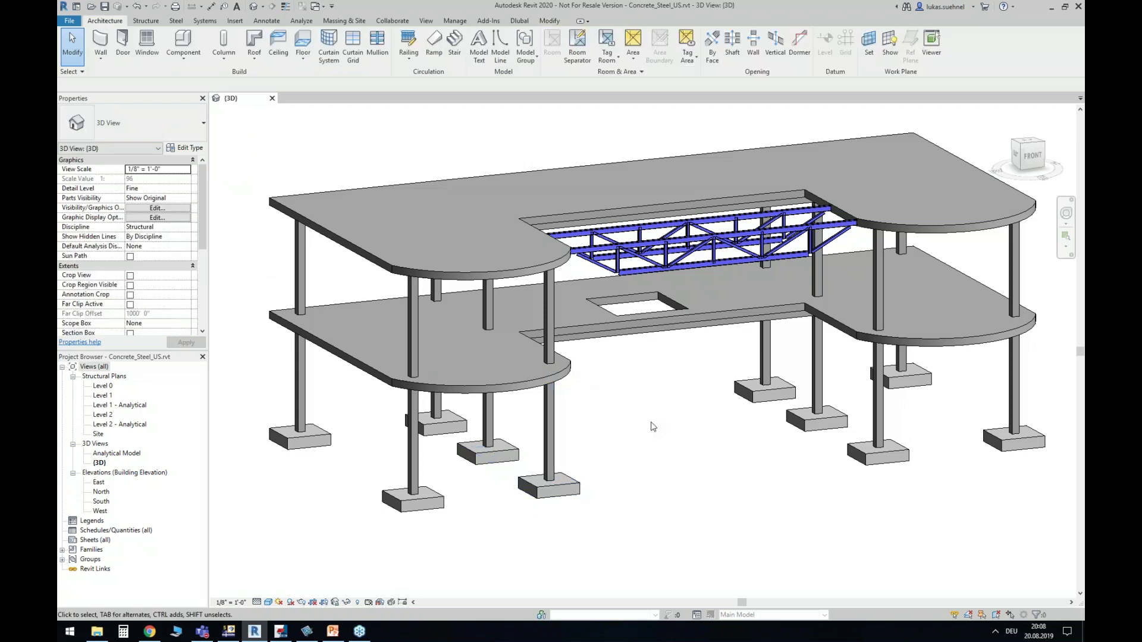
middle_click_drag(653, 426, 642, 489)
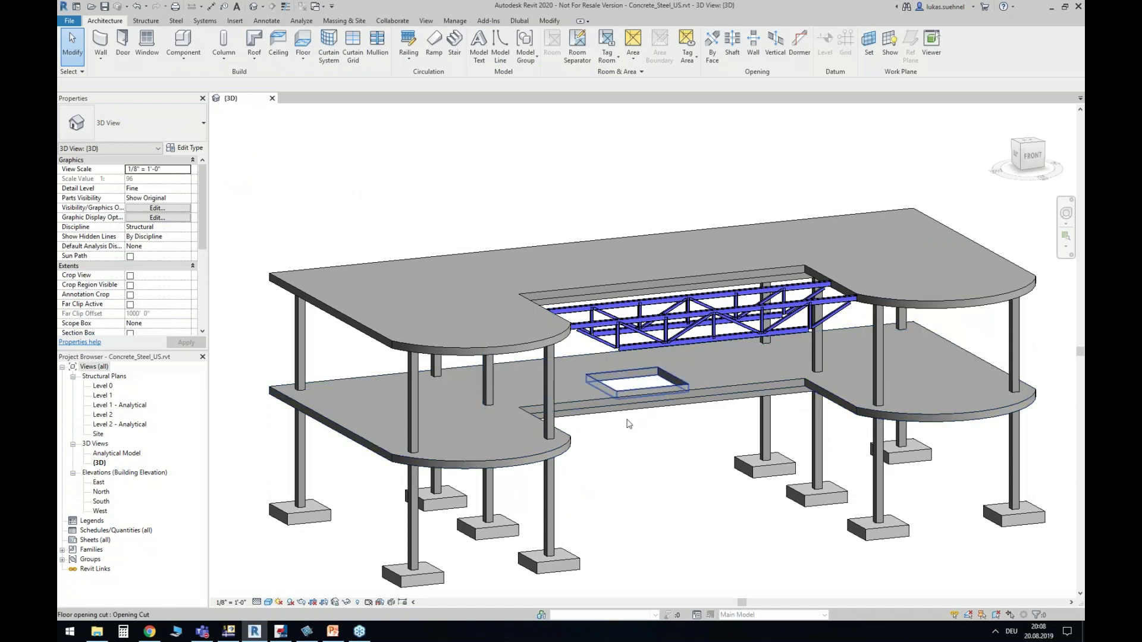
Examine the concrete beams on the underside of the floor slabs
middle_click_drag(629, 423, 712, 355, "shift")
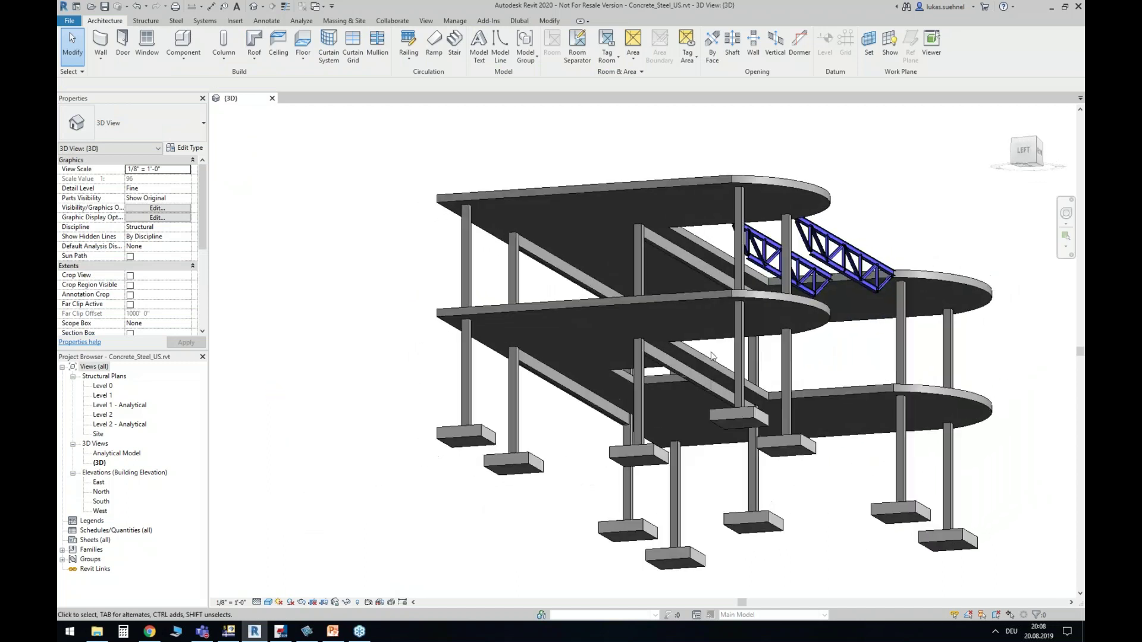
scroll(579, 372, "up", 3)
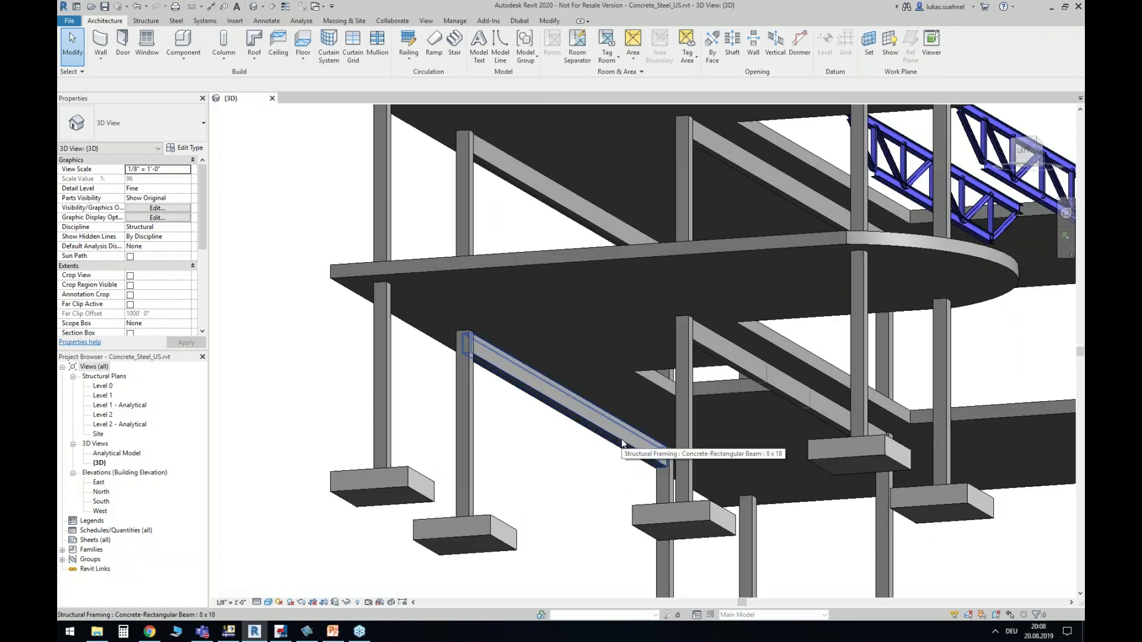
scroll(615, 400, "down", 4)
middle_click_drag(614, 401, 595, 475, "shift")
scroll(571, 393, "up", 6)
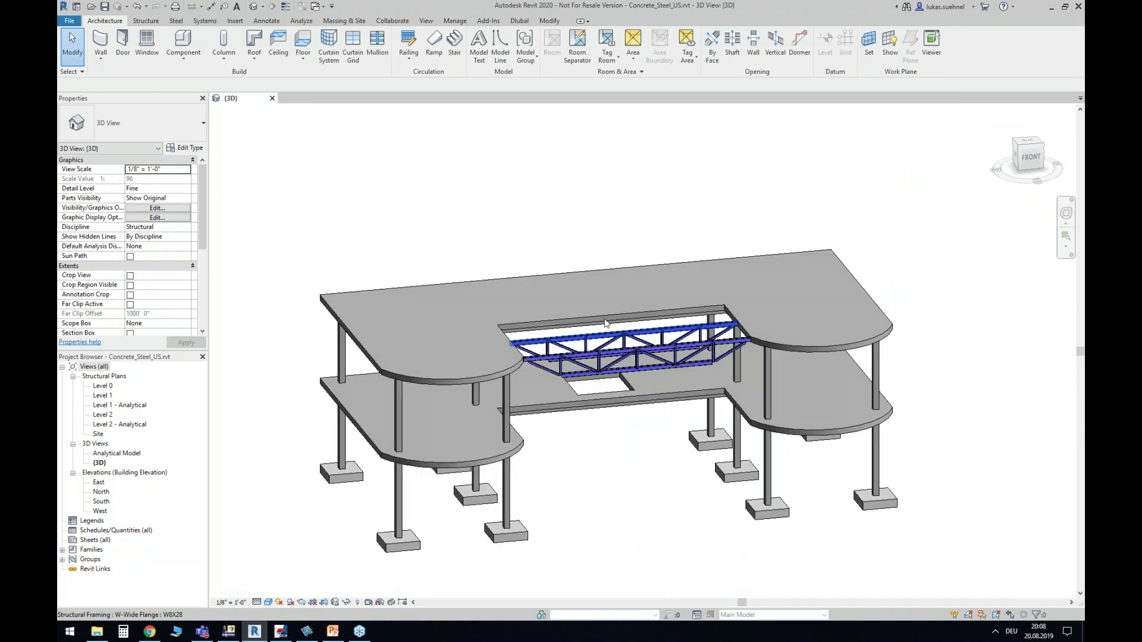
Examine the two steel trusses and inspect the properties of the front truss's top chord
middle_click_drag(571, 393, 559, 359, "shift")
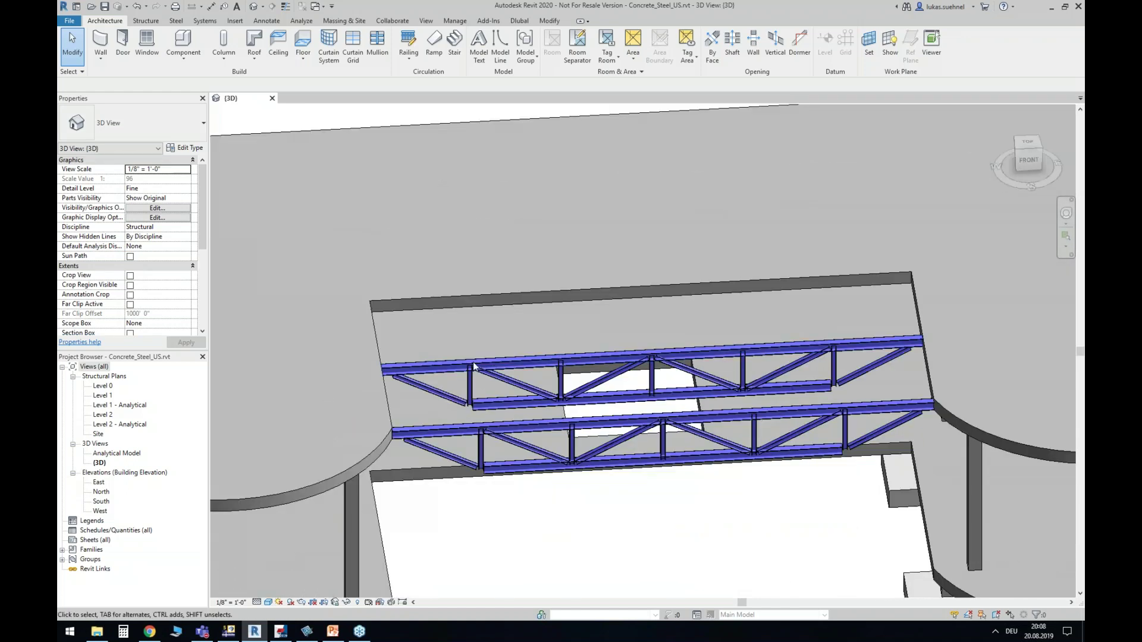
scroll(495, 504, "up", 4)
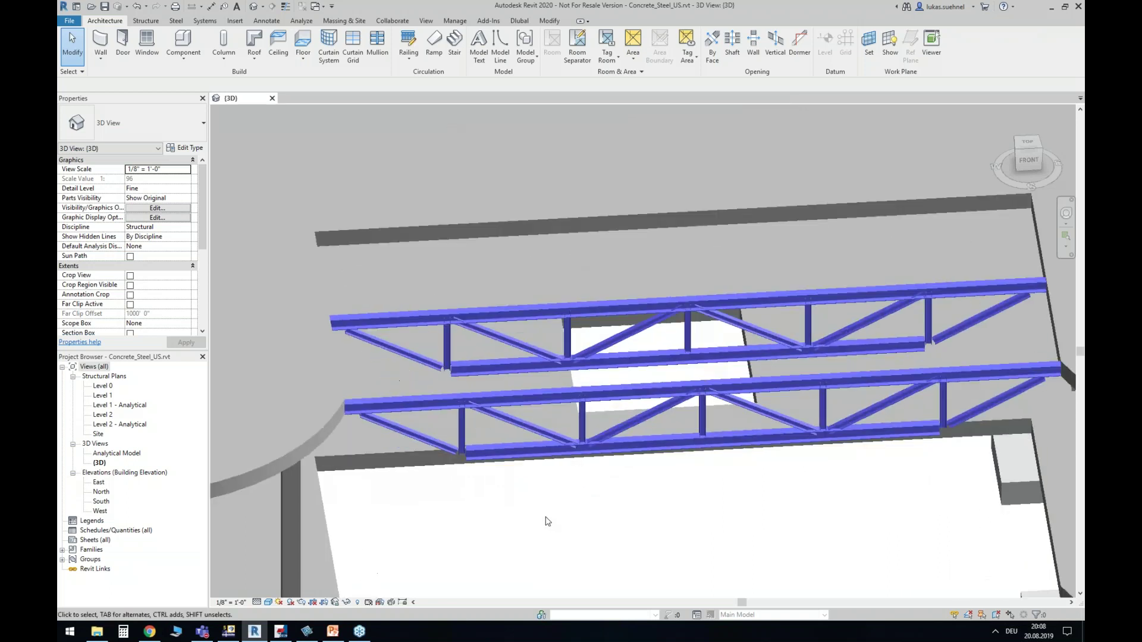
left_click(490, 356)
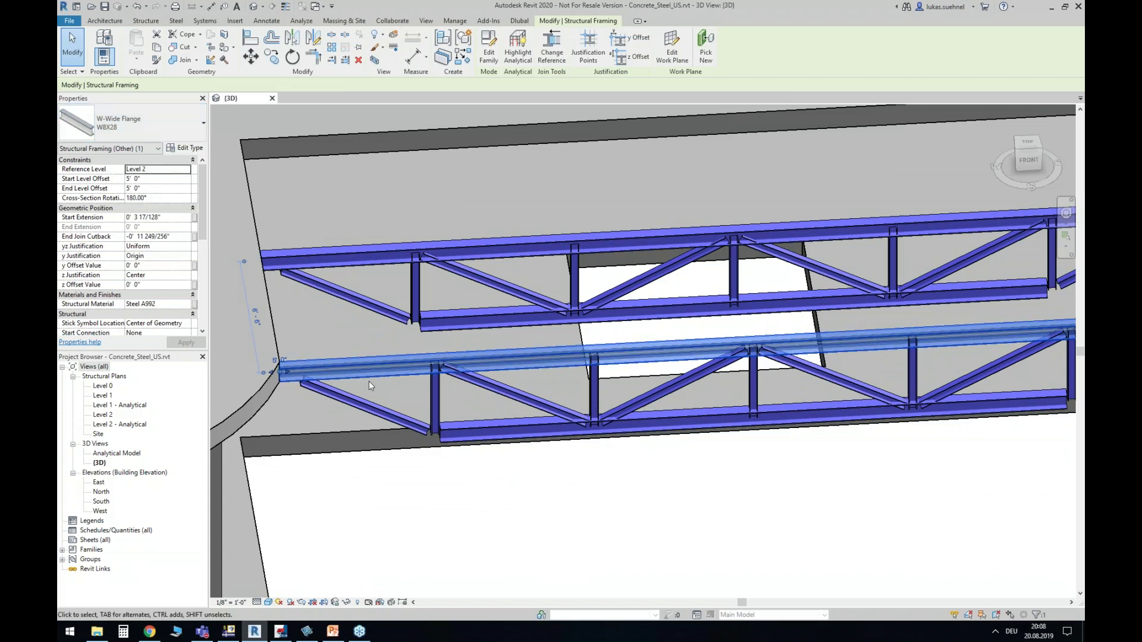
scroll(369, 381, "down", 3)
middle_click_drag(491, 438, 355, 424, "shift")
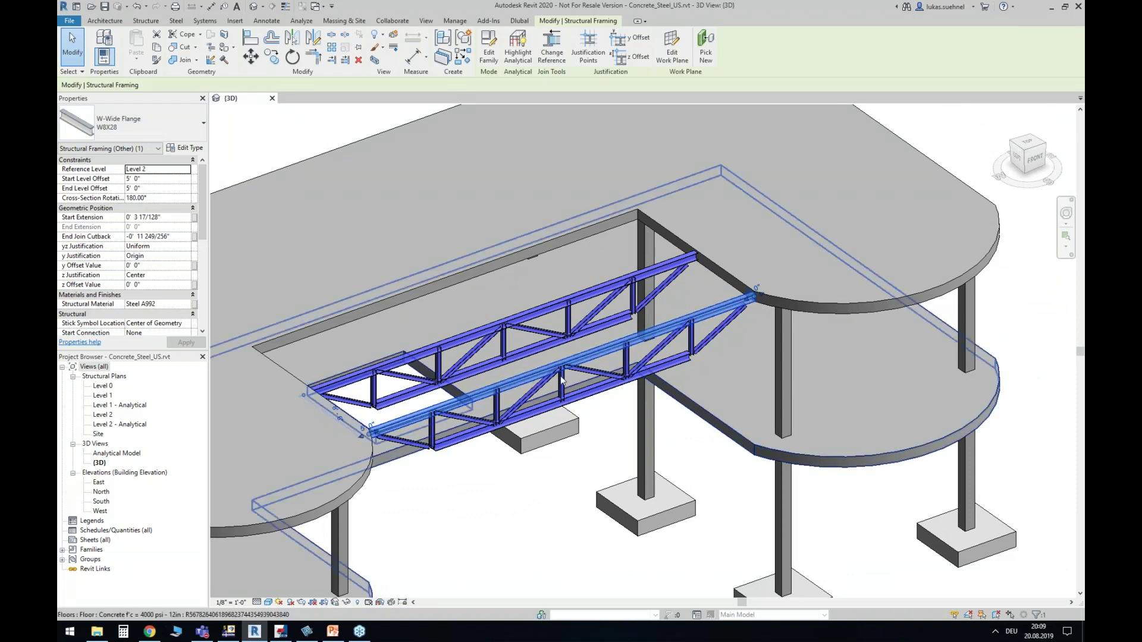
left_click(585, 485)
scroll(618, 436, "down", 1)
middle_click_drag(573, 503, 657, 463, "shift")
middle_click_drag(586, 525, 696, 458)
middle_click_drag(696, 459, 648, 431, "shift")
middle_click_drag(620, 512, 614, 460)
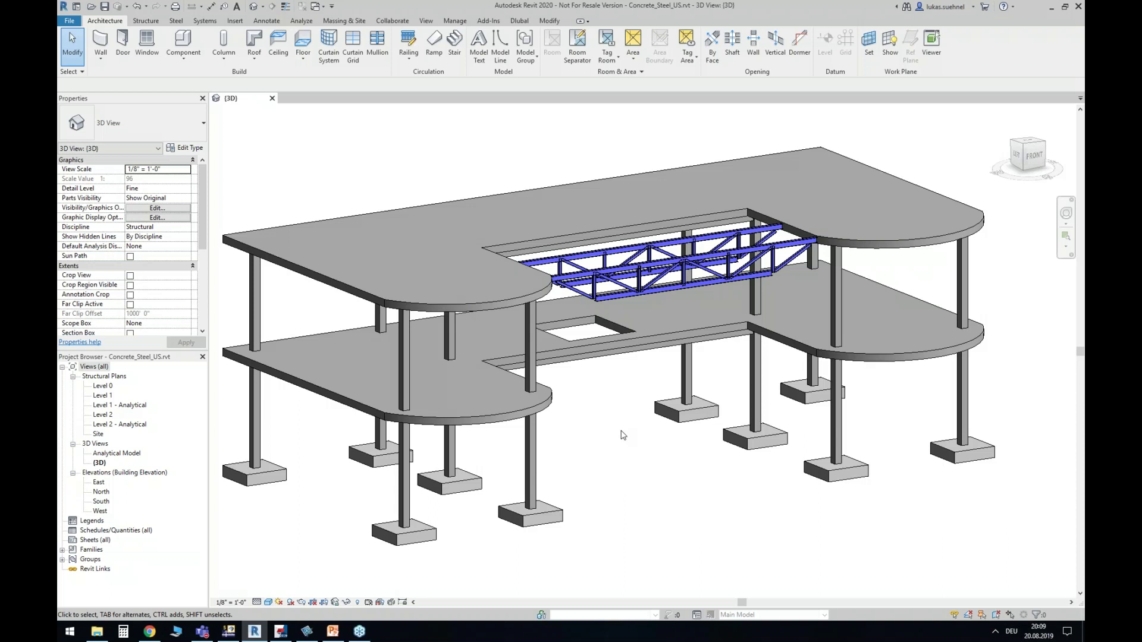
scroll(622, 436, "down", 1)
middle_click_drag(610, 473, 614, 452)
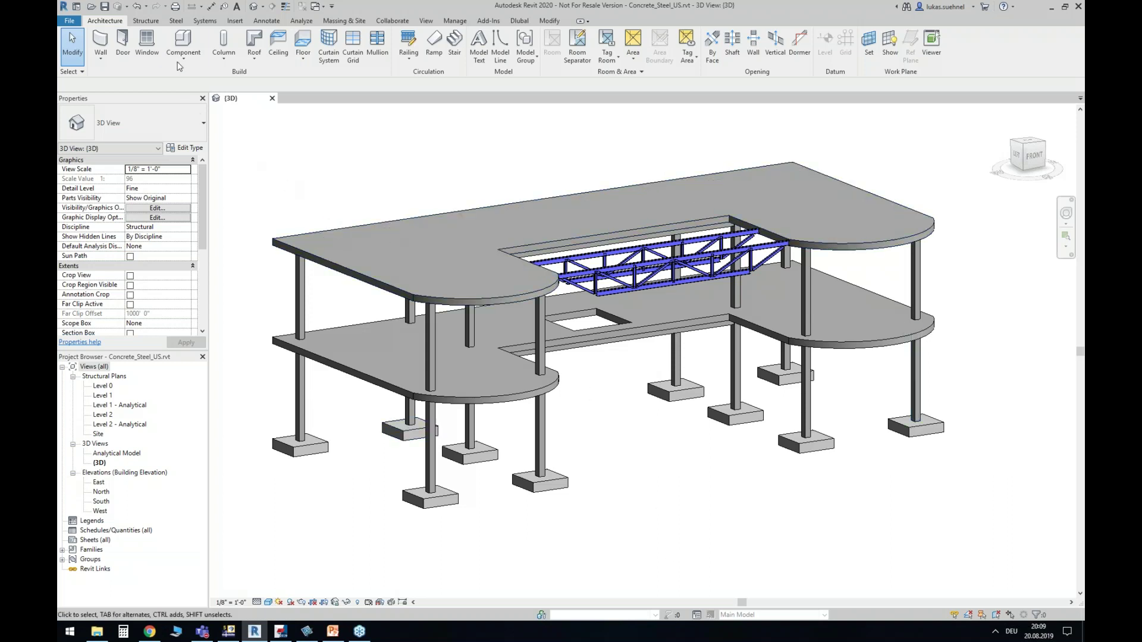
Check the Enable Analytical Model setting of the structural Wall and Beam commands without placing any elements
left_click(144, 22)
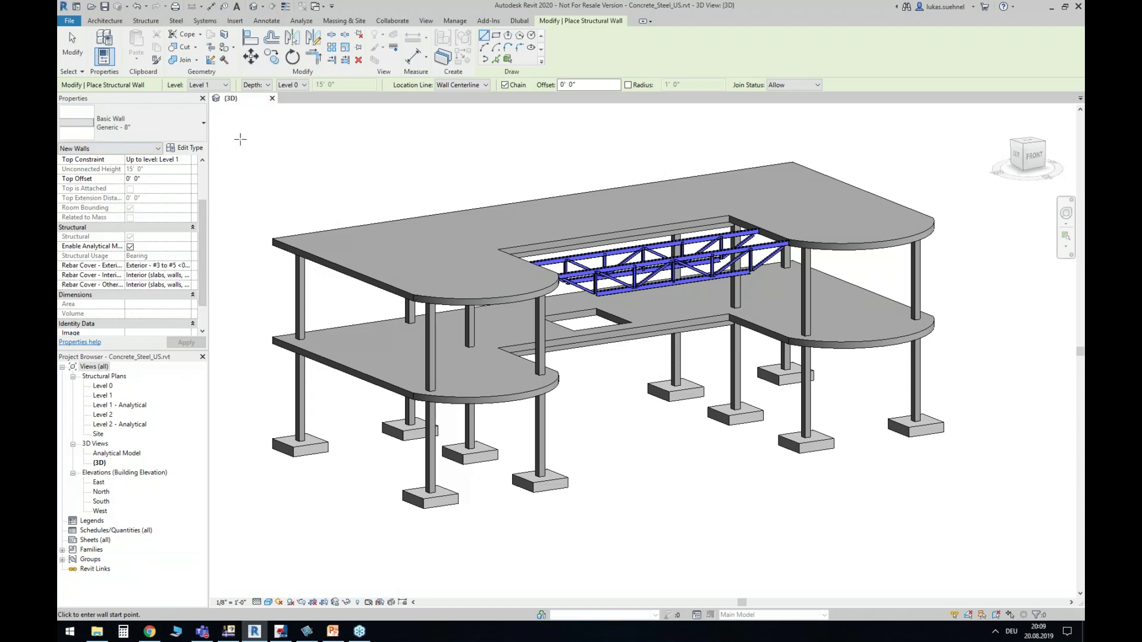
key("Escape")
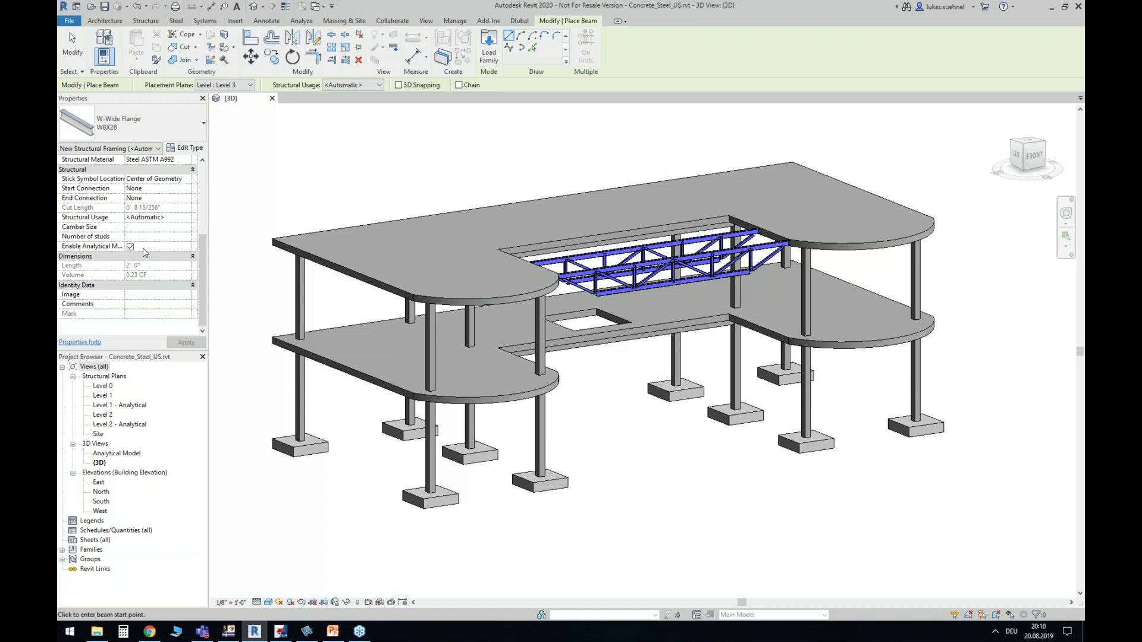
key("Escape")
key("Escape")
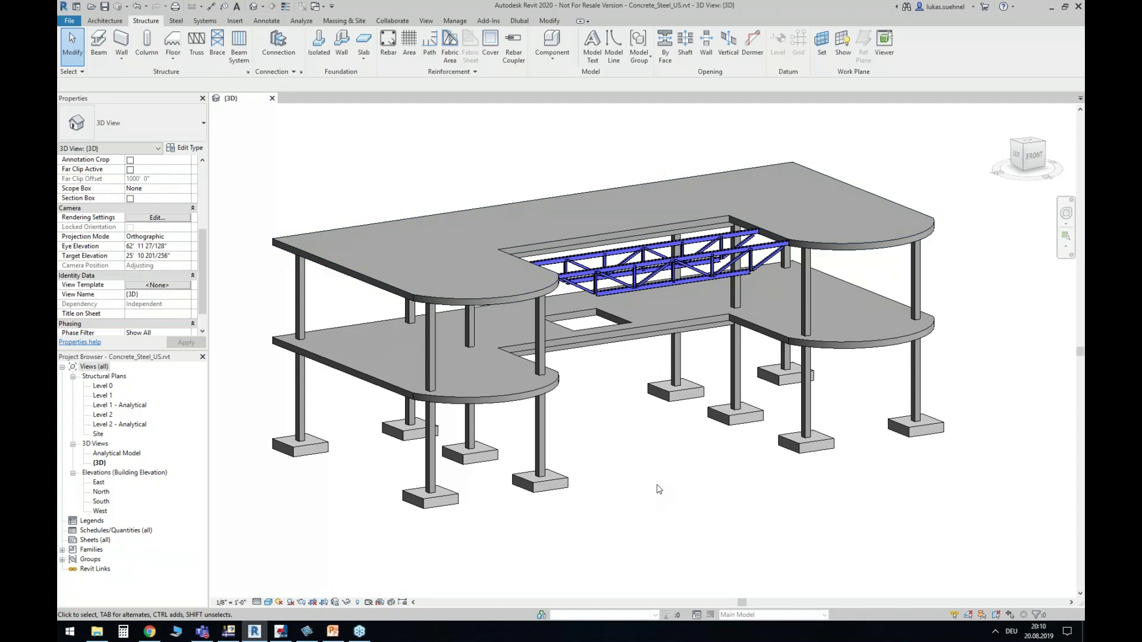
Show the analytical model in the 3D view and set the visual style to Wireframe
left_click(380, 602)
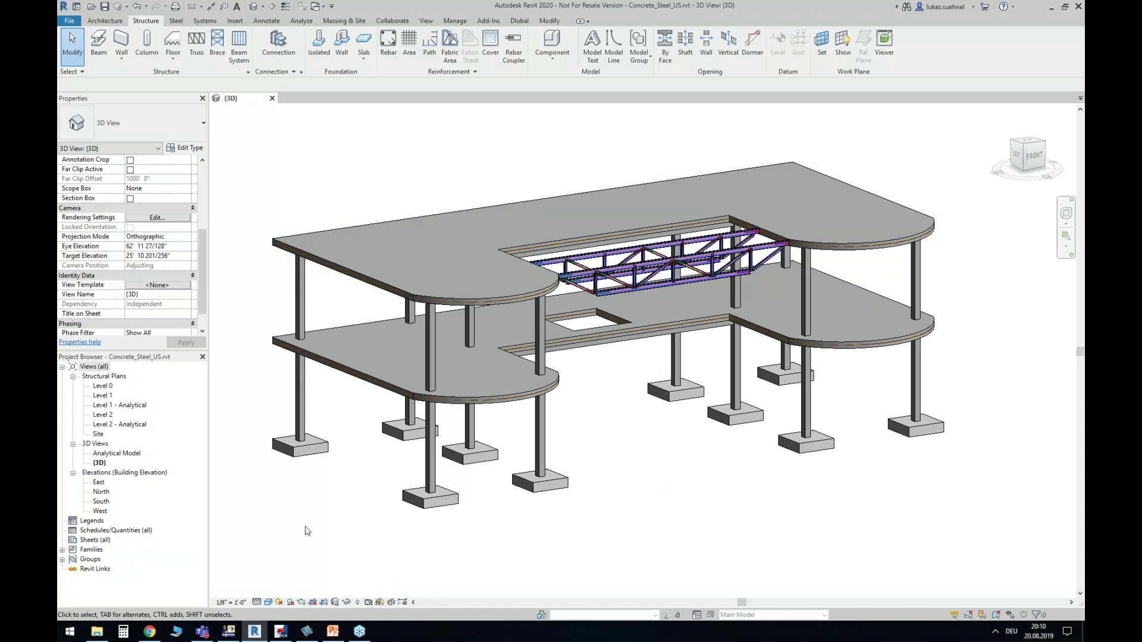
left_click(271, 602)
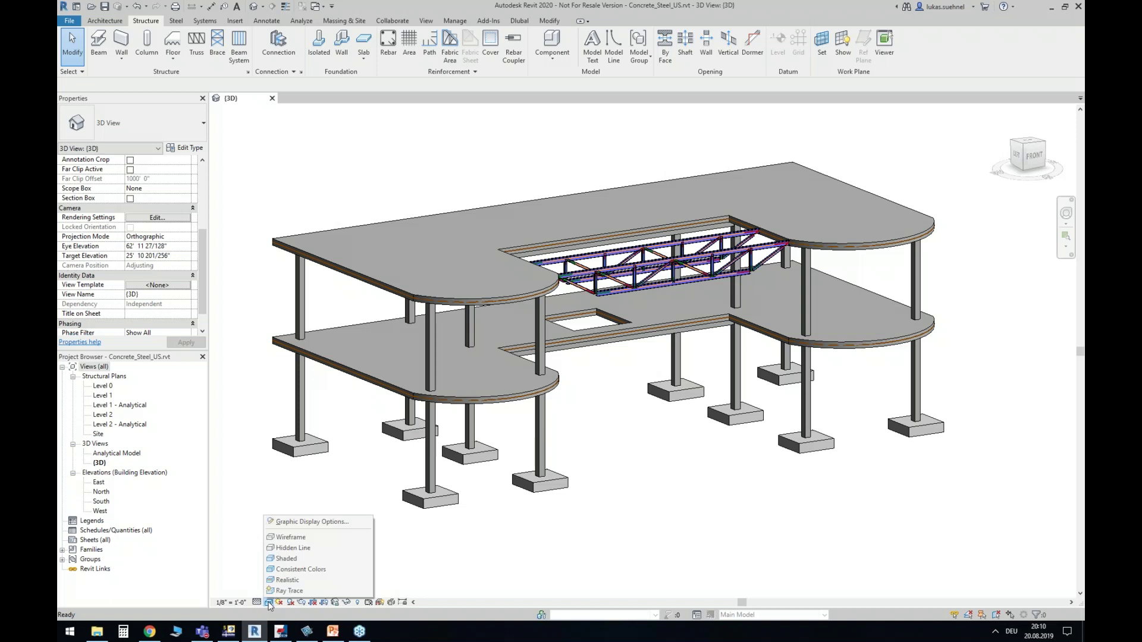
left_click(312, 548)
middle_click_drag(594, 425, 641, 423, "shift")
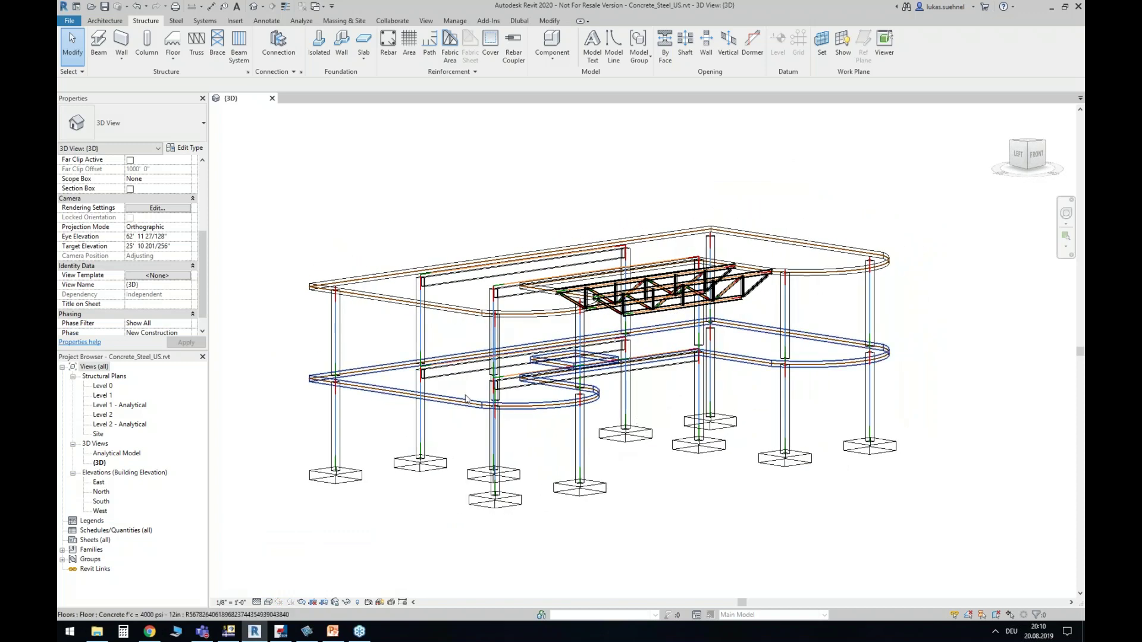
Examine the analytical lines of the floor slabs, columns, beams and steel trusses
scroll(329, 420, "up", 3)
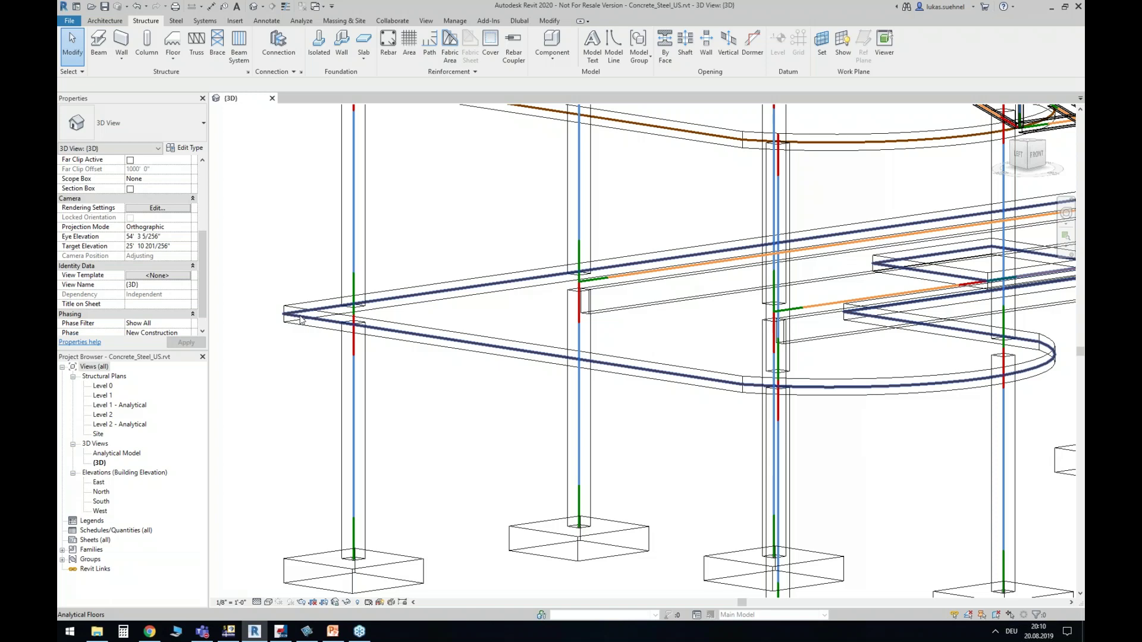
scroll(299, 320, "down", 5)
middle_click_drag(737, 434, 672, 424, "shift")
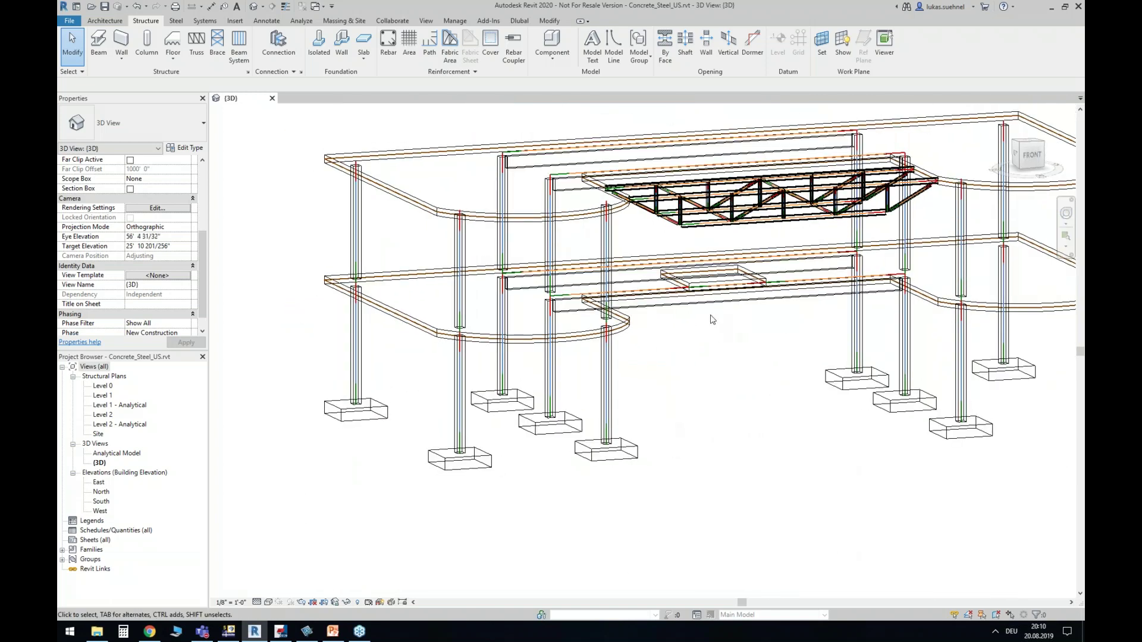
middle_click_drag(712, 320, 696, 358)
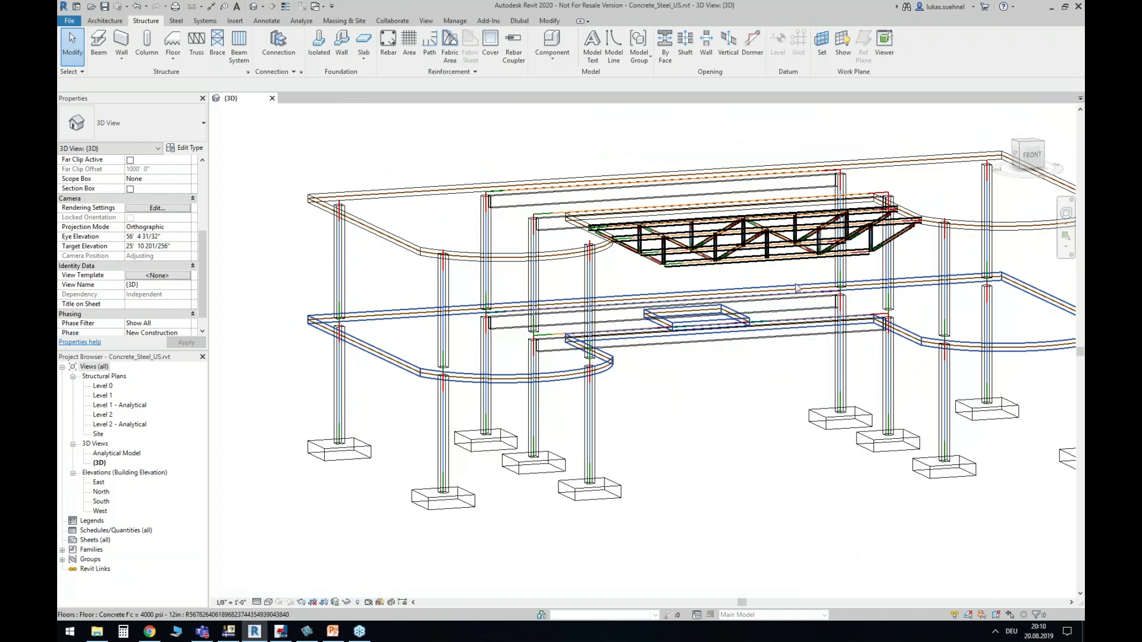
scroll(700, 231, "up", 4)
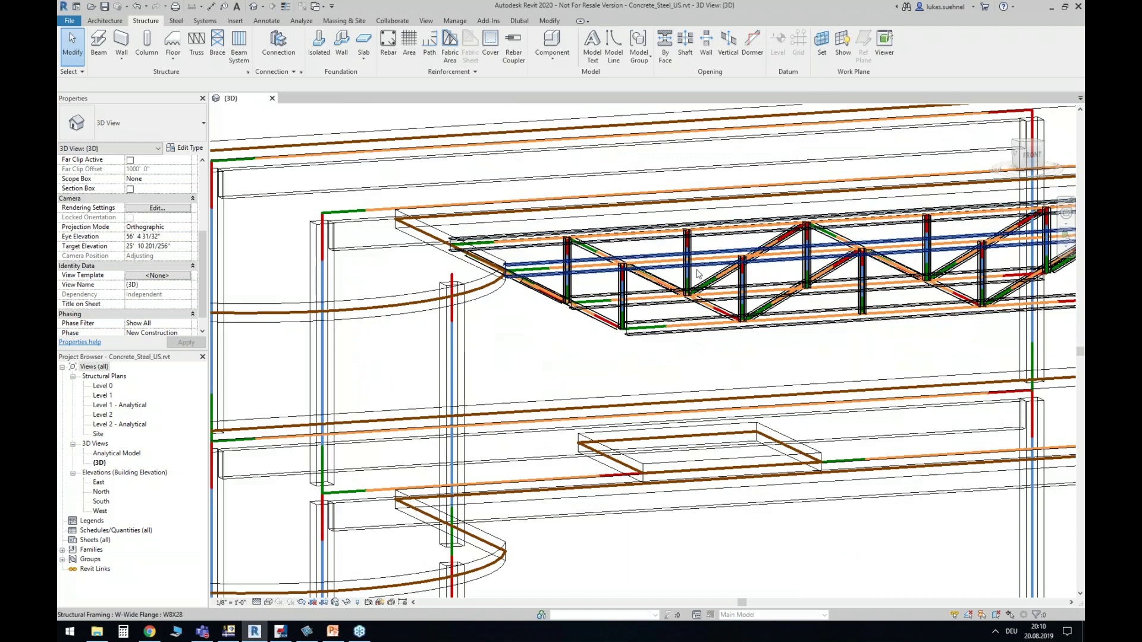
scroll(698, 274, "up", 3)
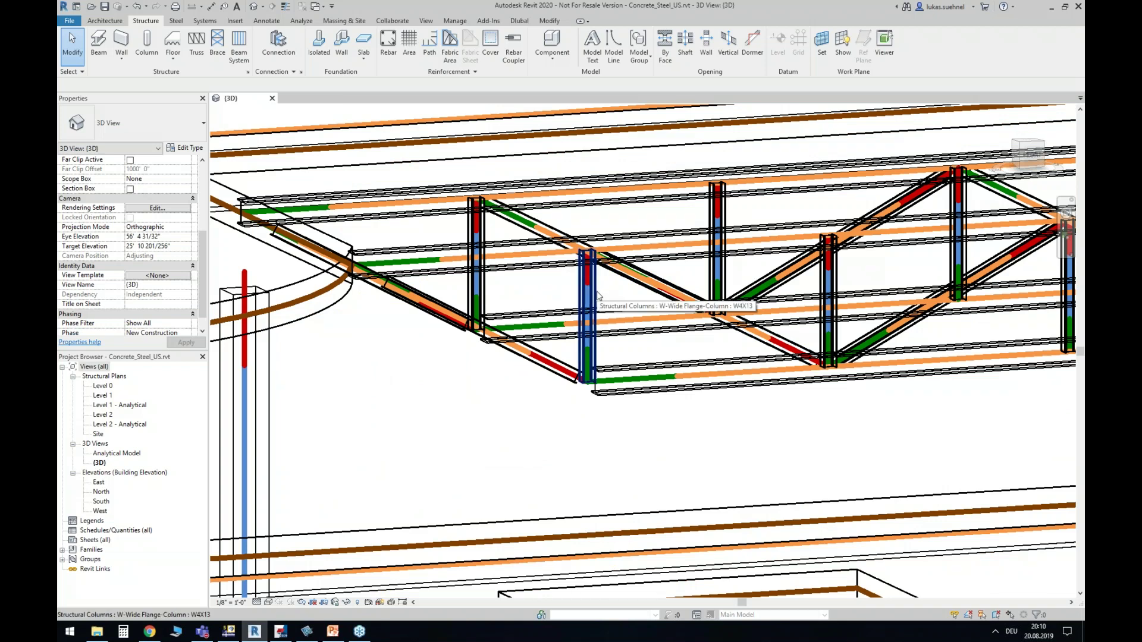
Select the first W4X13 vertical of the front truss and display its Analytical Columns properties
left_click(596, 296)
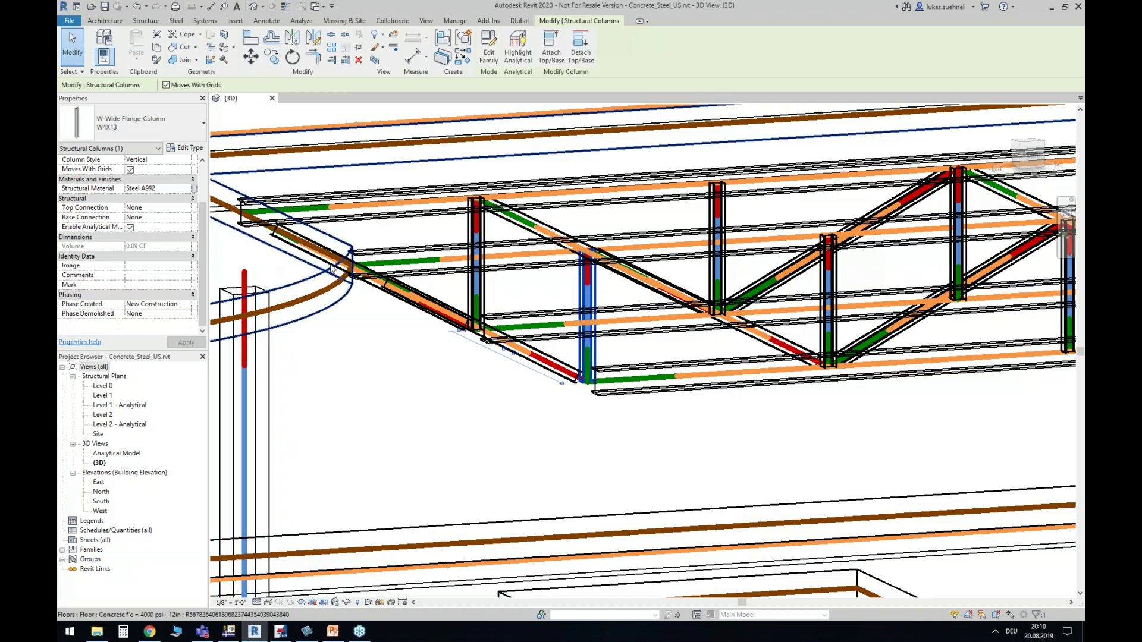
left_click(110, 148)
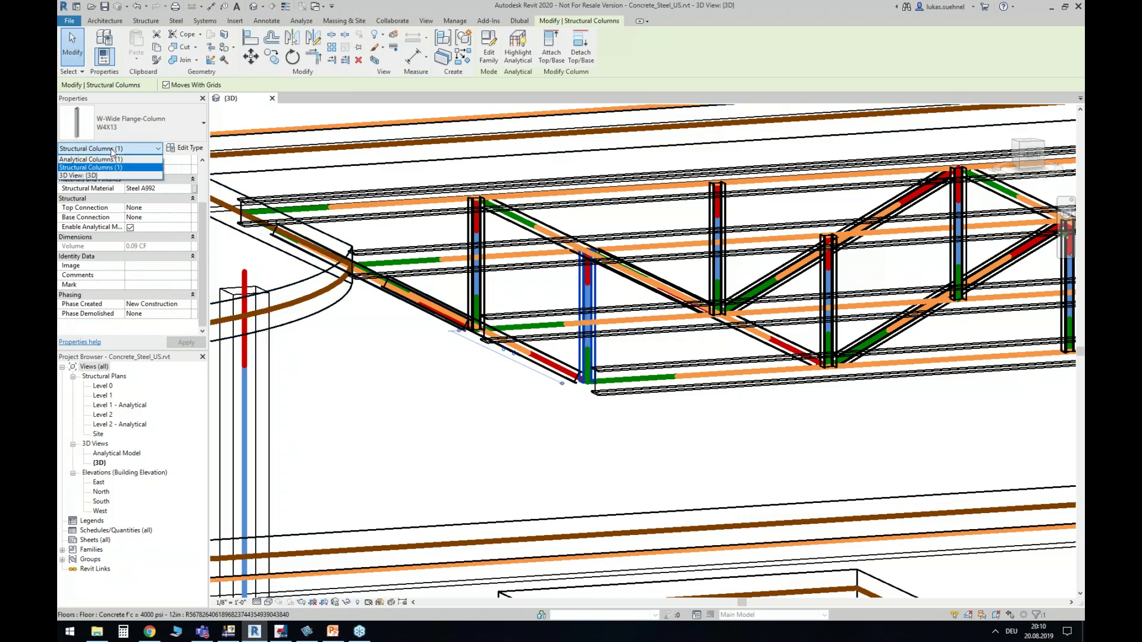
left_click(79, 169)
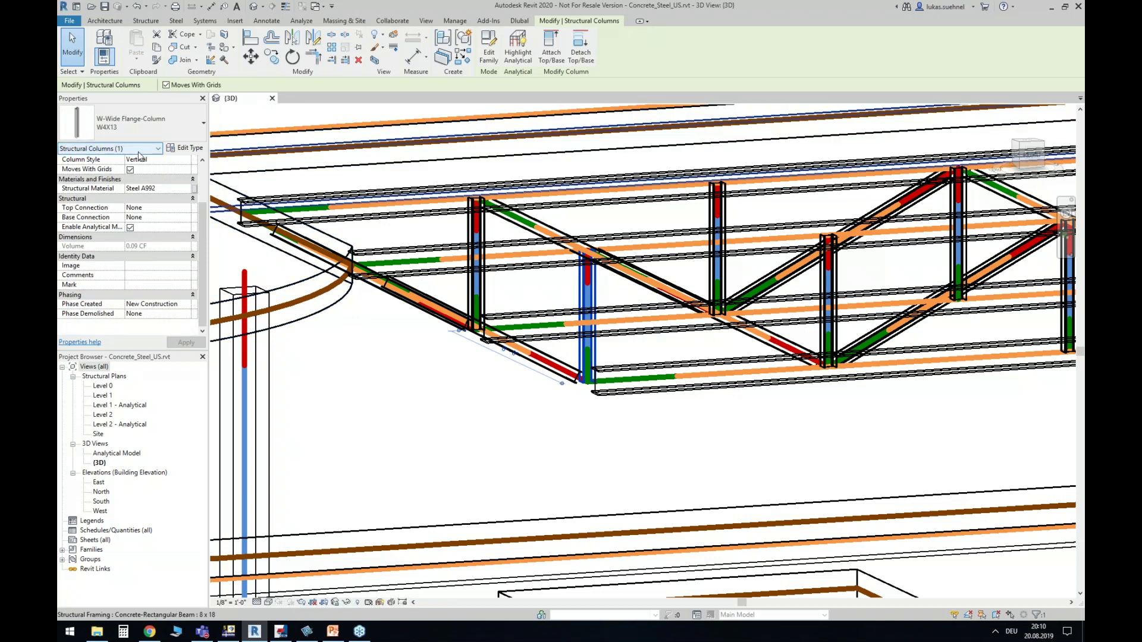
left_click(123, 148)
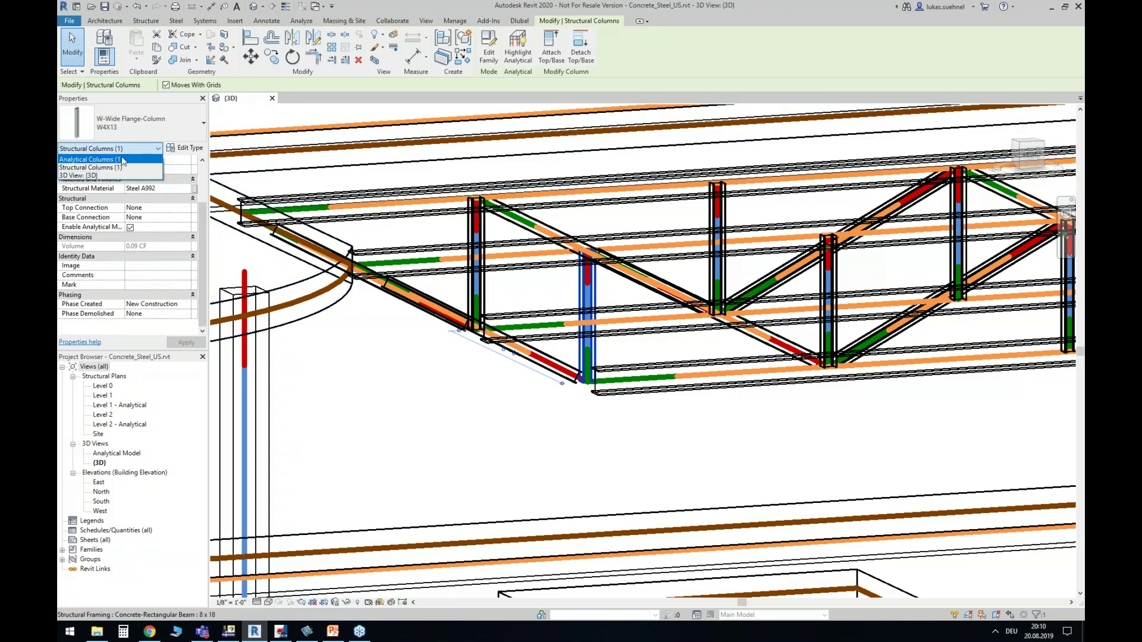
left_click(90, 160)
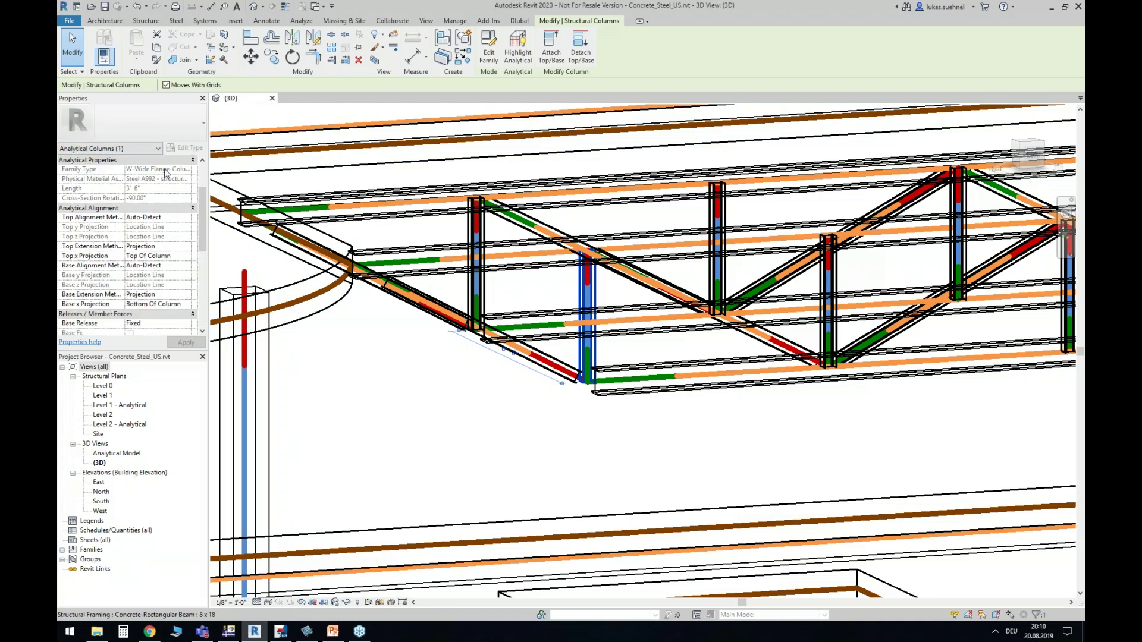
Review the truss vertical's releases, analytical alignment and member type settings, widen the property name column, and clear the selection
scroll(199, 243, "down", 5)
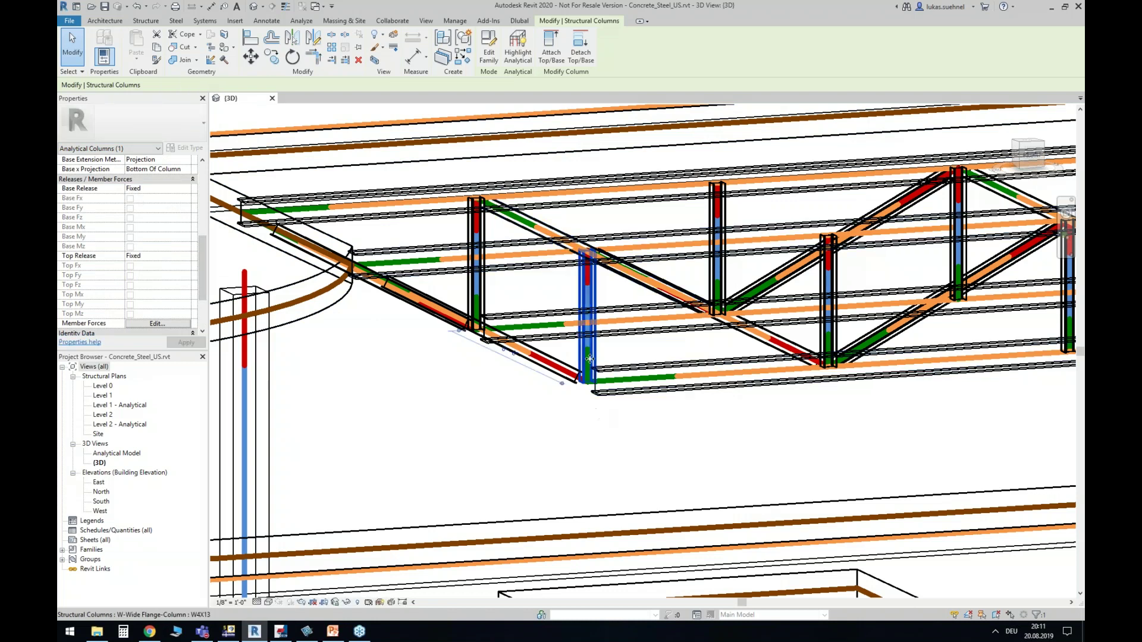
scroll(203, 216, "up", 3)
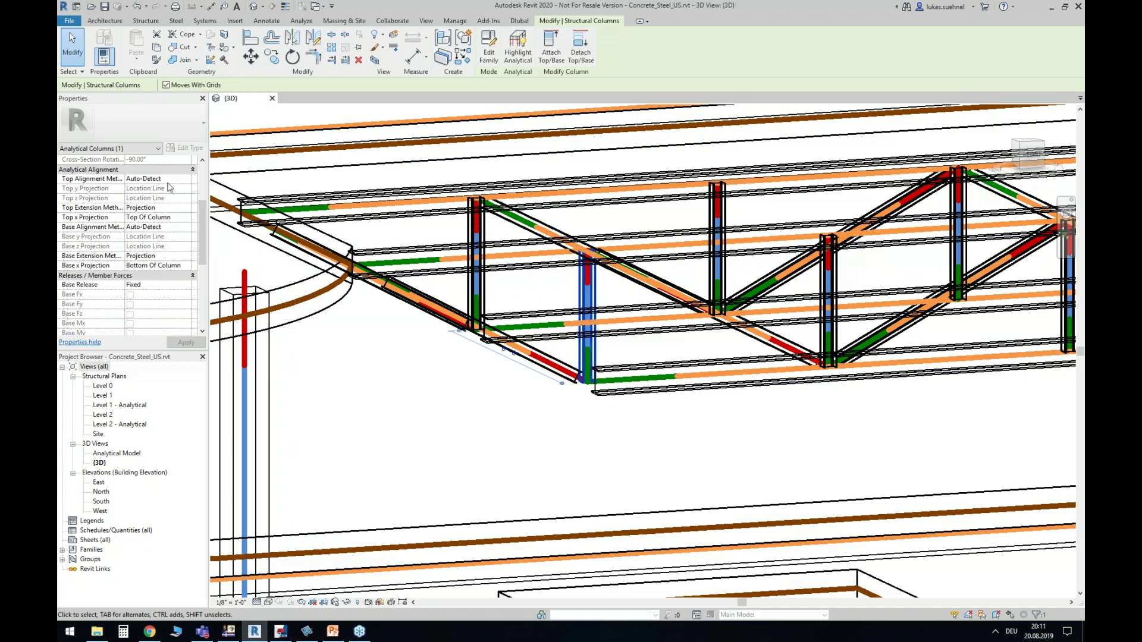
scroll(198, 176, "up", 3)
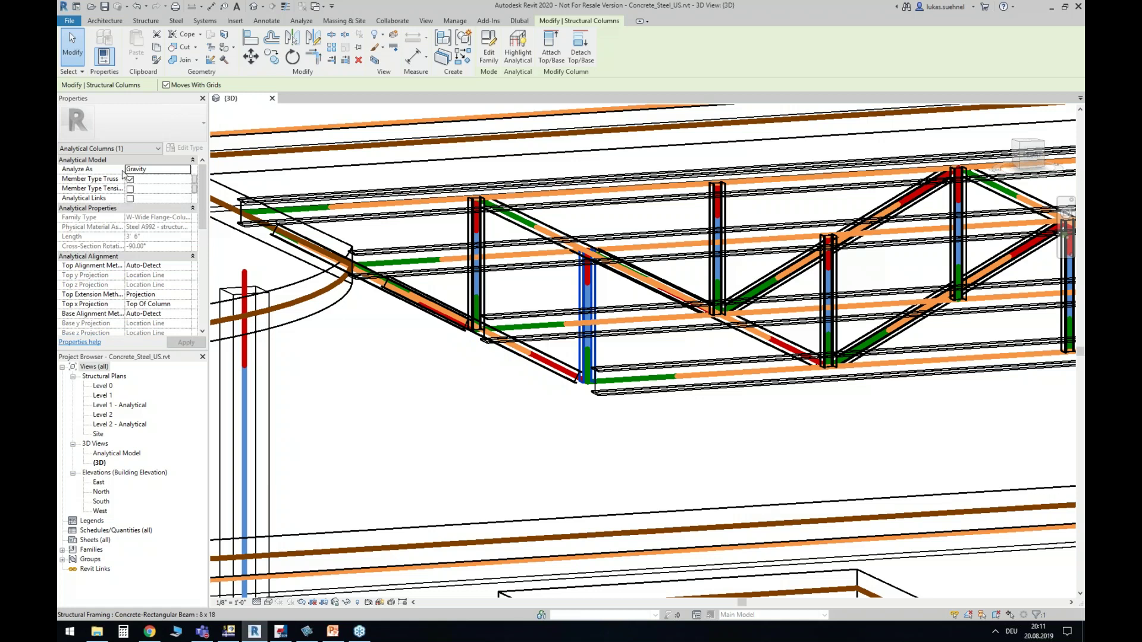
left_click_drag(123, 173, 137, 175)
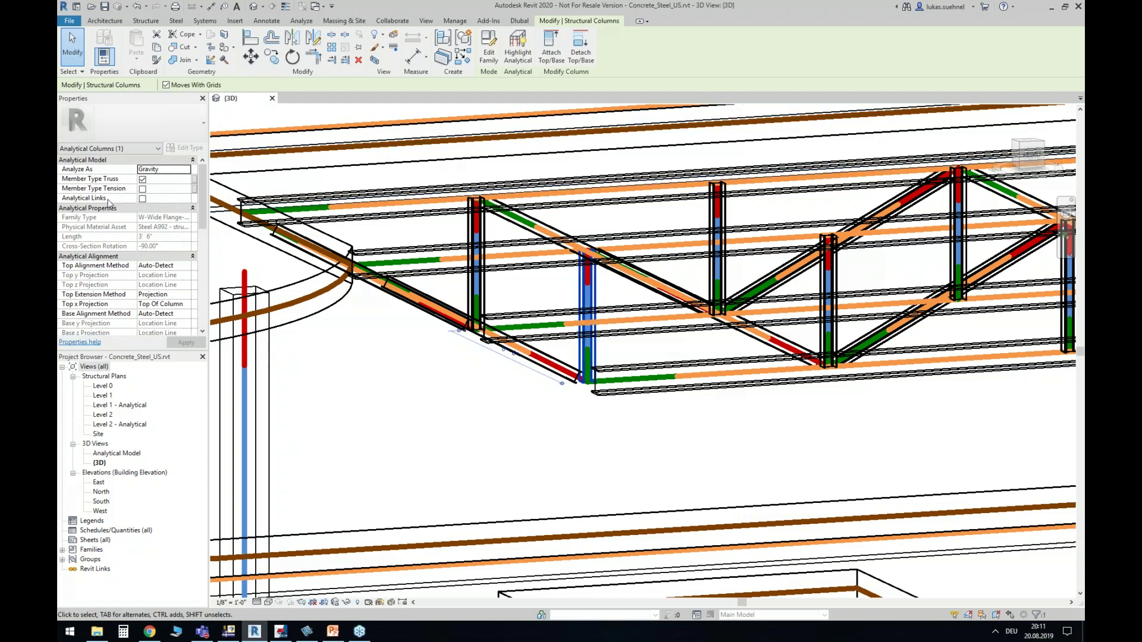
left_click(424, 394)
Examine from the side how the analytical lines of the slabs, beams and columns align with their physical outlines
scroll(431, 393, "down", 4)
scroll(486, 360, "down", 5)
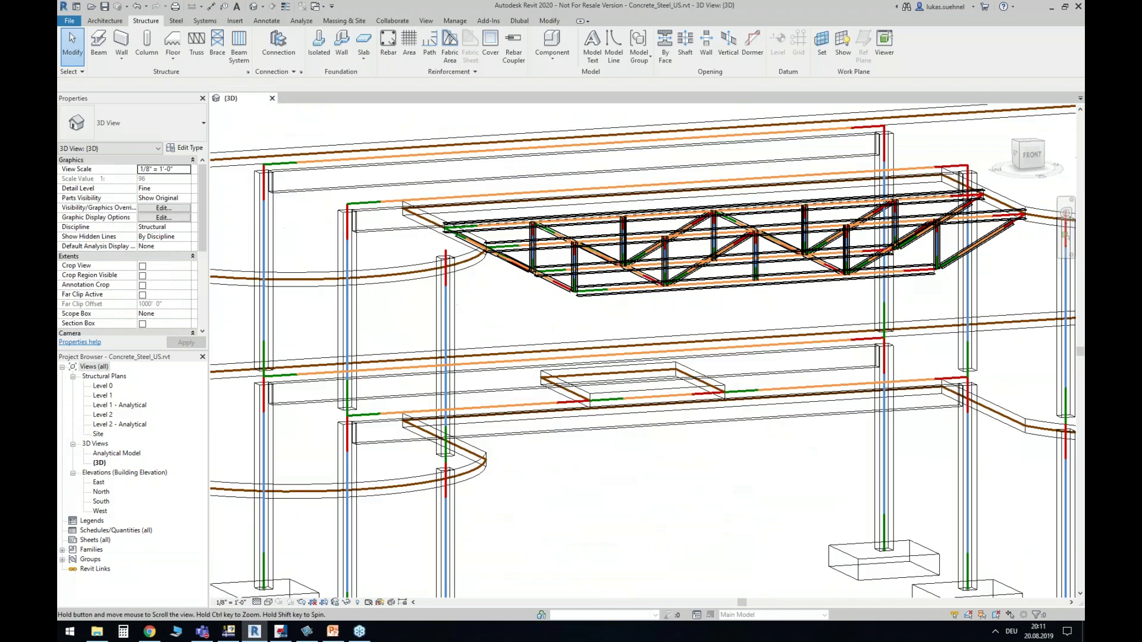
middle_click_drag(509, 419, 493, 361, "shift")
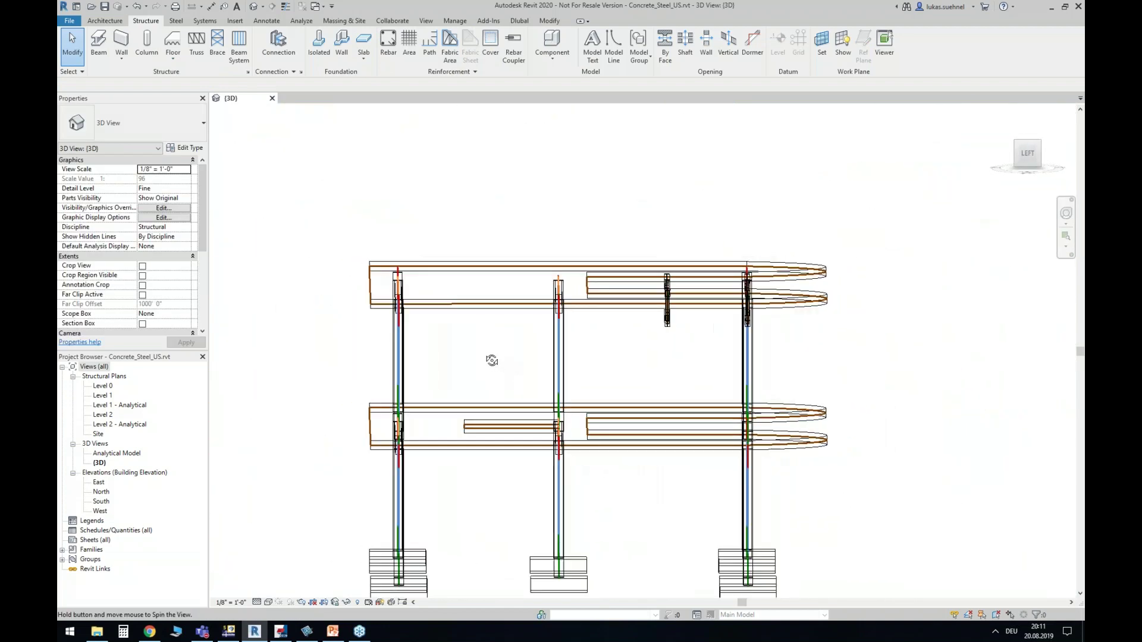
middle_click_drag(631, 434, 572, 423, "shift")
middle_click_drag(437, 406, 483, 424, "shift")
scroll(476, 411, "up", 5)
middle_click_drag(667, 459, 663, 460, "shift")
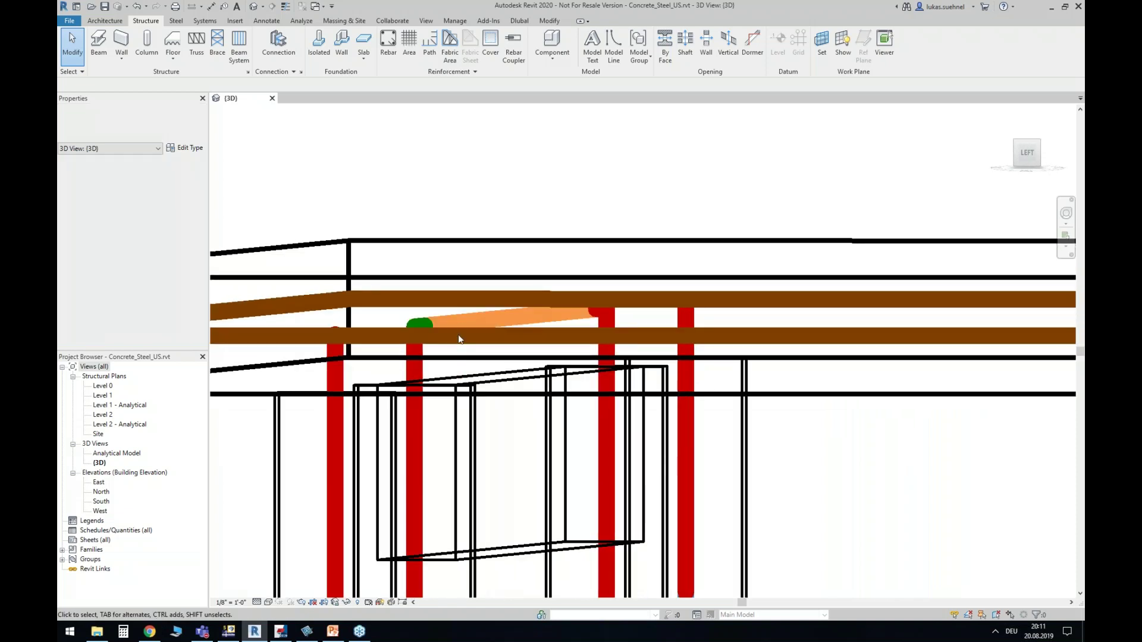
scroll(368, 343, "down", 2)
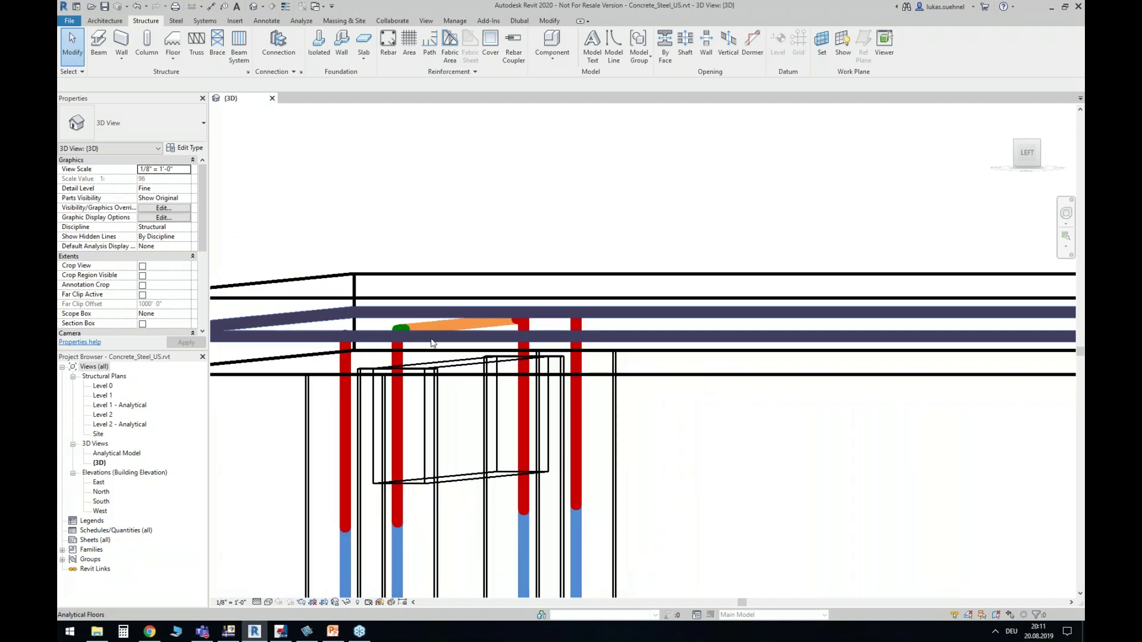
scroll(436, 347, "down", 3)
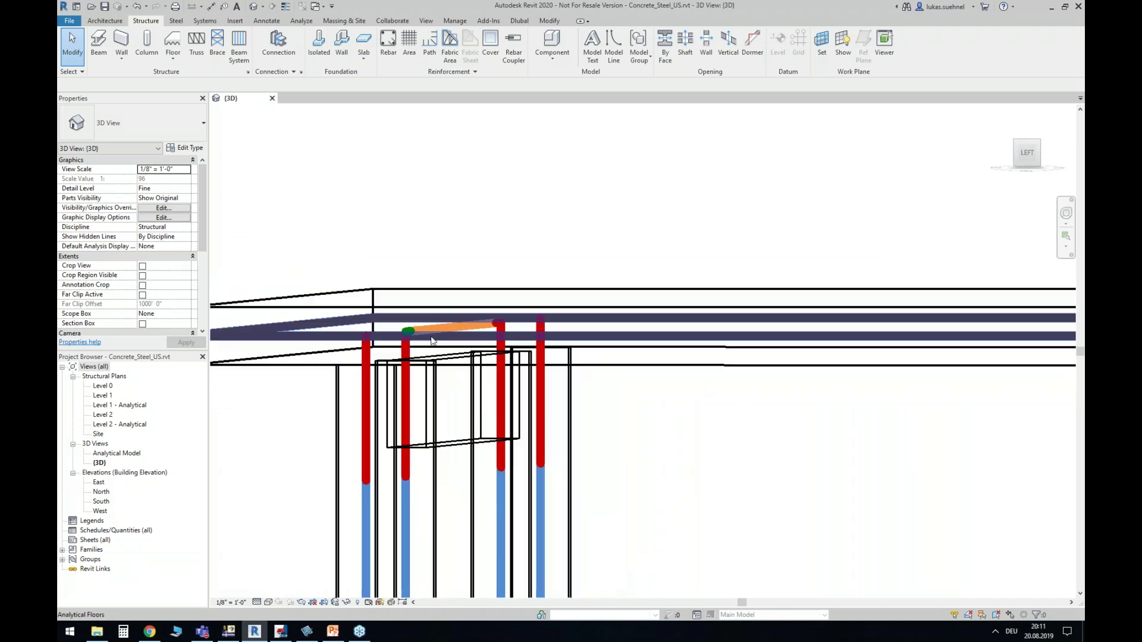
middle_click_drag(642, 415, 612, 415, "shift")
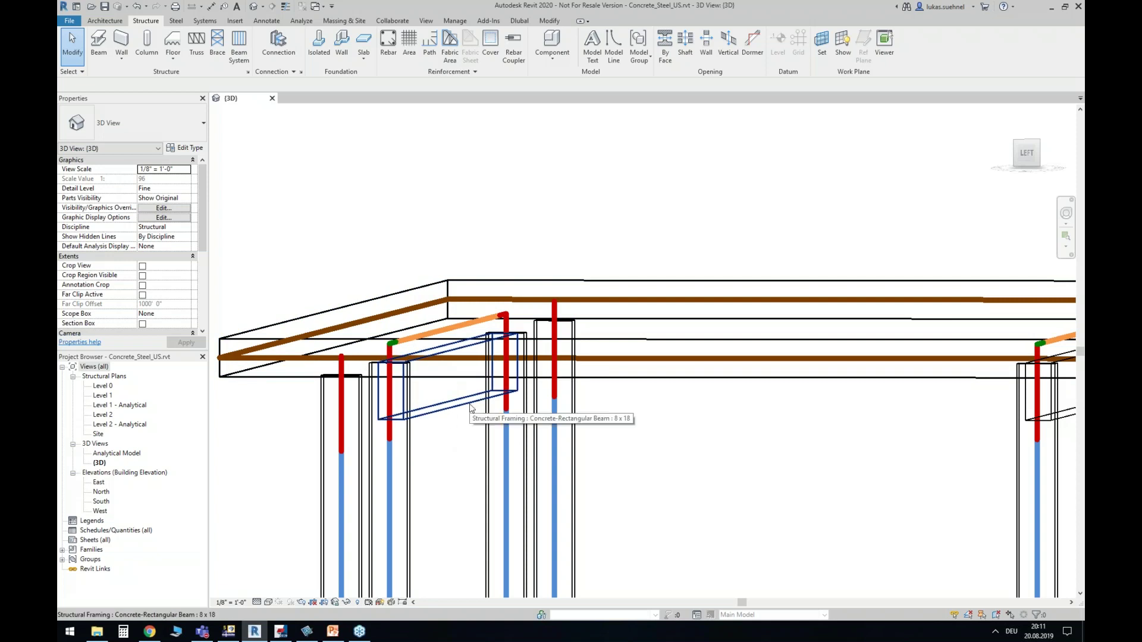
scroll(546, 434, "down", 3)
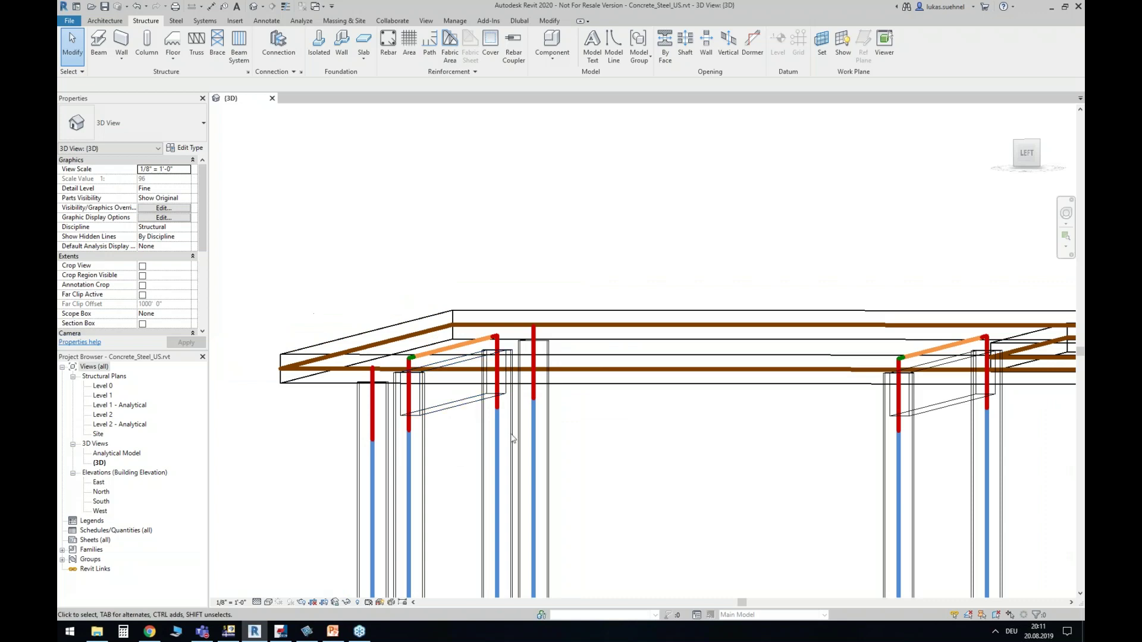
scroll(548, 436, "down", 2)
middle_click_drag(729, 462, 700, 422, "shift")
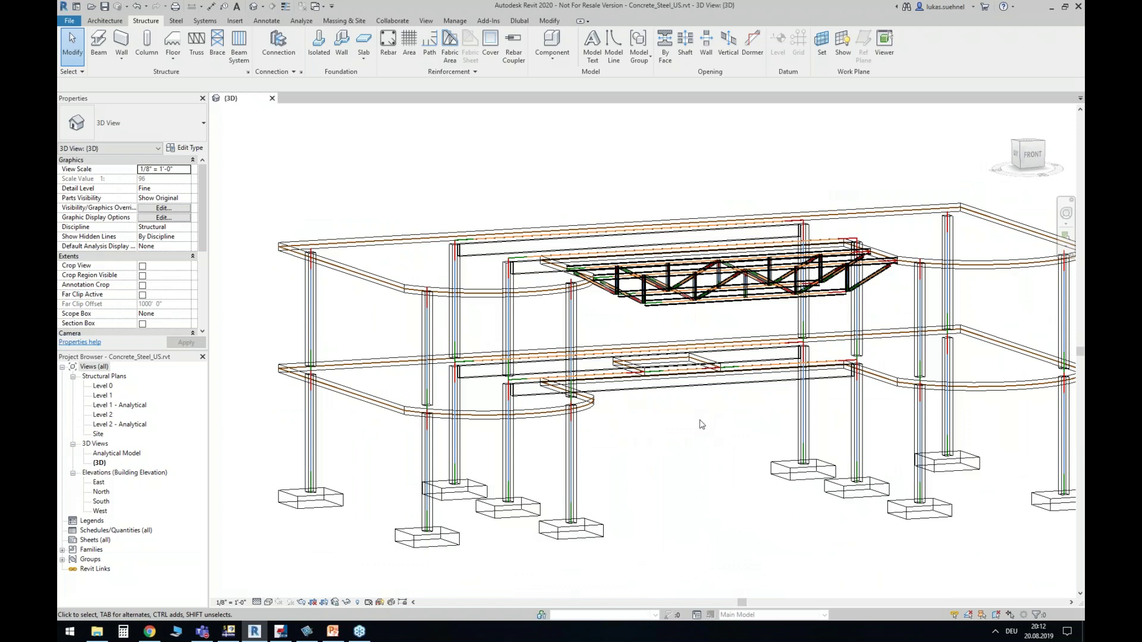
scroll(670, 434, "down", 2)
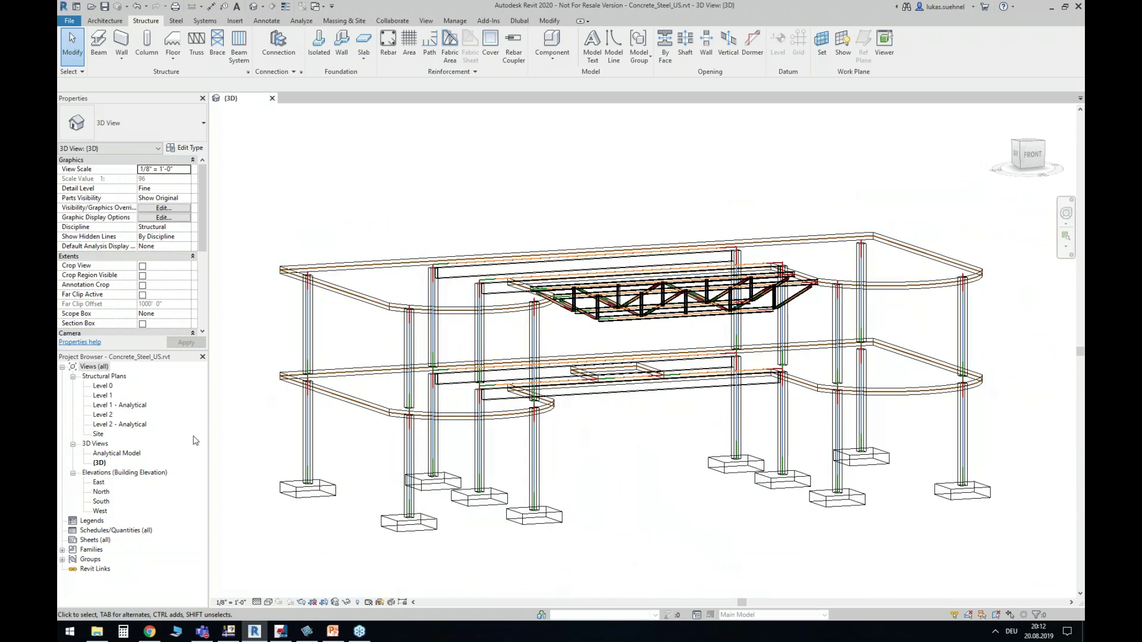
Open the Analytical Model 3D view, dismiss the save reminder, and view the loaded structure from the front
double_click(113, 454)
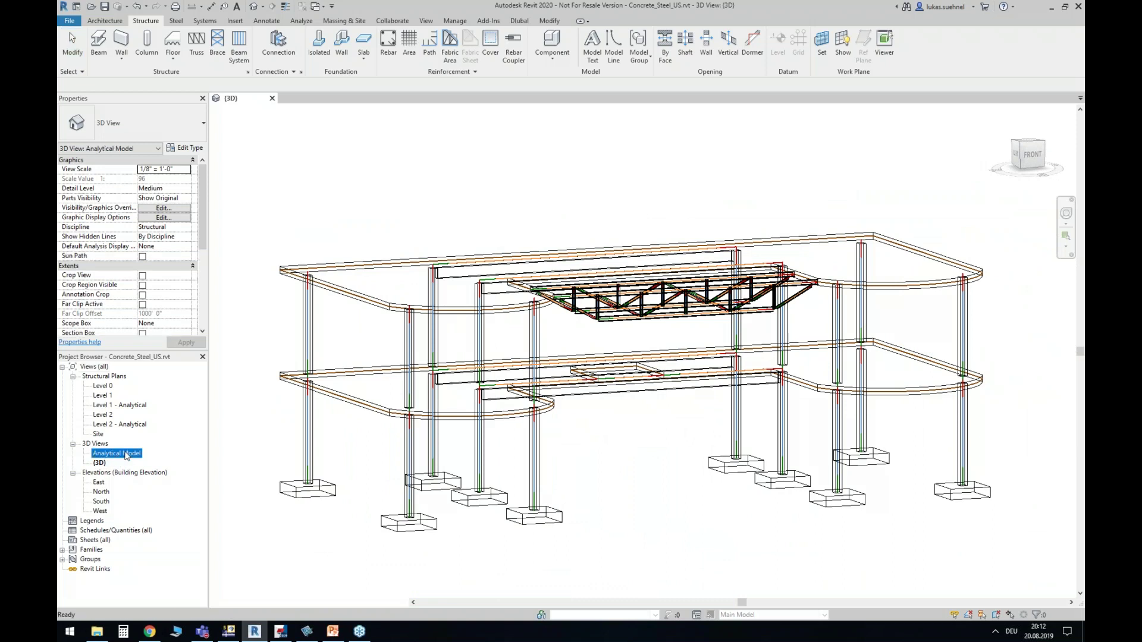
left_click(650, 360)
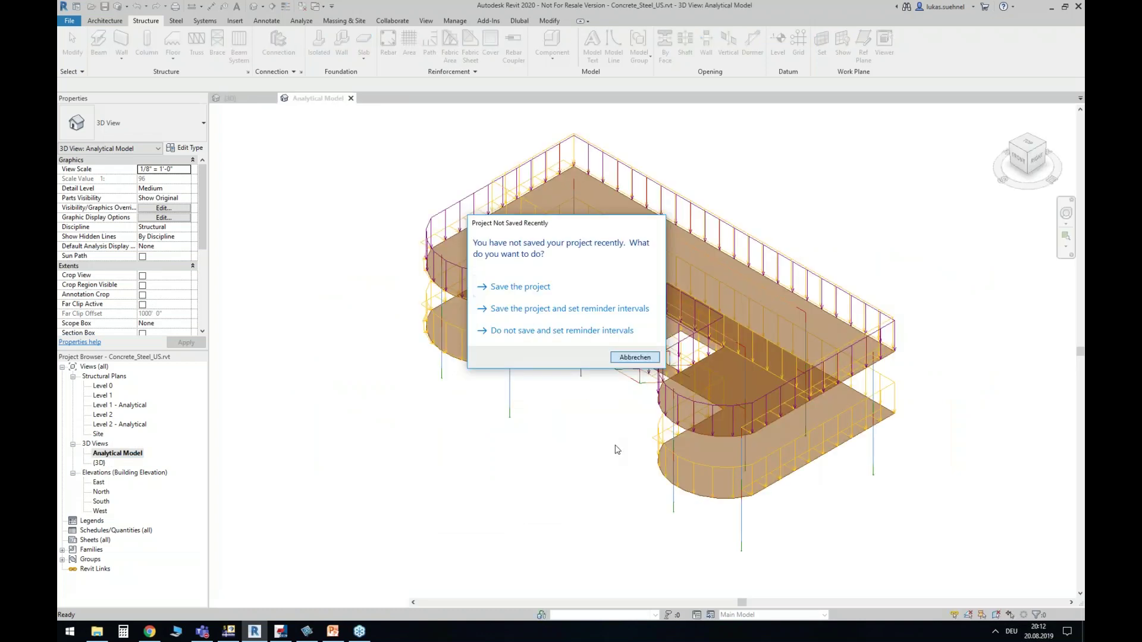
middle_click_drag(504, 420, 428, 410, "shift")
scroll(514, 467, "up", 2)
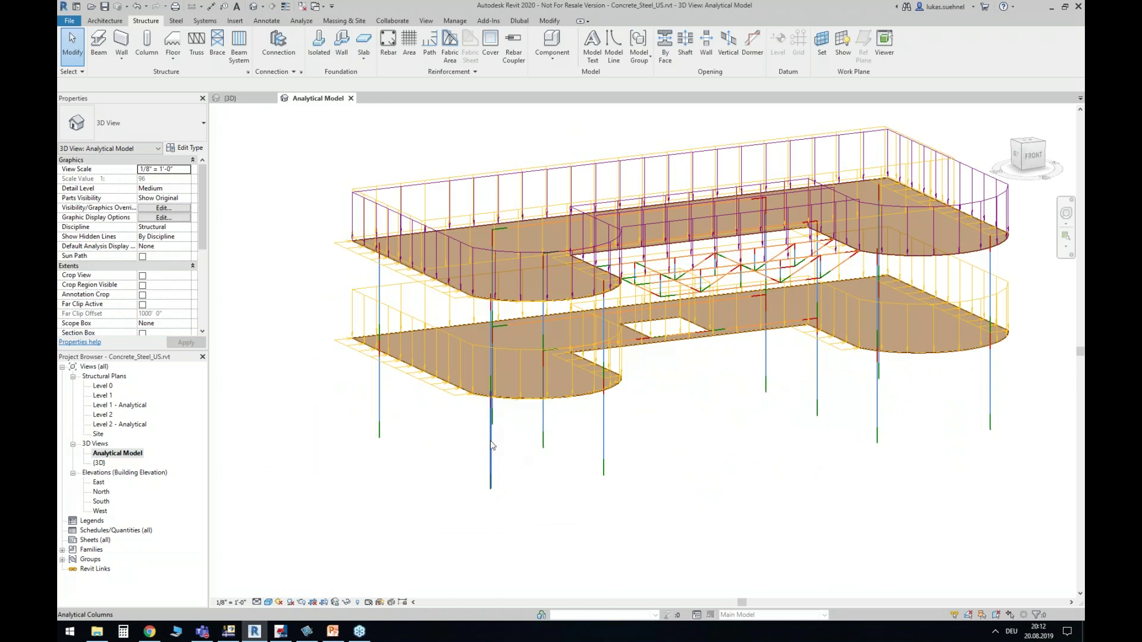
middle_click_drag(688, 390, 618, 430)
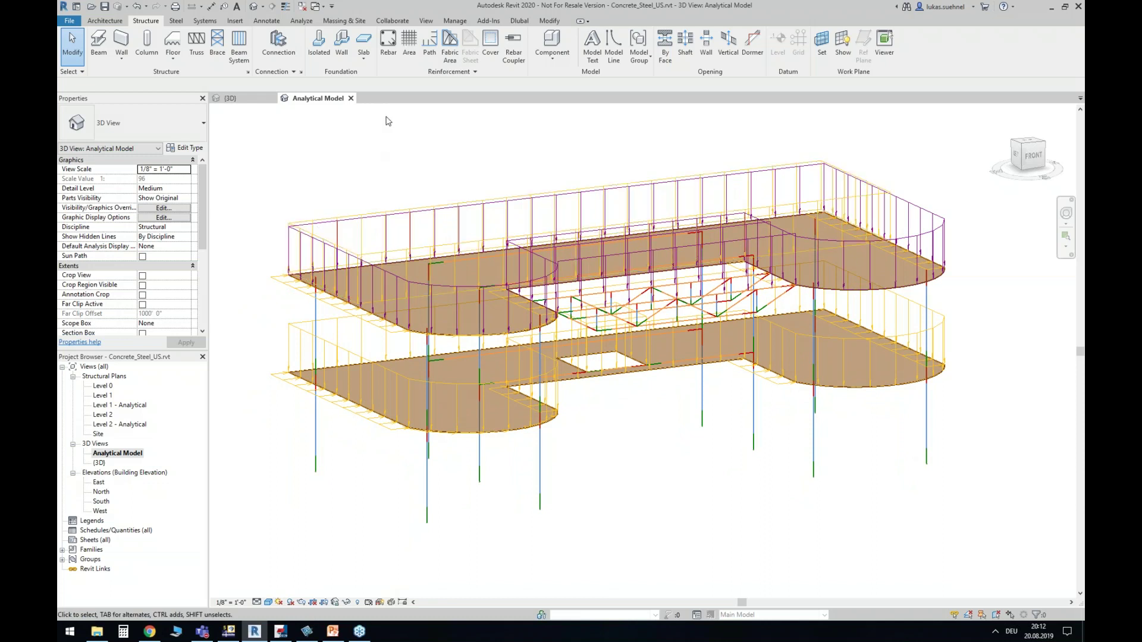
Review the load cases and load natures in the structural settings, and close them without changes
left_click(300, 21)
left_click(160, 47)
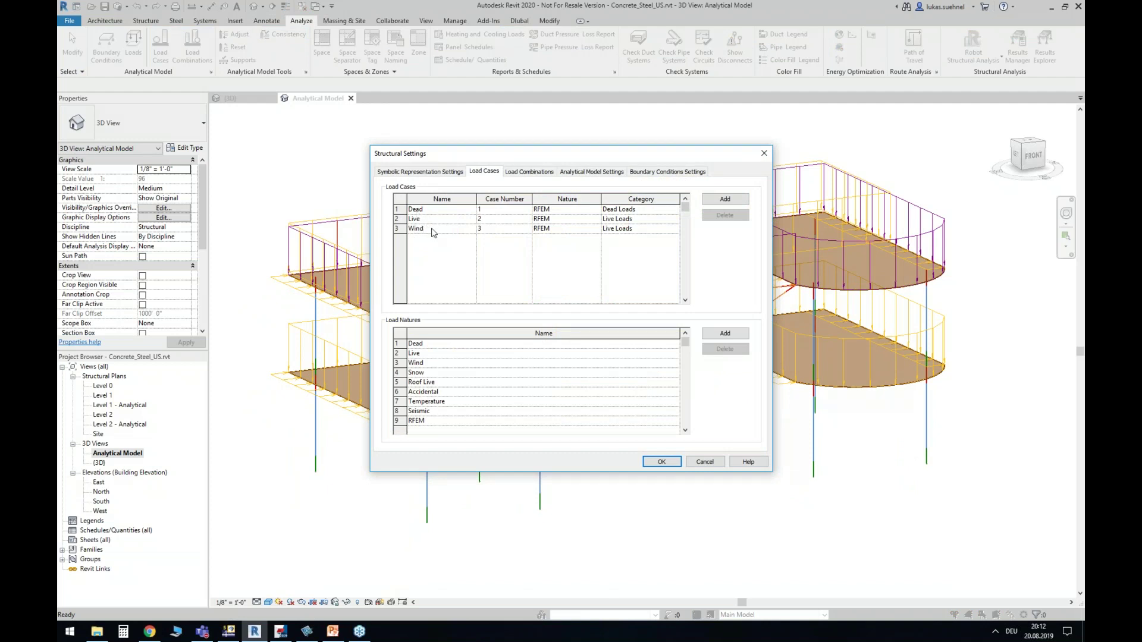
left_click(707, 462)
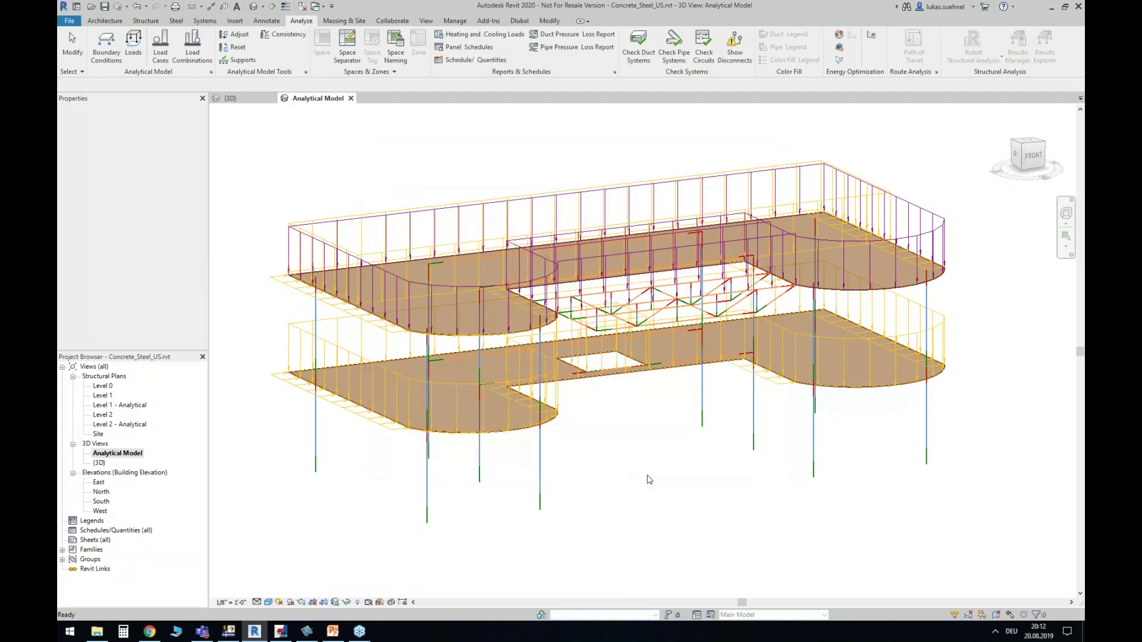
Inspect the properties of the upper slab's area load and of the line load along its side edge, and clear the selection
scroll(291, 226, "up", 5)
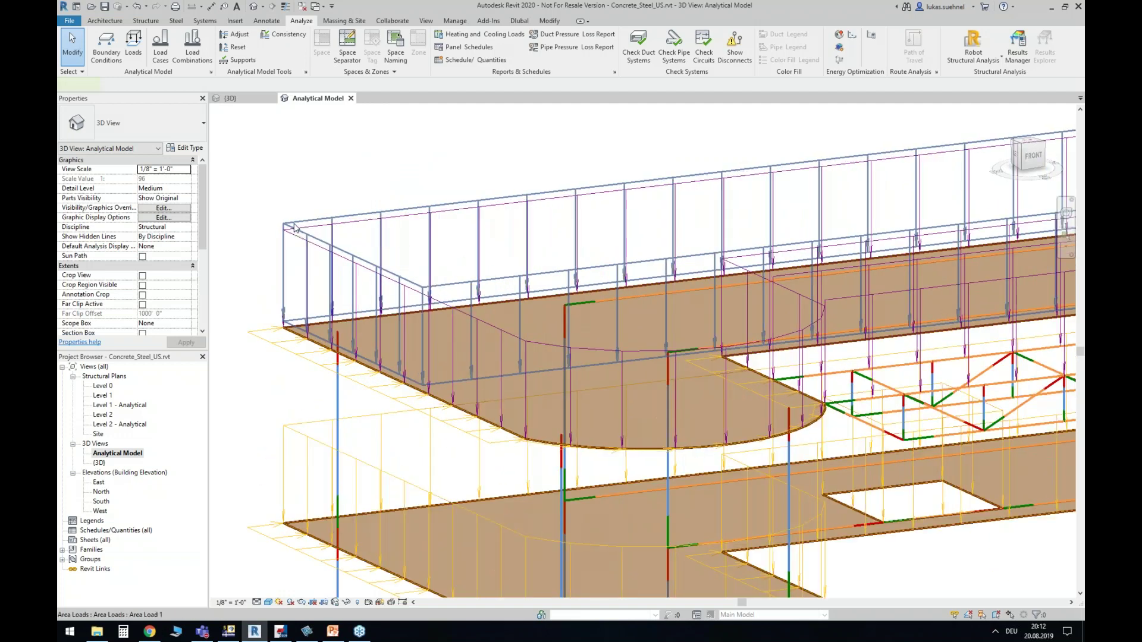
left_click(295, 227)
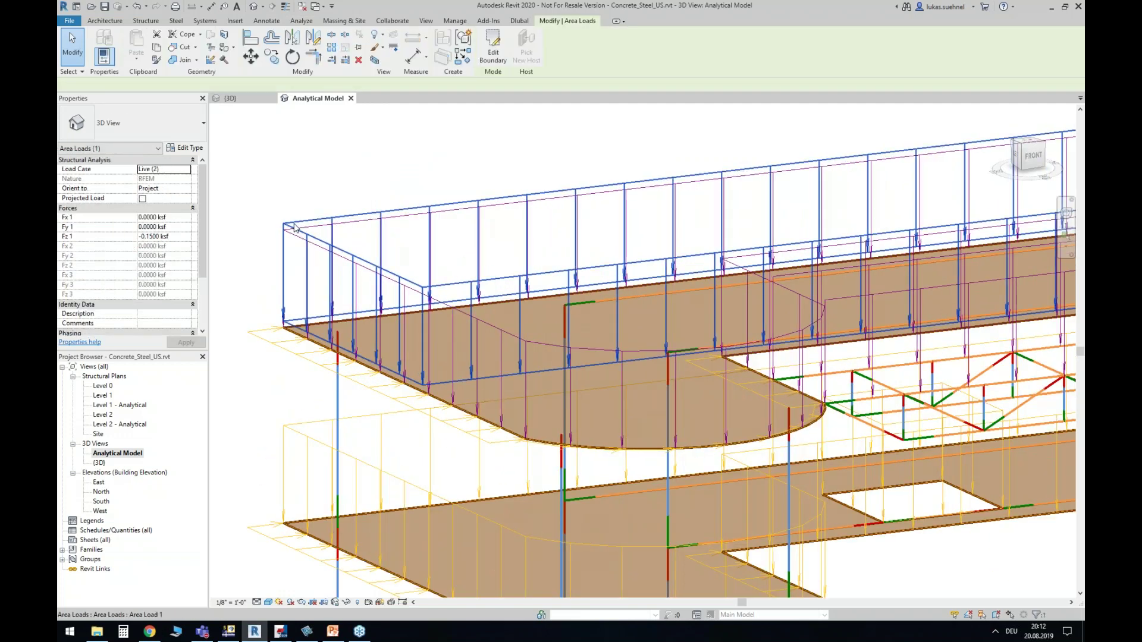
left_click(267, 340)
left_click(319, 179)
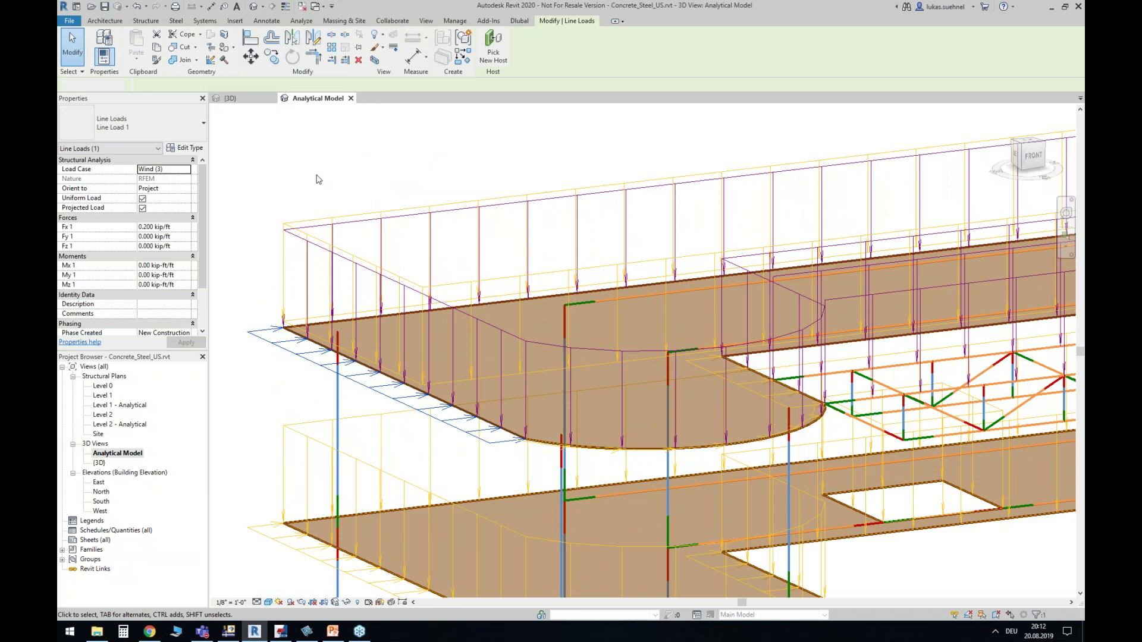
scroll(333, 186, "down", 5)
middle_click_drag(654, 403, 617, 405, "shift")
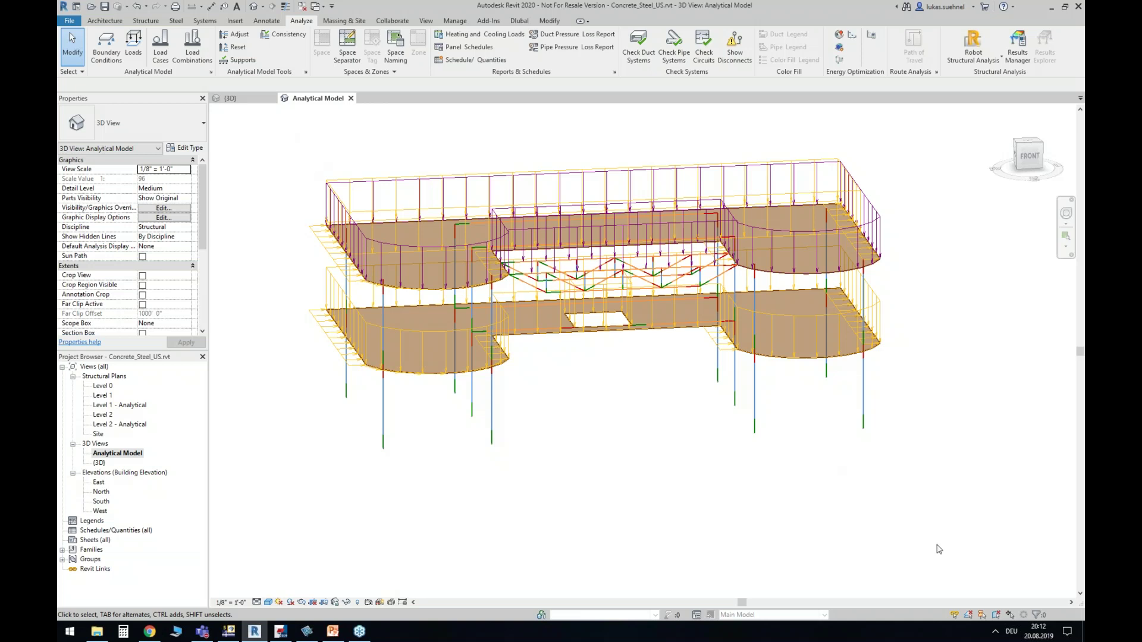
middle_click_drag(604, 467, 637, 479)
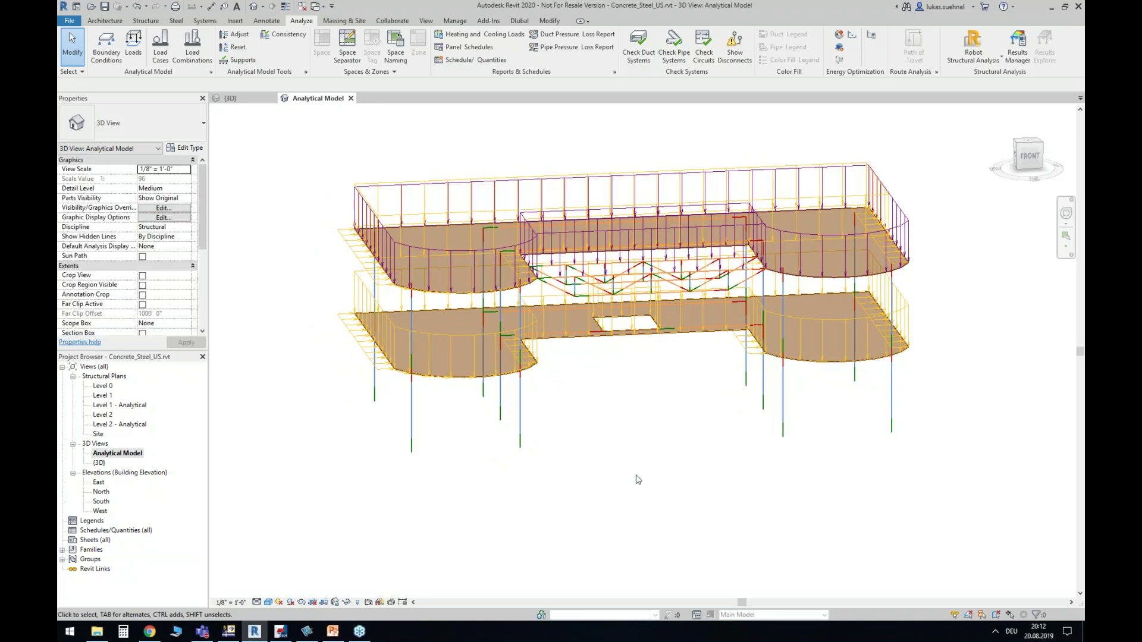
Open the Dlubal Link settings for exporting the model to RFEM
left_click(518, 21)
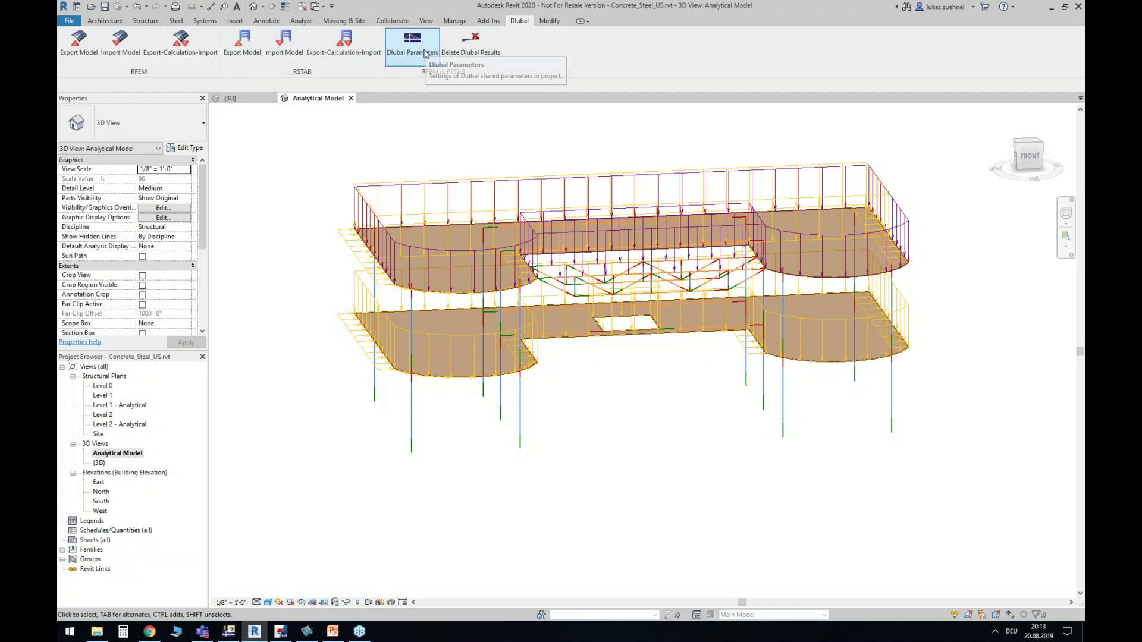
left_click(87, 42)
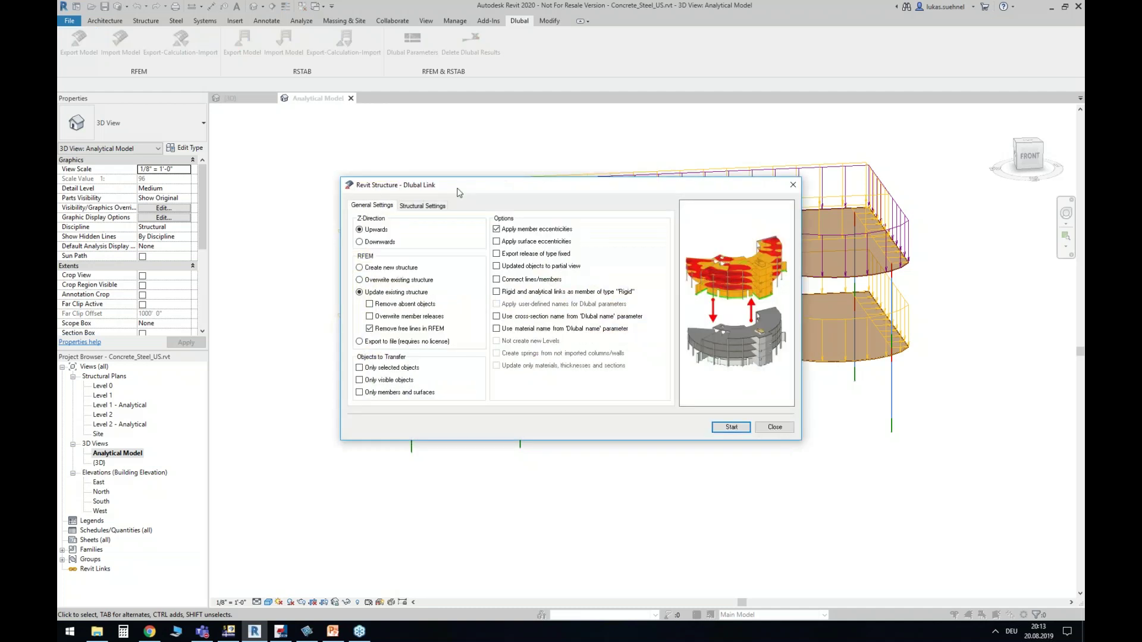
left_click_drag(429, 180, 407, 181)
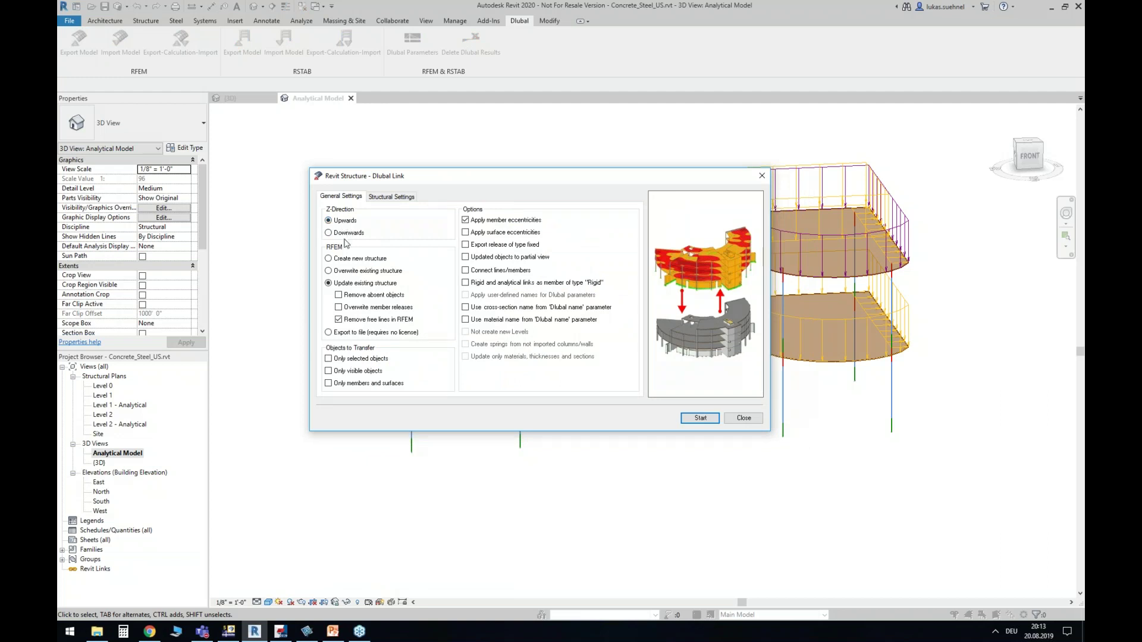
Try the Create new, Overwrite existing and Update existing structure modes, and move the dialog aside to uncover the model
left_click(329, 258)
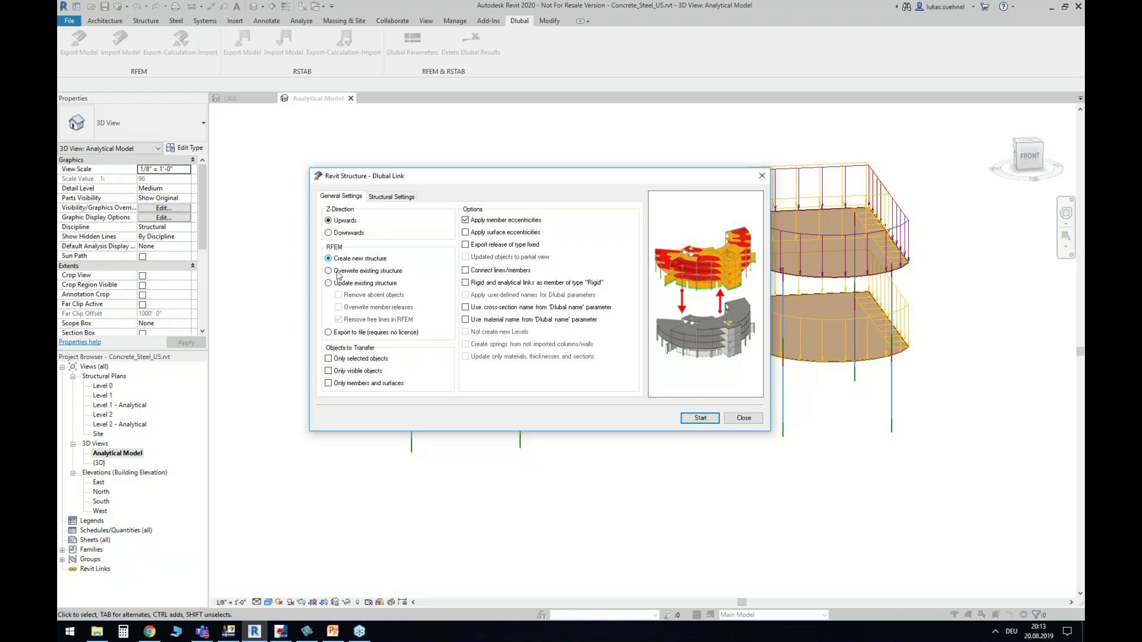
left_click(391, 273)
left_click(334, 284)
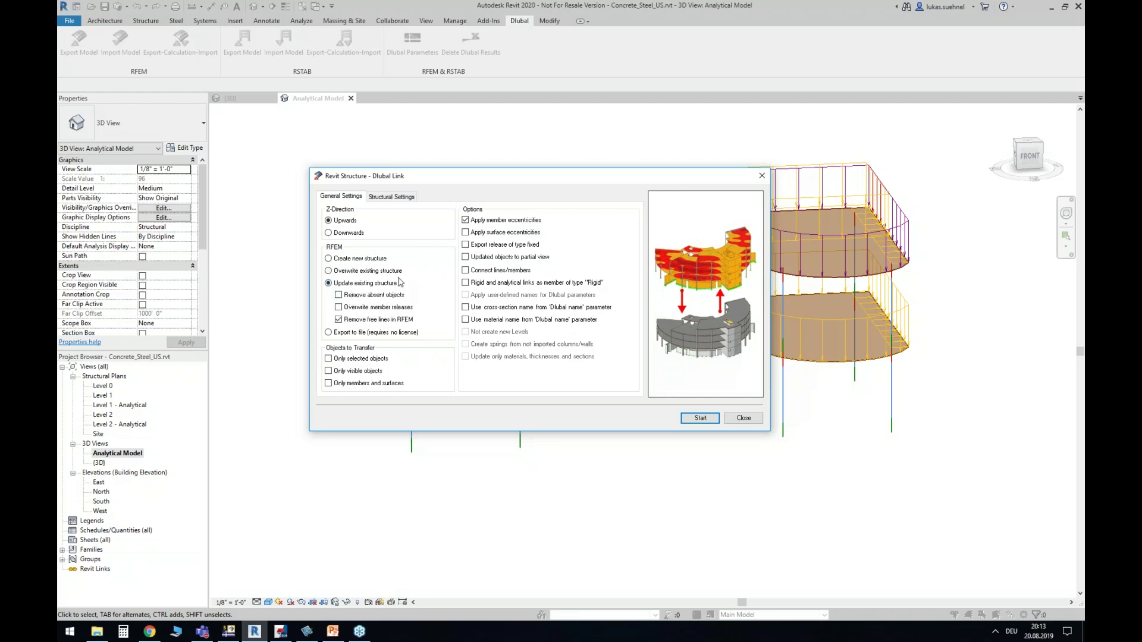
left_click_drag(432, 179, 725, 322)
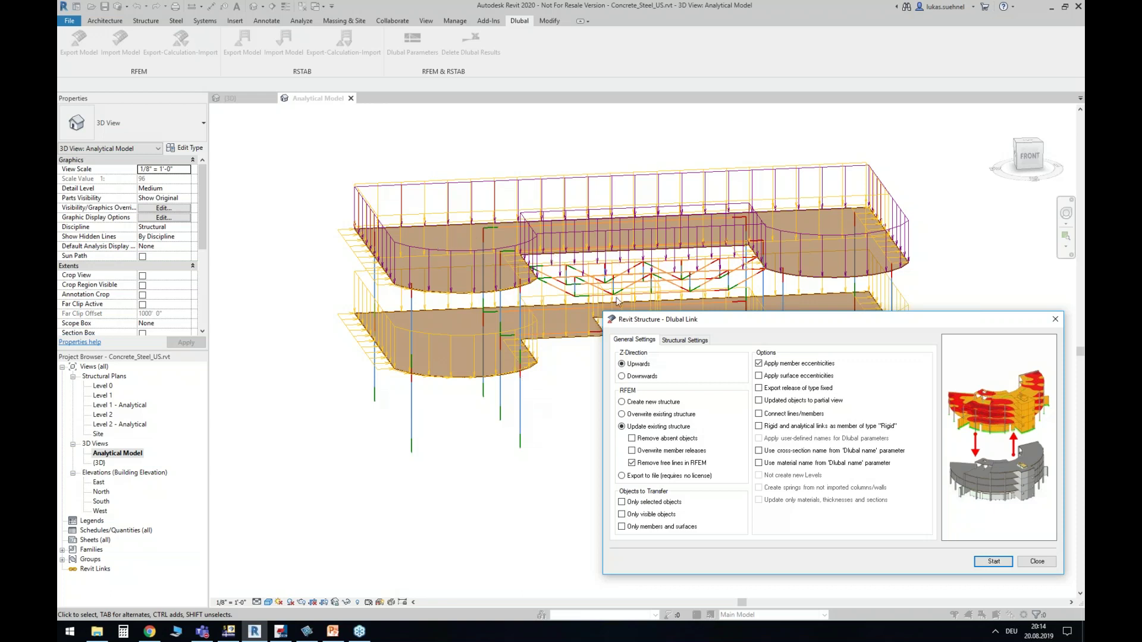
left_click_drag(657, 321, 553, 285)
Go through the RFEM export modes again, including Overwrite existing structure and Update existing structure, and select Export to file
left_click(538, 368)
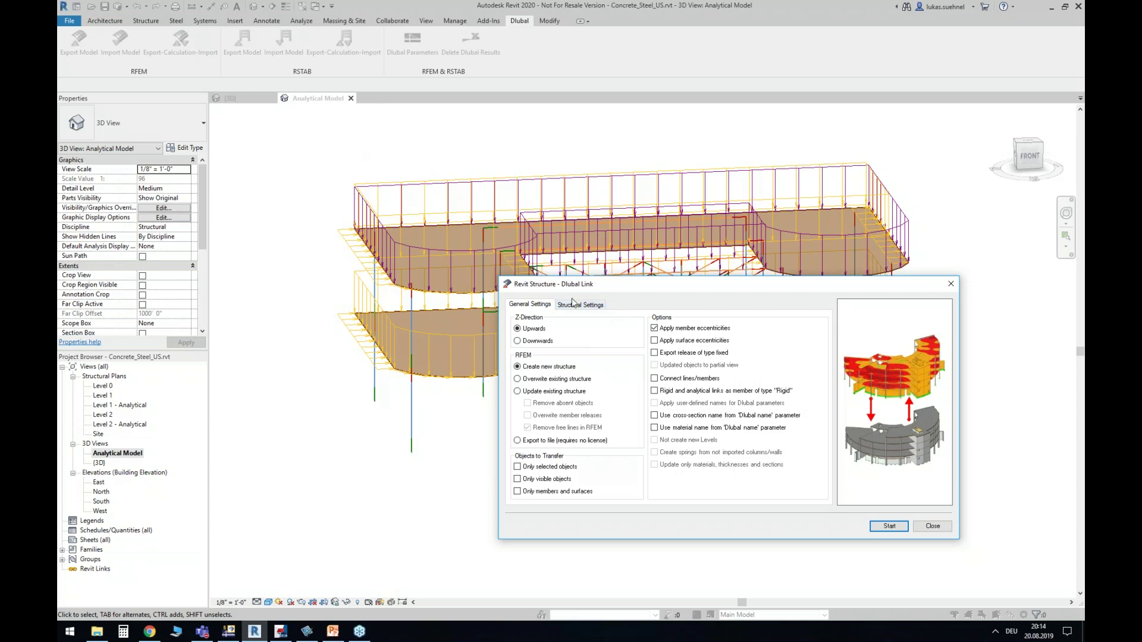
left_click(531, 393)
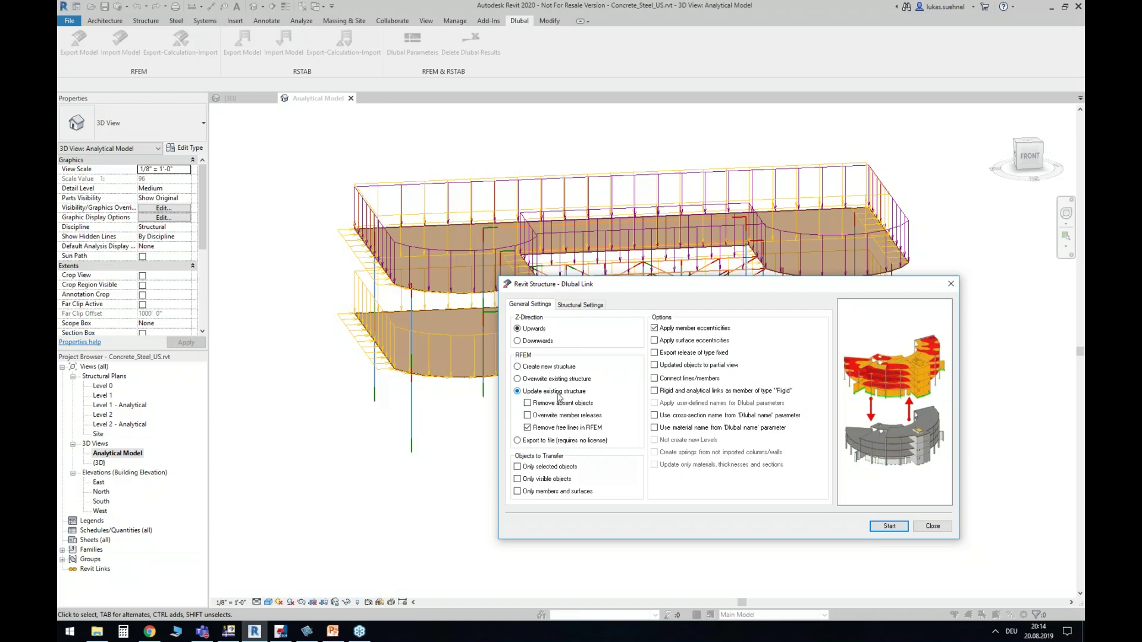
left_click(531, 441)
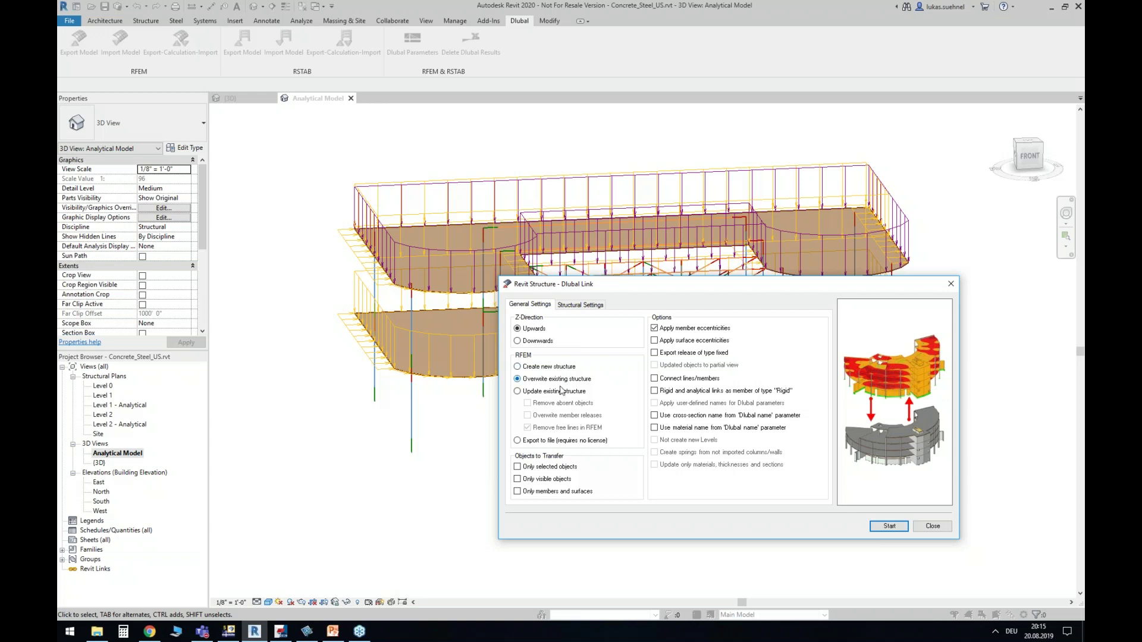
left_click(557, 391)
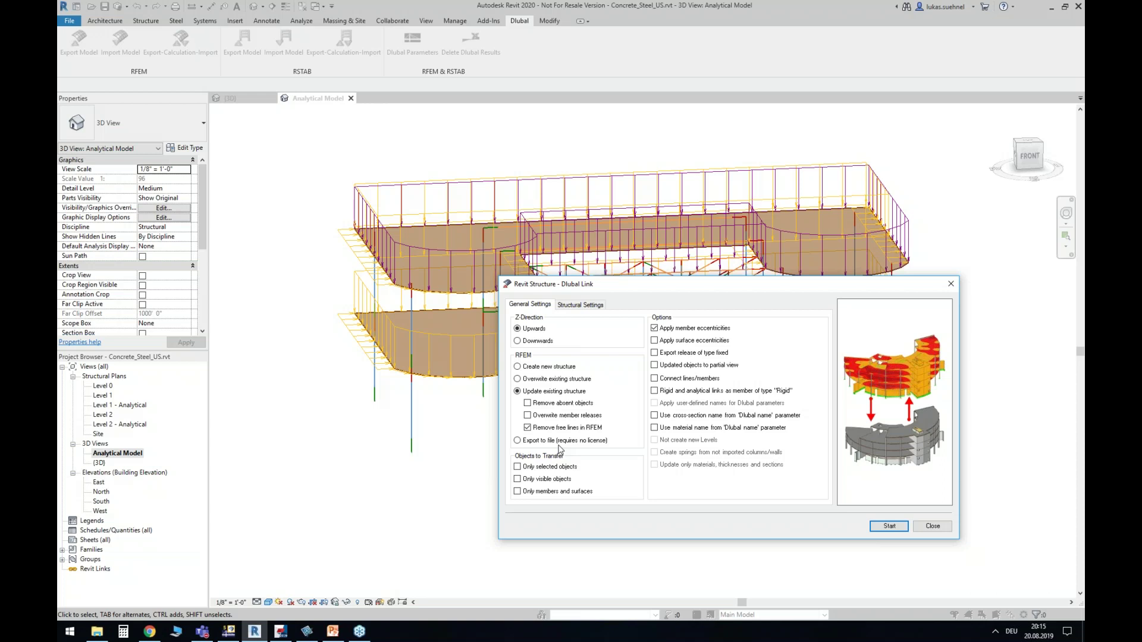
left_click_drag(552, 287, 682, 385)
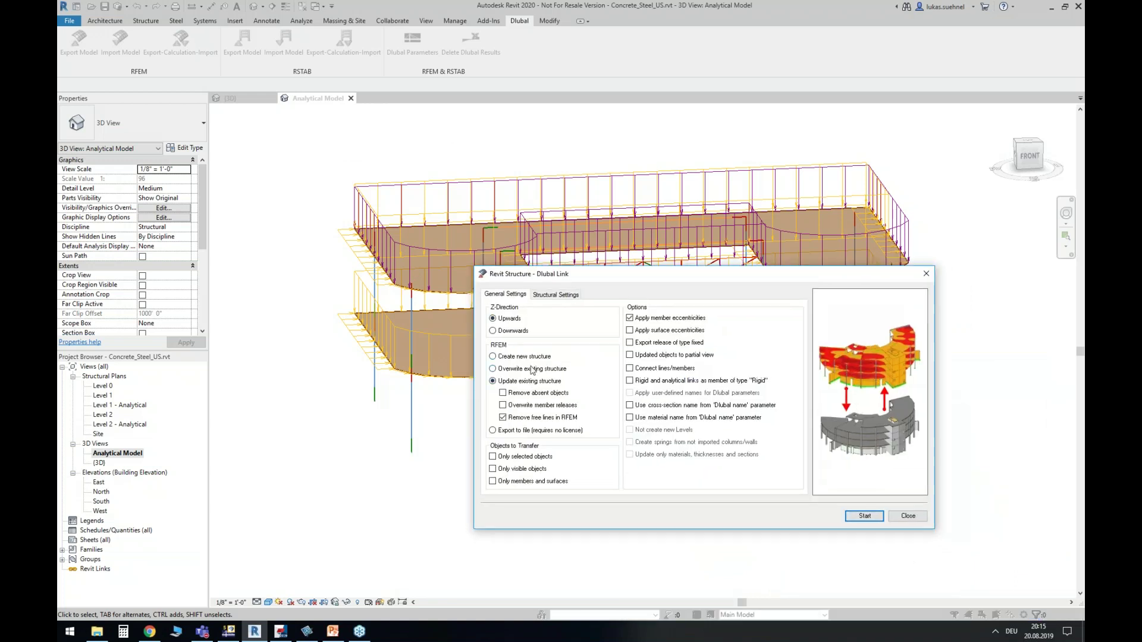
left_click(506, 431)
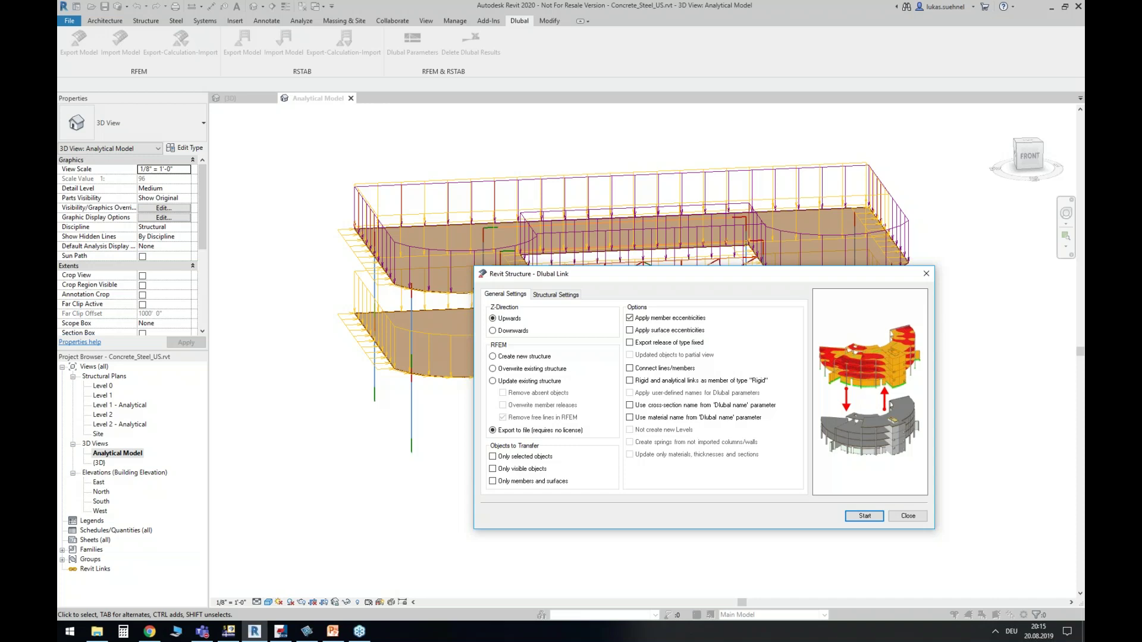
View Dlubal's 90-day trial download page in Chrome, and return to Revit to set the RFEM export mode to Create new structure
left_click_drag(1083, 148, 624, 1)
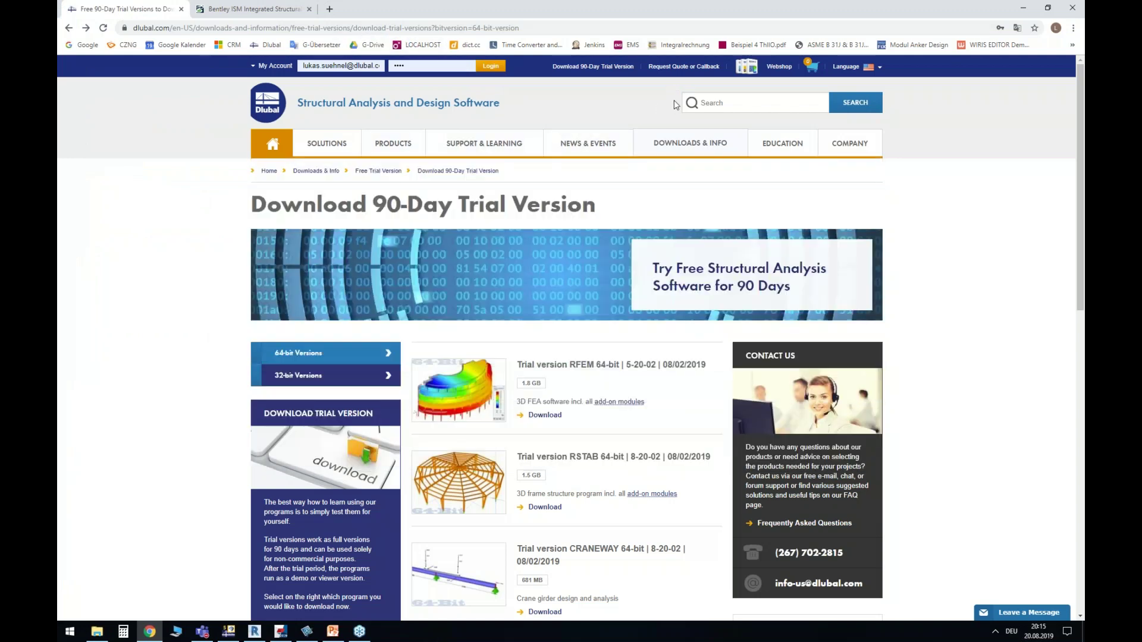
mouse_move(675, 148)
mouse_move(575, 12)
left_mouse_down()
mouse_move(593, 32)
mouse_move(589, 0)
left_mouse_up()
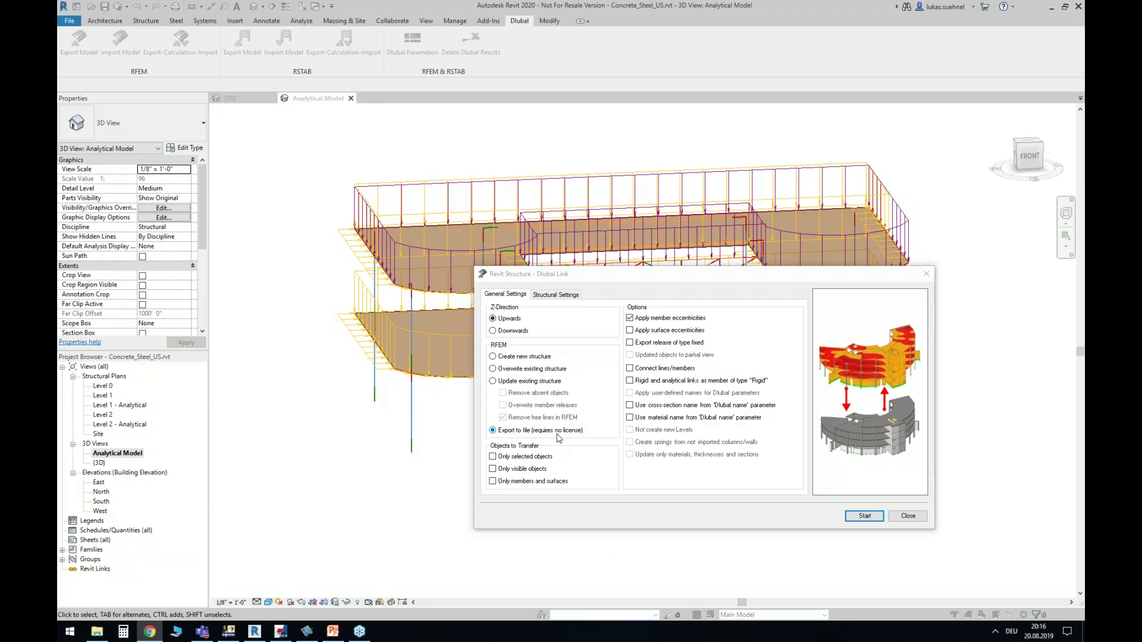
left_click(524, 358)
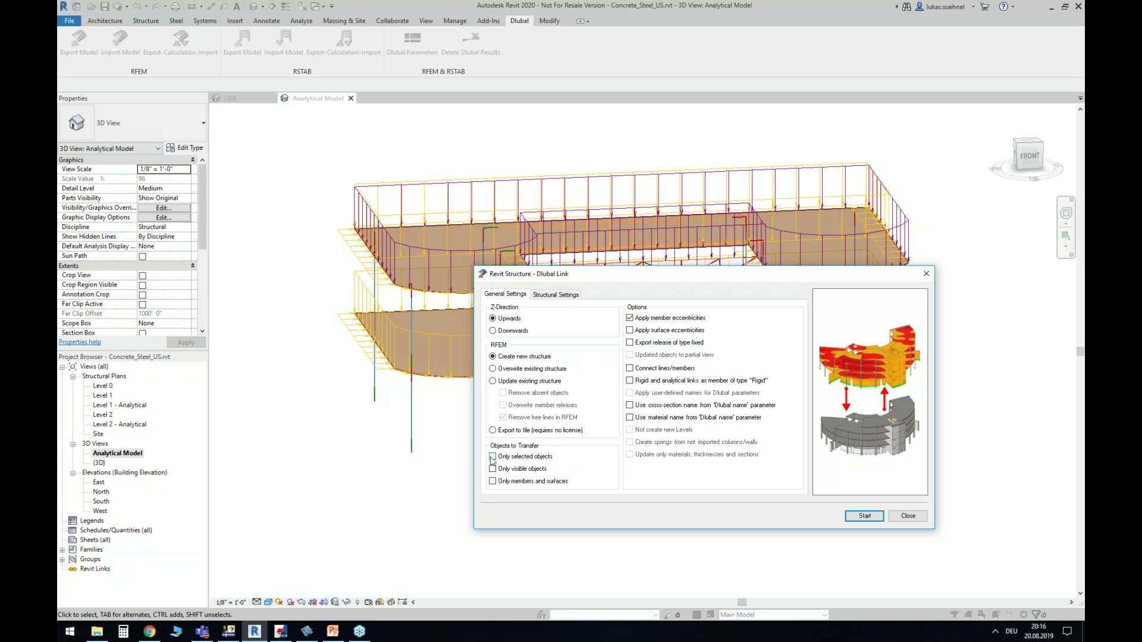
Close the RFEM export settings and select all upper-level analytical elements and loads in the Analytical Model view
left_click(908, 515)
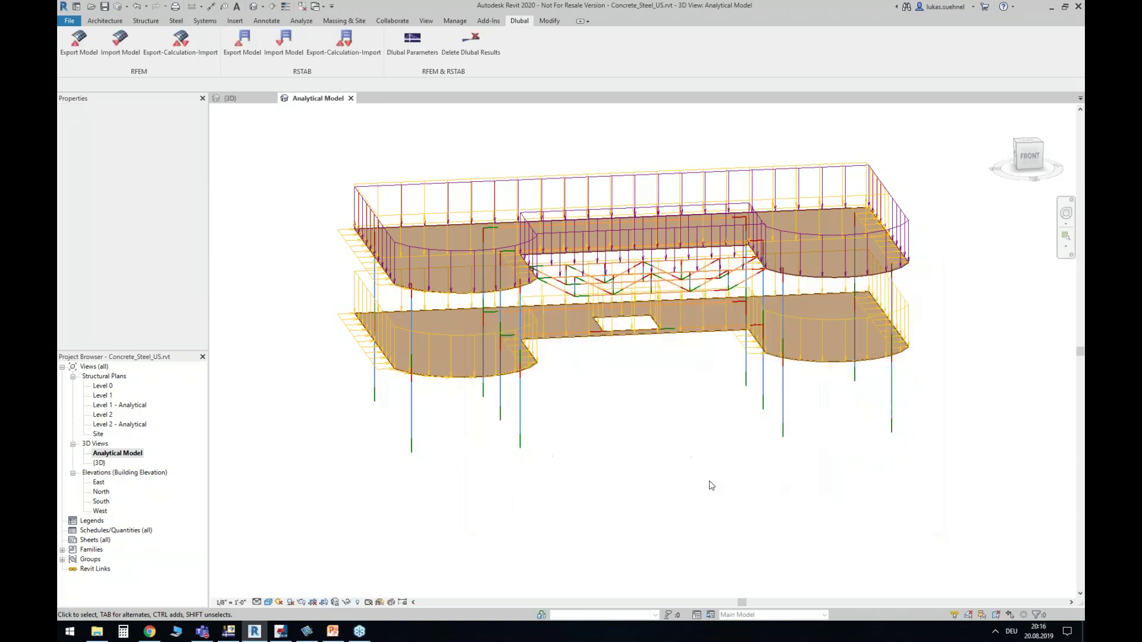
middle_click_drag(717, 483, 698, 422, "shift")
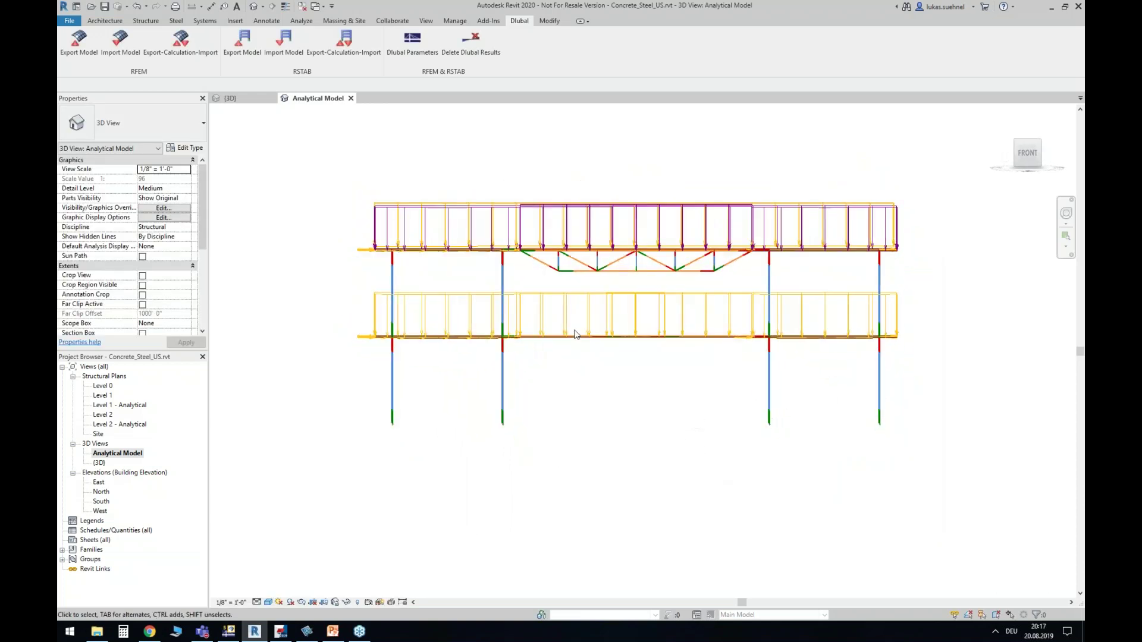
left_click_drag(321, 174, 941, 280)
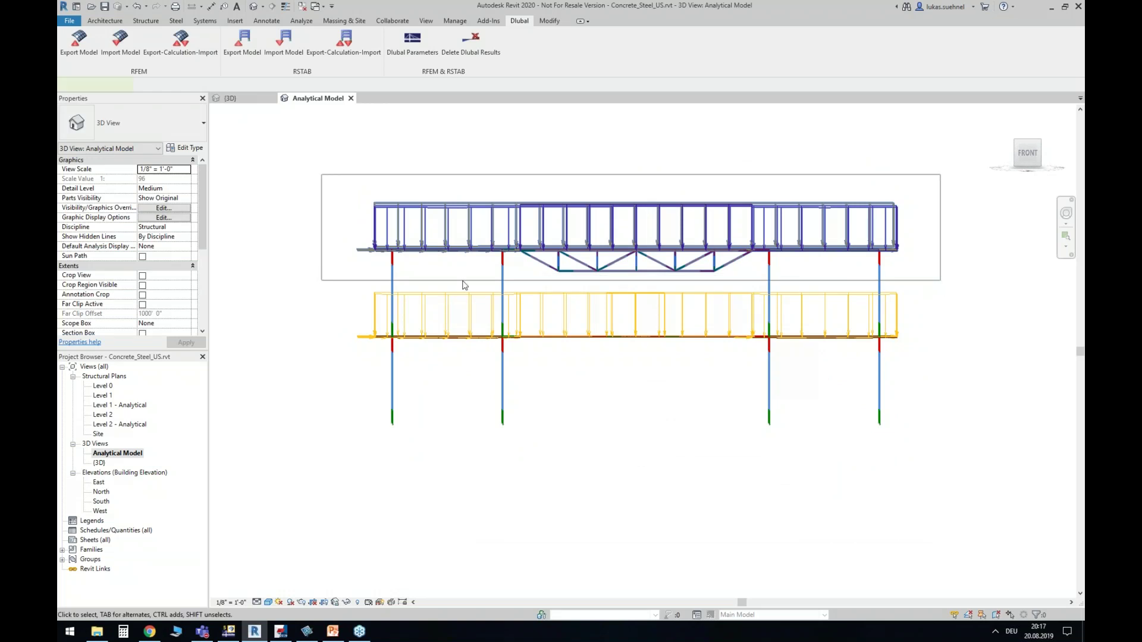
middle_click_drag(311, 265, 491, 285, "shift")
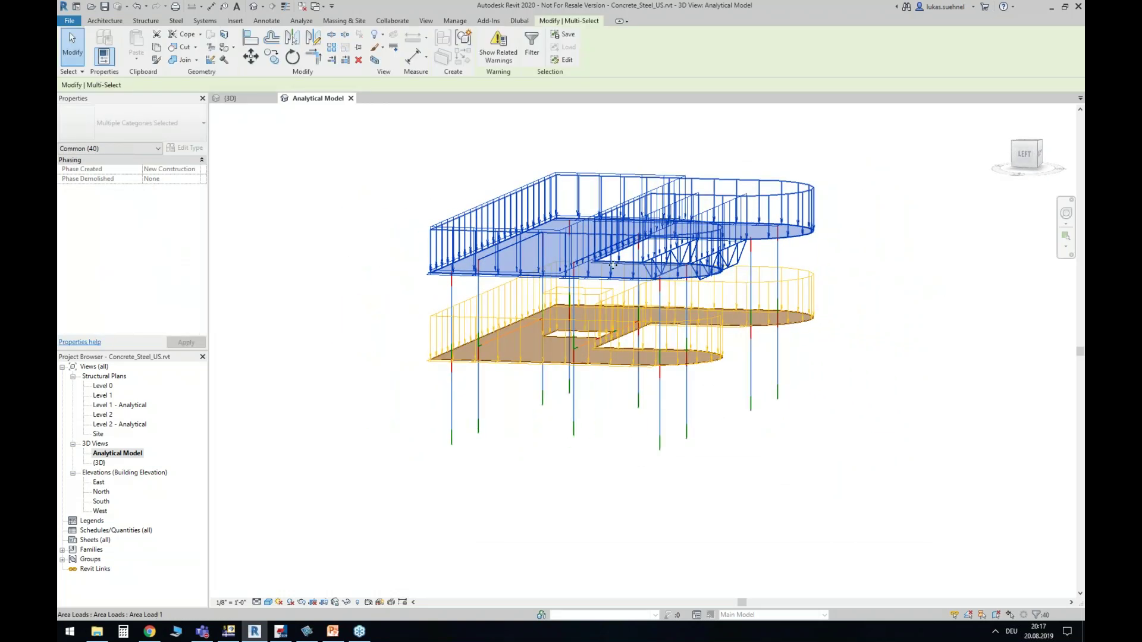
Try the RFEM export options Only selected objects, Create new structure and Connect lines/members, close the settings without exporting, and clear the selection
left_click(519, 20)
left_click(79, 43)
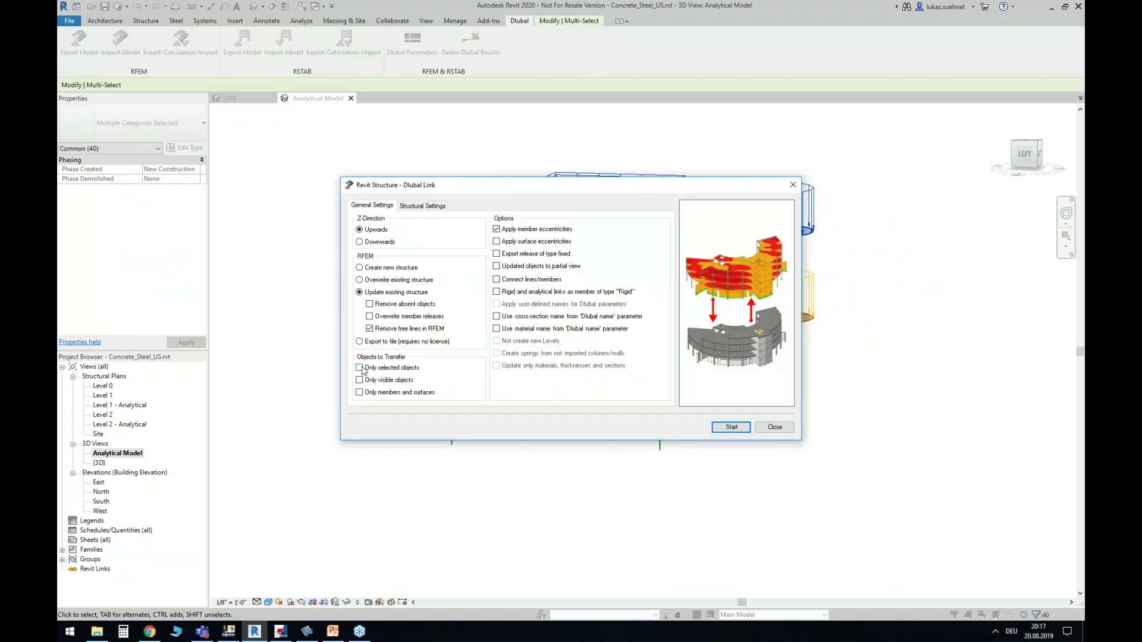
left_click(359, 368)
left_click_drag(487, 187, 506, 255)
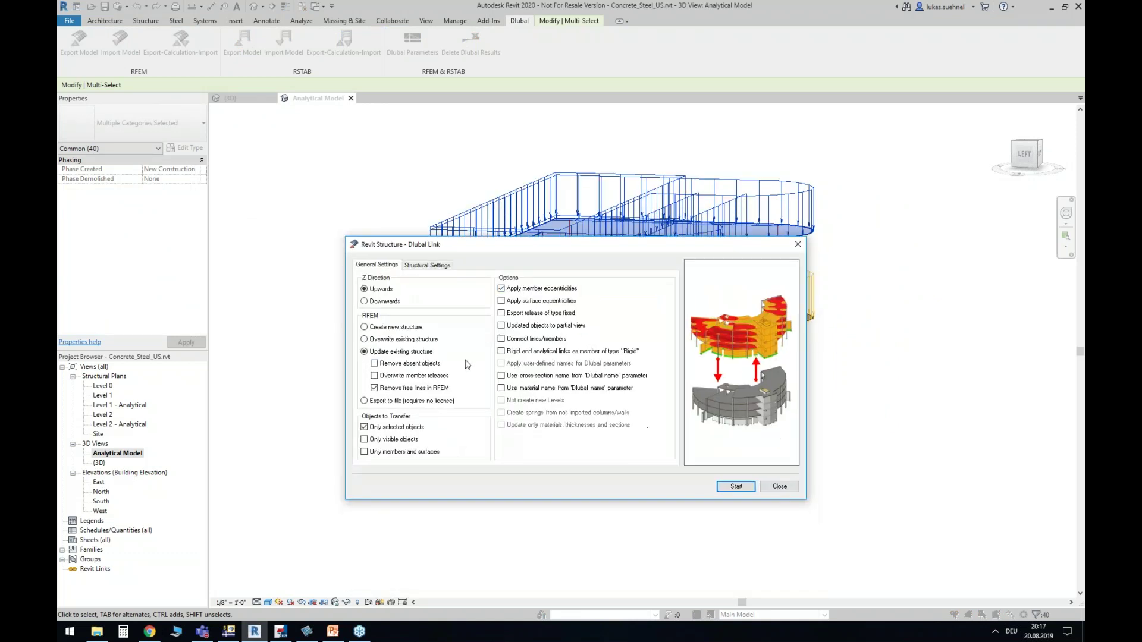
left_click(391, 327)
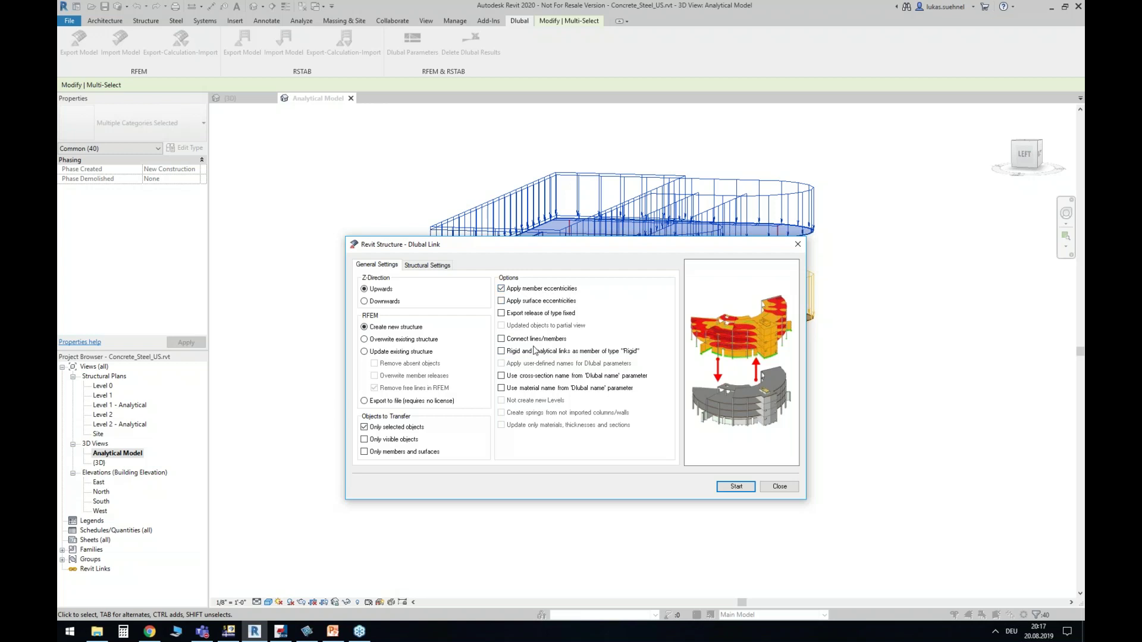
left_click(509, 340)
left_click_drag(604, 248, 643, 346)
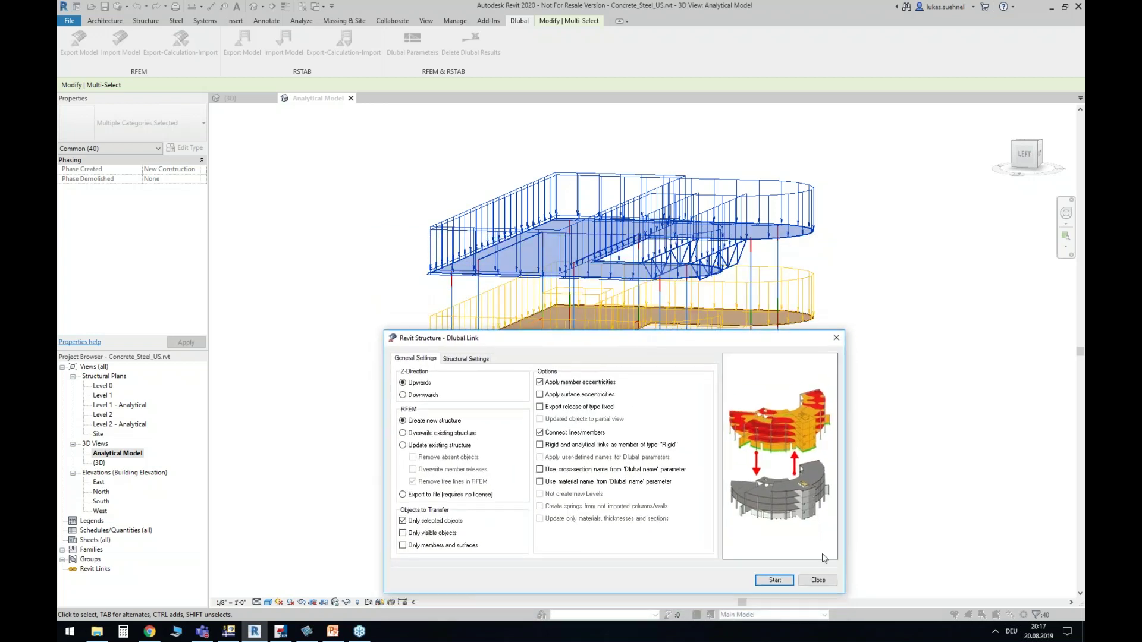
left_click(819, 585)
middle_click_drag(860, 393, 790, 418, "shift")
left_click(418, 146)
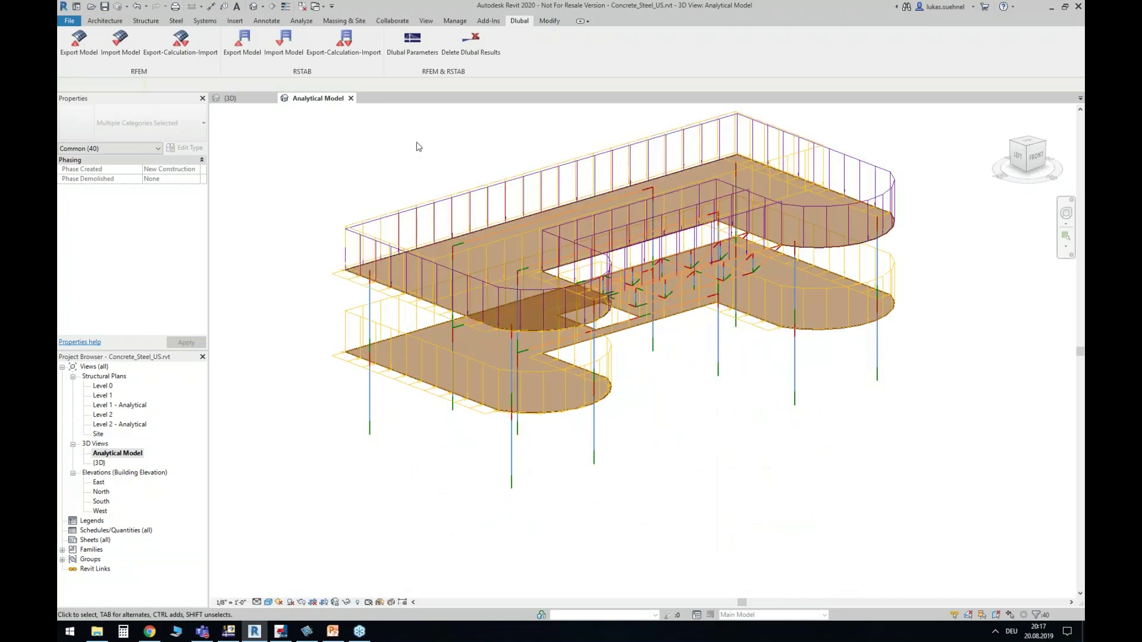
Switch to the {3D} view and select the truss's W8X28 top chord to examine its connections with the web members
left_click(242, 102)
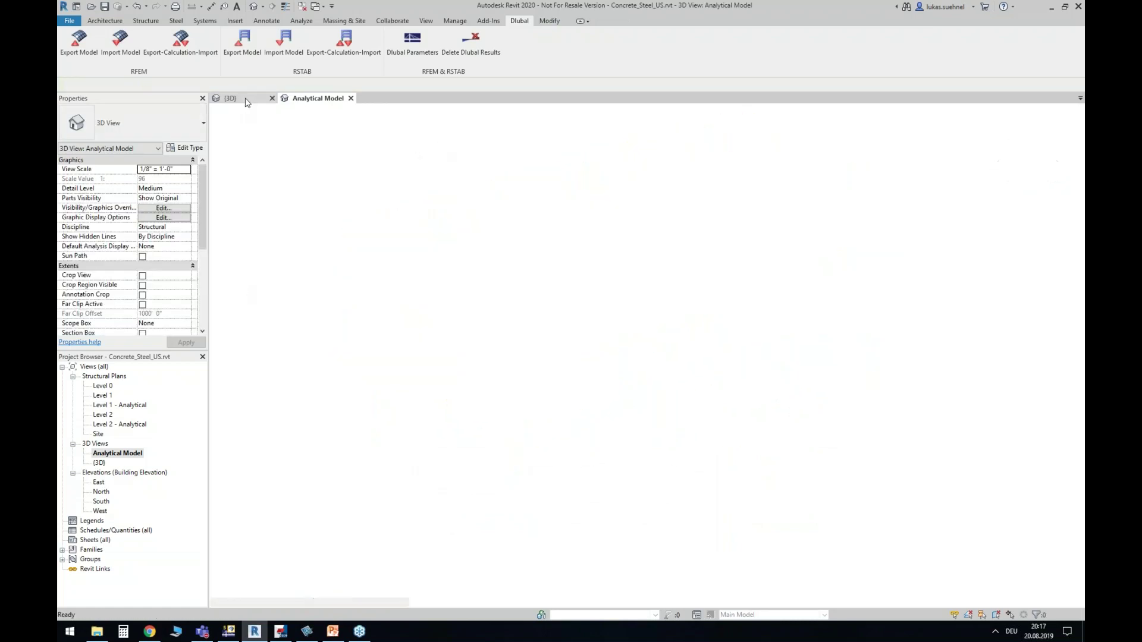
middle_click_drag(803, 408, 977, 409, "shift")
scroll(637, 260, "up", 5)
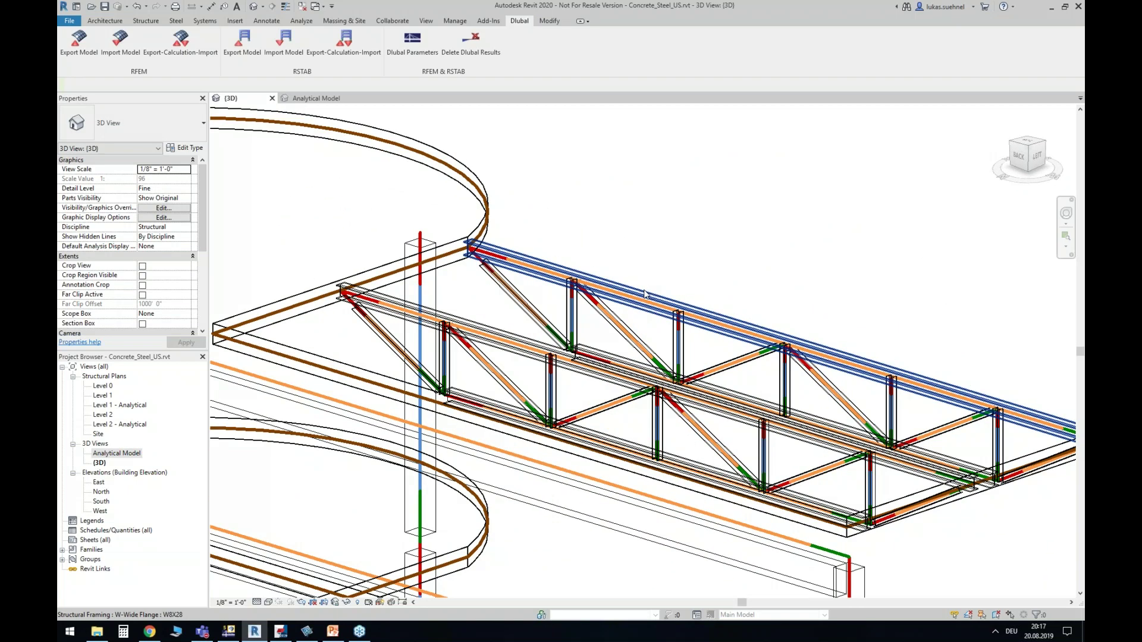
left_click(645, 294)
middle_click_drag(470, 249, 386, 209)
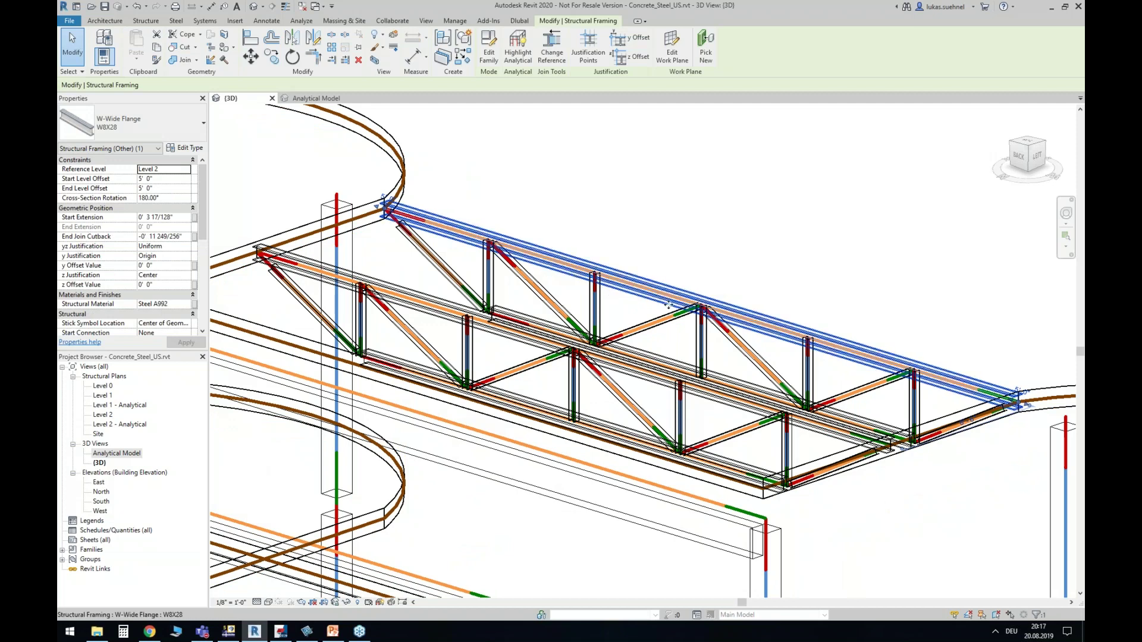
middle_click_drag(741, 252, 726, 250, "shift")
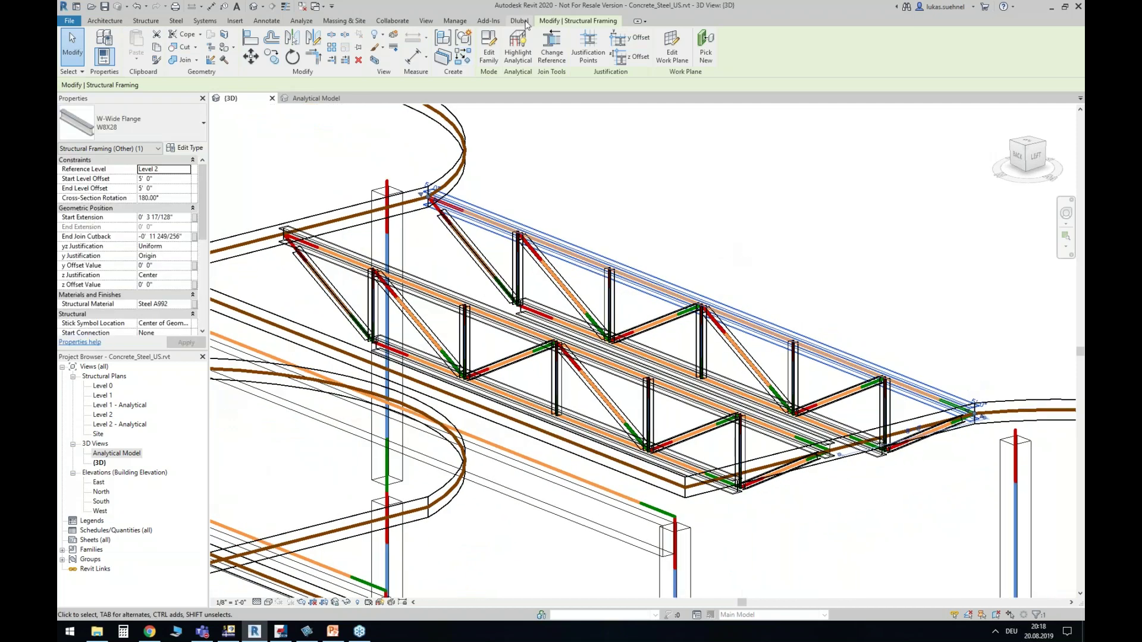
Try the Connect lines/members option in the RFEM export settings, and close them without exporting
left_click(519, 21)
left_click(79, 42)
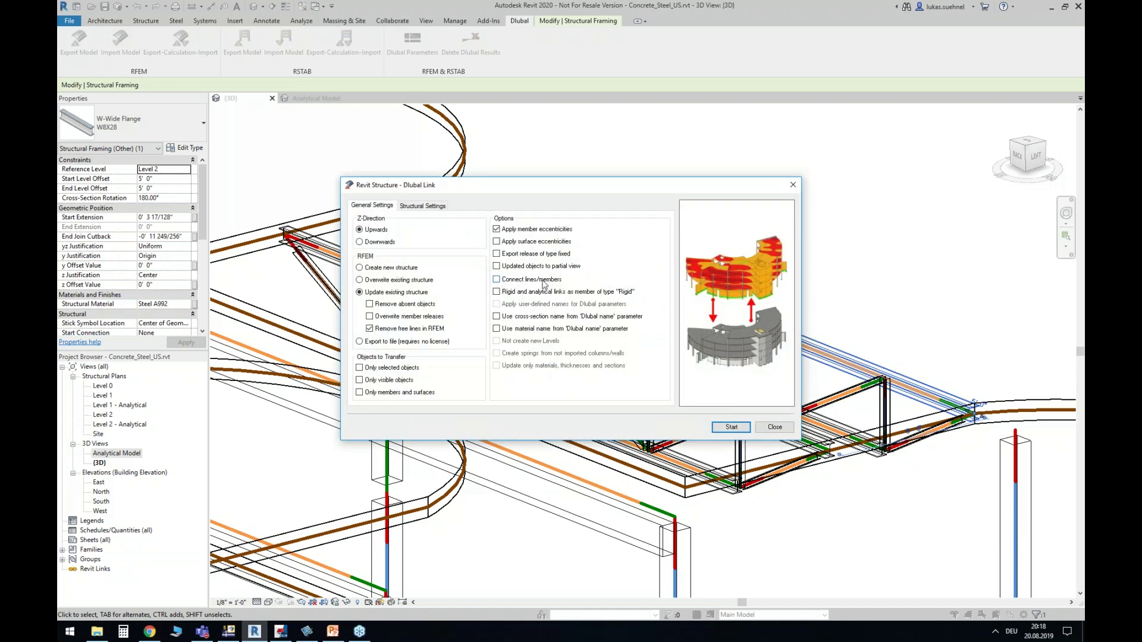
left_click_drag(575, 193, 513, 380)
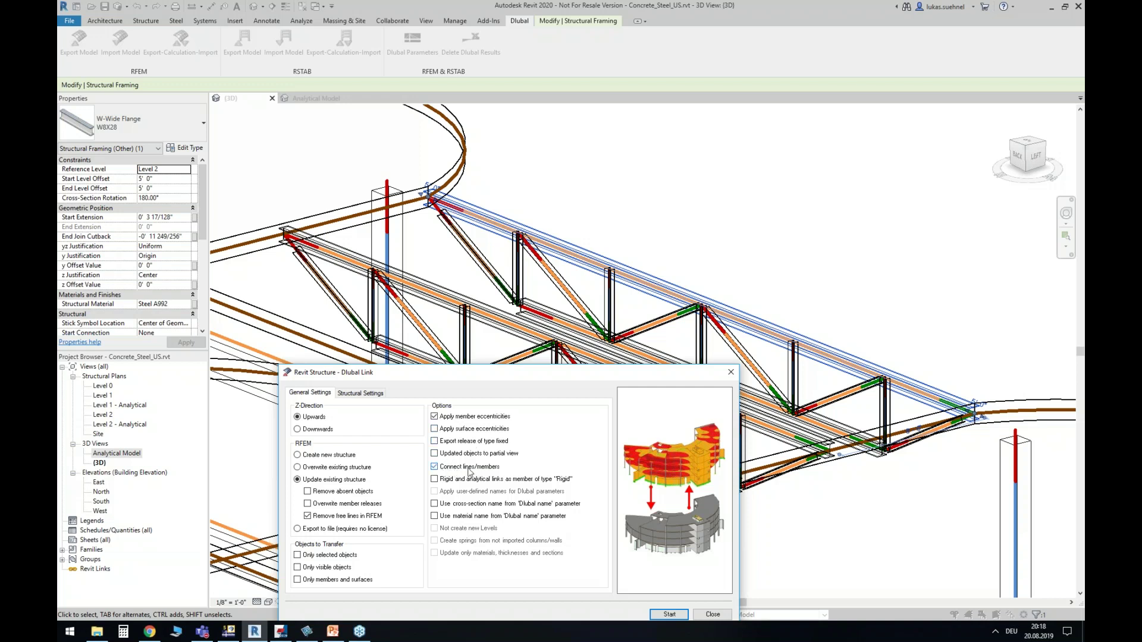
left_click(464, 469)
left_click_drag(472, 372, 641, 225)
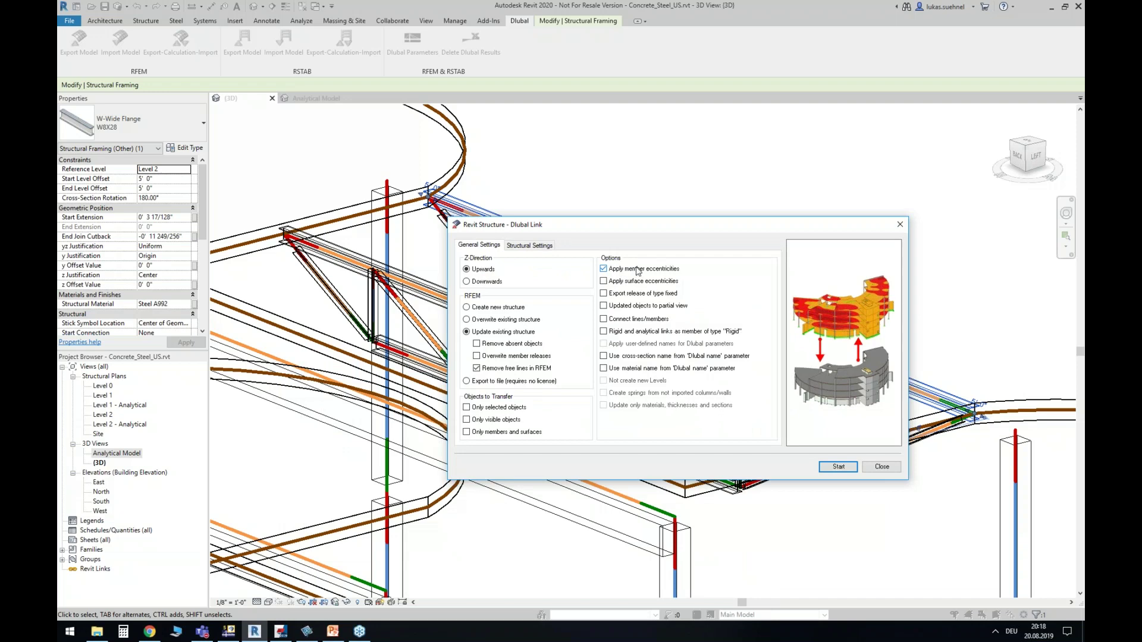
left_click(882, 462)
Select the upper level's slab, concrete beams and steel trusses in the {3D} view
scroll(832, 226, "down", 5)
middle_click_drag(931, 235, 830, 153, "shift")
left_click_drag(501, 255, 877, 302)
middle_click_drag(874, 302, 696, 310, "shift")
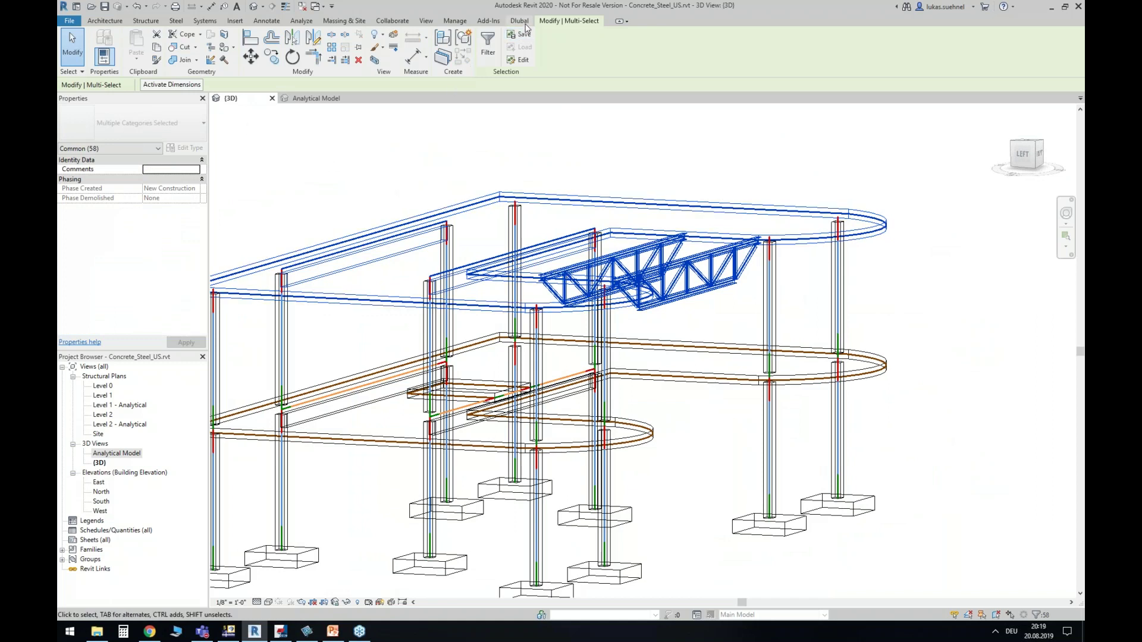
Export only the selected objects to RFEM as a new structure, with member eccentricities and loads turned off, and close the export log
left_click(519, 20)
left_click(80, 47)
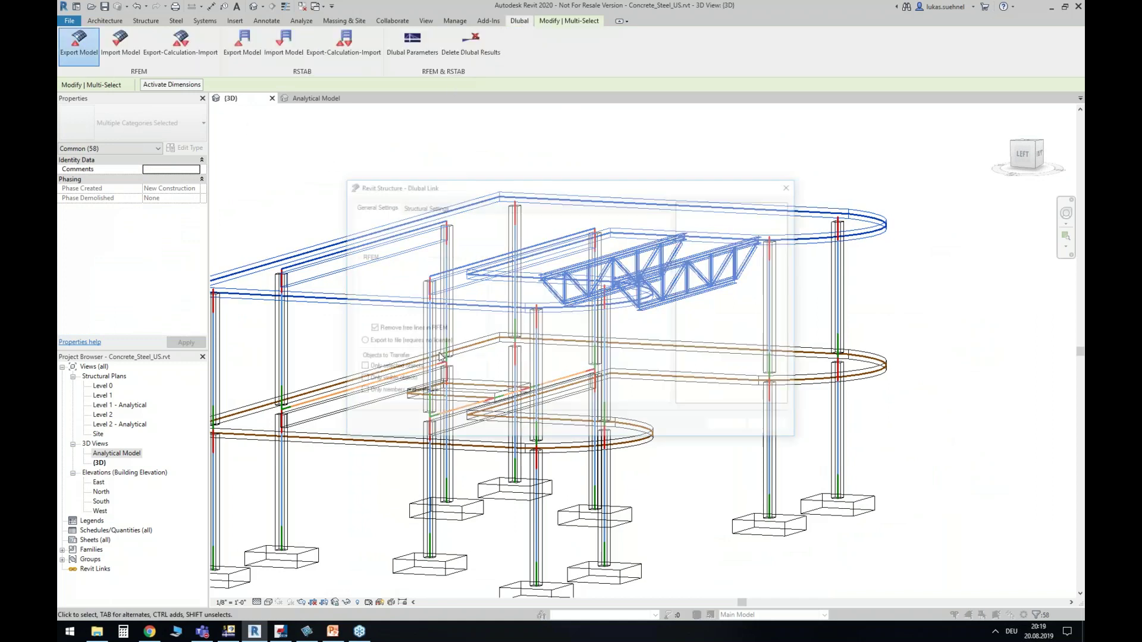
left_click(377, 268)
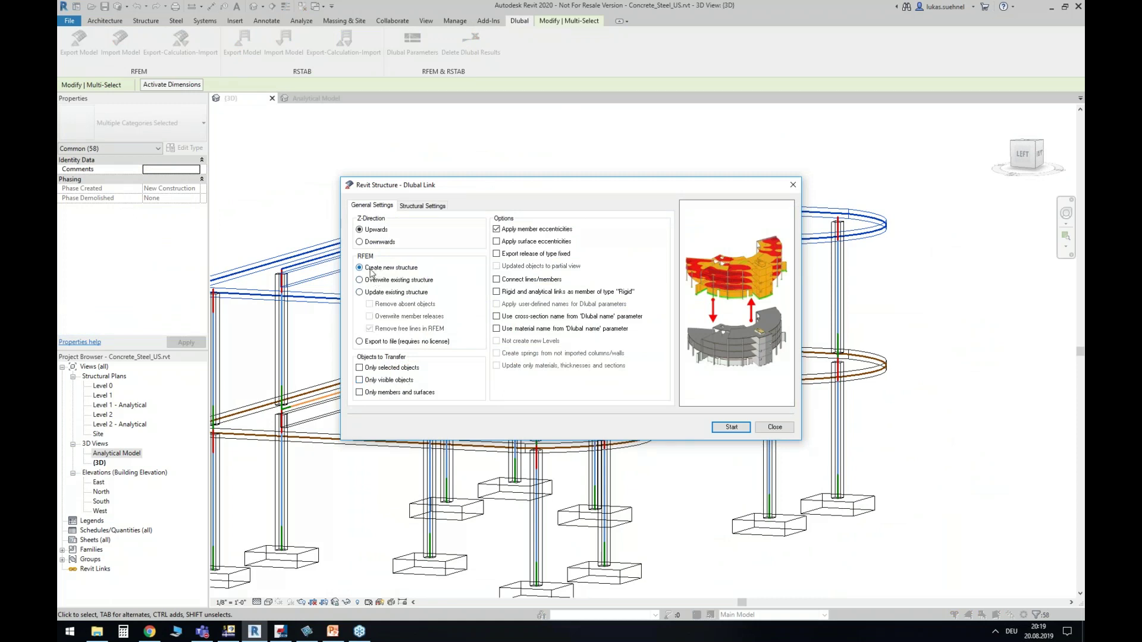
left_click(371, 369)
left_click(436, 206)
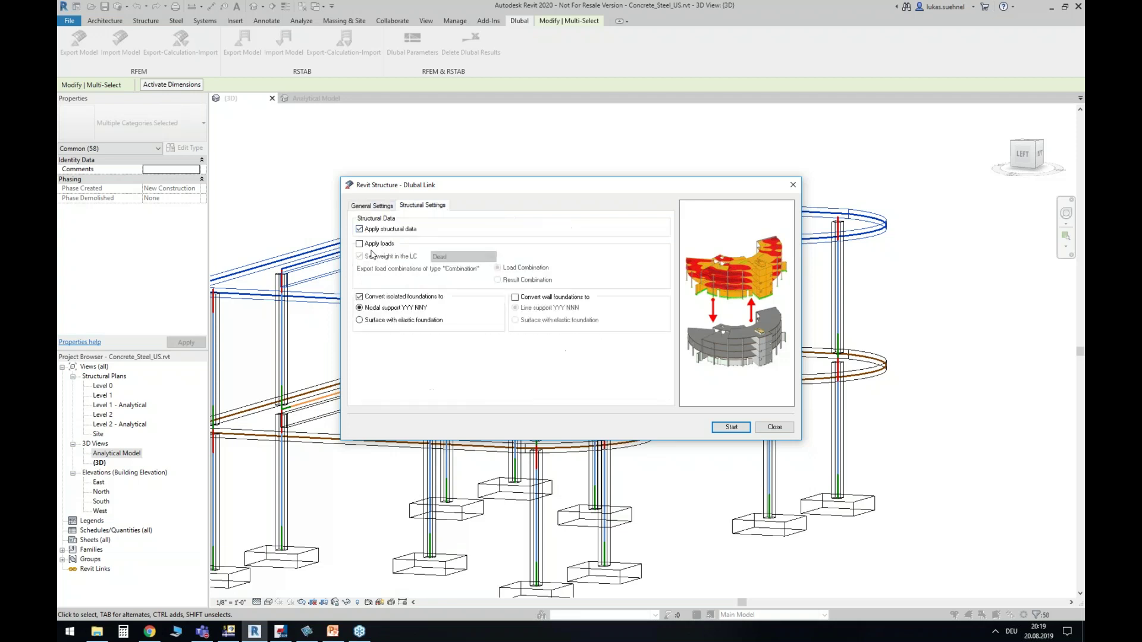
left_click(374, 206)
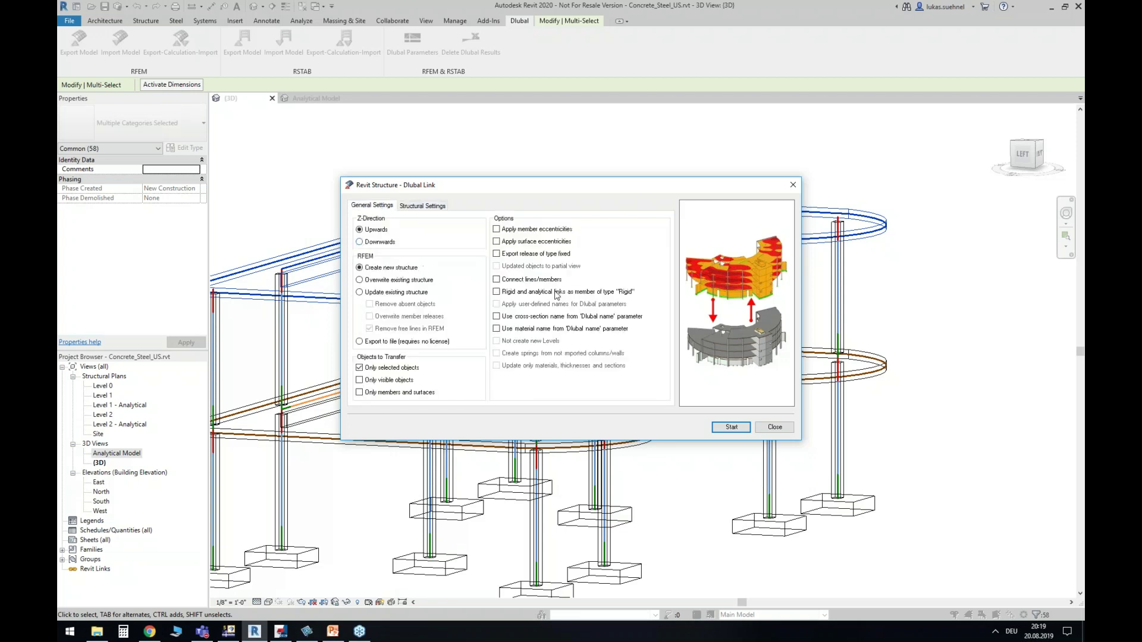
left_click(727, 428)
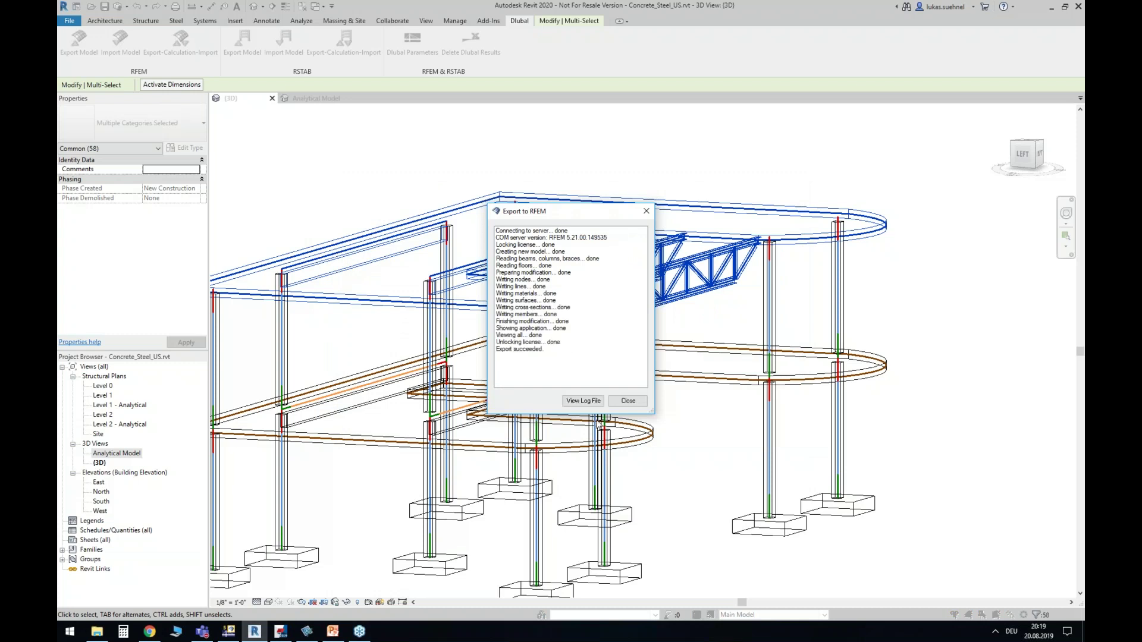
left_click(628, 401)
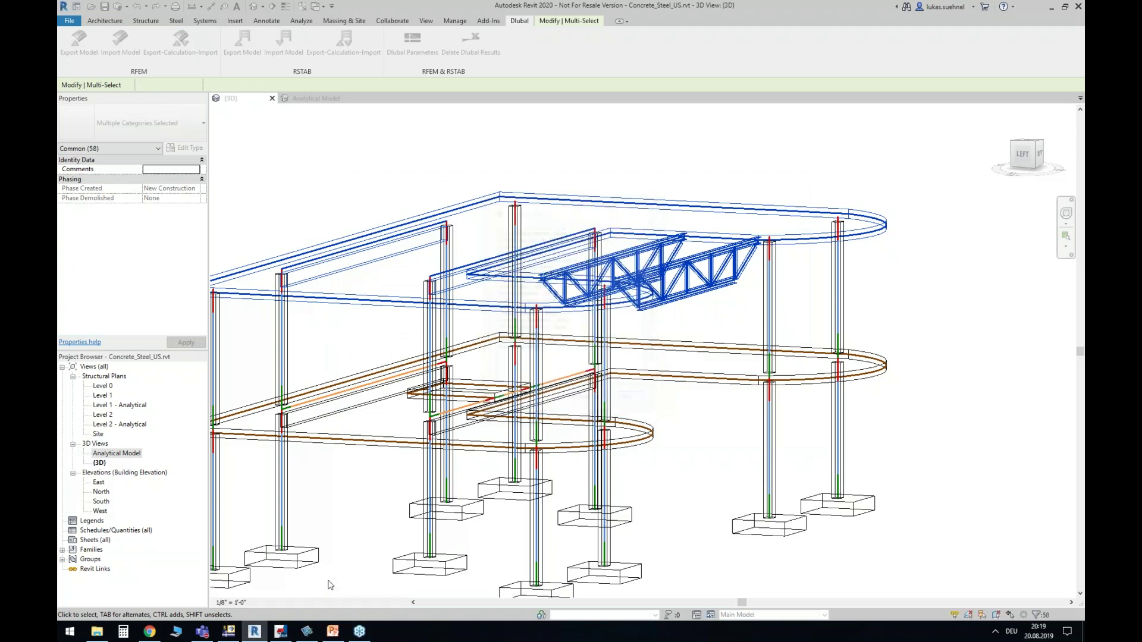
Switch to RFEM and examine the position of the concrete beams relative to the slab in the exported model
left_click(234, 635)
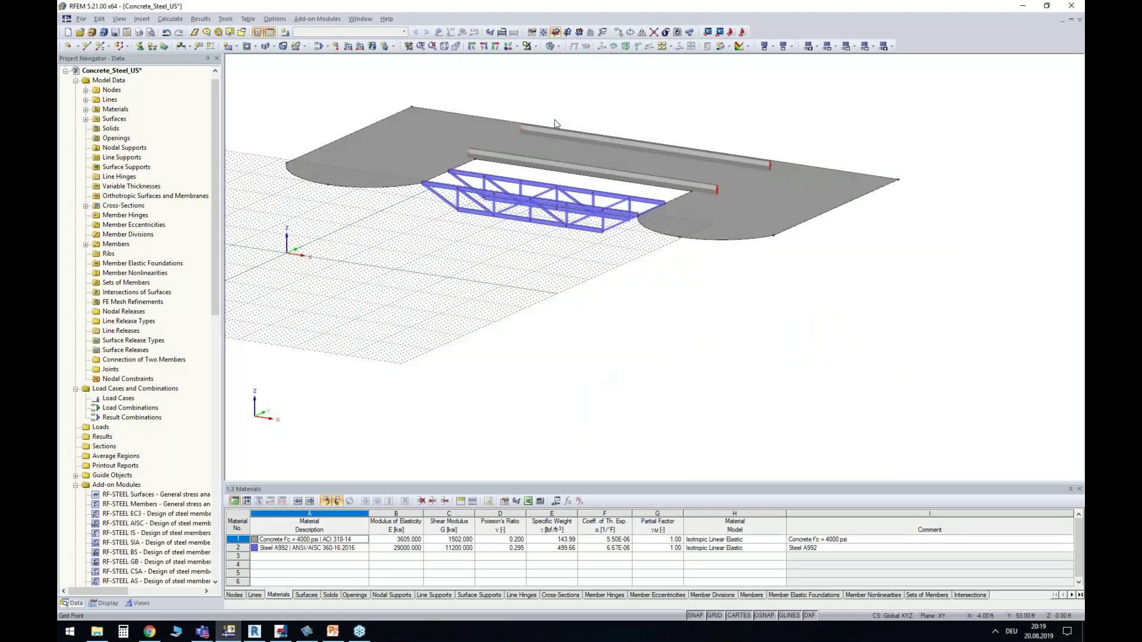
middle_click_drag(554, 121, 591, 189)
middle_click_drag(497, 332, 886, 252, "ctrl")
scroll(485, 261, "up", 5)
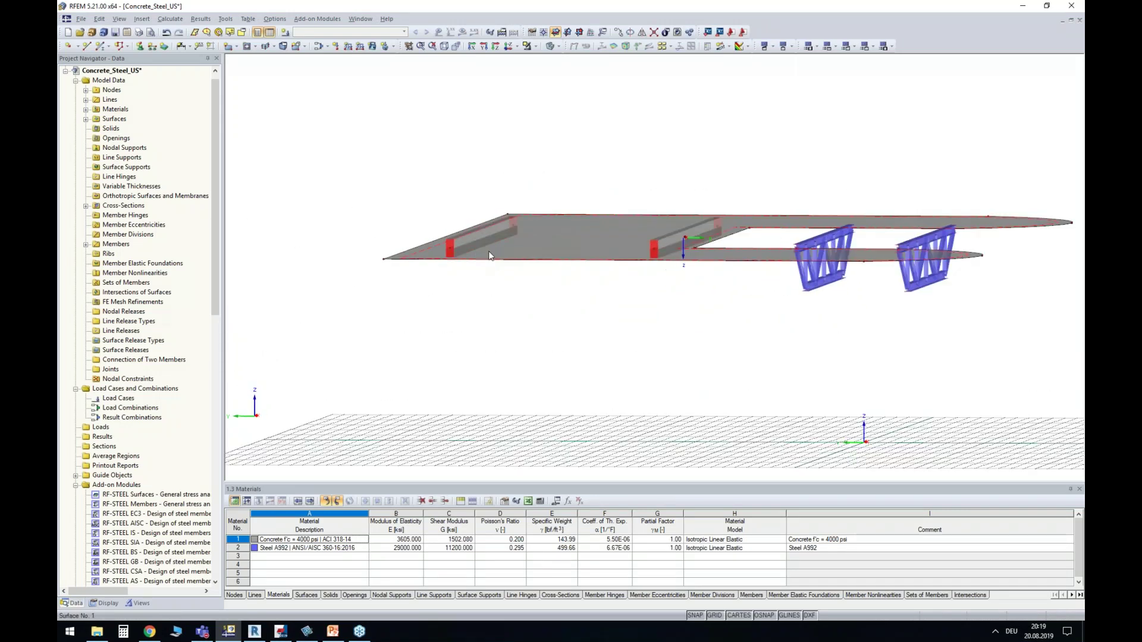
middle_click_drag(480, 286, 494, 337, "ctrl")
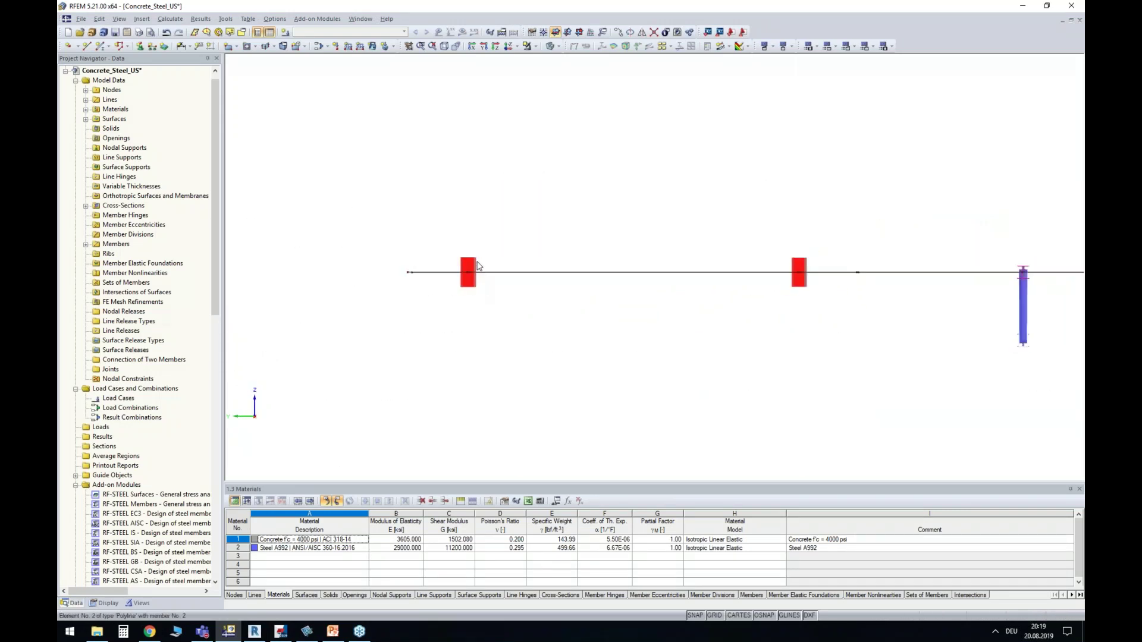
scroll(480, 264, "up", 3)
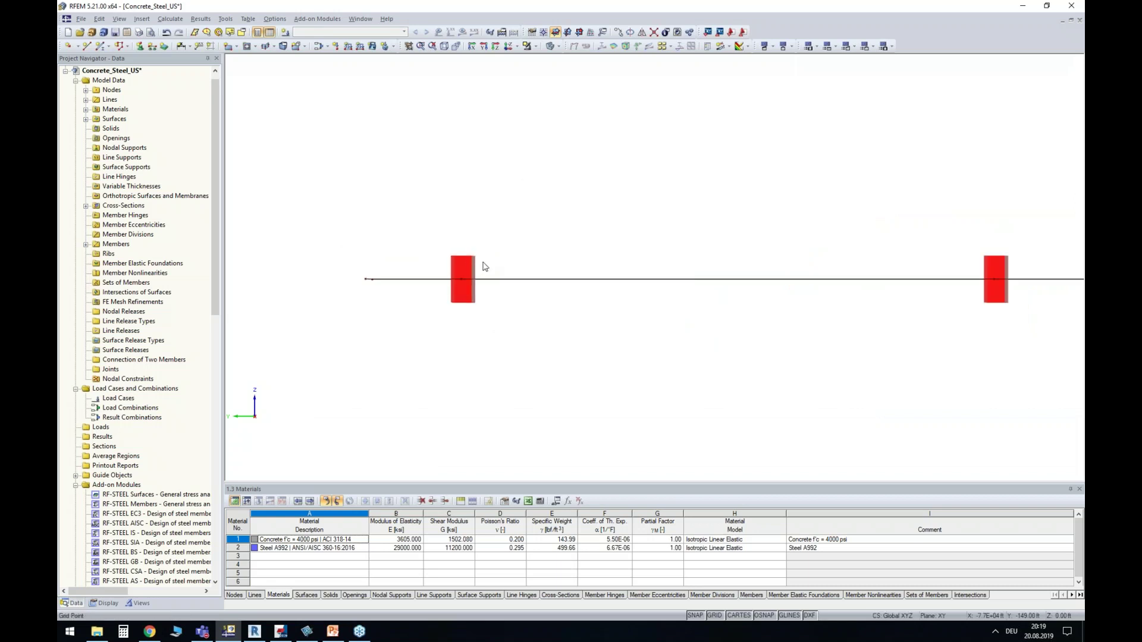
middle_click_drag(501, 269, 390, 296, "ctrl")
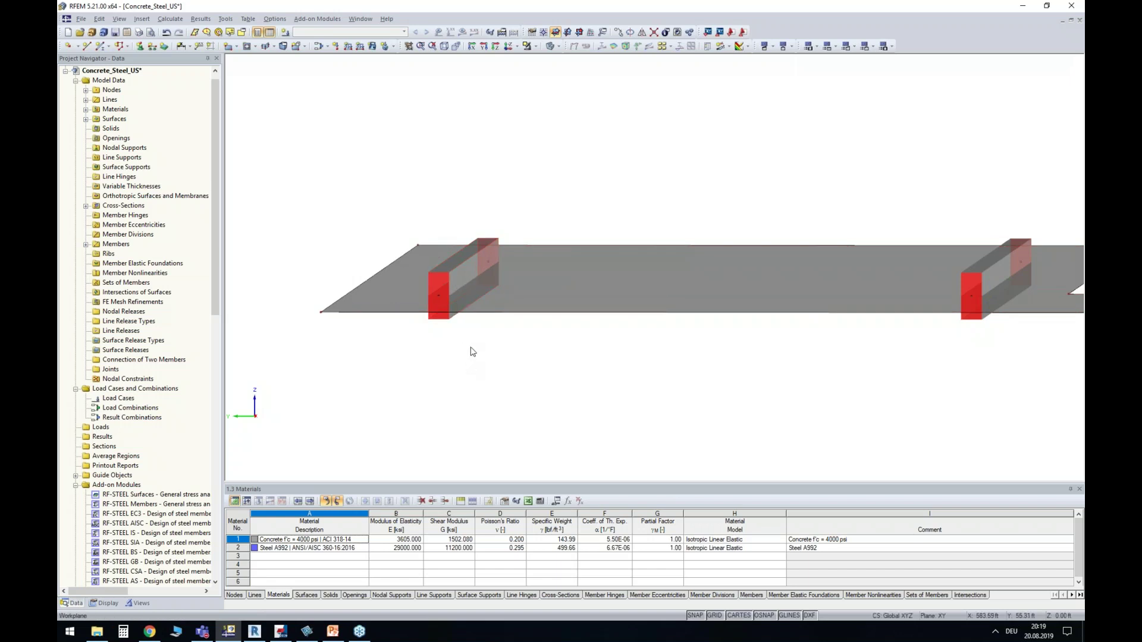
scroll(484, 330, "down", 2)
middle_click_drag(485, 330, 497, 360, "ctrl")
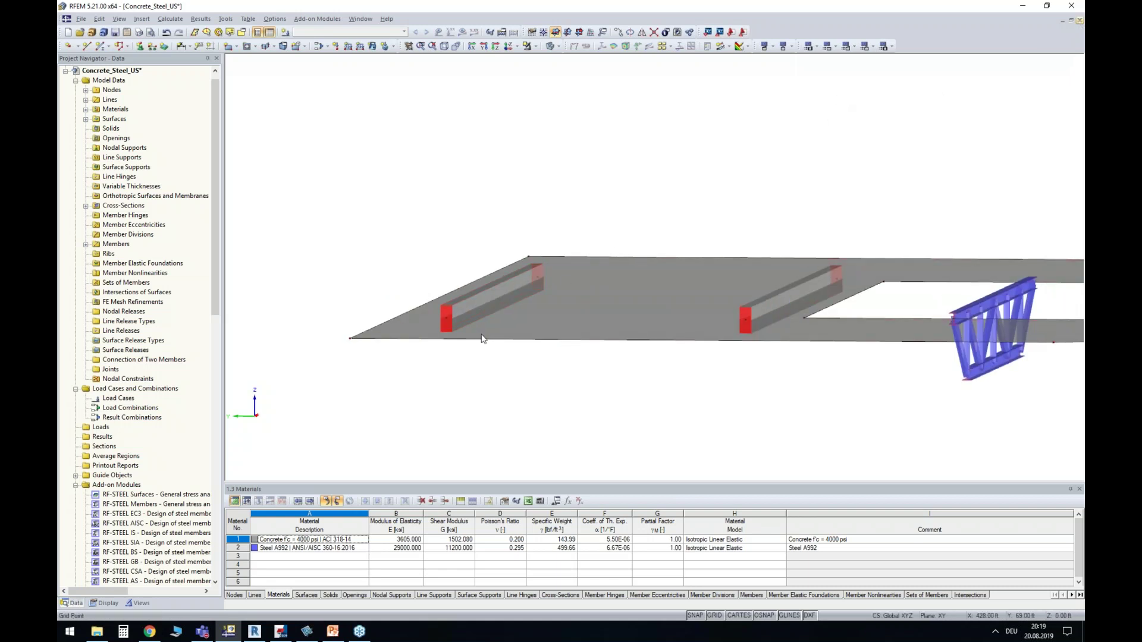
Return to Revit and re-export the selected objects with Overwrite existing structure and Apply member eccentricities, and close the export log
left_click(254, 631)
left_click(111, 51)
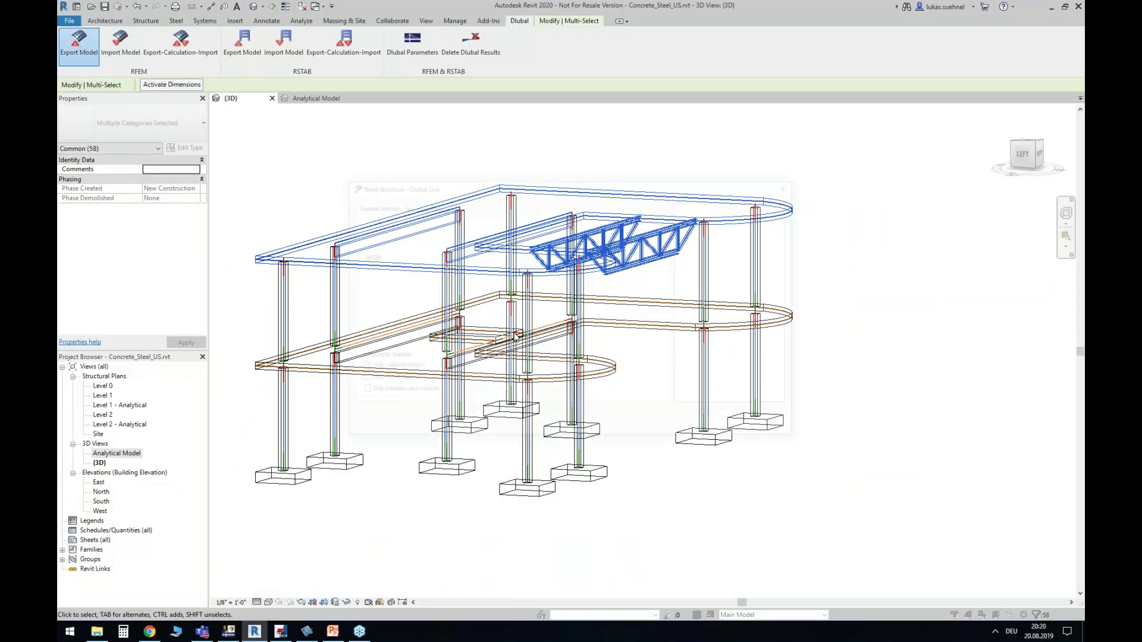
left_click(390, 280)
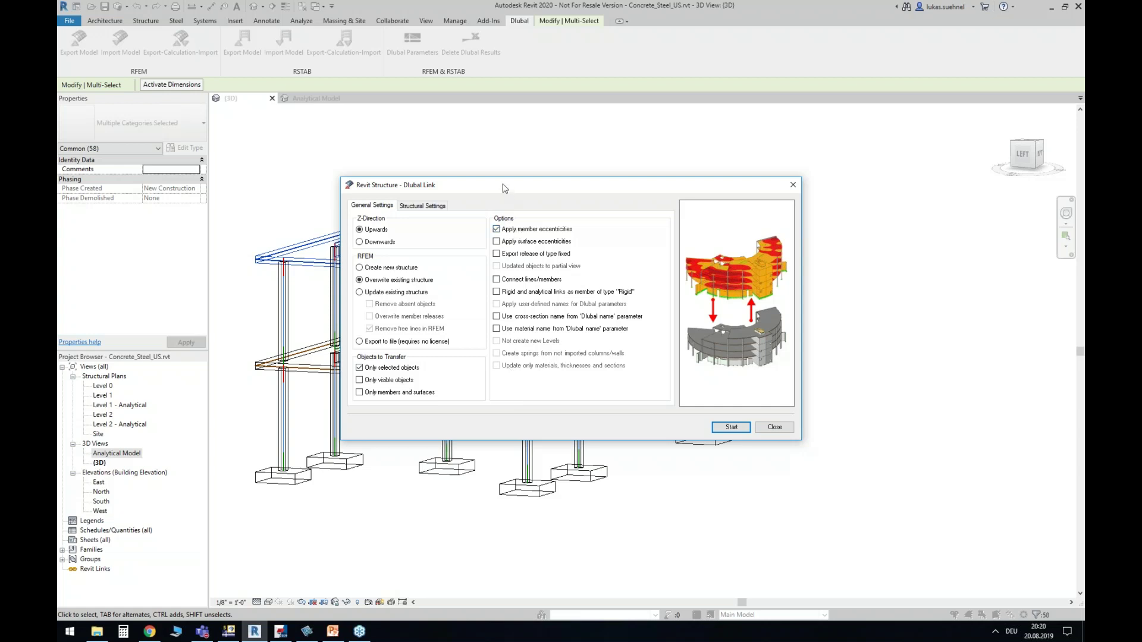
left_click(731, 427)
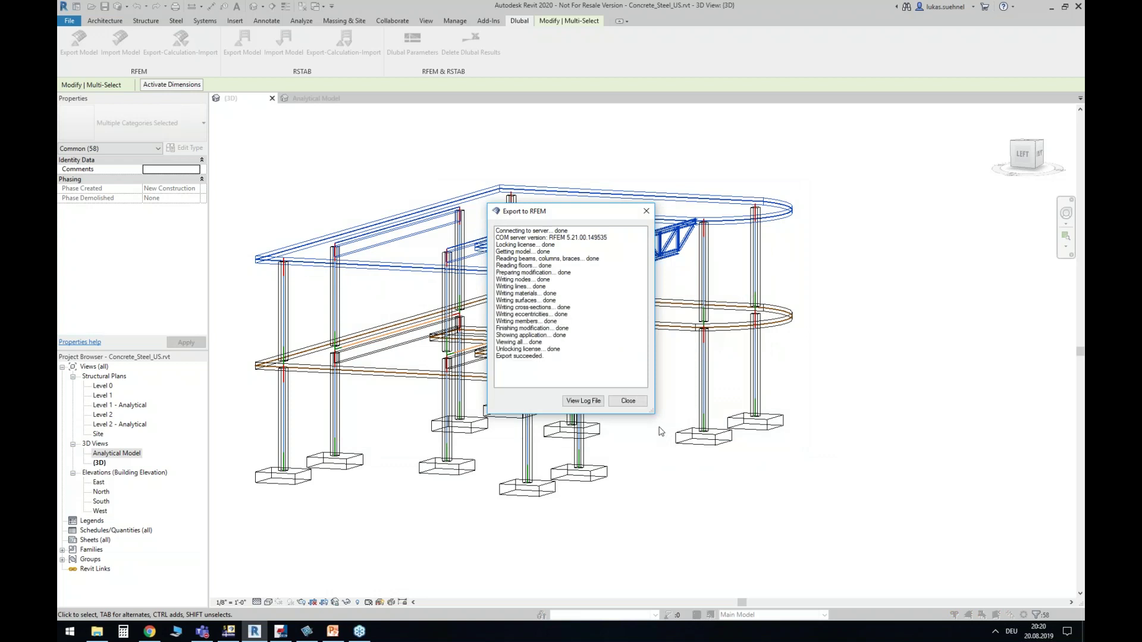
left_click(628, 402)
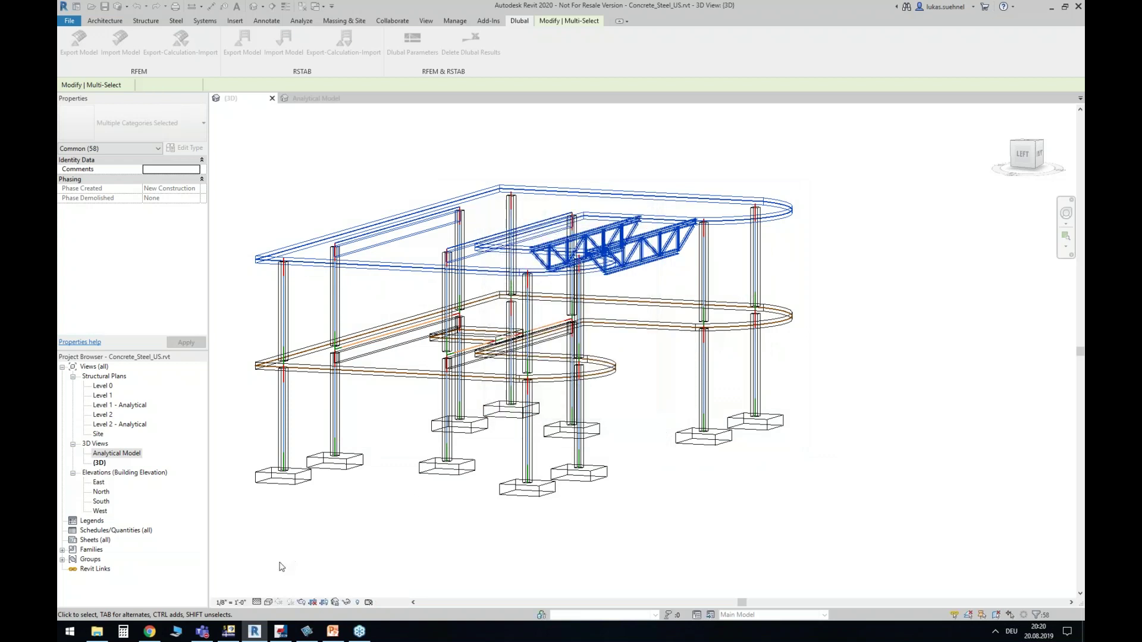
Switch to RFEM and examine the beam eccentricities relative to the slab in the overwritten model
left_click(230, 632)
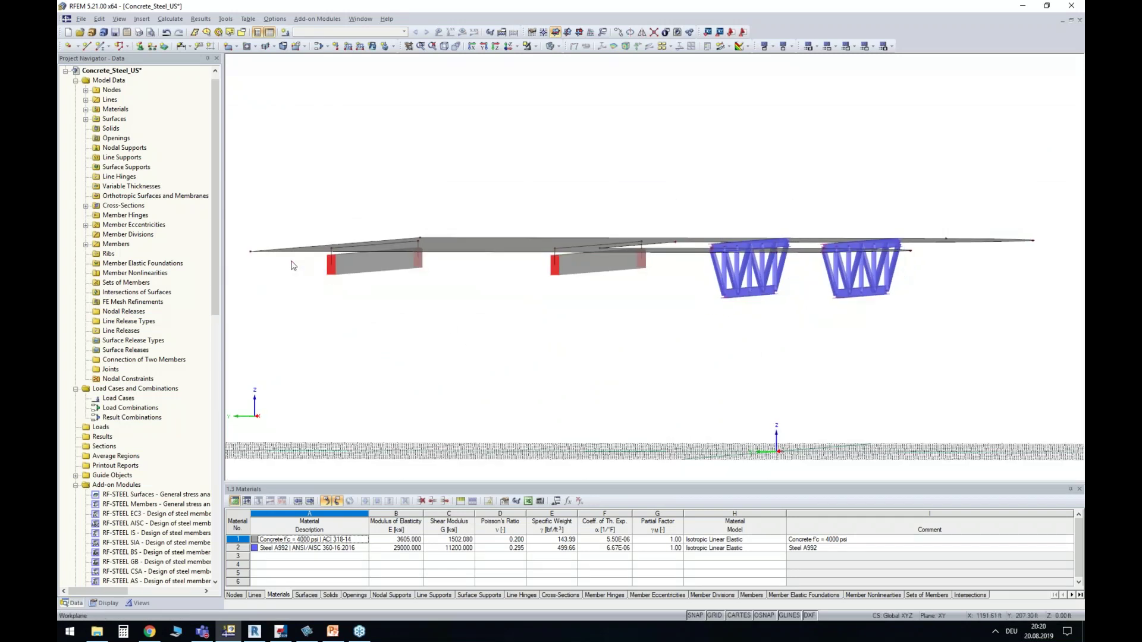
scroll(292, 259, "up", 2)
middle_click_drag(428, 327, 411, 245, "ctrl")
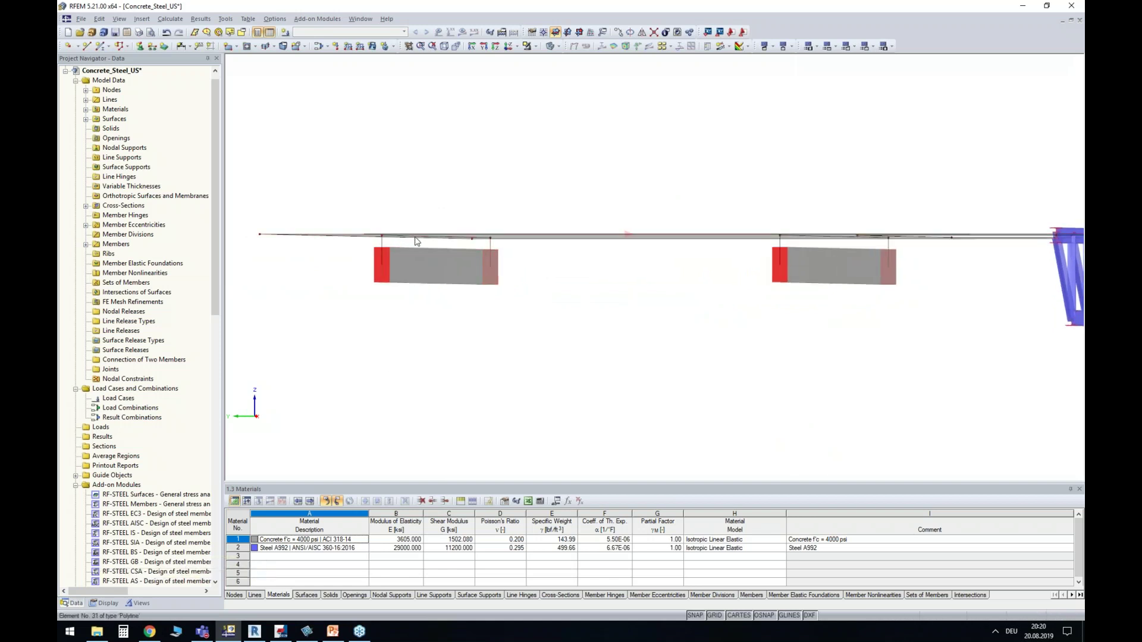
Render the model's surfaces as filled including thickness to show the slab depth above the concrete beams
left_click(107, 603)
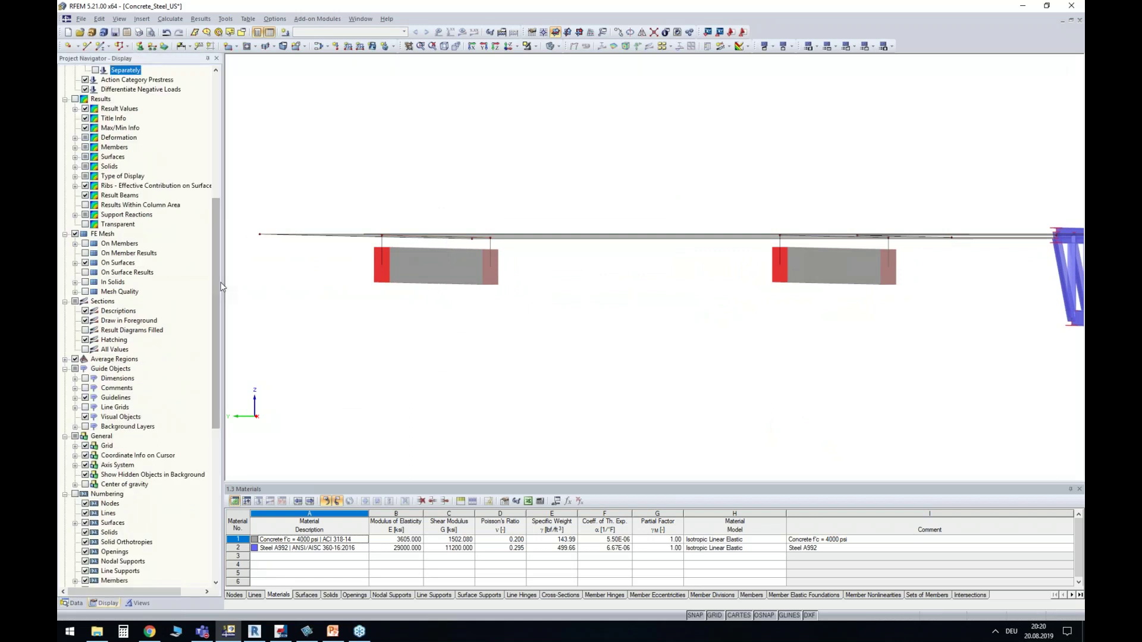
left_click_drag(216, 295, 216, 444)
left_click(116, 513)
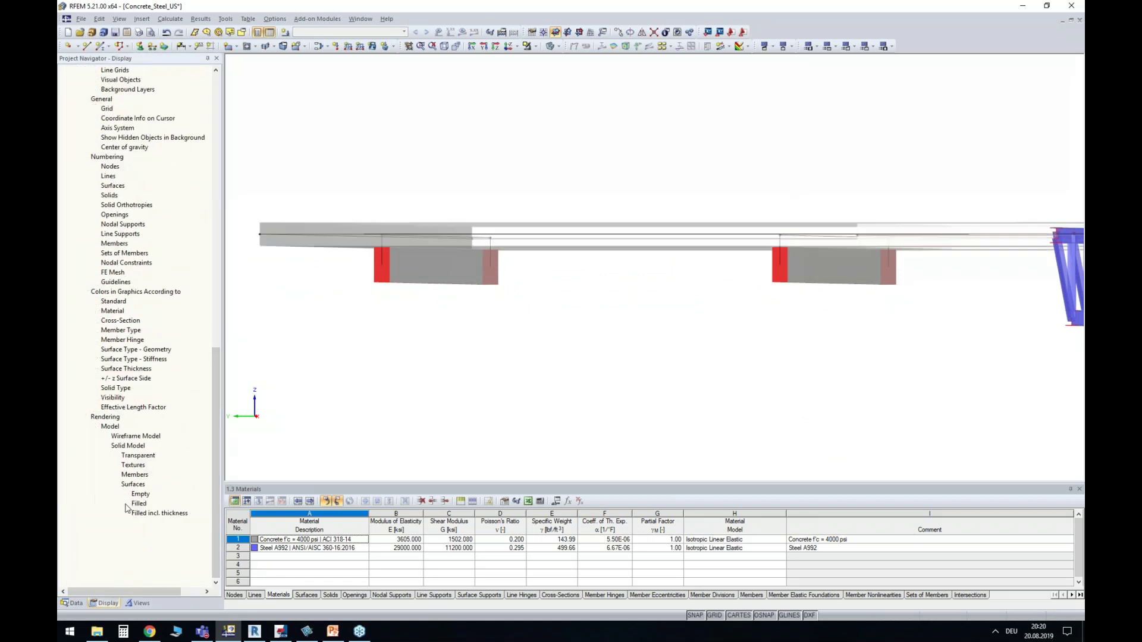
middle_click_drag(557, 315, 546, 313, "ctrl")
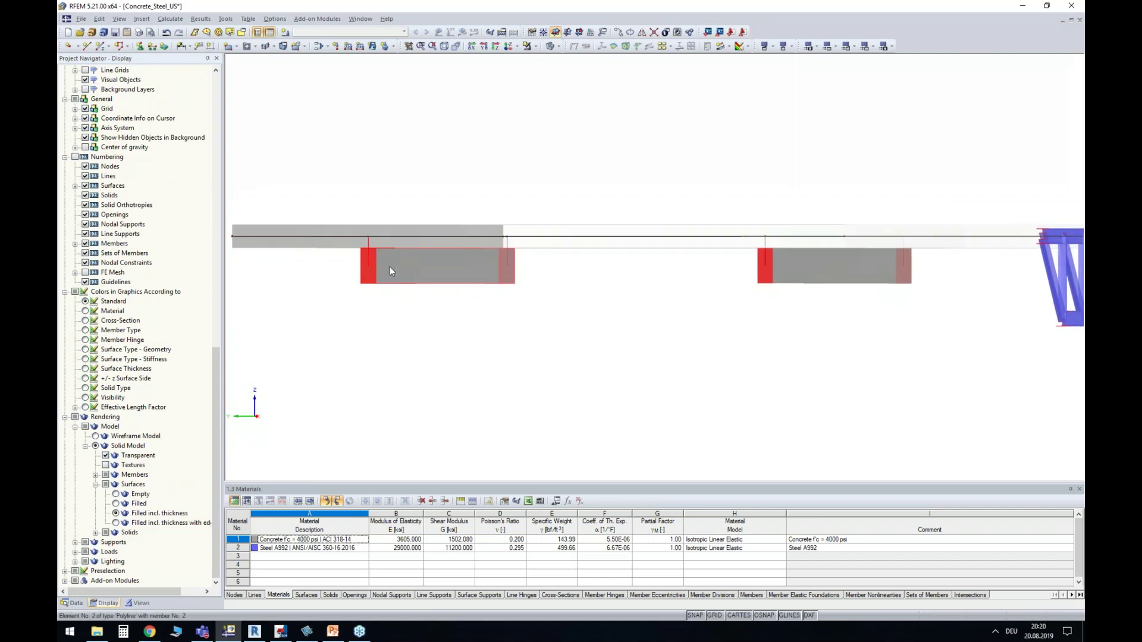
Inspect the eccentricity definition assigned to the concrete beam below the slab, and close the dialogs without changes
double_click(426, 237)
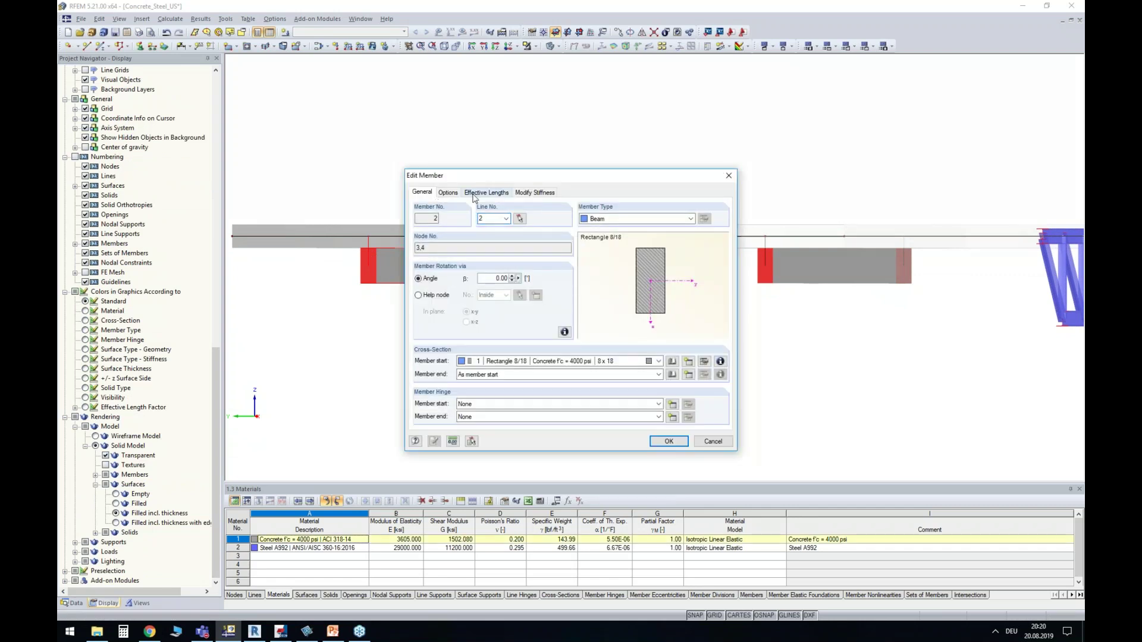
left_click(448, 192)
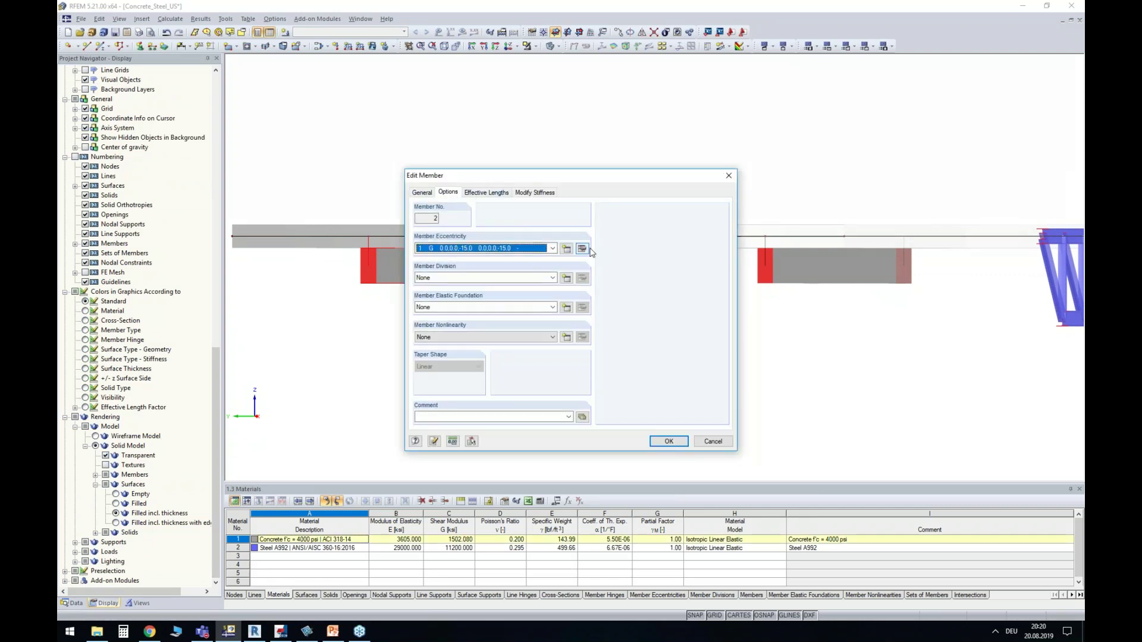
left_click(581, 248)
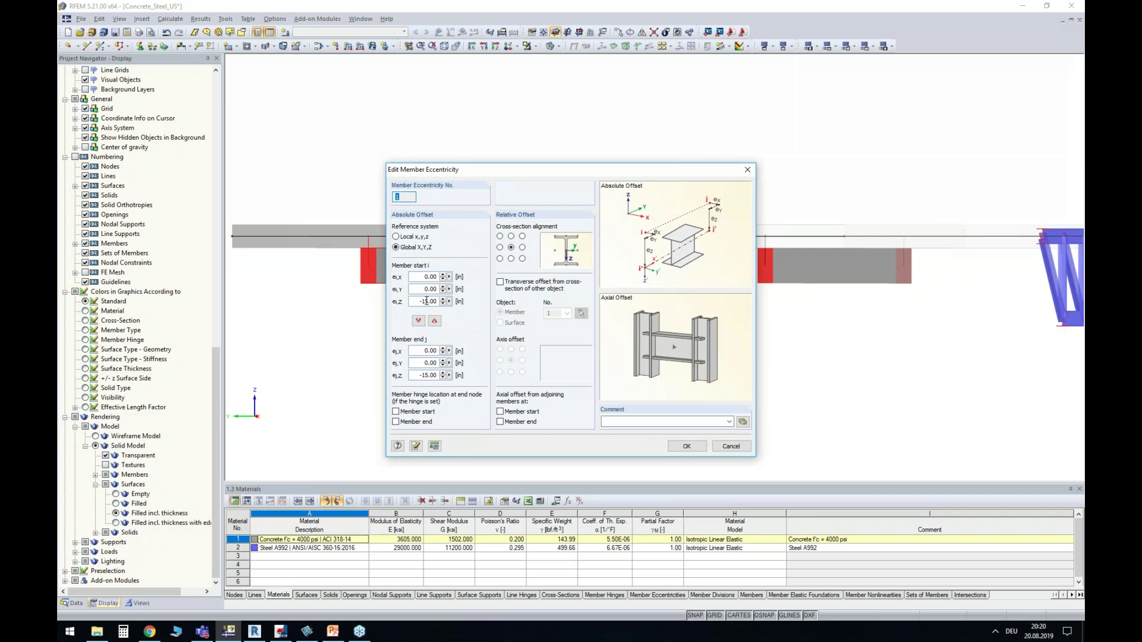
left_click(729, 447)
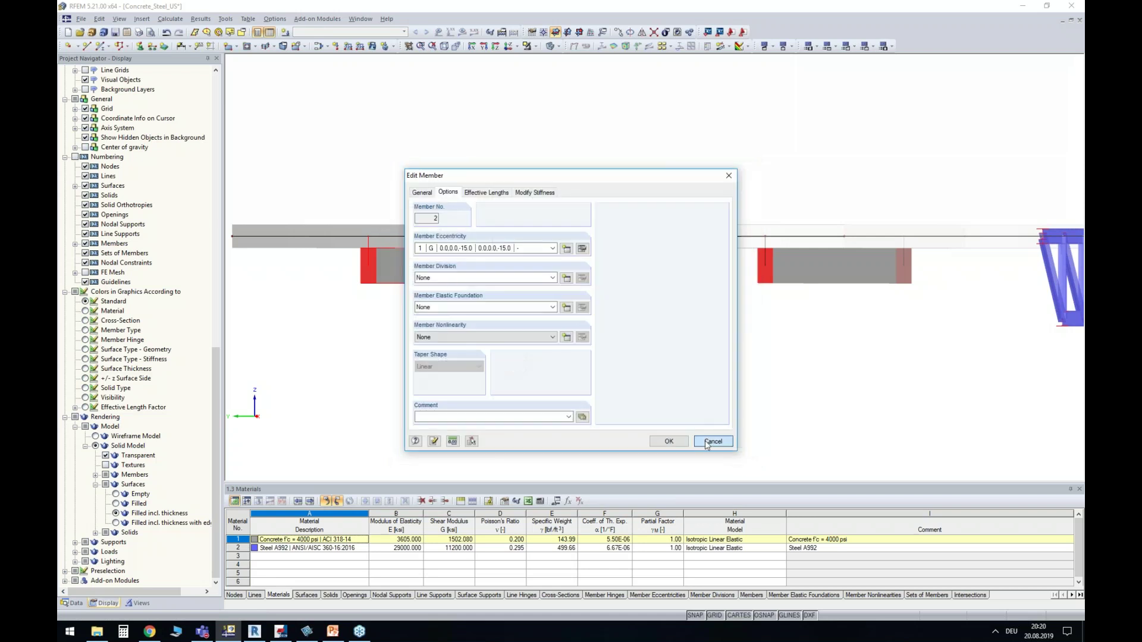
left_click(708, 443)
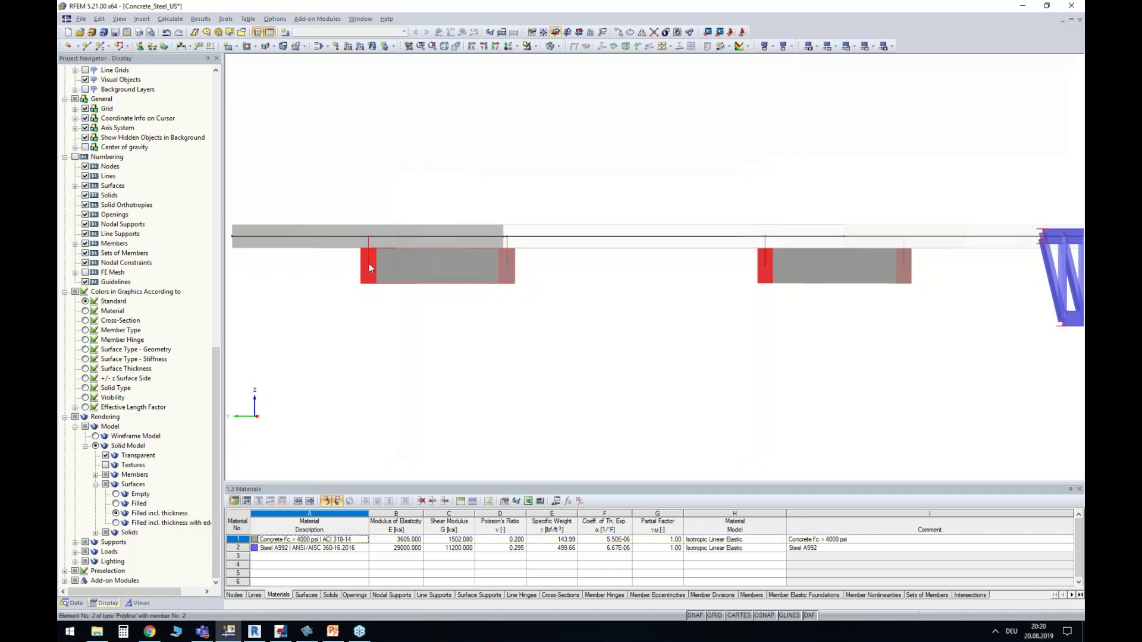
Switch to Revit, clear the selection and examine the upper concrete beam's analytical line relative to its physical body
left_click(255, 631)
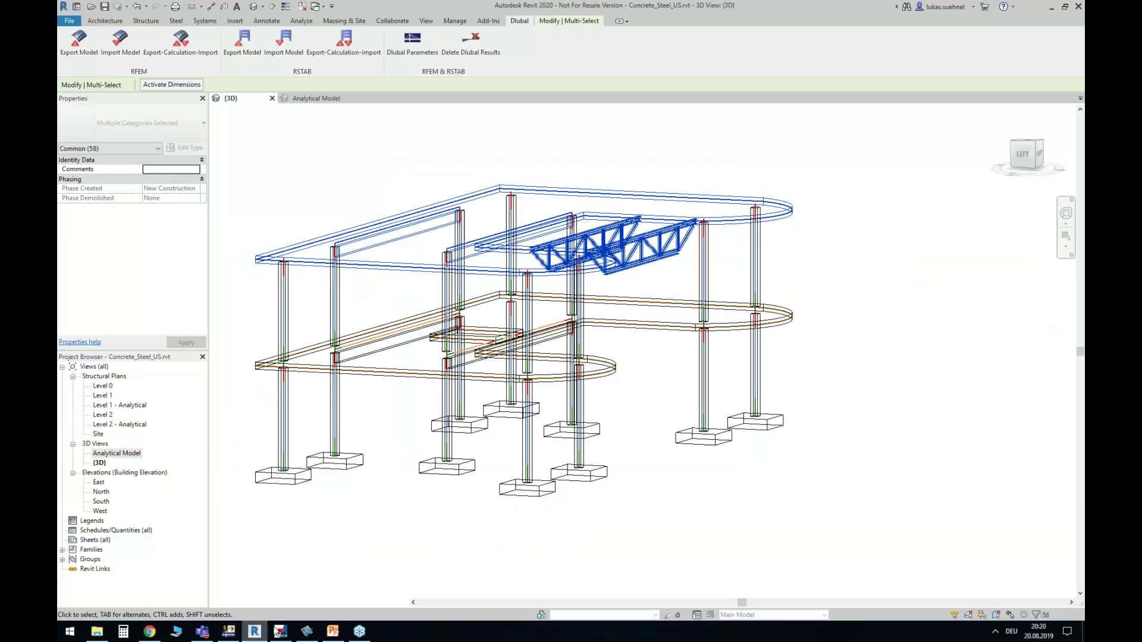
left_click(650, 367)
scroll(351, 244, "up", 4)
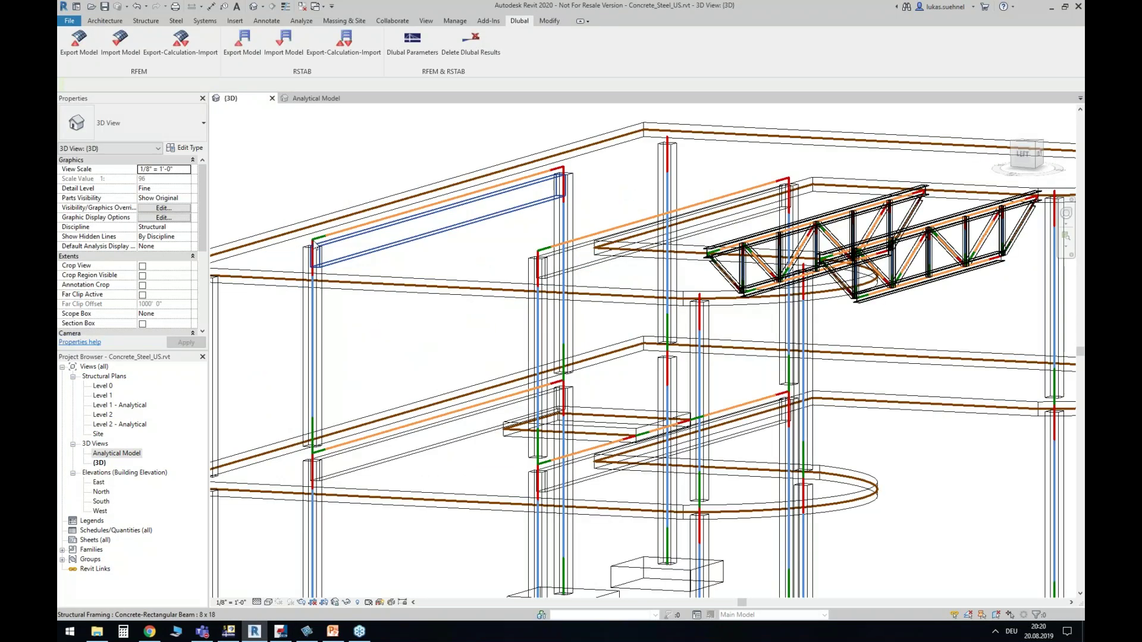
scroll(329, 240, "up", 2)
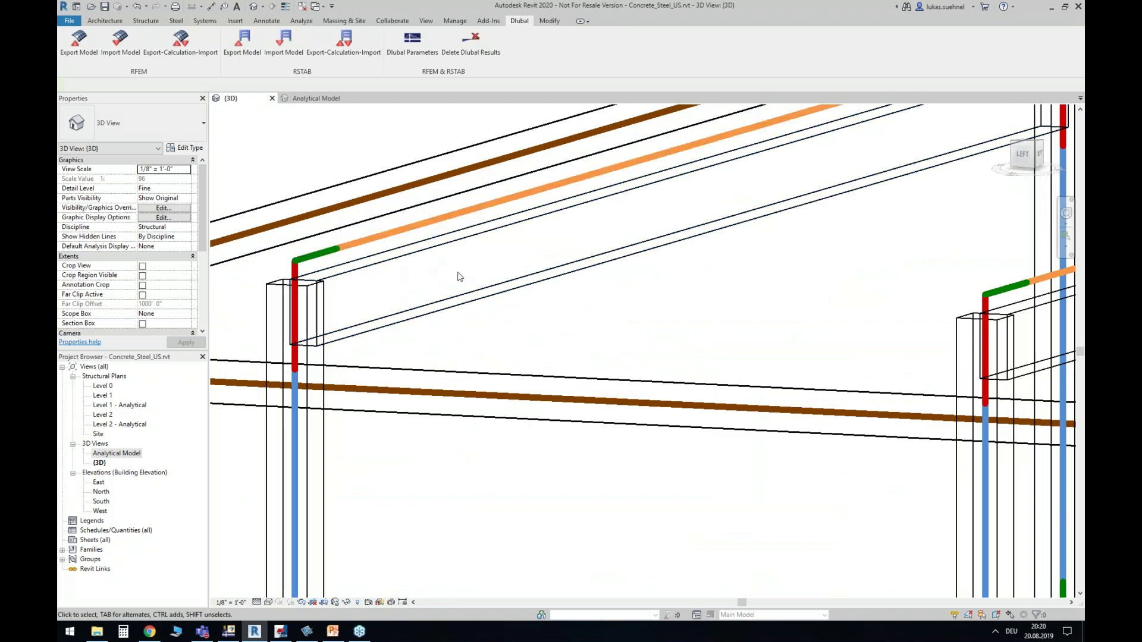
scroll(467, 270, "down", 5)
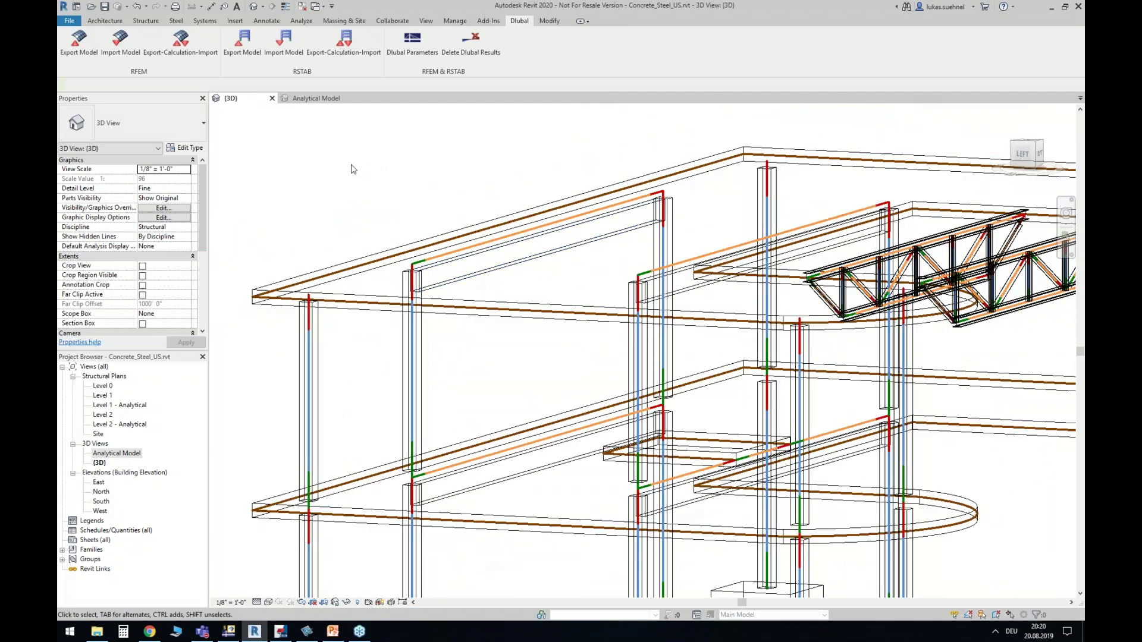
scroll(351, 166, "down", 2)
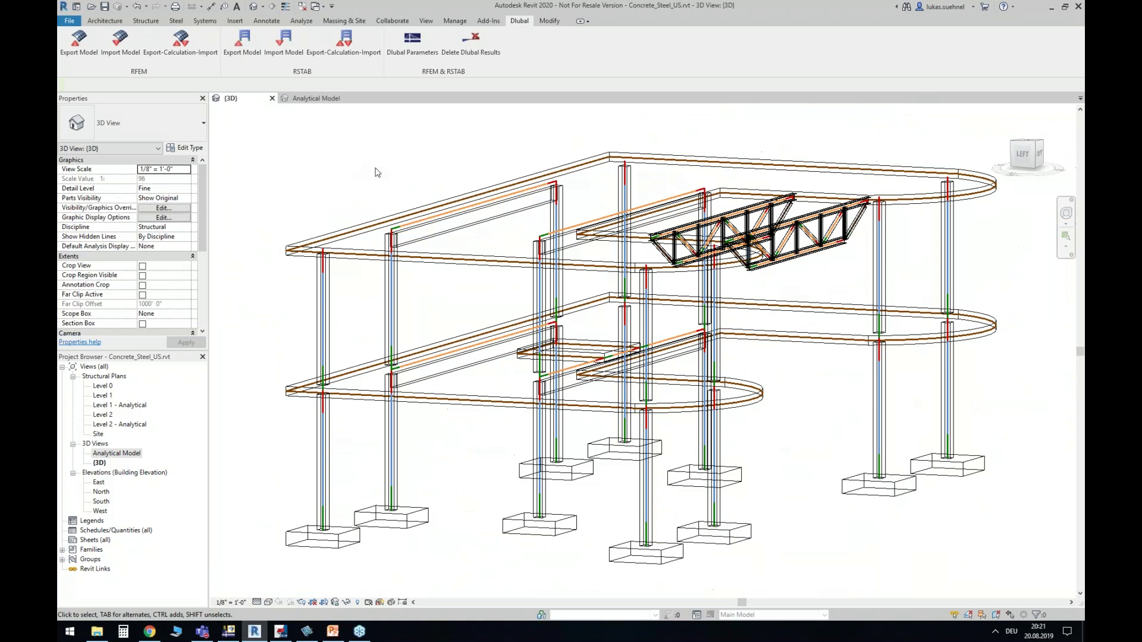
Configure the RFEM export to create a new structure from the whole model, with the selected-objects restriction turned off
left_click(84, 49)
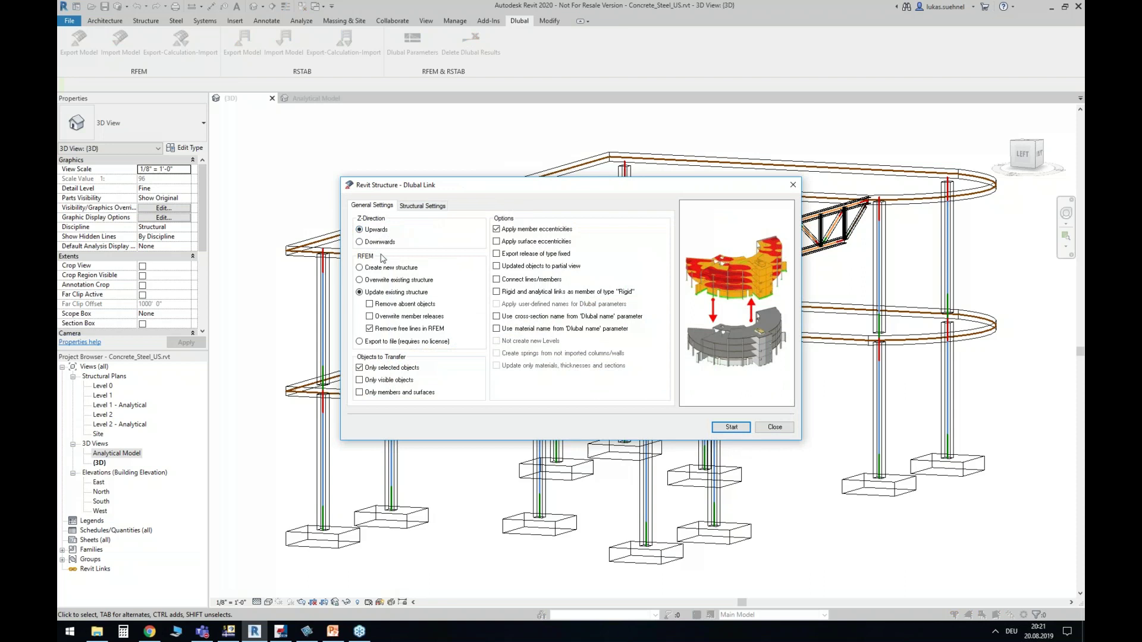
left_click(384, 270)
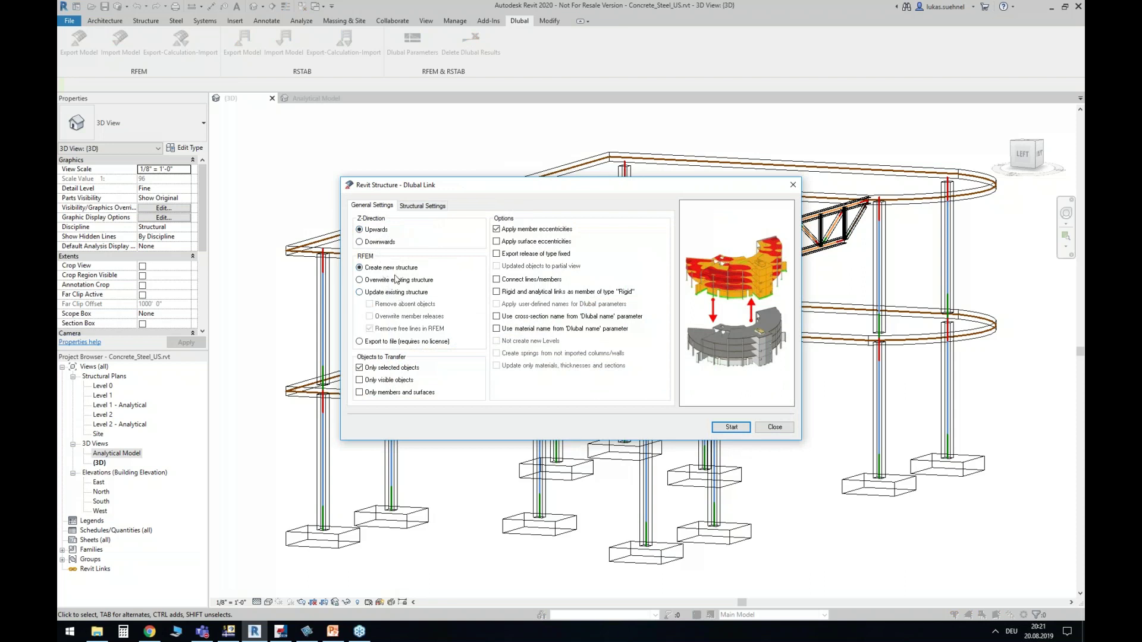
left_click(374, 369)
Include loads with self-weight in the Dead load case, and convert isolated foundations to nodal supports YYY NNY
left_click(423, 206)
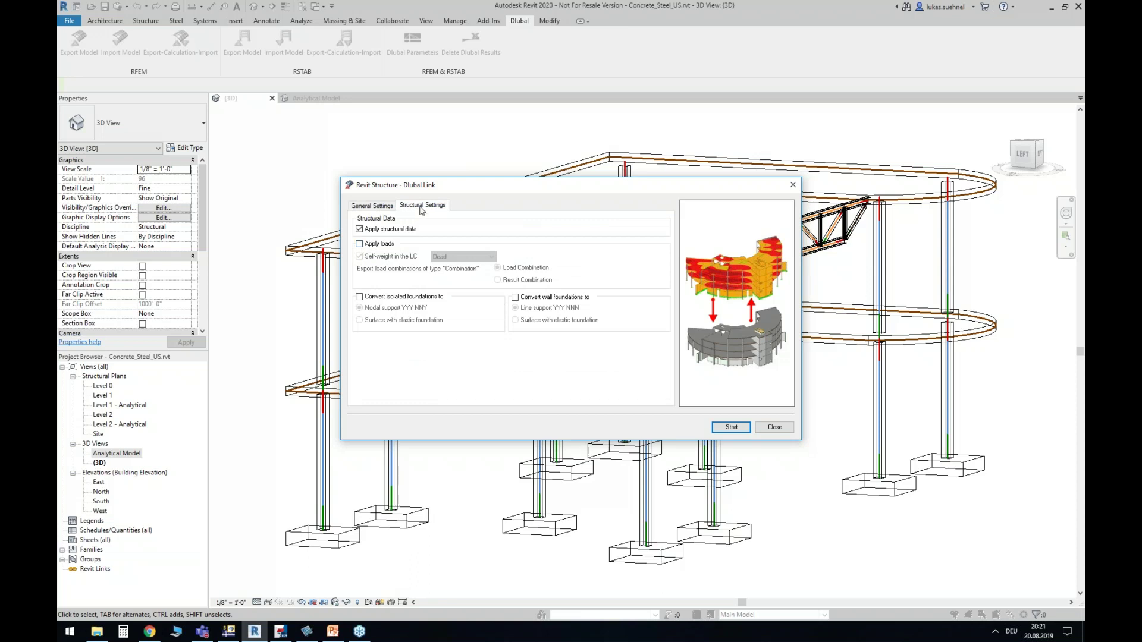
left_click(374, 245)
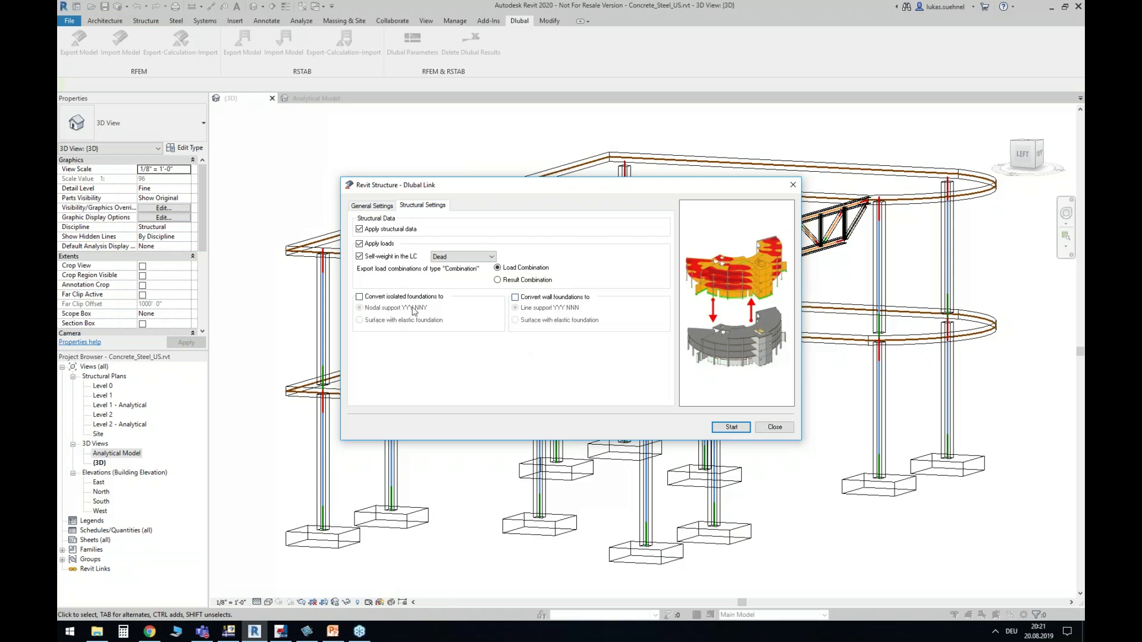
left_click(367, 299)
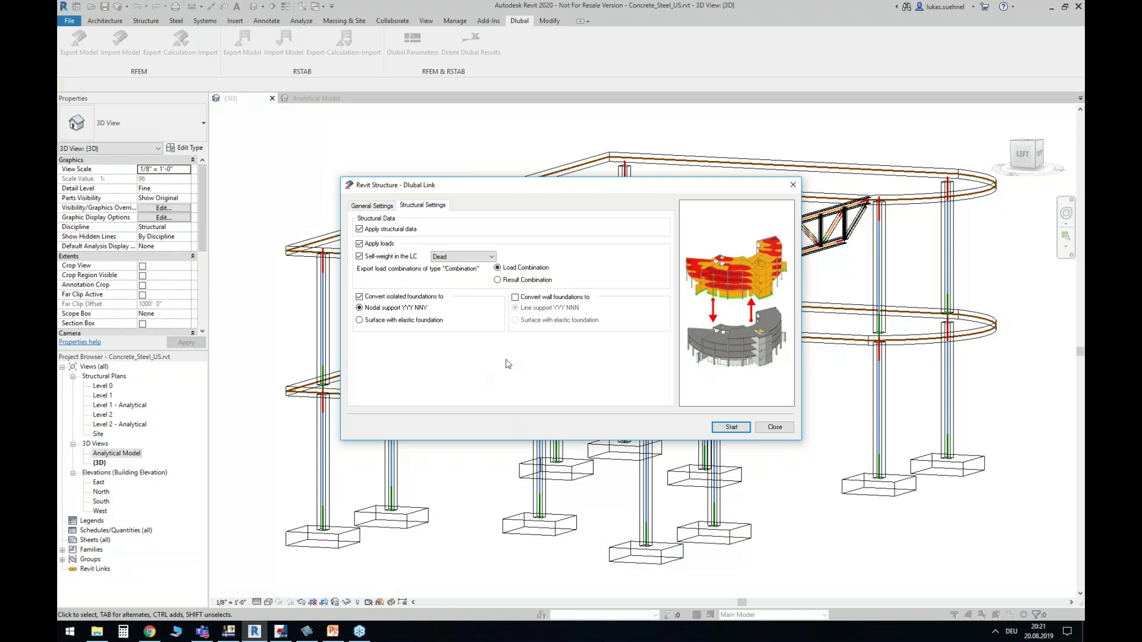
left_click(387, 205)
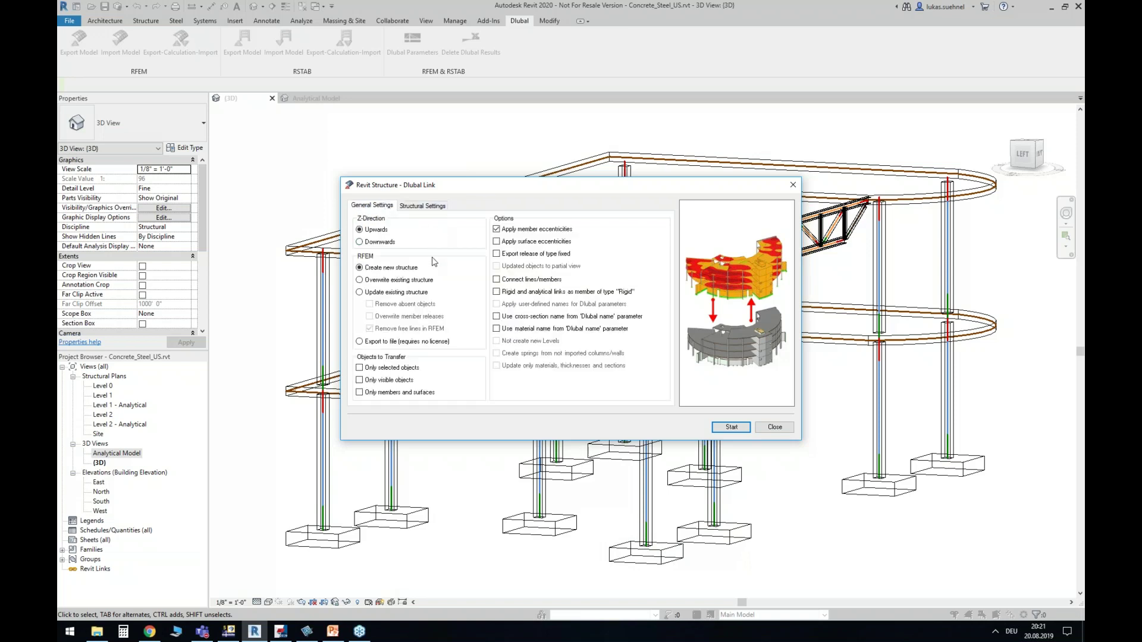
Switch to RFEM and close the previously exported model without saving it
left_click(229, 631)
left_click(1080, 19)
left_click(569, 328)
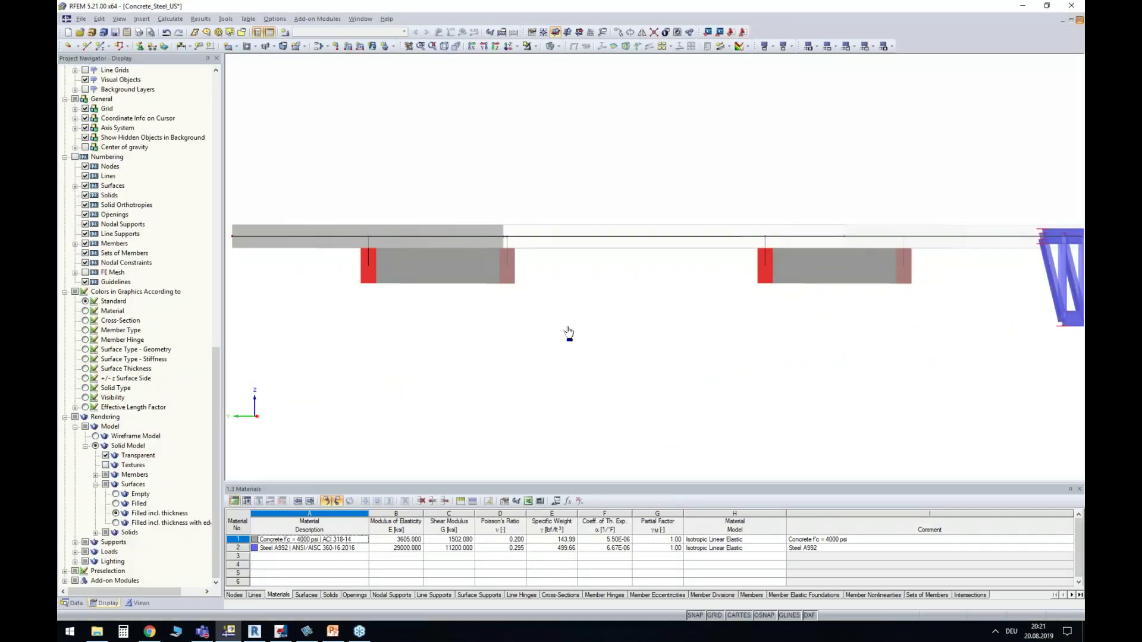
Return to Revit, run the export to RFEM with the configured settings, and close the export log
left_click(255, 630)
left_click(732, 427)
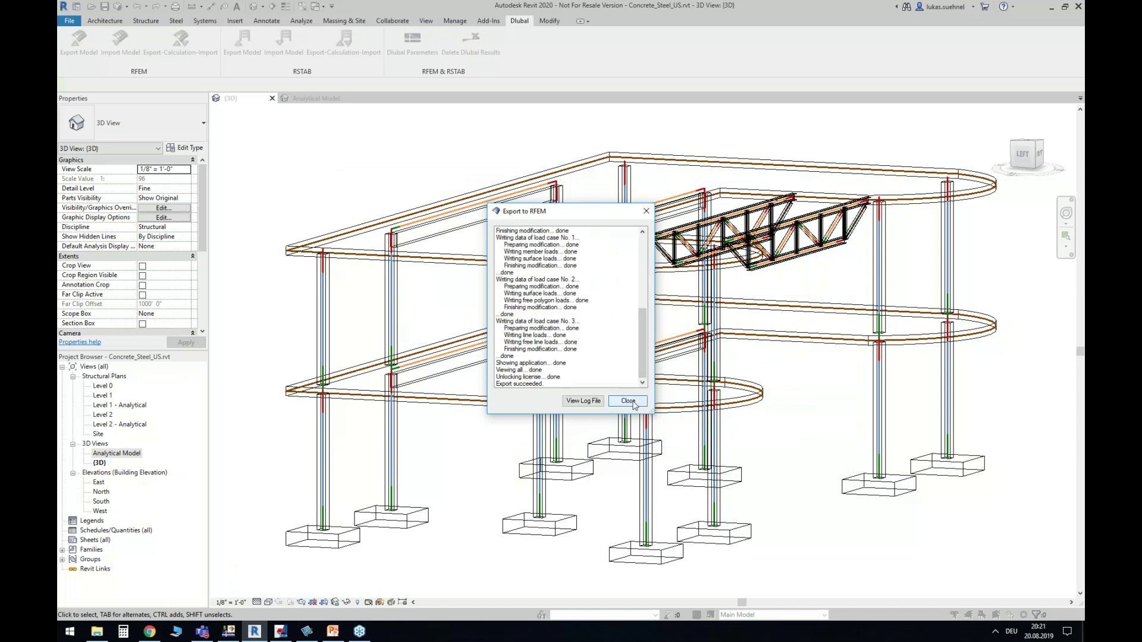
left_click(633, 405)
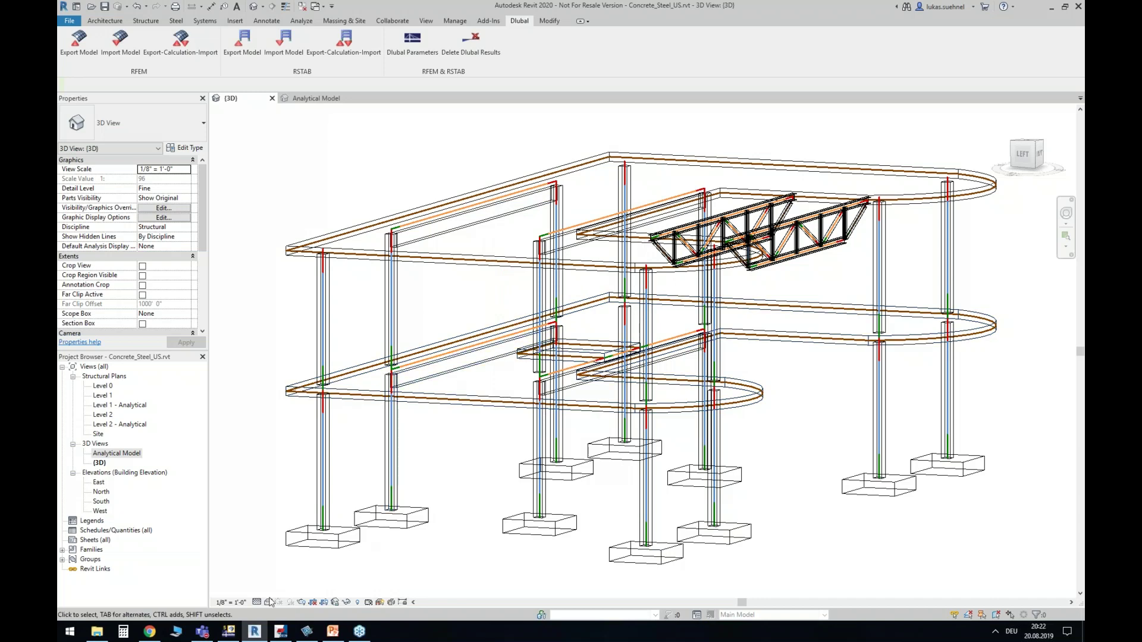
Switch to RFEM, maximize the exported model's window and examine the complete structure with its supports
left_click(229, 629)
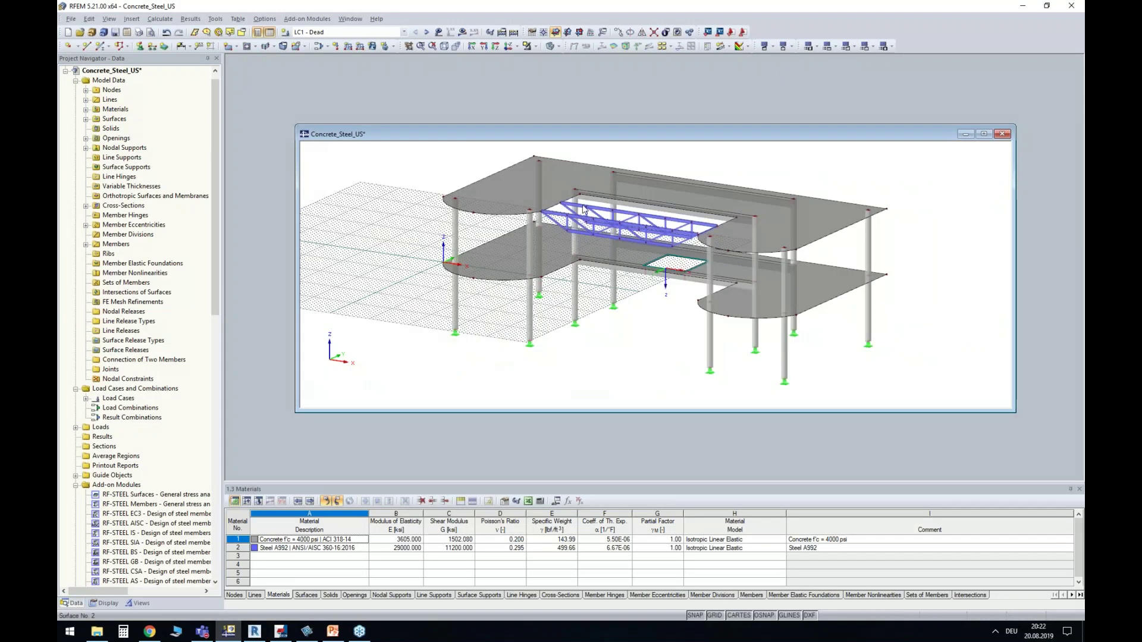
double_click(606, 135)
scroll(466, 253, "down", 2)
middle_click_drag(421, 272, 711, 236, "ctrl")
middle_click_drag(602, 229, 566, 359)
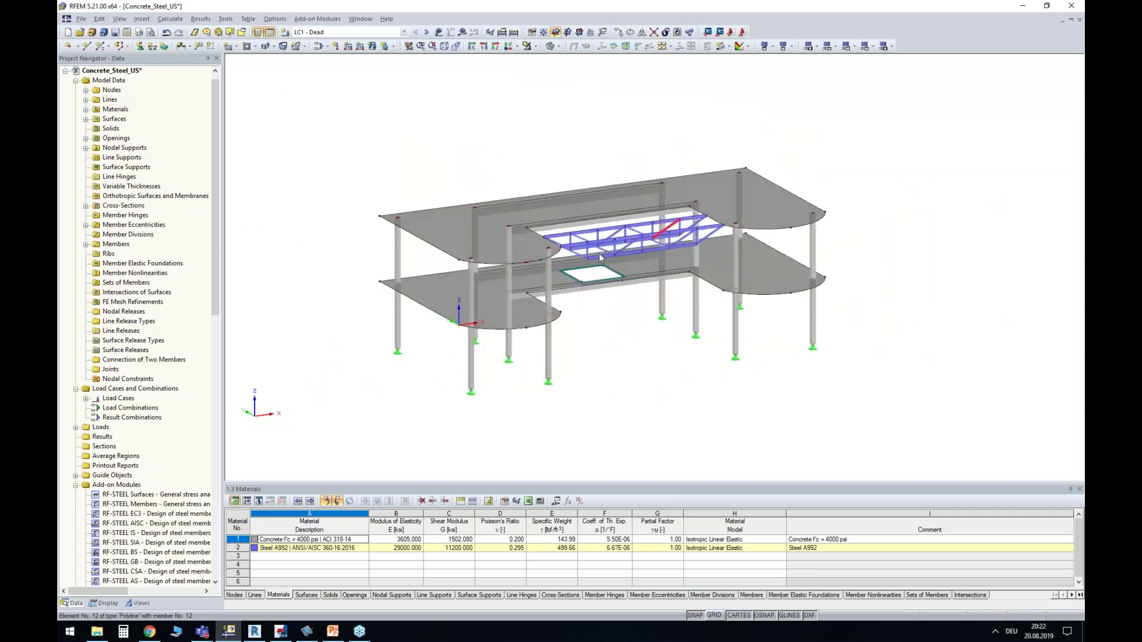
Review a concrete column's cross-section and material in its member properties, and close them without changes
left_click(551, 355)
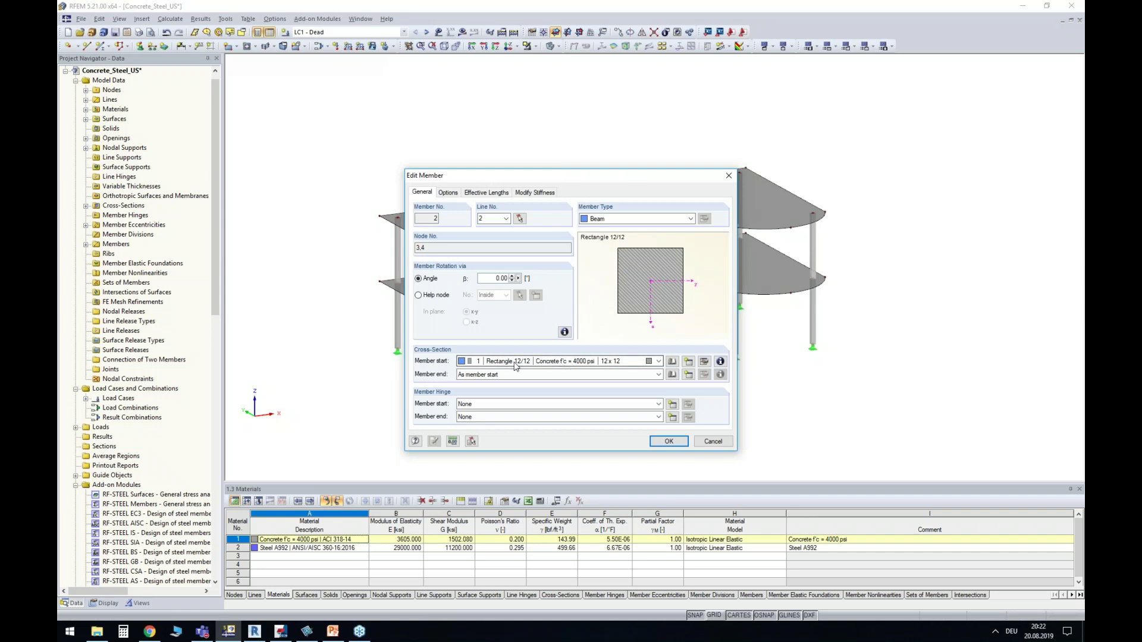
left_click(712, 443)
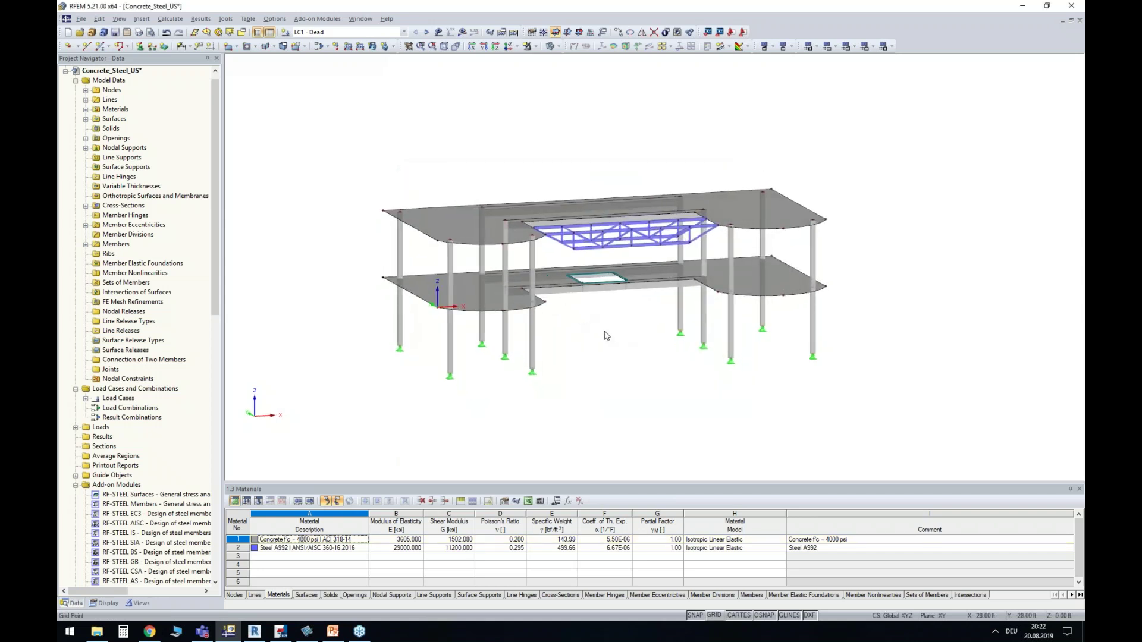
middle_click_drag(591, 319, 563, 367, "ctrl")
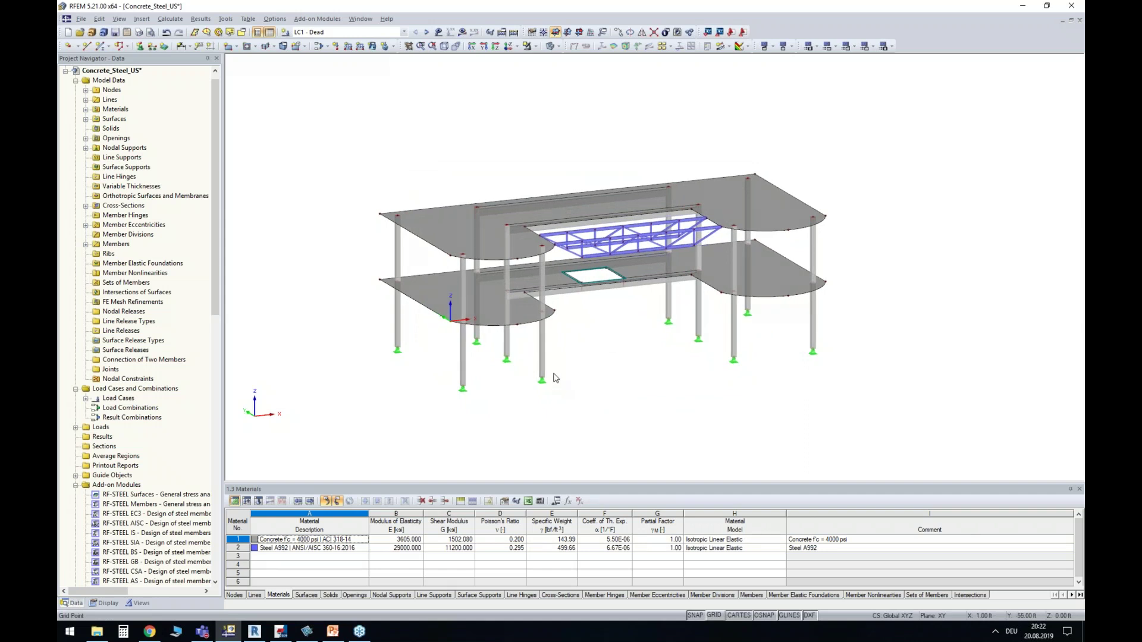
Highlight in the model the elements assigned to the Steel A992 material, and those assigned to the concrete material
left_click(265, 548)
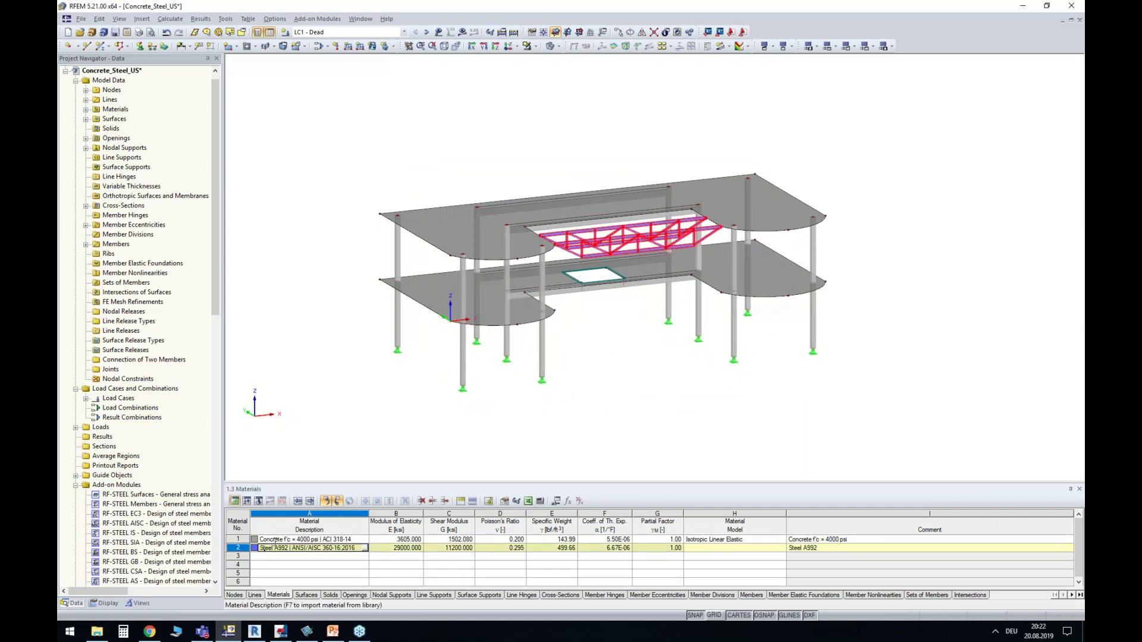
left_click(276, 540)
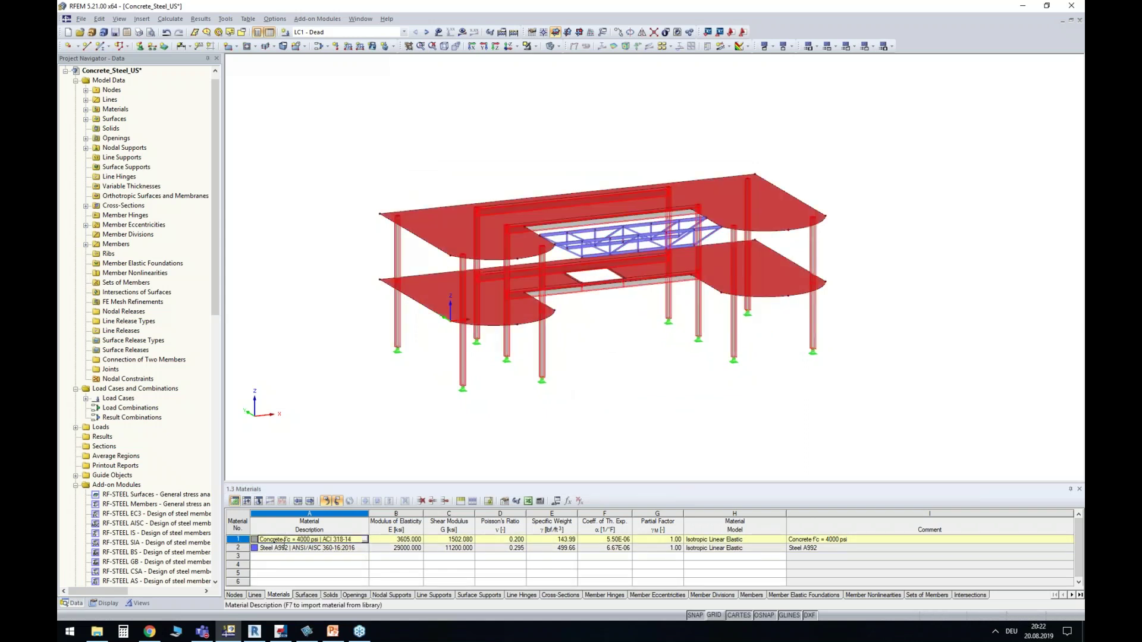
left_click(237, 540)
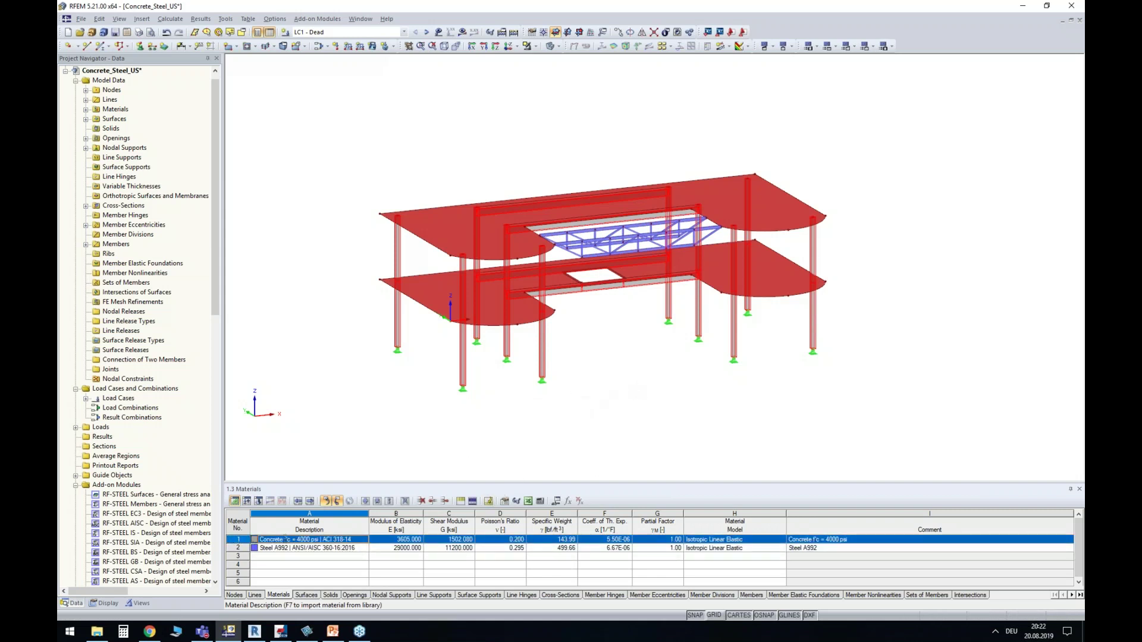
Review the Steel A992 material's constants and its material library entry, and close both dialogs without changes
left_click(237, 547)
double_click(238, 548)
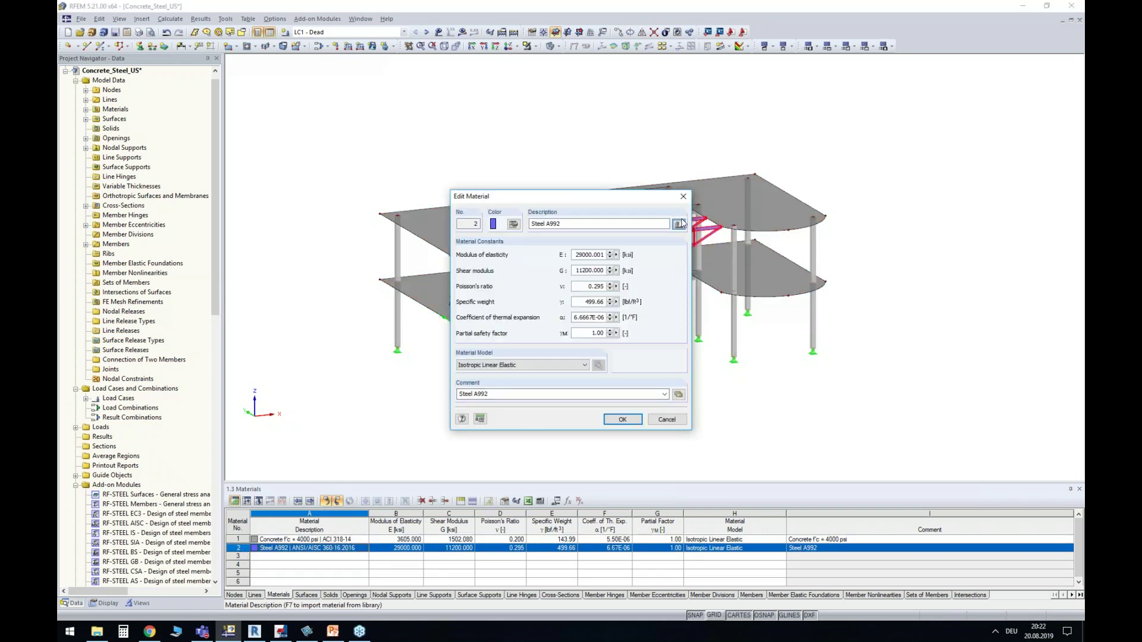
key("F7")
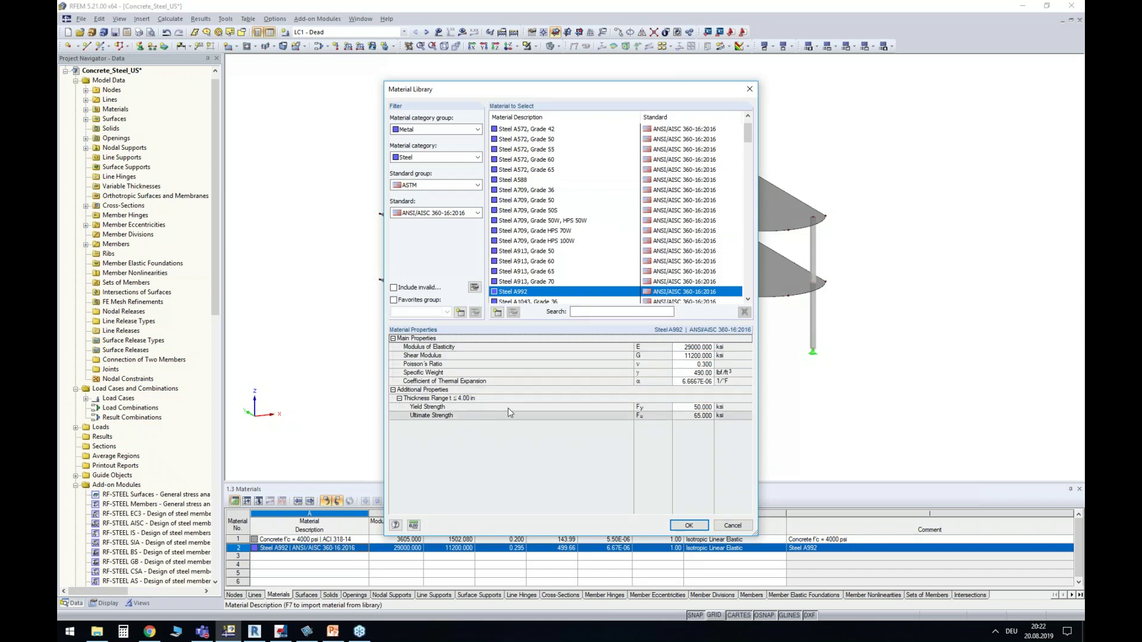
left_click(728, 527)
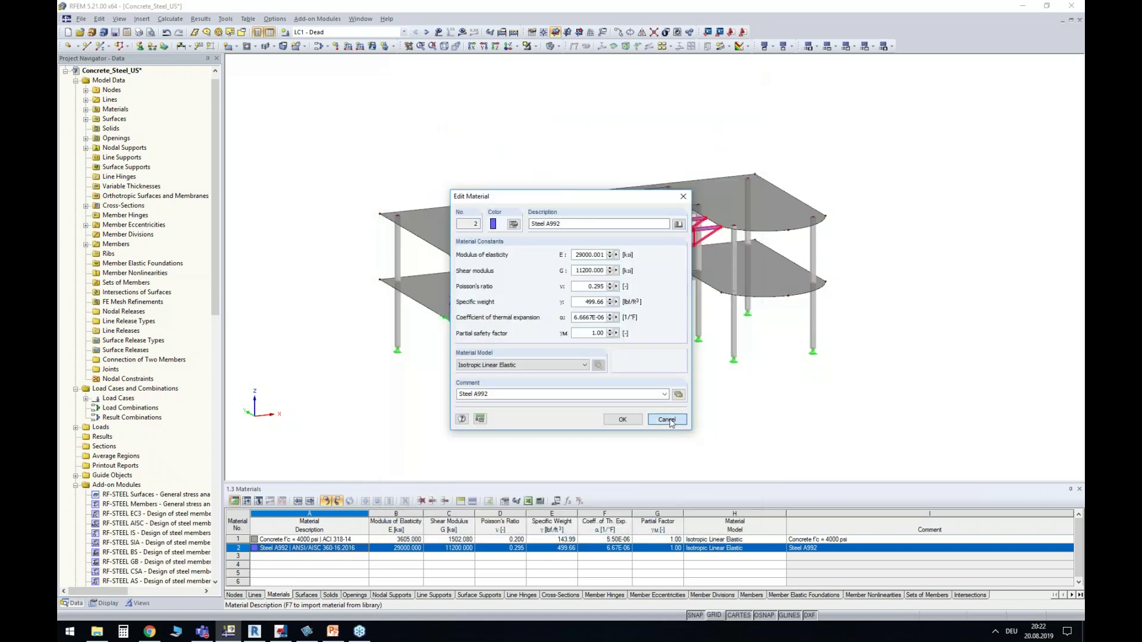
left_click(669, 420)
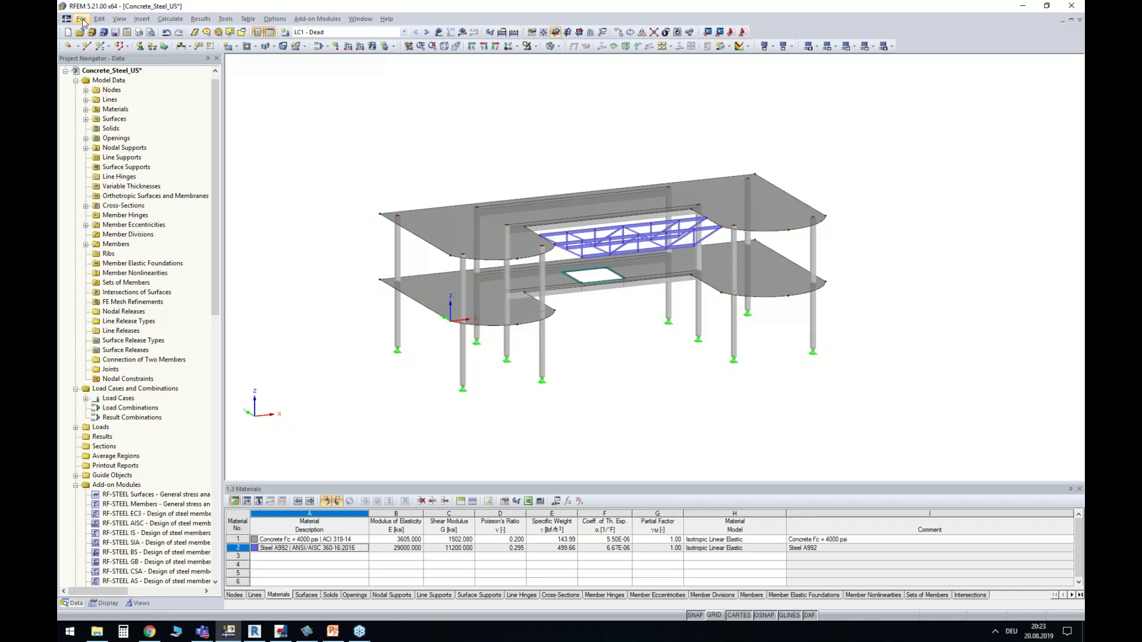
left_click(255, 633)
left_click(142, 62)
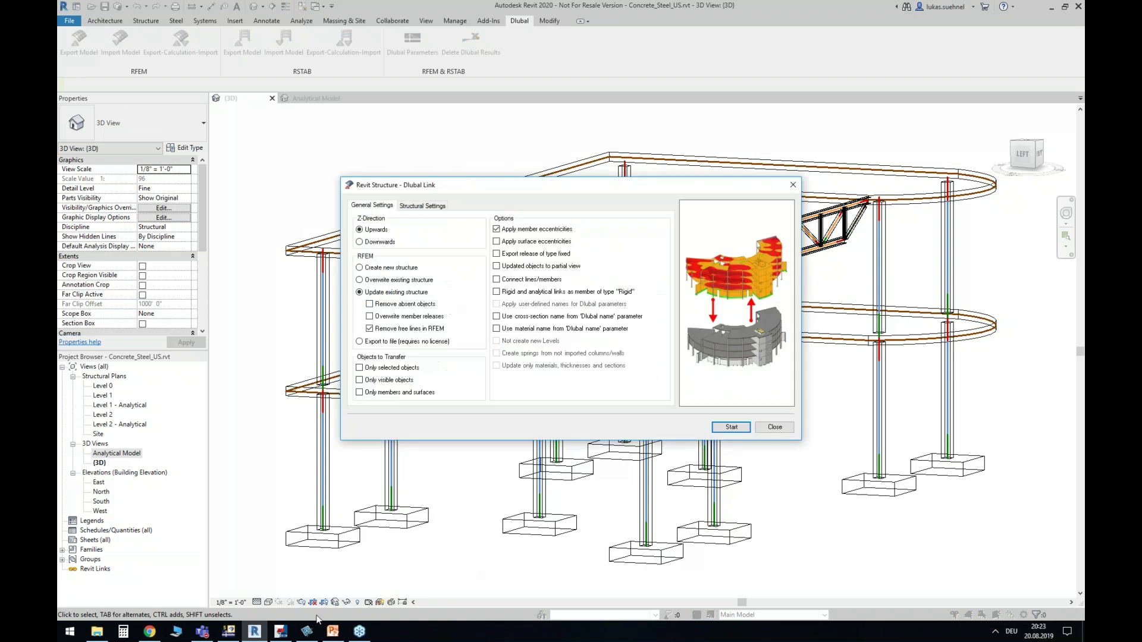
left_click(228, 632)
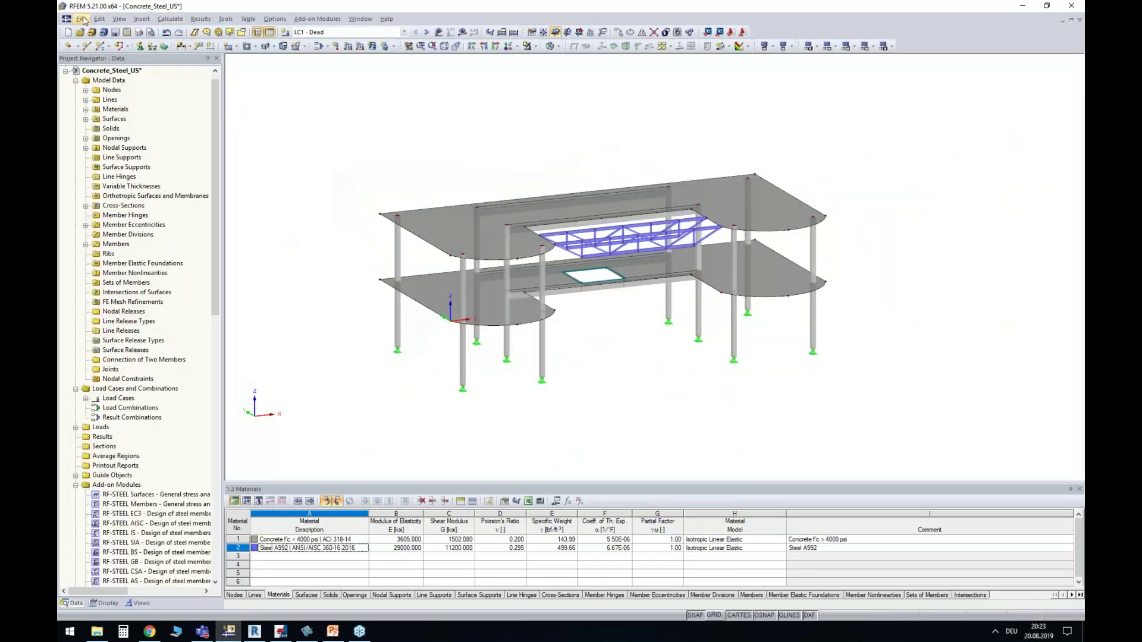
Open the import detail settings and examine the conversion file paths for materials and cross-sections
left_click(81, 19)
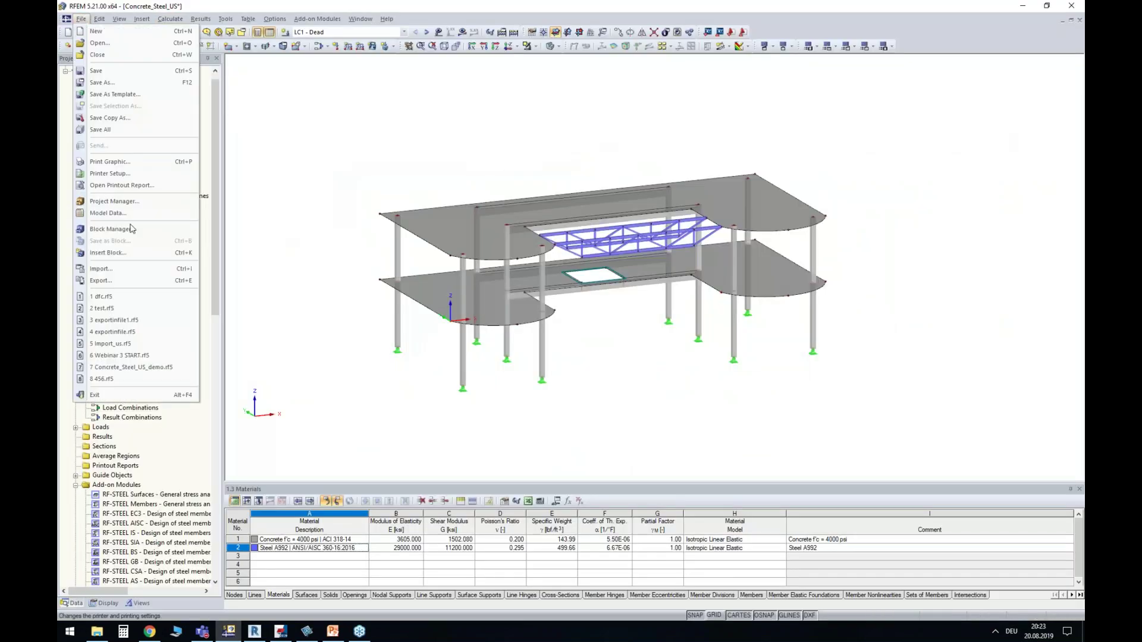
left_click(101, 268)
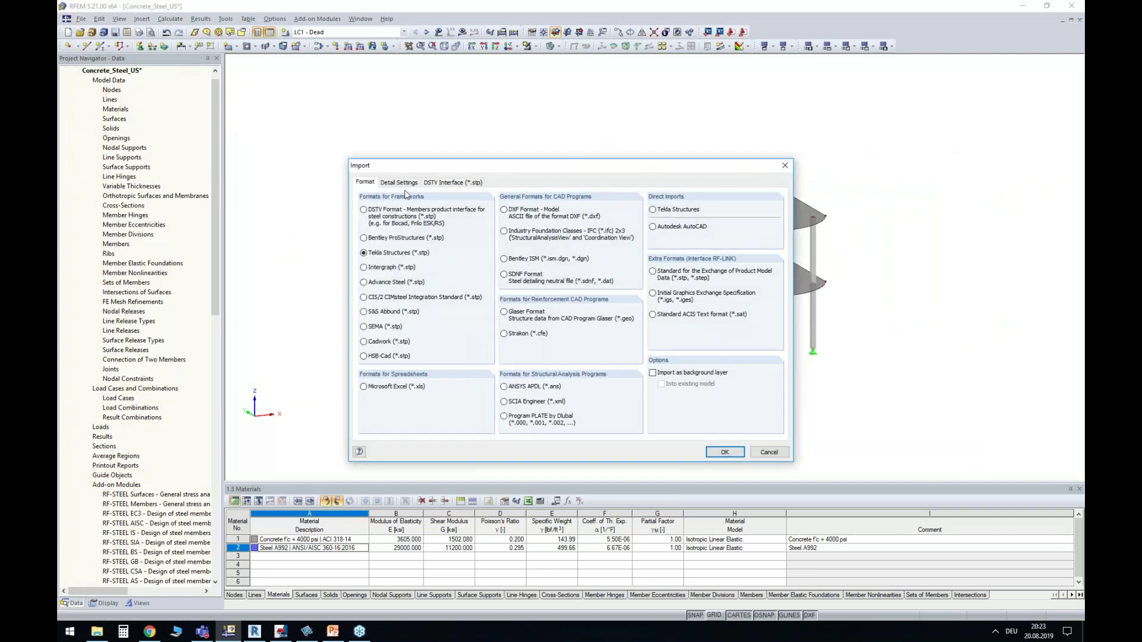
left_click(398, 183)
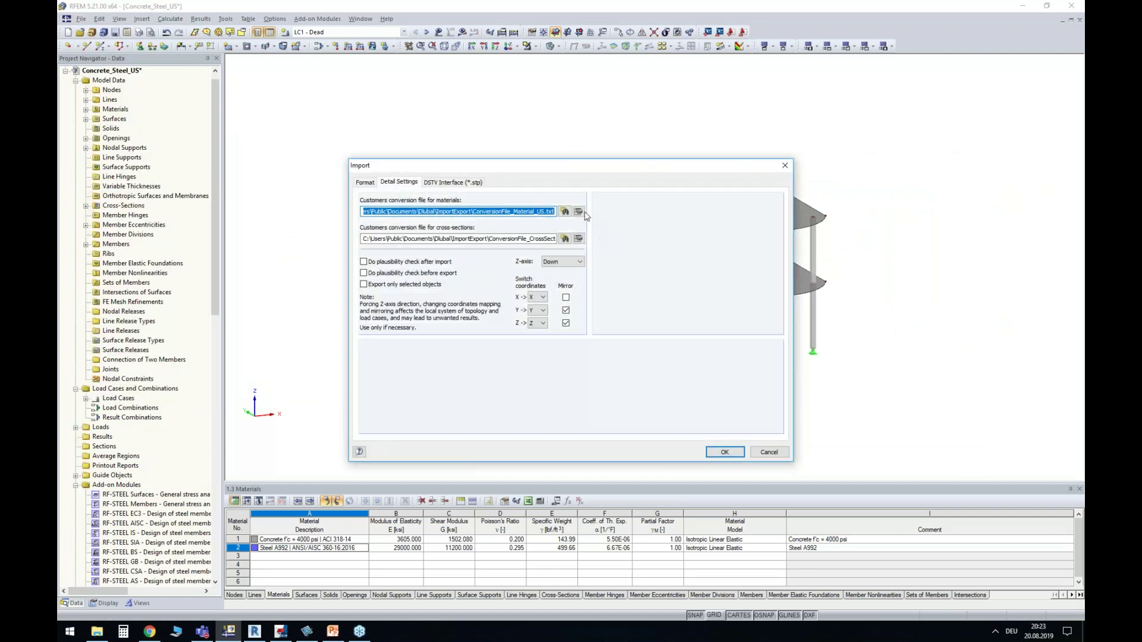
left_click(503, 211)
left_click_drag(474, 213, 557, 213)
left_click_drag(487, 239, 568, 239)
left_click(528, 212)
Review the "Concrete f'c = 4000 psi" entry in the material conversion table, and close the table and import settings without changes
left_click(580, 212)
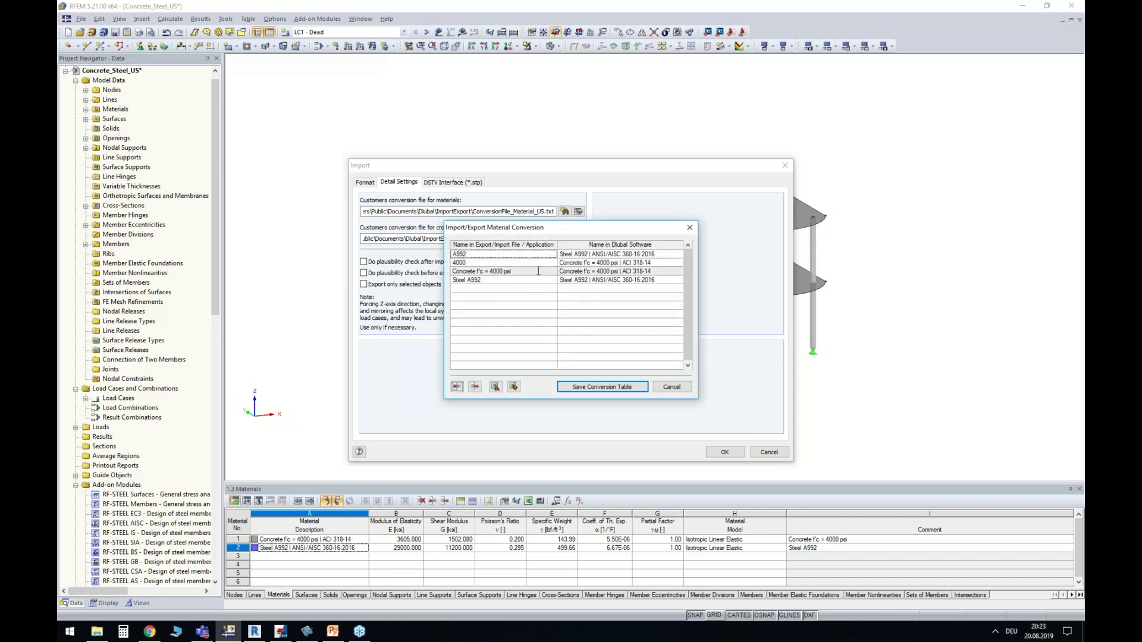
left_click(518, 272)
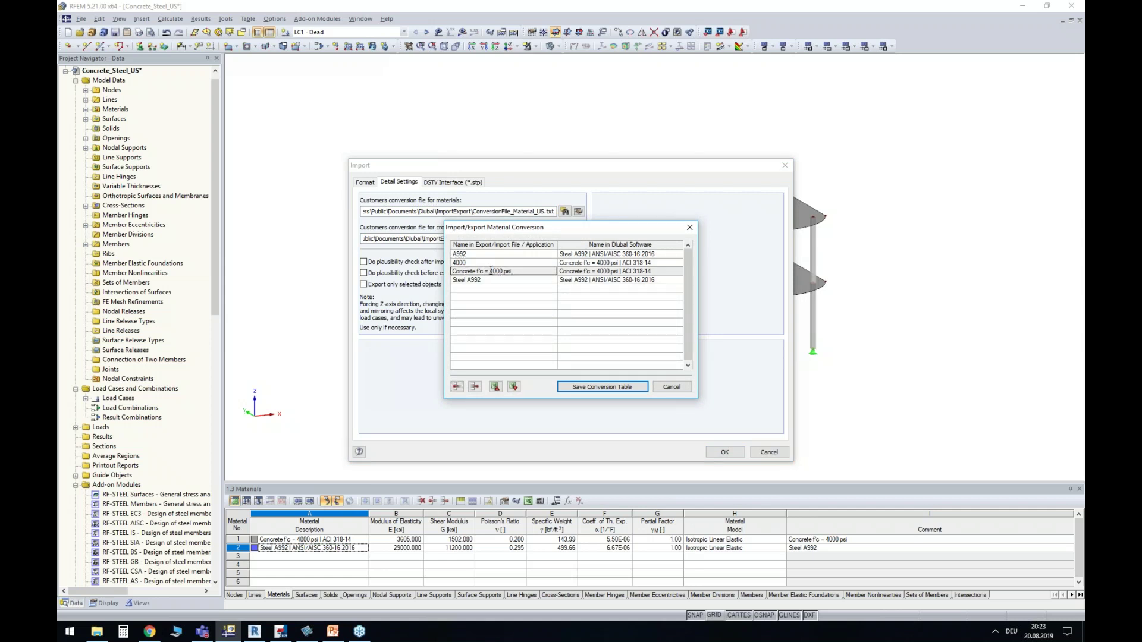
left_click(659, 273)
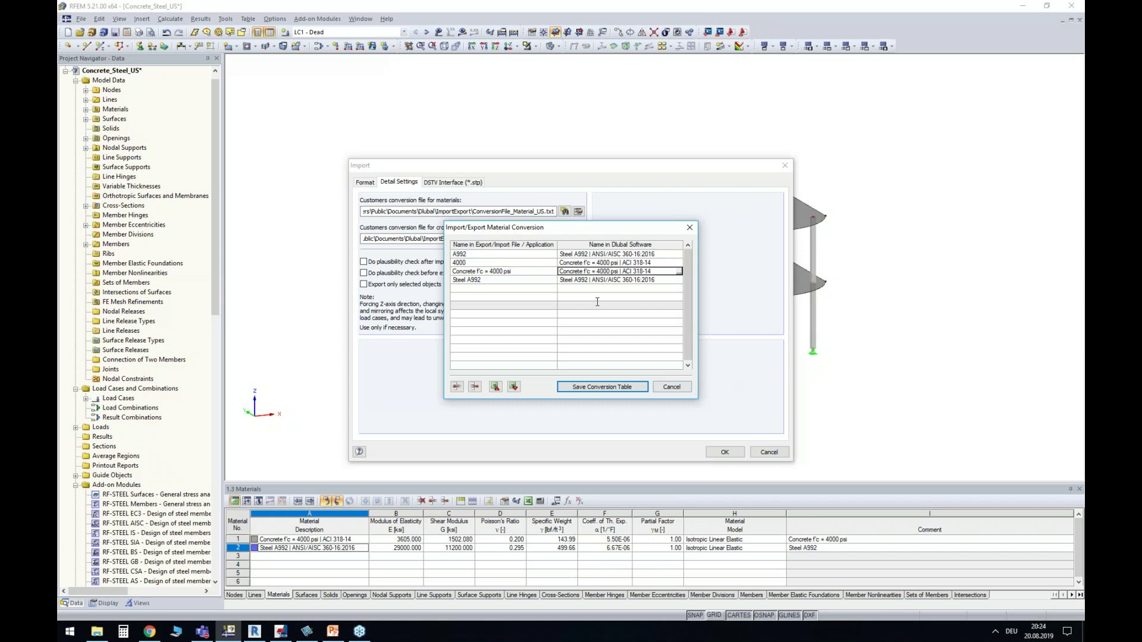
left_click(671, 387)
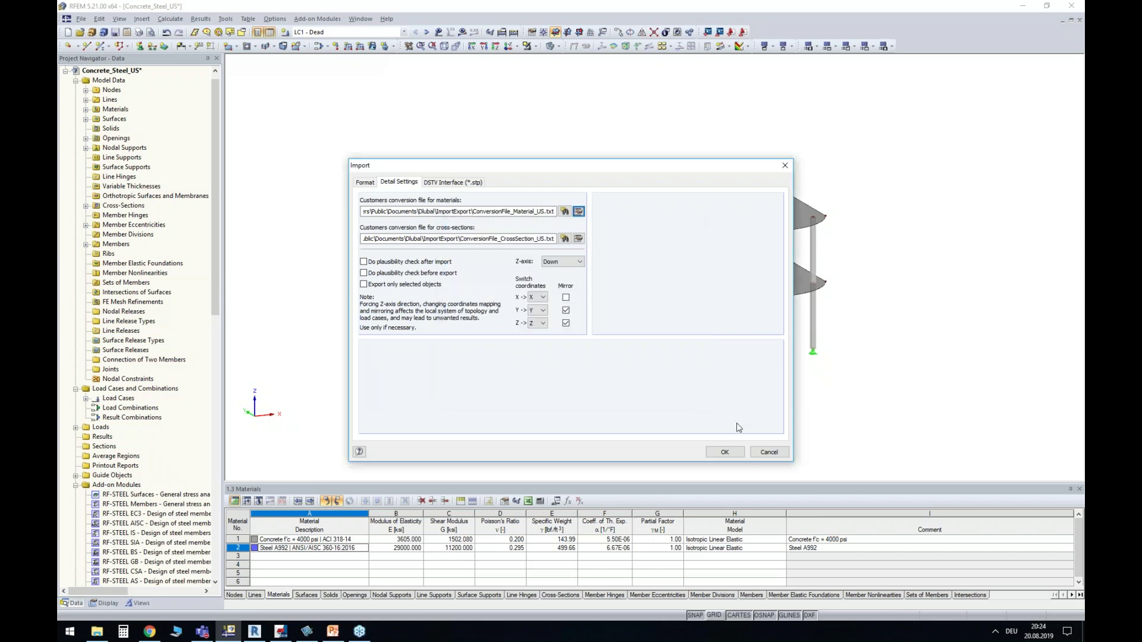
left_click(768, 452)
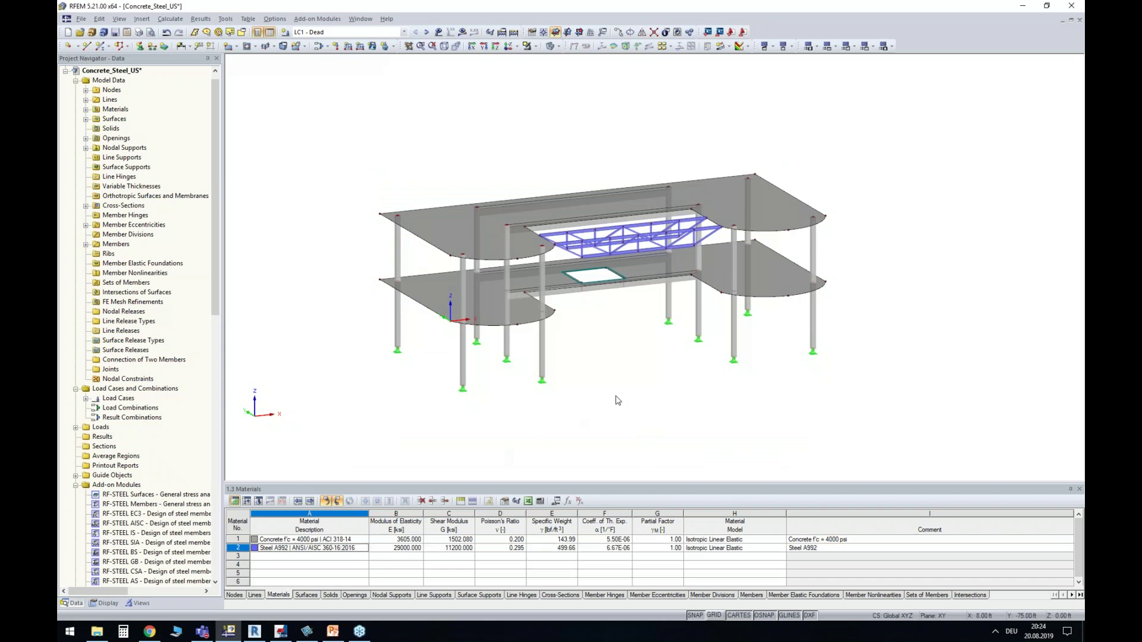
Assign rigid nodal supports to the base nodes of all columns
middle_click_drag(625, 380, 618, 374, "ctrl")
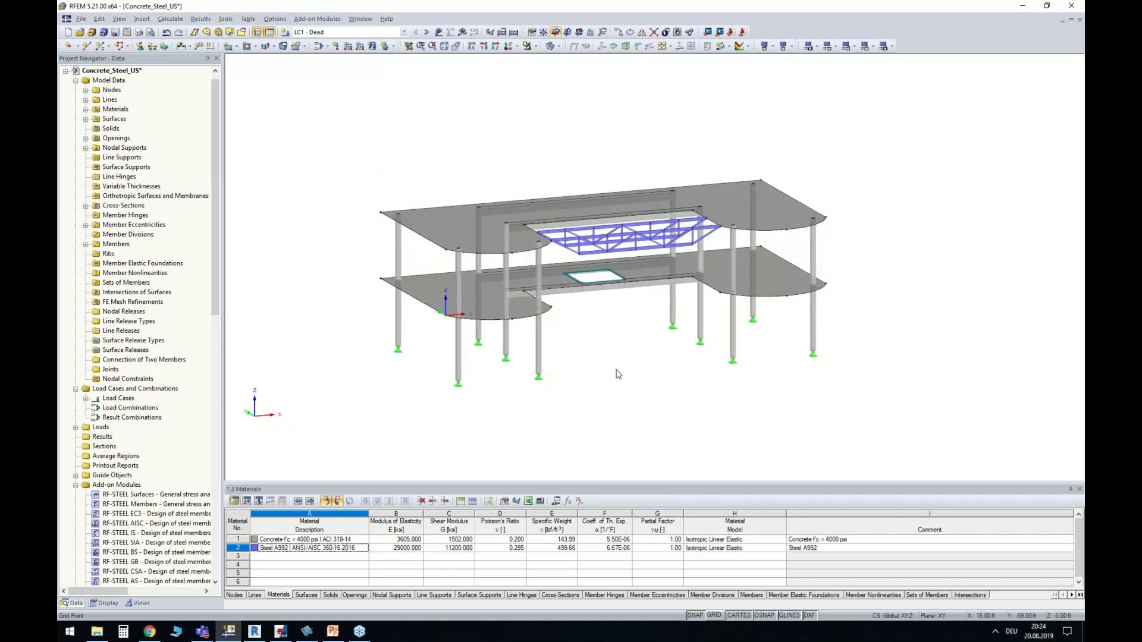
middle_click_drag(492, 393, 442, 381, "ctrl")
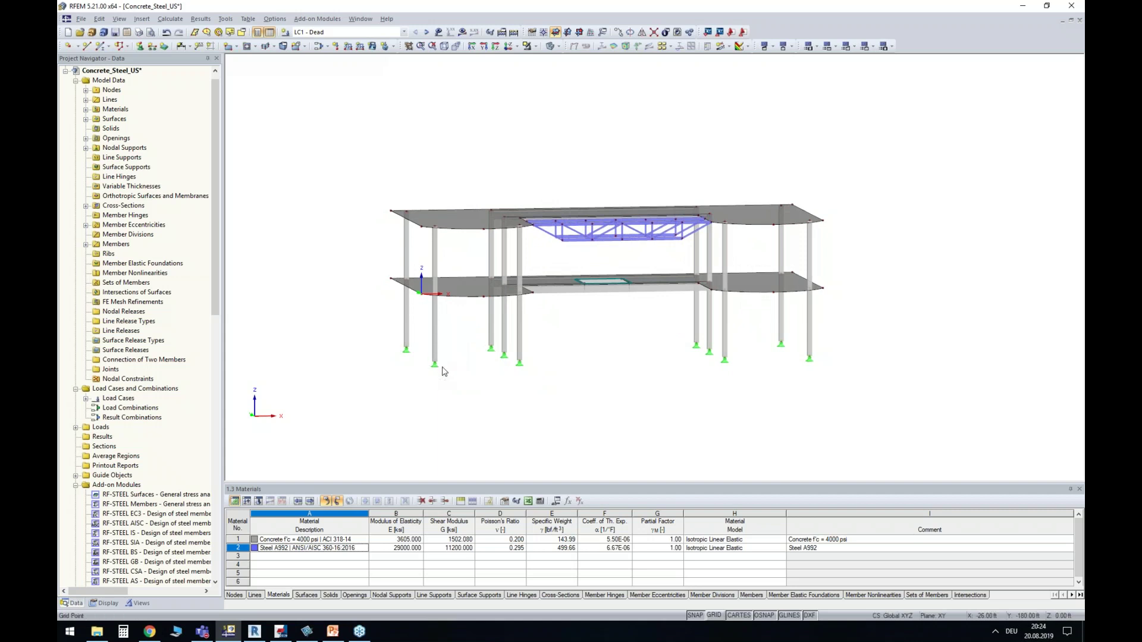
scroll(484, 362, "up", 2)
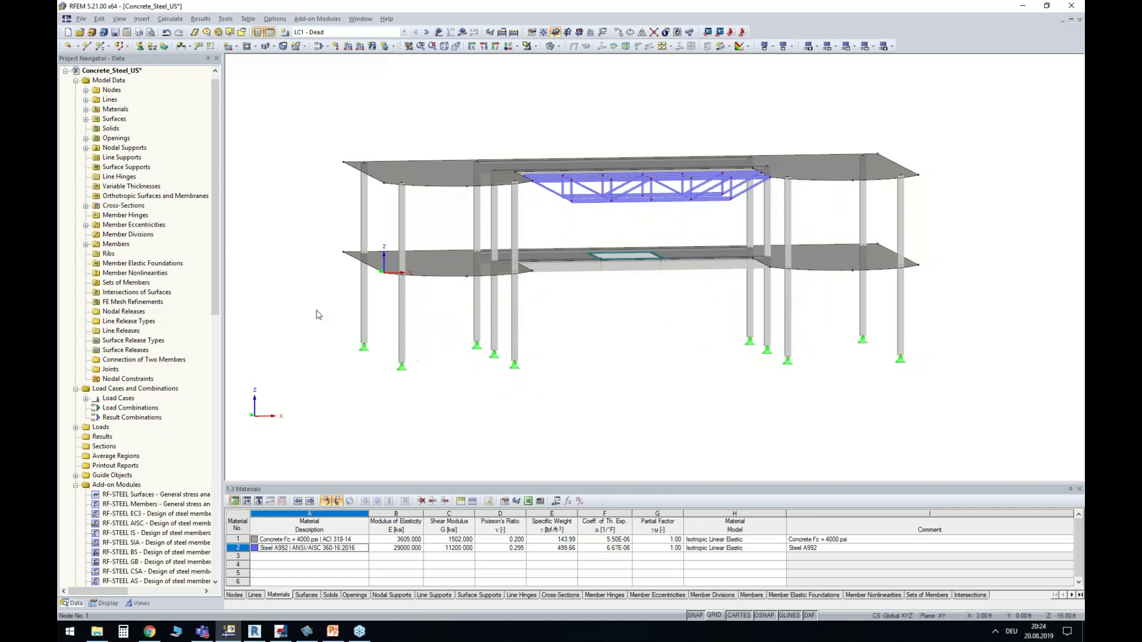
left_click(139, 46)
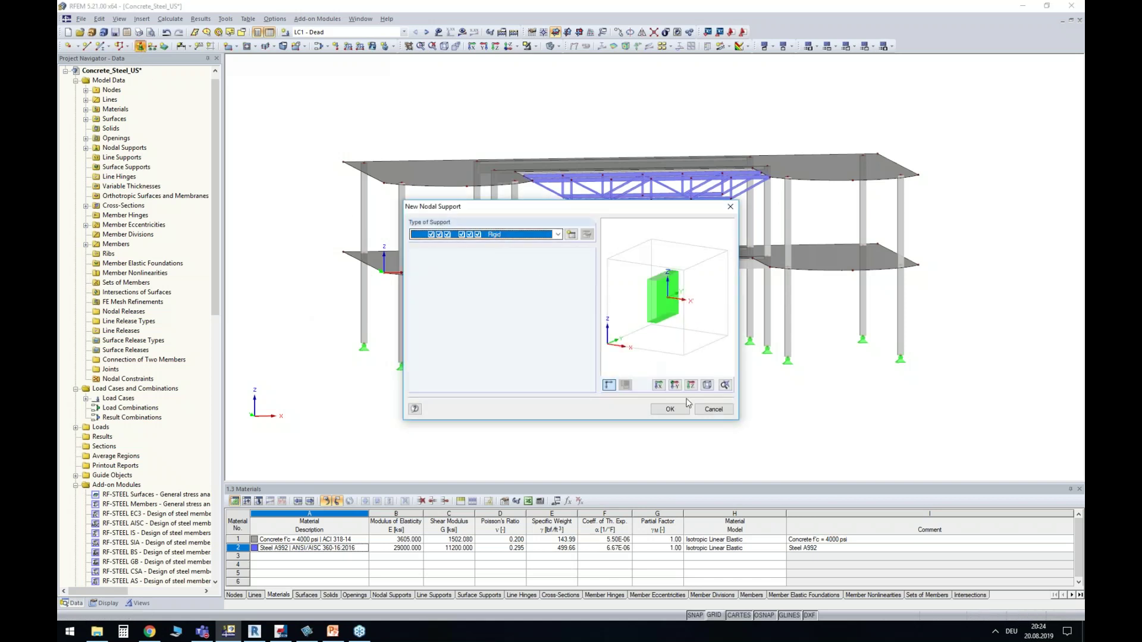
left_click(669, 409)
left_click_drag(336, 313, 955, 398)
key("Escape")
Examine the concrete beams, the slab opening and the steel trusses from several directions and close up
middle_click_drag(563, 321, 645, 259, "ctrl")
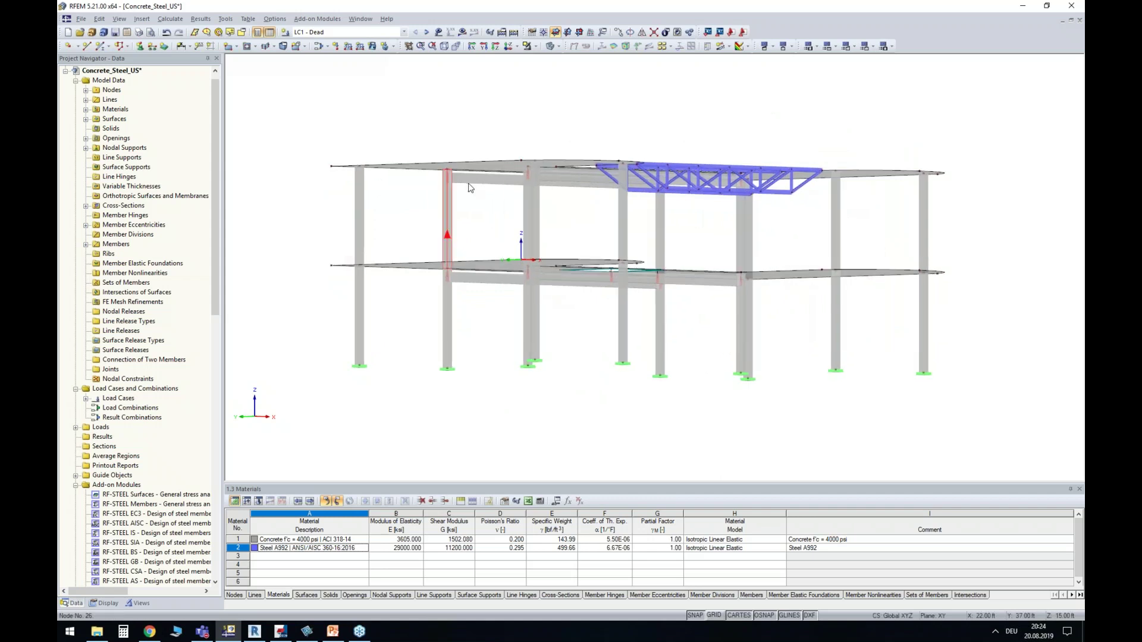
scroll(446, 179, "up", 3)
scroll(525, 255, "down", 3)
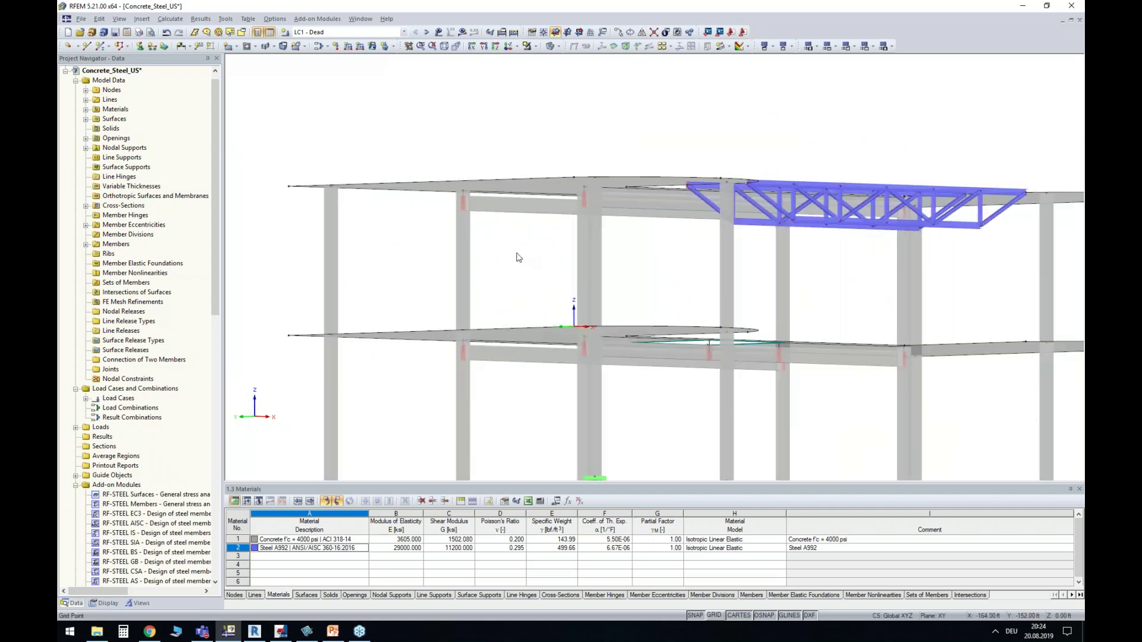
middle_click_drag(671, 287, 676, 414, "ctrl")
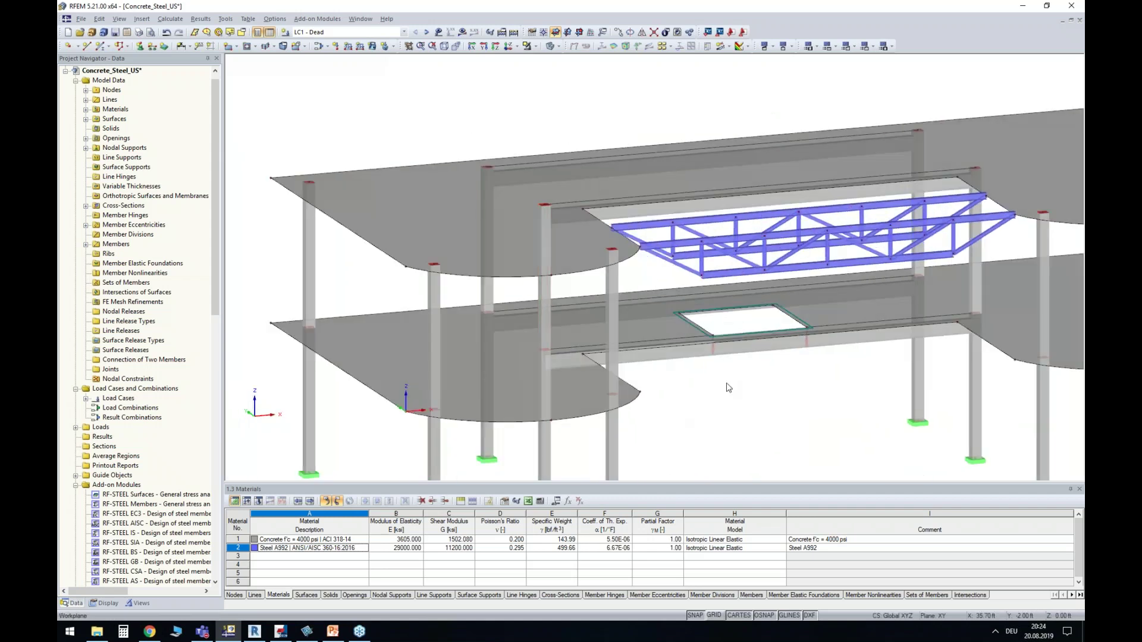
middle_click_drag(726, 387, 624, 403, "ctrl")
scroll(615, 277, "up", 3)
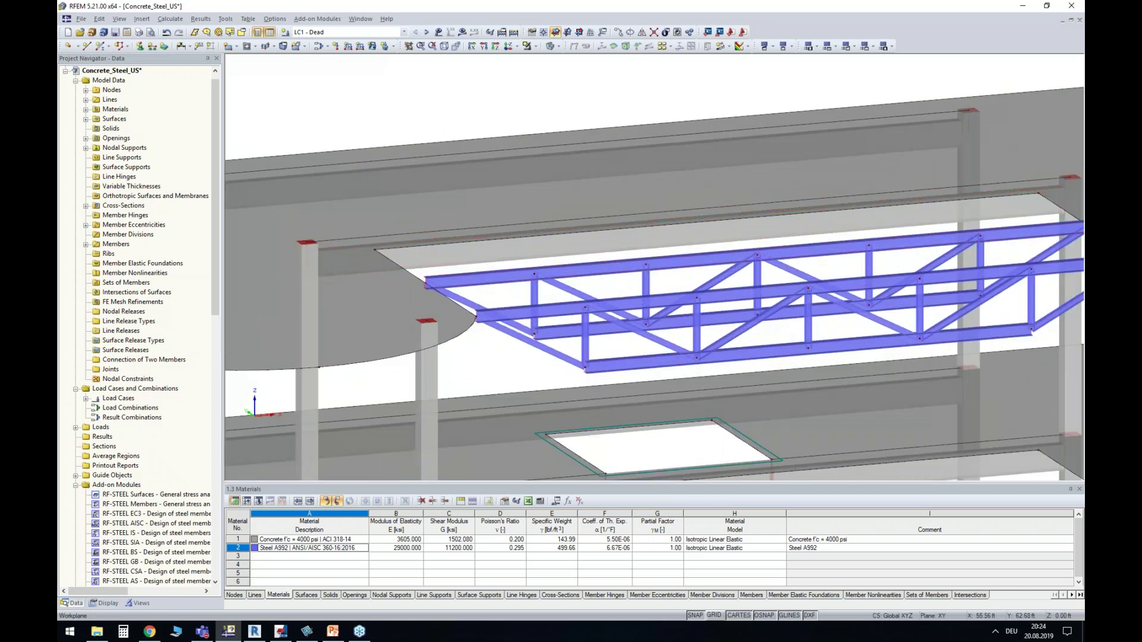
middle_click_drag(615, 276, 569, 276)
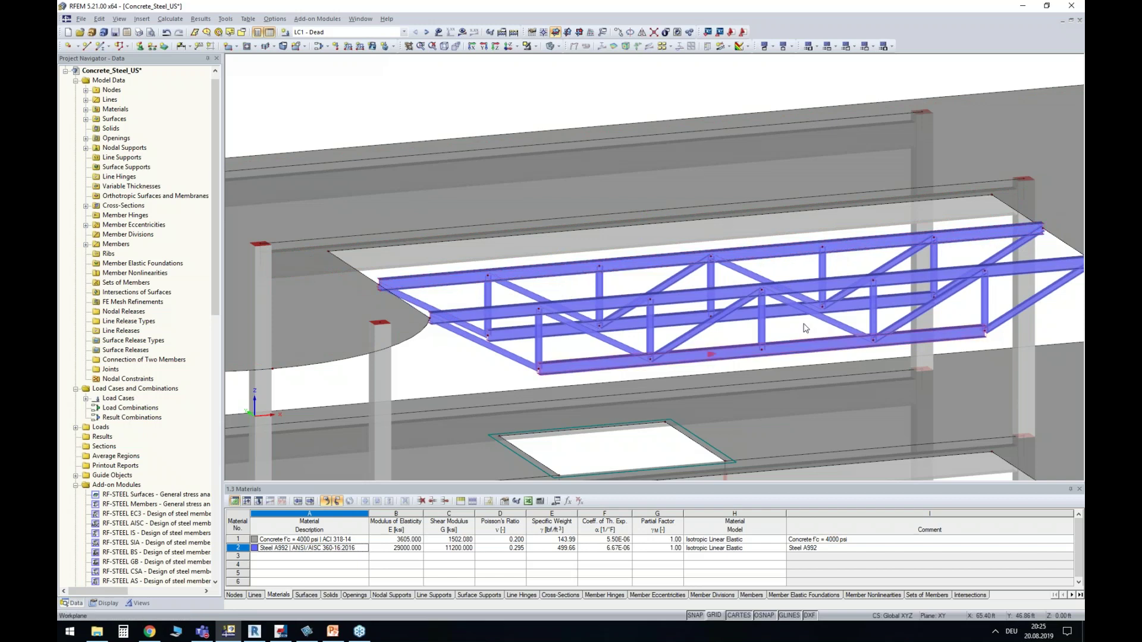
scroll(784, 322, "down", 2)
middle_click_drag(731, 333, 696, 215)
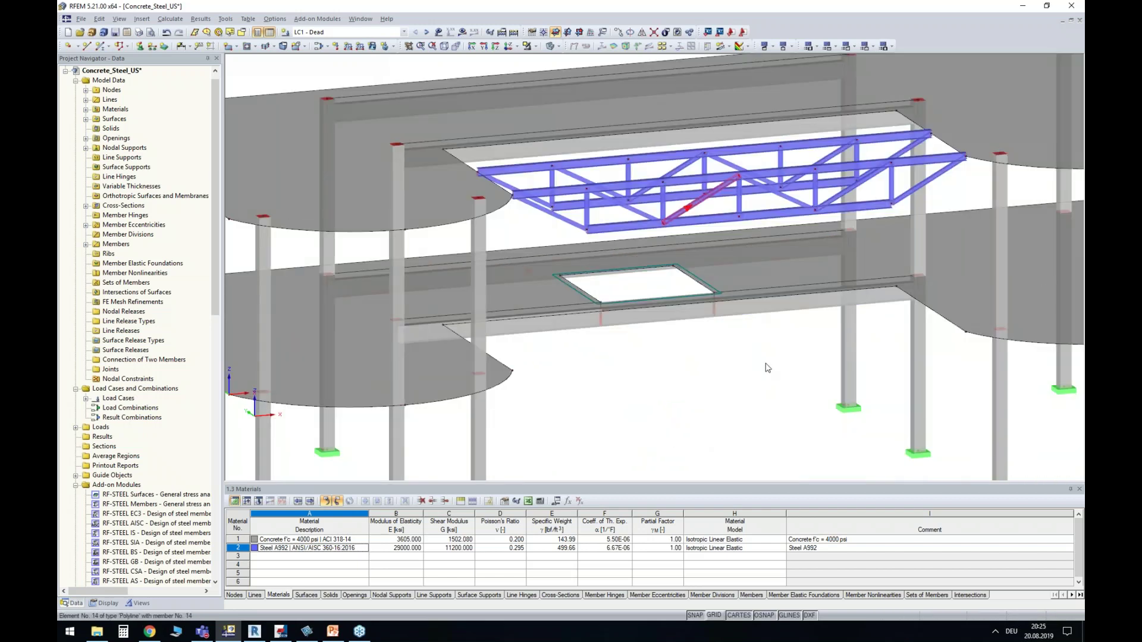
scroll(755, 374, "down", 3)
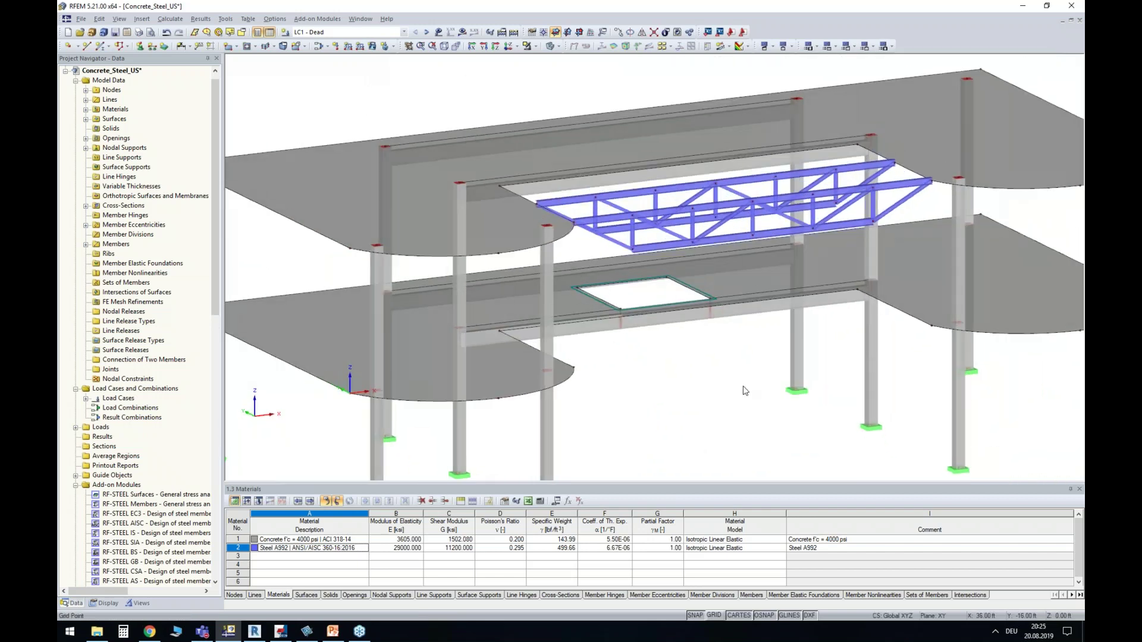
scroll(744, 391, "down", 1)
Display the loads in the model and review load cases LC1 - Dead, LC2 - Live and LC3 - Wind in turn
left_click(396, 32)
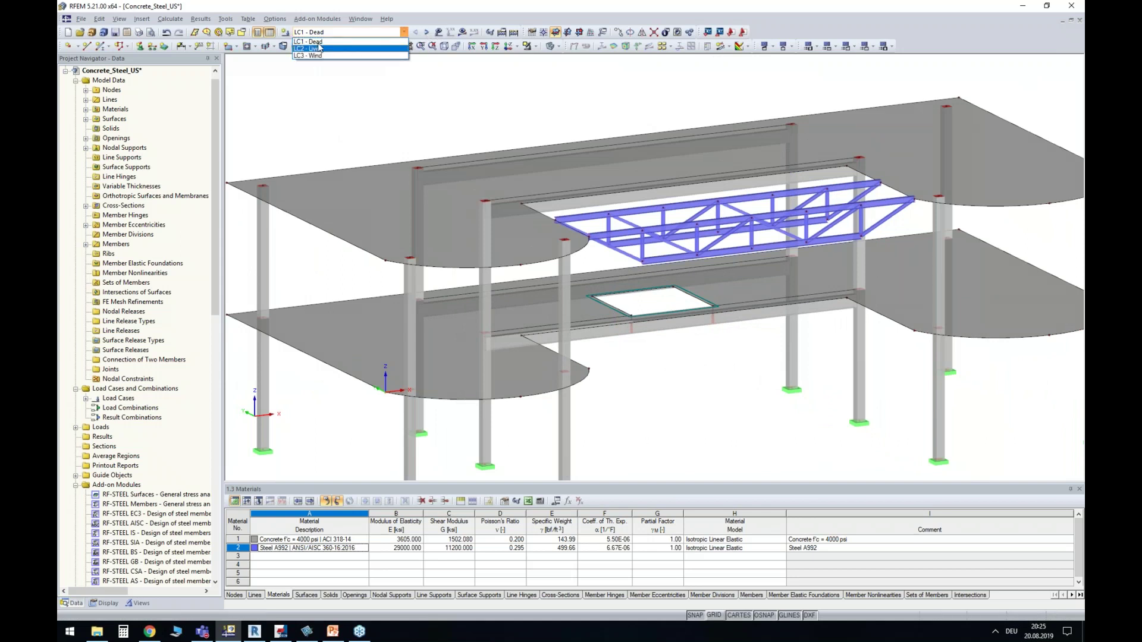
left_click(370, 42)
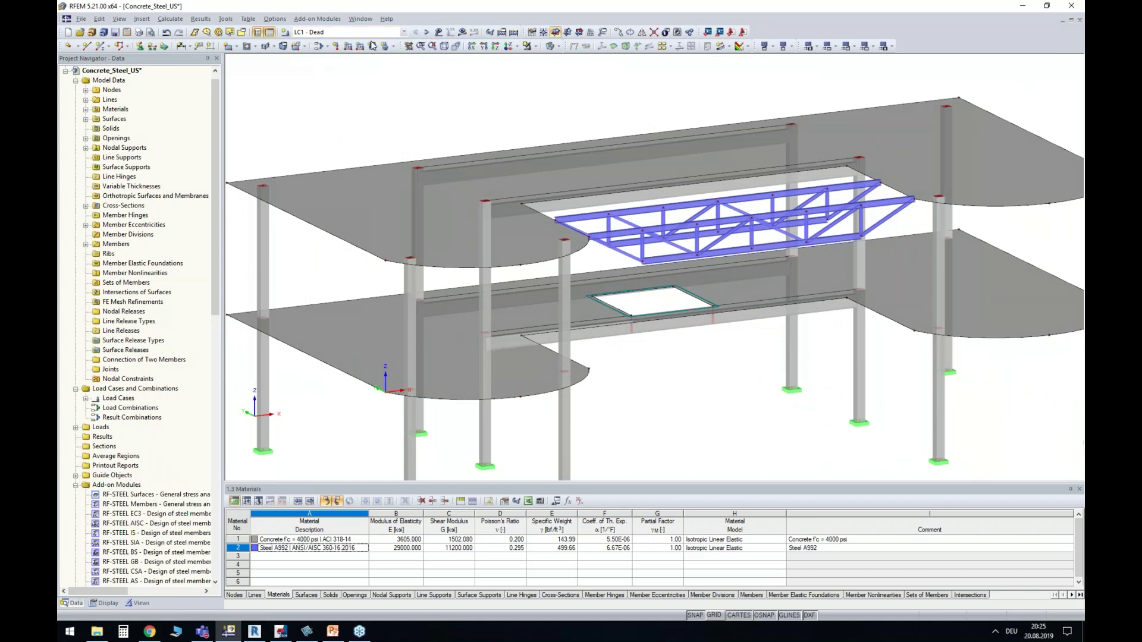
left_click(438, 32)
middle_click_drag(340, 102, 480, 104, "ctrl")
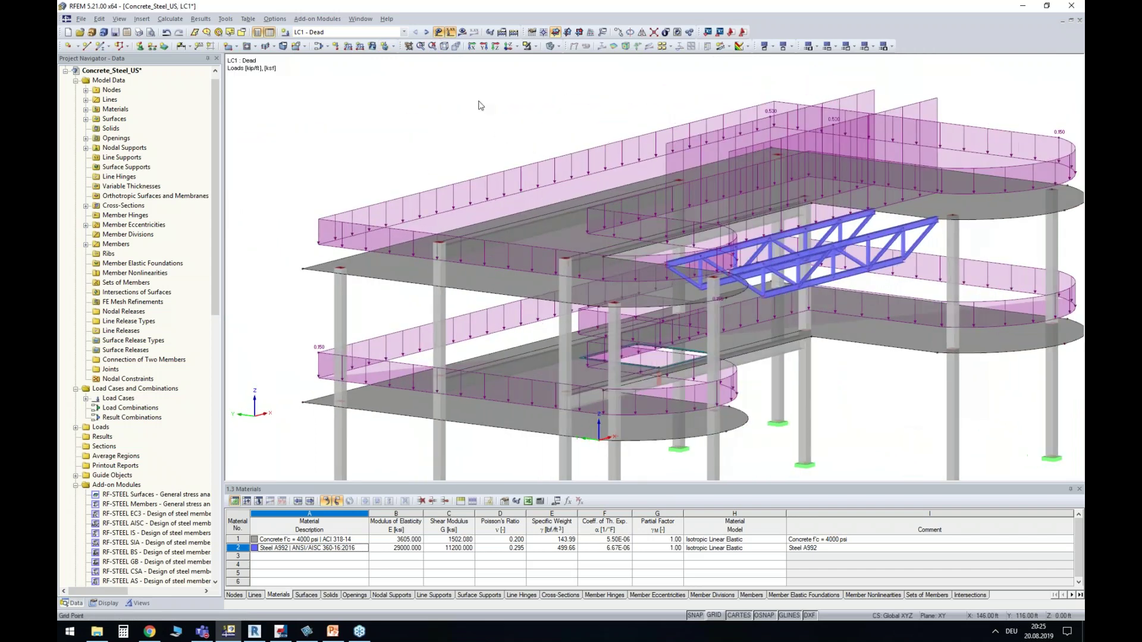
left_click(428, 32)
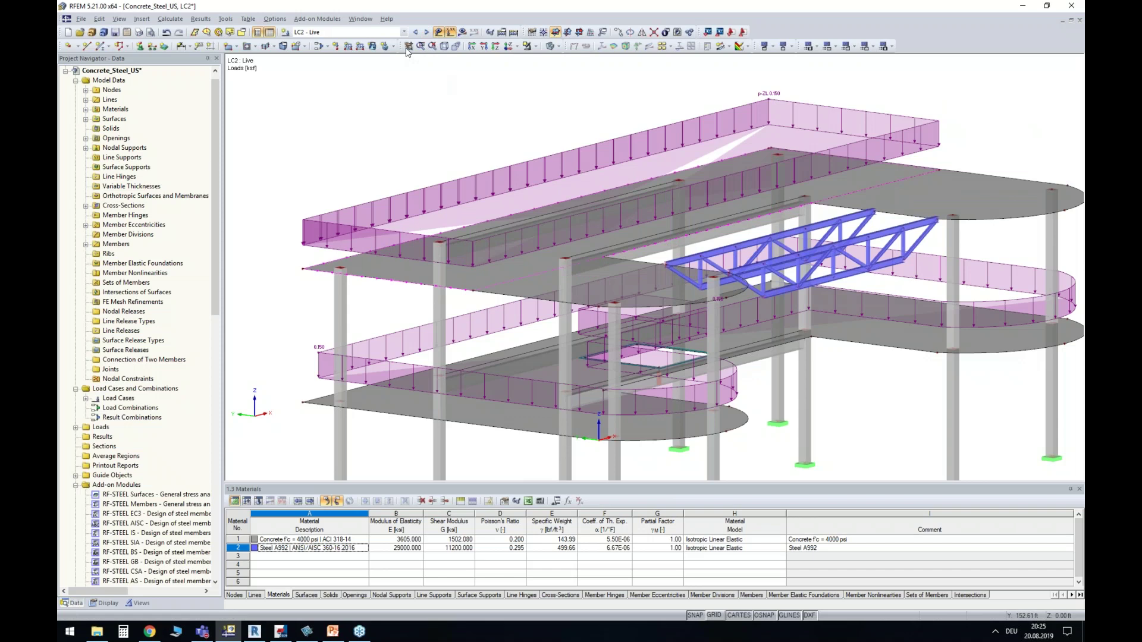
left_click(427, 33)
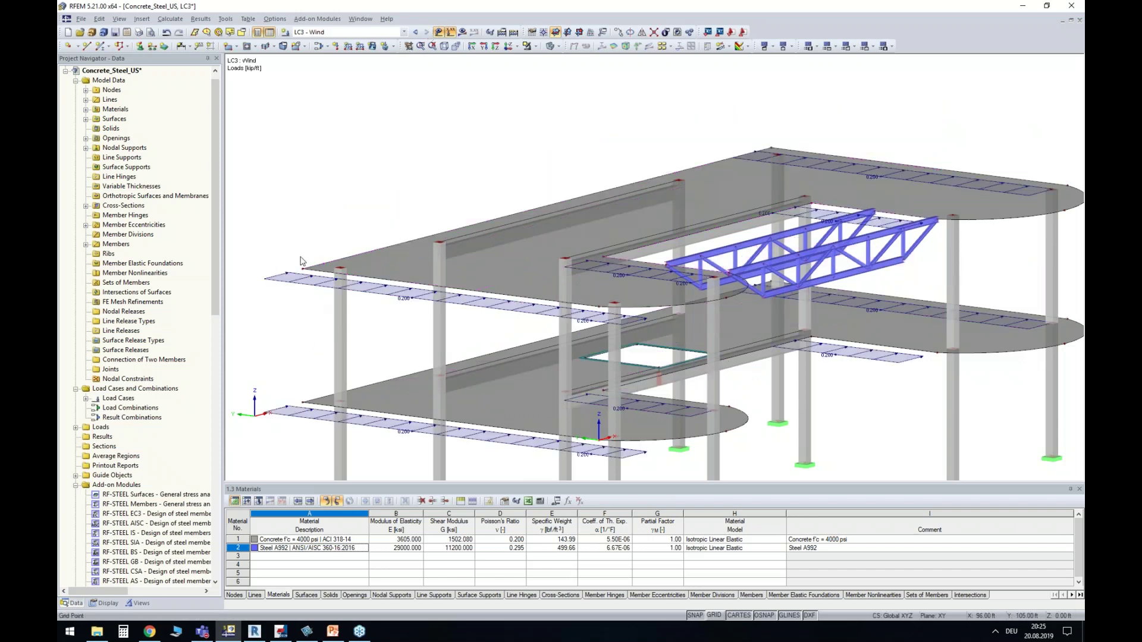
scroll(368, 215, "down", 2)
middle_click_drag(748, 328, 643, 319, "ctrl")
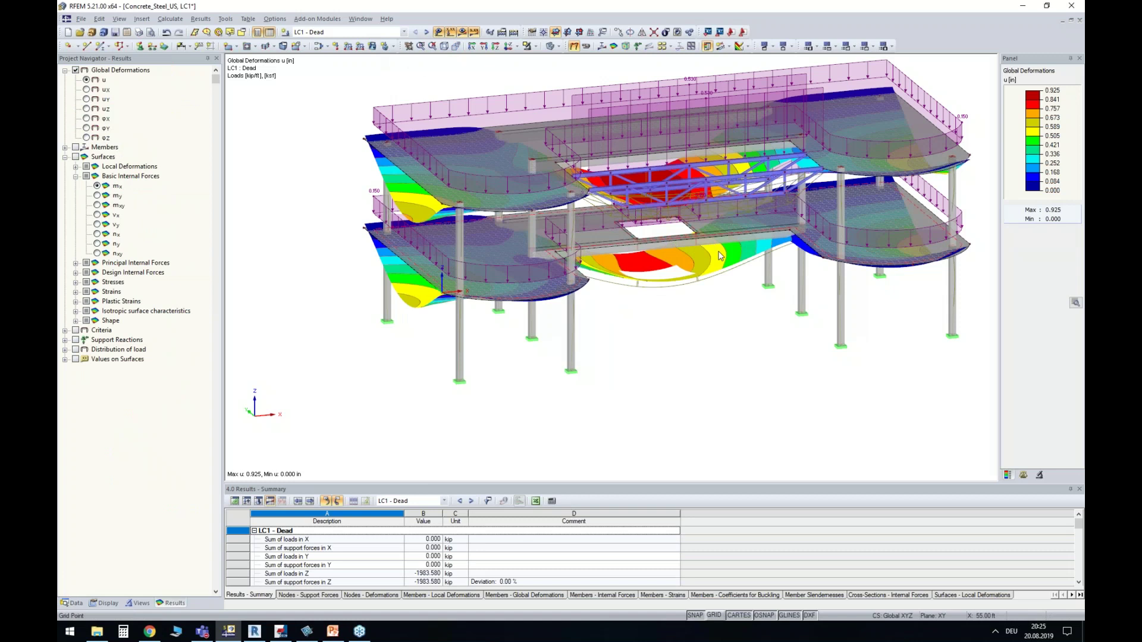
Examine the global deformations for LC1 - Dead with the loads hidden, and return to the model data with the loads shown
middle_click_drag(713, 297, 651, 335)
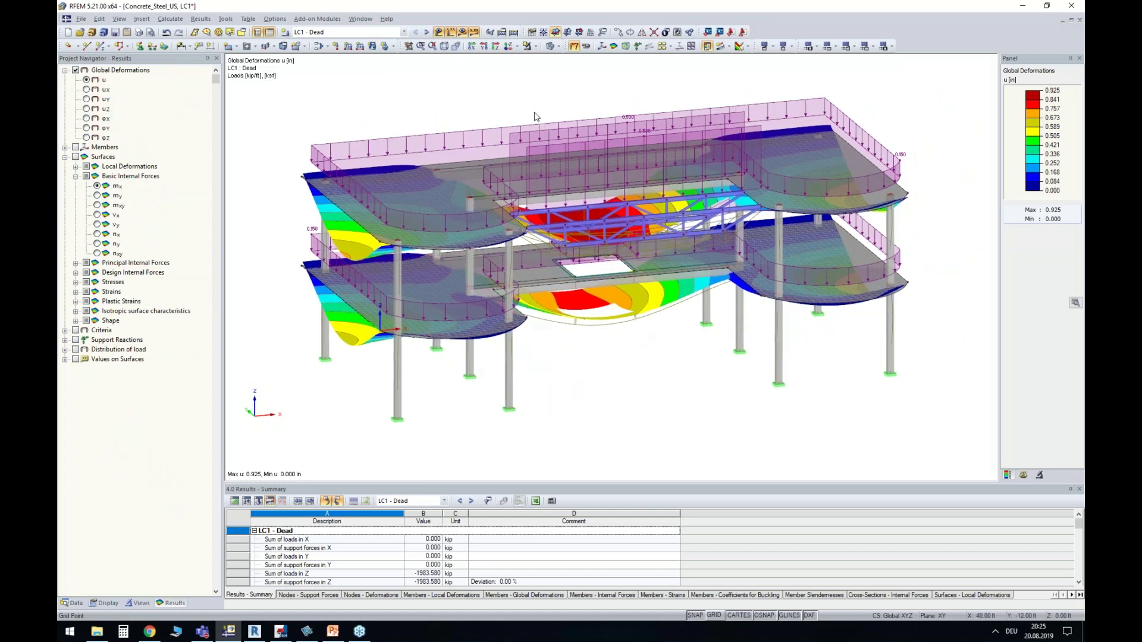
left_click(439, 34)
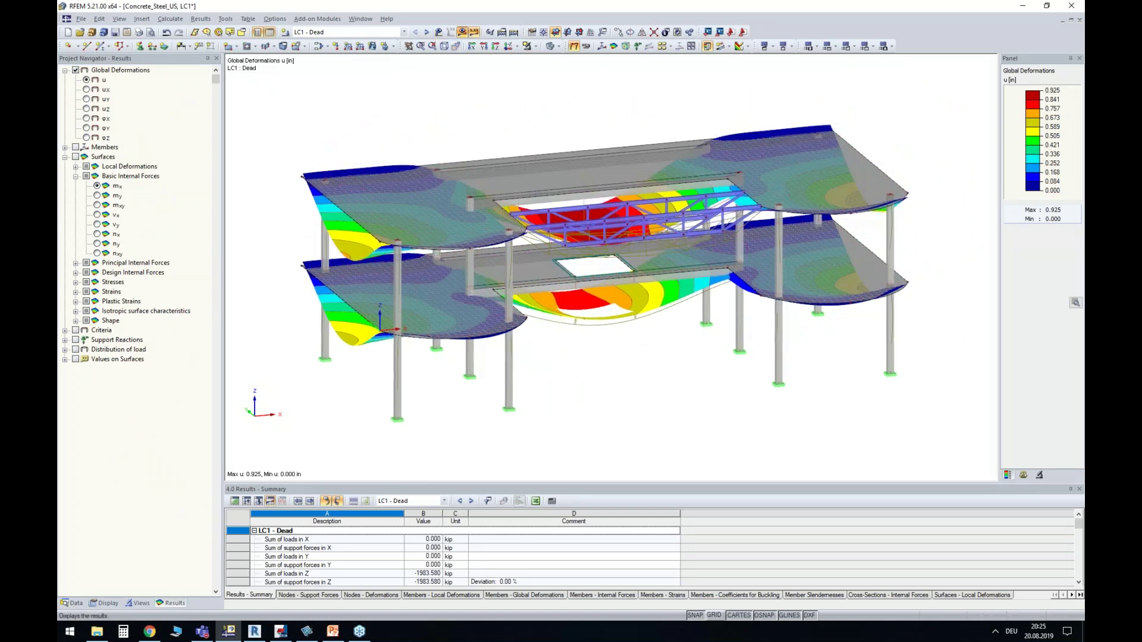
left_click(67, 603)
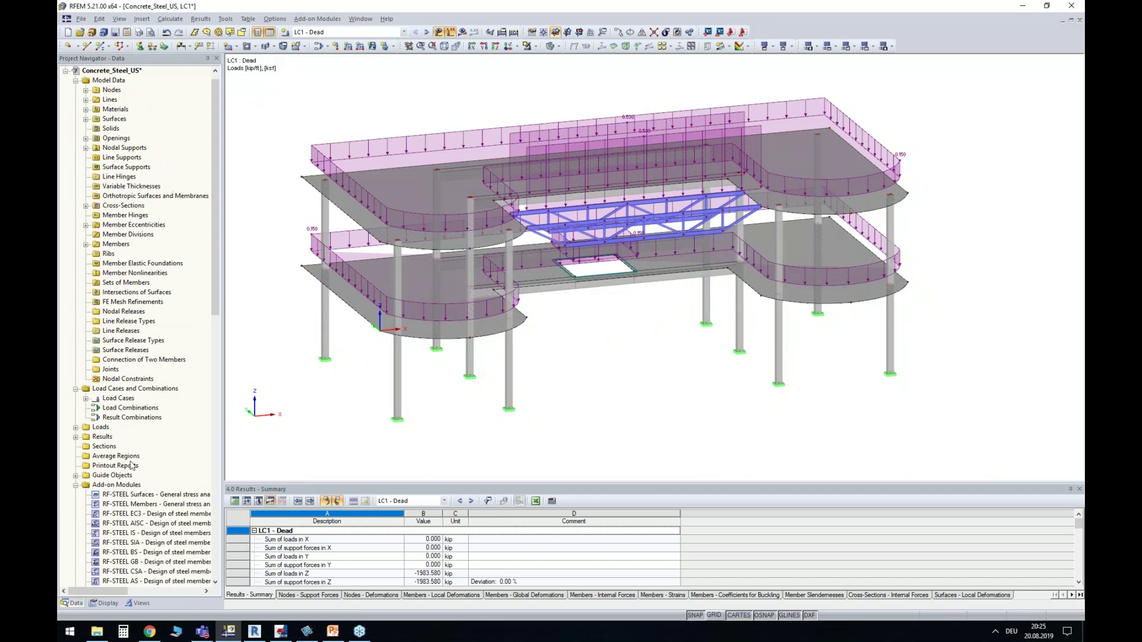
Examine the dead loads on the steel trusses up close and on the slabs of the whole structure
scroll(130, 465, "down", 2)
middle_click_drag(764, 419, 898, 437, "ctrl")
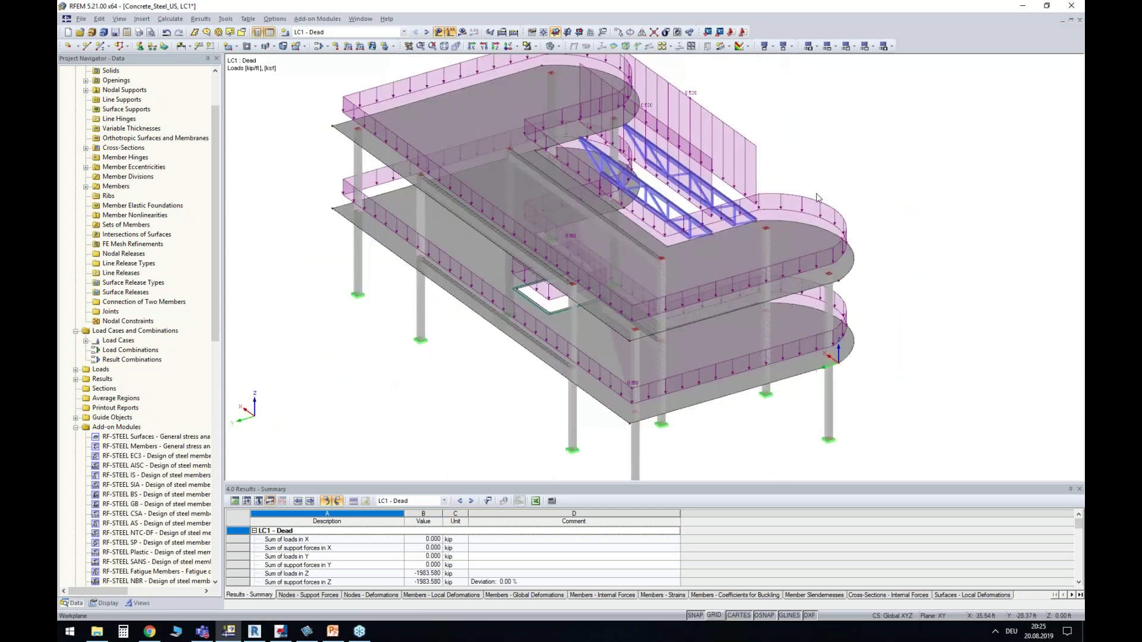
scroll(708, 211, "up", 3)
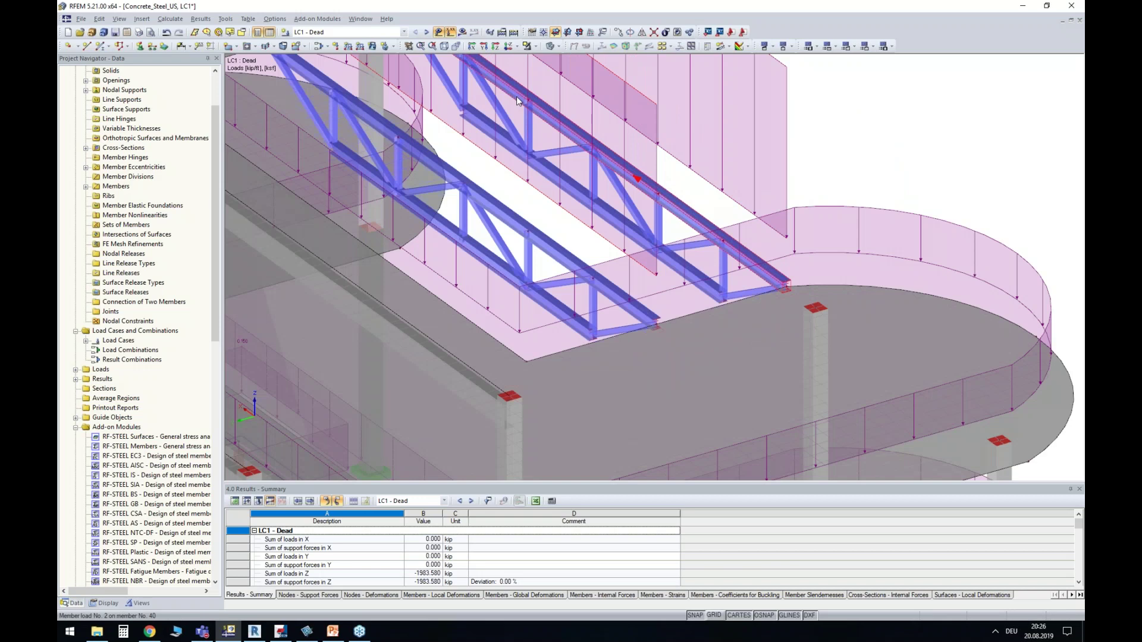
scroll(659, 178, "down", 3)
middle_click_drag(523, 226, 353, 274, "ctrl")
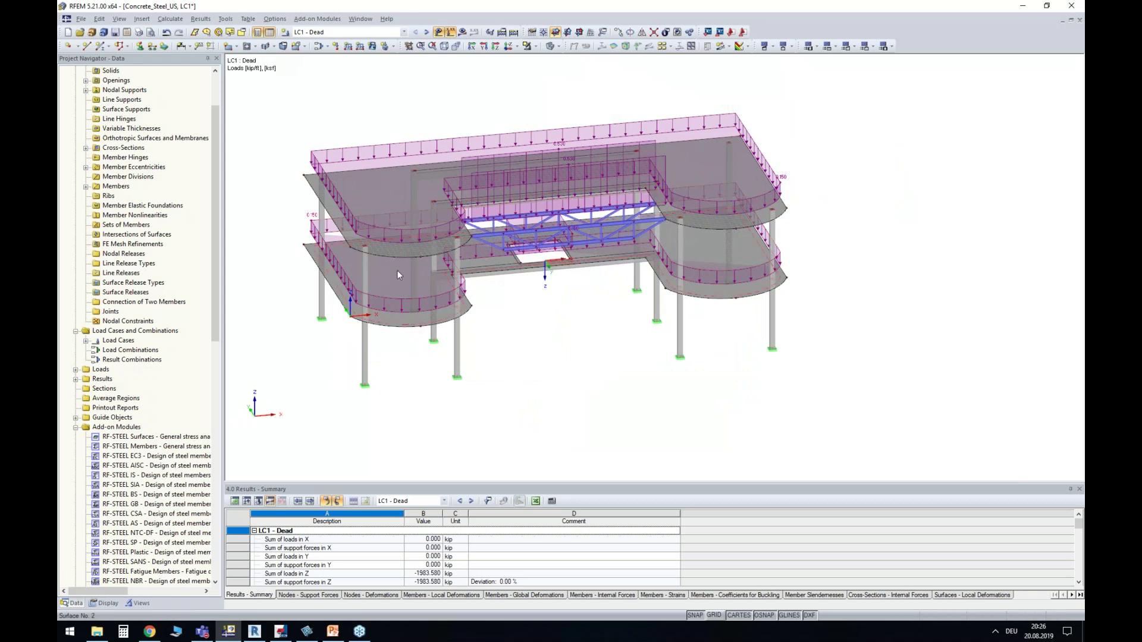
middle_click_drag(555, 322, 569, 295)
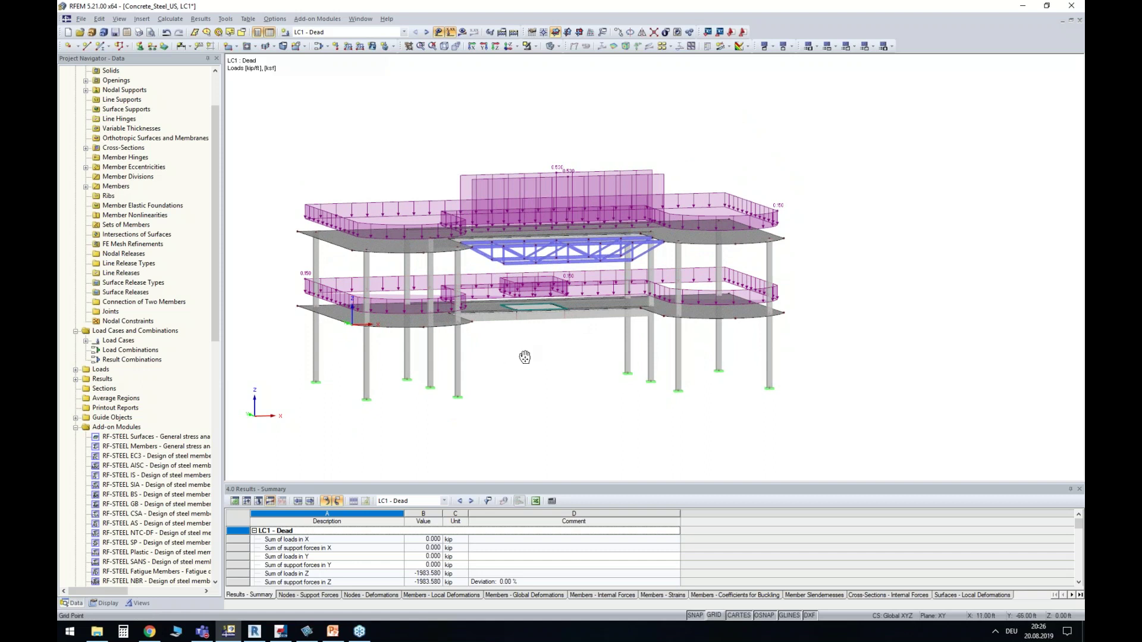
middle_click_drag(524, 357, 571, 367, "ctrl")
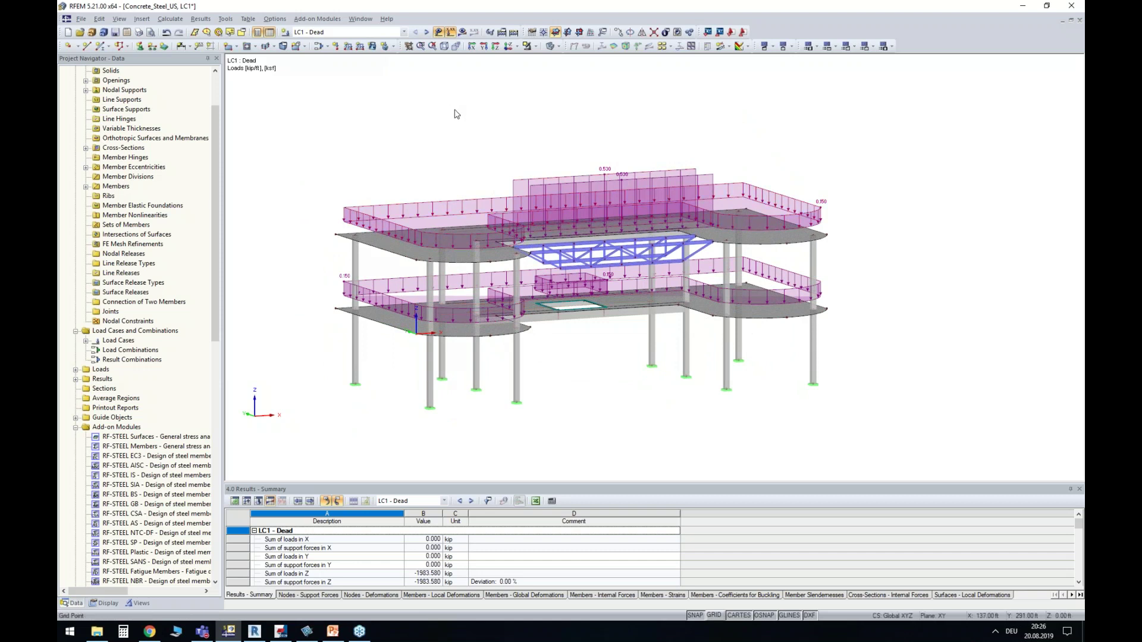
Hide the loads and set the lower slab's constant thickness to 14 in, accepting the deletion of all results
middle_click_drag(437, 134, 443, 144, "ctrl")
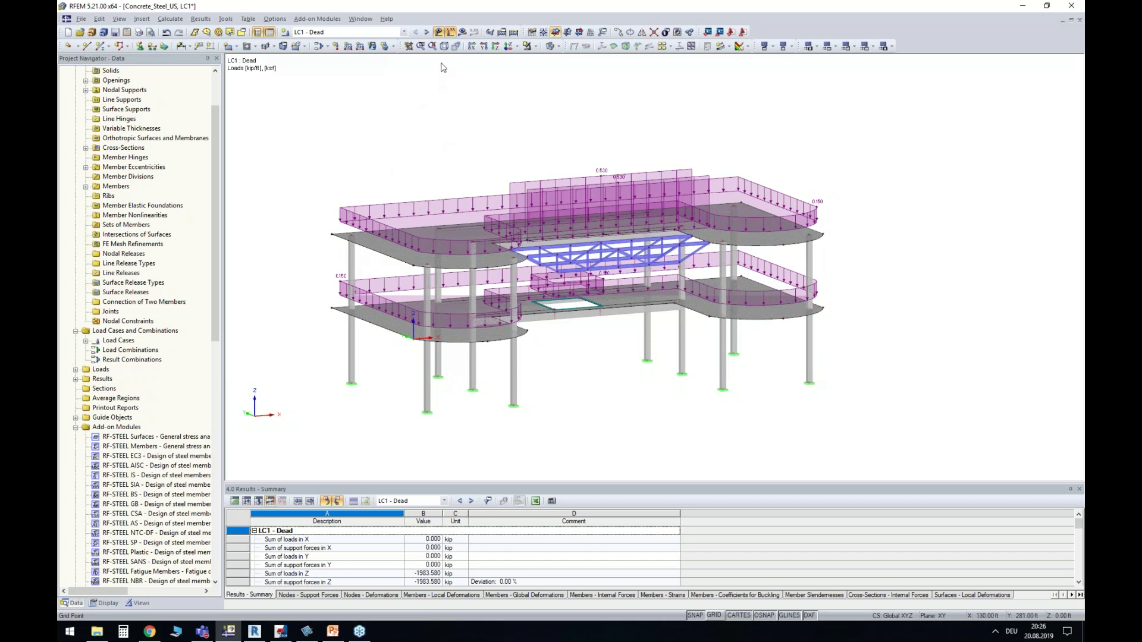
left_click(440, 34)
middle_click_drag(461, 163, 438, 195, "ctrl")
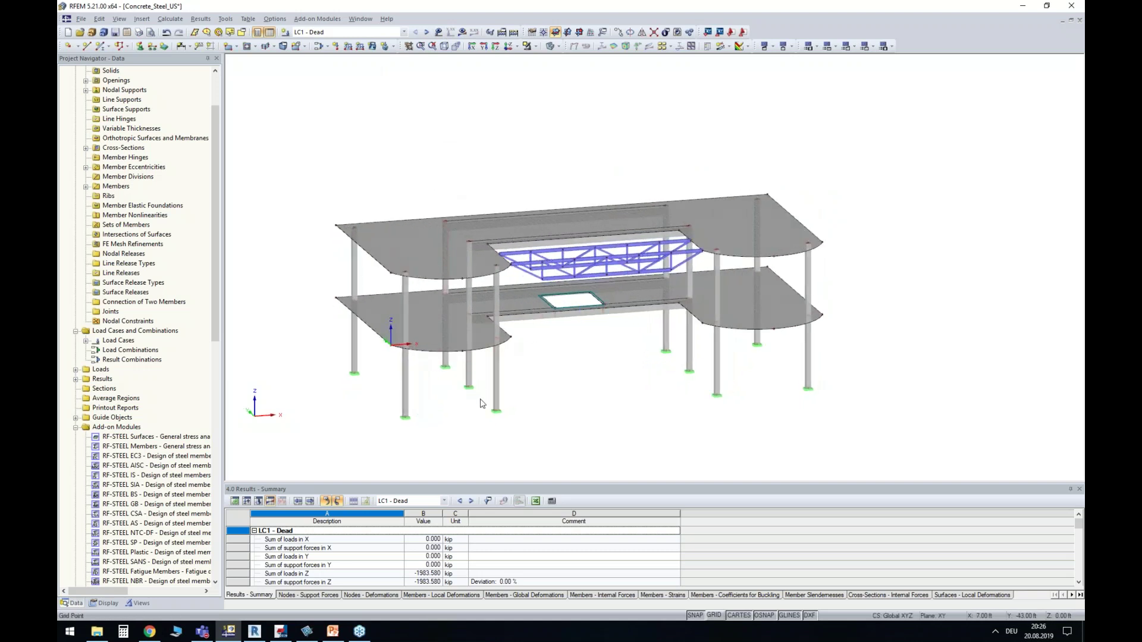
left_click(428, 328)
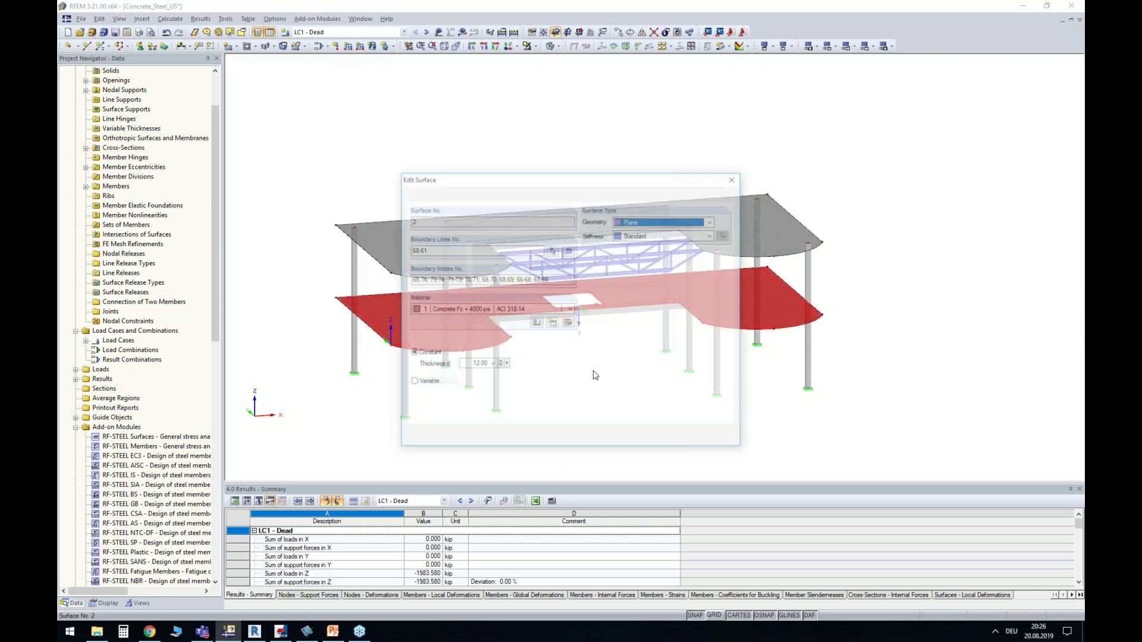
left_click_drag(639, 177, 924, 168)
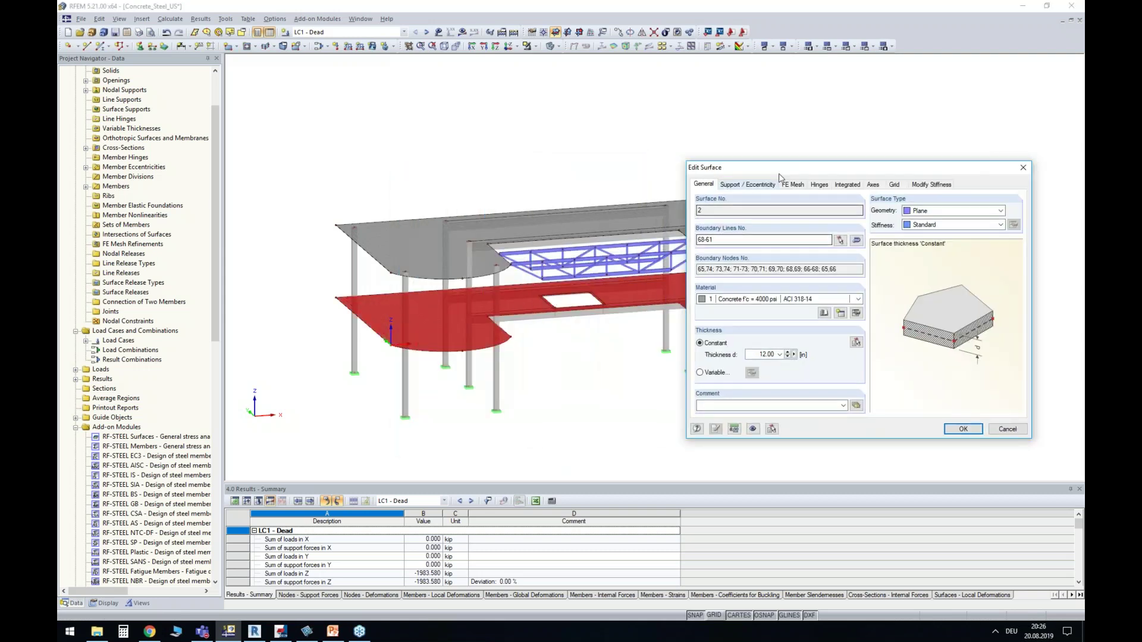
left_click_drag(737, 166, 560, 119)
left_click(598, 308)
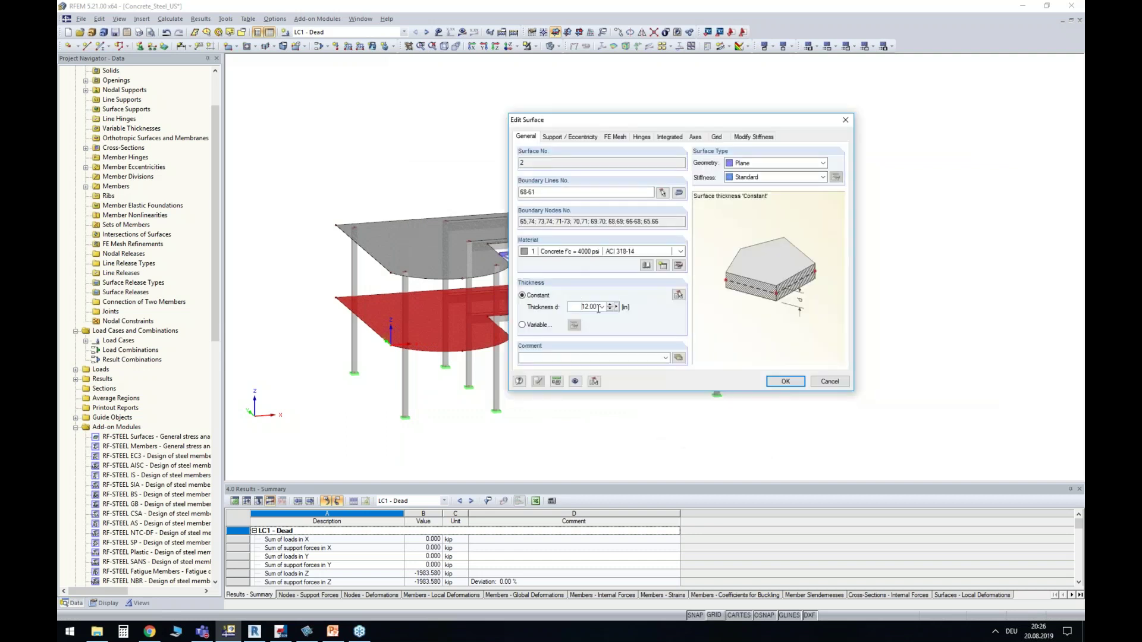
type("14")
left_click(785, 381)
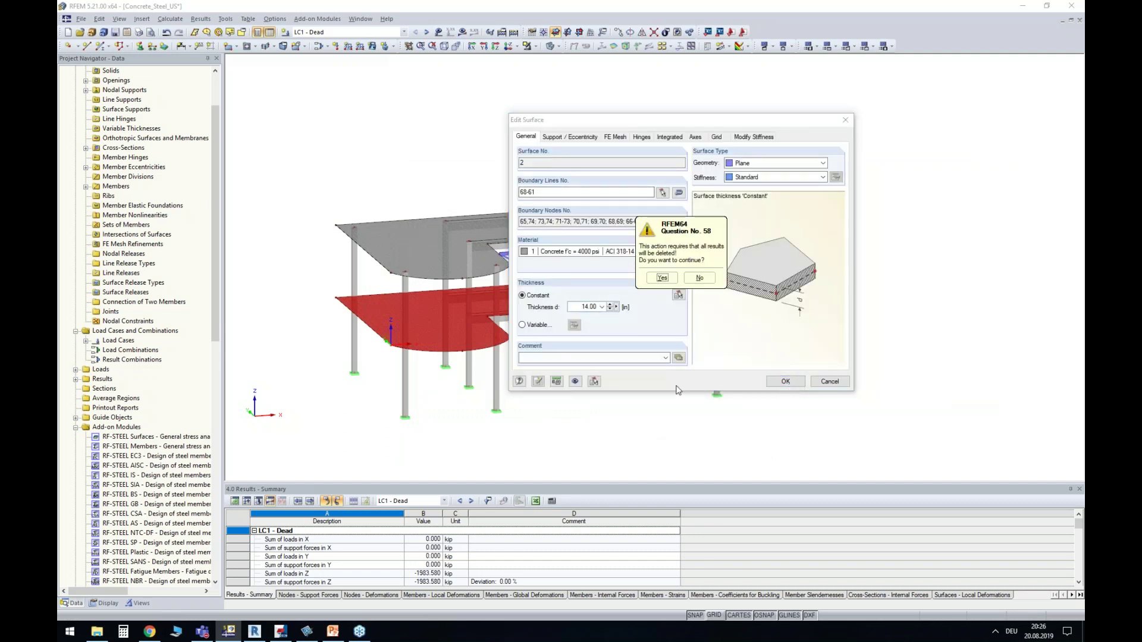
left_click(662, 278)
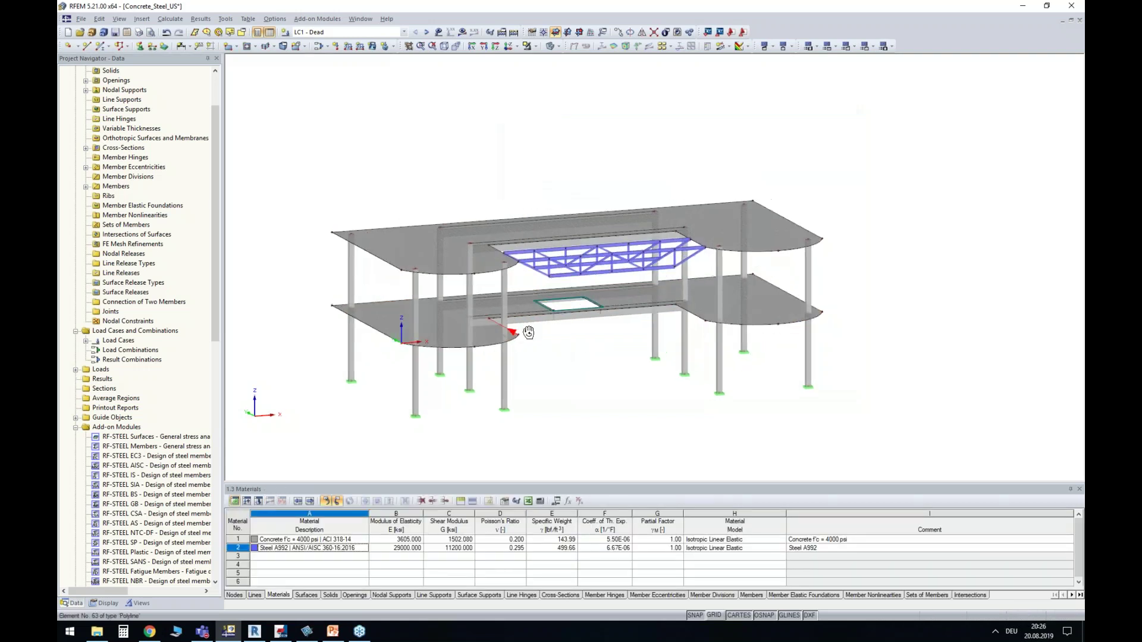
Change the cross-section of the rear steel truss's top chord to W 8x31
scroll(550, 262, "up", 2)
scroll(550, 262, "up", 2)
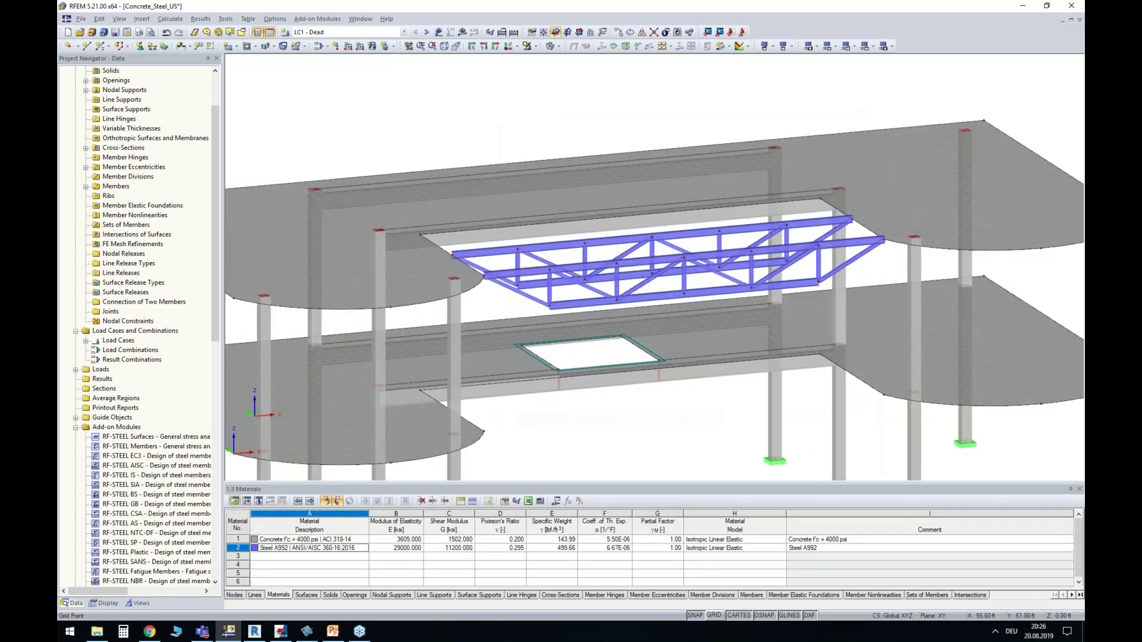
scroll(485, 287, "up", 3)
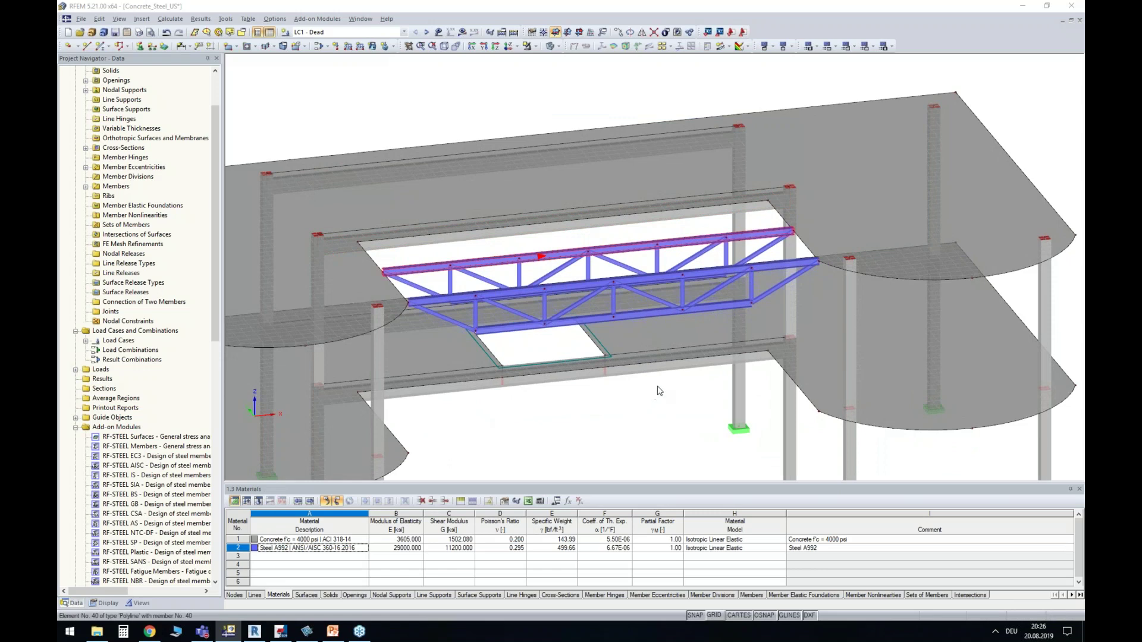
double_click(594, 251)
left_click(704, 362)
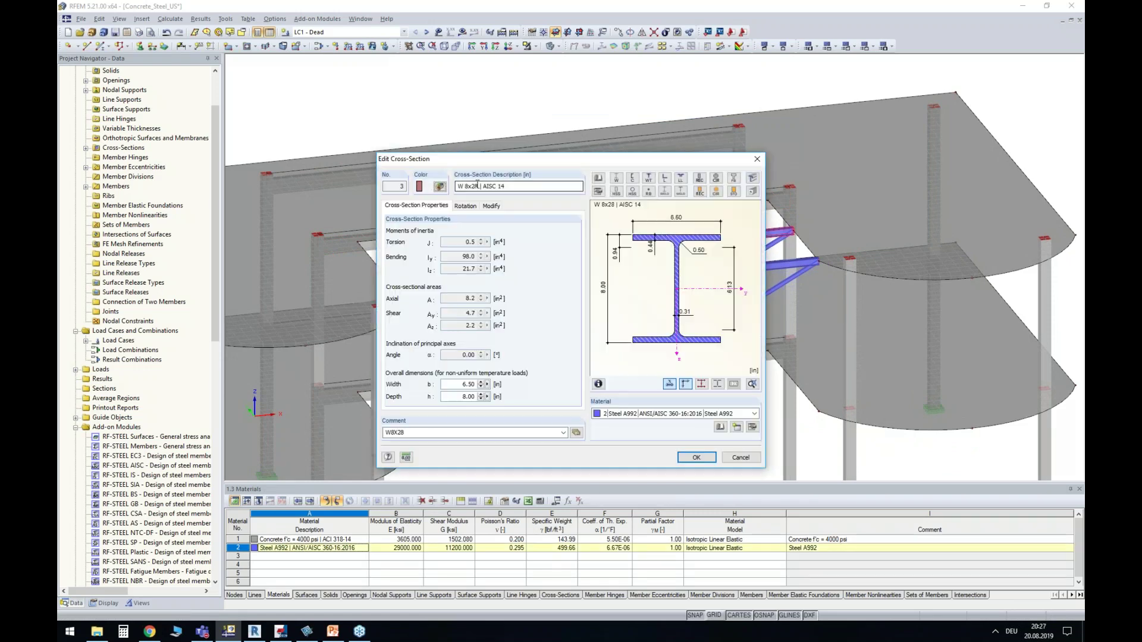
left_click_drag(471, 186, 477, 187)
type("31")
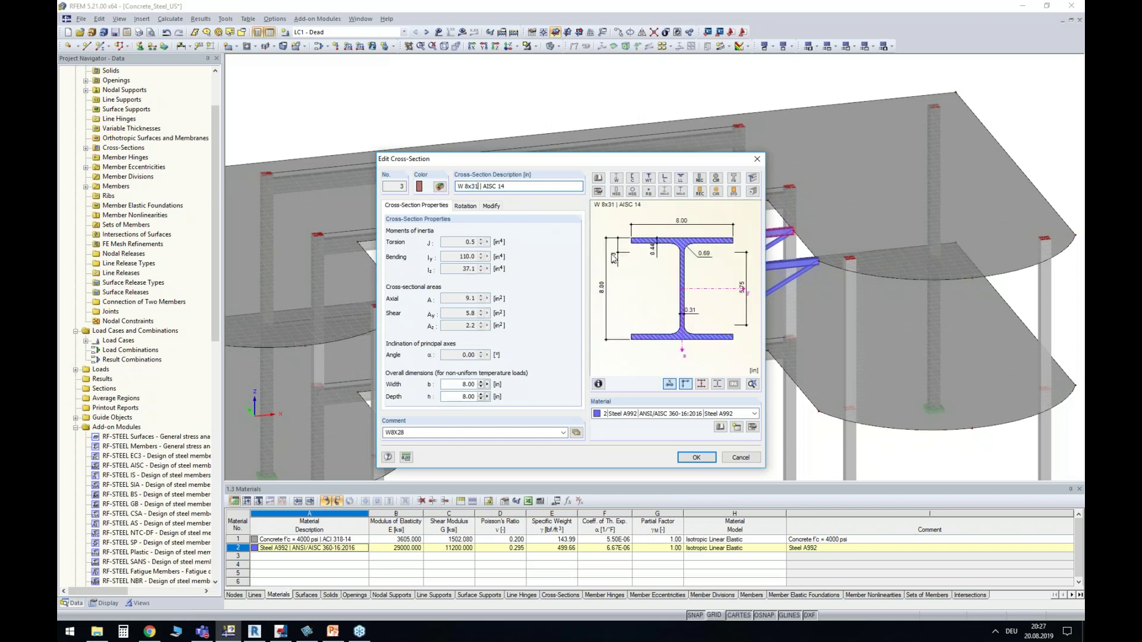
left_click(694, 458)
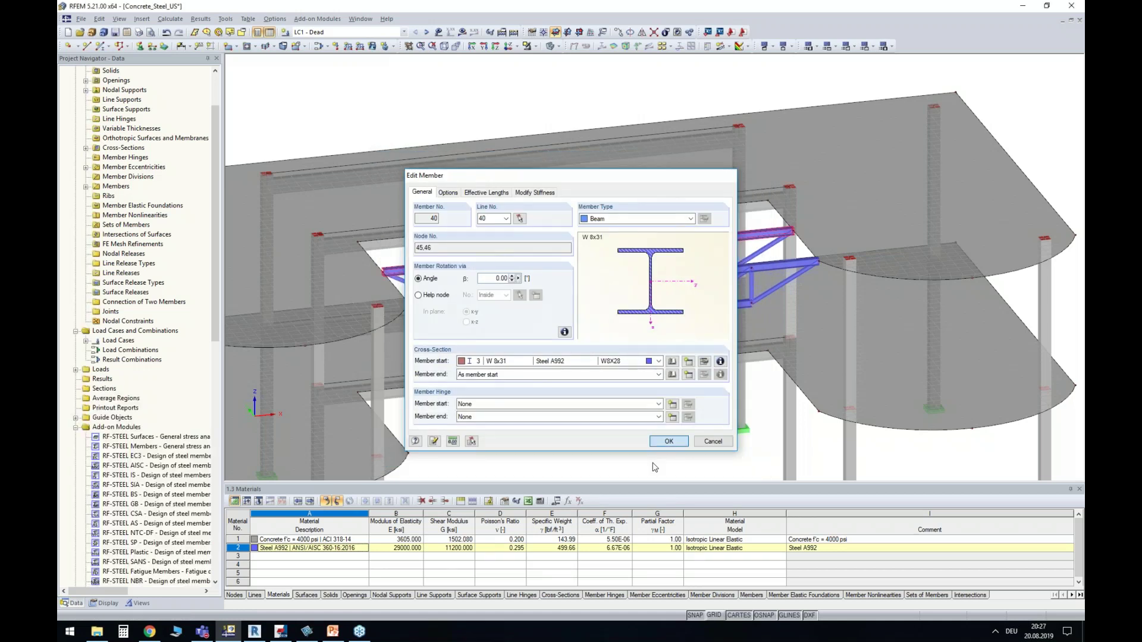
Add a concrete beam with cross-section Rectangle 8/18 between two column heads at the upper slab, connecting the two long beams
middle_click_drag(660, 407, 354, 240, "ctrl")
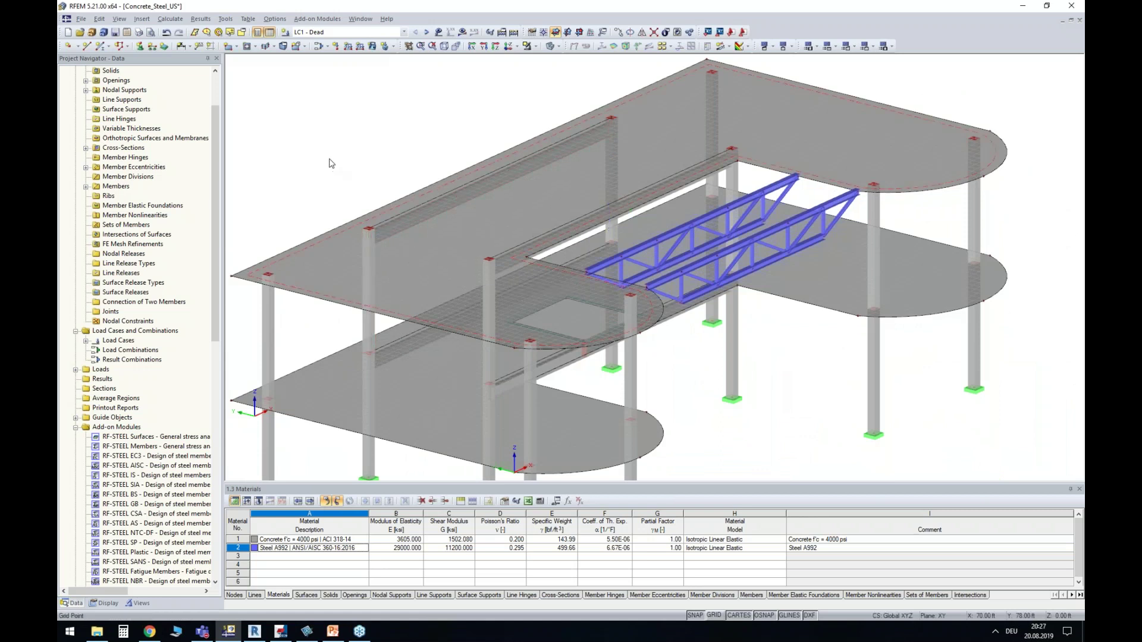
left_click(100, 46)
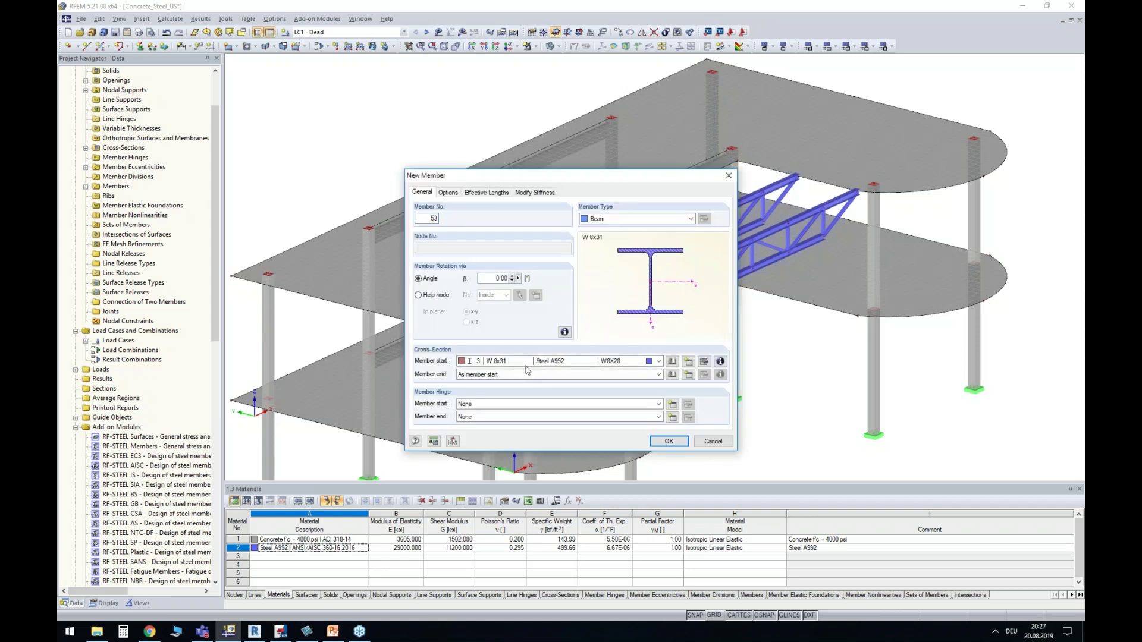
left_click(525, 361)
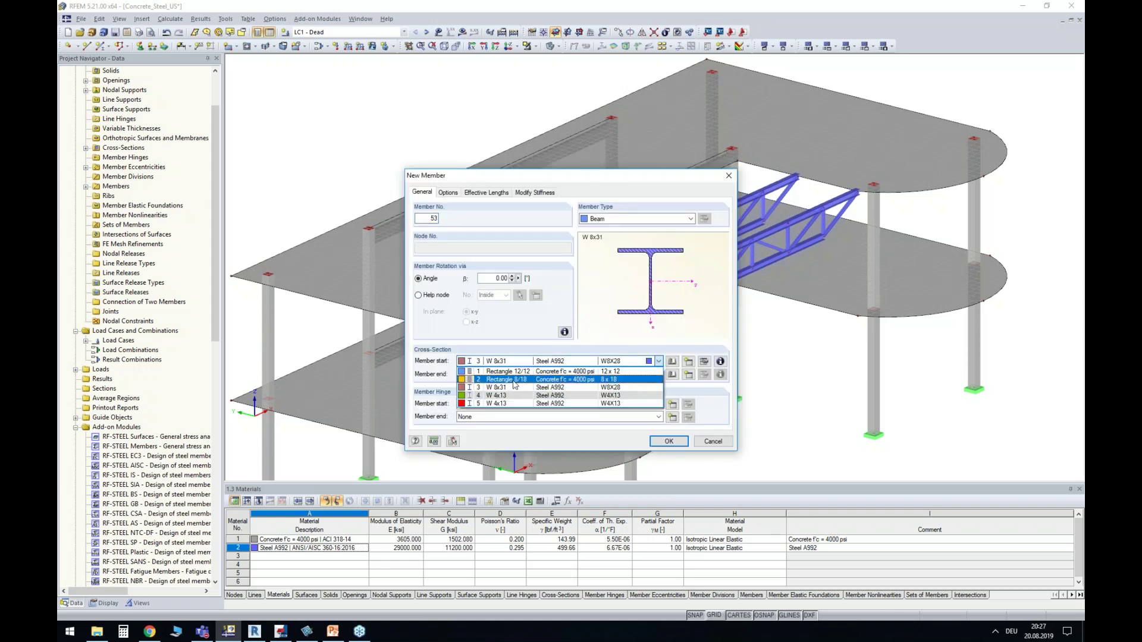
left_click(515, 381)
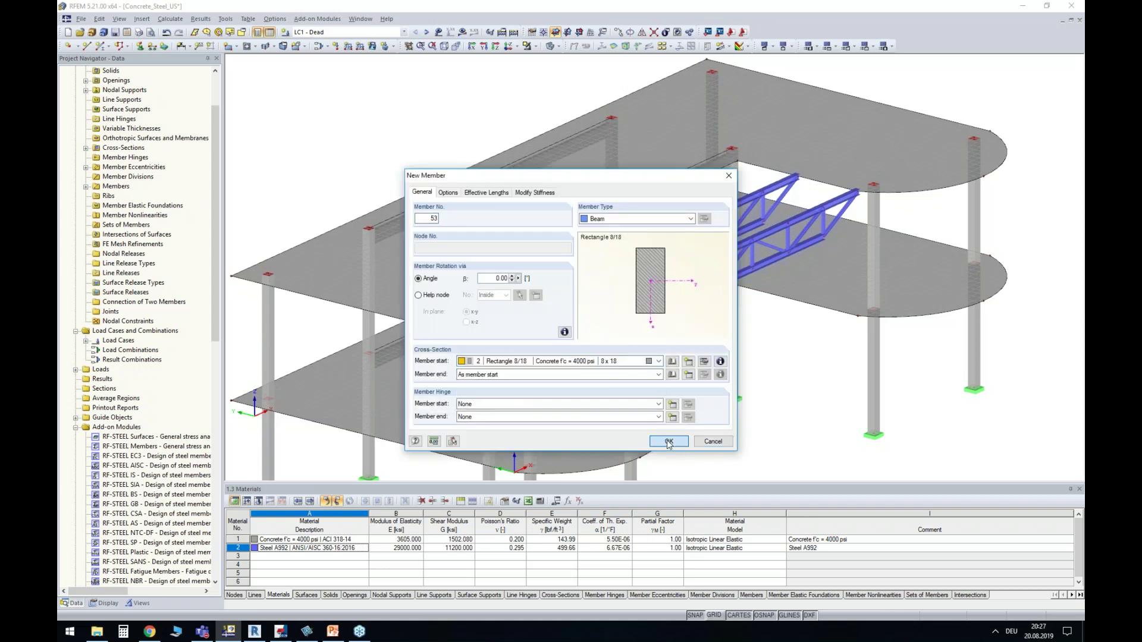
key("Return")
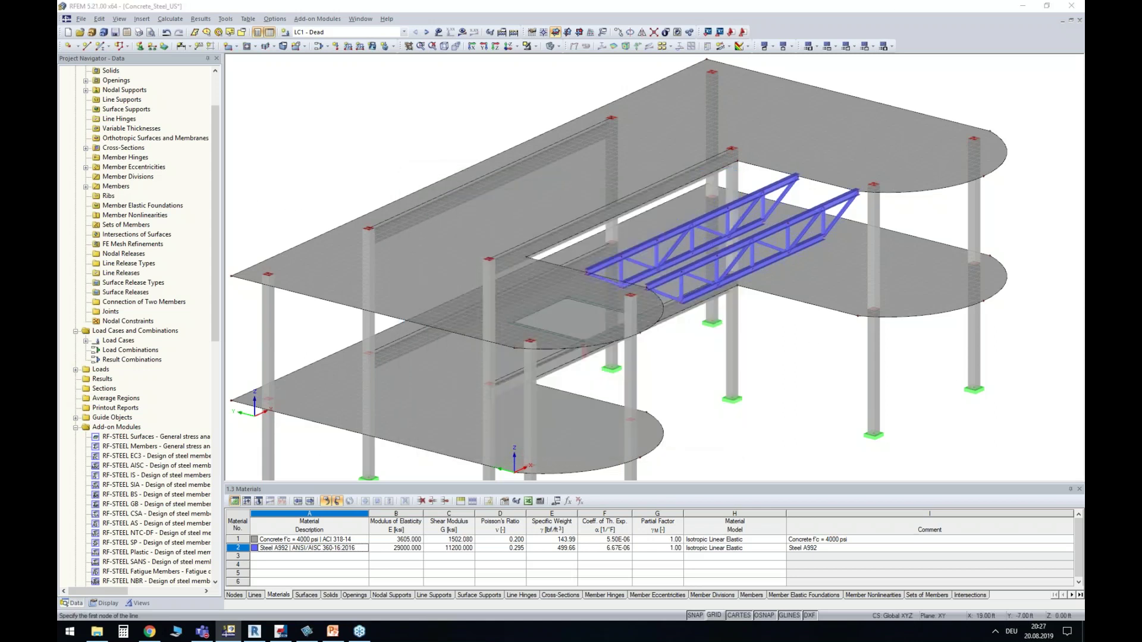
left_click(489, 259)
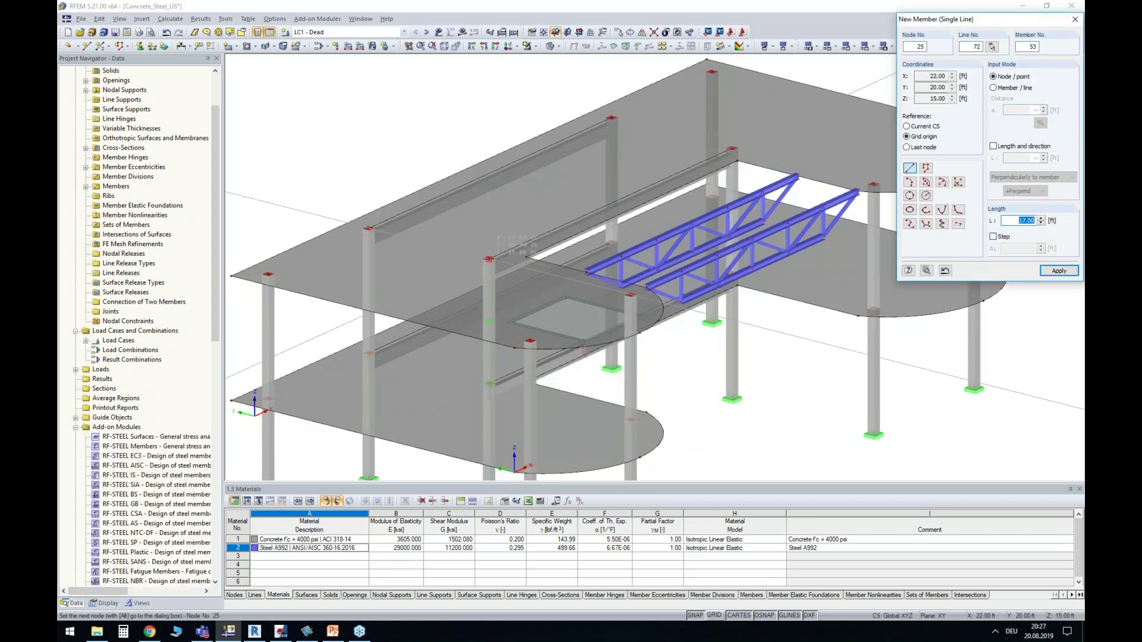
left_click(369, 227)
key("Escape")
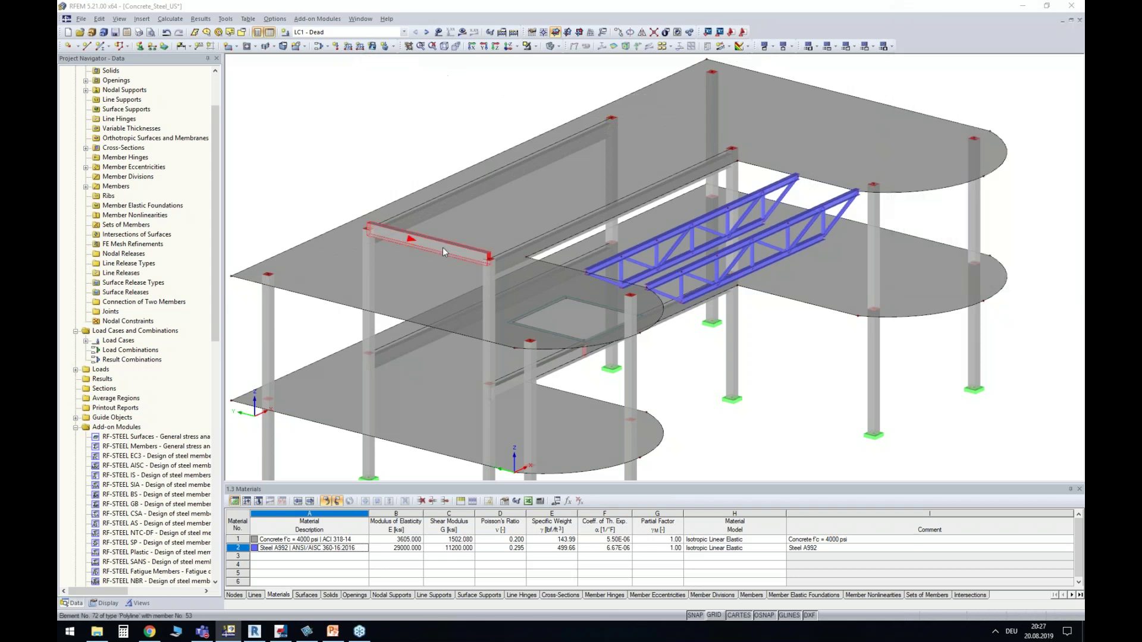
Assign a member eccentricity to the new concrete beam at the upper slab
double_click(447, 241)
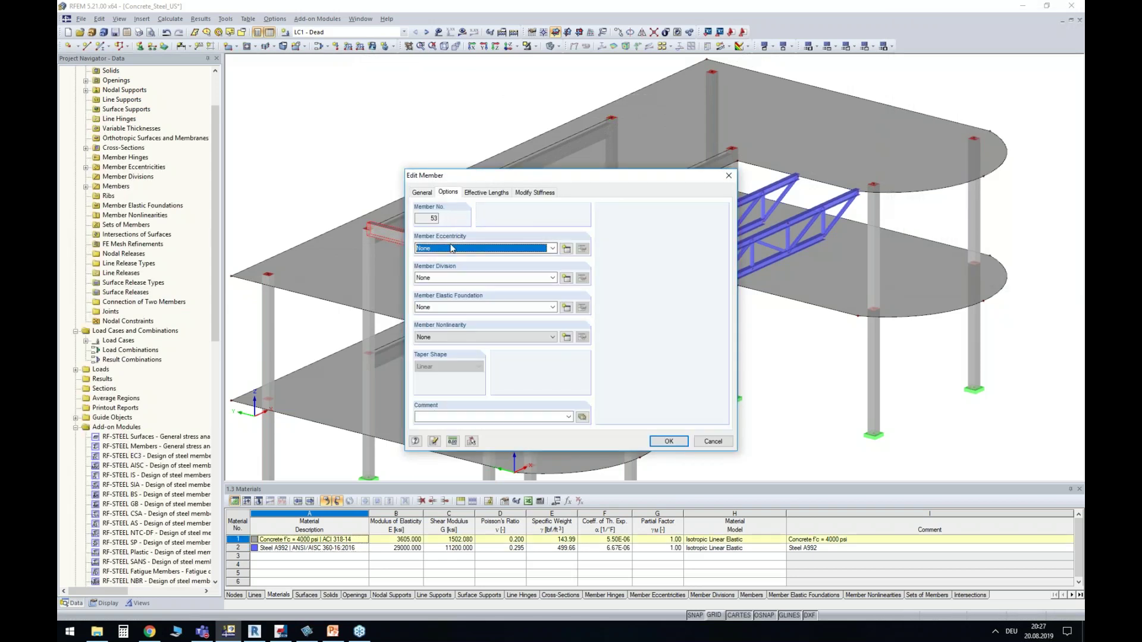
scroll(452, 248, "down", 1)
left_click(665, 439)
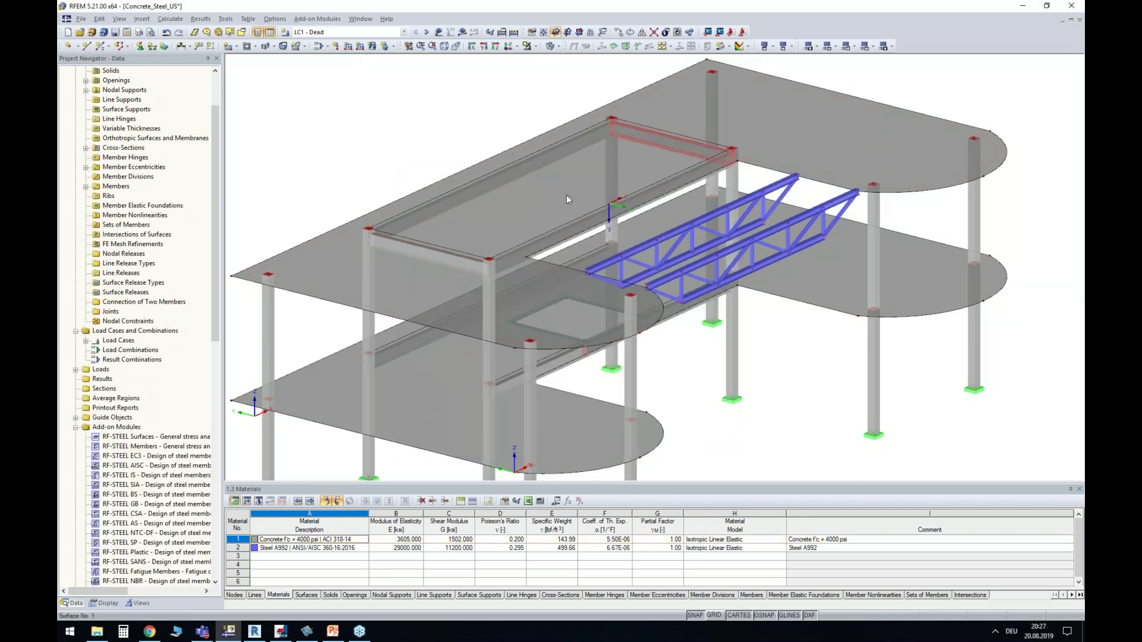
Display the member axial forces N together with the slab moments m-x for LC1 - Dead and examine them on the whole structure
middle_click_drag(757, 431, 591, 326, "ctrl")
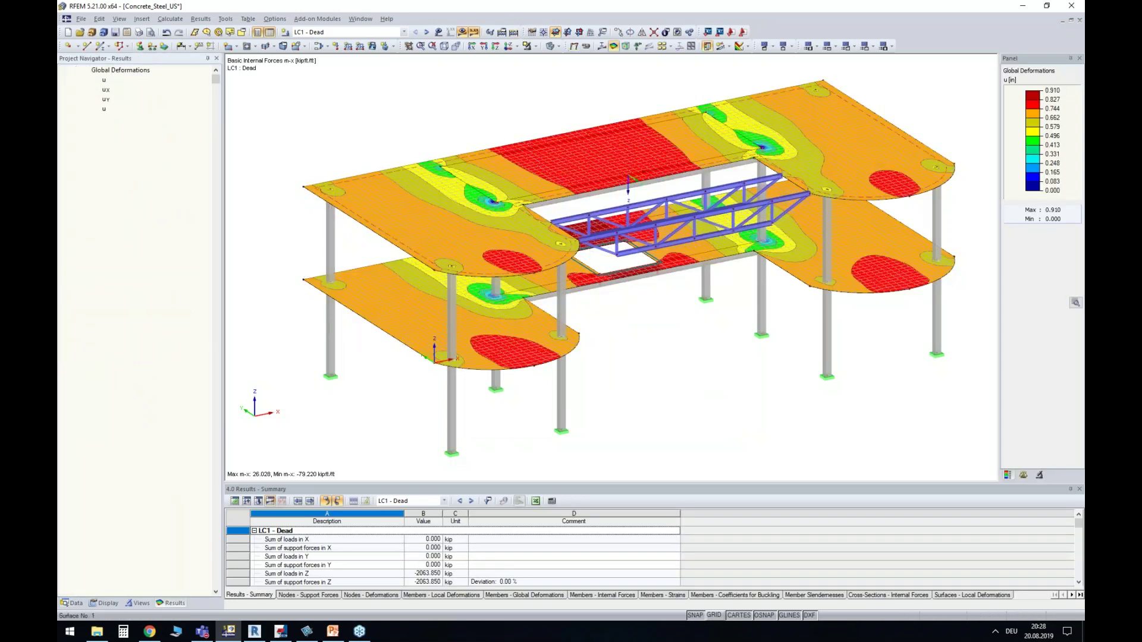
middle_click_drag(537, 163, 520, 140, "ctrl")
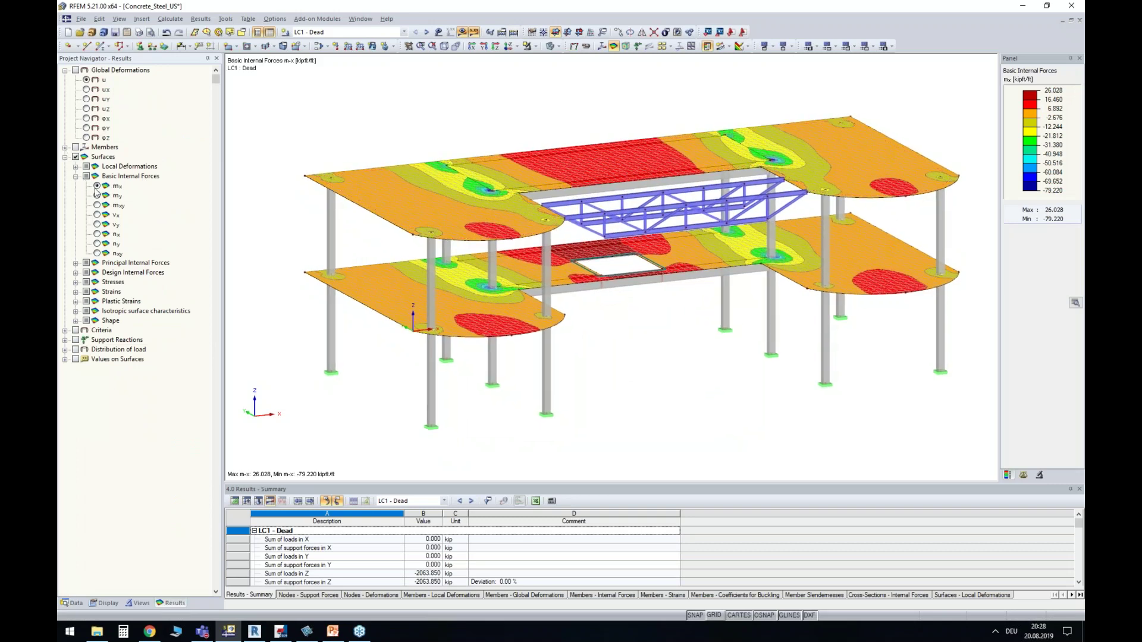
left_click(65, 148)
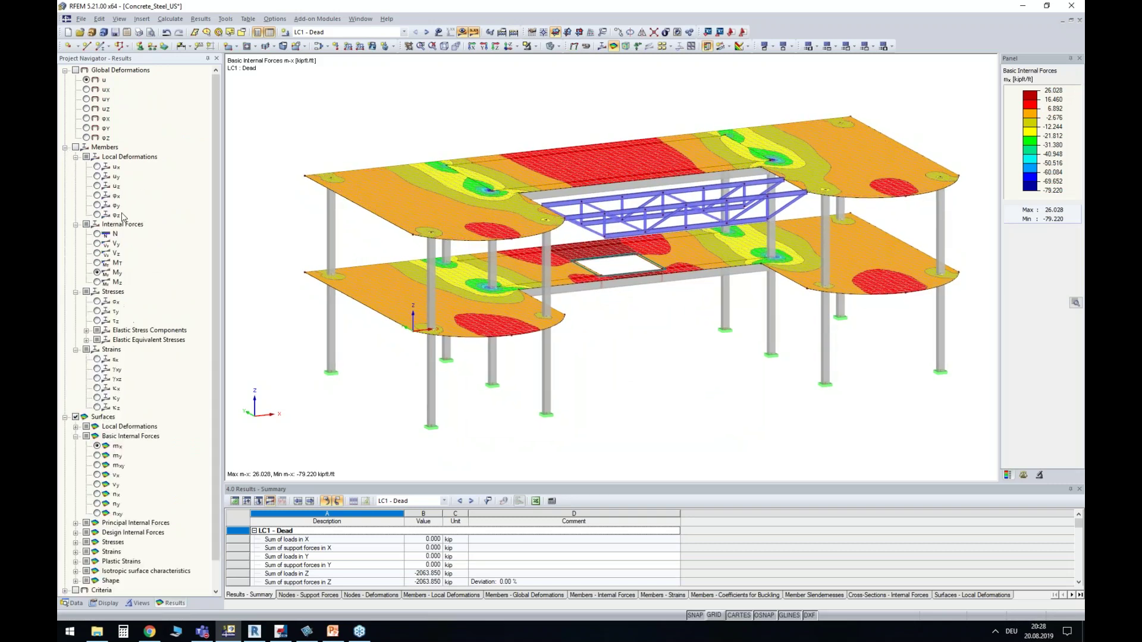
left_click(97, 235)
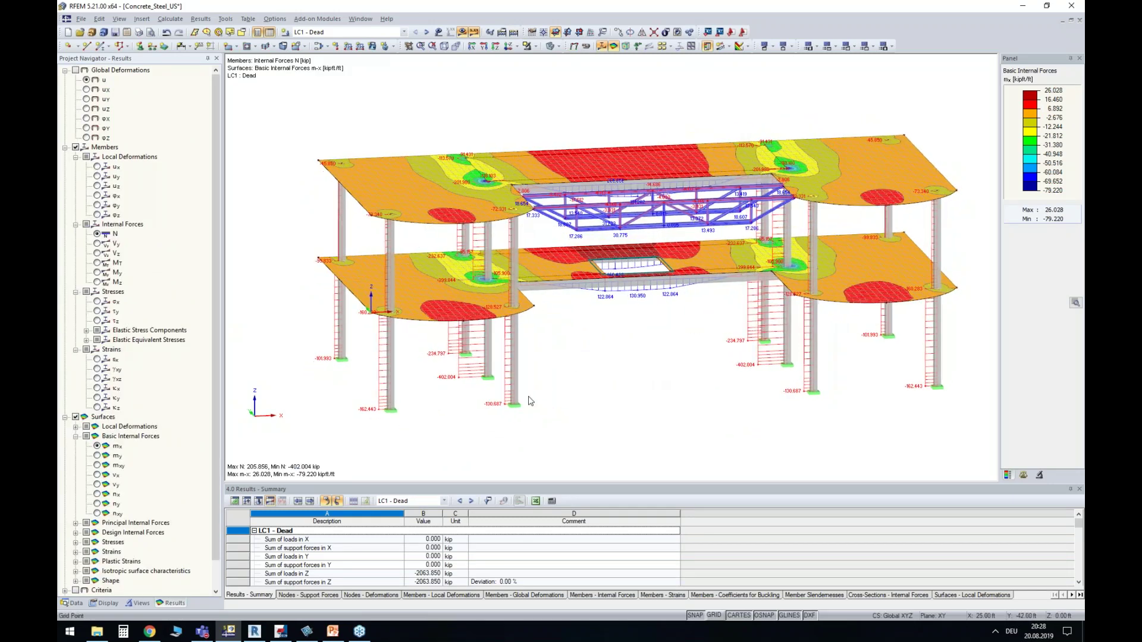
scroll(528, 409, "up", 1)
scroll(528, 411, "up", 1)
scroll(589, 390, "down", 1)
middle_click_drag(579, 355, 548, 351, "ctrl")
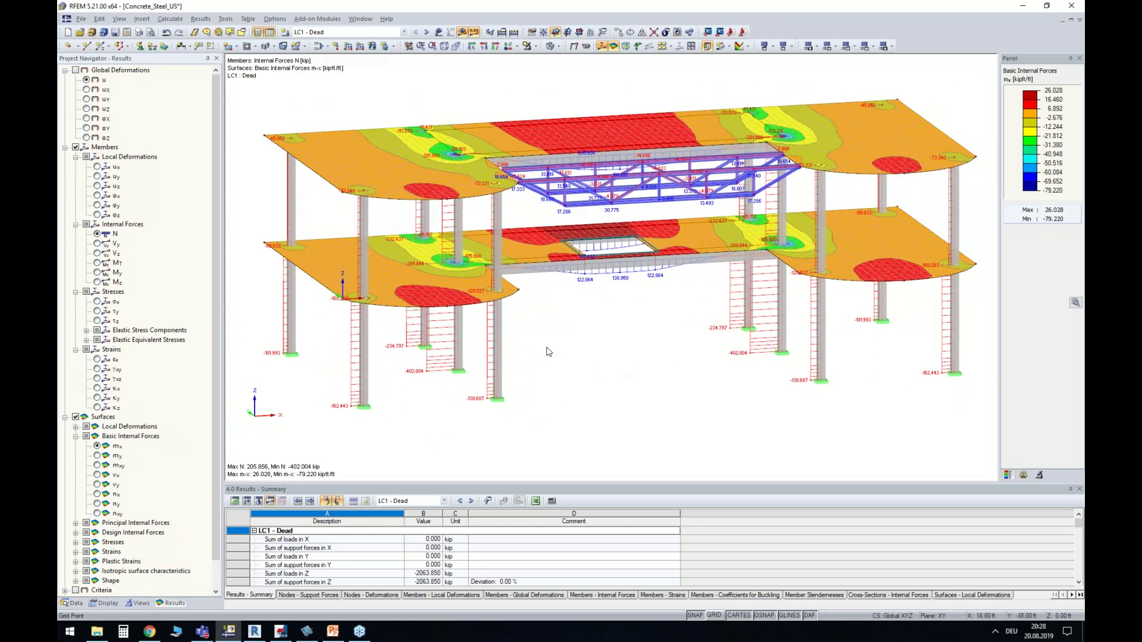
Start the RF-CONCRETE Surfaces add-on module and apply reinforcement group 1 to the upper slab only, surface 1
left_click(75, 604)
scroll(167, 382, "down", 7)
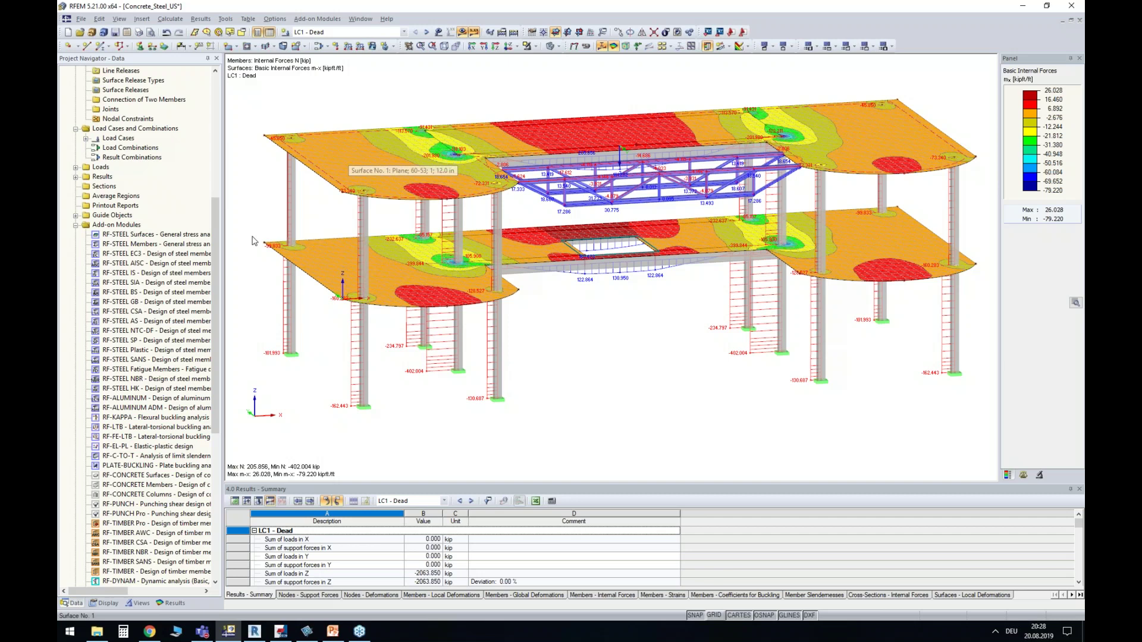
double_click(143, 478)
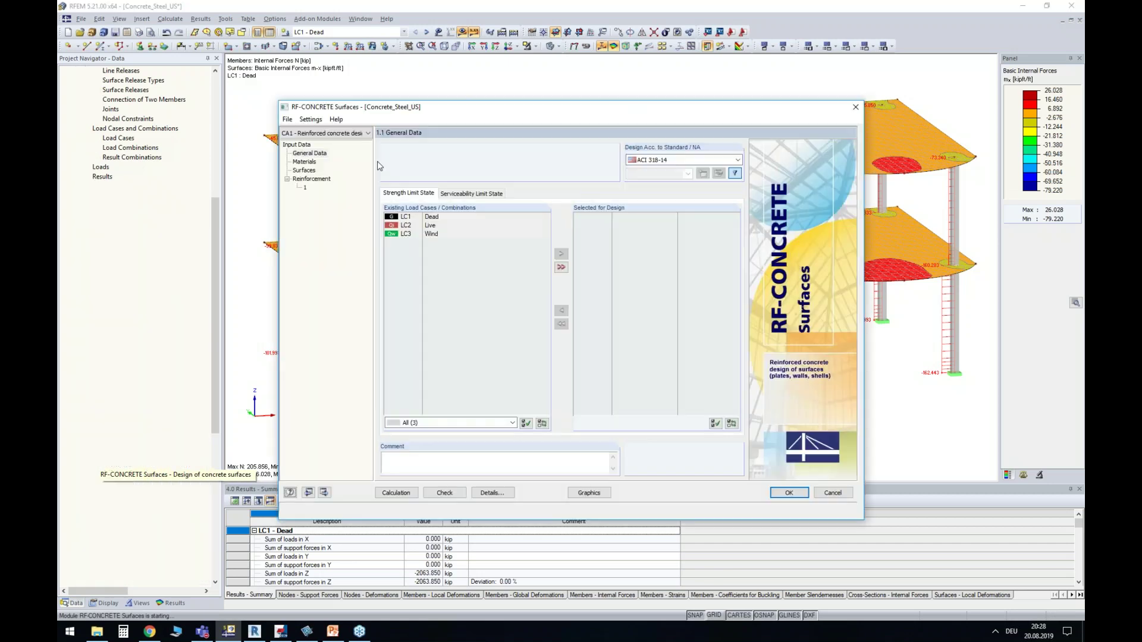
left_click(305, 188)
left_click(818, 171)
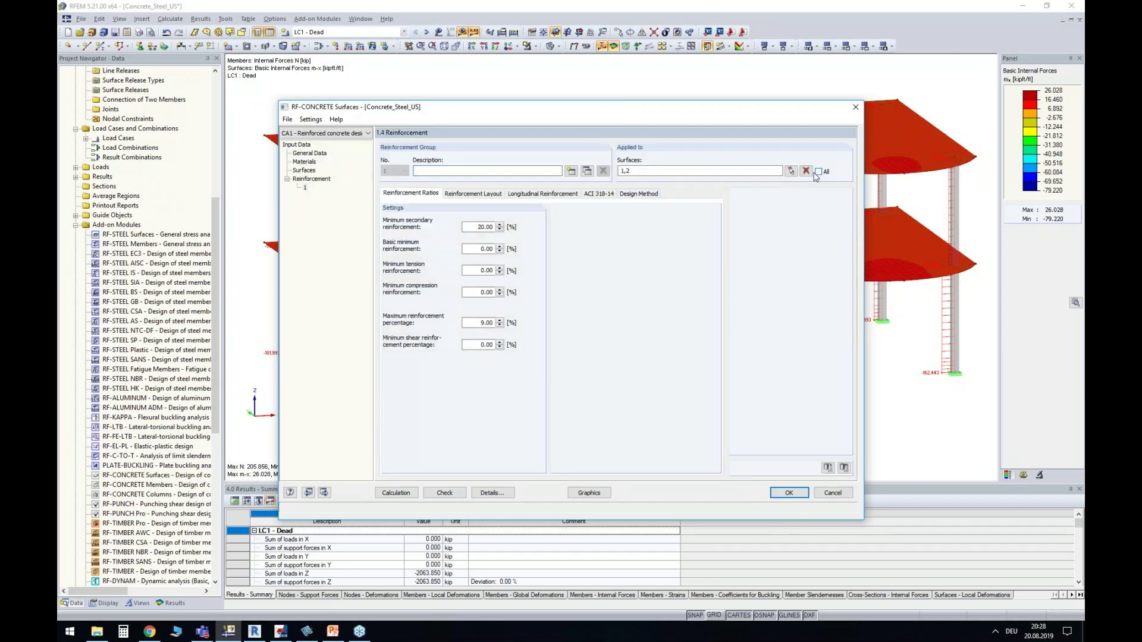
left_click(790, 171)
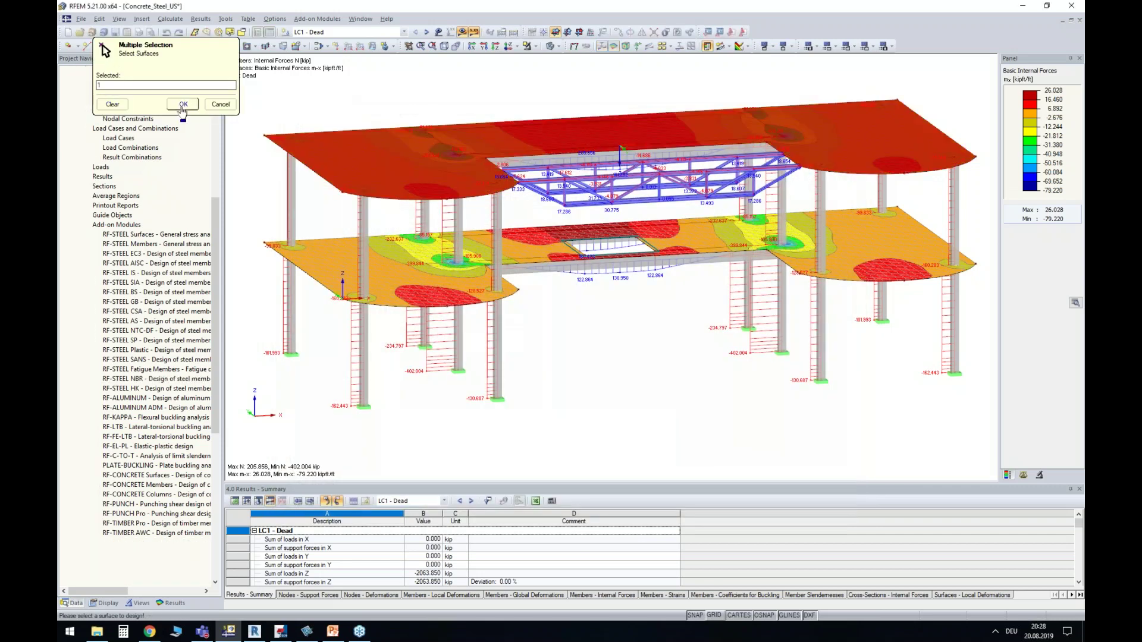
left_click(182, 108)
Calculate the upper slab's required reinforcement and show it graphically, reviewing the top layers and the bottom layer a-s,1,+z
left_click(405, 494)
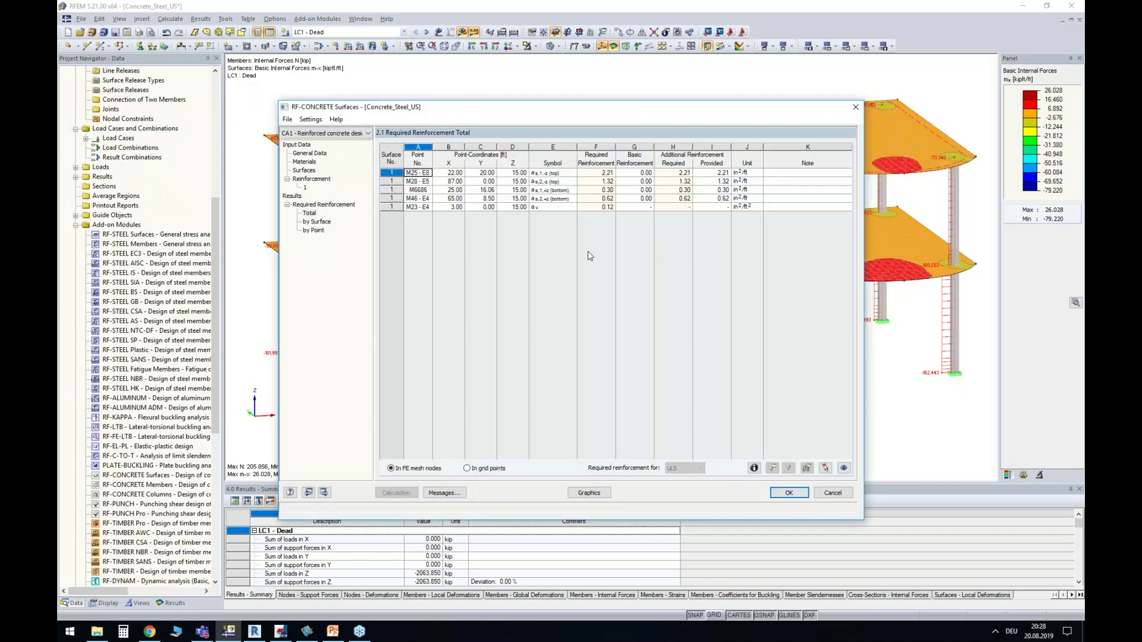
left_click(590, 492)
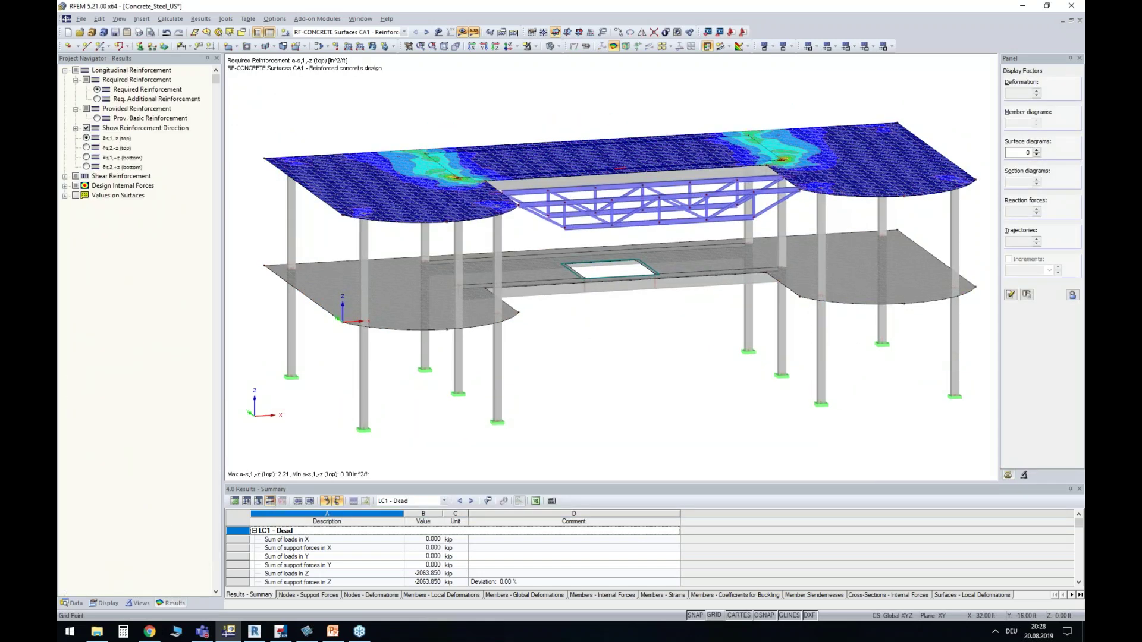
left_click(86, 147)
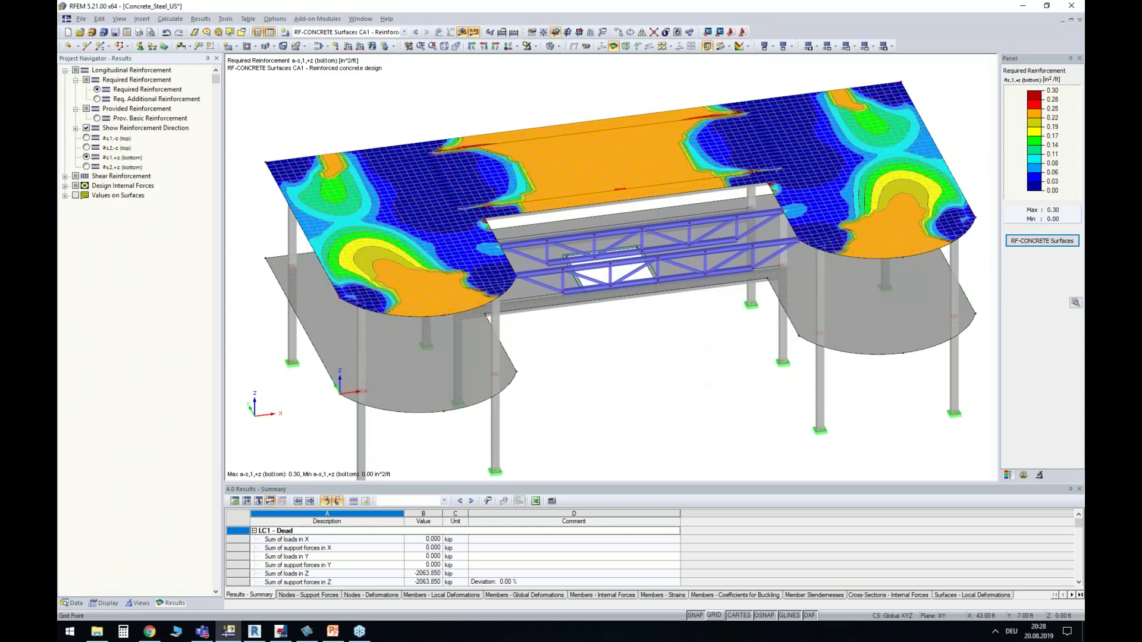
middle_click_drag(605, 380, 449, 158, "ctrl")
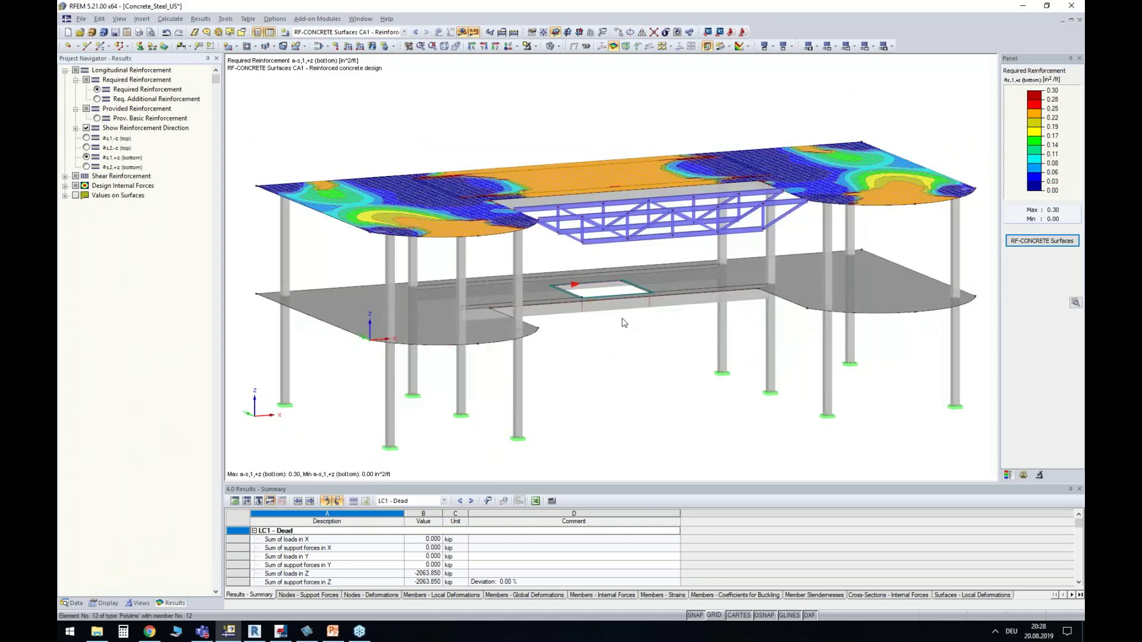
middle_click_drag(672, 357, 642, 327)
middle_click_drag(556, 310, 558, 310)
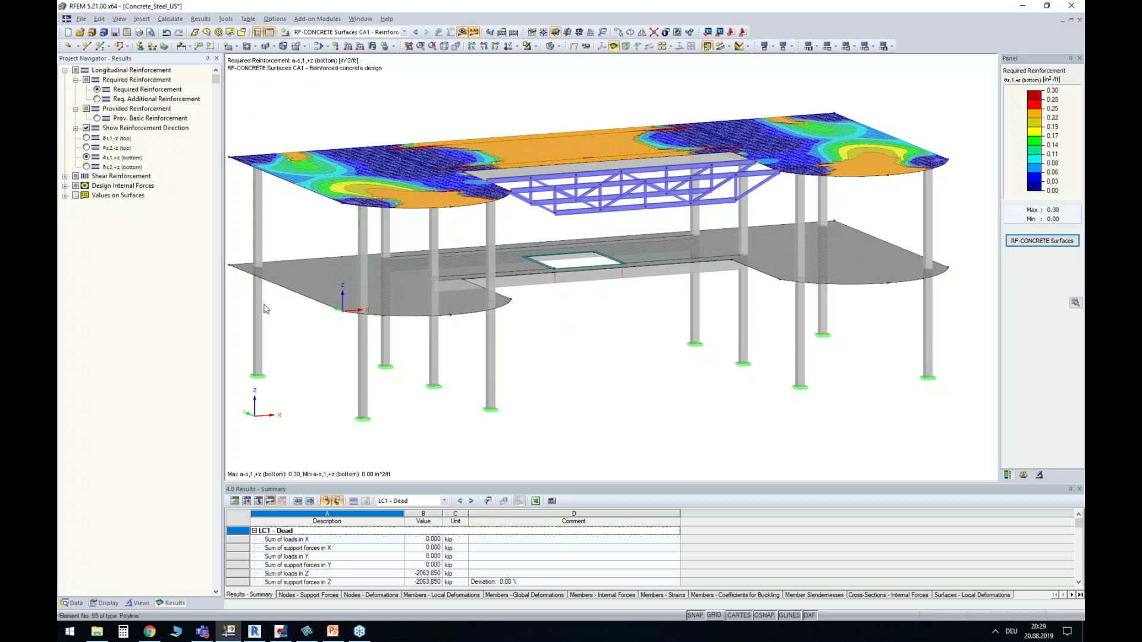
Switch to Revit and close the Dlubal Link export dialog that is still open
middle_click_drag(644, 352, 650, 323)
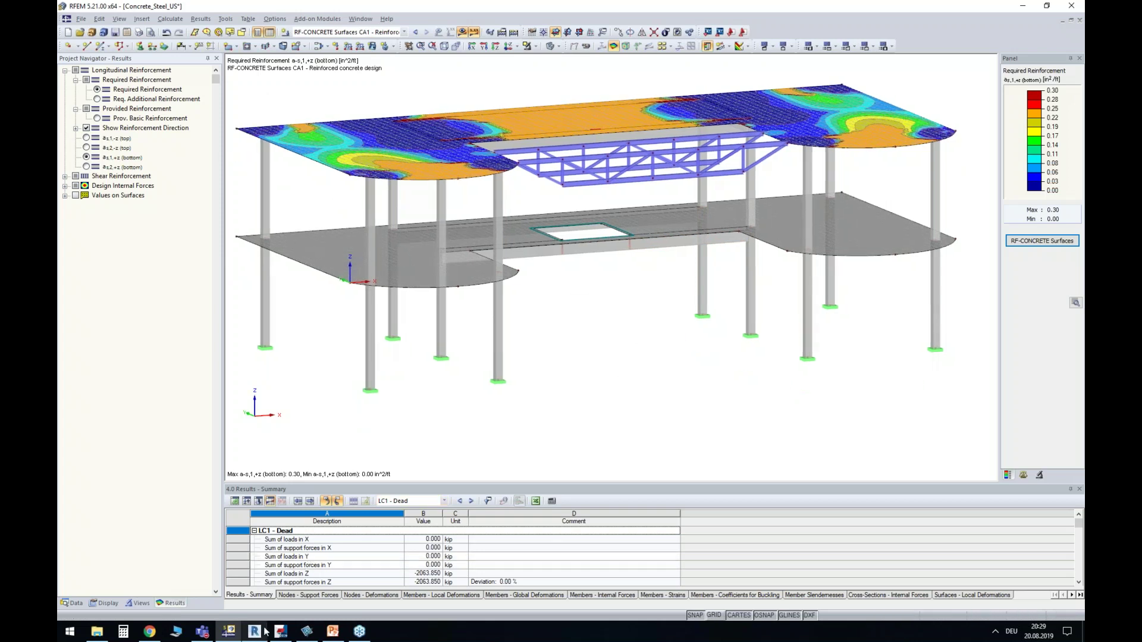
mouse_move(256, 635)
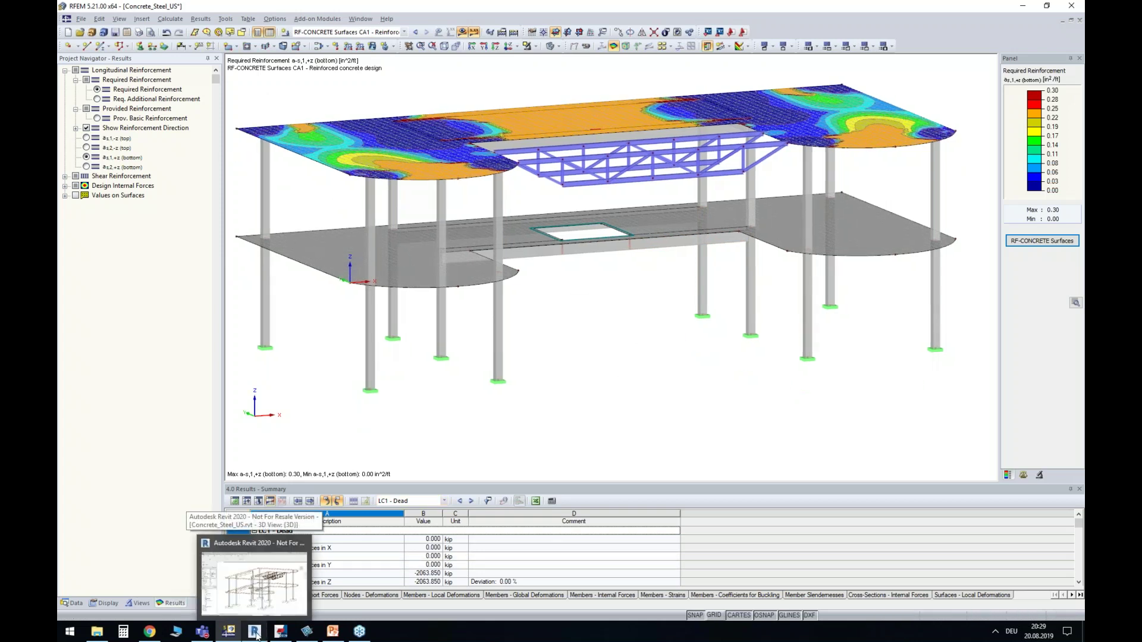
left_click(255, 635)
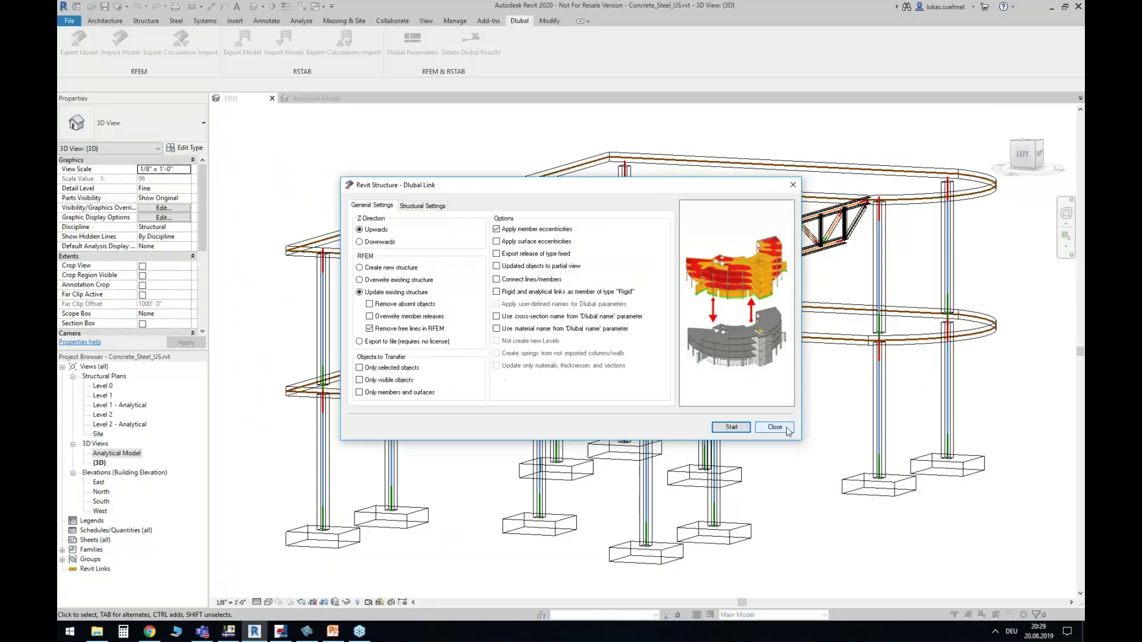
left_click(775, 427)
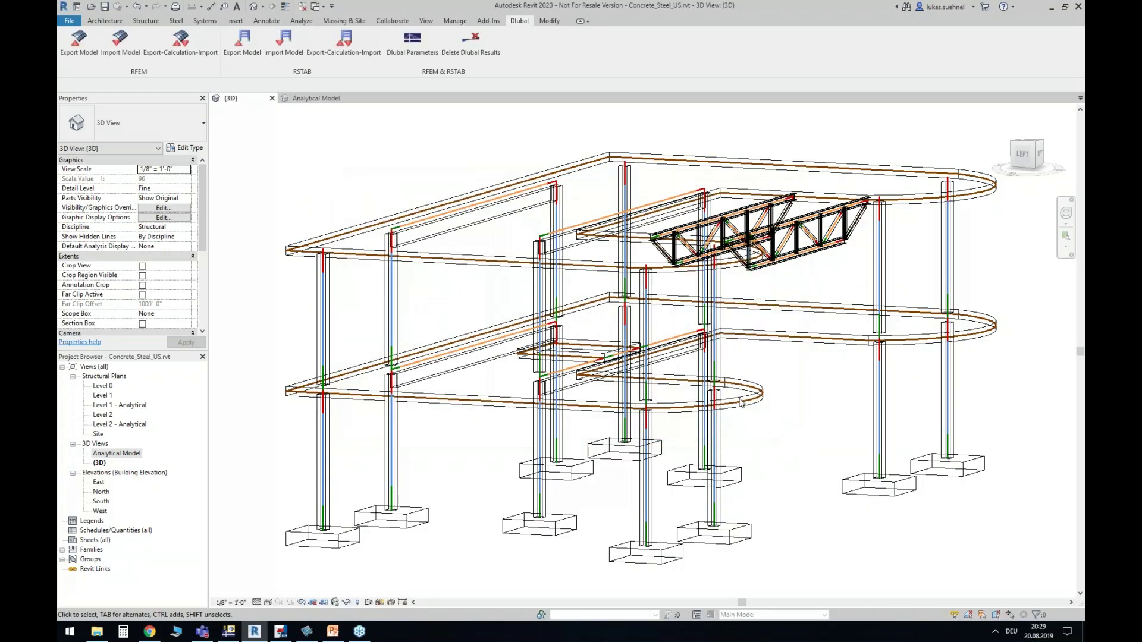
left_click(264, 635)
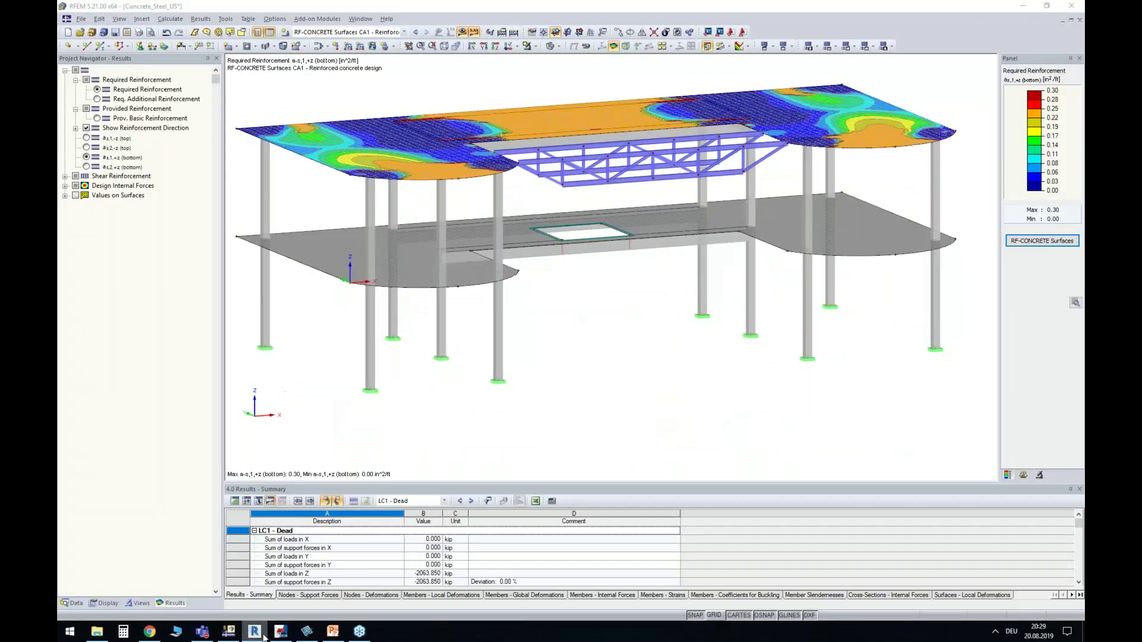
left_click(264, 635)
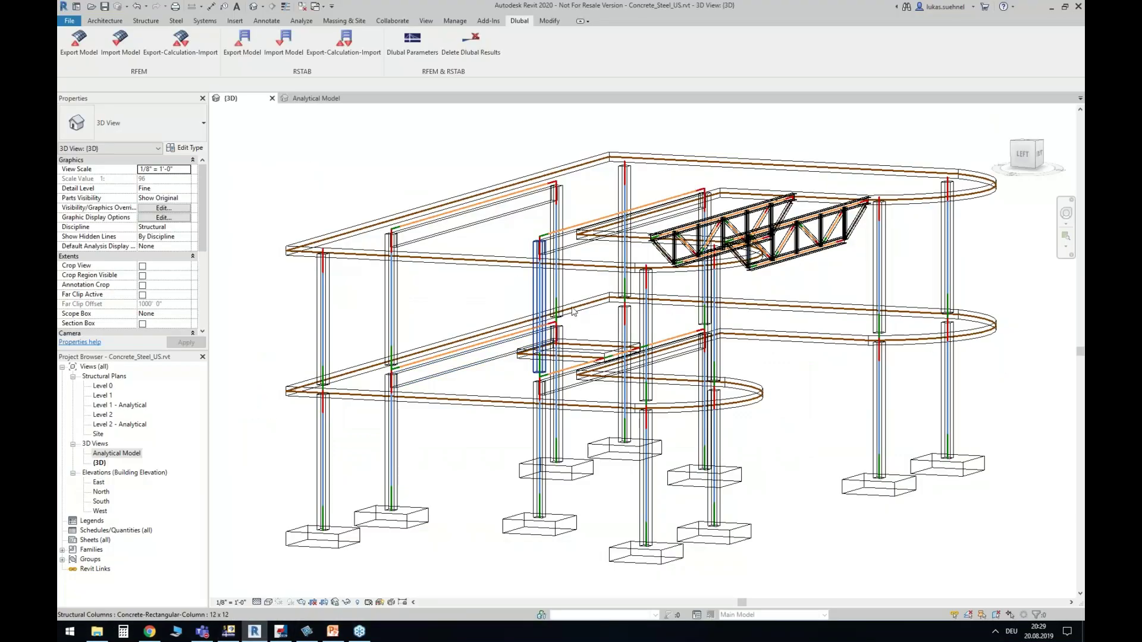
Start importing the RFEM model back into the existing Revit structure
scroll(600, 327, "down", 3)
middle_click_drag(618, 405, 600, 371, "shift")
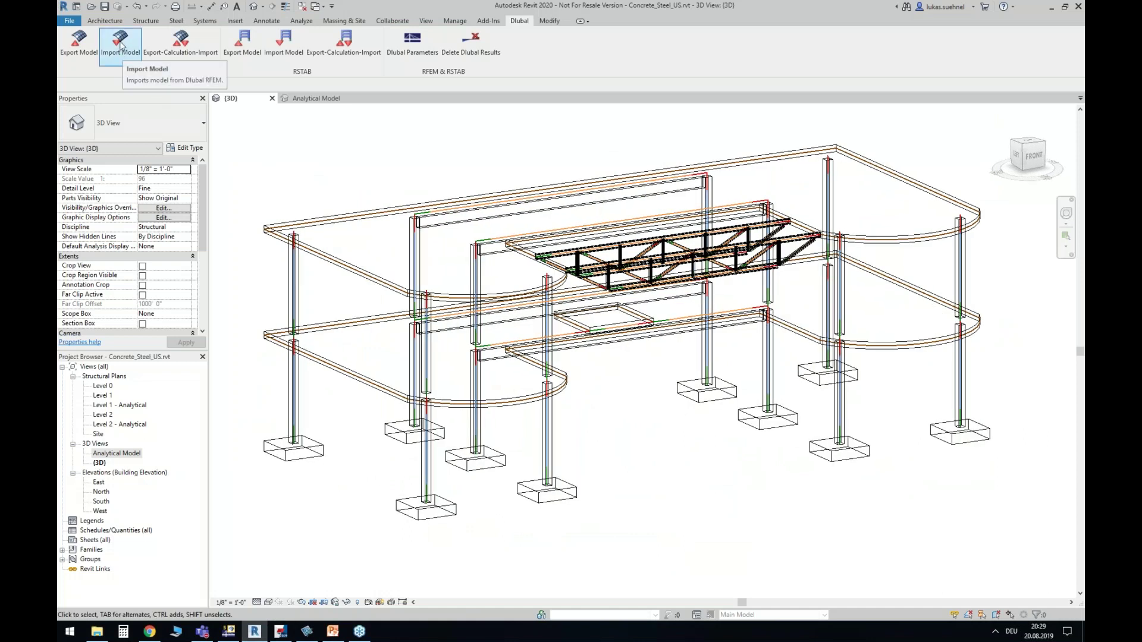
left_click(117, 44)
left_click_drag(409, 190, 431, 178)
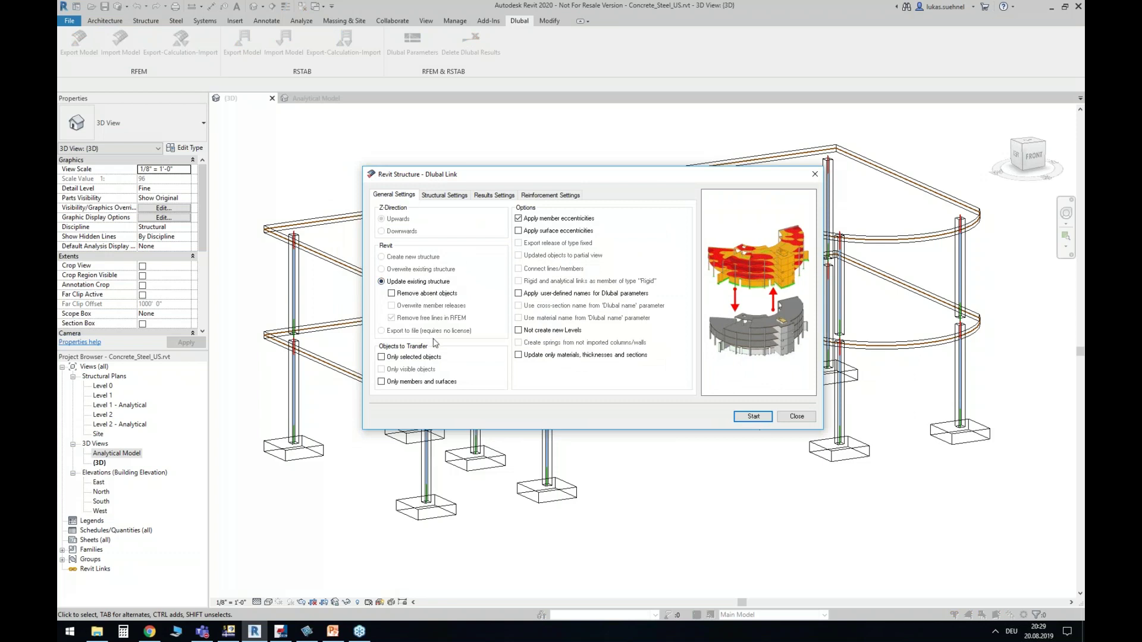
left_click_drag(468, 186, 487, 374)
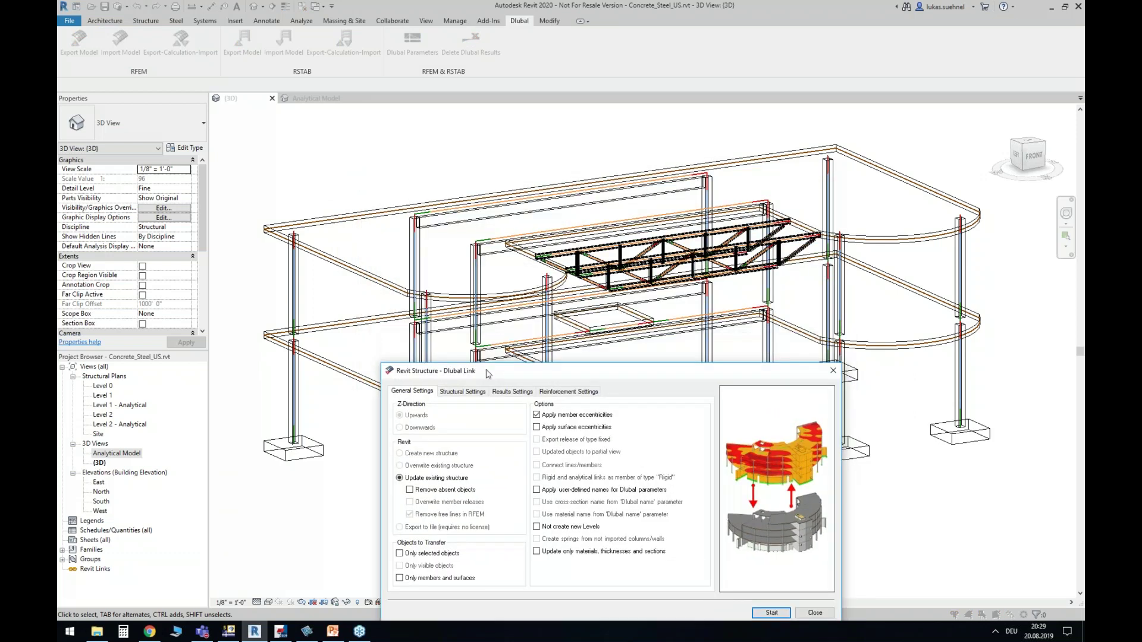
Set the import to apply structural data without loads
left_click(431, 492)
left_click(442, 491)
left_click_drag(534, 374, 540, 312)
left_click(459, 330)
left_click(432, 368)
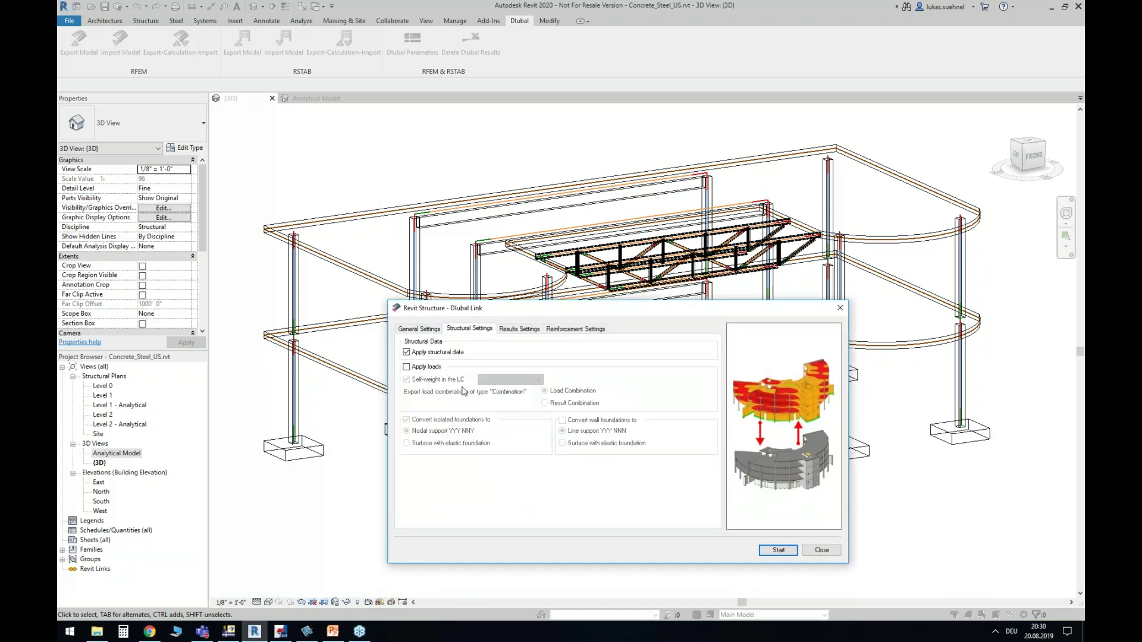
Enable results import with member forces N and the required surface reinforcement as,1 and as,2 for the top and bottom layers
left_click(514, 336)
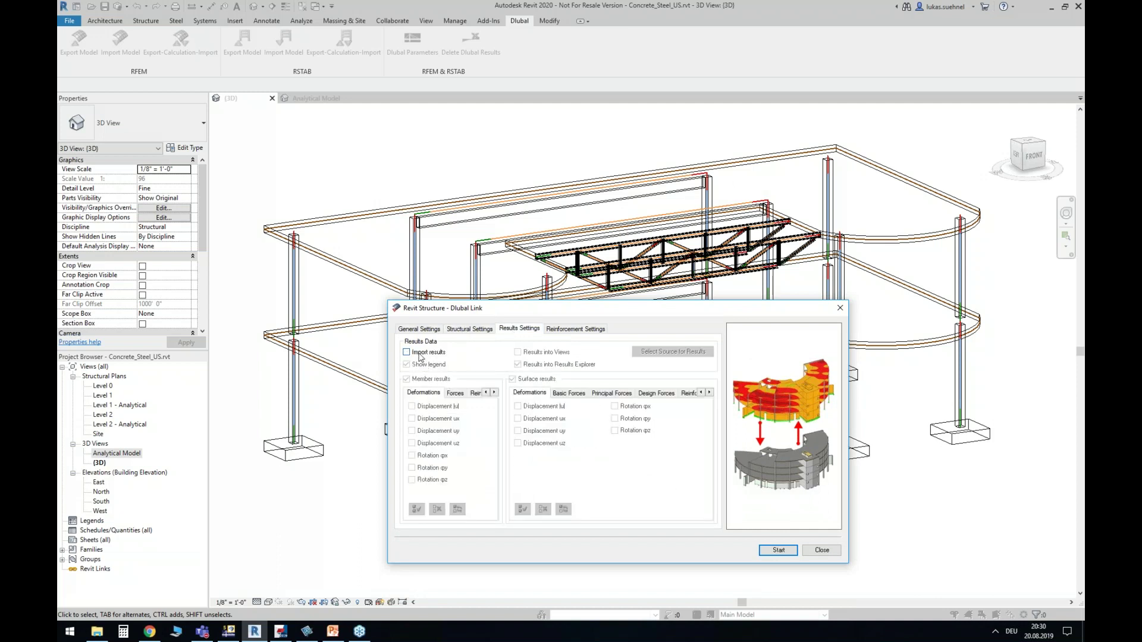
left_click(419, 352)
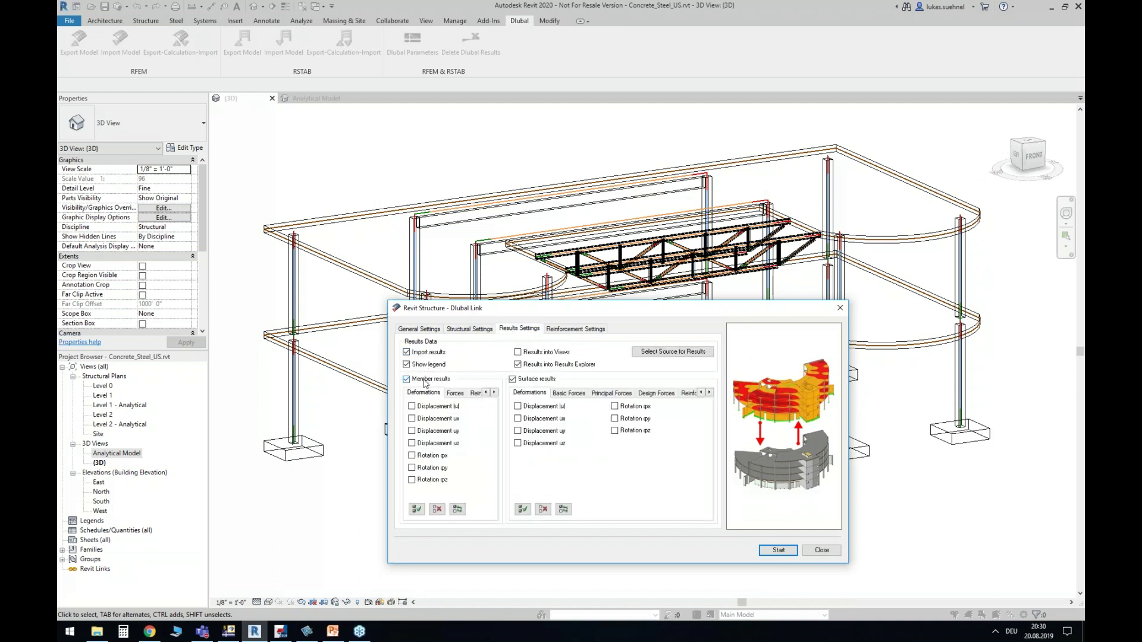
left_click(455, 393)
left_click(423, 407)
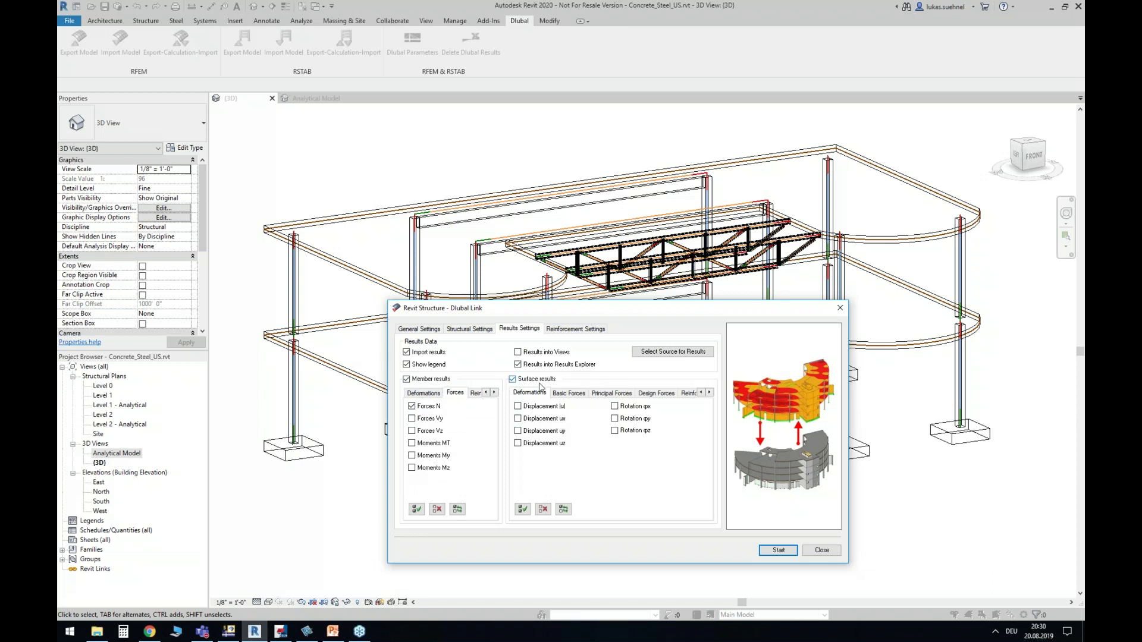
left_click(687, 393)
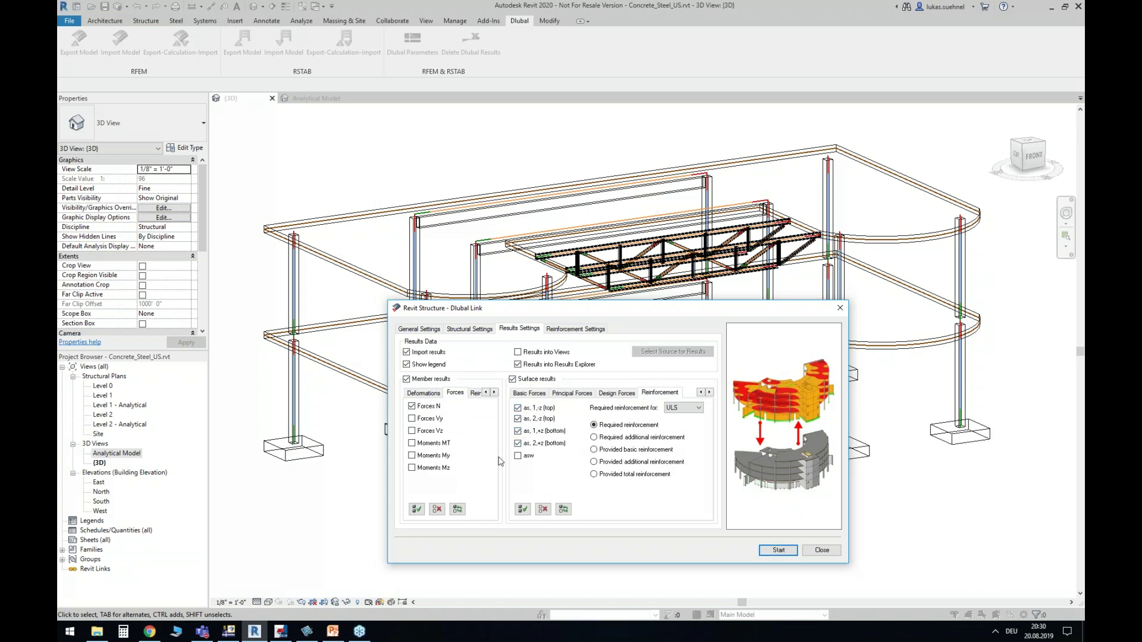
Use LC1 - Dead, LC2 - Live, LC3 - Wind and RF-CONCRETE Surfaces CA1 as the sources for the imported results
left_click(657, 355)
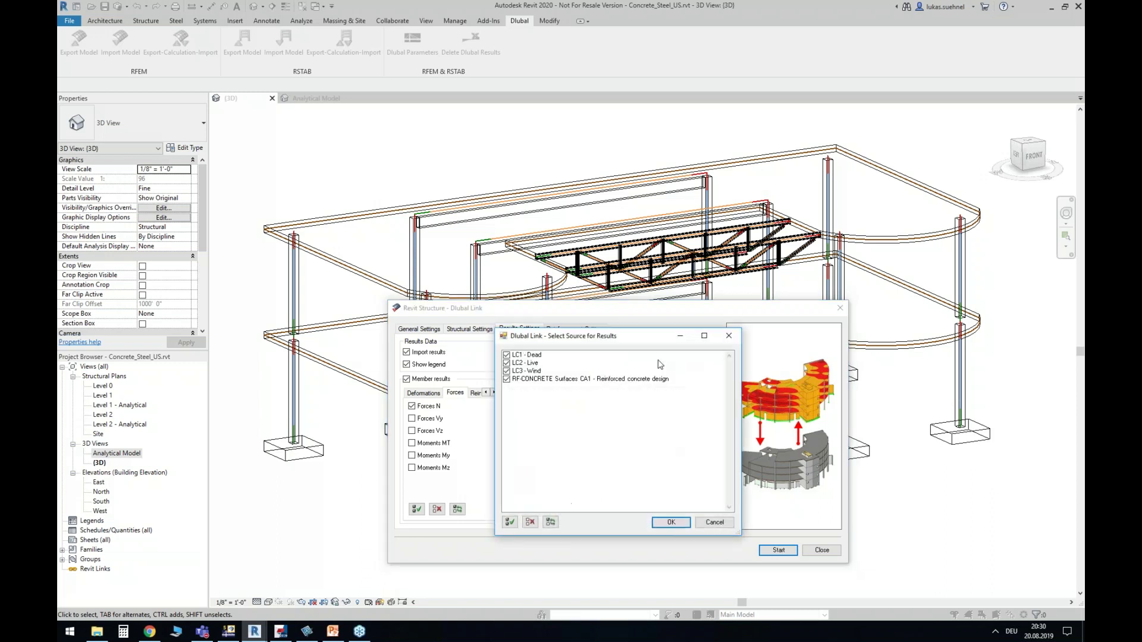
left_click(507, 371)
left_click(506, 363)
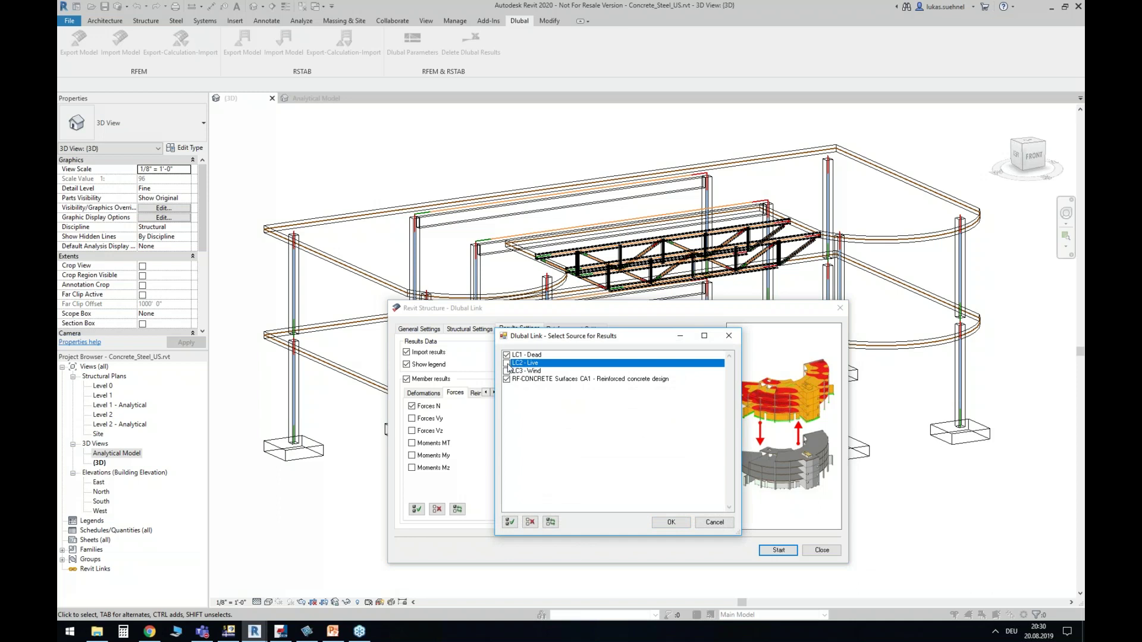
left_click(507, 371)
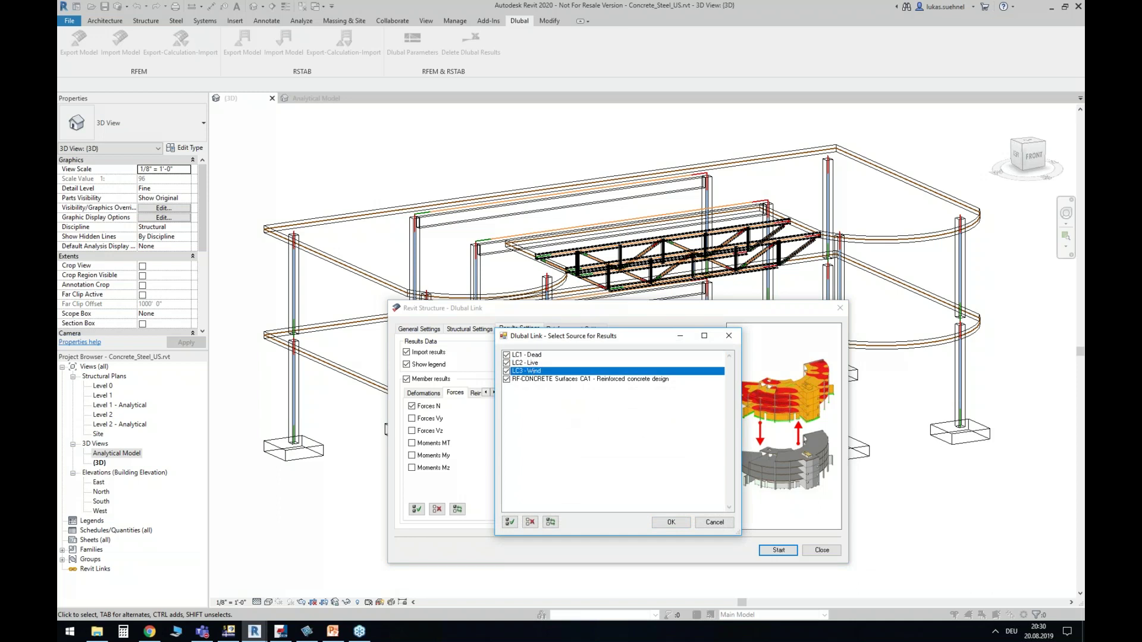
left_click(670, 523)
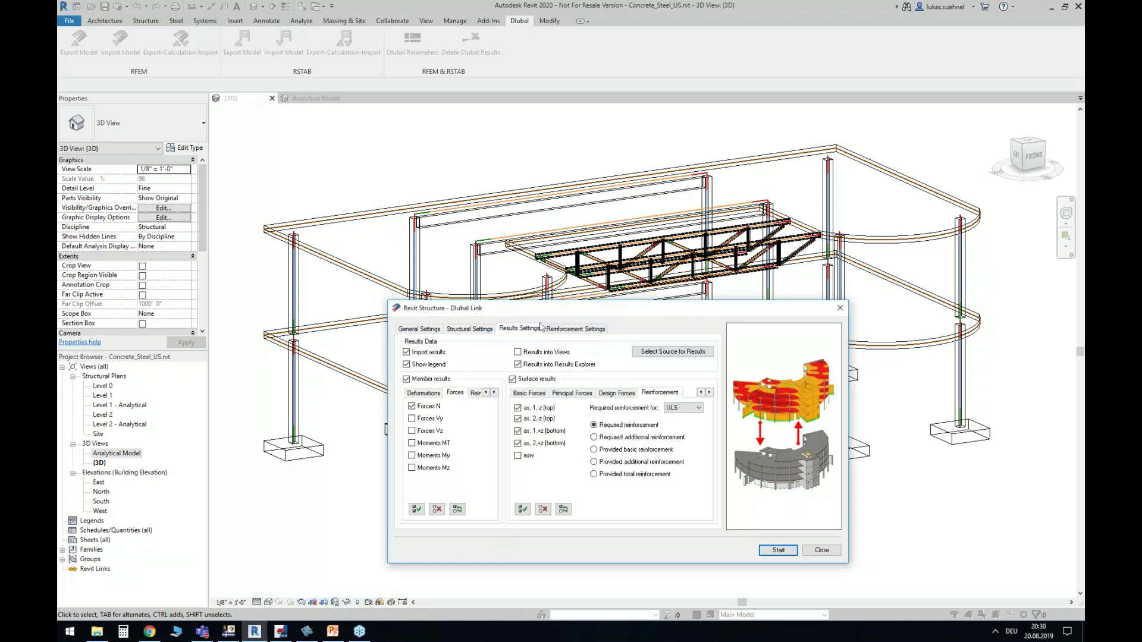
Try the general import option that updates only materials, thicknesses and sections
left_click(438, 328)
left_click_drag(542, 306, 550, 235)
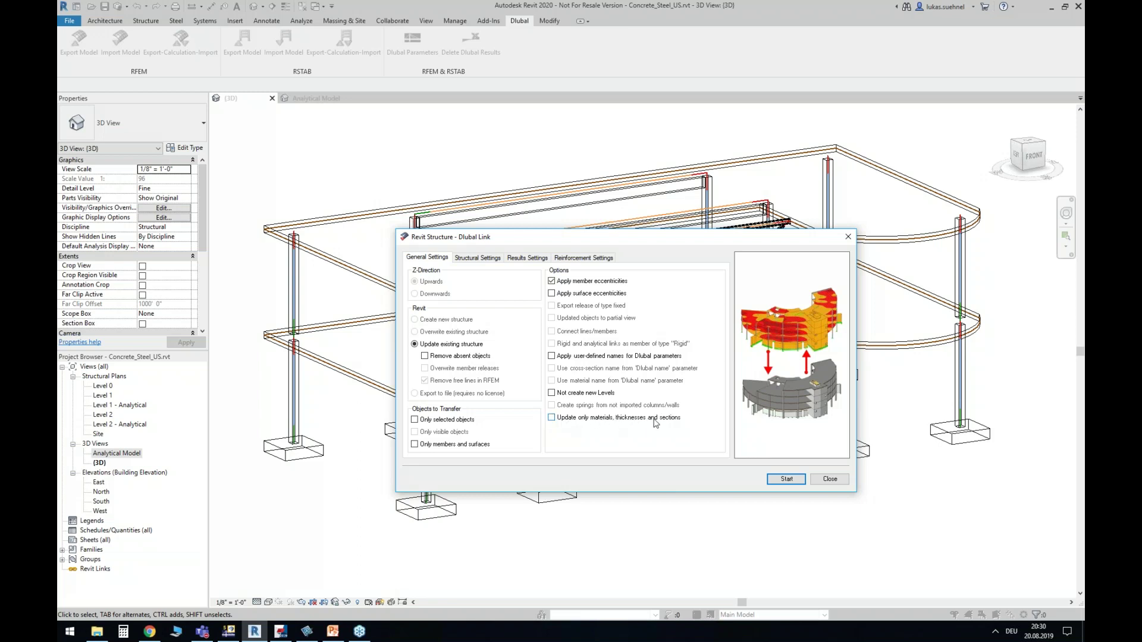
left_click(551, 418)
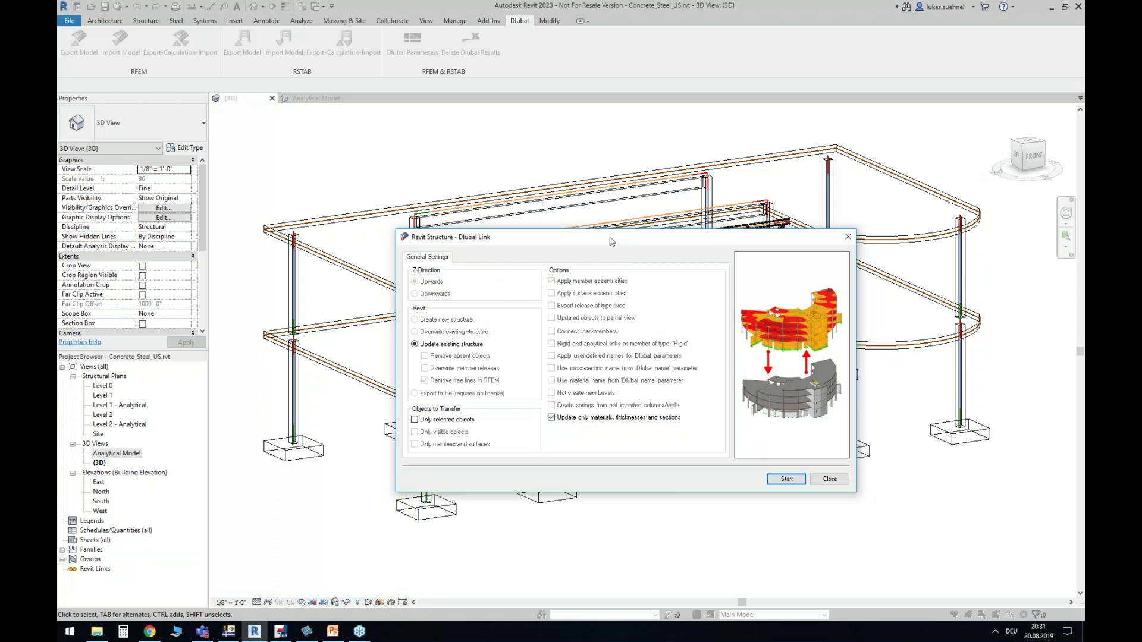
left_click_drag(610, 239, 859, 250)
left_click_drag(763, 249, 723, 358)
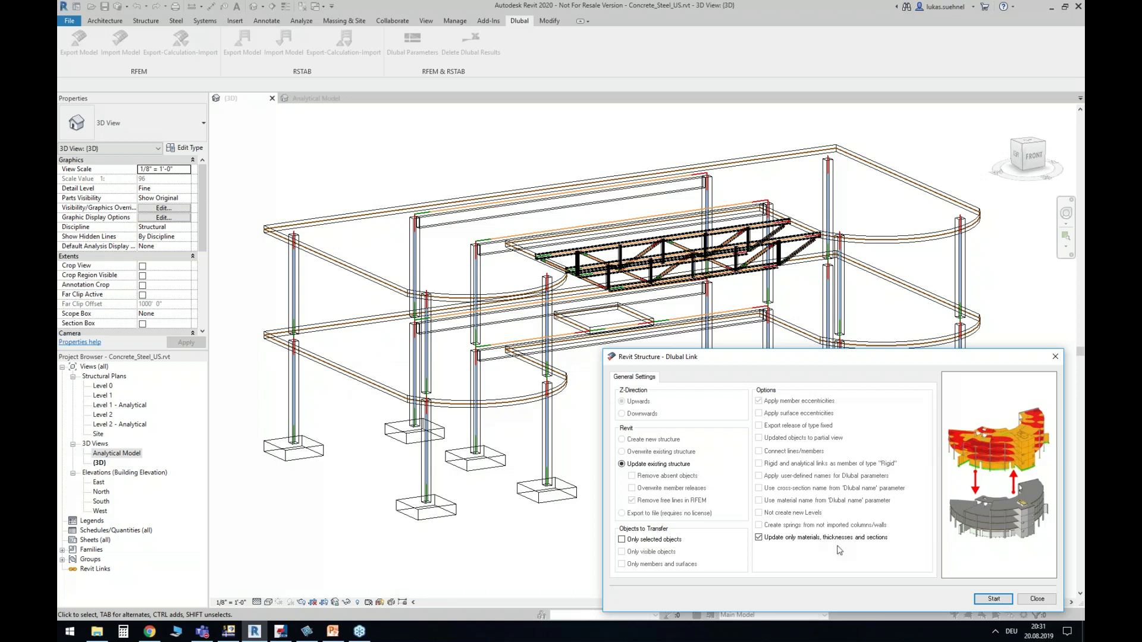
left_click_drag(663, 357, 646, 335)
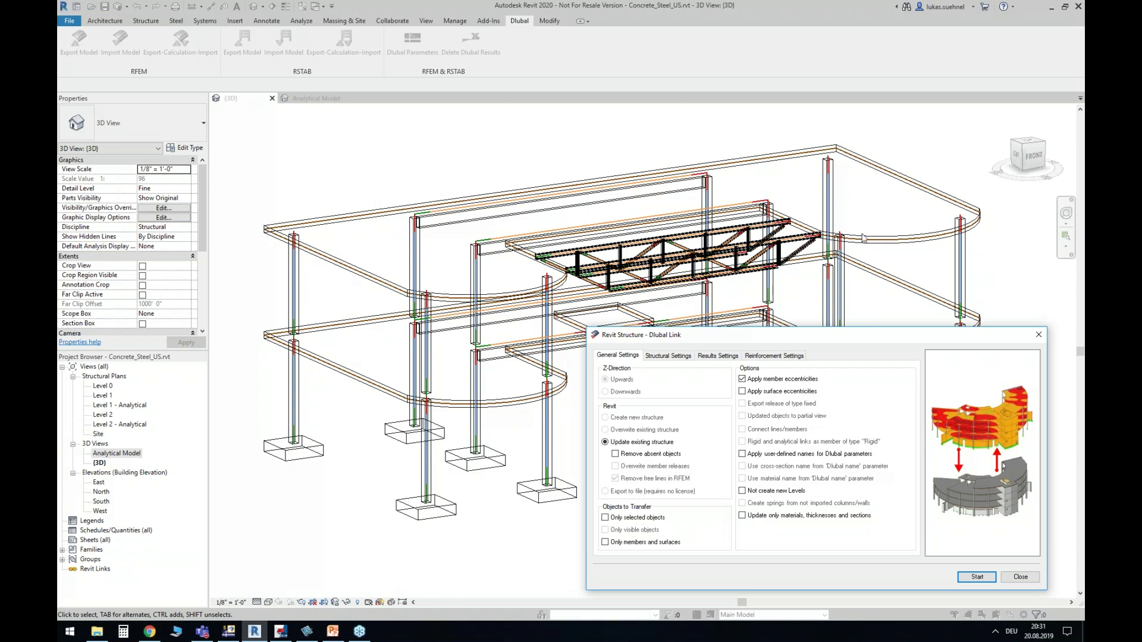
left_click_drag(826, 333, 792, 256)
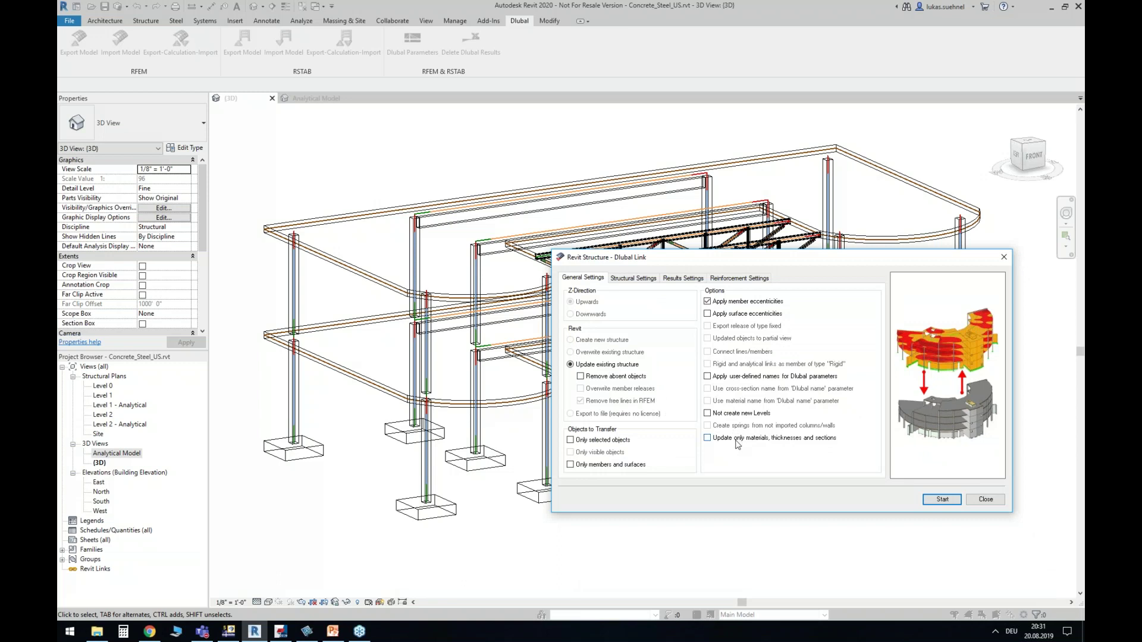
left_click(717, 440)
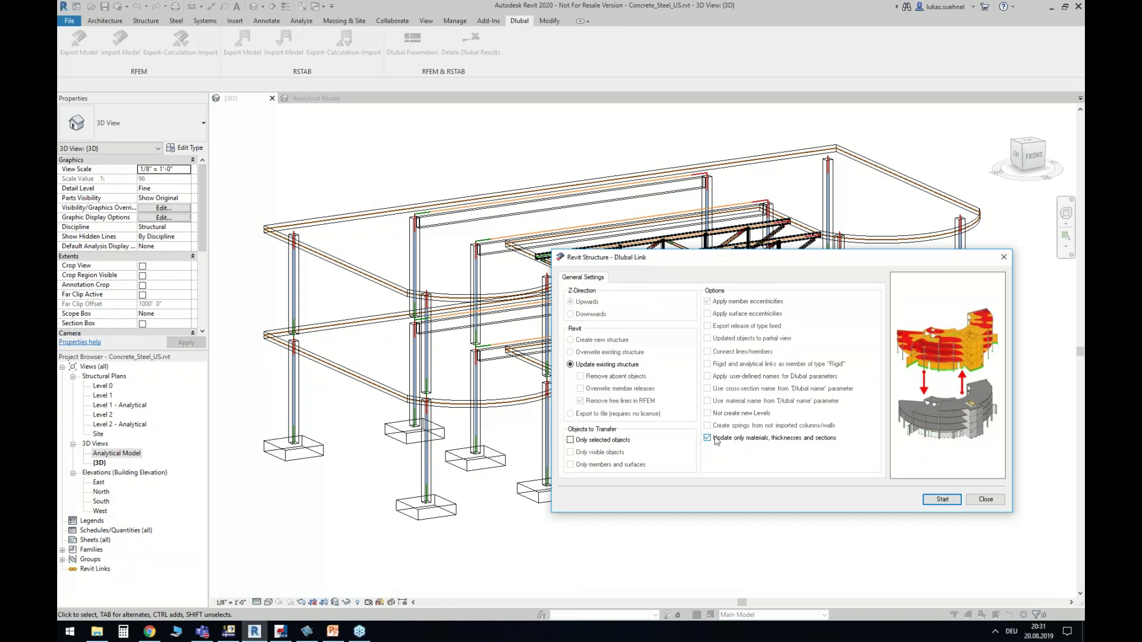
left_click(726, 439)
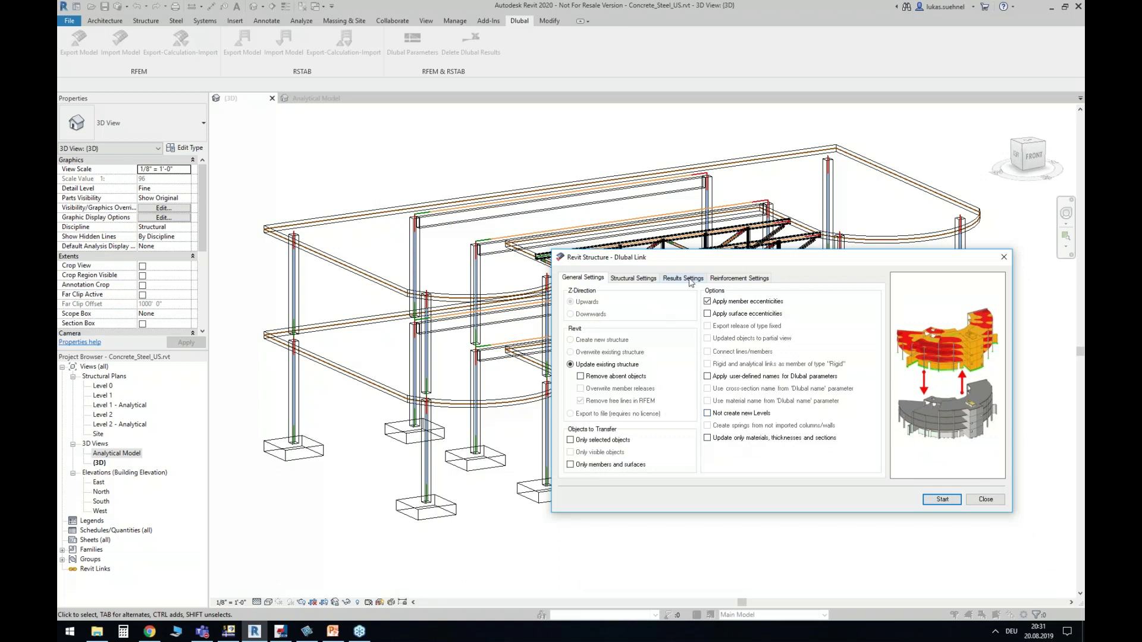
Run the import from RFEM with the existing structure being updated and close the import log
left_click_drag(803, 259, 784, 211)
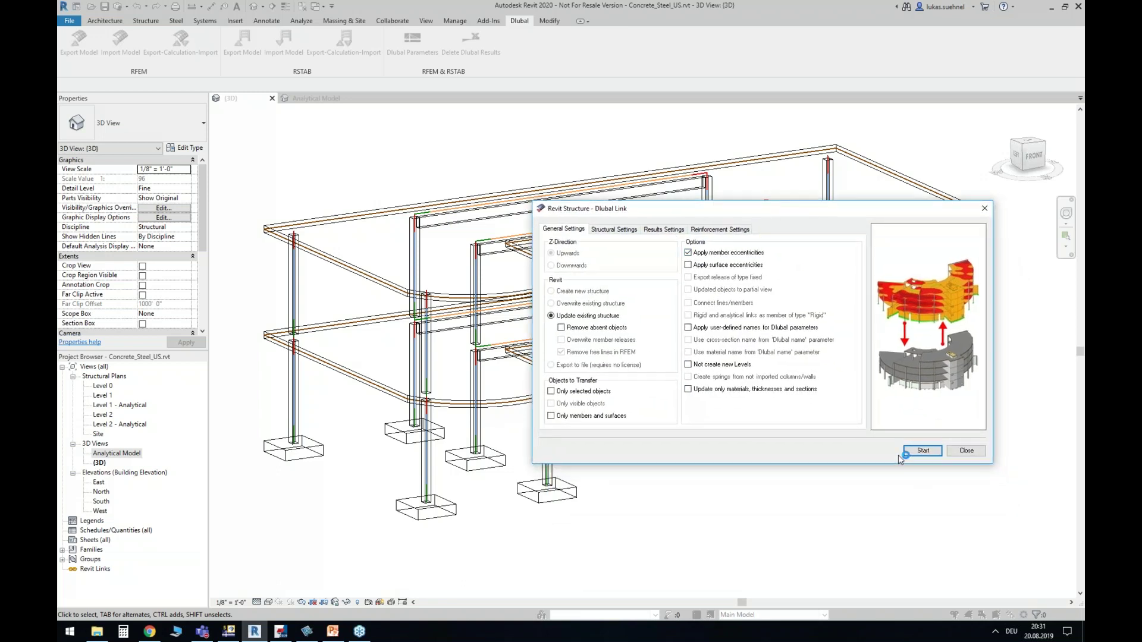
left_click(922, 450)
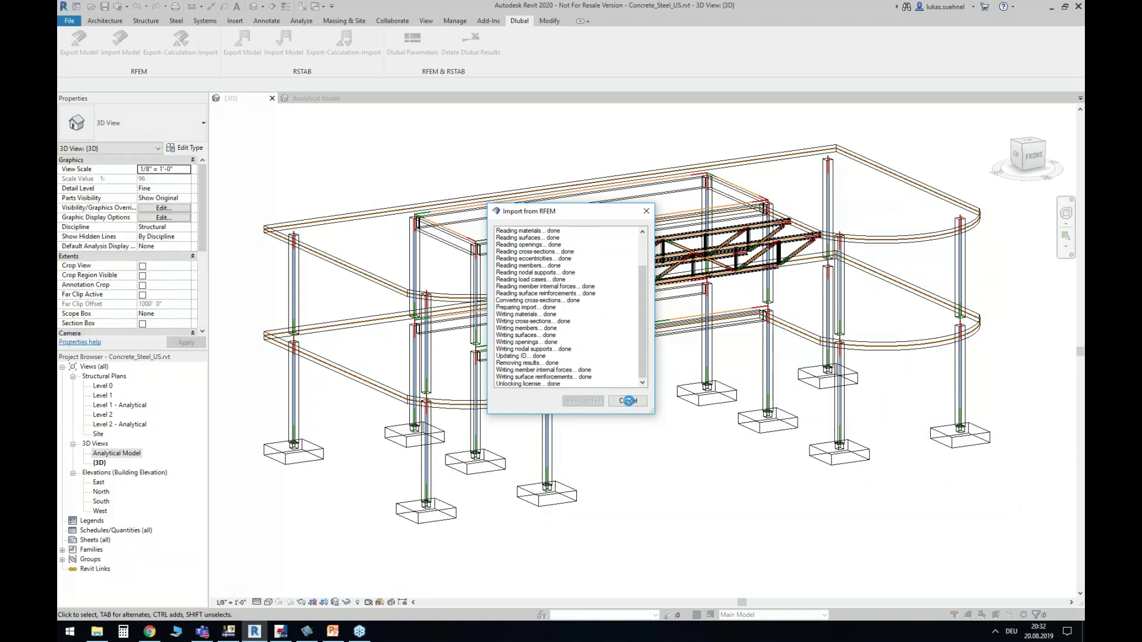
left_click(628, 401)
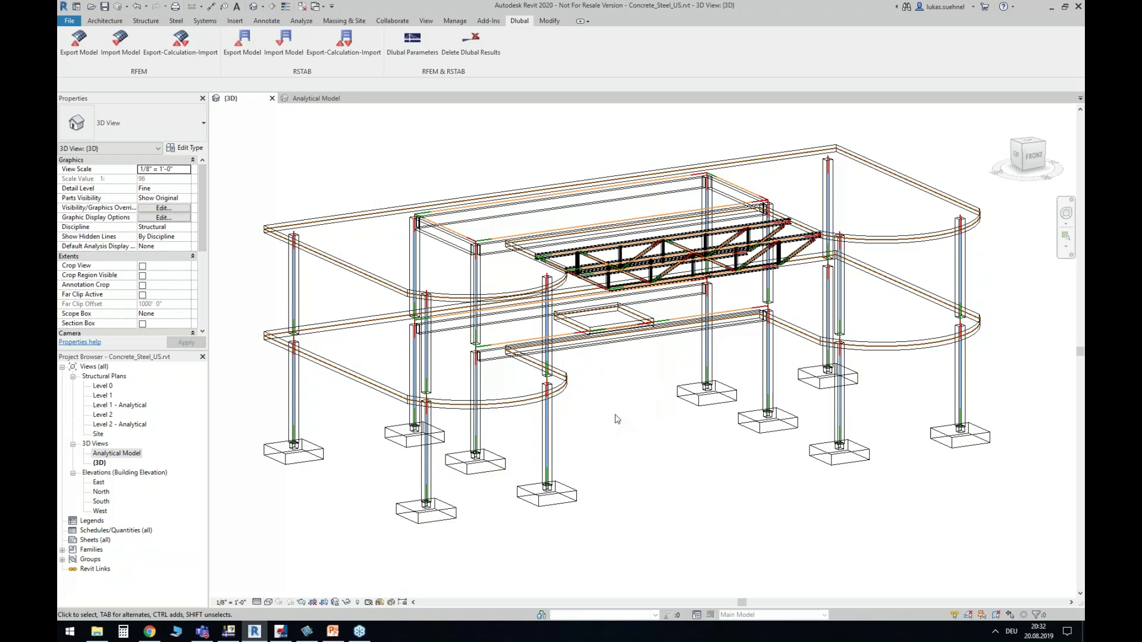
Display the imported building in the 3D view with the Shaded visual style
scroll(643, 374, "down", 2)
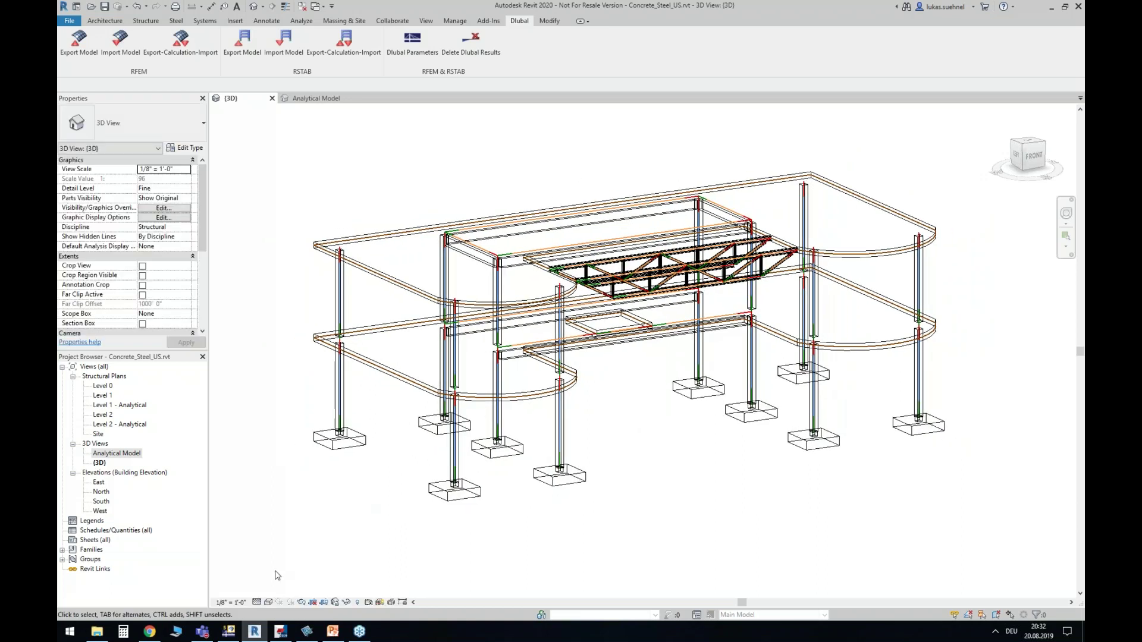
left_click(267, 602)
left_click(297, 558)
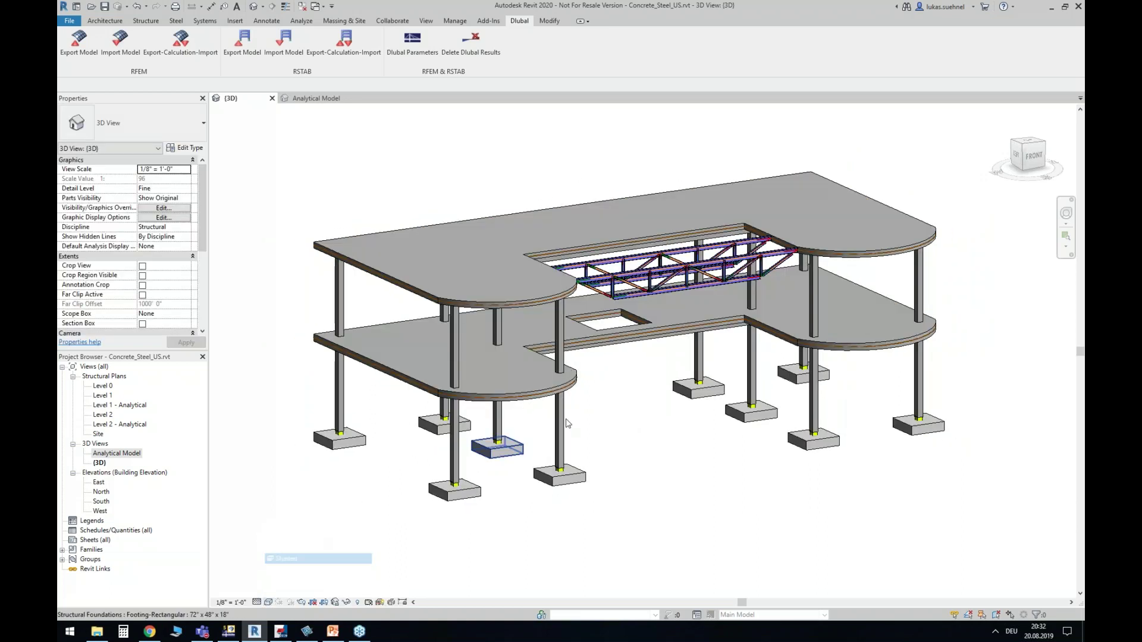
Inspect the lower floor slab's type properties and close them without changes
scroll(653, 439, "down", 2)
mouse_move(688, 401)
middle_mouse_down("shift")
mouse_move(652, 390)
mouse_move(664, 380)
mouse_move(695, 395)
middle_mouse_up("shift")
scroll(493, 397, "up", 5)
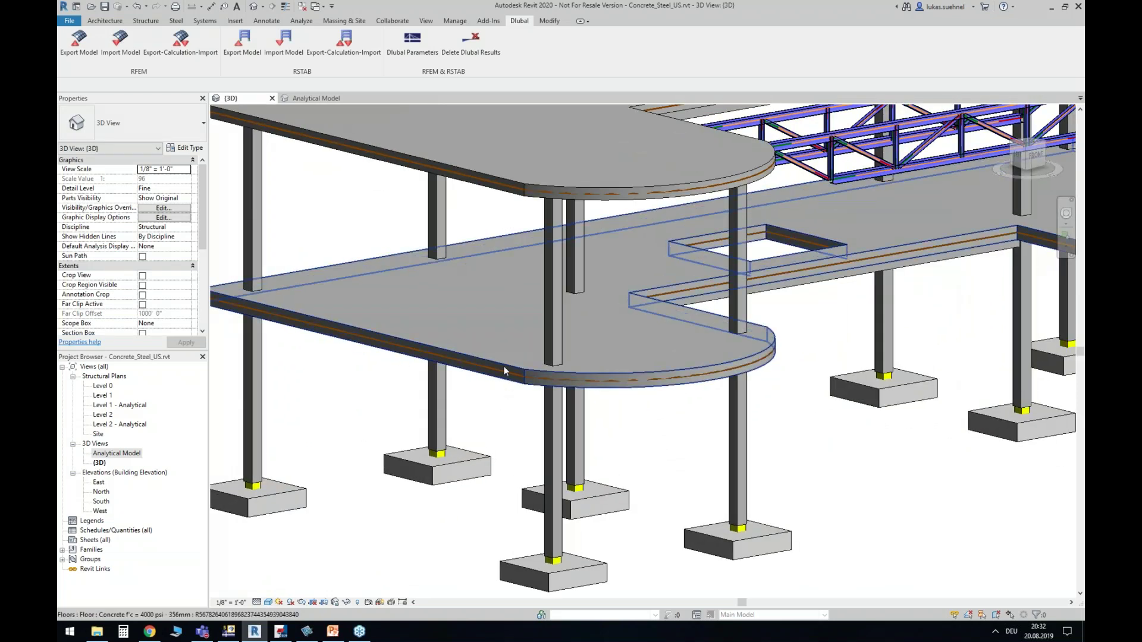
left_click(185, 148)
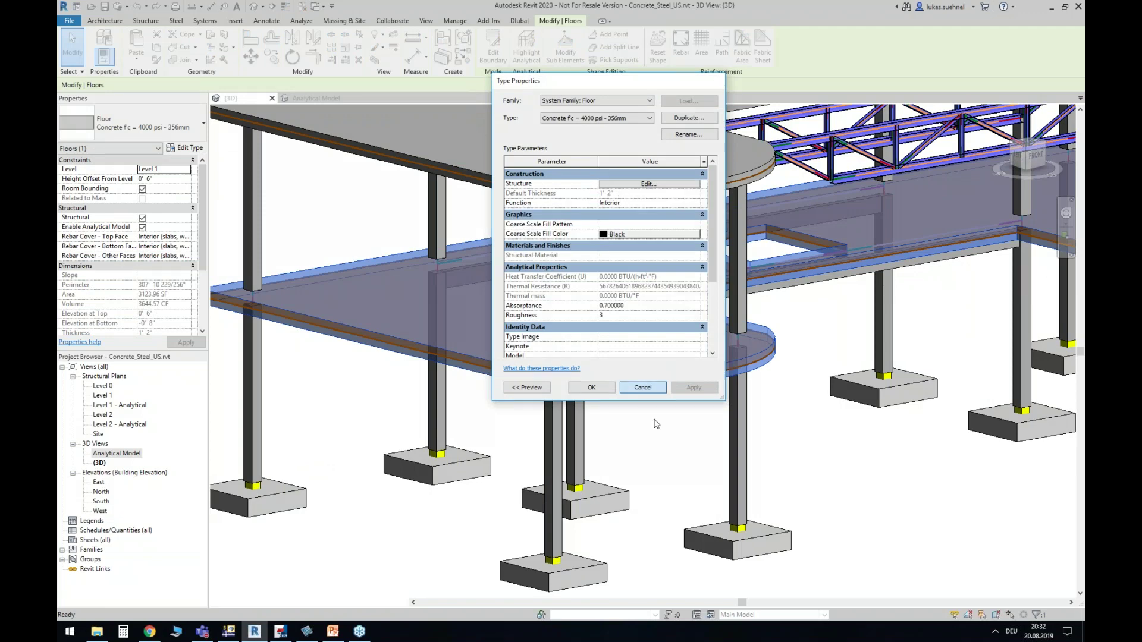
left_click(645, 389)
left_click(643, 459)
Select the top chord of the rear steel truss at the upper slab and check its section type and properties
scroll(645, 446, "down", 2)
middle_click_drag(797, 397, 669, 413, "shift")
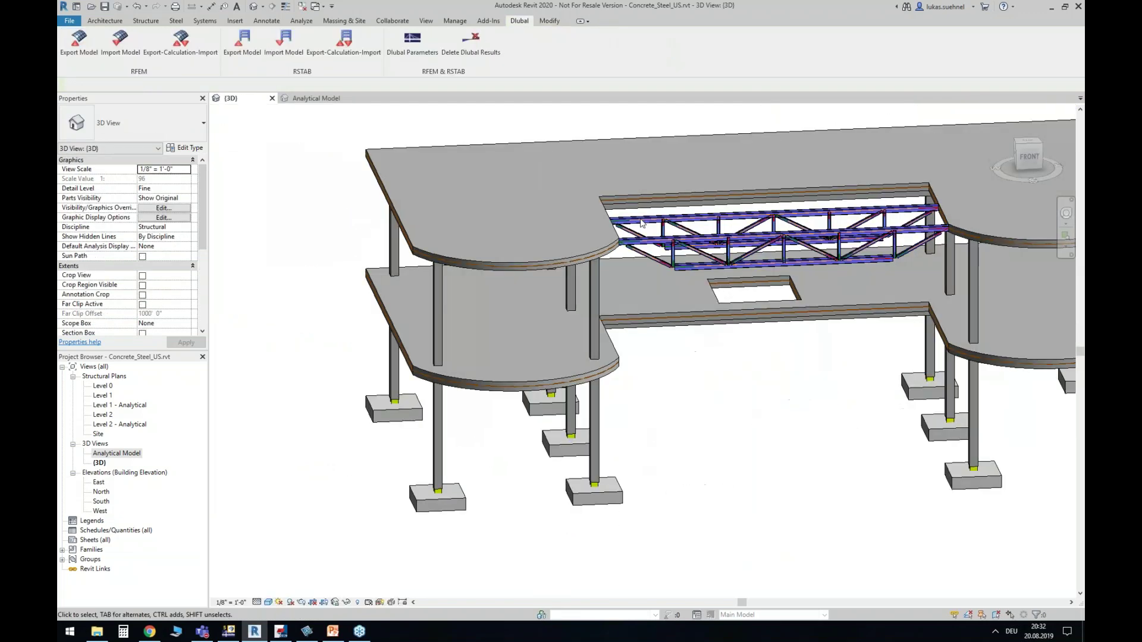
scroll(649, 213, "up", 3)
scroll(648, 230, "up", 2)
left_click(649, 231)
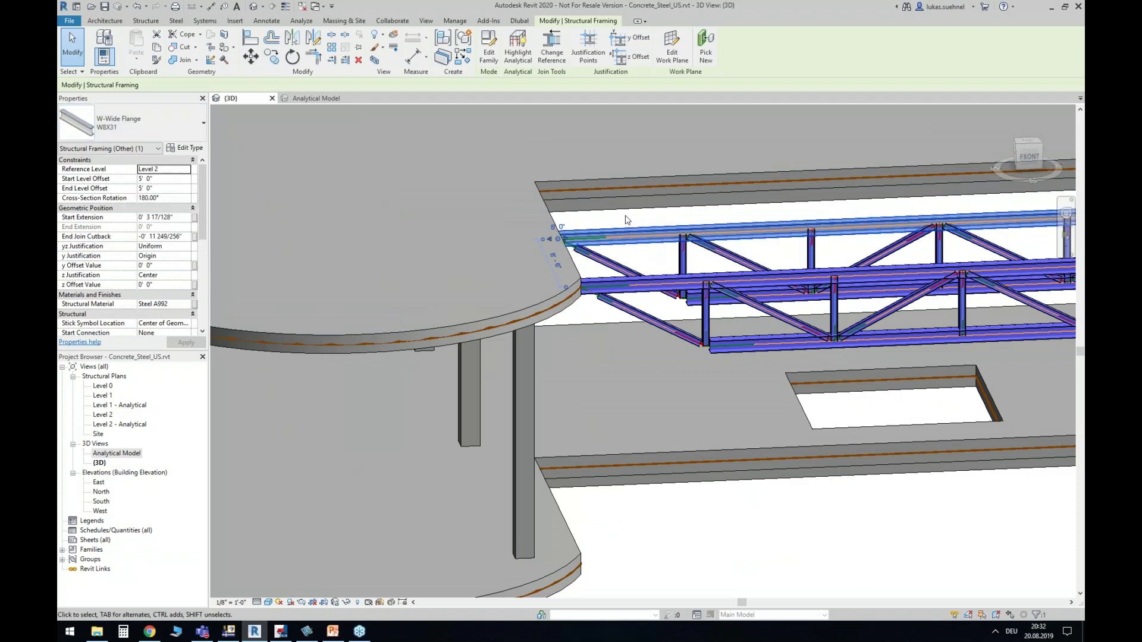
scroll(626, 220, "down", 3)
left_click(707, 456)
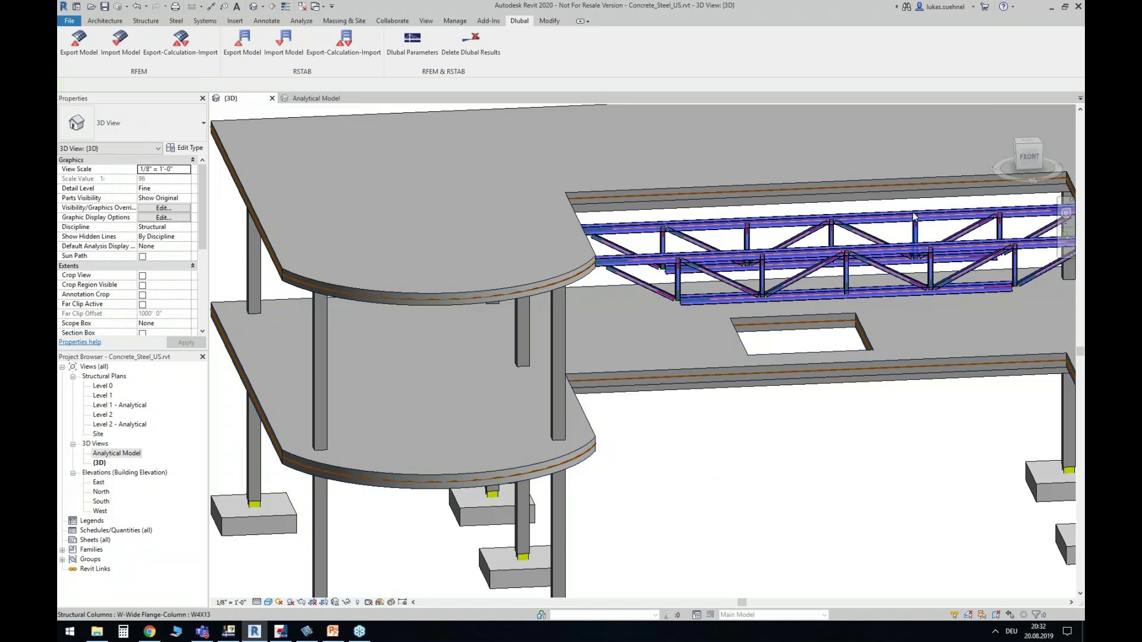
Examine the rectangular concrete beams beneath the upper slab from below and check the properties of individual beams
scroll(821, 256, "down", 2)
middle_click_drag(758, 431, 897, 310, "shift")
scroll(698, 234, "up", 3)
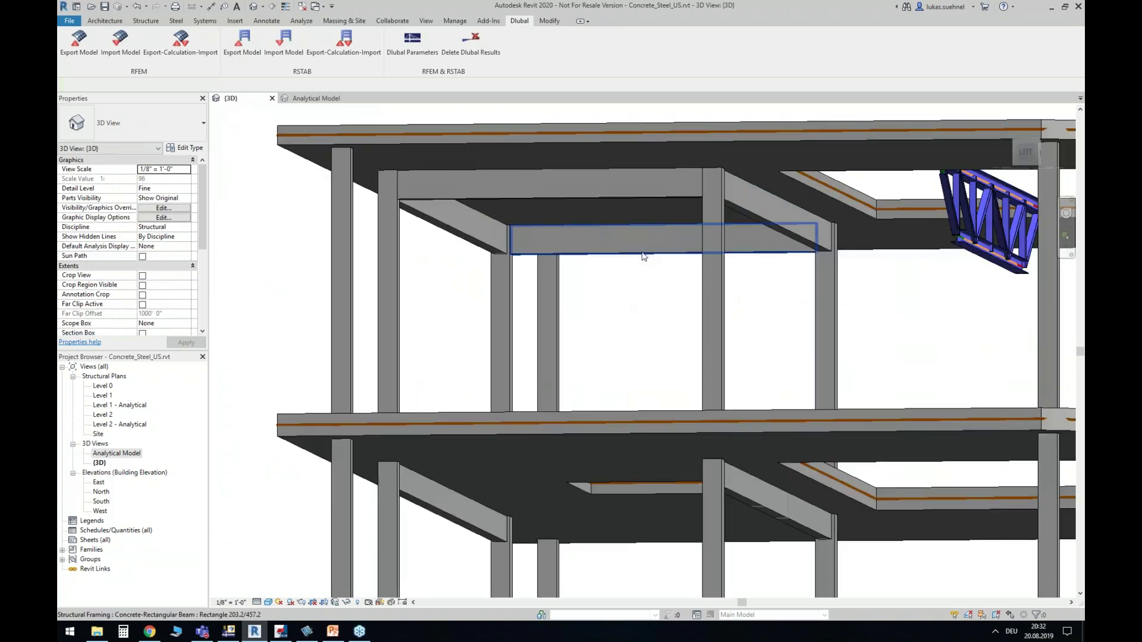
left_click(619, 236)
key("Escape")
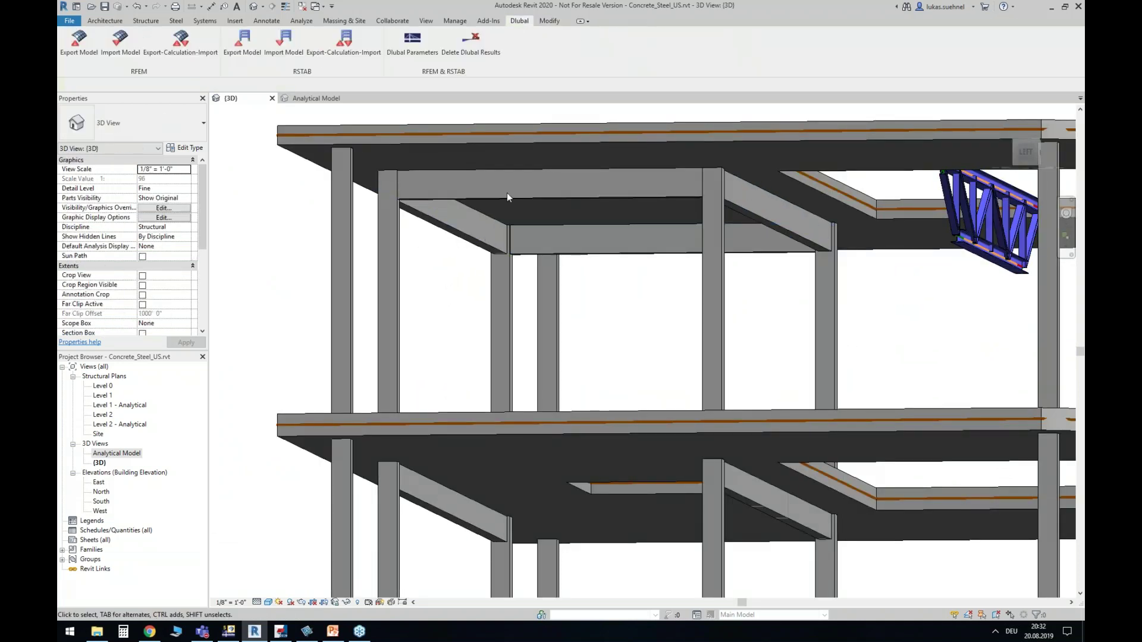
left_click(534, 239)
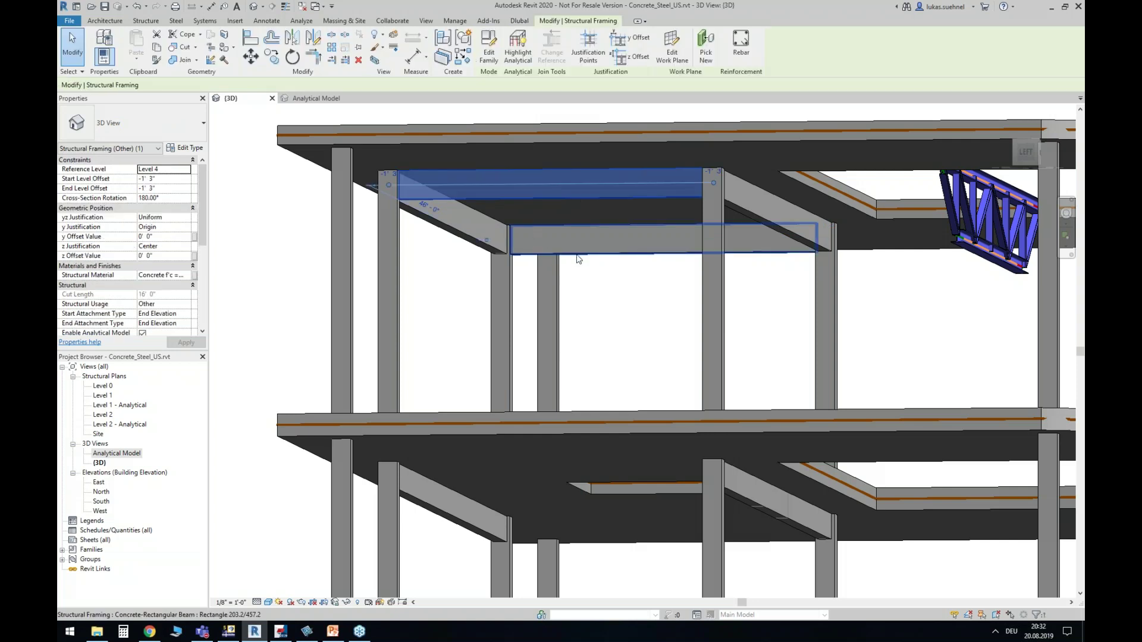
left_click(576, 254)
left_click(610, 309)
middle_click_drag(619, 306, 503, 268, "shift")
middle_click_drag(771, 423, 684, 453, "shift")
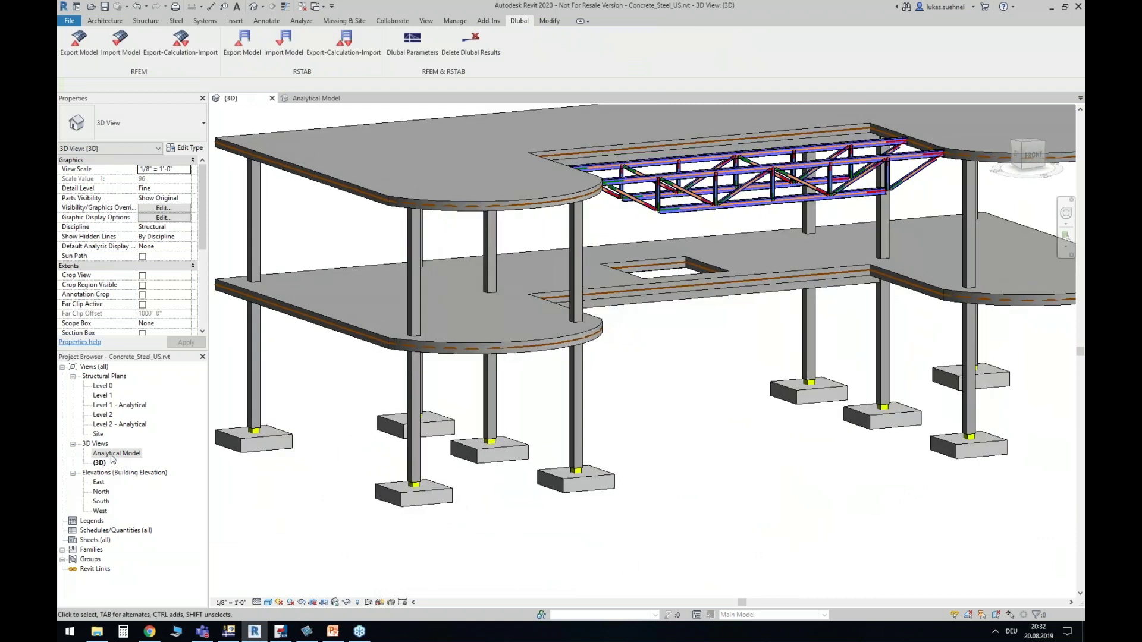
Show the Analytical Model view and inspect the boundary condition at the base of a front corner column
left_click(323, 99)
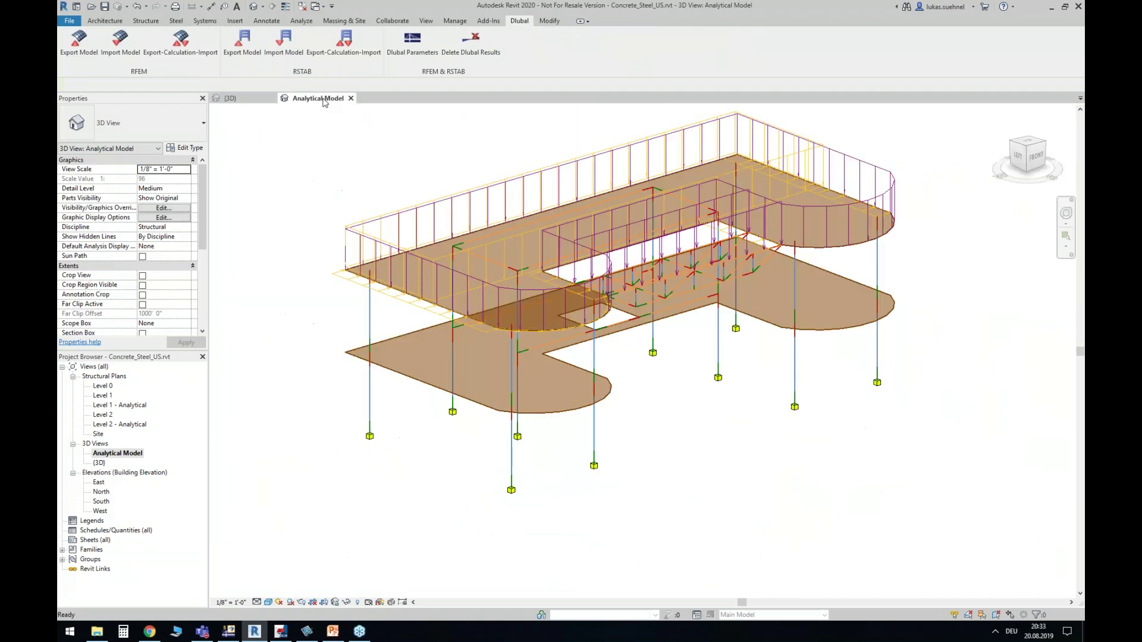
middle_click_drag(506, 479, 444, 462, "shift")
scroll(432, 457, "up", 3)
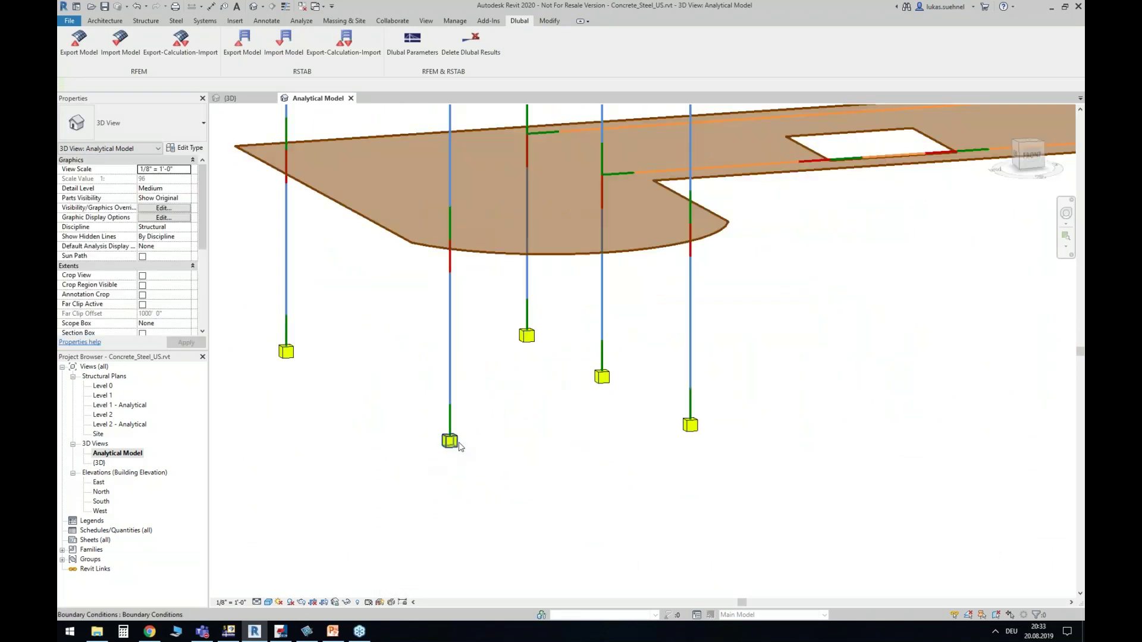
left_click(450, 440)
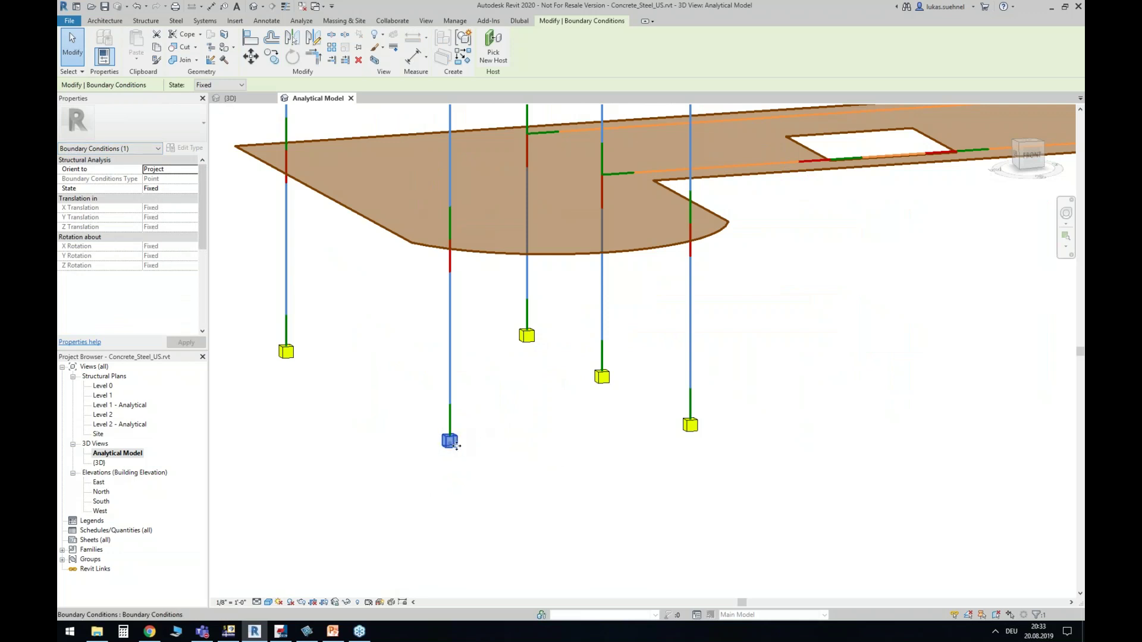
scroll(458, 473, "down", 3)
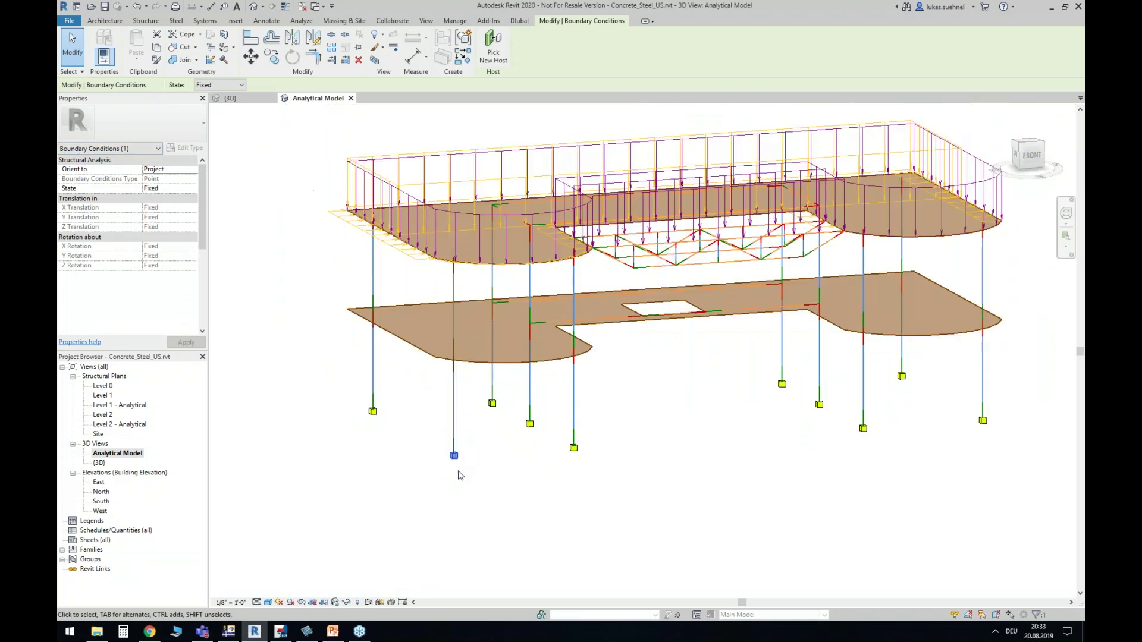
left_click(701, 396)
middle_click_drag(699, 396, 612, 417, "shift")
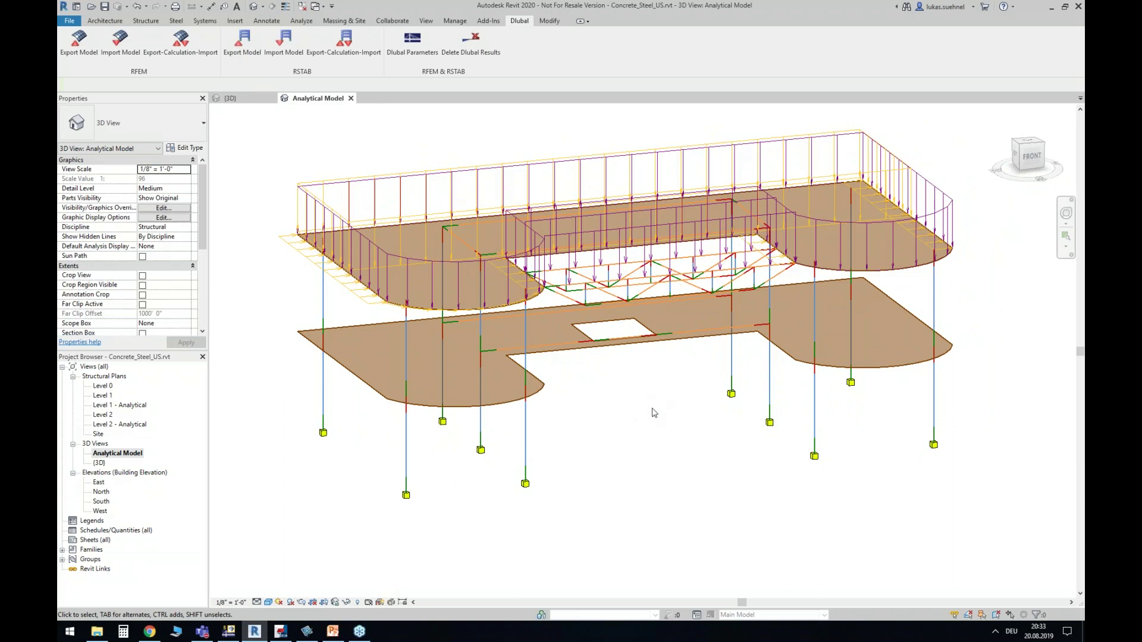
Hide the structural loads in the Analytical Model view through its Visibility/Graphic Overrides for analytical model categories
key("v")
key("g")
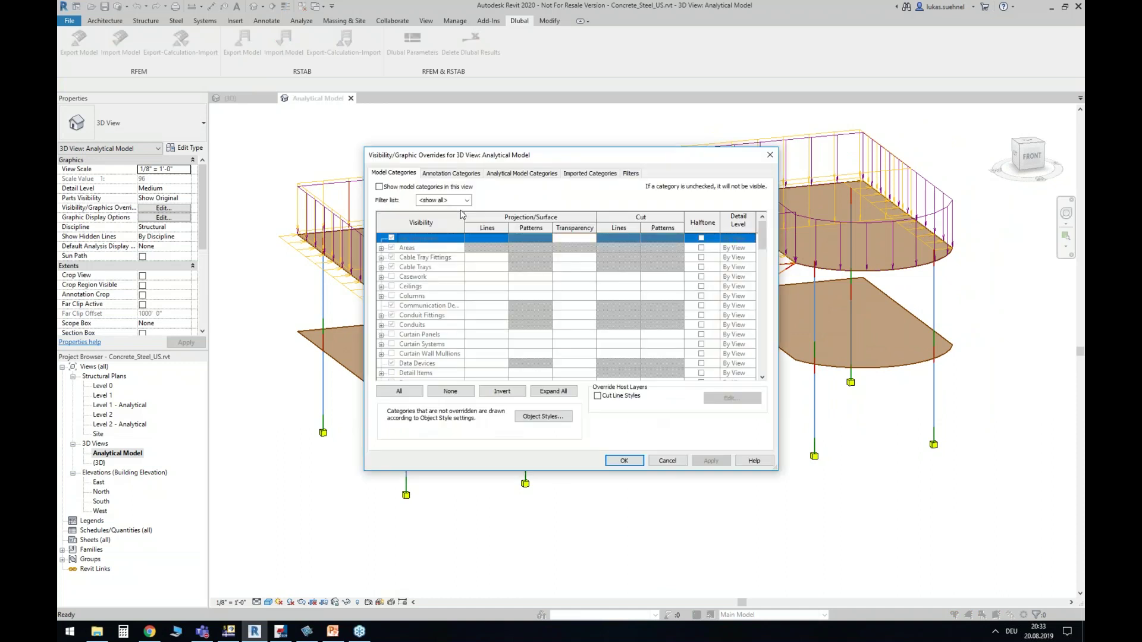
left_click(450, 173)
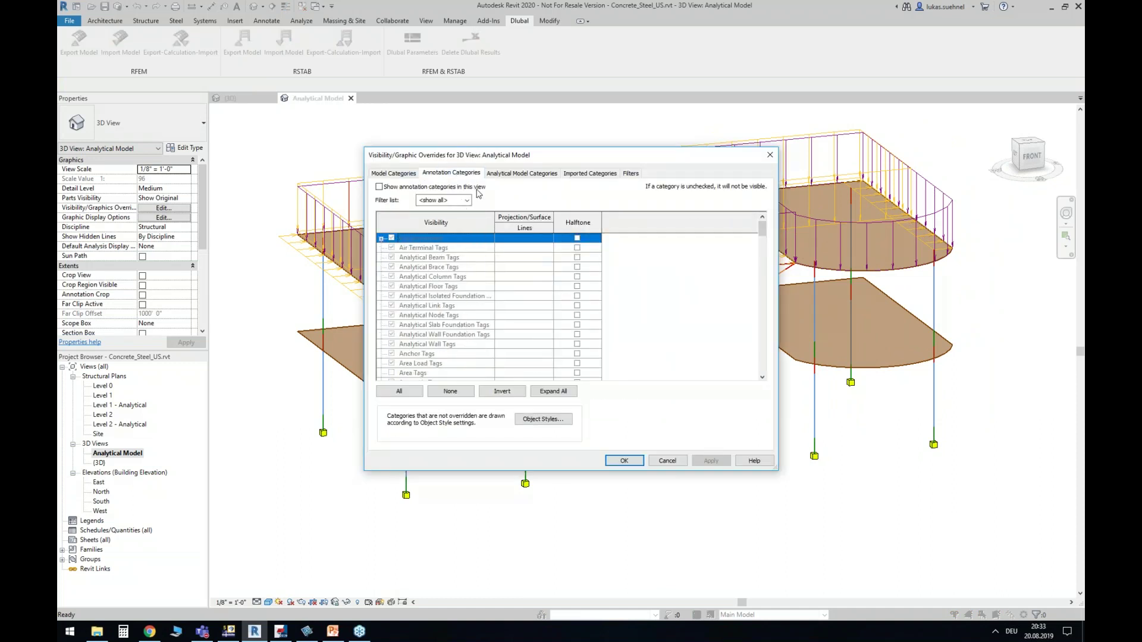
left_click(518, 173)
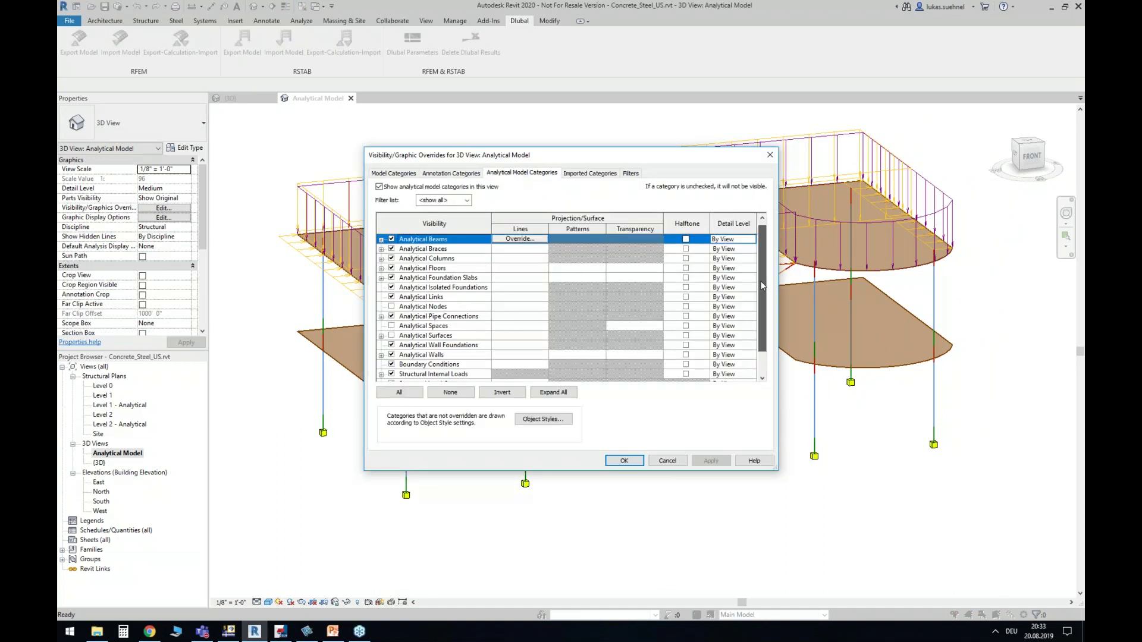
scroll(764, 264, "down", 1)
left_click(391, 364)
left_click(699, 465)
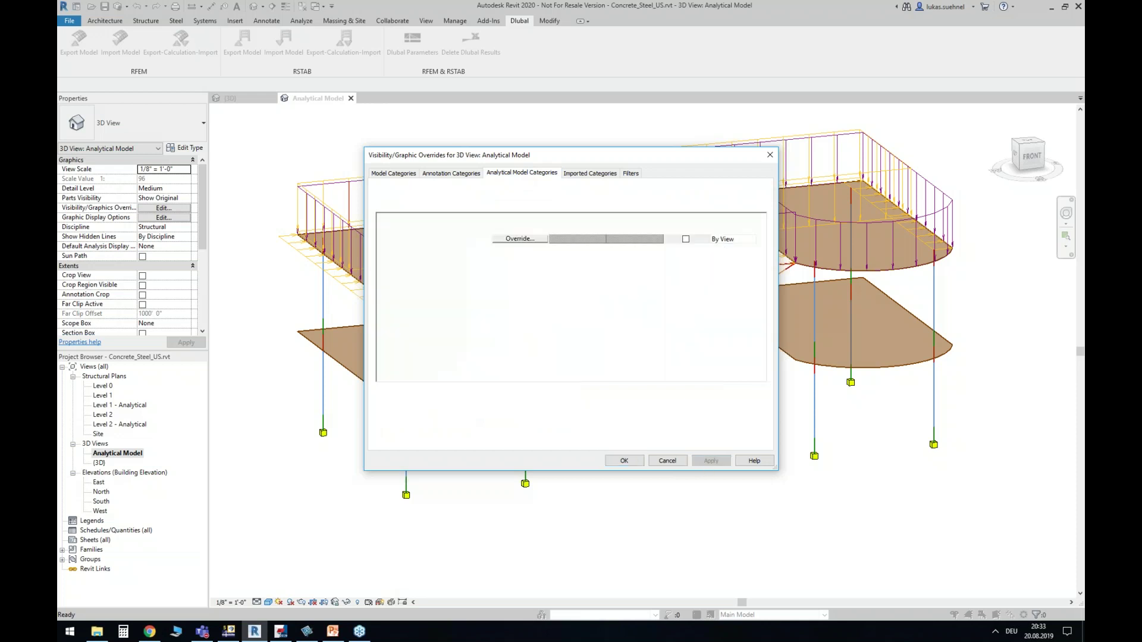
left_click(630, 462)
middle_click_drag(647, 465, 633, 503)
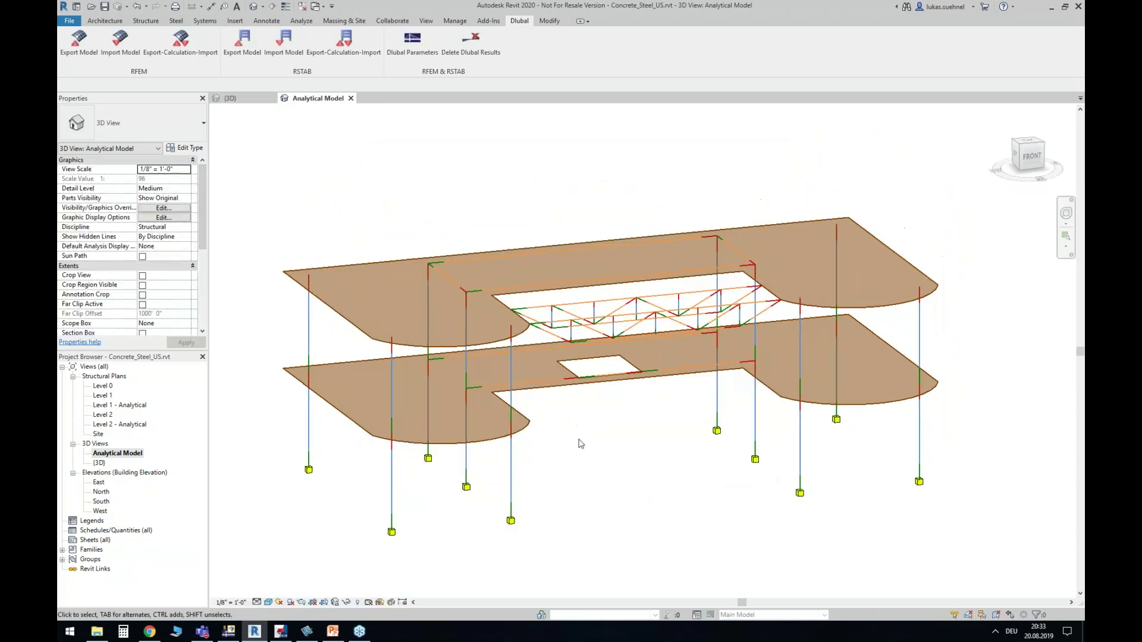
Open the Results Explorer and choose the RFEM analysis with the Dead load case
left_click(300, 21)
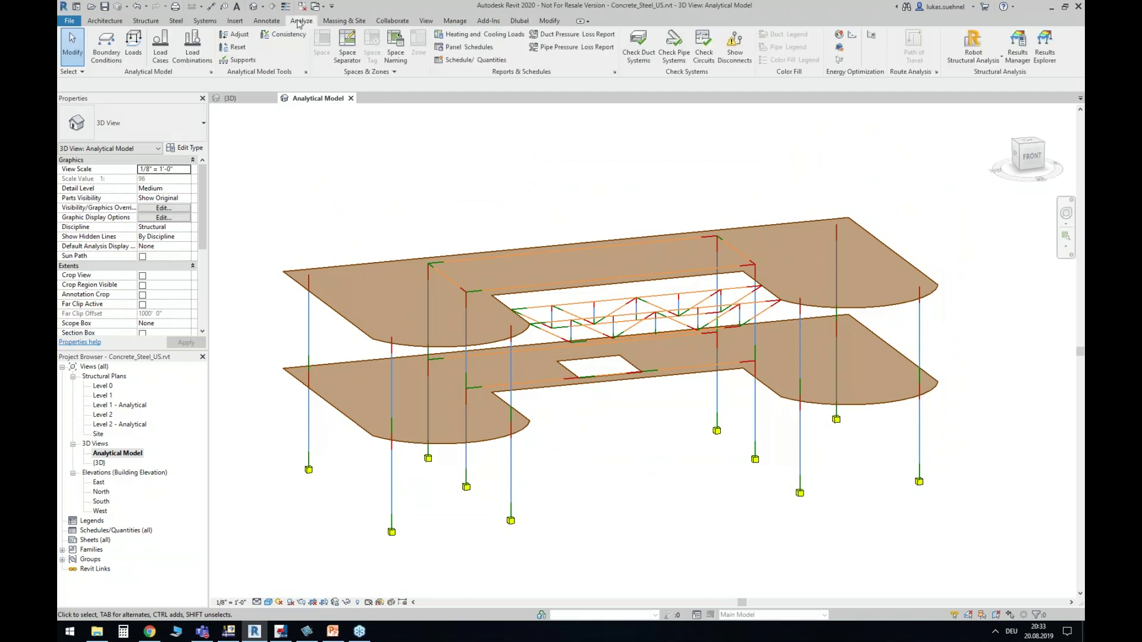
left_click(1044, 48)
left_click_drag(339, 199, 453, 154)
left_click(251, 185)
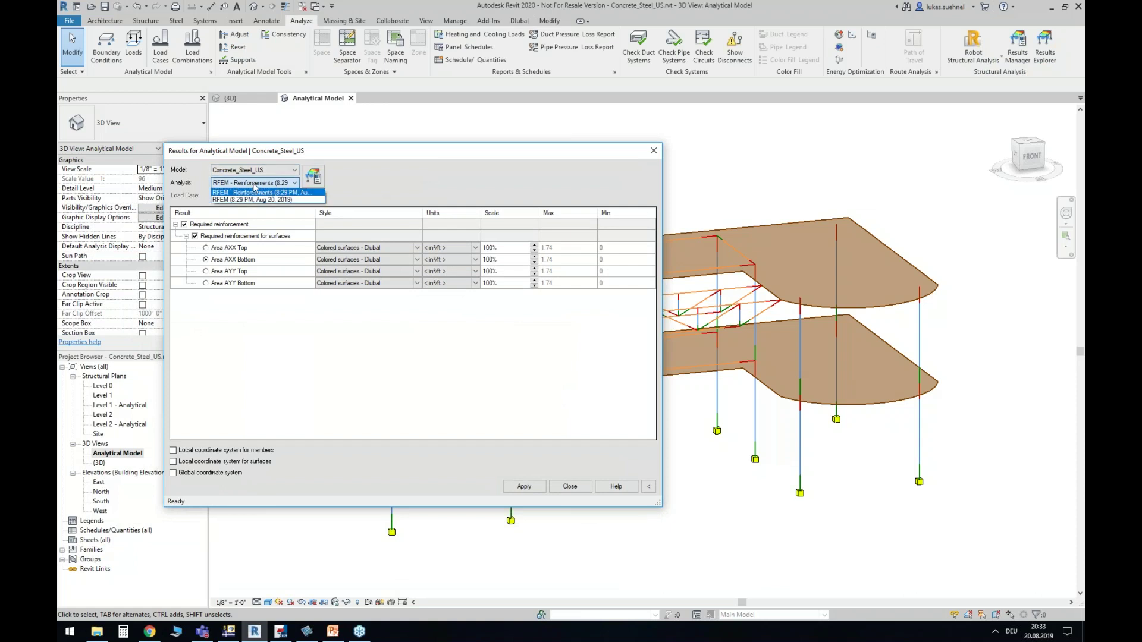
left_click(243, 203)
left_click(244, 196)
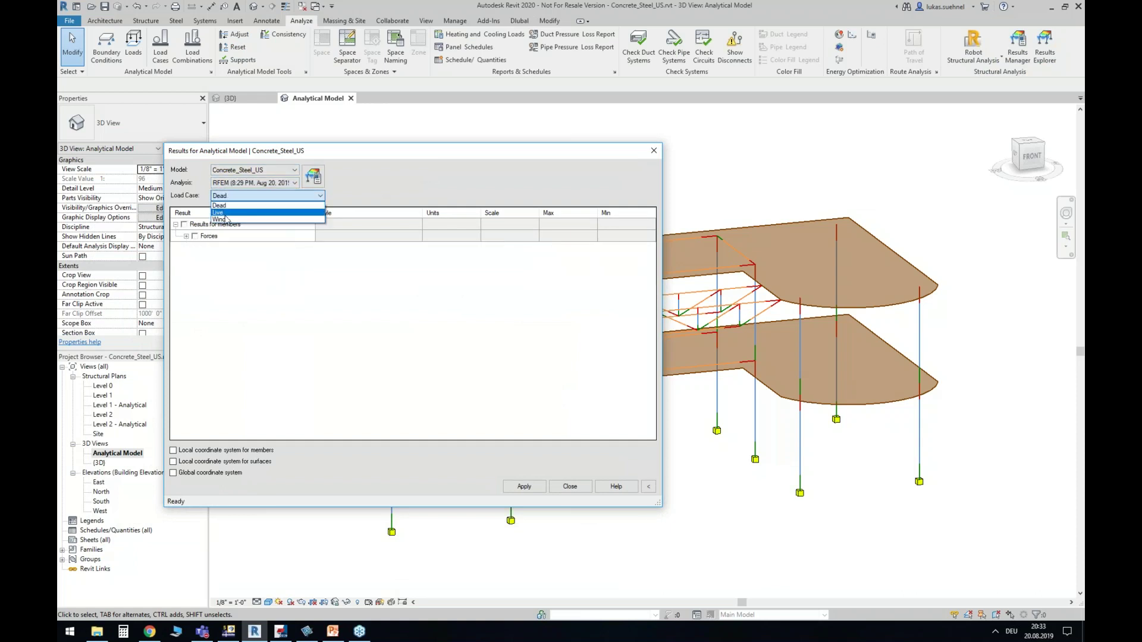
left_click(219, 206)
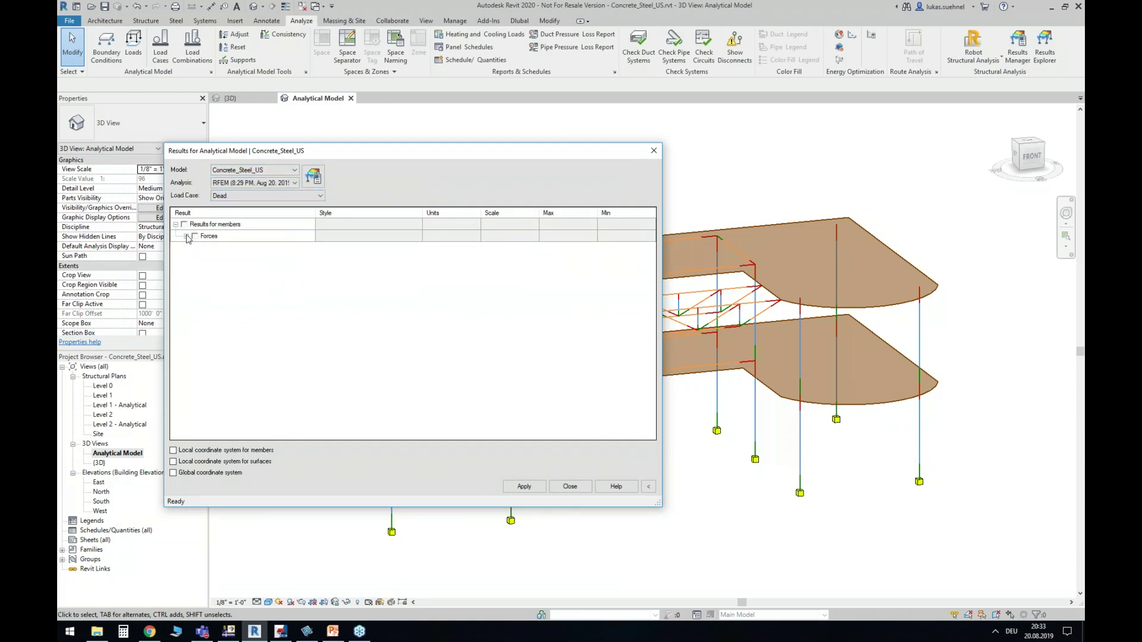
Display the member Forces Fx diagrams in kip for the Dead load case and examine them from the front
left_click(186, 236)
left_click(206, 248)
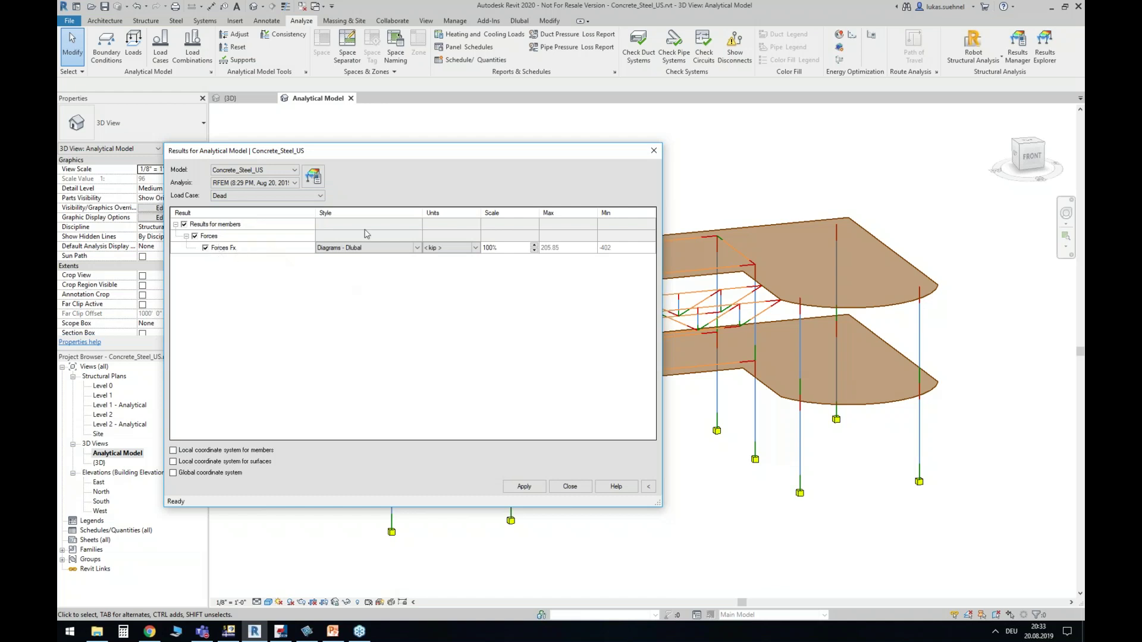
left_click(523, 487)
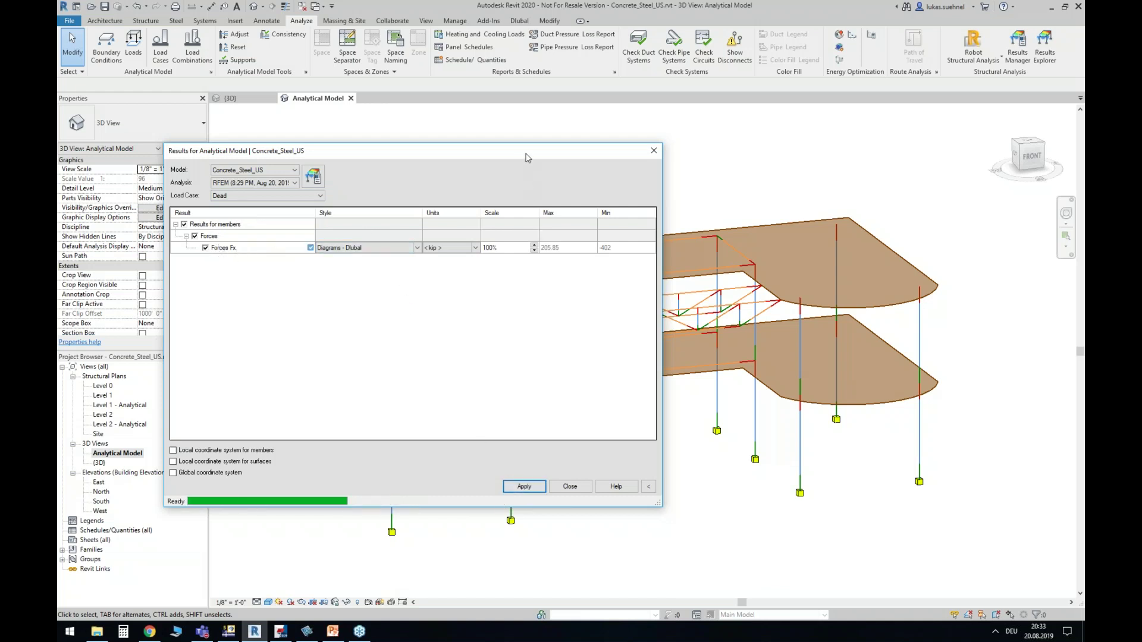
left_click_drag(526, 157, 306, 50)
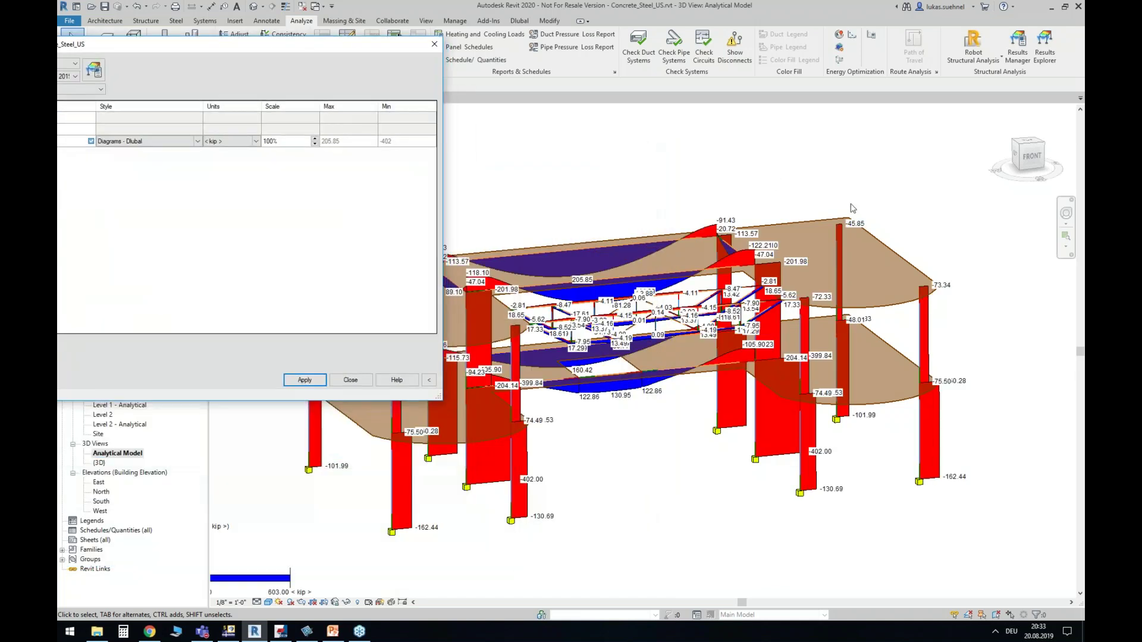
scroll(852, 207, "down", 1)
middle_click_drag(941, 287, 1028, 285)
middle_click_drag(762, 390, 736, 378, "shift")
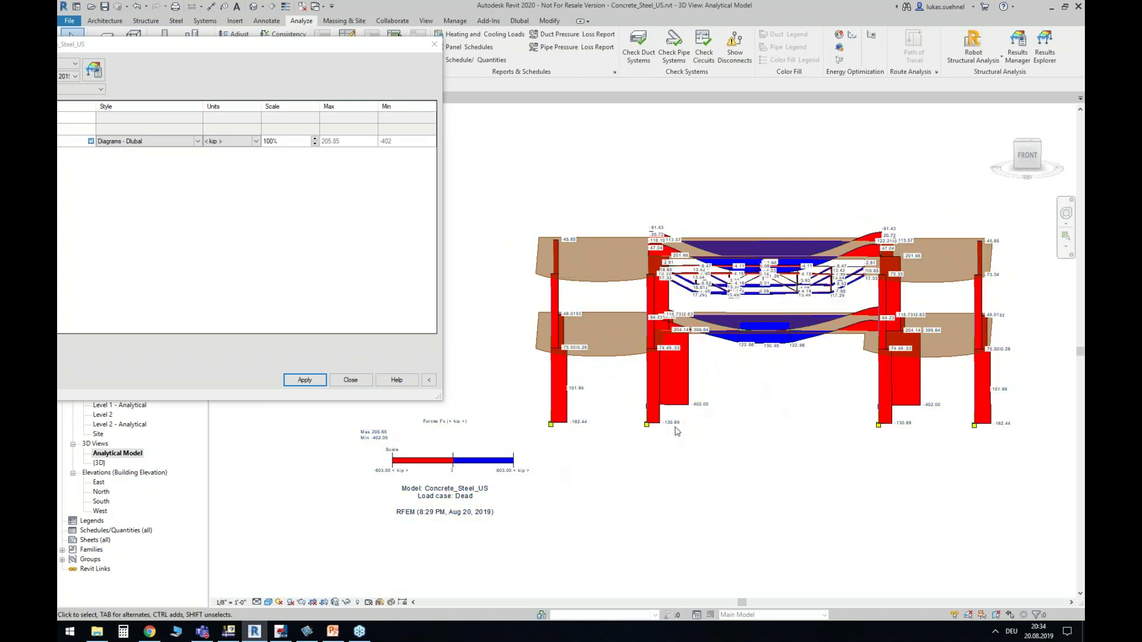
scroll(675, 432, "up", 4)
scroll(696, 411, "down", 3)
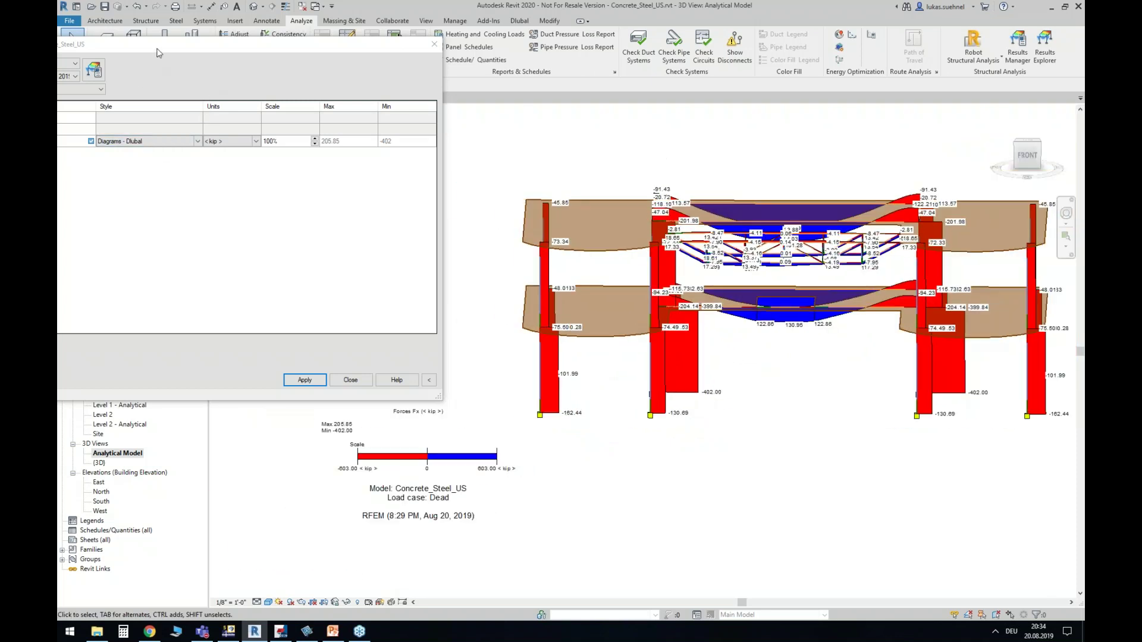
Switch the displayed member Forces Fx diagrams to the Live load case
left_click_drag(159, 53, 324, 45)
left_click(191, 87)
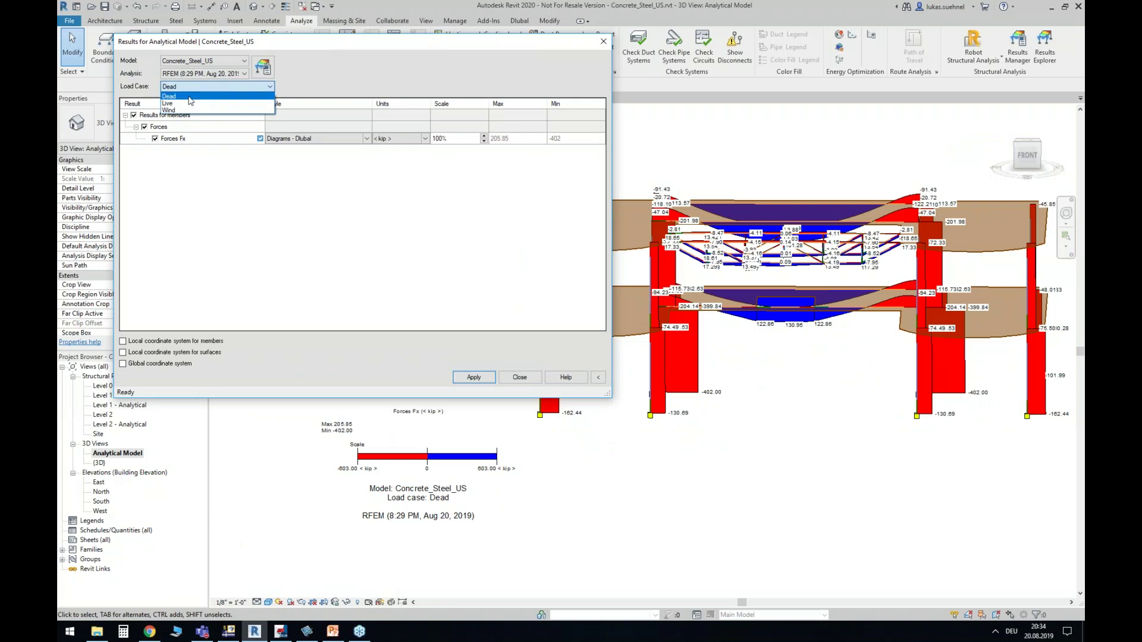
left_click(173, 103)
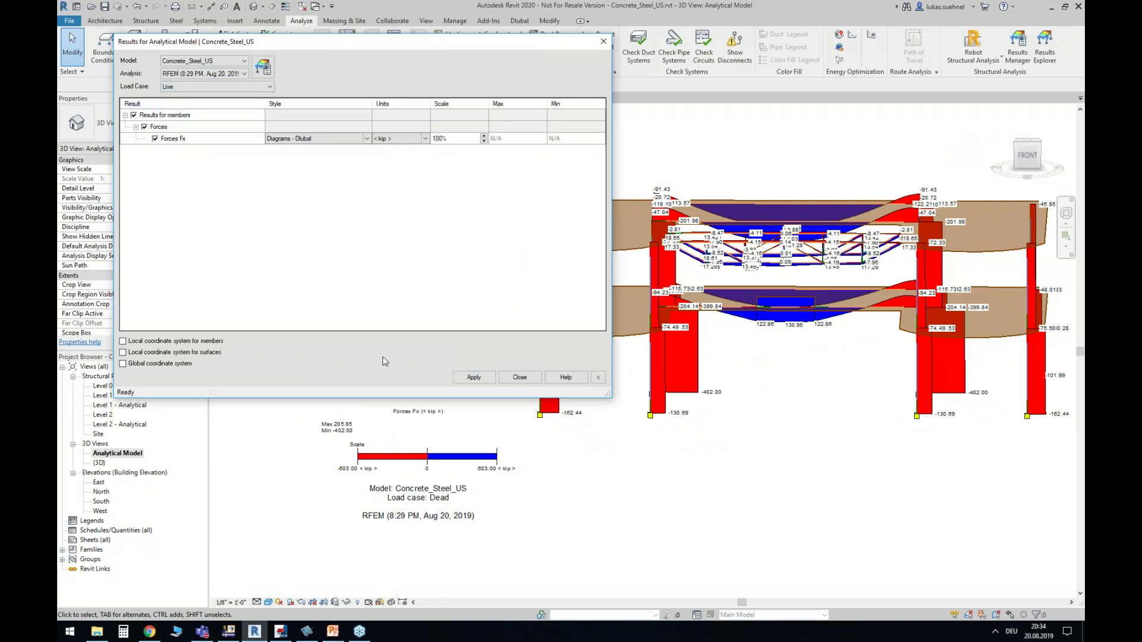
left_click(470, 377)
Display the required surface reinforcement Area AXX Bottom from the RFEM - Reinforcements analysis as colored surfaces
left_click(205, 74)
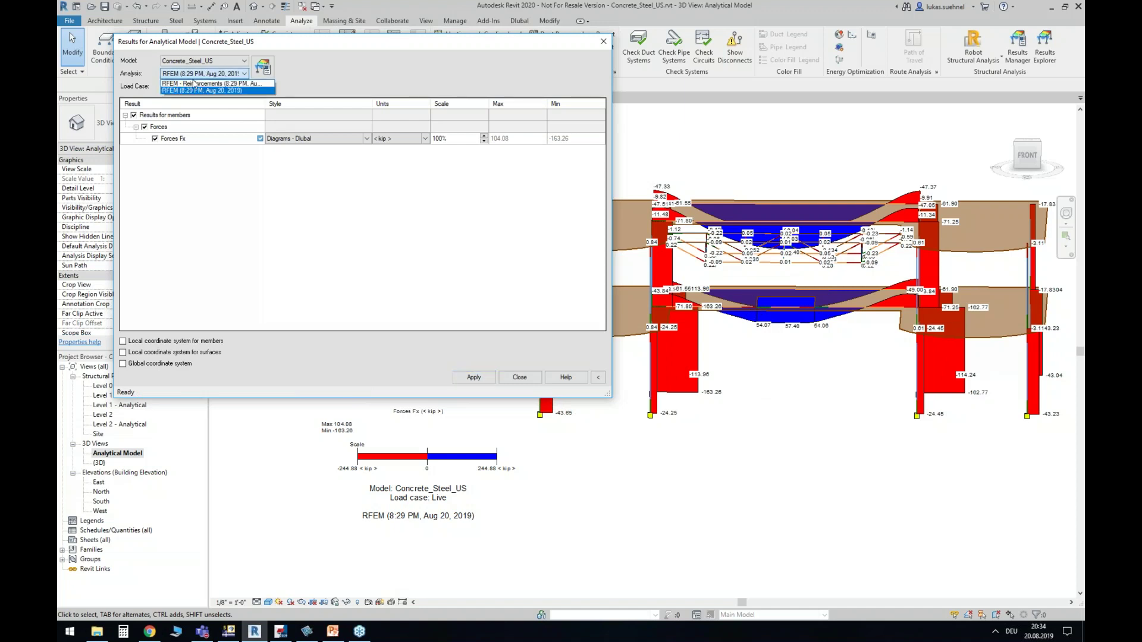
left_click(194, 83)
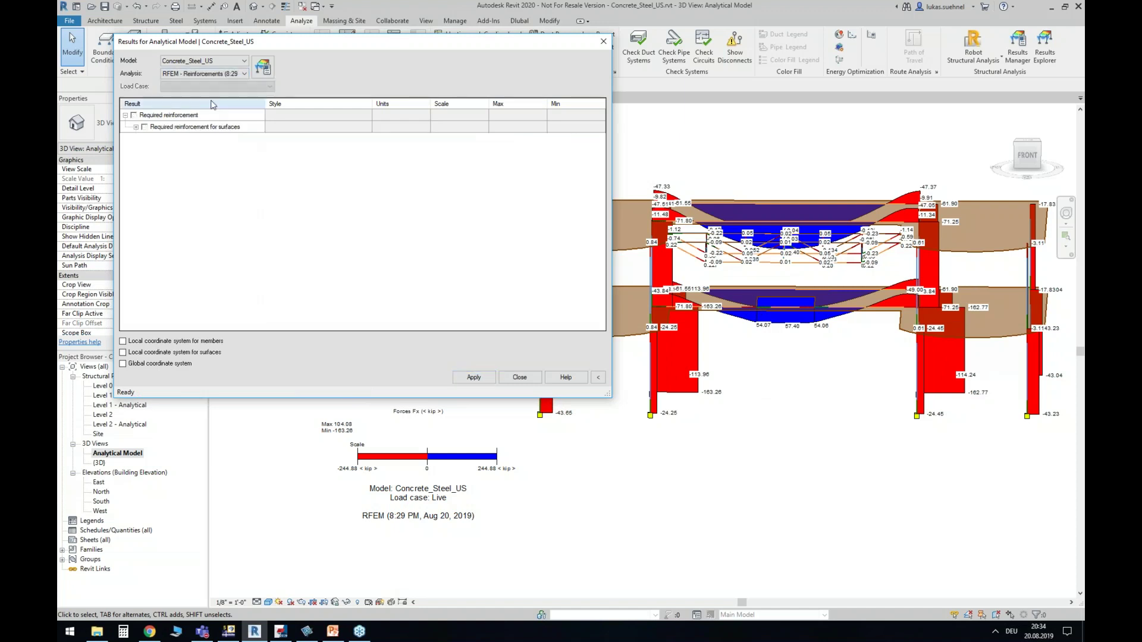
left_click(135, 127)
left_click(474, 377)
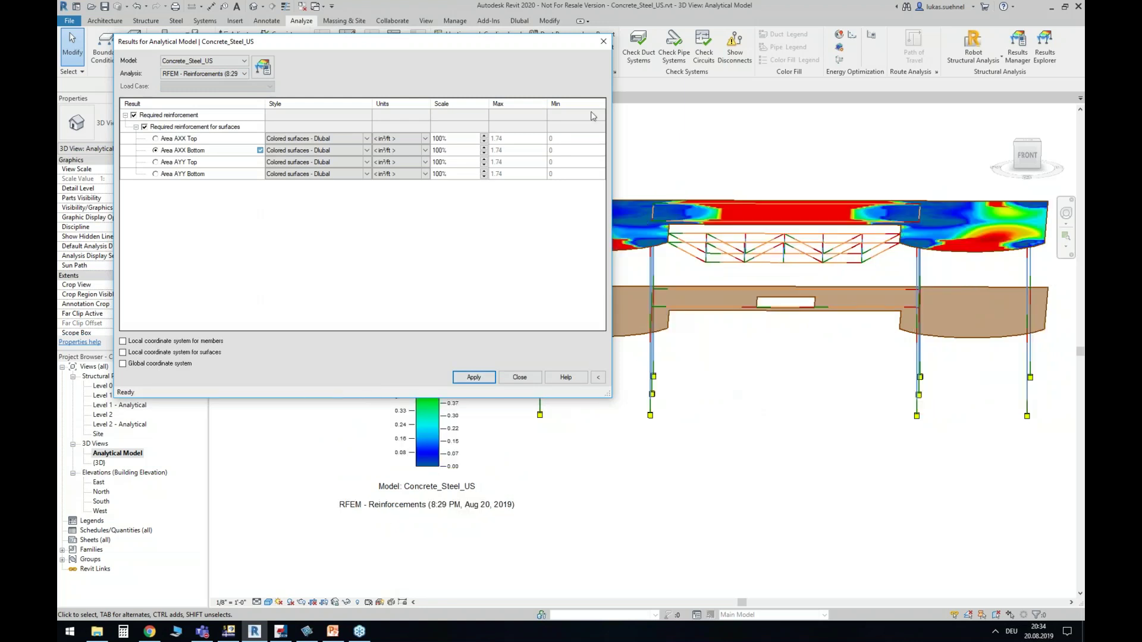
Orbit the results view, move the Area AXX Bottom colour legend beside the model's upper slab, and close the results dialog
left_click_drag(580, 47, 567, 370)
middle_click_drag(559, 280, 602, 291, "shift")
scroll(565, 289, "down", 1)
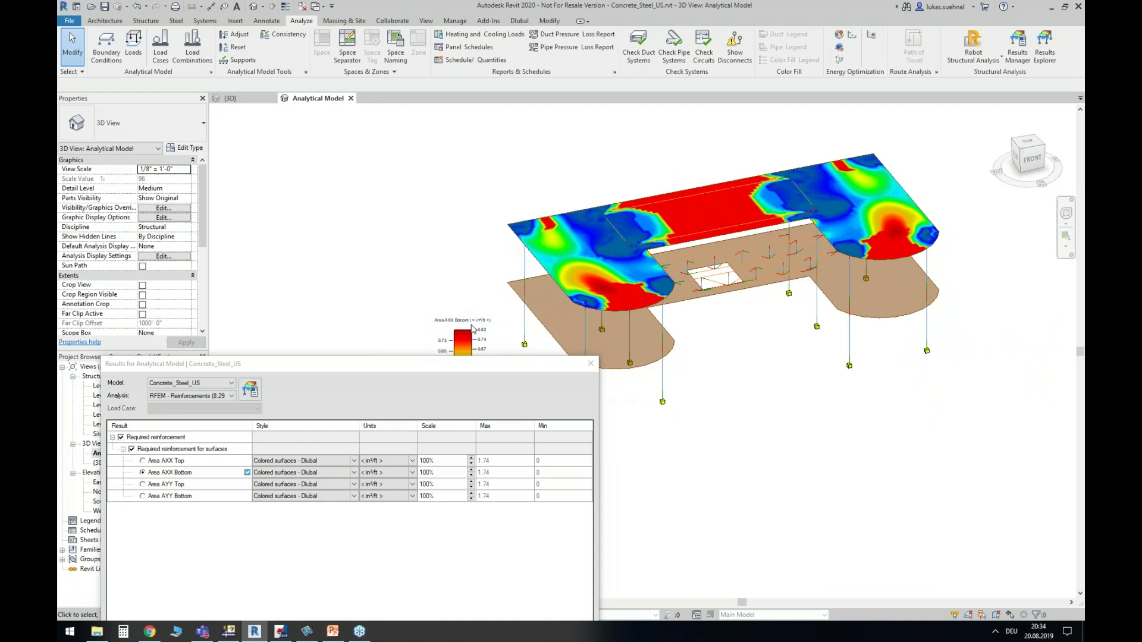
left_click(463, 334)
left_click_drag(463, 339, 427, 161)
left_click(761, 391)
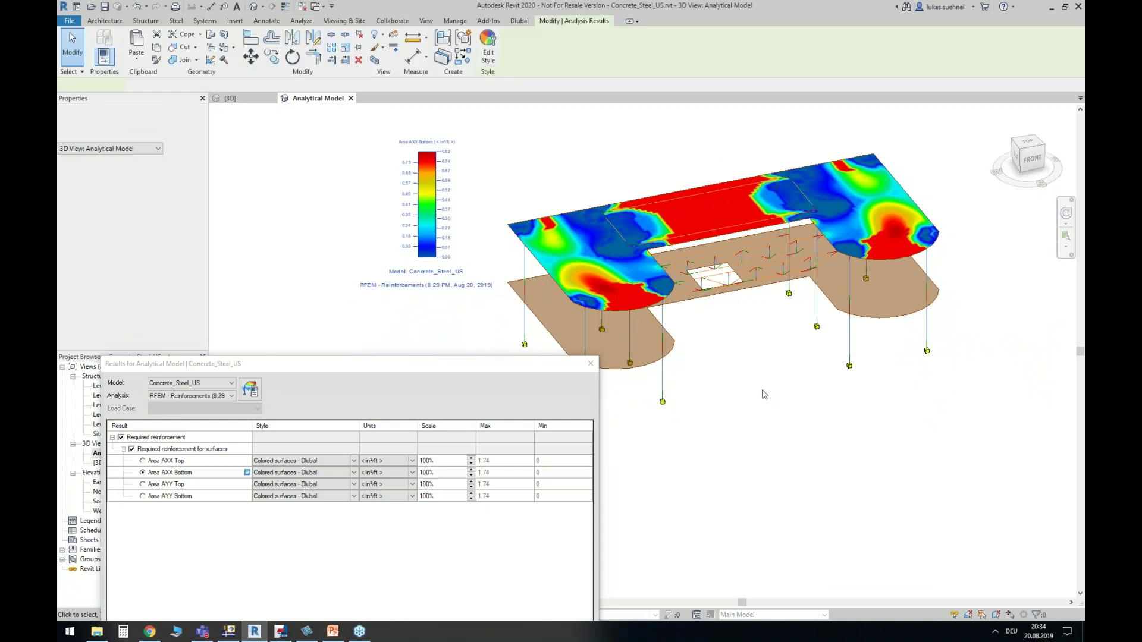
left_click_drag(375, 369, 454, 277)
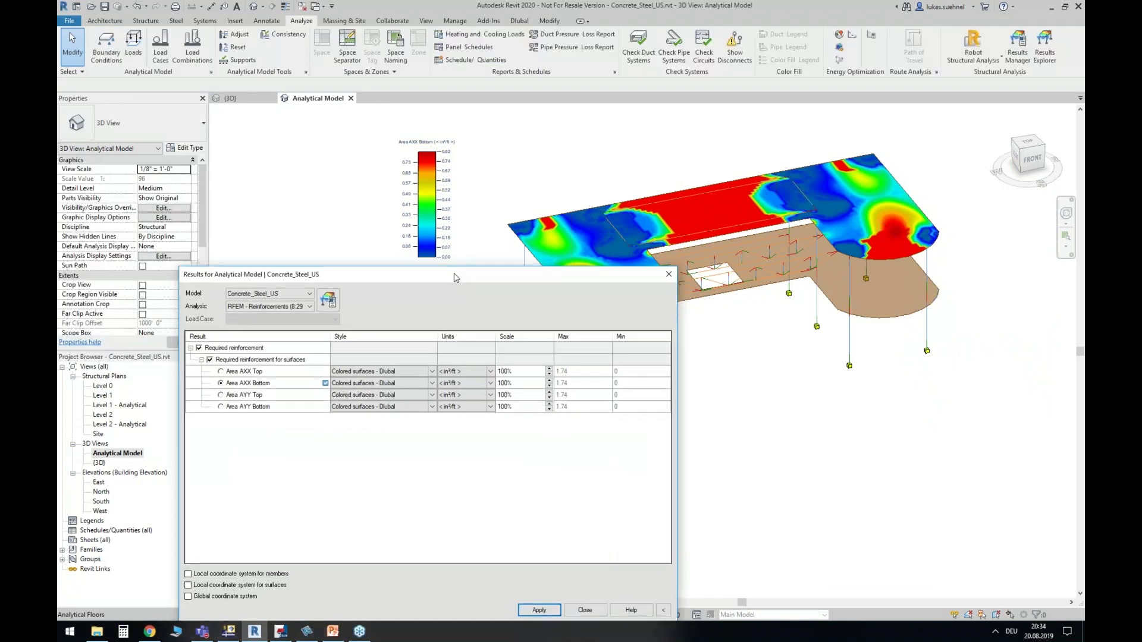
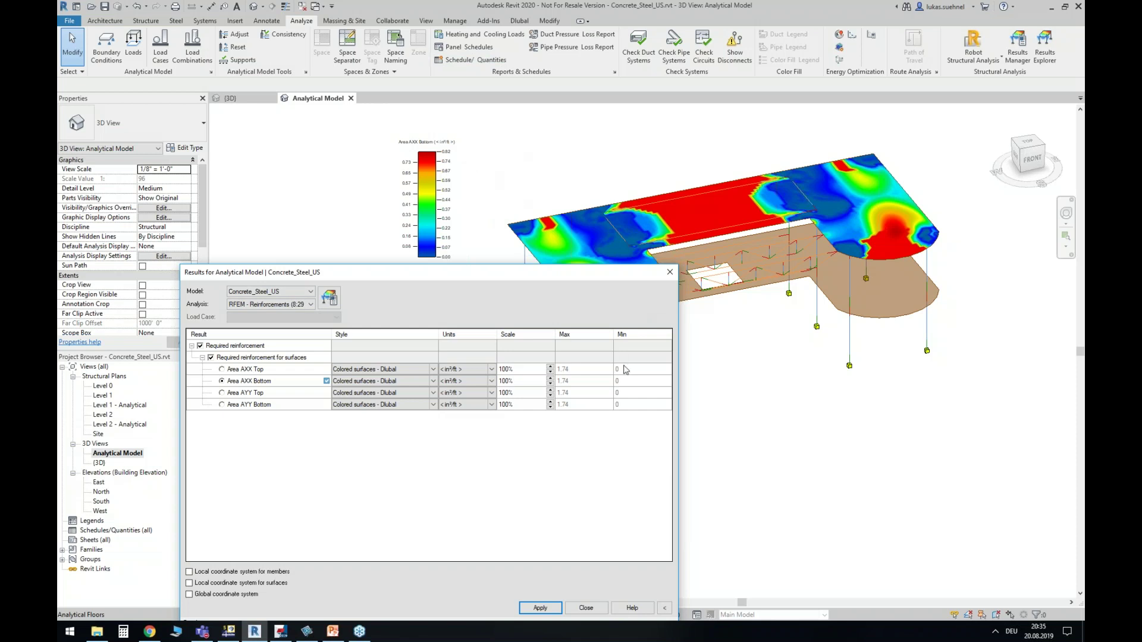
left_click(670, 272)
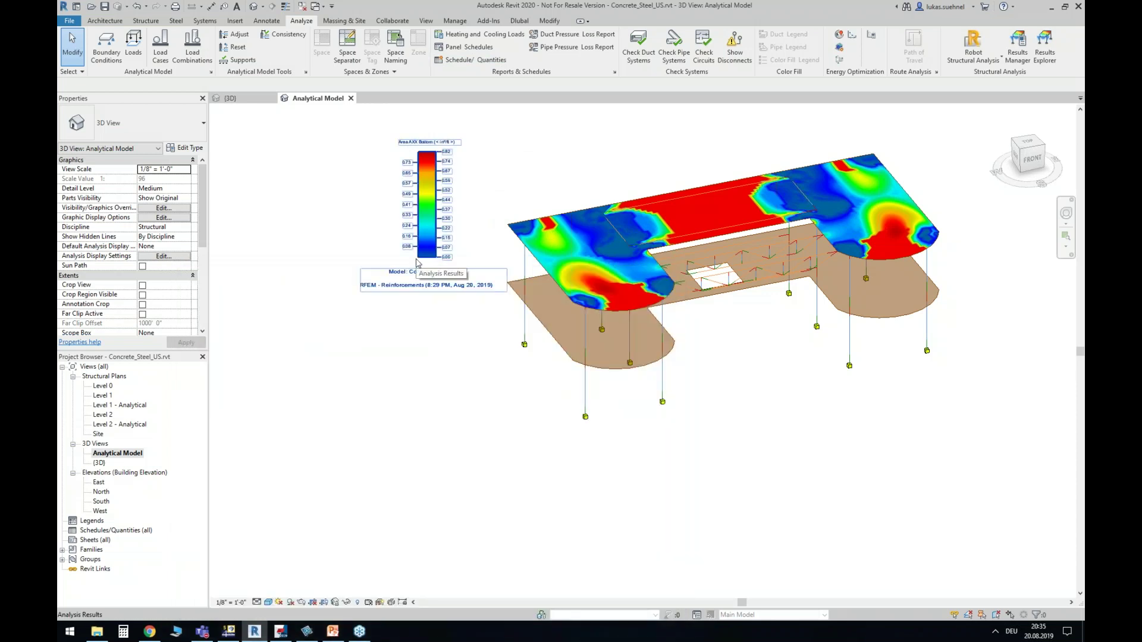
Close the Concrete_Steel_US project and create a new, empty project
left_click(351, 98)
left_click(271, 98)
left_click(579, 321)
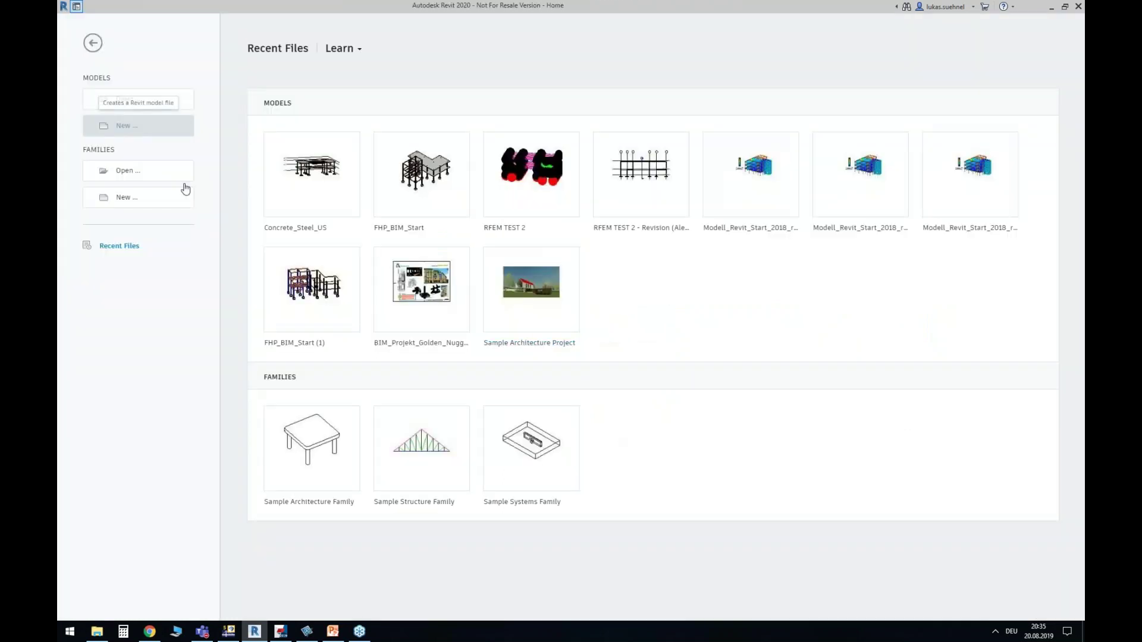
scroll(523, 294, "down", 1)
left_click(539, 353)
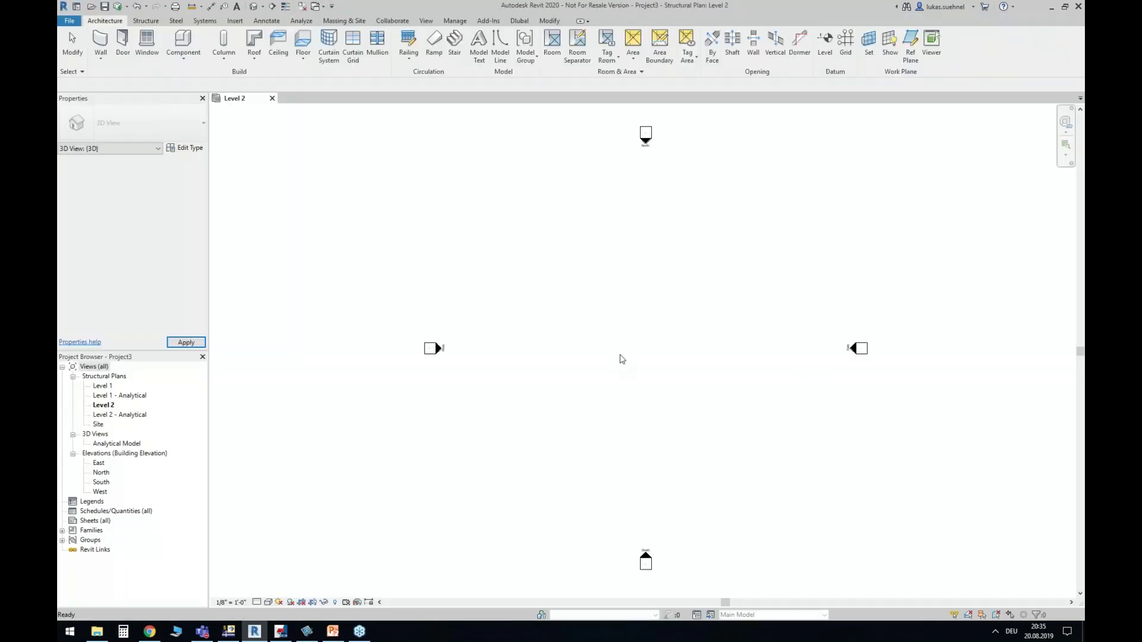
Start the Beam command and review the beam types available in the new project
left_click(145, 20)
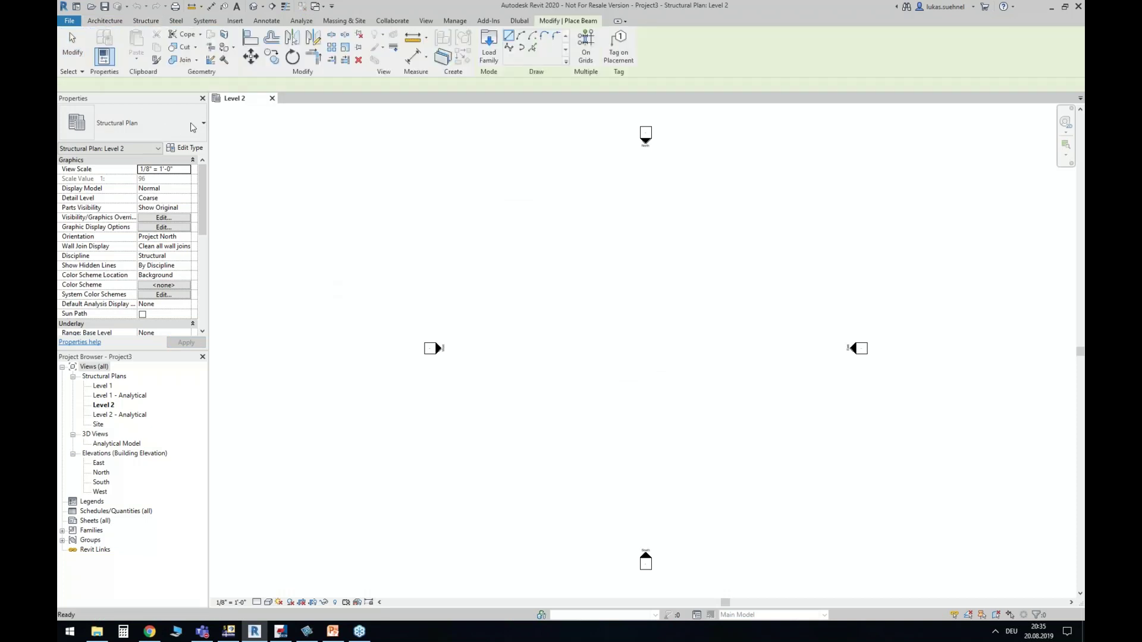
left_click(169, 127)
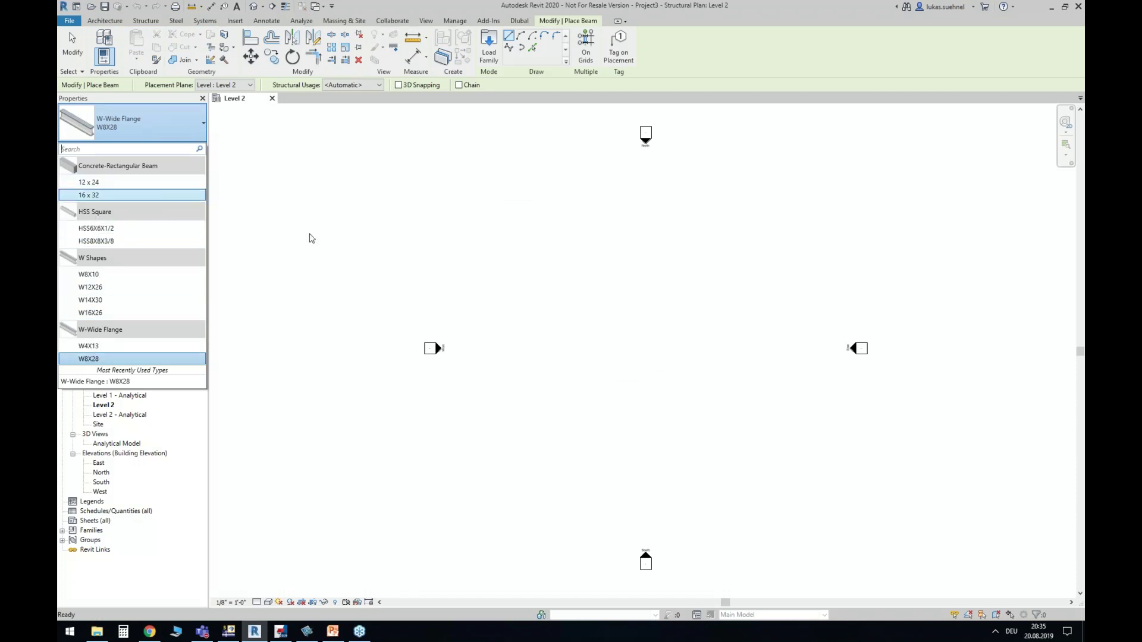
left_click(409, 224)
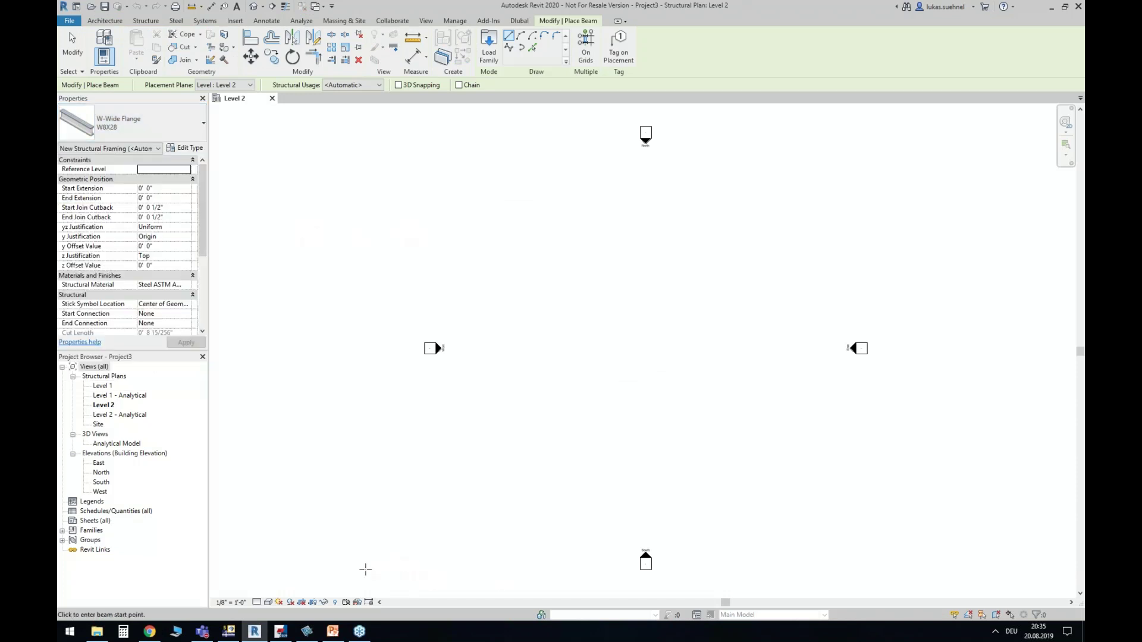
Switch to RFEM to examine the Concrete_Steel_US model, and return to Revit
left_click(228, 634)
mouse_move(597, 359)
middle_mouse_down("ctrl")
mouse_move(639, 359)
mouse_move(600, 371)
middle_mouse_up("ctrl")
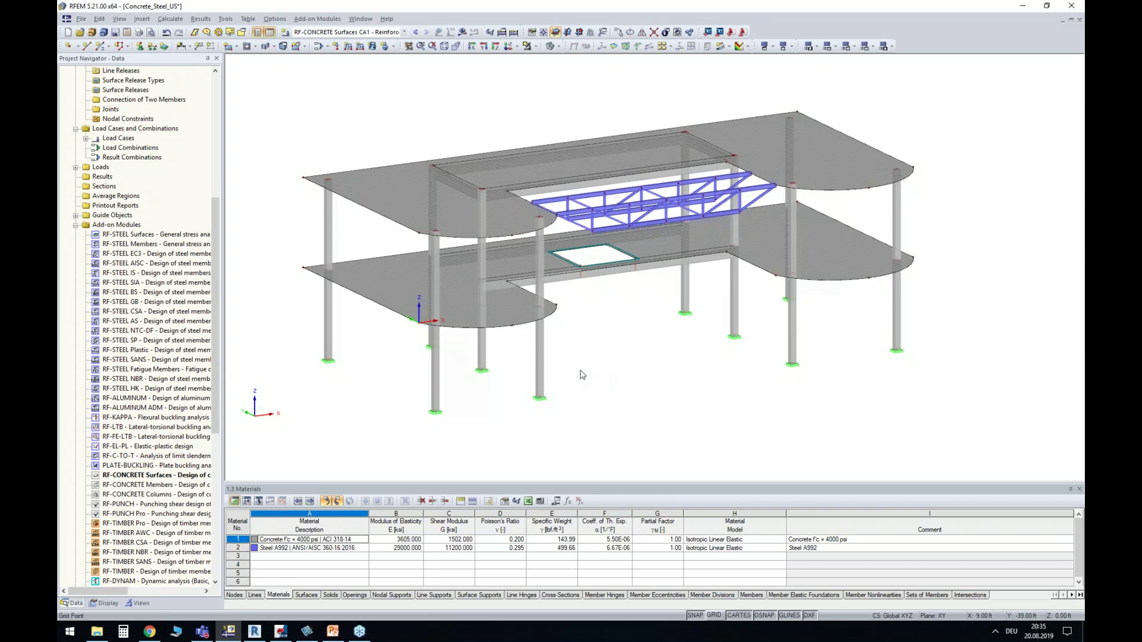
left_click(255, 631)
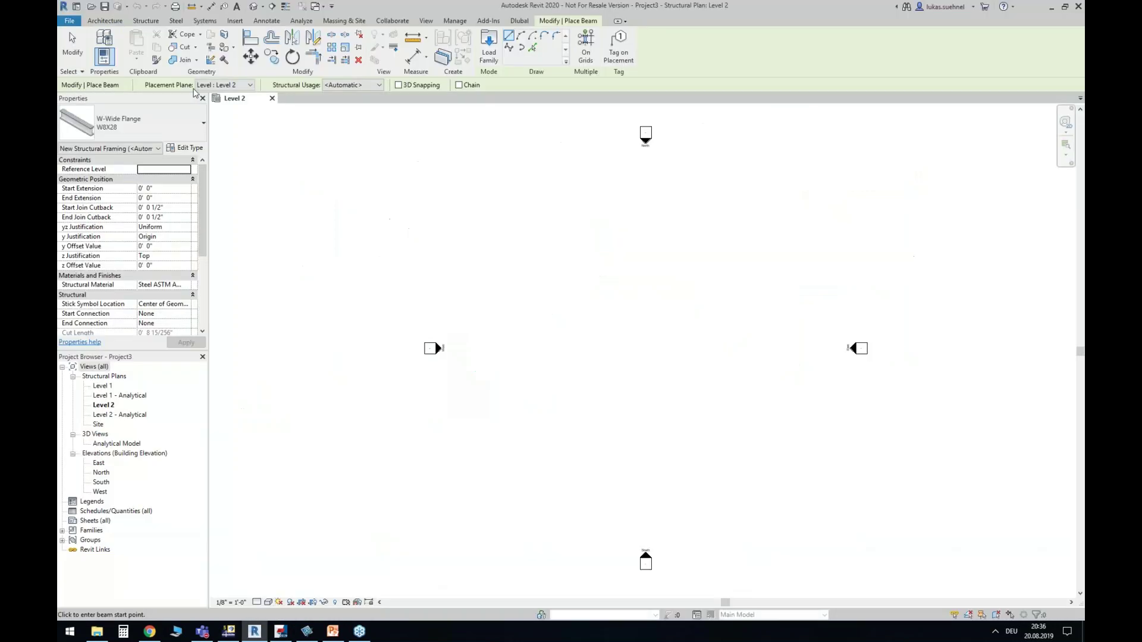
Leave beam placement, review the RFEM import's general, structural and Import results settings, and start the model import
left_click(519, 21)
key("Escape")
key("Escape")
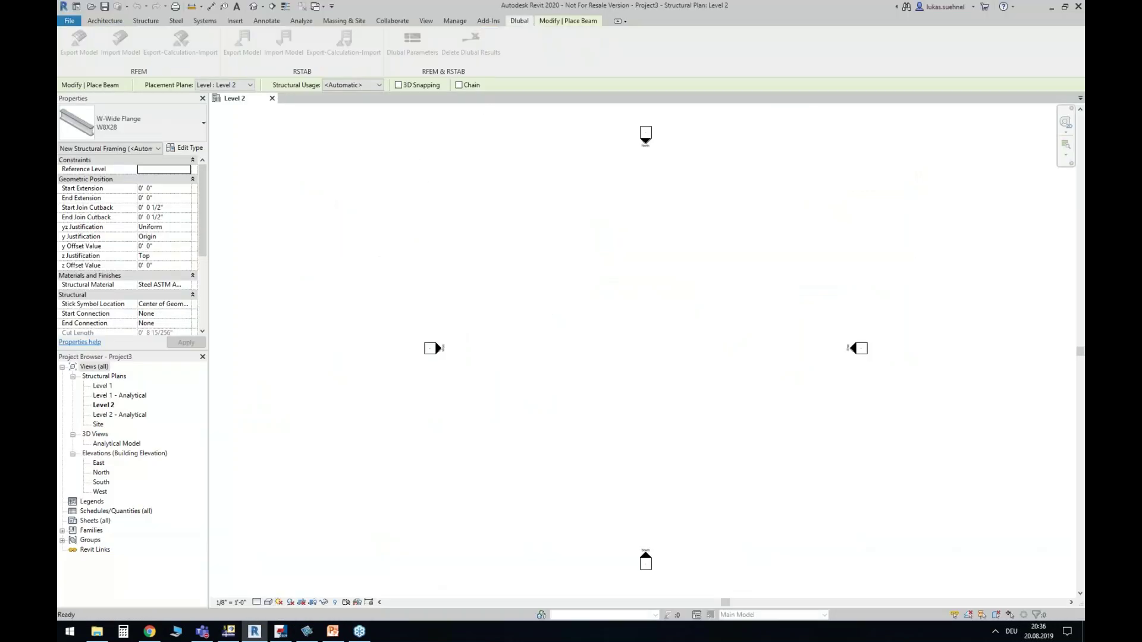
left_click(120, 43)
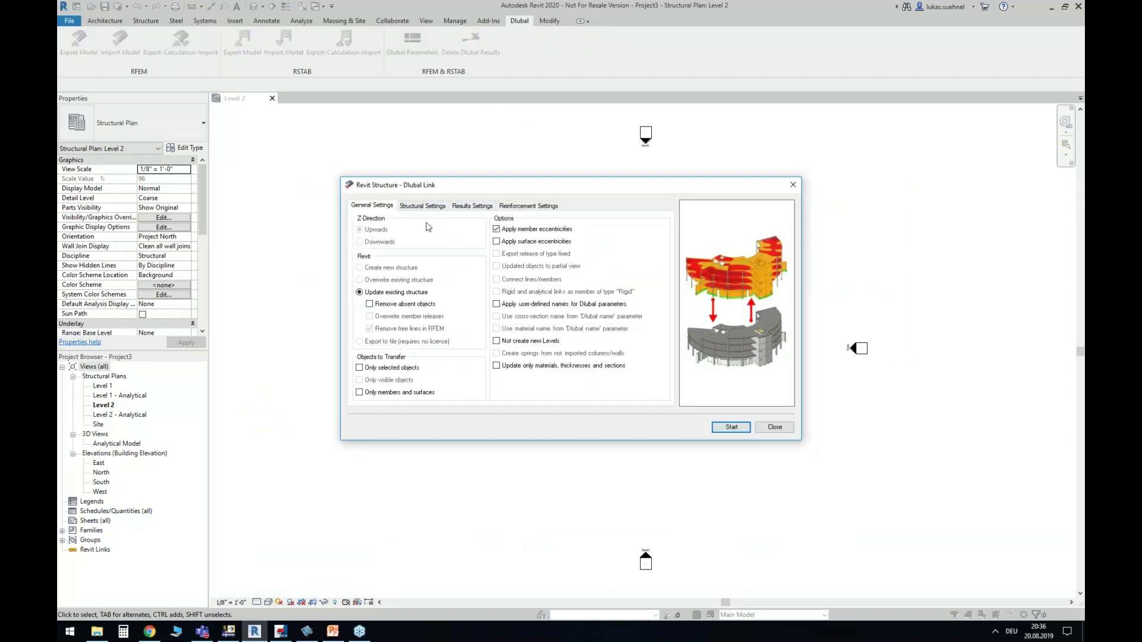
left_click(467, 206)
left_click(387, 229)
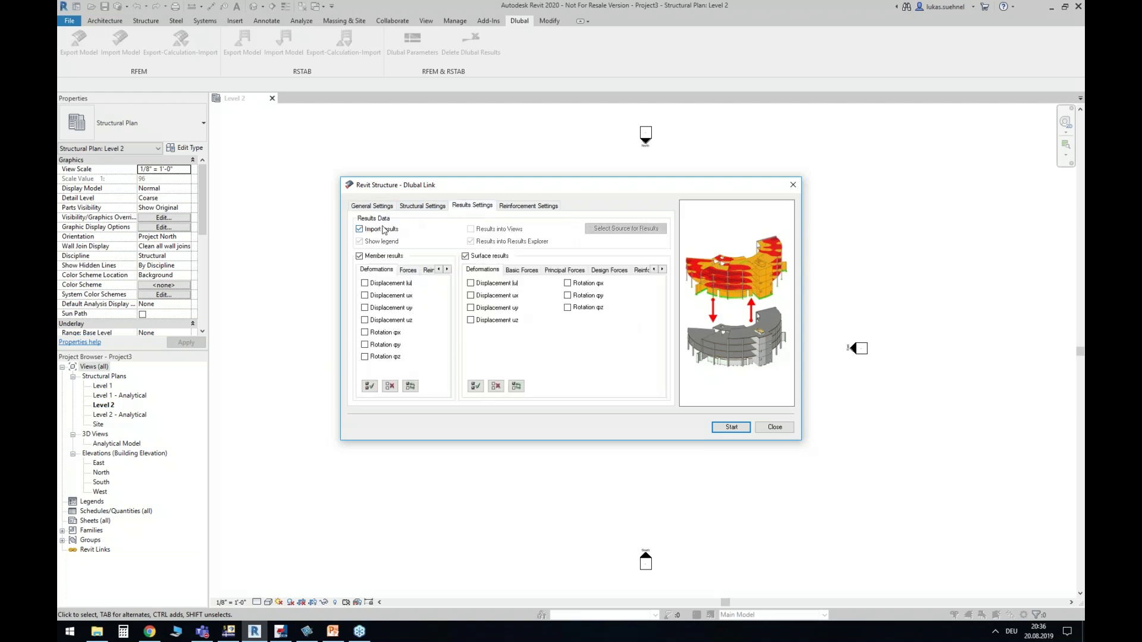
left_click(423, 206)
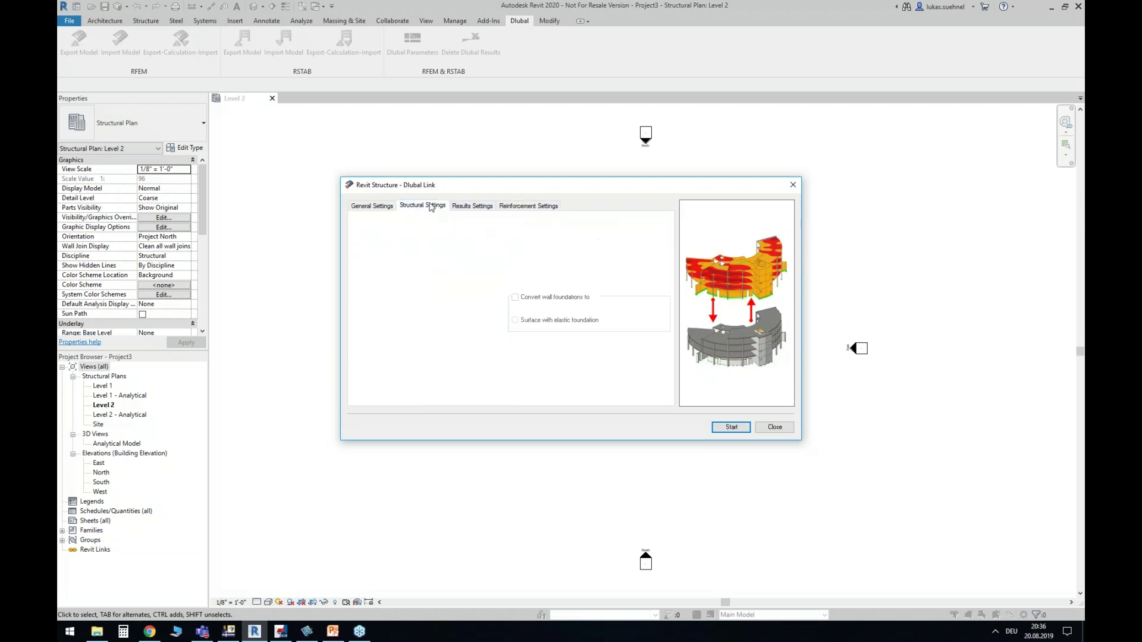
left_click(372, 205)
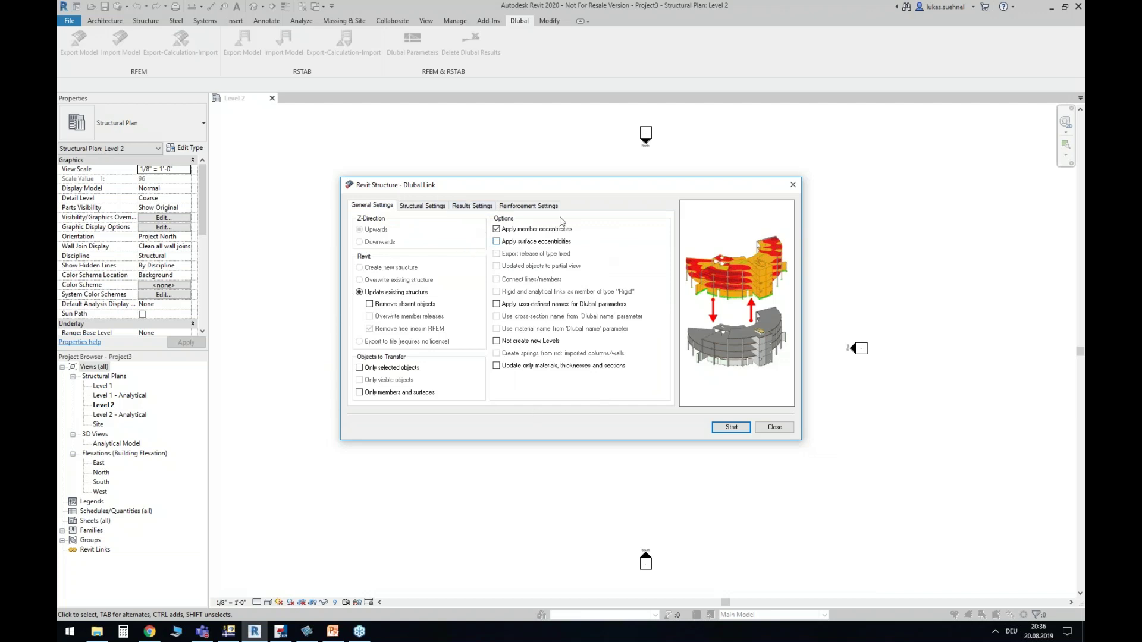
left_click(731, 428)
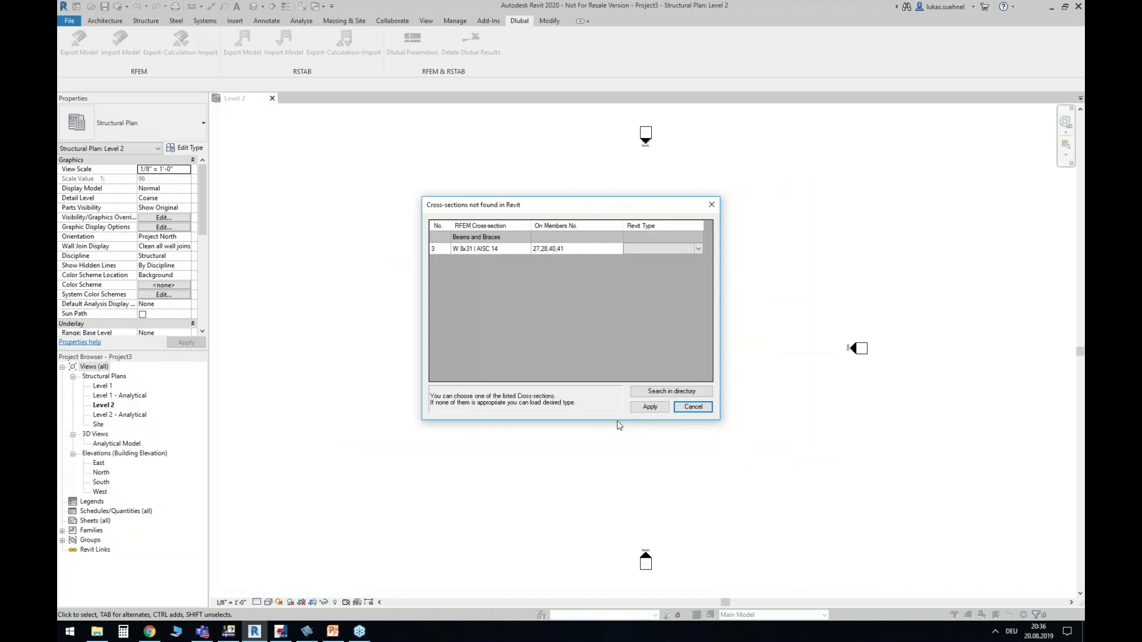
Choose to load family types for the unmatched W 8x31 cross-section and open the US Imperial library folder
left_click_drag(466, 201, 467, 201)
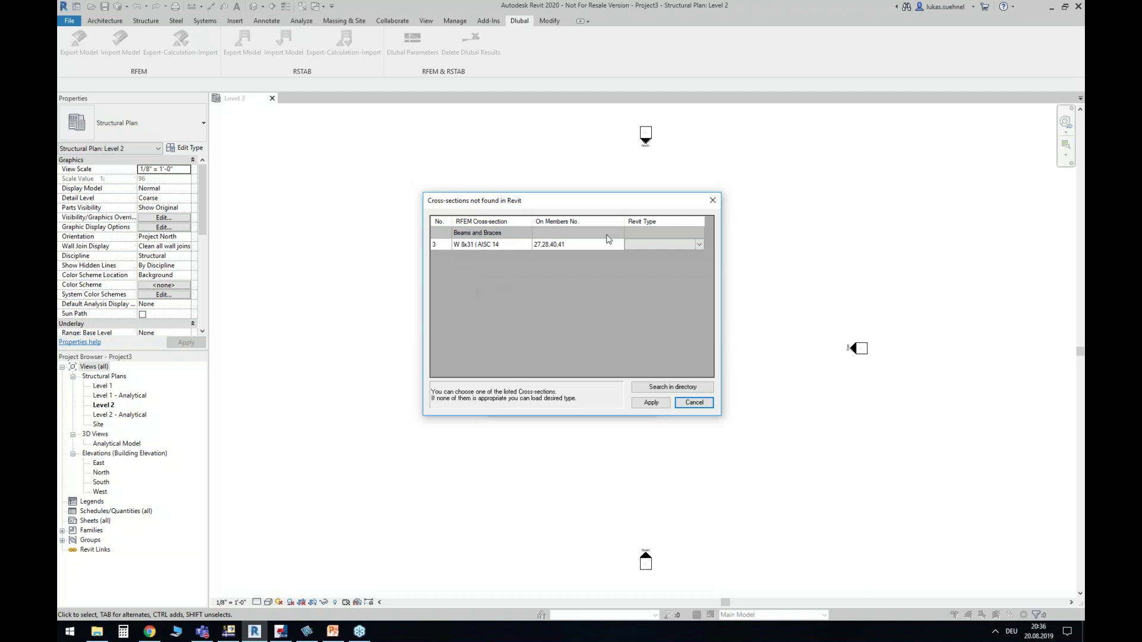
left_click(697, 248)
left_click(699, 245)
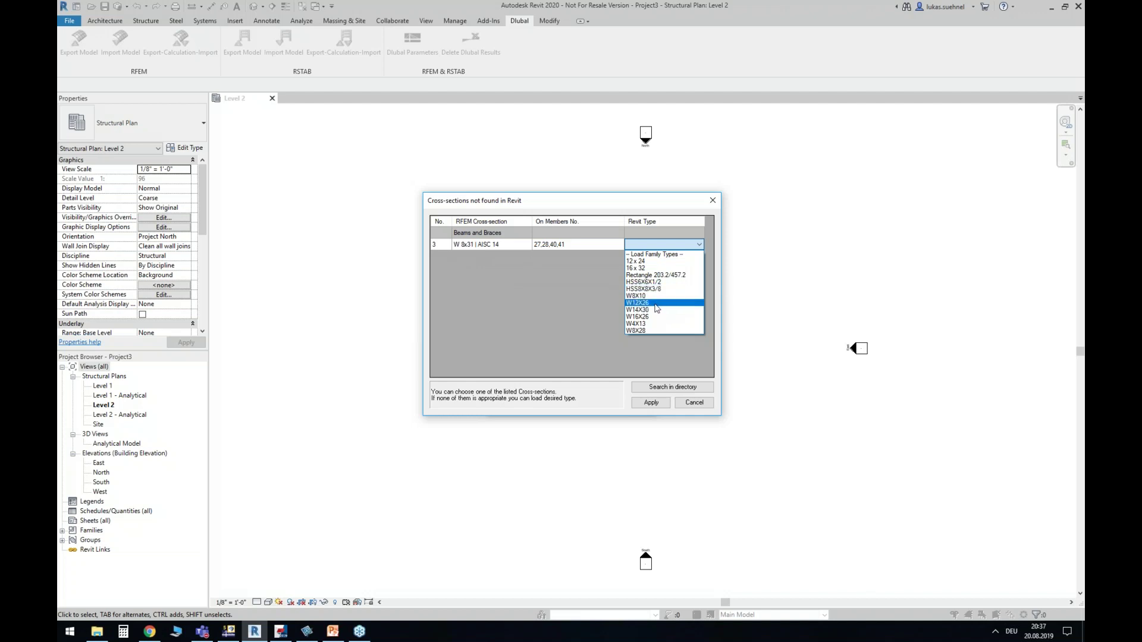
left_click(667, 254)
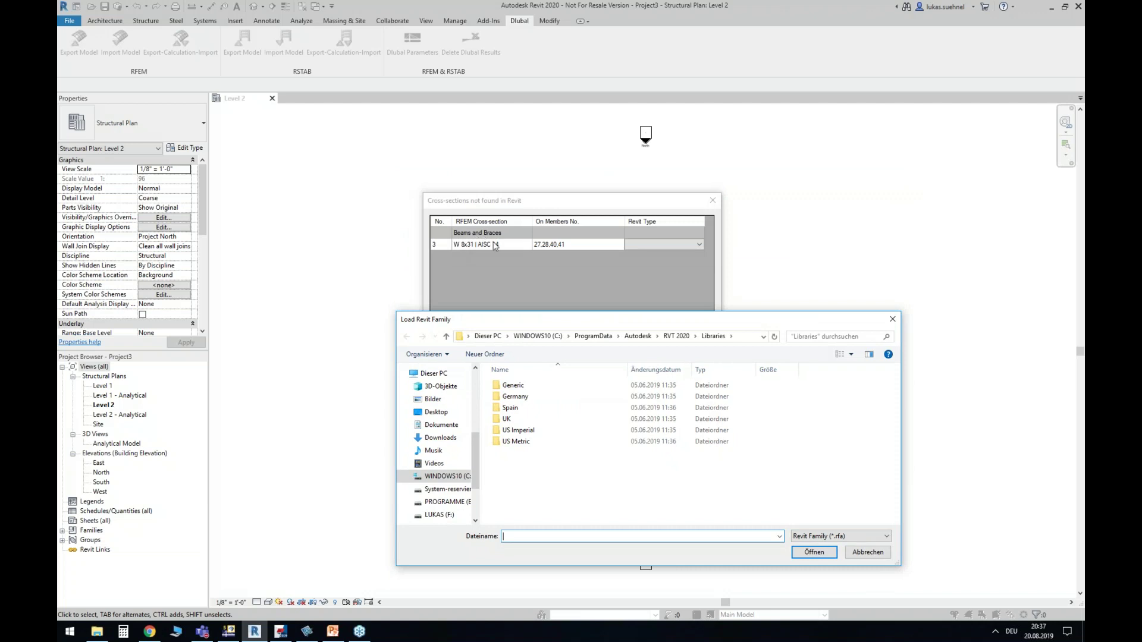
left_click_drag(534, 314, 466, 282)
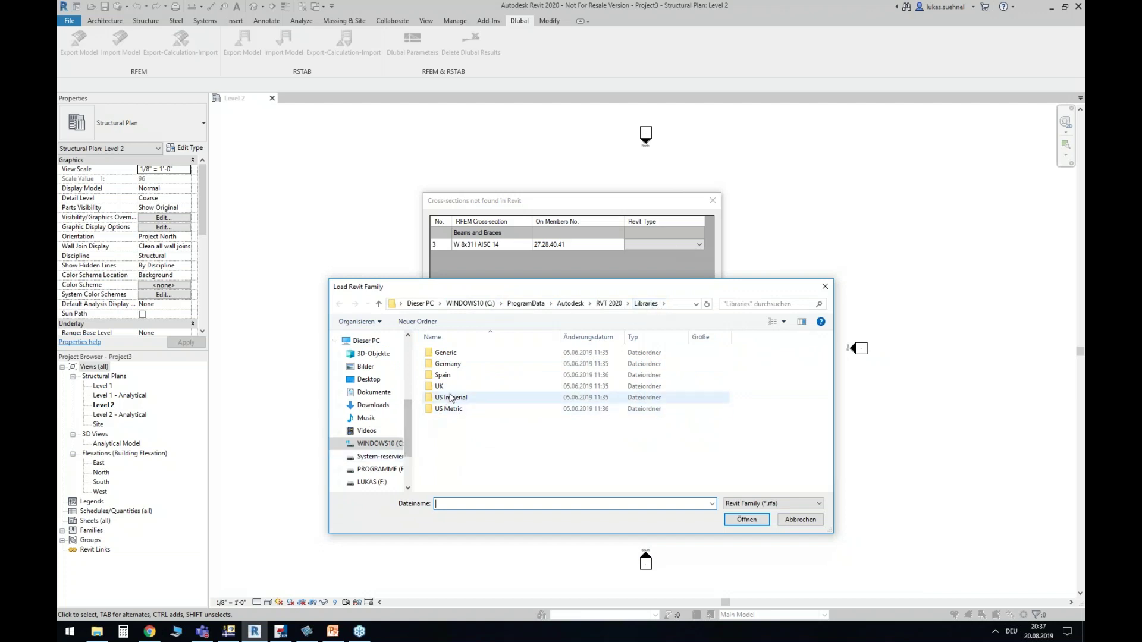
left_click(467, 401)
double_click(467, 401)
scroll(503, 392, "down", 5)
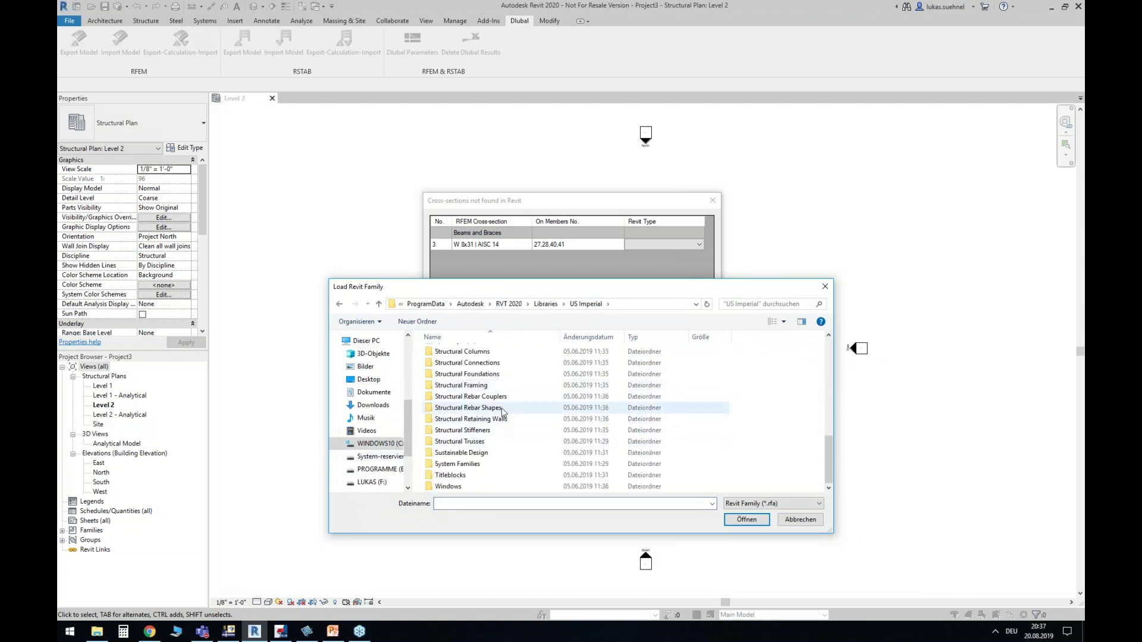
scroll(484, 394, "up", 1)
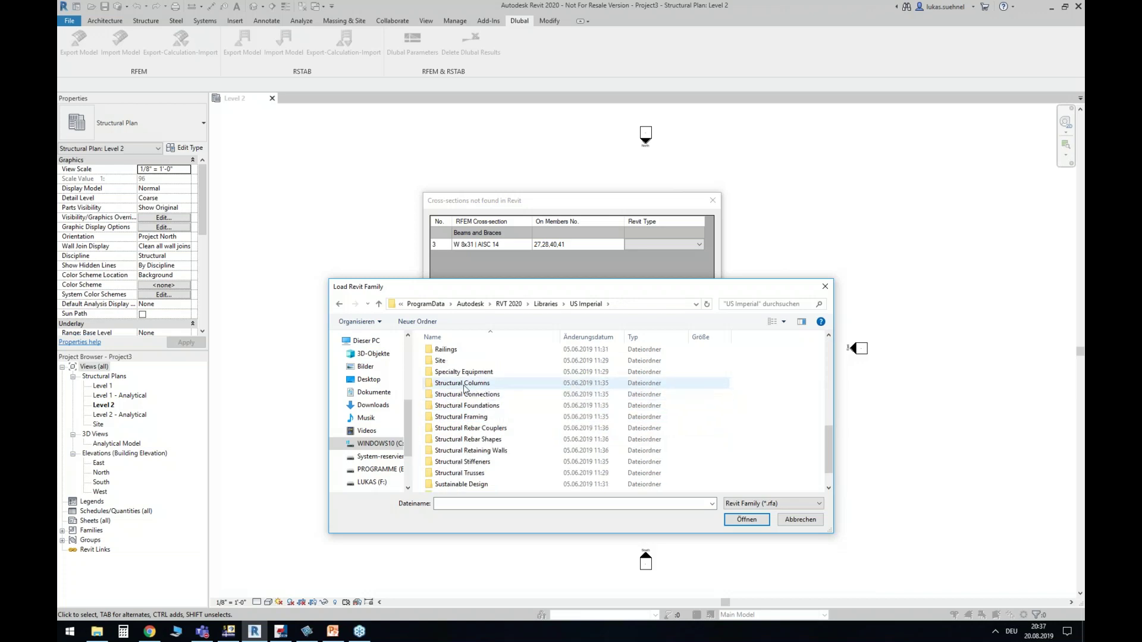
double_click(465, 384)
double_click(462, 386)
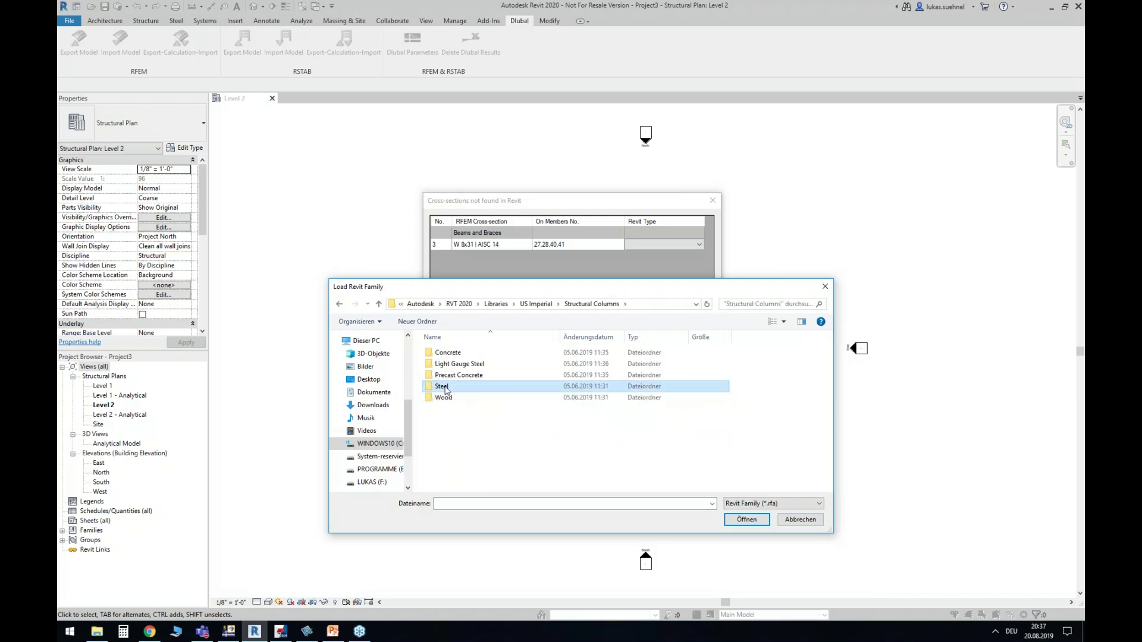
scroll(447, 487, "down", 1)
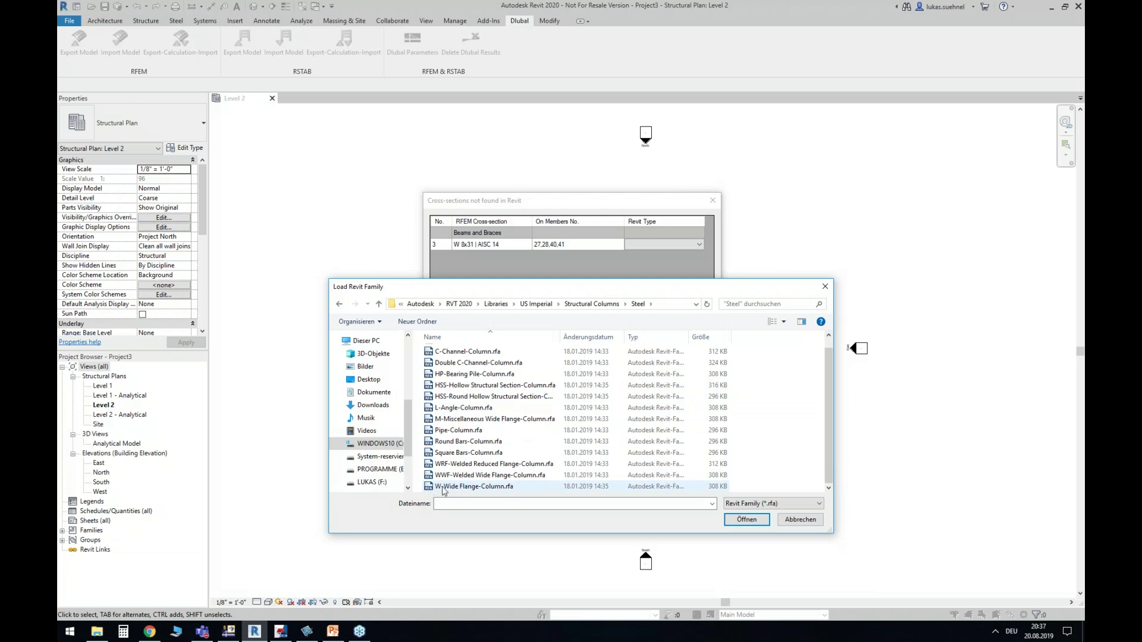
left_click(341, 305)
left_click(341, 305)
Open the W-Wide Flange.rfa family from the Steel subfolder of Structural Framing
scroll(476, 428, "down", 3)
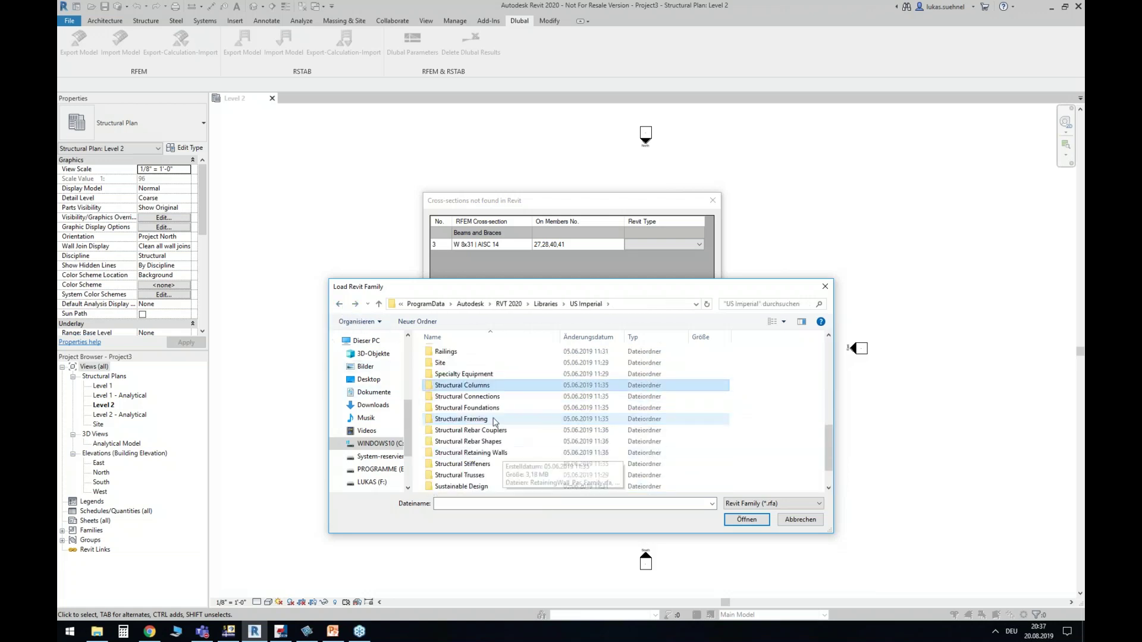
left_click(467, 419)
double_click(466, 421)
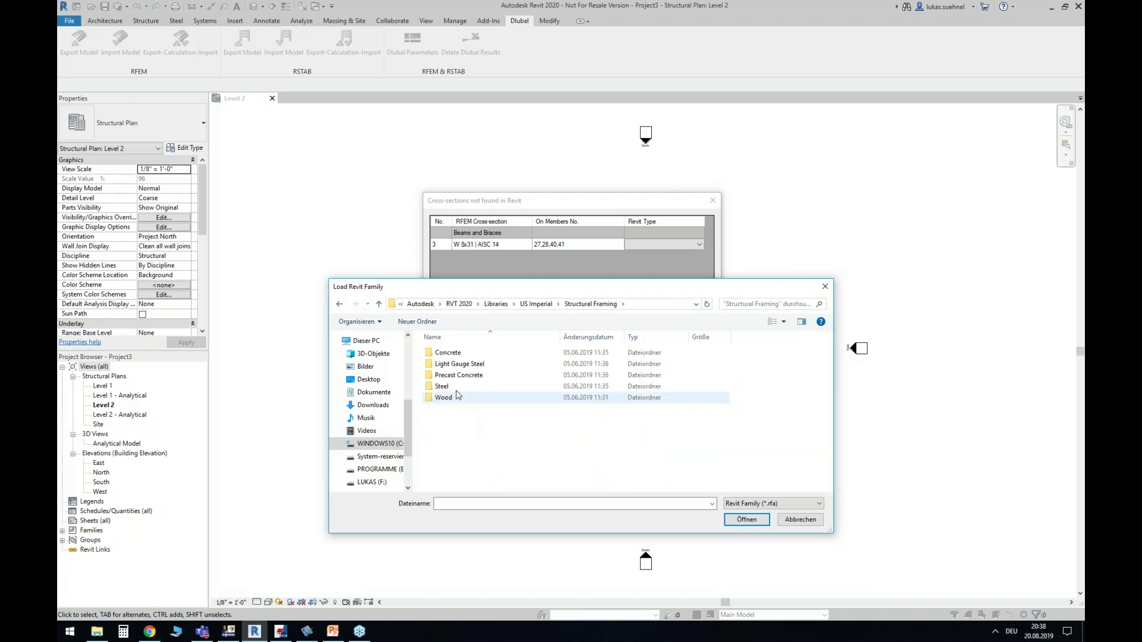
left_click(450, 386)
double_click(449, 386)
scroll(450, 428, "down", 10)
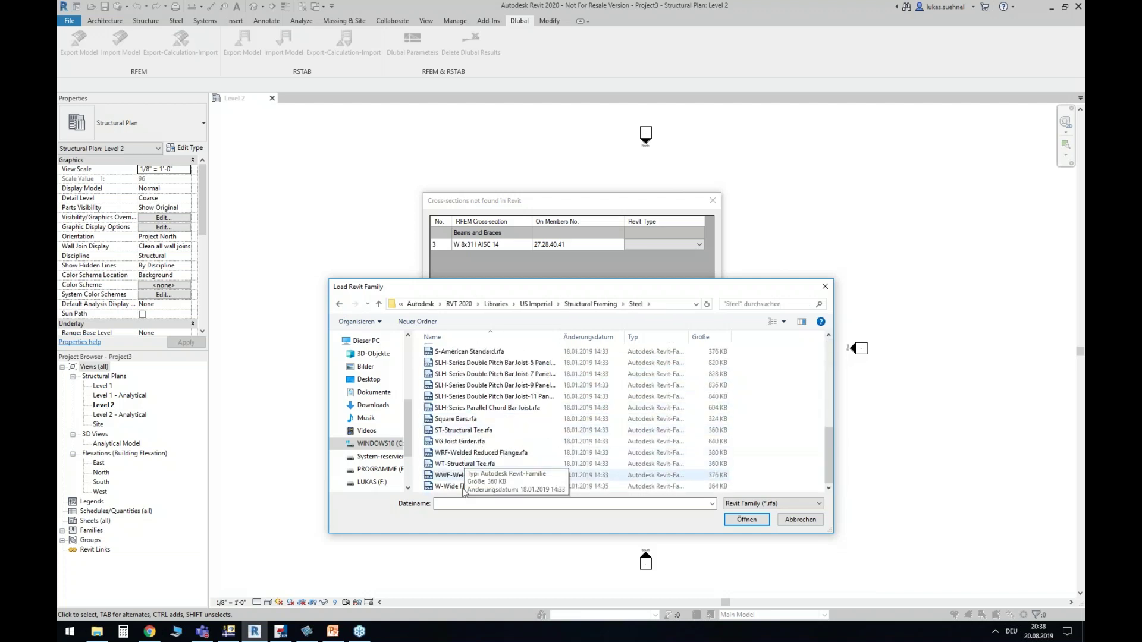
left_click(449, 488)
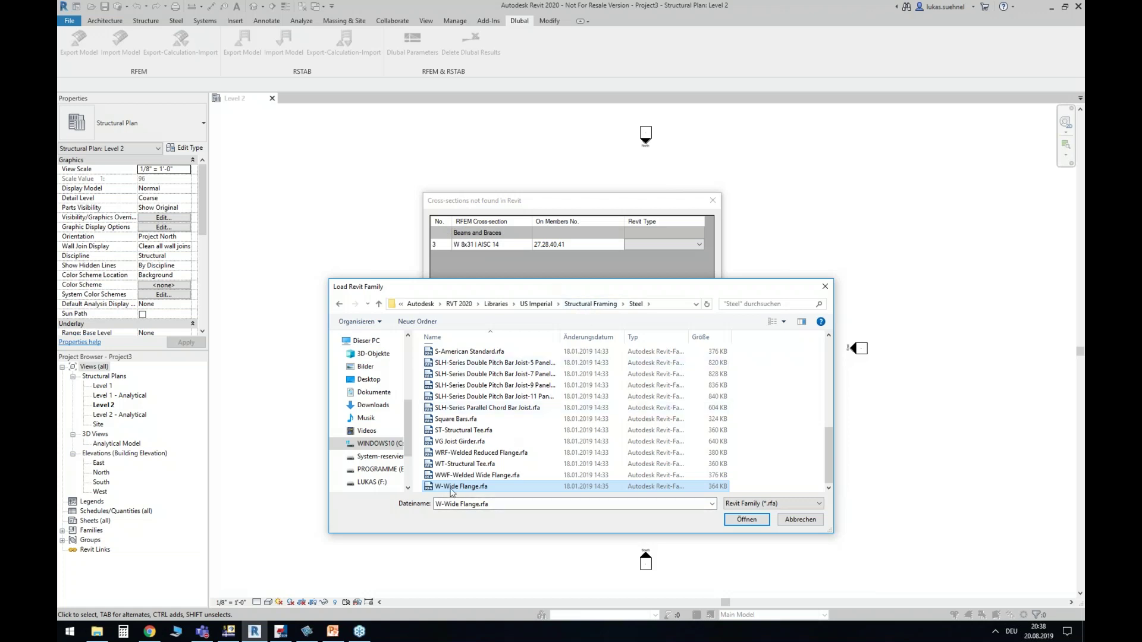
left_click(746, 519)
Load the W8X31 type, apply it to the unmatched W 8x31 cross-section, and complete the RFEM import
left_click_drag(802, 226, 808, 397)
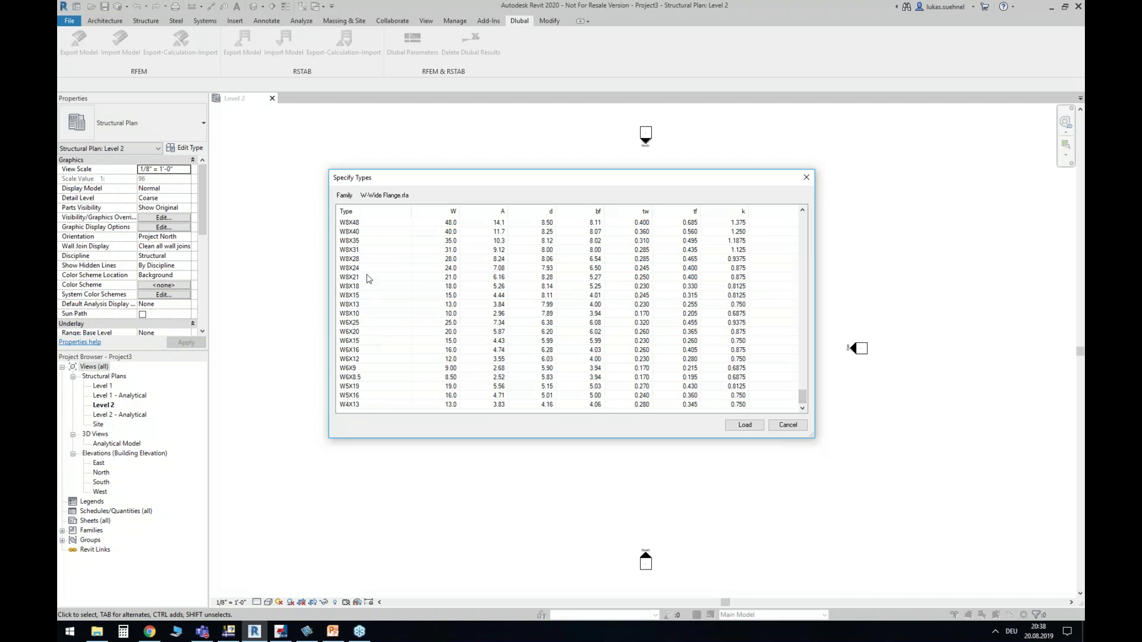
left_click(369, 250)
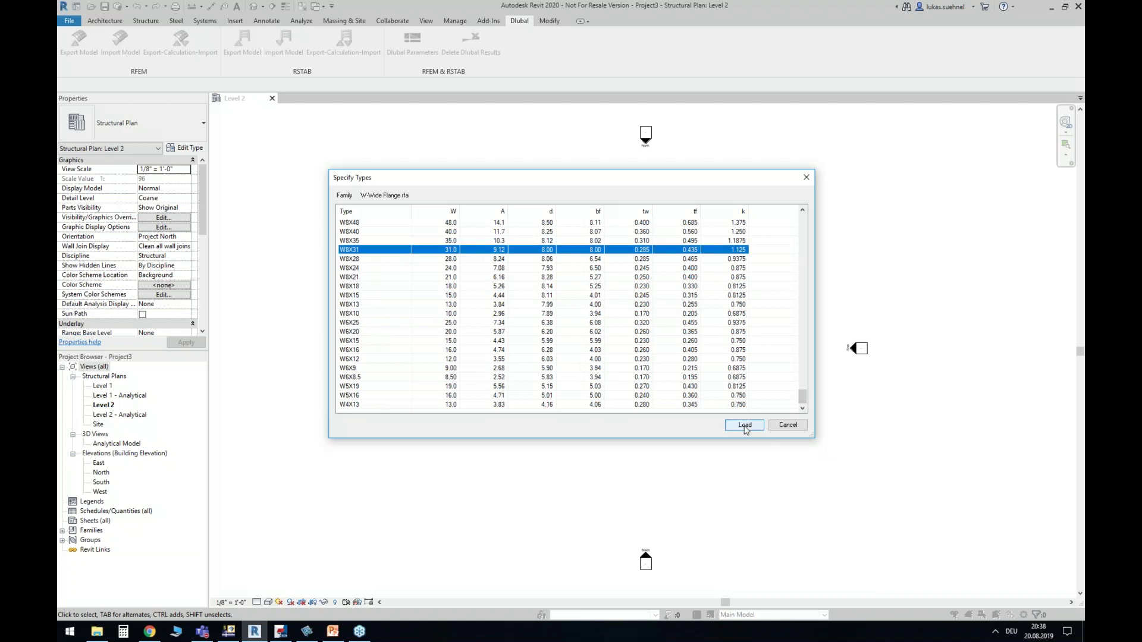
left_click(744, 425)
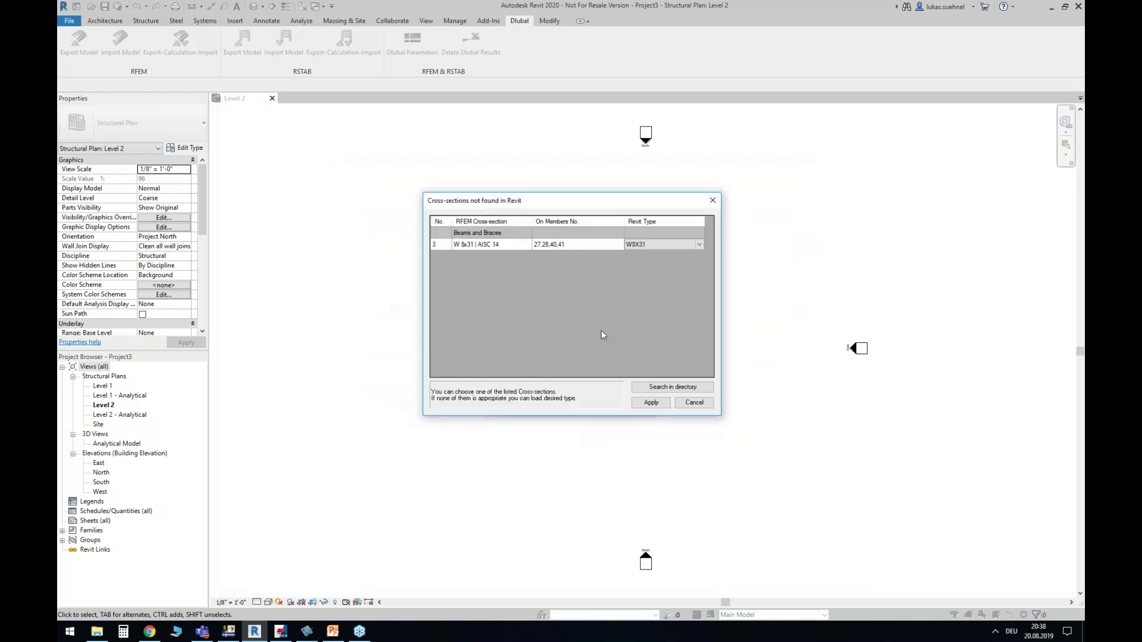
left_click(651, 402)
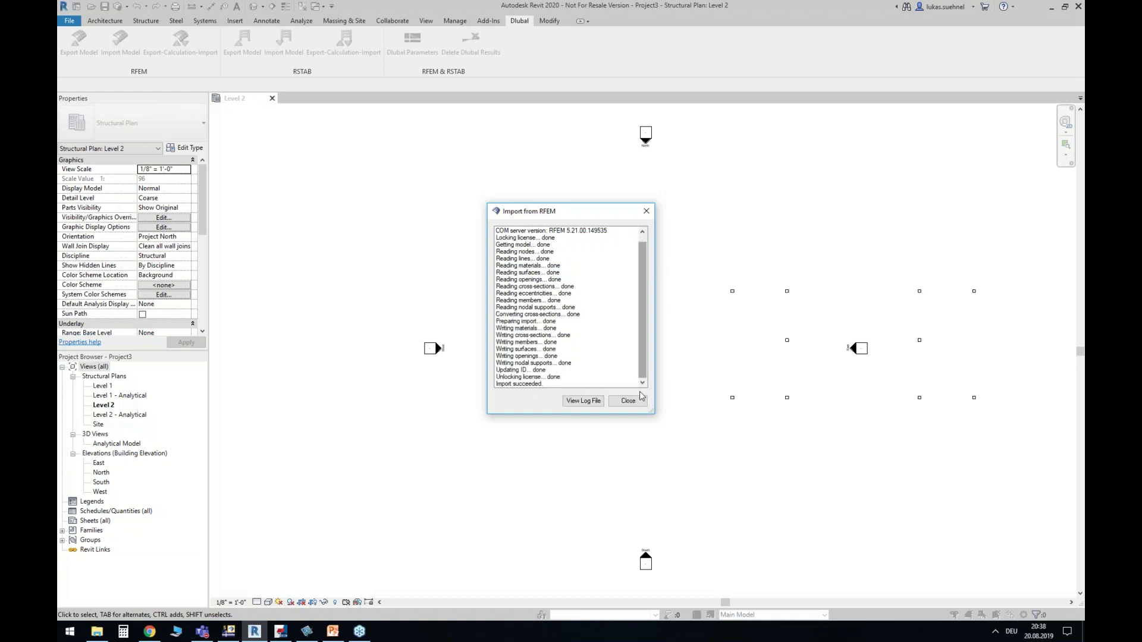
left_click(627, 400)
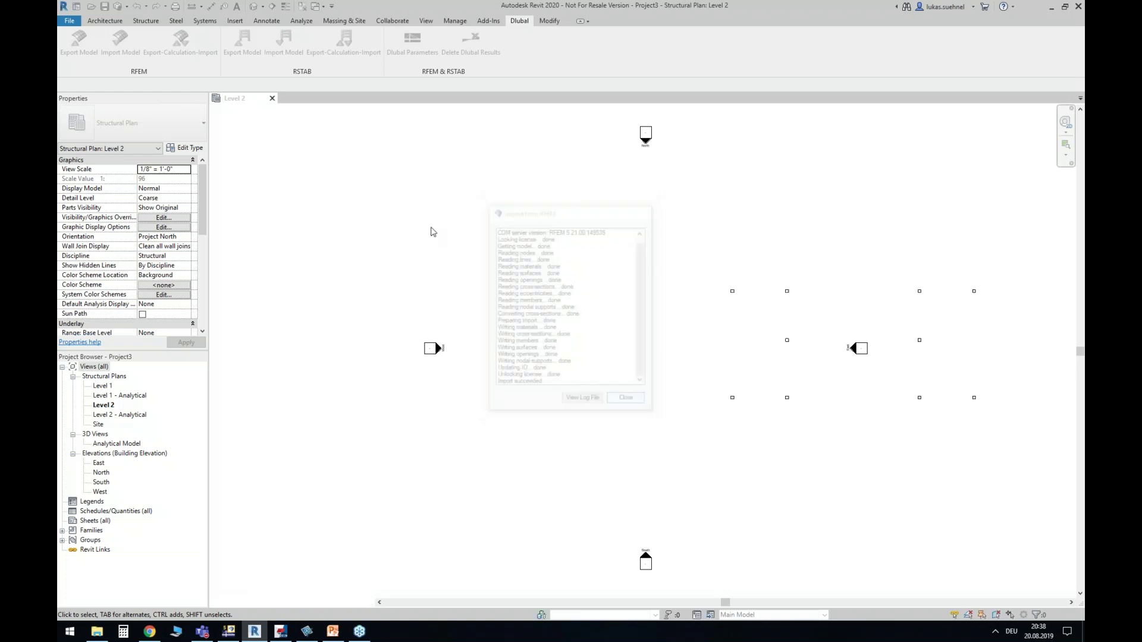
Open the default 3D view of the imported model and display it shaded at Fine detail level
left_click(253, 6)
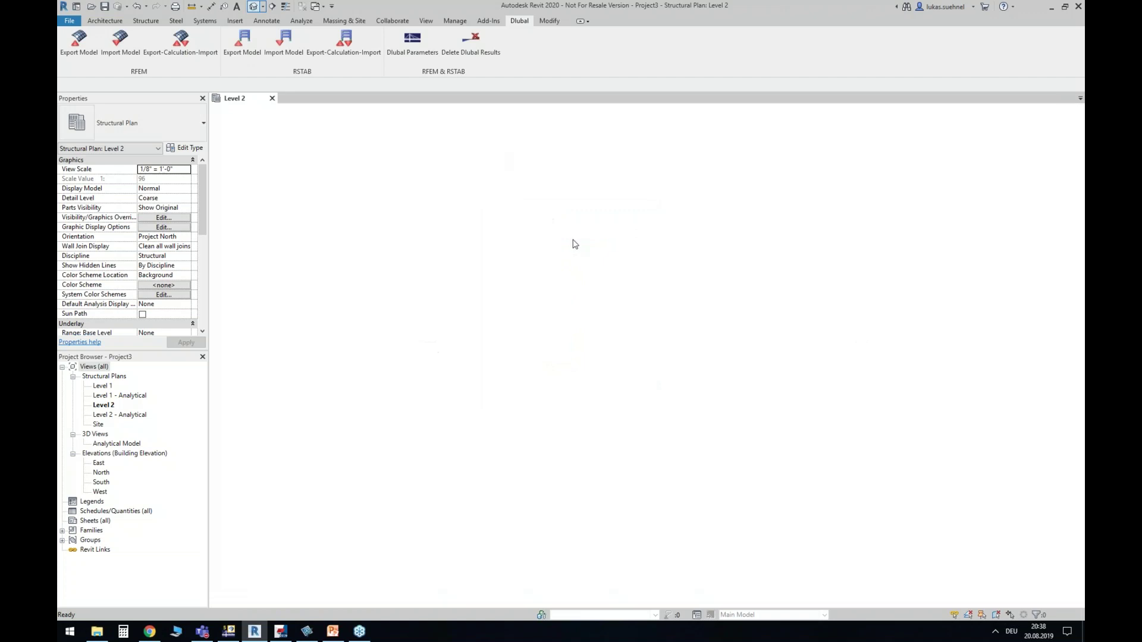
left_click(269, 601)
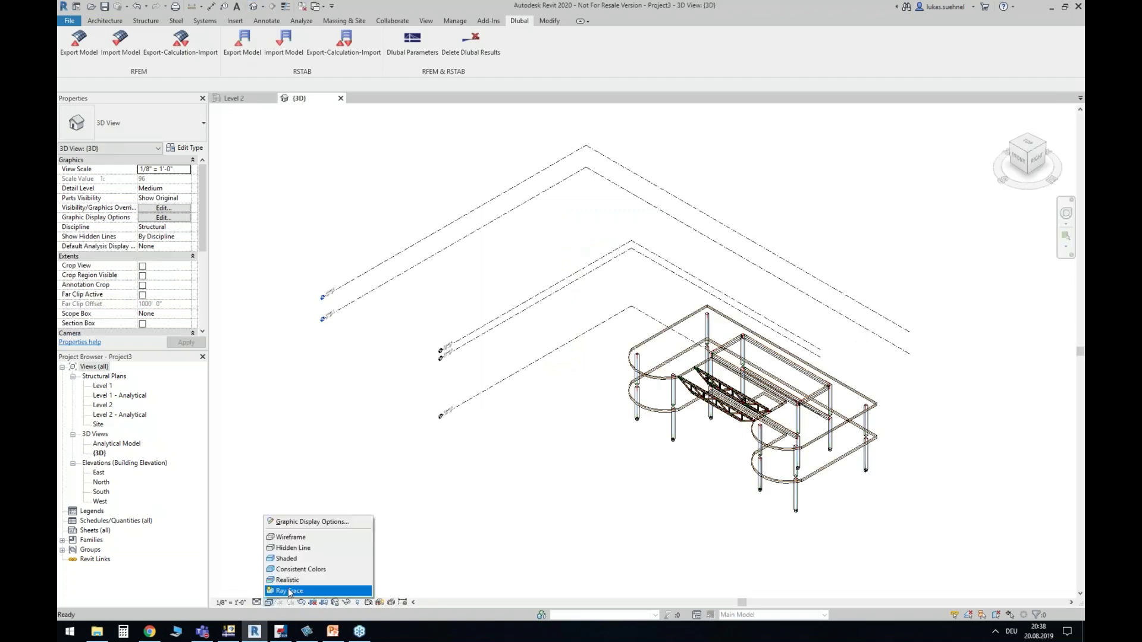
left_click(292, 562)
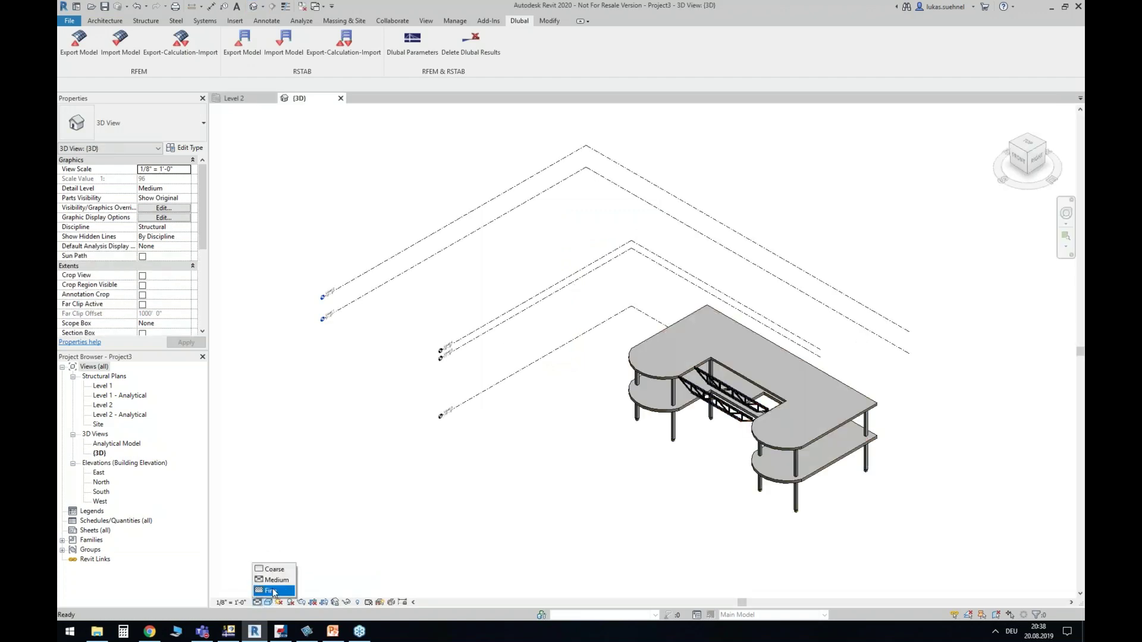
mouse_move(504, 446)
middle_mouse_down("shift")
mouse_move(736, 472)
mouse_move(791, 494)
mouse_move(761, 351)
mouse_move(693, 375)
mouse_move(668, 407)
mouse_move(726, 278)
mouse_move(687, 355)
mouse_move(640, 402)
middle_mouse_up("shift")
scroll(761, 350, "up", 2)
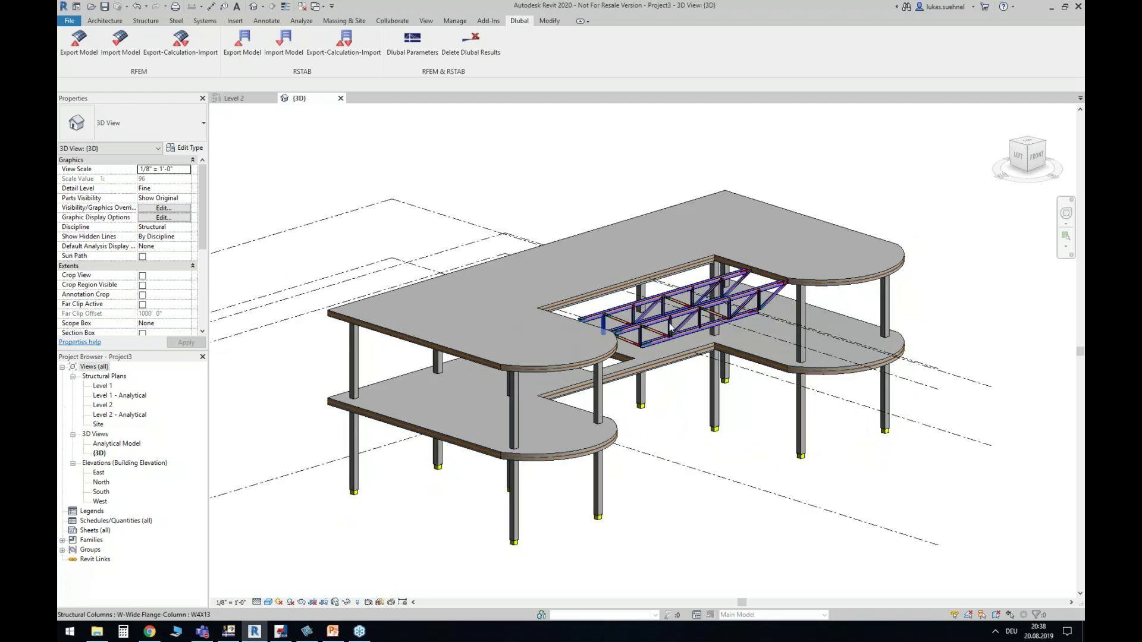
middle_click_drag(639, 433, 616, 419, "shift")
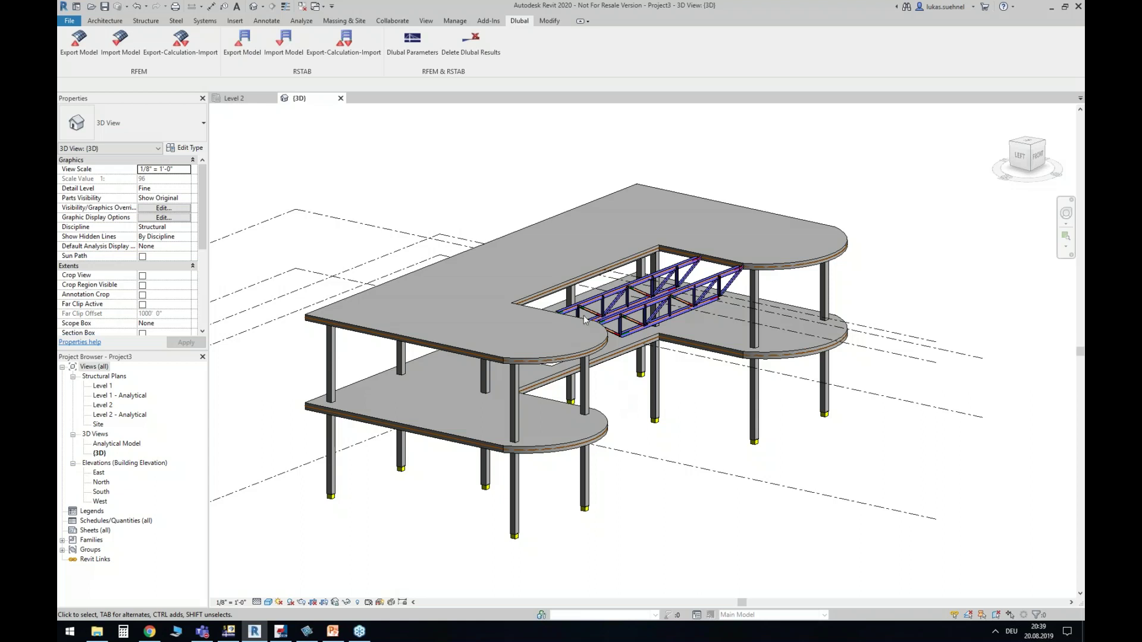
Close Project3 in Revit and the Concrete_Steel_US model in RFEM, discarding the changes to both
left_click(341, 98)
left_click(273, 98)
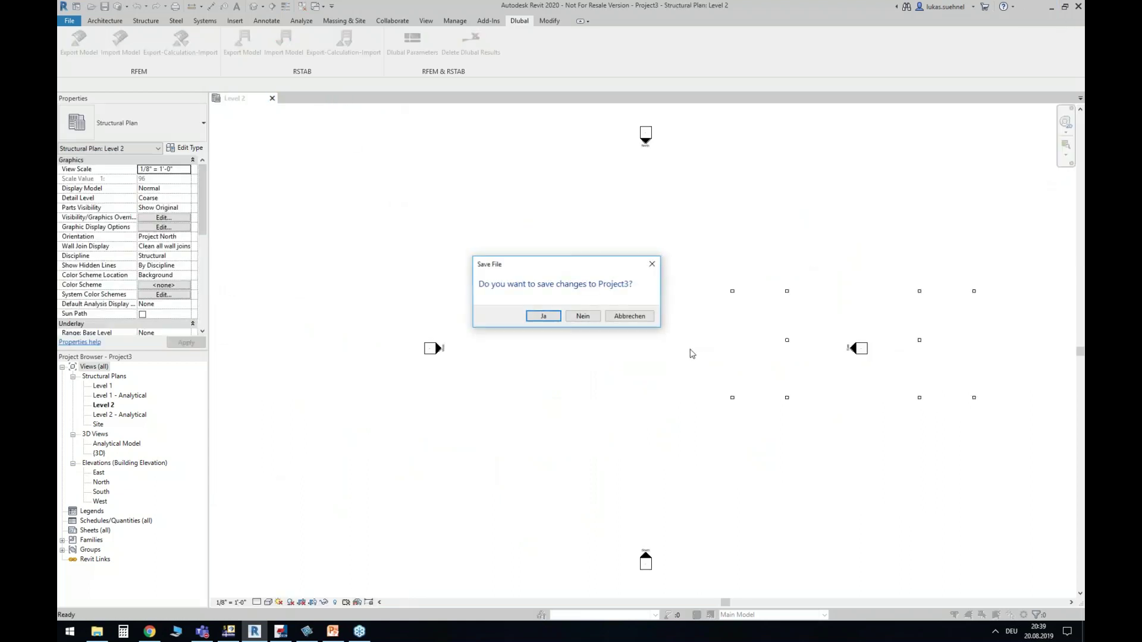
left_click(583, 317)
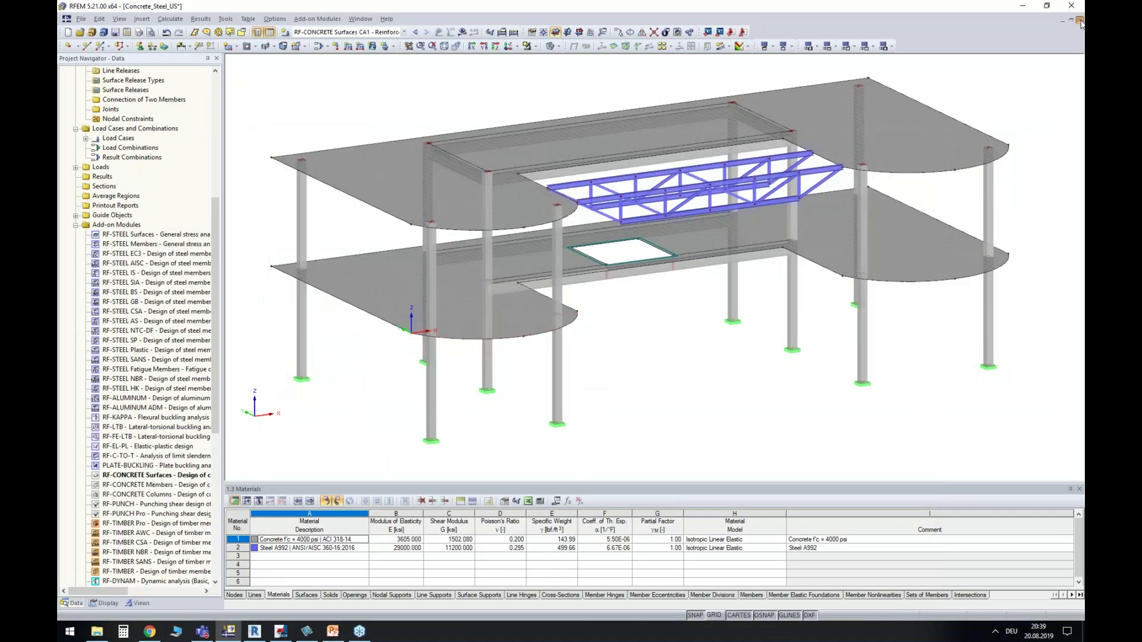
left_click(1079, 21)
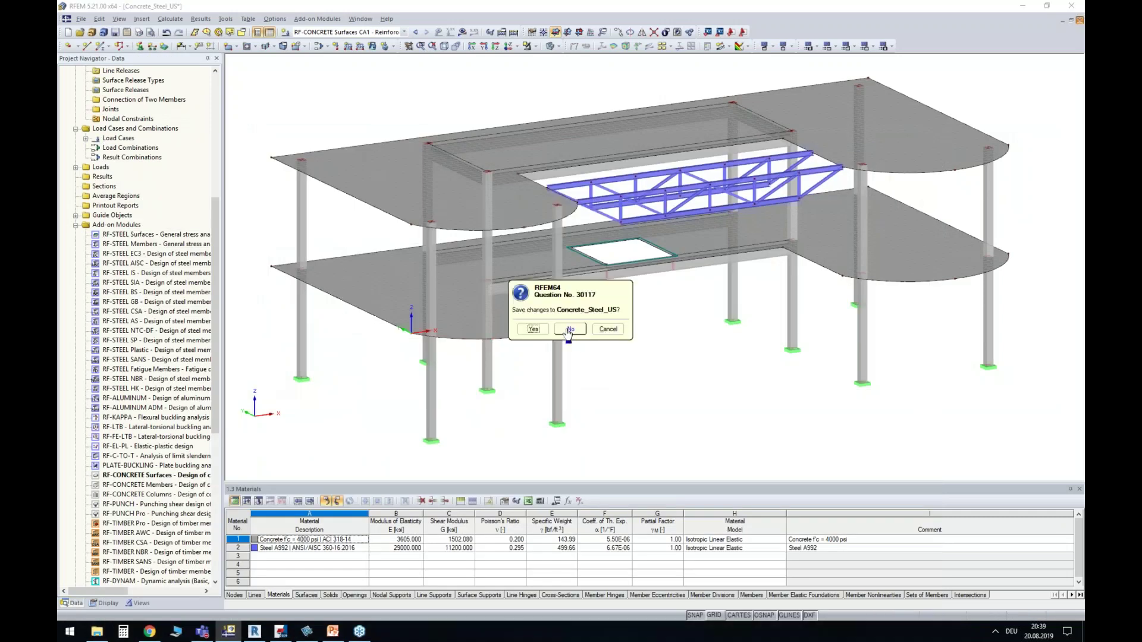
left_click(568, 333)
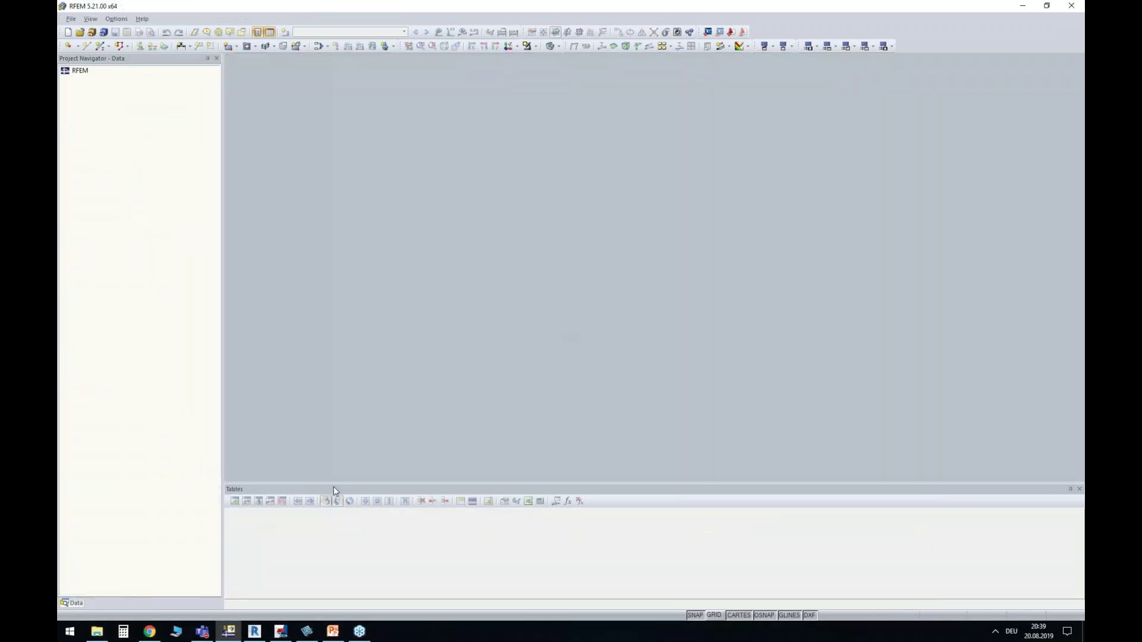
Switch to Tekla Structures and examine the physical model's slabs, columns, slab opening and steel trusses from several angles
left_click(281, 632)
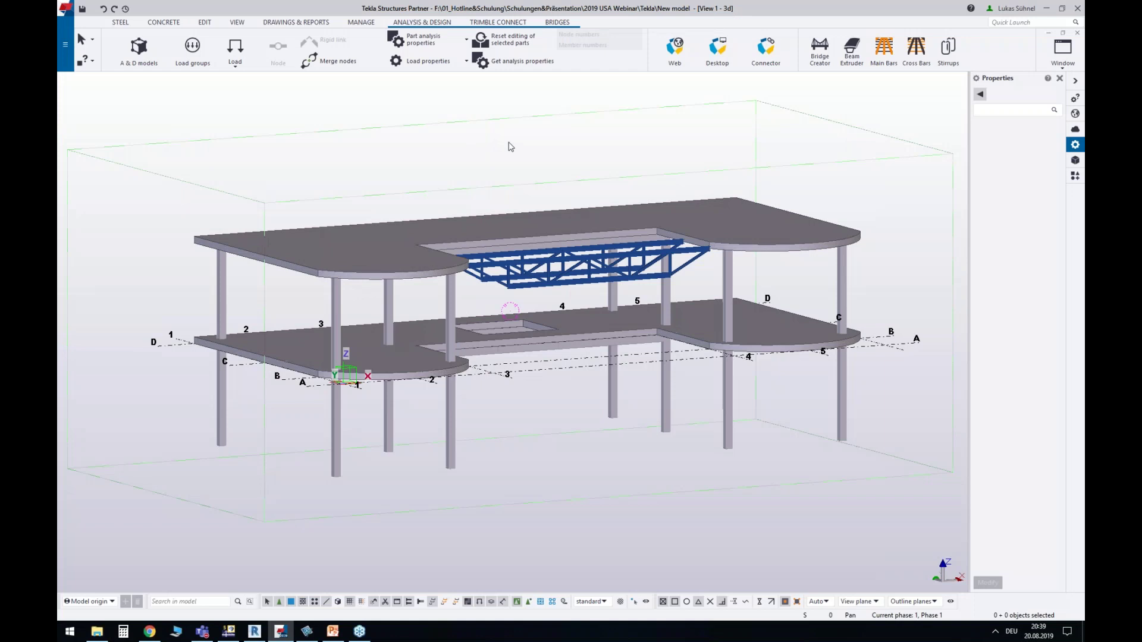
scroll(673, 291, "down", 2)
middle_click_drag(299, 116, 376, 199)
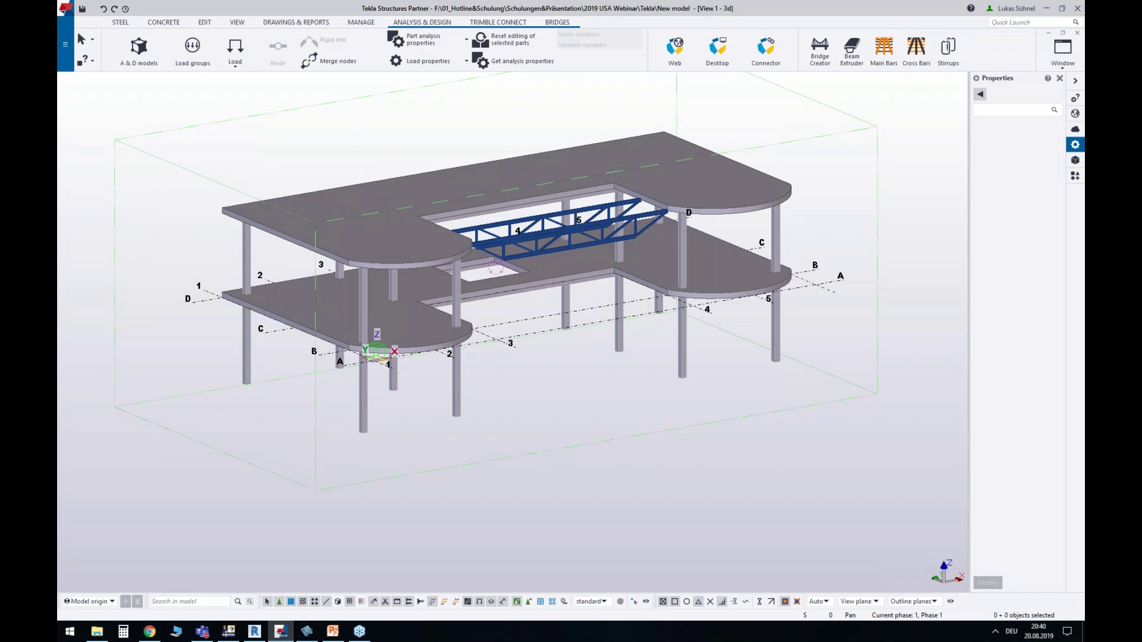
middle_click_drag(494, 399, 511, 479)
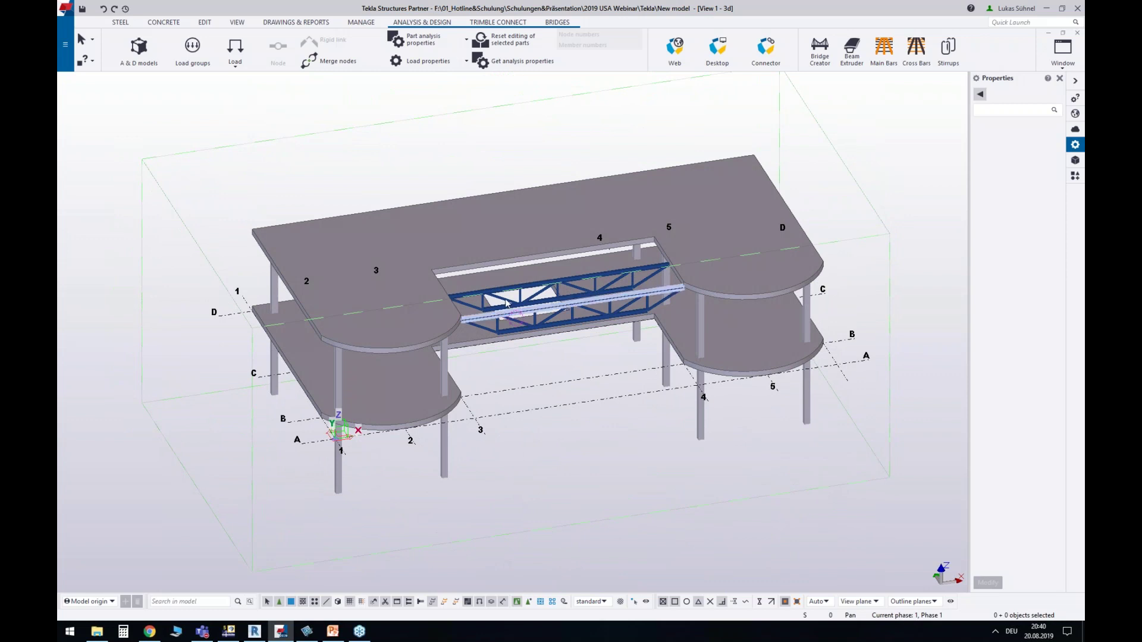
scroll(498, 277, "up", 3)
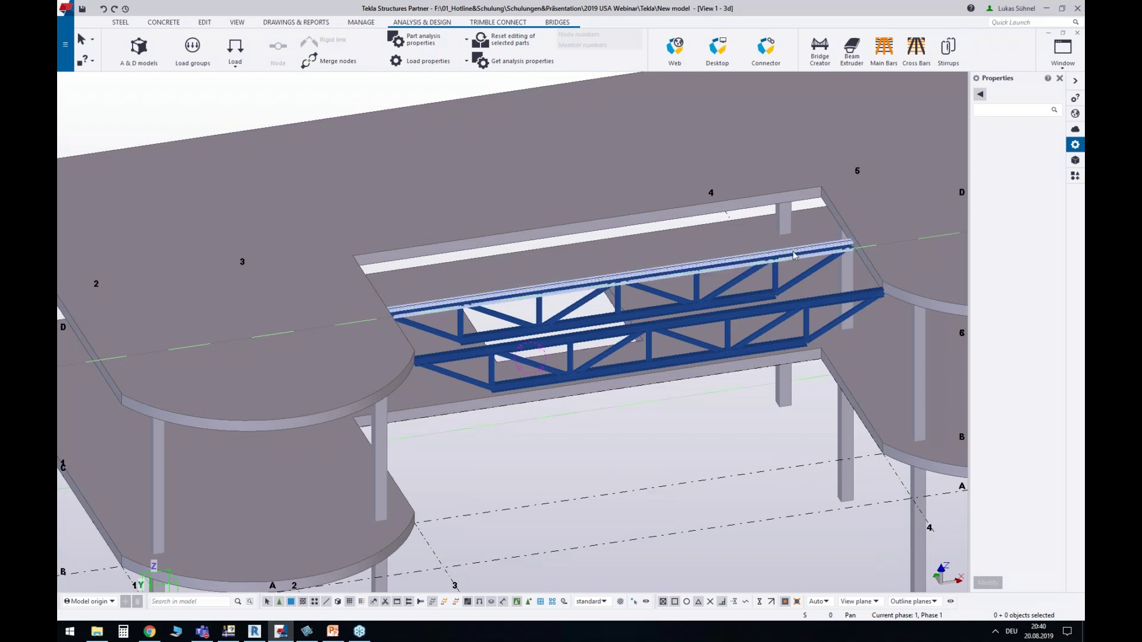
scroll(638, 410, "down", 5)
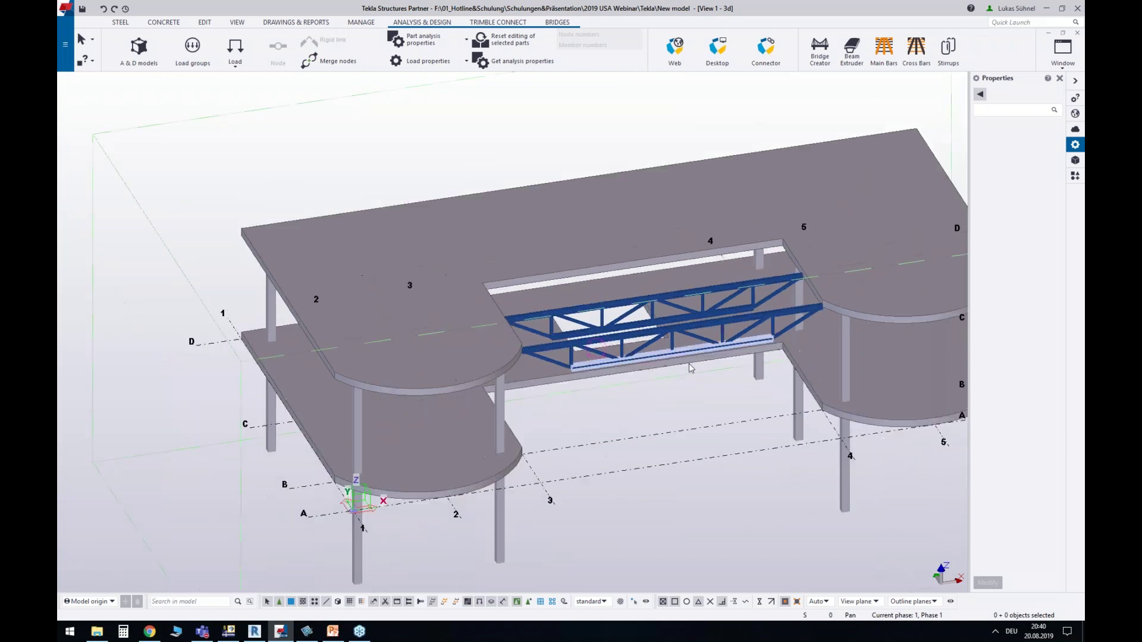
mouse_move(638, 410)
middle_mouse_down("ctrl")
mouse_move(636, 333)
mouse_move(639, 422)
middle_mouse_up("ctrl")
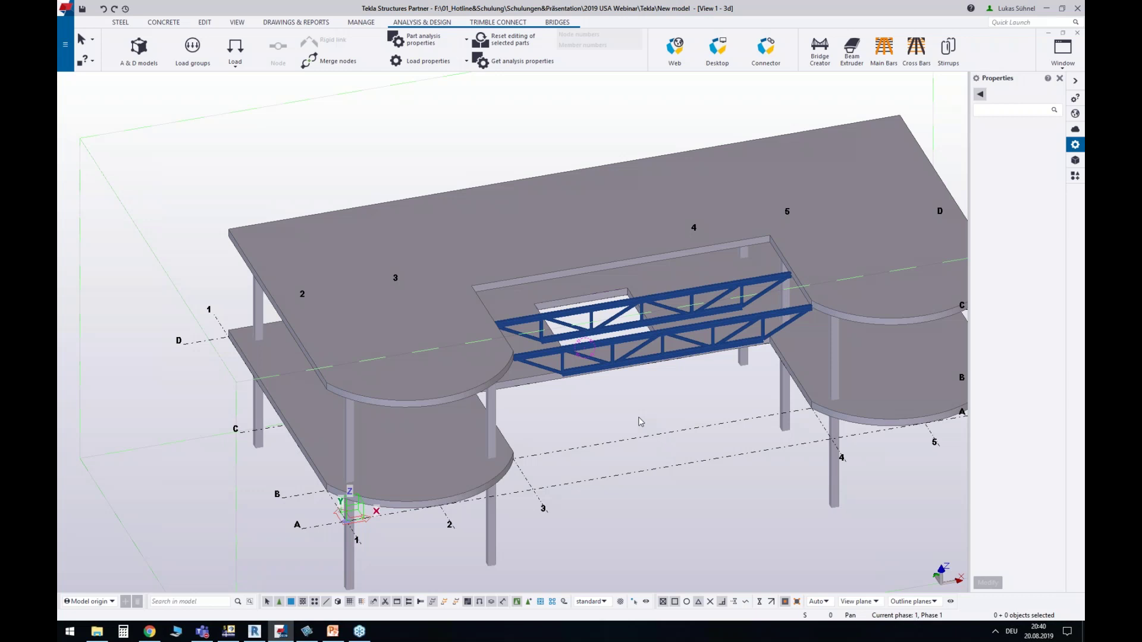
middle_click_drag(596, 428, 548, 384)
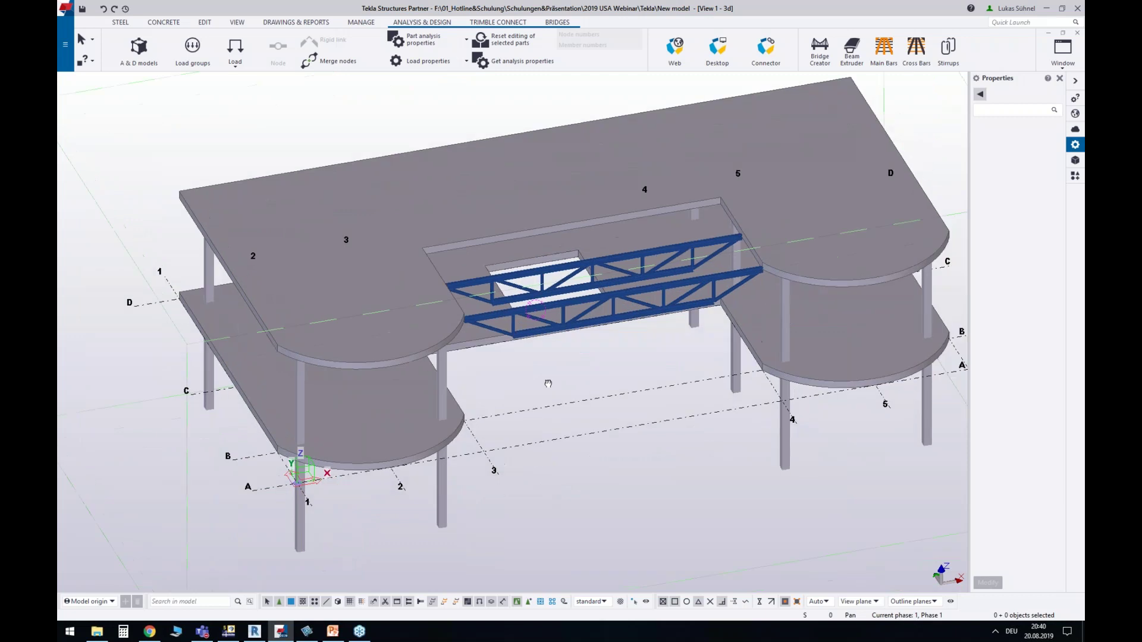
scroll(548, 384, "down", 1)
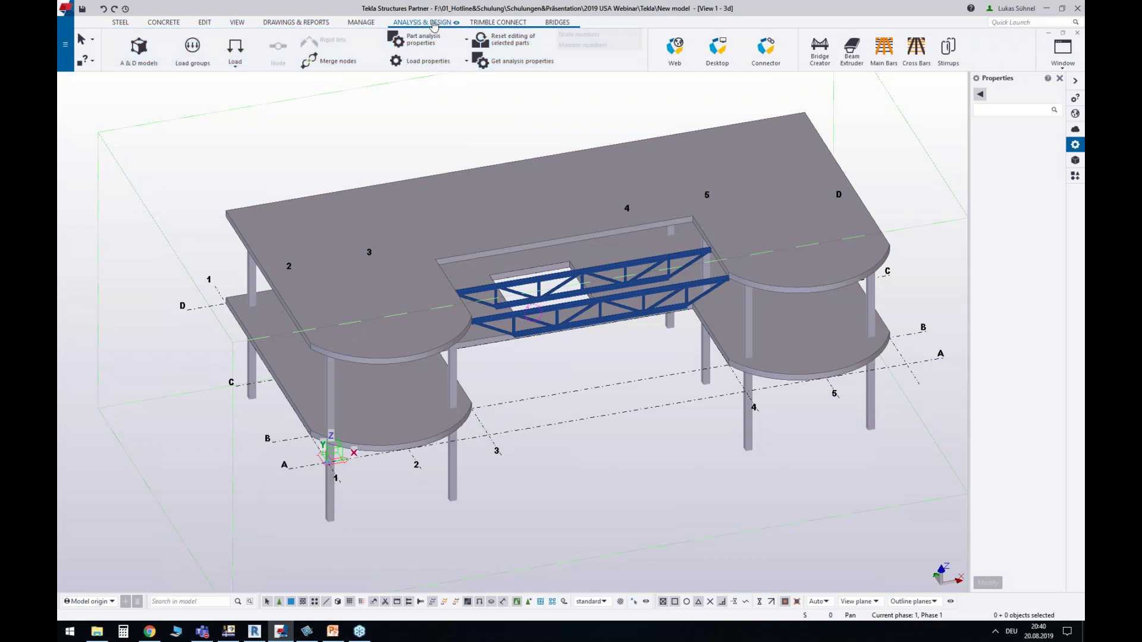
Select Model 1 among the analysis and design models and review its properties and model content options without changing them
left_click(137, 57)
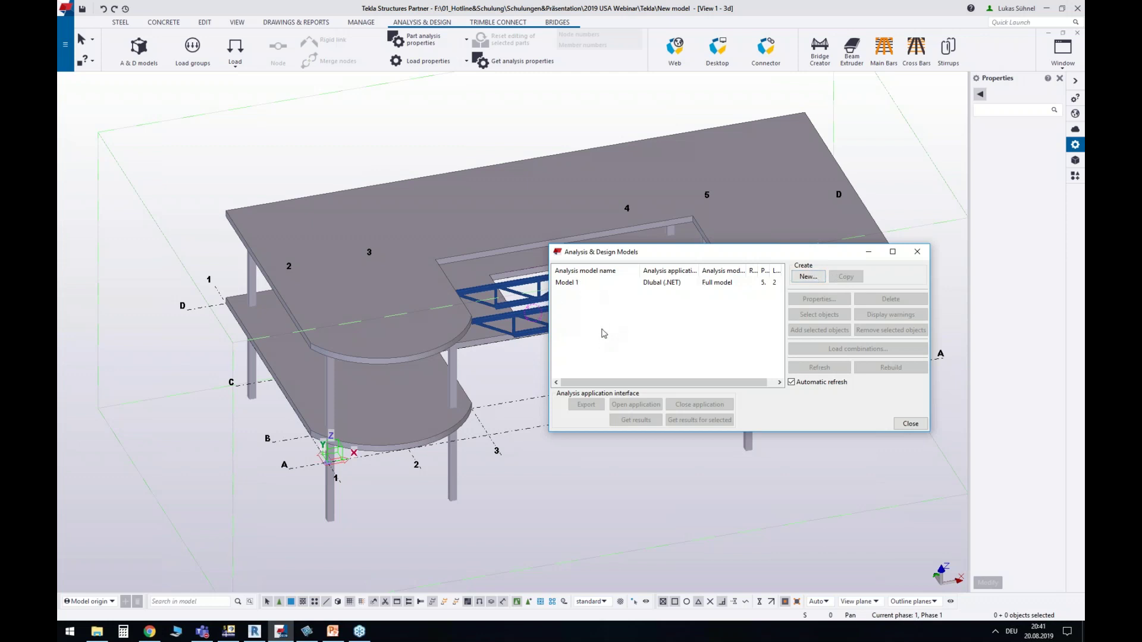
left_click(599, 284)
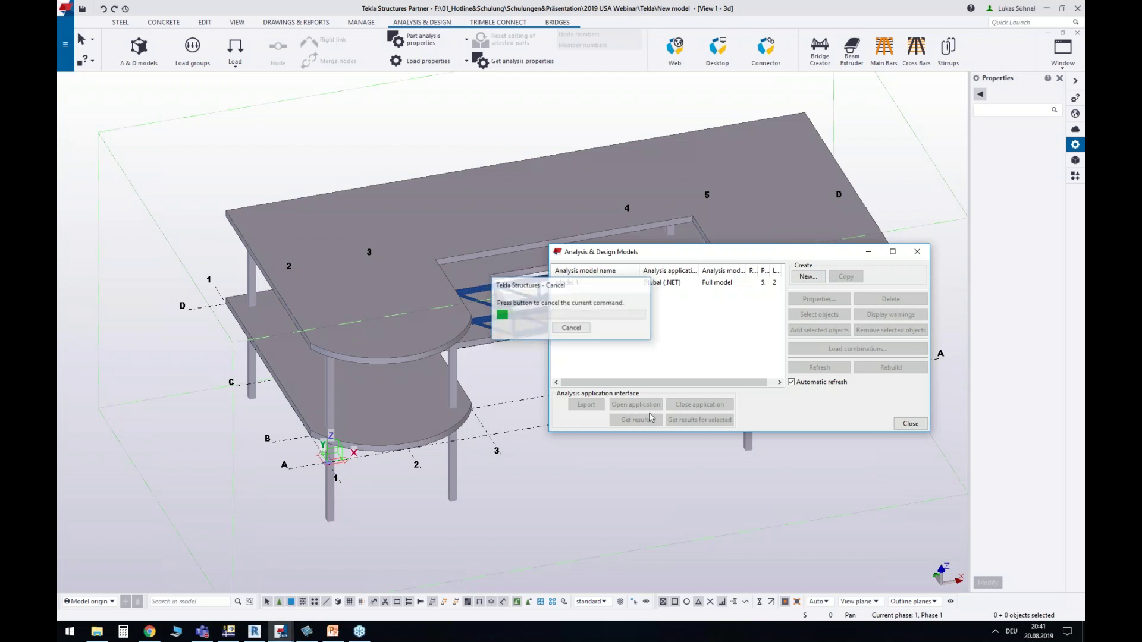
left_click(804, 314)
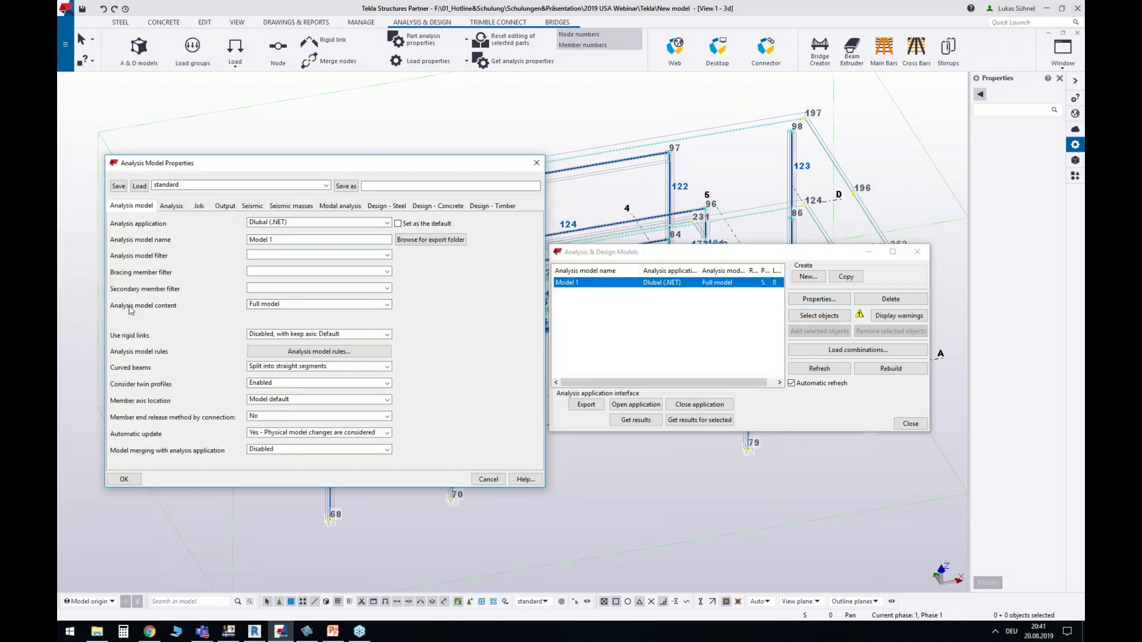
left_click(290, 308)
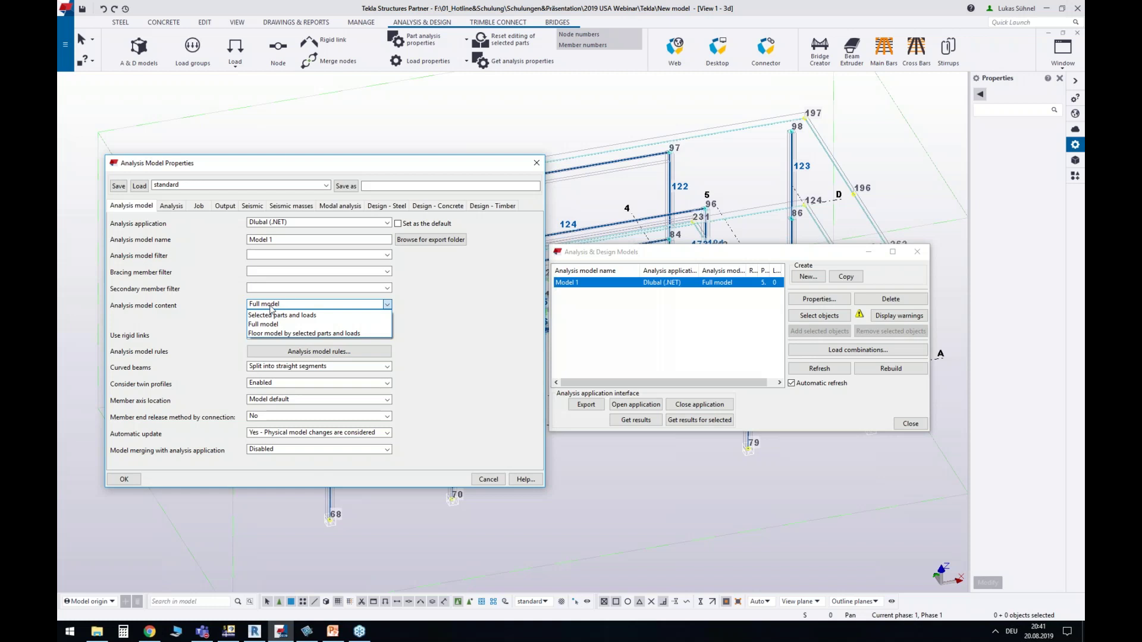
left_click(263, 307)
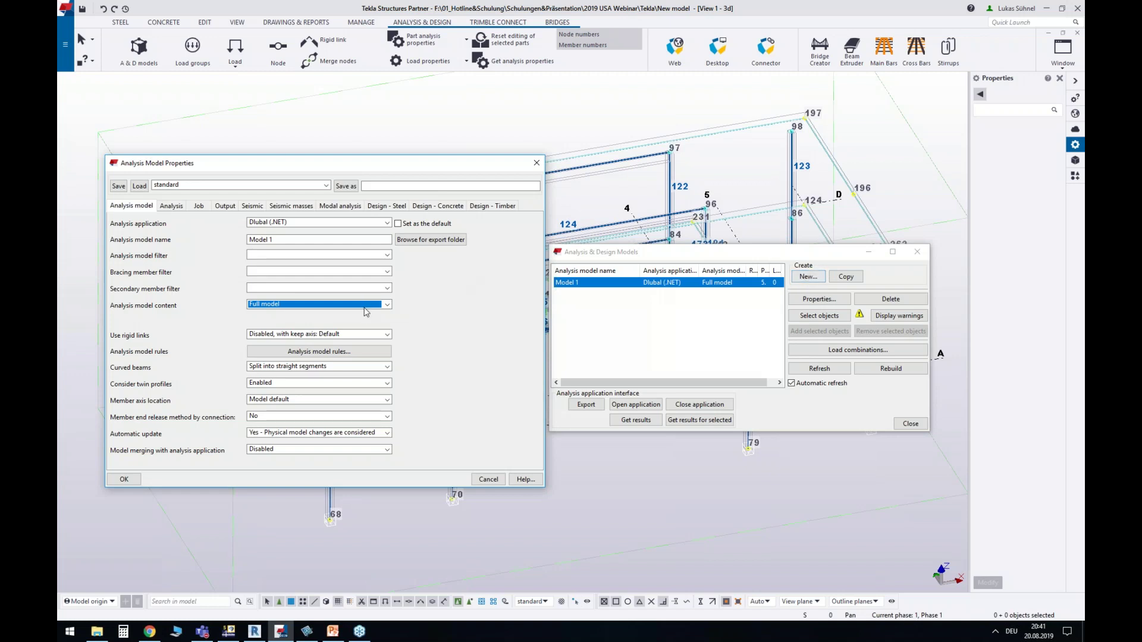
left_click(387, 304)
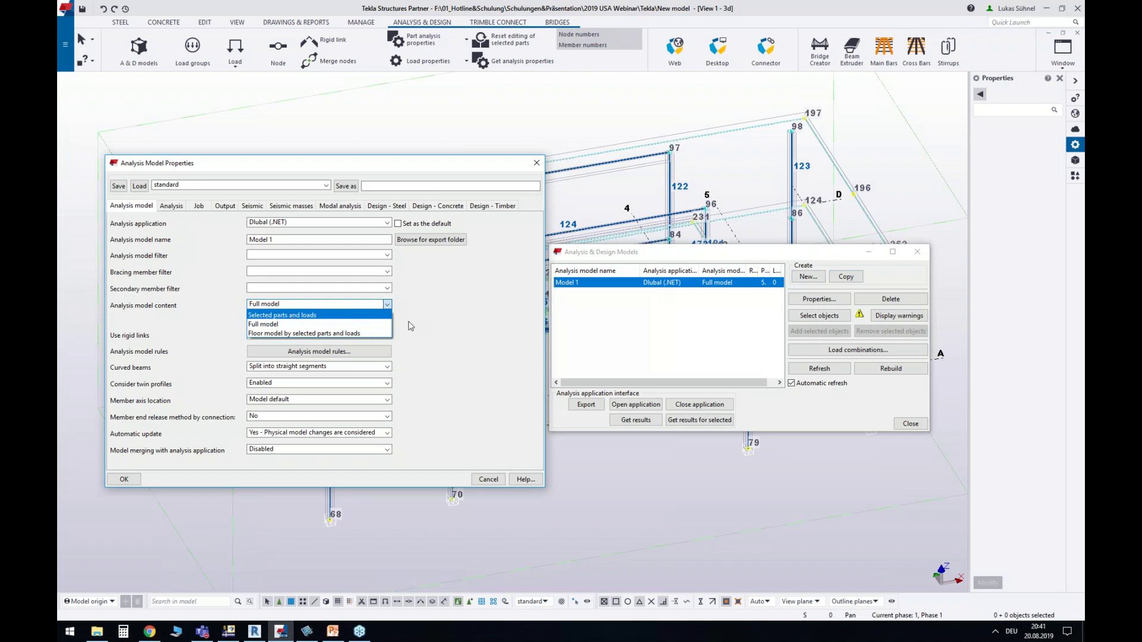
left_click(447, 330)
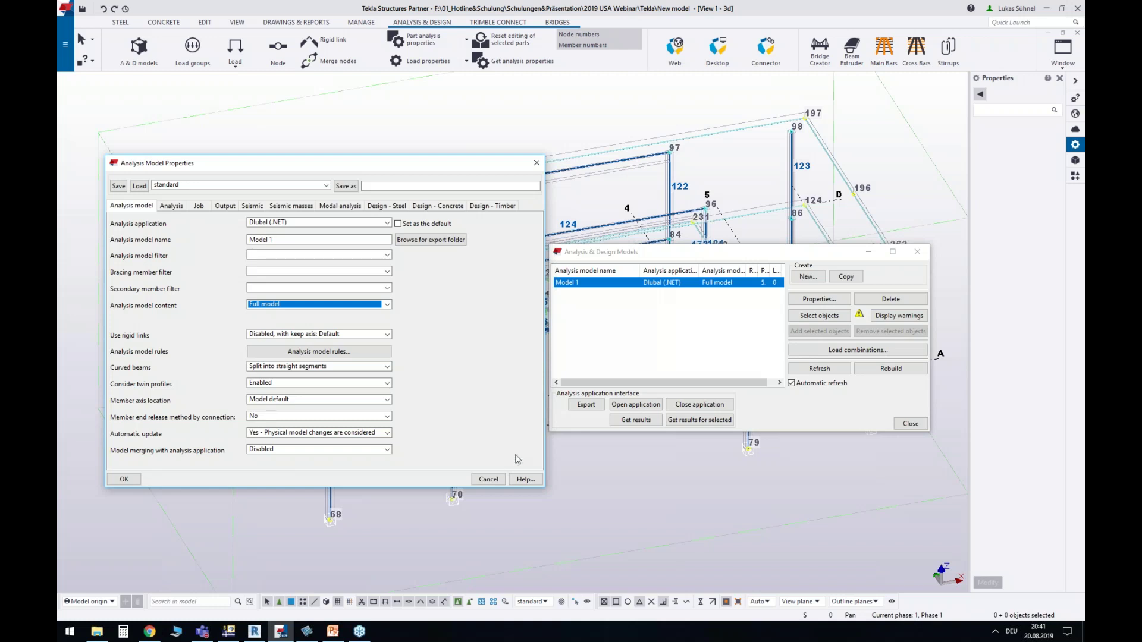
left_click(494, 481)
Move the analysis models dialog aside and examine the analysis model's column nodes, slab edges and truss members up close
left_click_drag(800, 262, 963, 415)
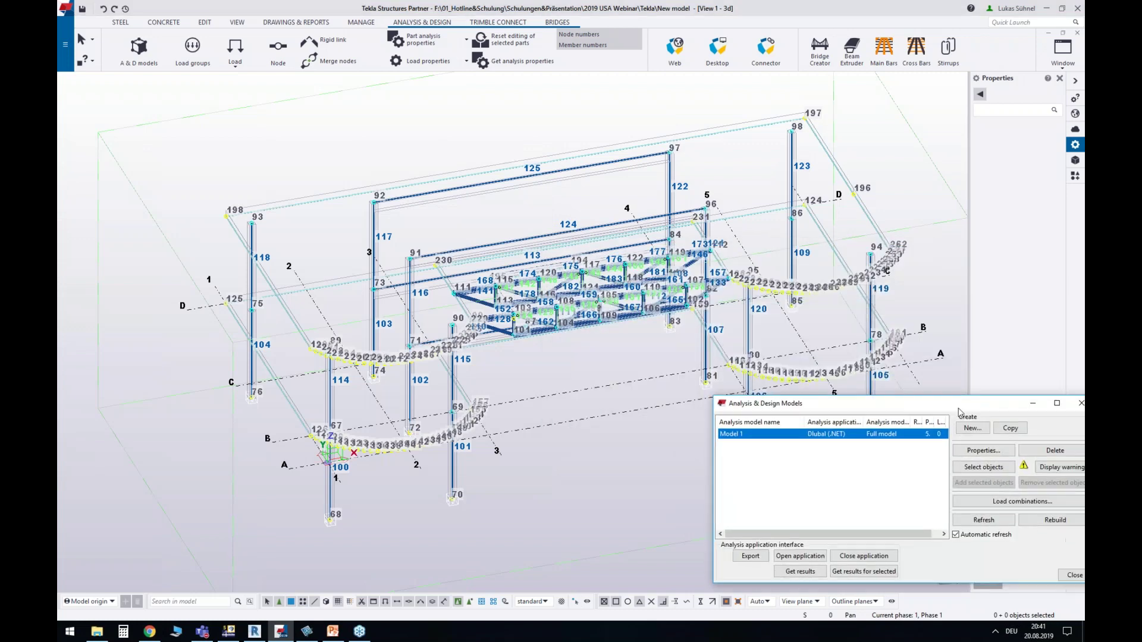
middle_click_drag(561, 397, 518, 360)
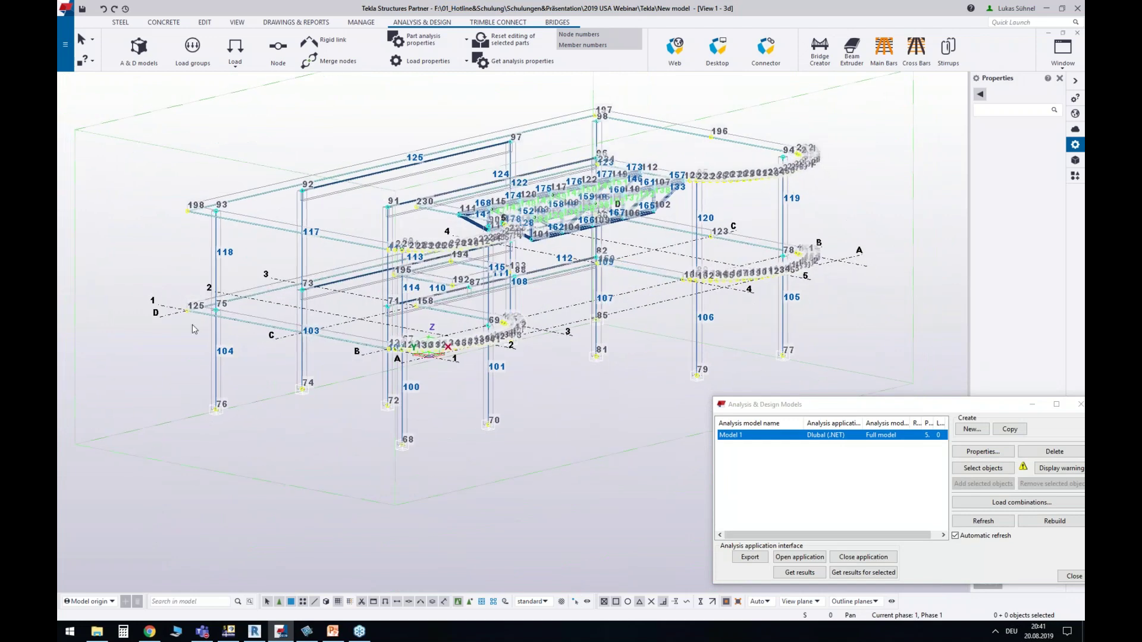
scroll(191, 324, "up", 5)
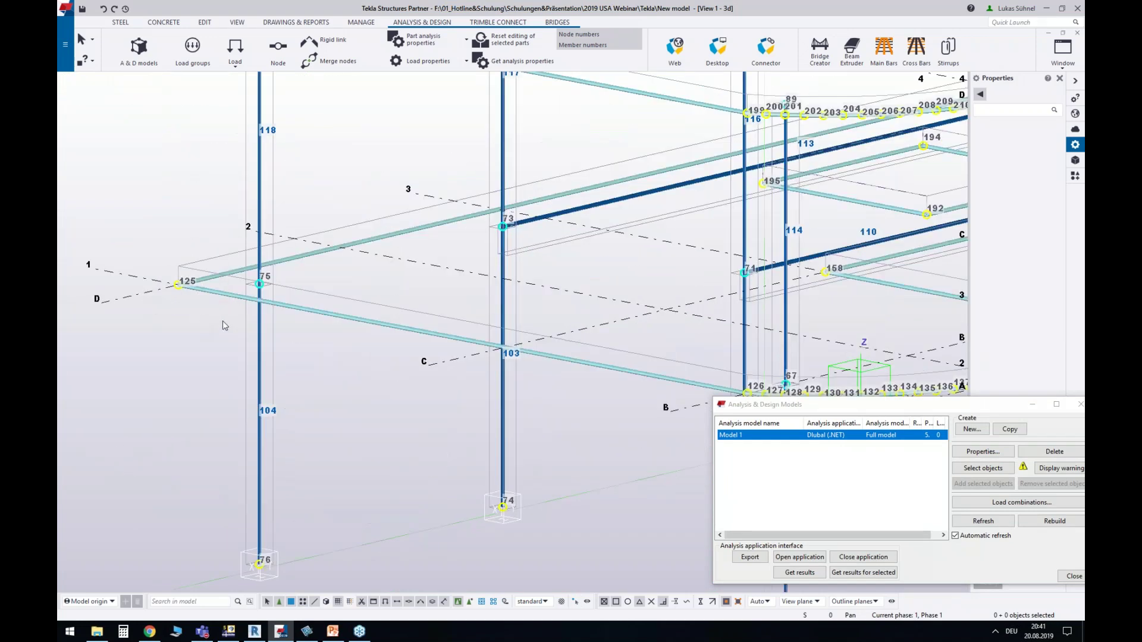
scroll(222, 325, "up", 3)
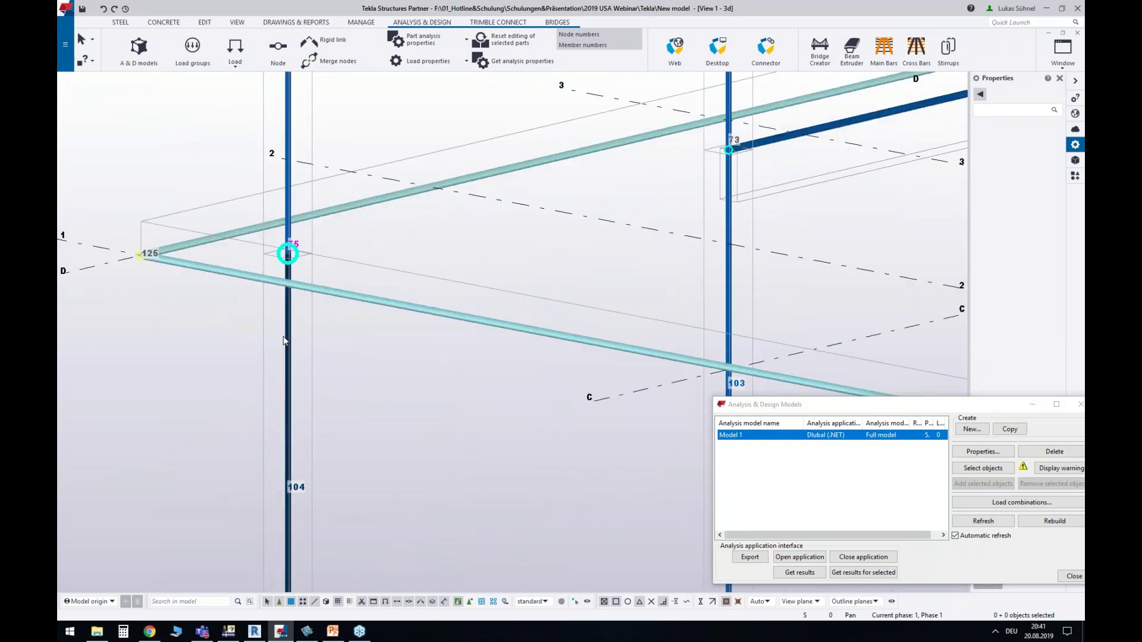
scroll(158, 312, "down", 1)
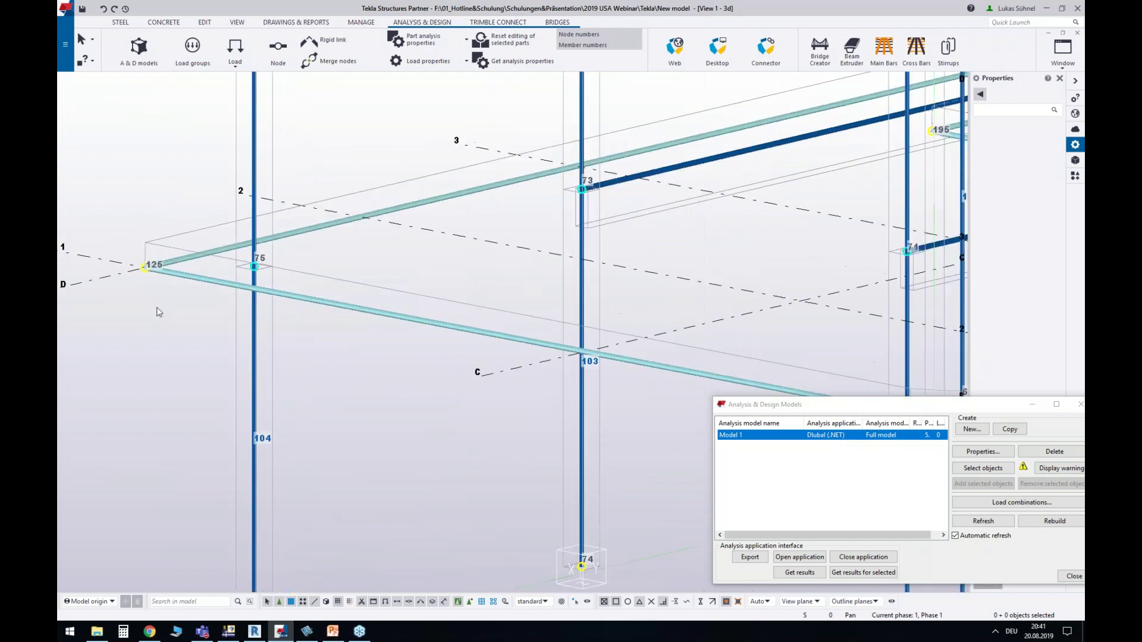
scroll(158, 312, "down", 5)
middle_click_drag(524, 336, 479, 269, "ctrl")
scroll(479, 269, "up", 8)
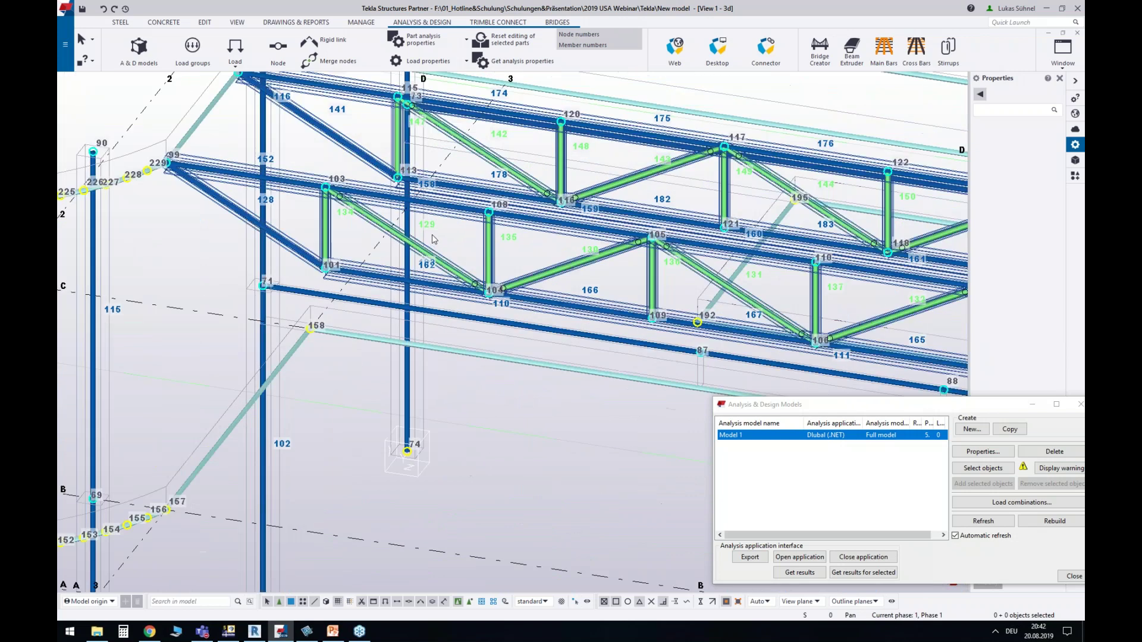
Open the analysis properties of a truss diagonal and review its member class options and its start and end releases
left_click(430, 288)
double_click(410, 329)
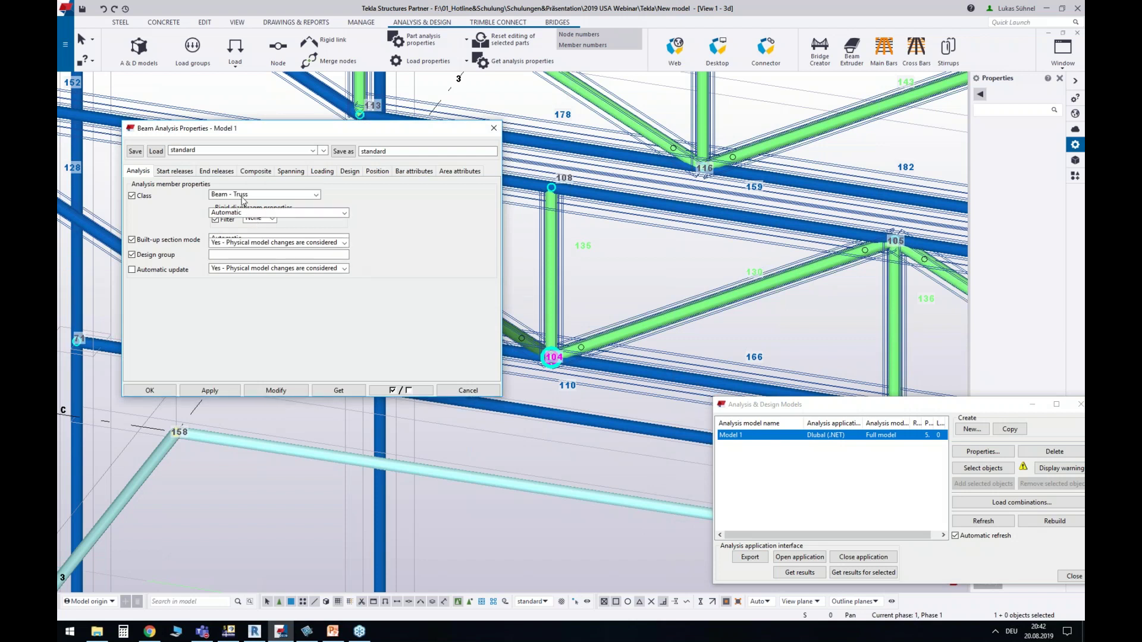
left_click(316, 195)
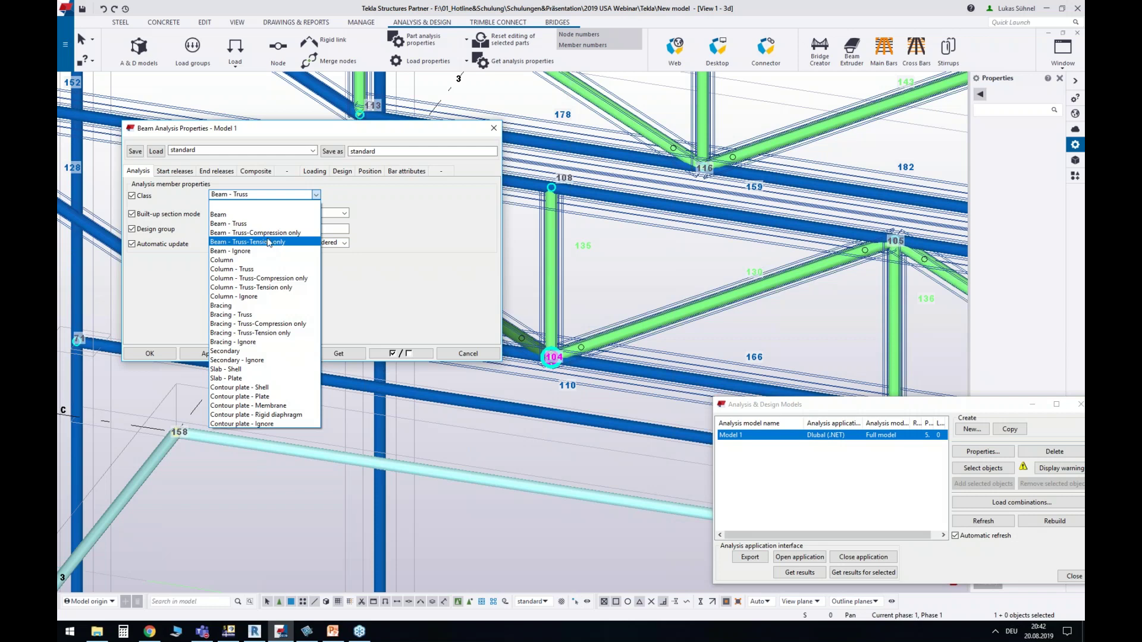
left_click(320, 196)
left_click(175, 171)
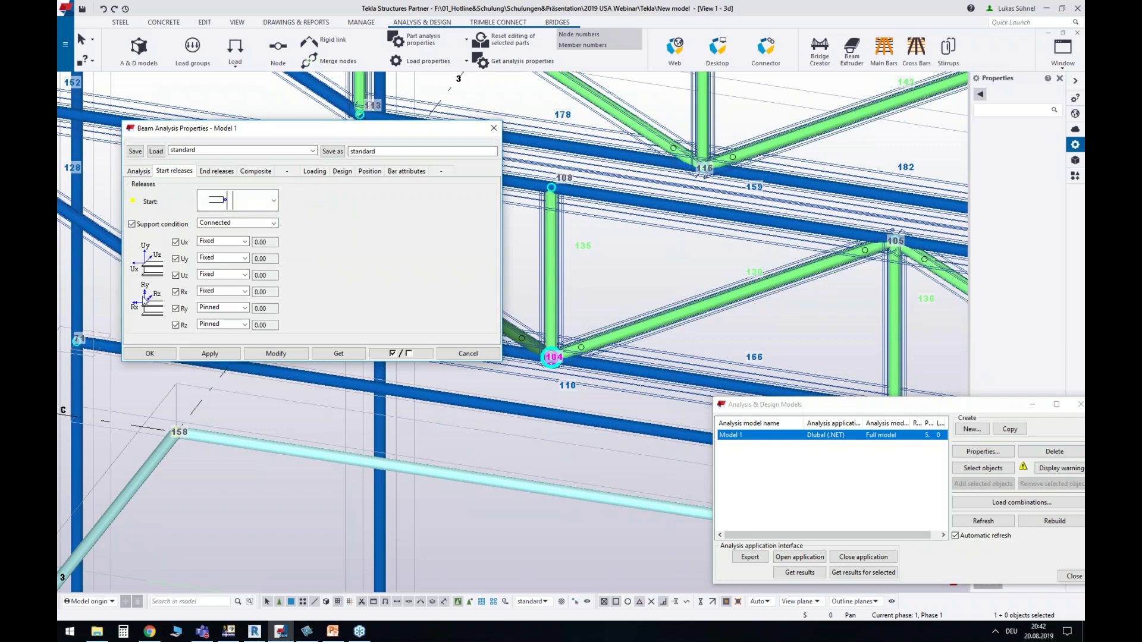
left_click(215, 171)
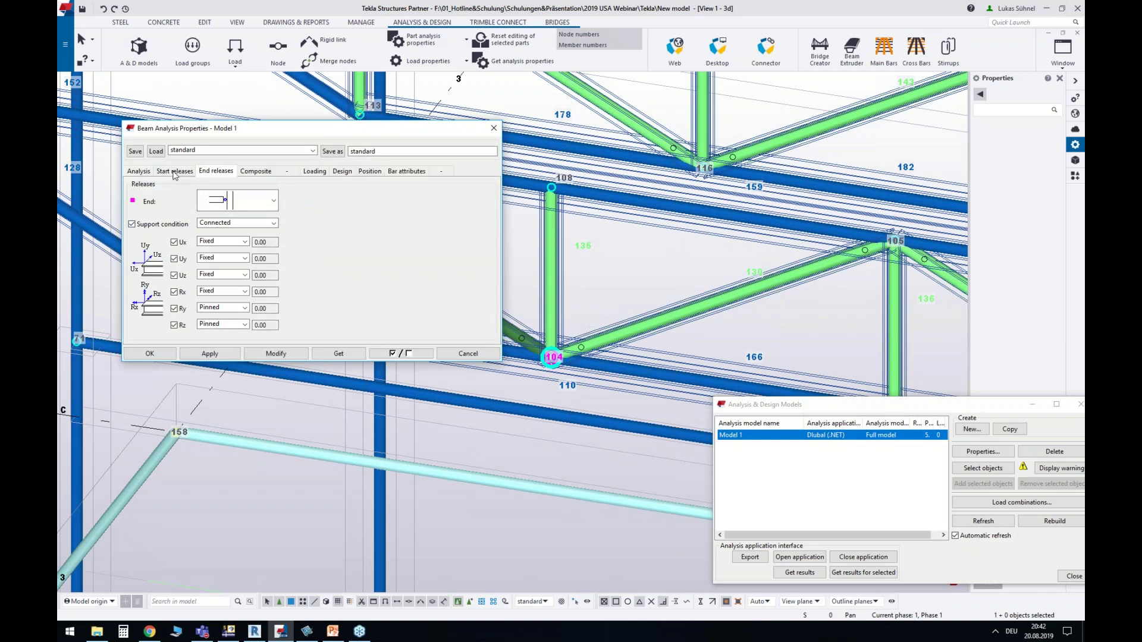
left_click(181, 171)
left_click(214, 171)
Review the truss diagonal's position settings and axis options, leaving its properties without changes
left_click(369, 171)
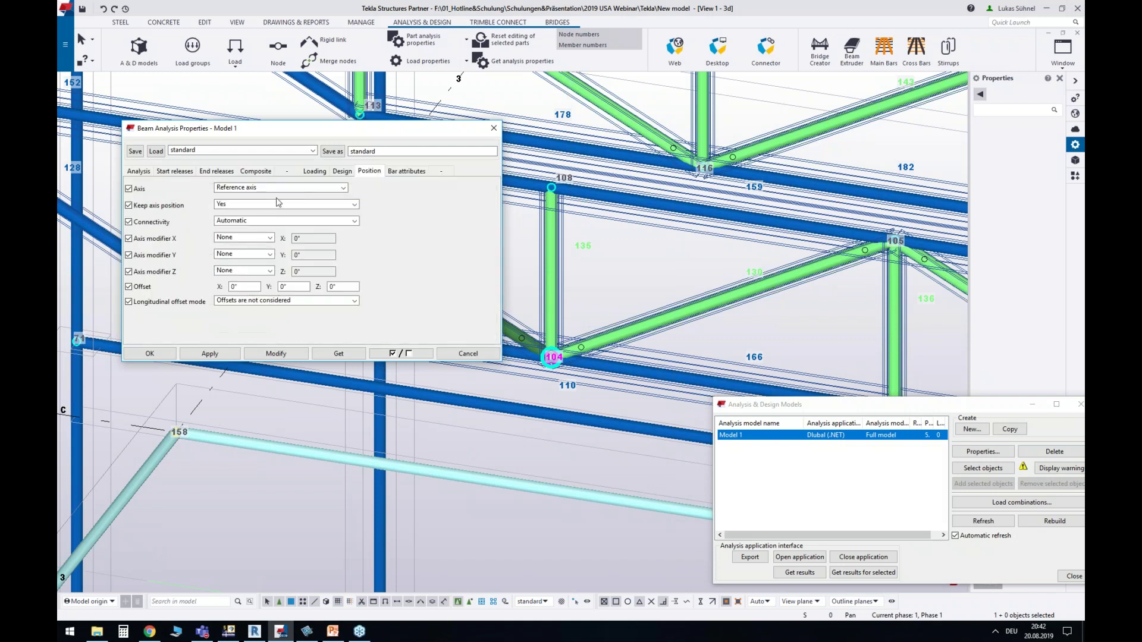
left_click(282, 189)
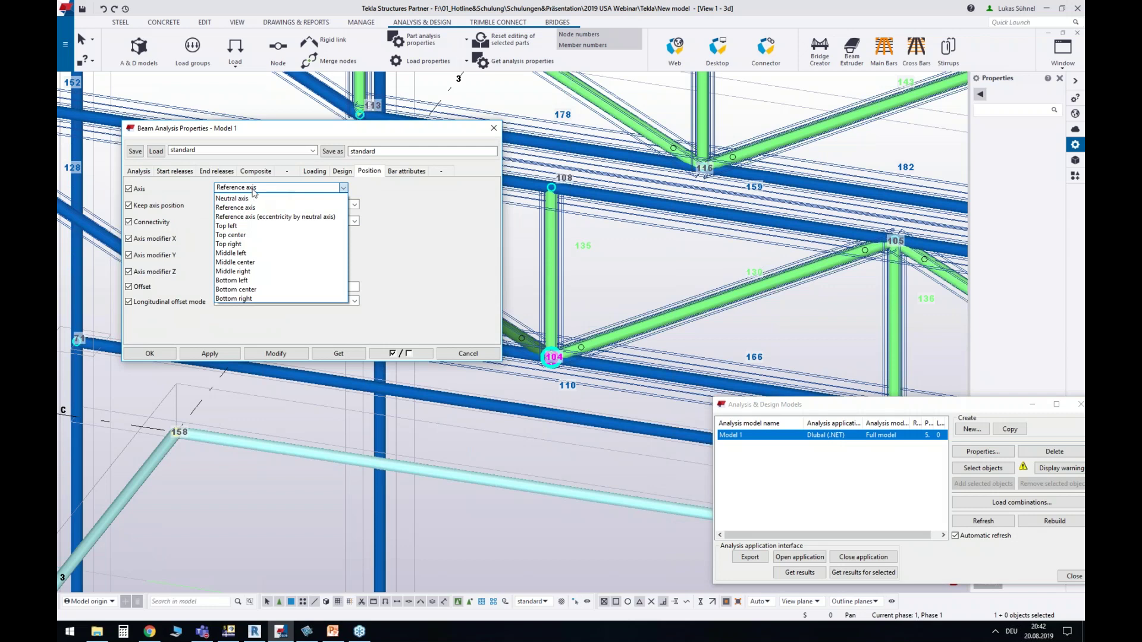
left_click(419, 201)
left_click(468, 353)
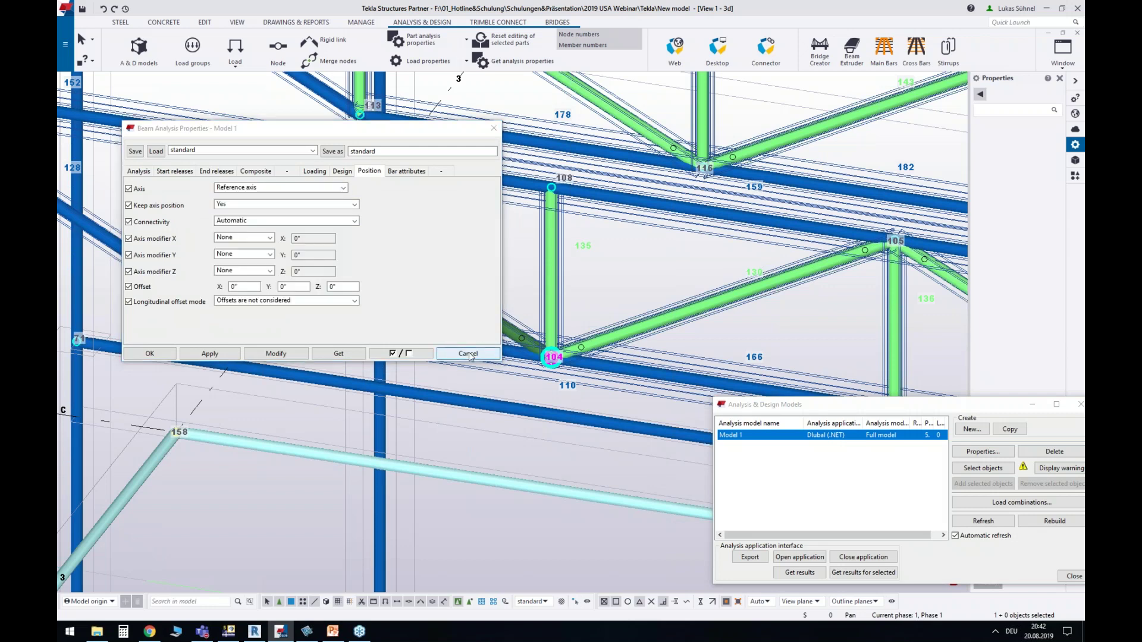
Inspect the support conditions of analysis node 70 at the column base without changing them
left_click(667, 239)
scroll(667, 239, "down", 10)
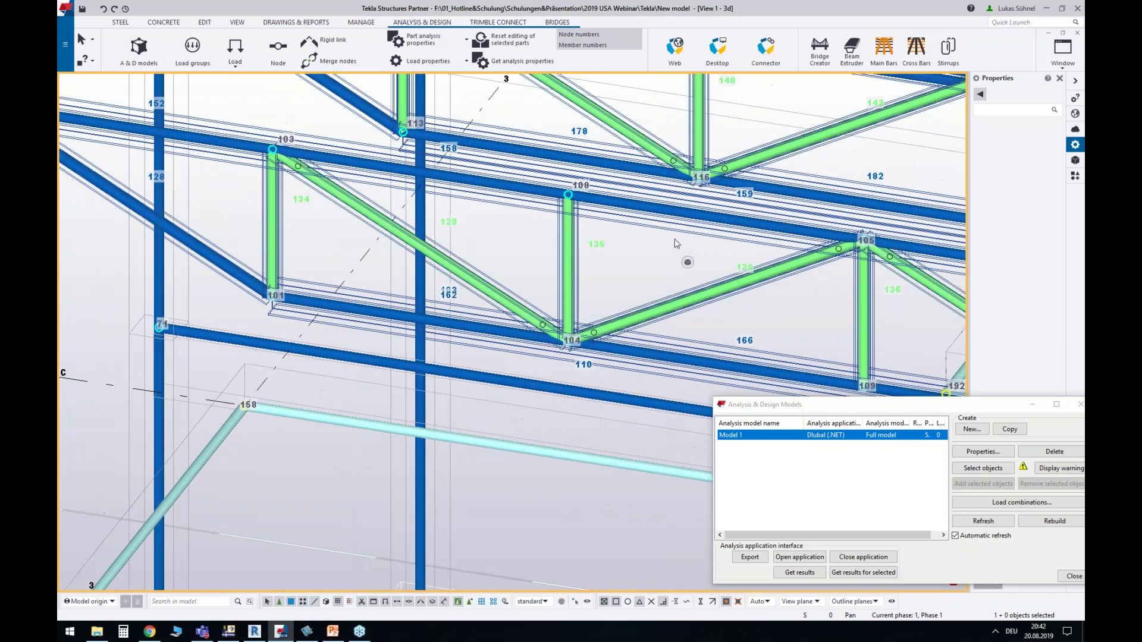
mouse_move(688, 262)
middle_mouse_down("ctrl")
mouse_move(591, 331)
mouse_move(627, 319)
mouse_move(560, 332)
mouse_move(539, 411)
middle_mouse_up("ctrl")
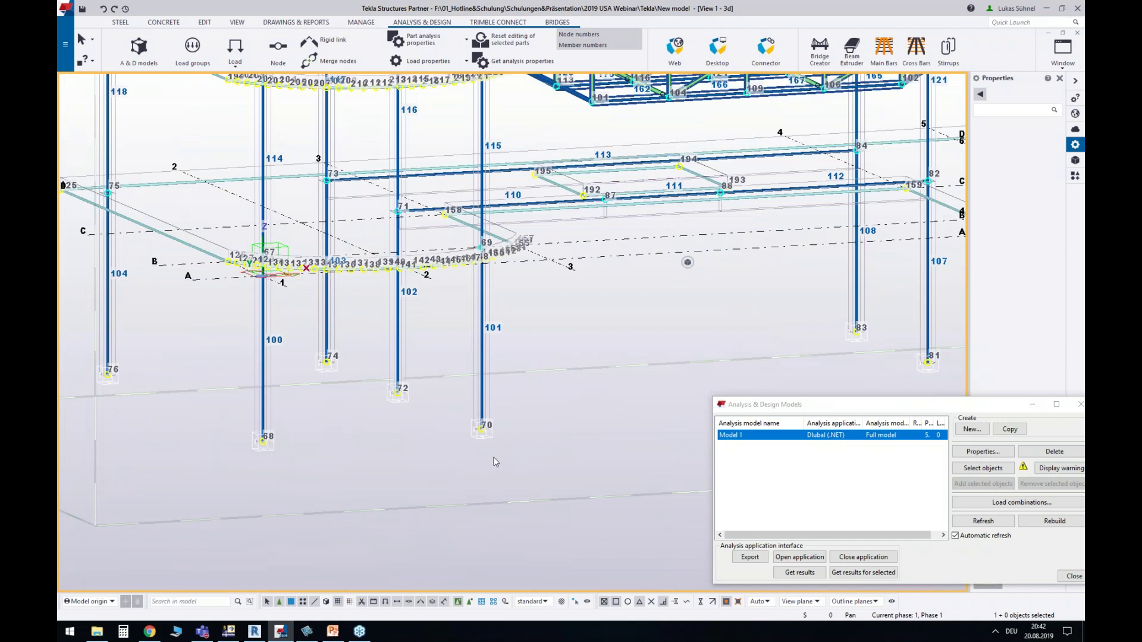
scroll(487, 437, "up", 5)
left_click(461, 393)
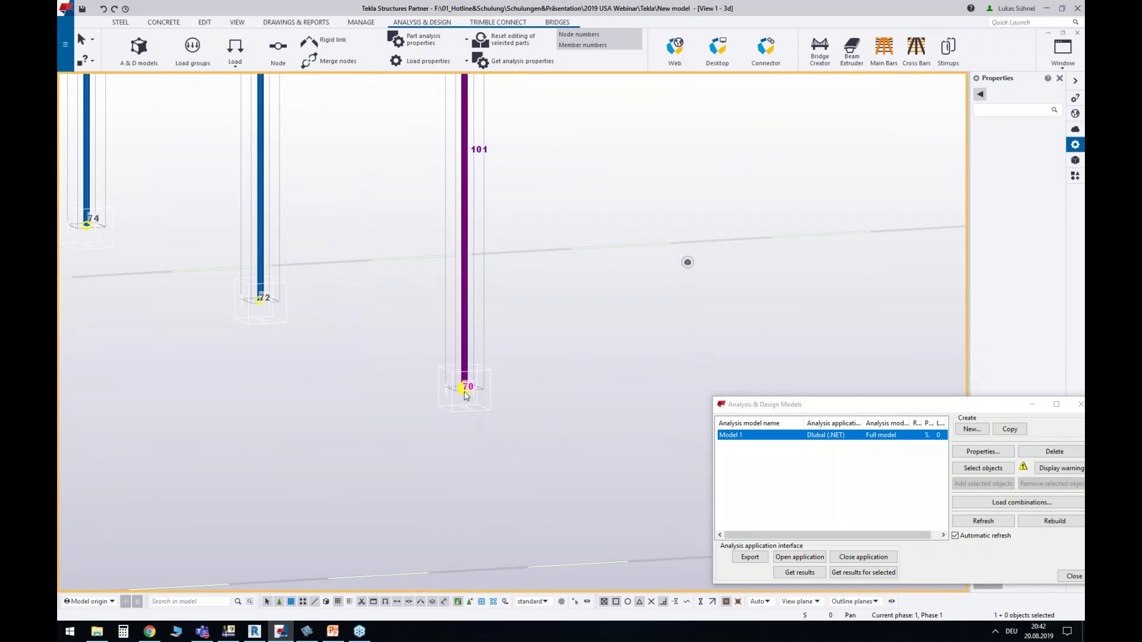
double_click(465, 388)
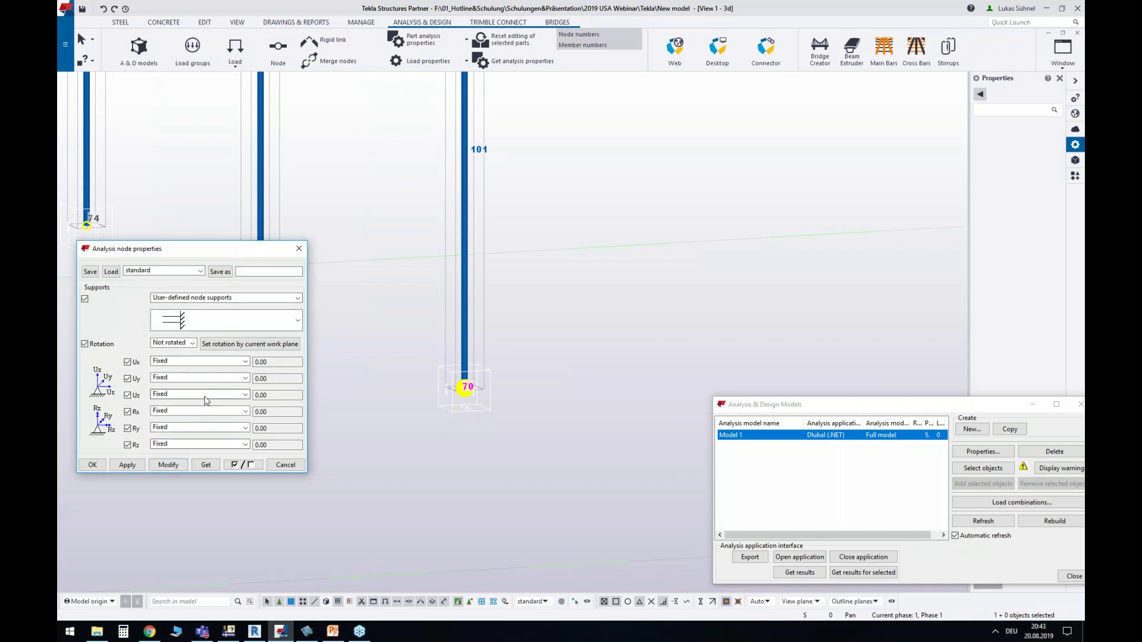
left_click(287, 465)
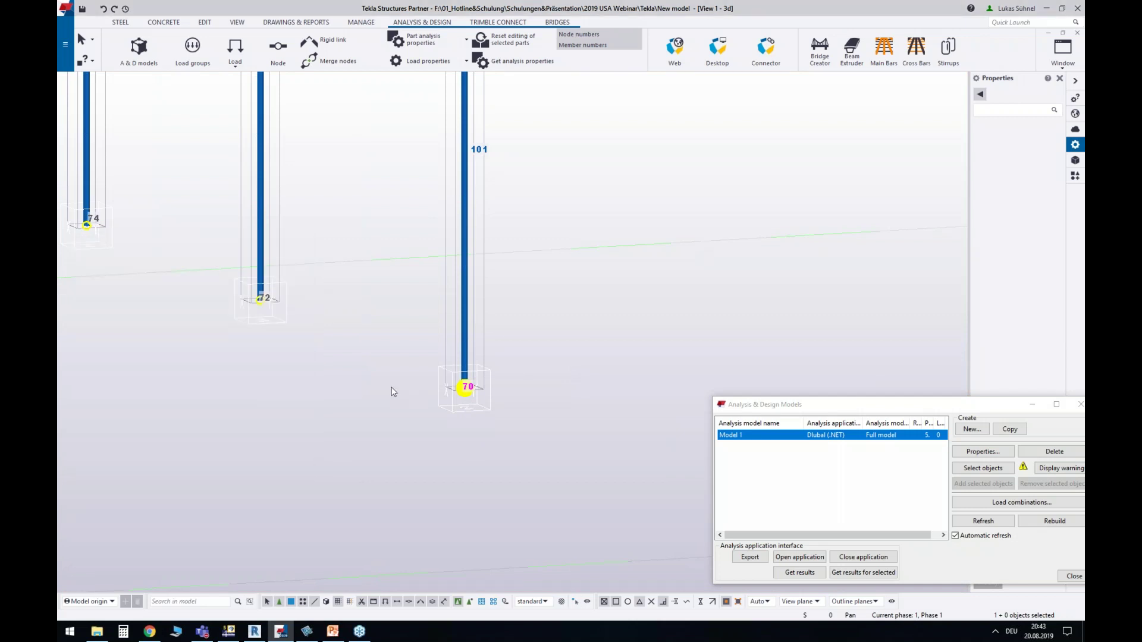
Review the load groups defined for the whole model and close their list
scroll(393, 389, "down", 5)
scroll(404, 390, "down", 1)
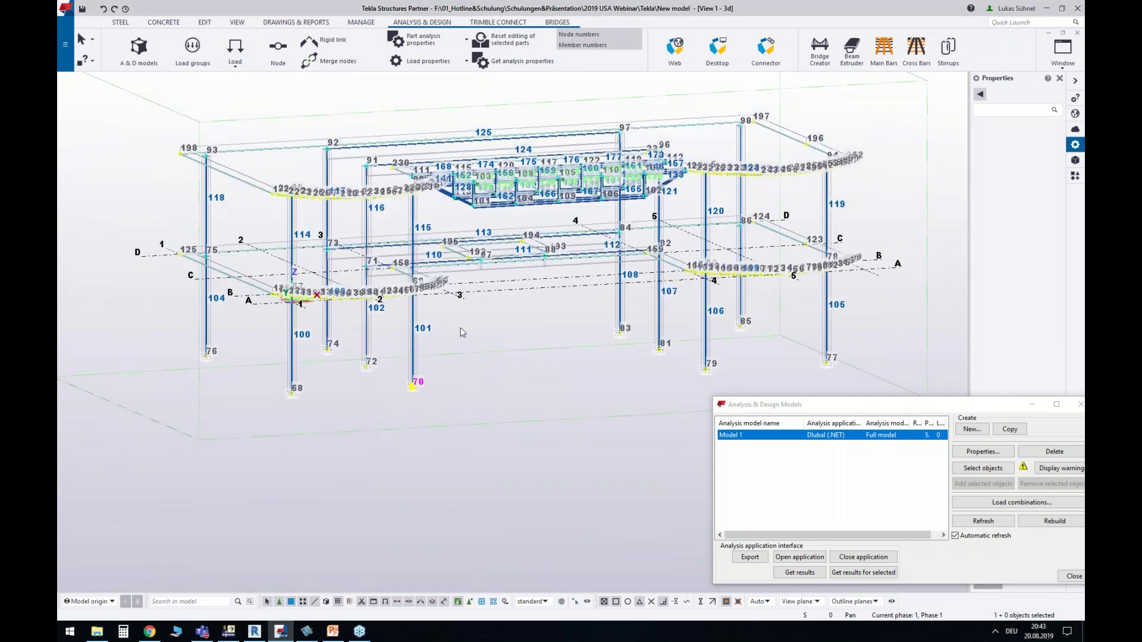
middle_click_drag(486, 310, 485, 319, "ctrl")
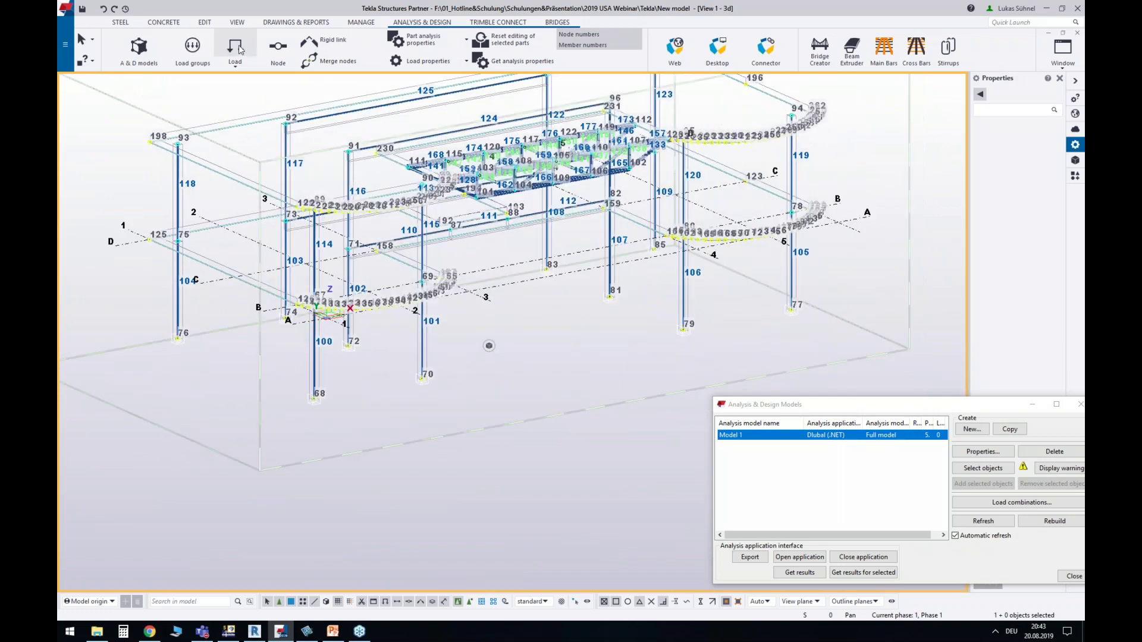
left_click(194, 47)
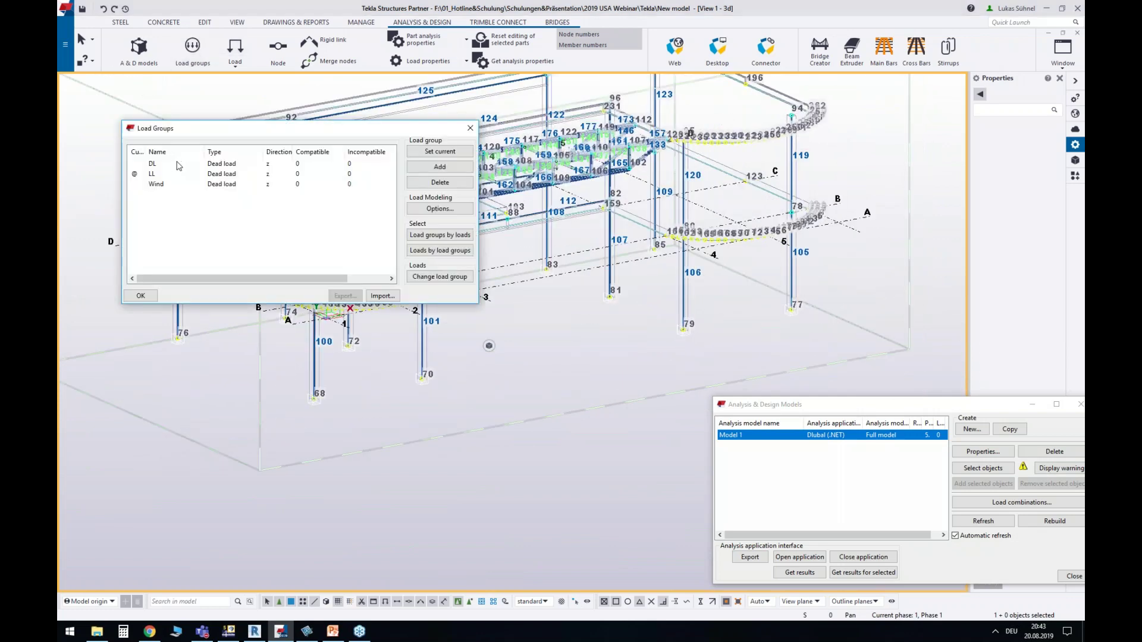
left_click(469, 128)
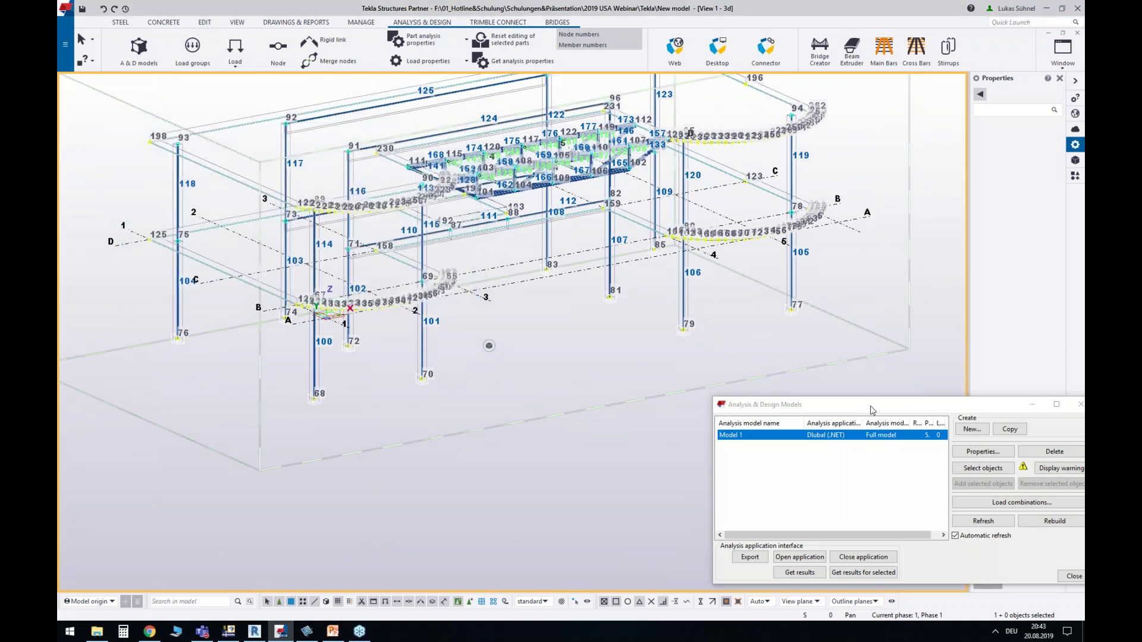
Close the analysis and design models dialog to return to the physical model
left_click_drag(872, 410, 571, 318)
left_click(775, 483)
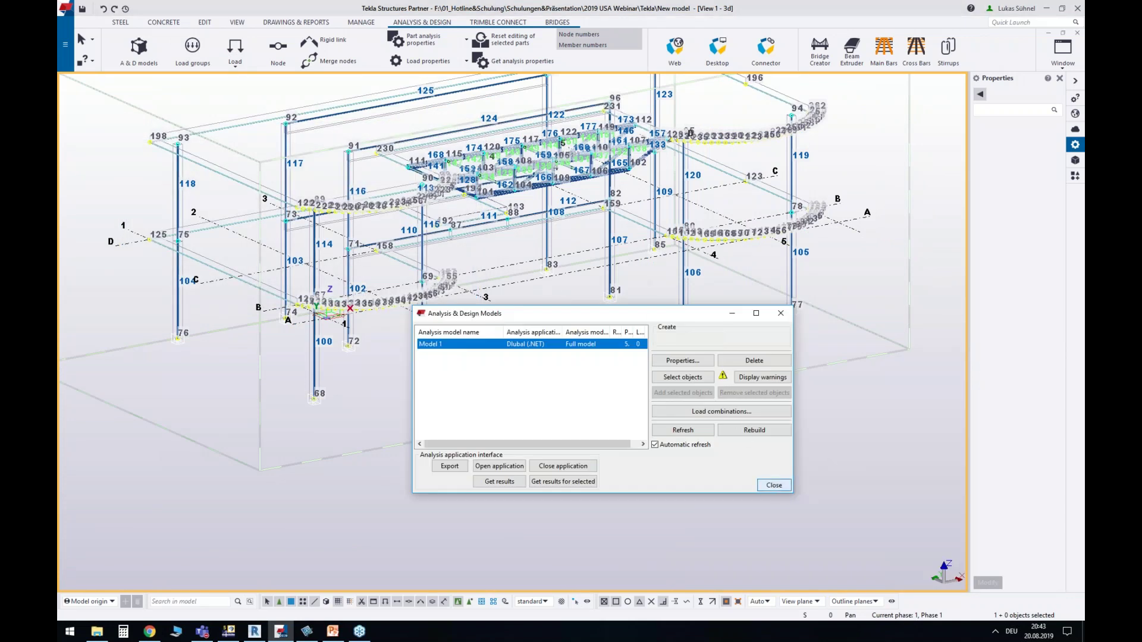
middle_click_drag(575, 332, 599, 360)
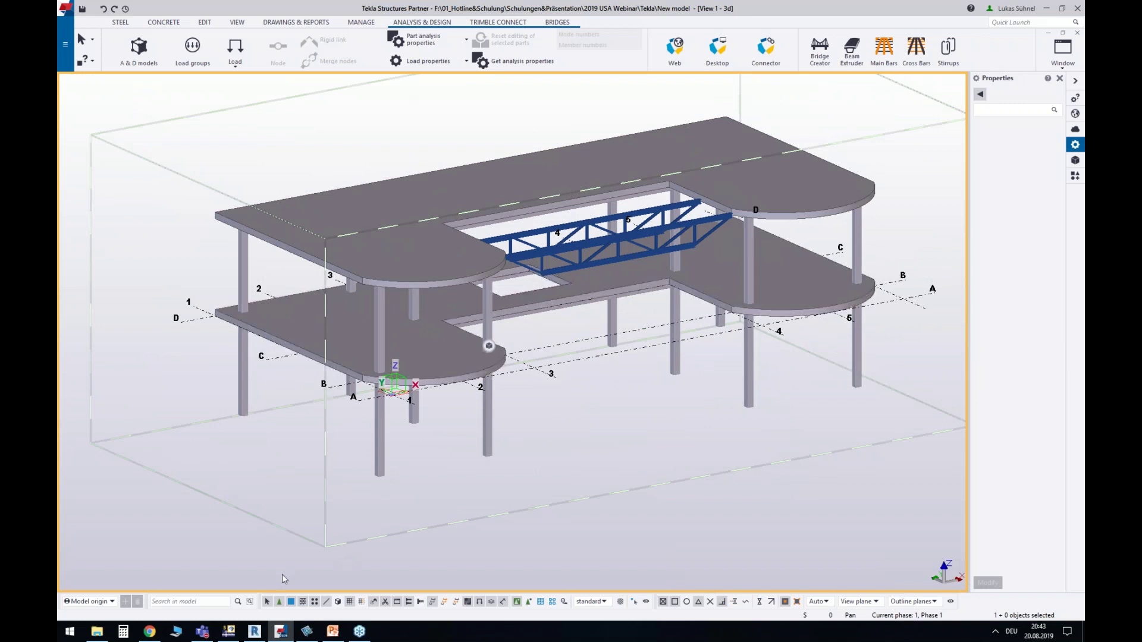
Switch to RFEM, import the Tekla structure as a physical model with the Z-axis upward, and maximize the model window
left_click(231, 634)
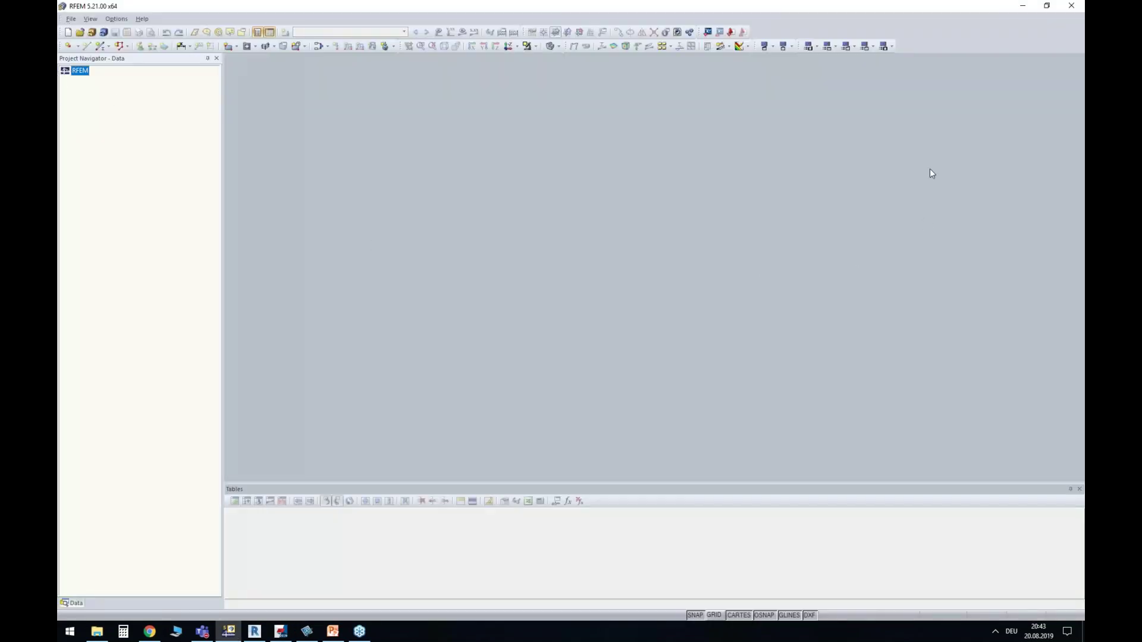
left_click(707, 33)
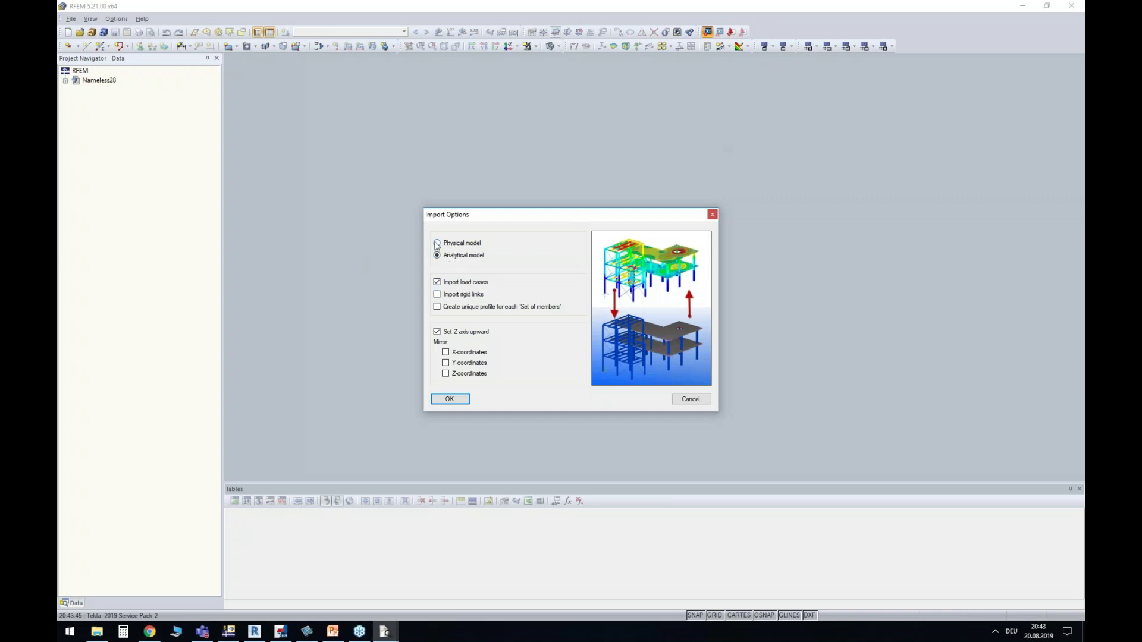
left_click(454, 245)
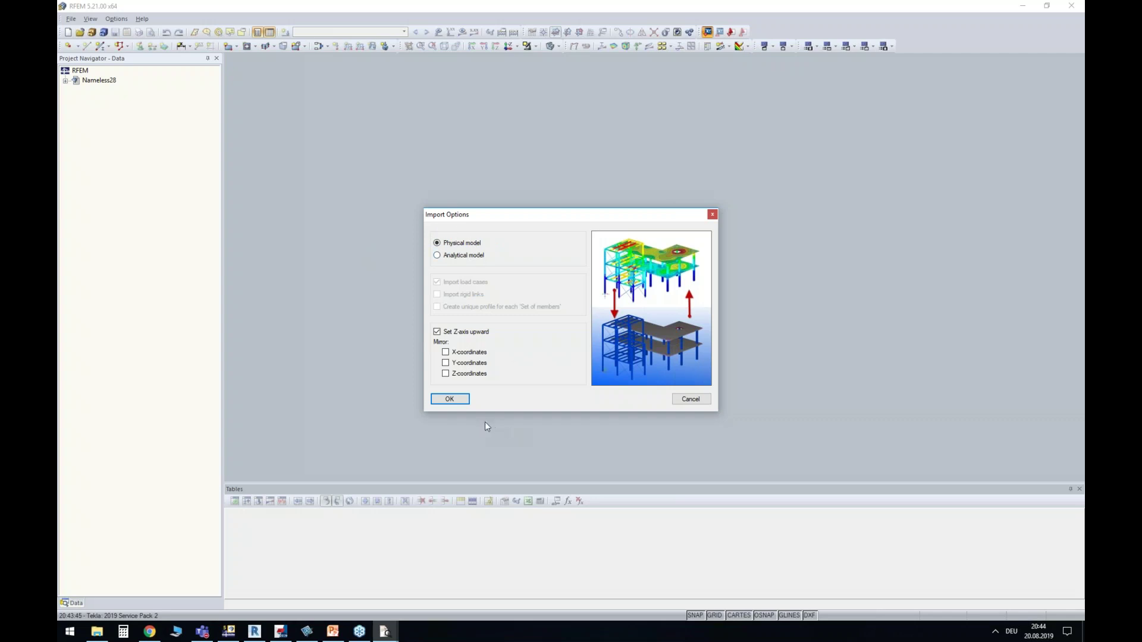
left_click(459, 399)
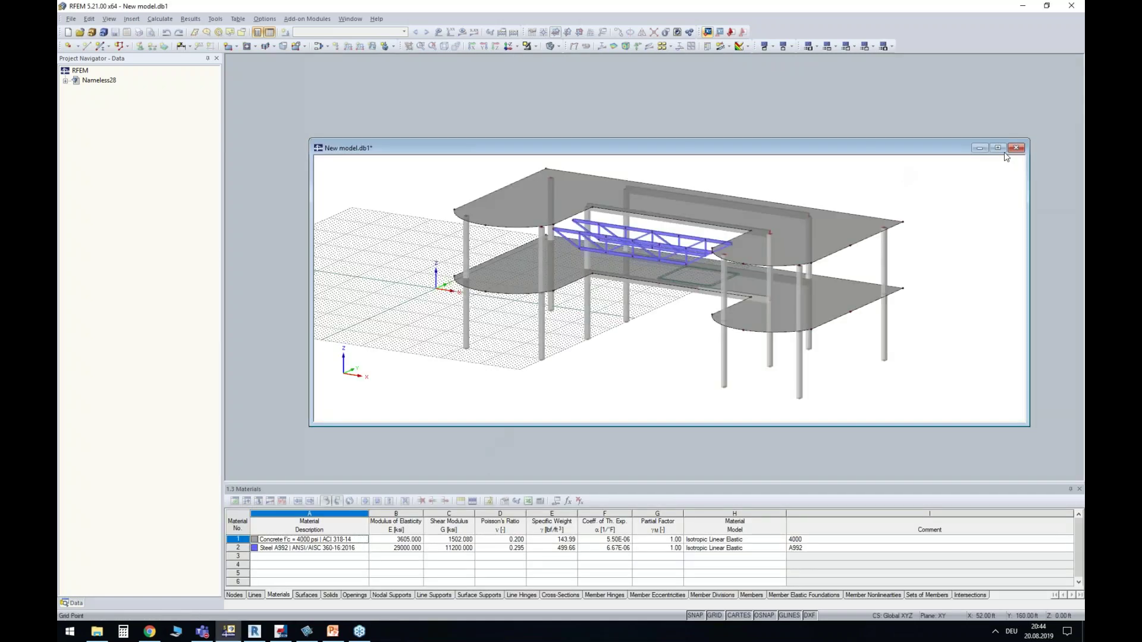
left_click(997, 148)
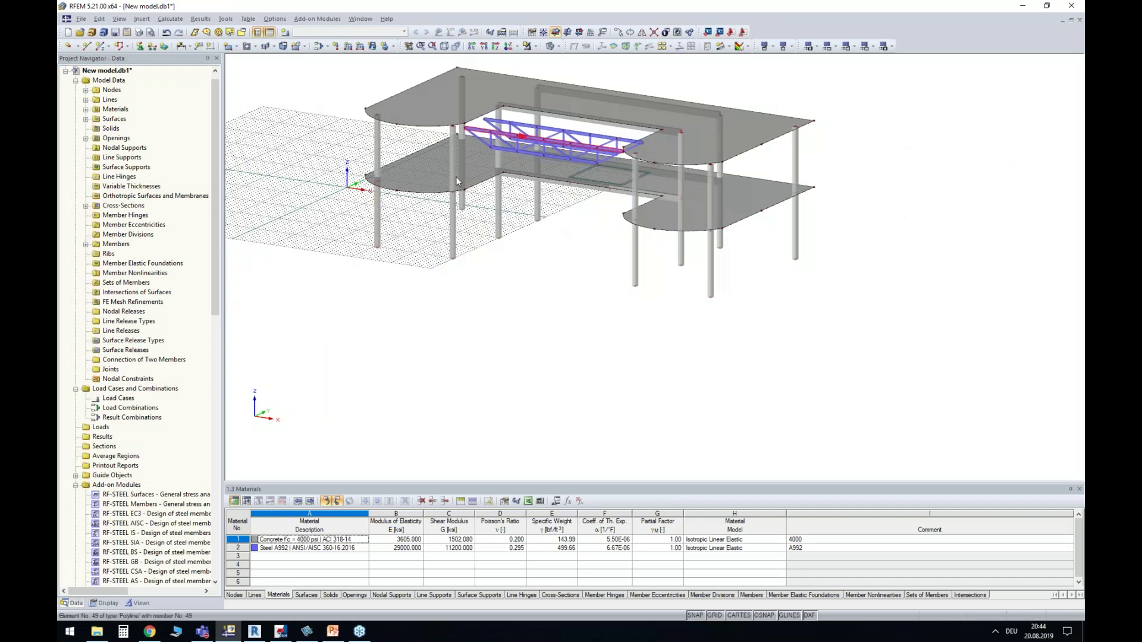
Hide the grid and examine the imported column tops, slab planes and trusses from the front and at an angle
middle_click_drag(403, 245, 411, 319)
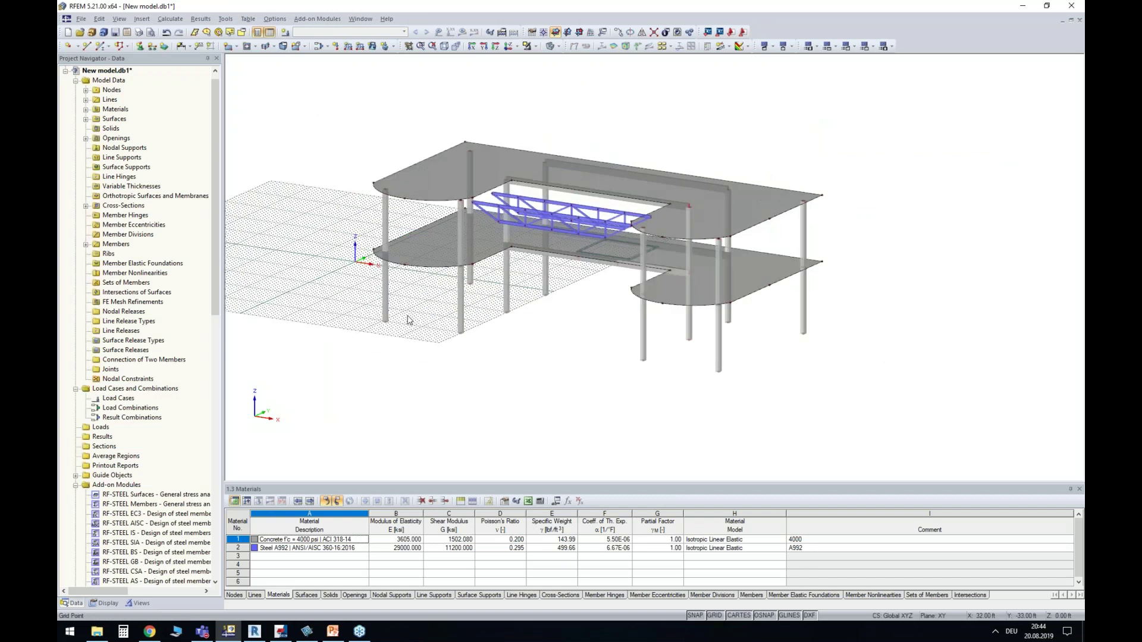
left_click(713, 617)
middle_click_drag(464, 367, 540, 288, "ctrl")
scroll(410, 191, "up", 2)
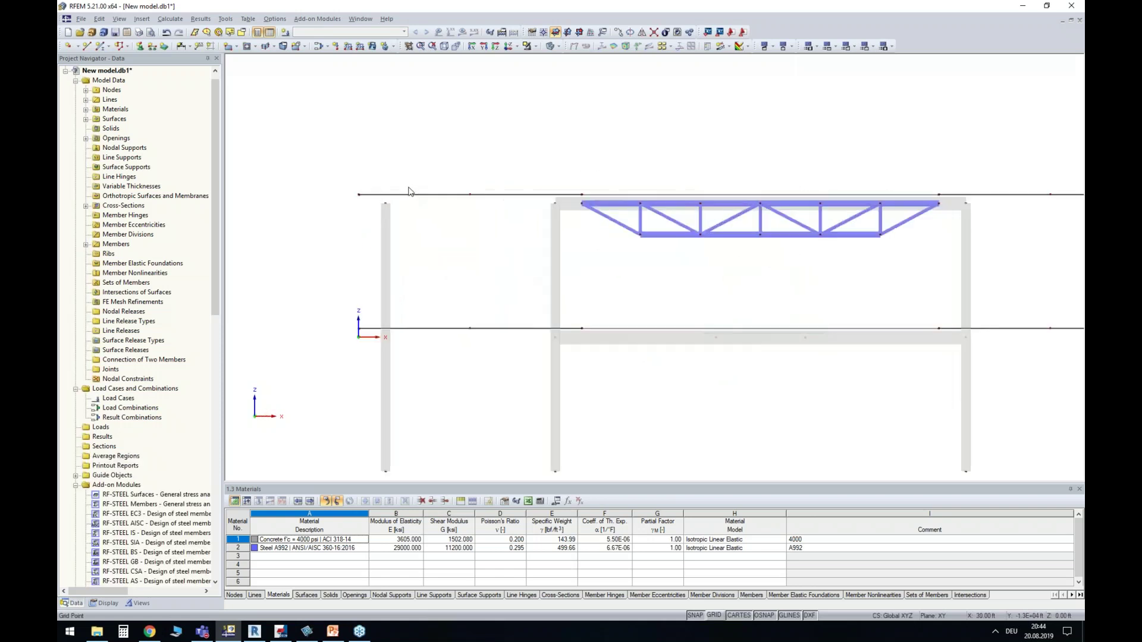
middle_click_drag(393, 213, 440, 221, "ctrl")
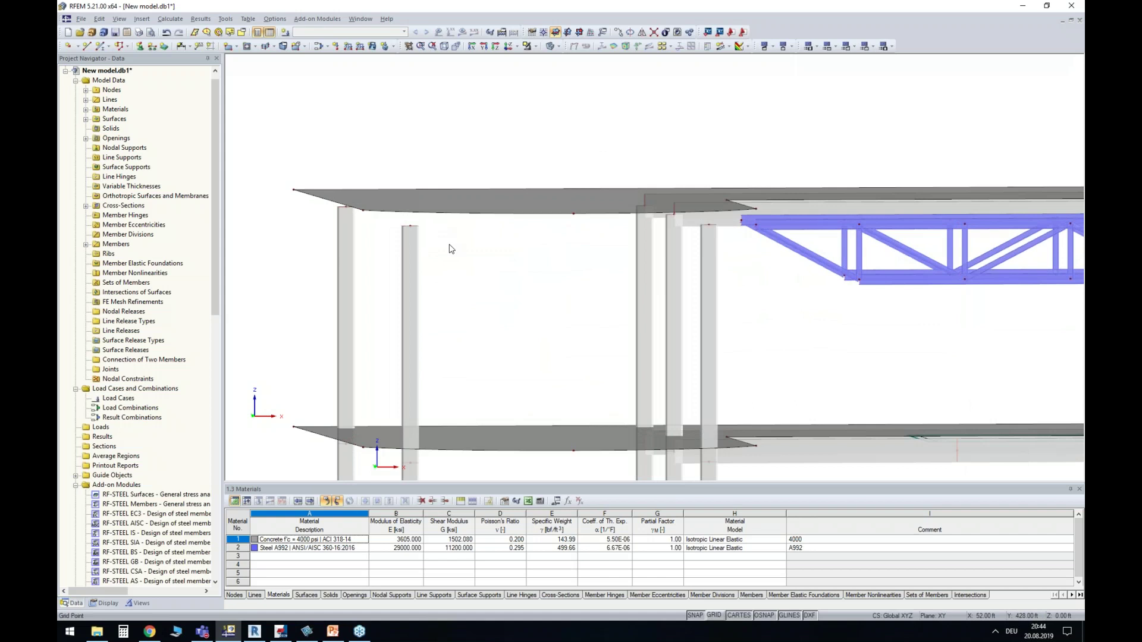
scroll(450, 246, "down", 1)
middle_click_drag(450, 246, 406, 186)
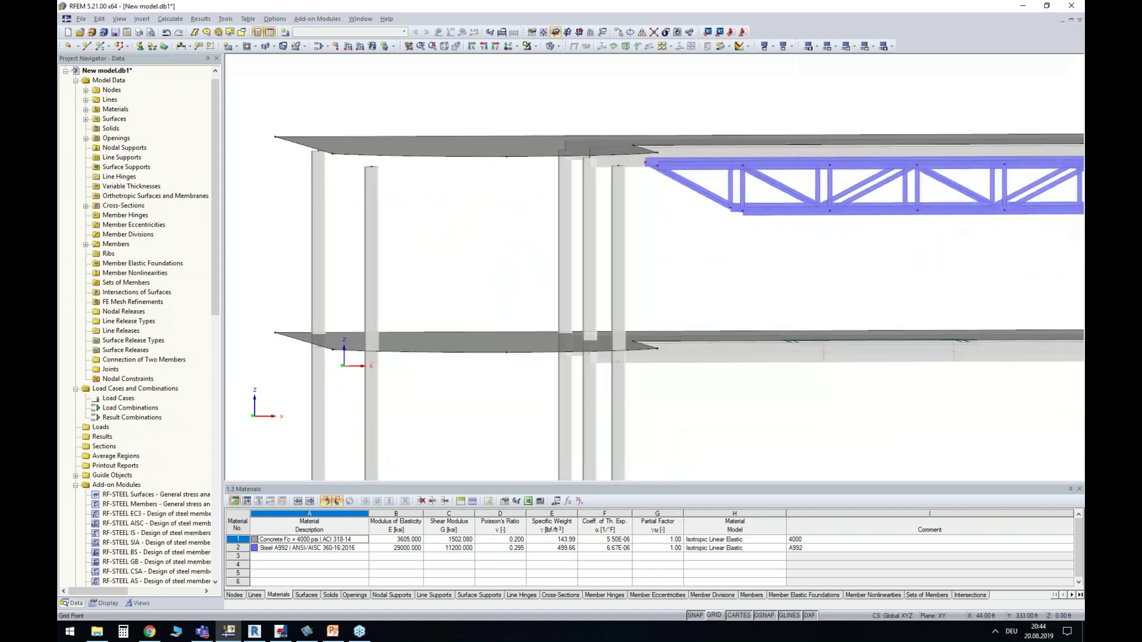
Switch to Tekla Structures and examine how the columns meet the slabs in a close front view
left_click(280, 632)
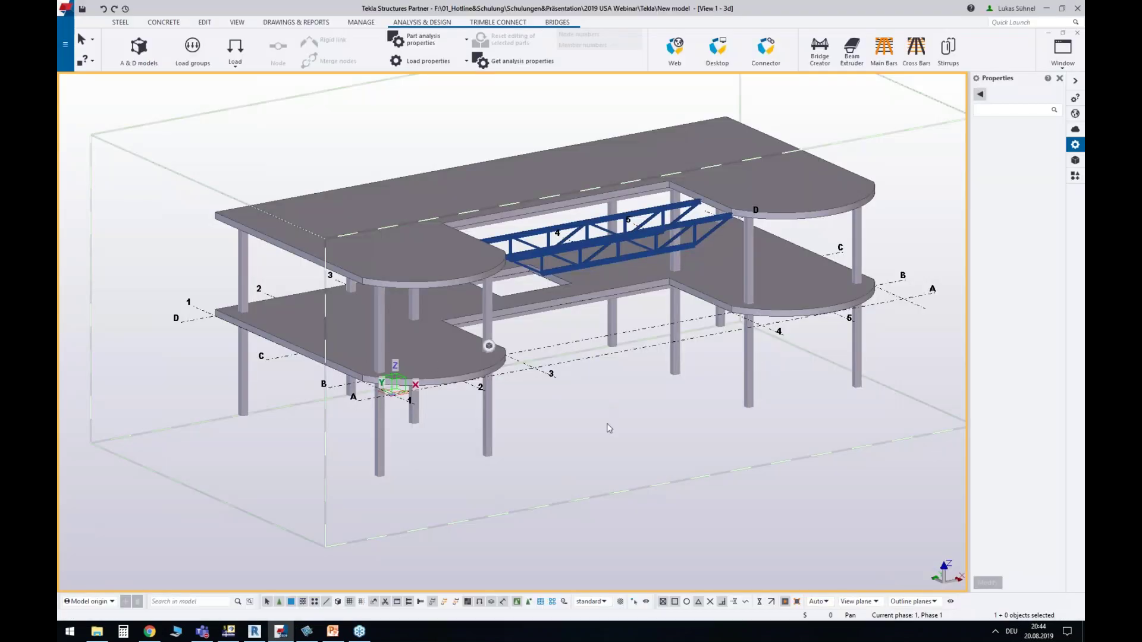
middle_click_drag(619, 436, 546, 396, "ctrl")
scroll(233, 229, "up", 5)
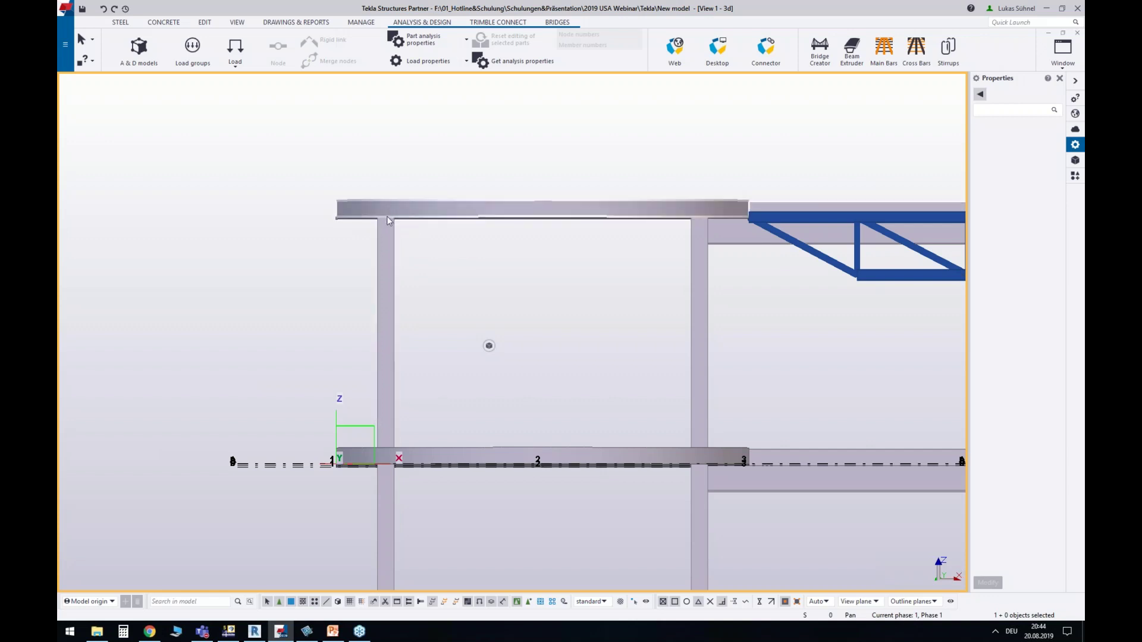
middle_click_drag(422, 233, 424, 237, "ctrl")
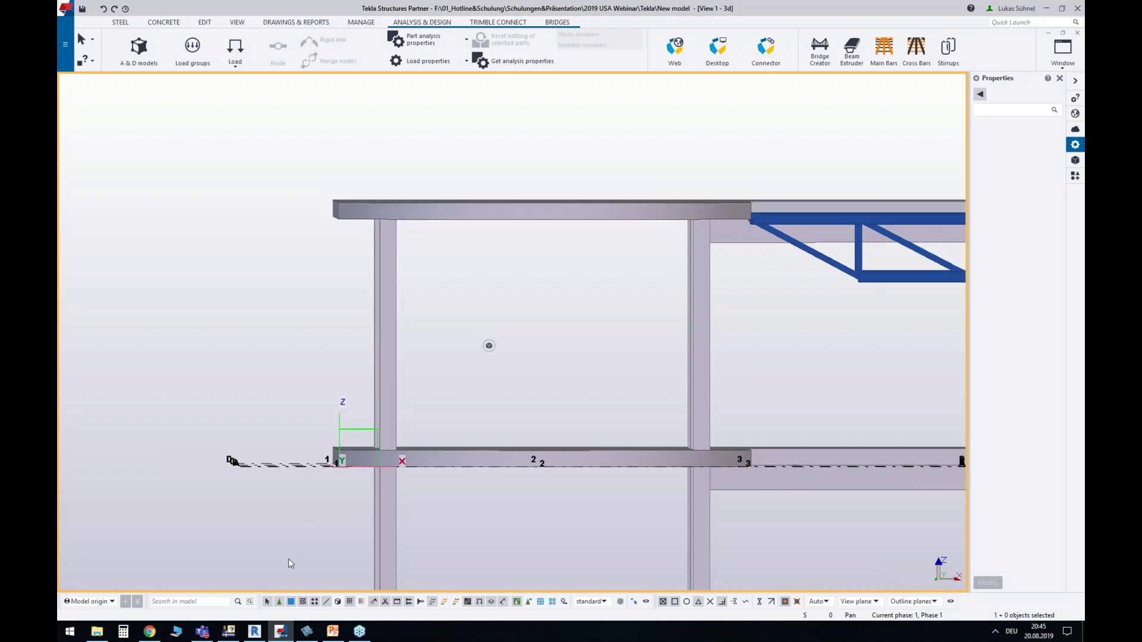
Return to RFEM, inspect the offsets between the imported slabs and columns, and close the model without saving
left_click(228, 631)
middle_click_drag(424, 199, 497, 249)
middle_click_drag(497, 248, 467, 243, "ctrl")
scroll(444, 226, "down", 2)
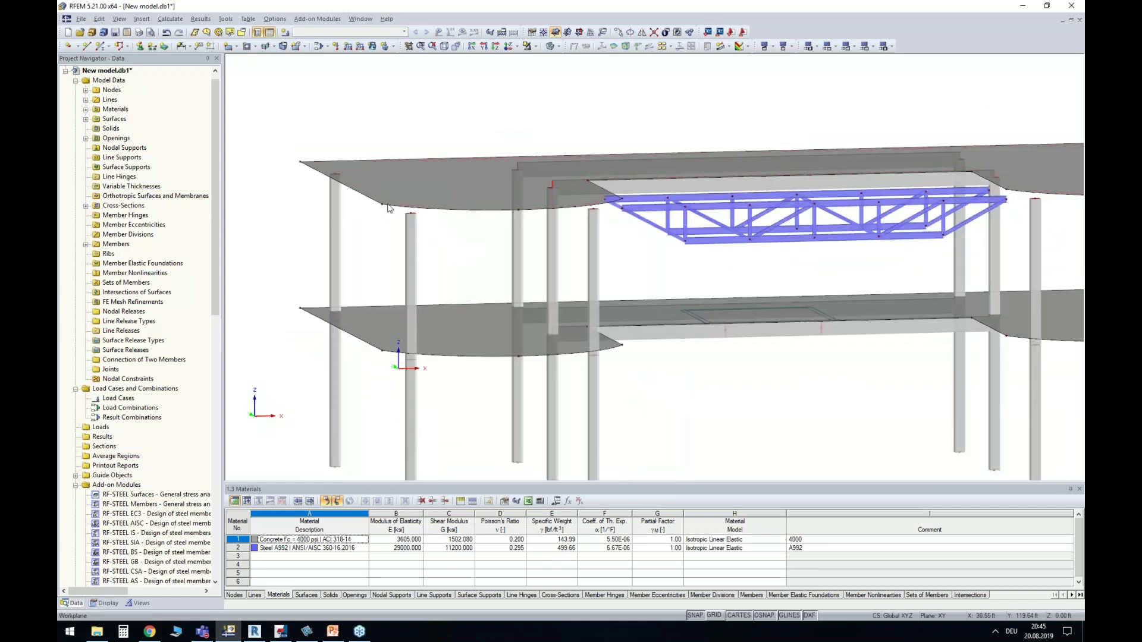
left_click(1079, 20)
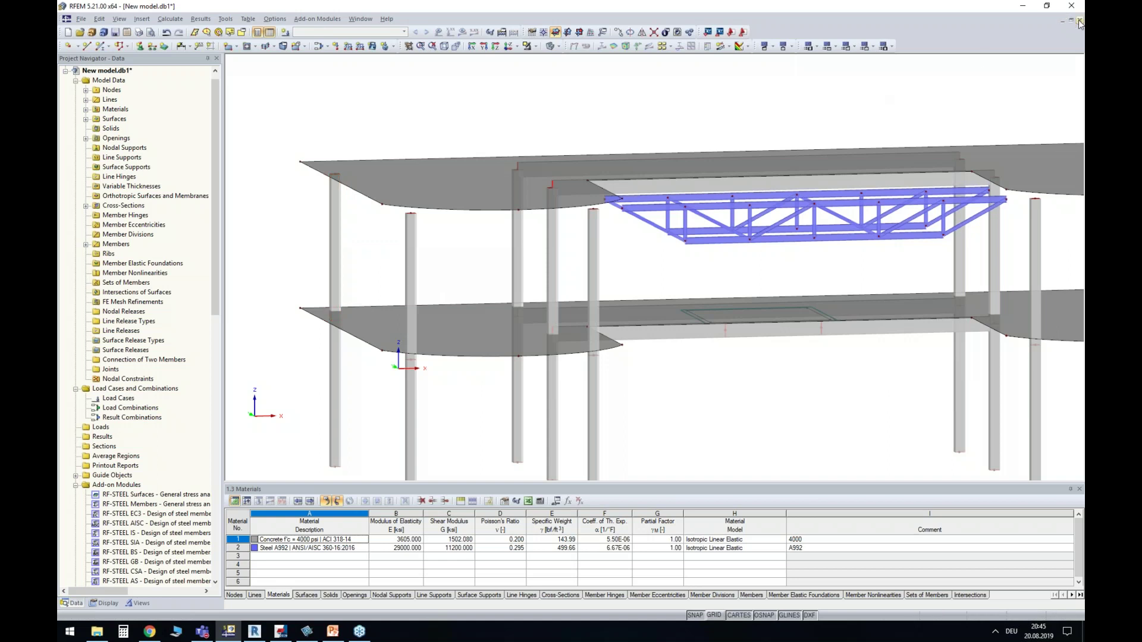
left_click(571, 335)
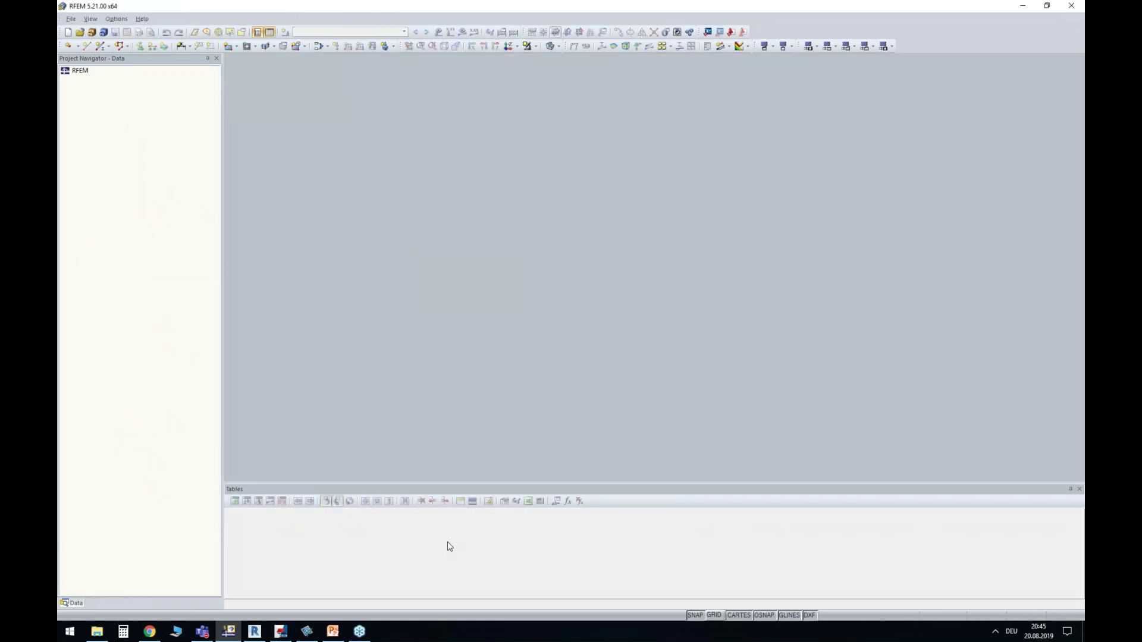
Import the Tekla structure into RFEM as an analytical model with load cases and the Z-axis upward
left_click_drag(288, 631, 271, 471)
left_click(302, 414)
left_click(709, 33)
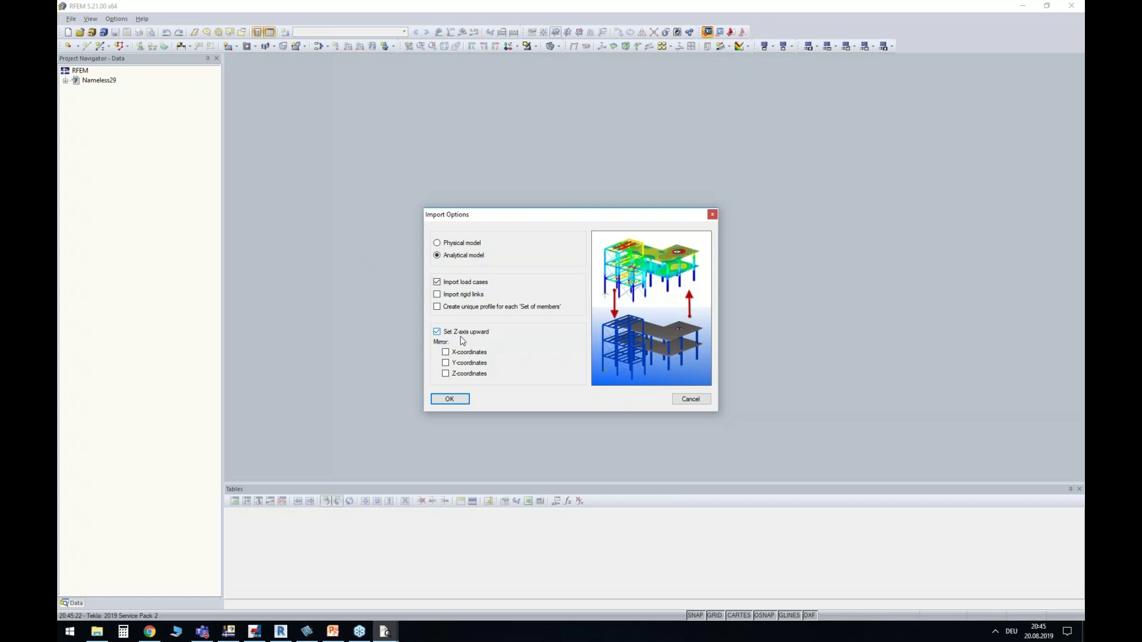
left_click(464, 400)
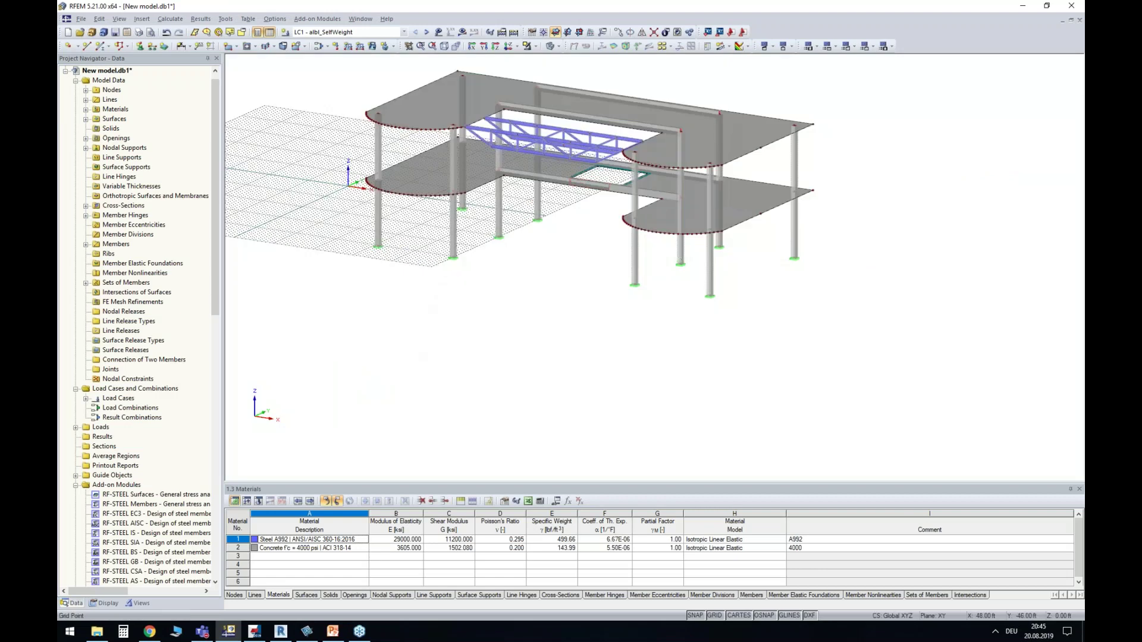
Hide the grid and turn off the display of nodes in the analytical model
middle_click_drag(439, 267, 480, 340)
left_click(720, 614)
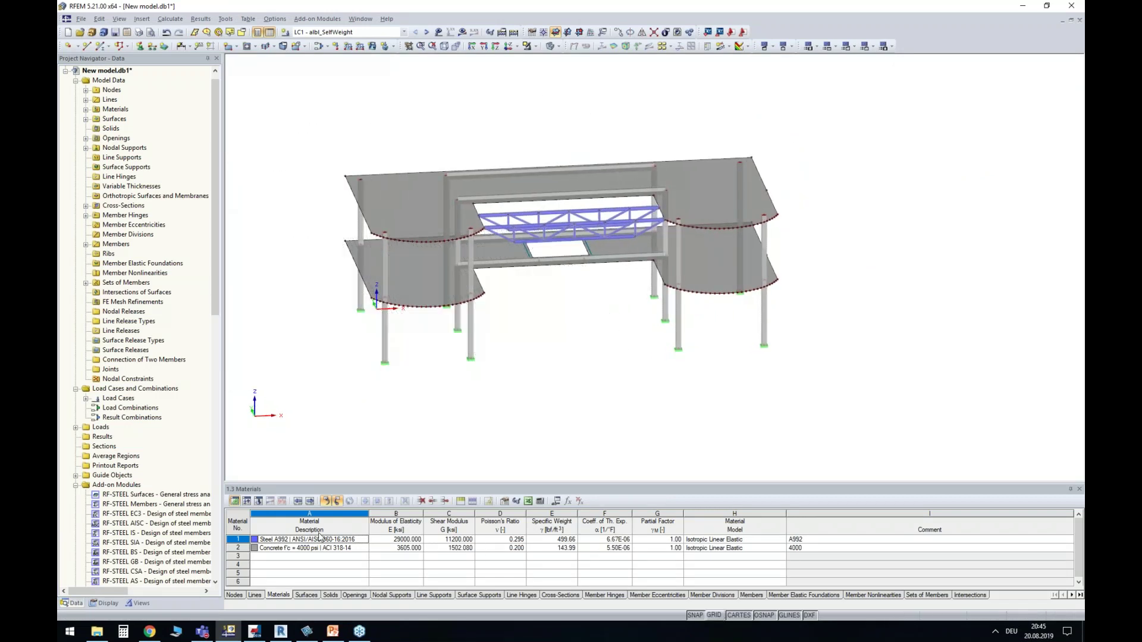
left_click(95, 602)
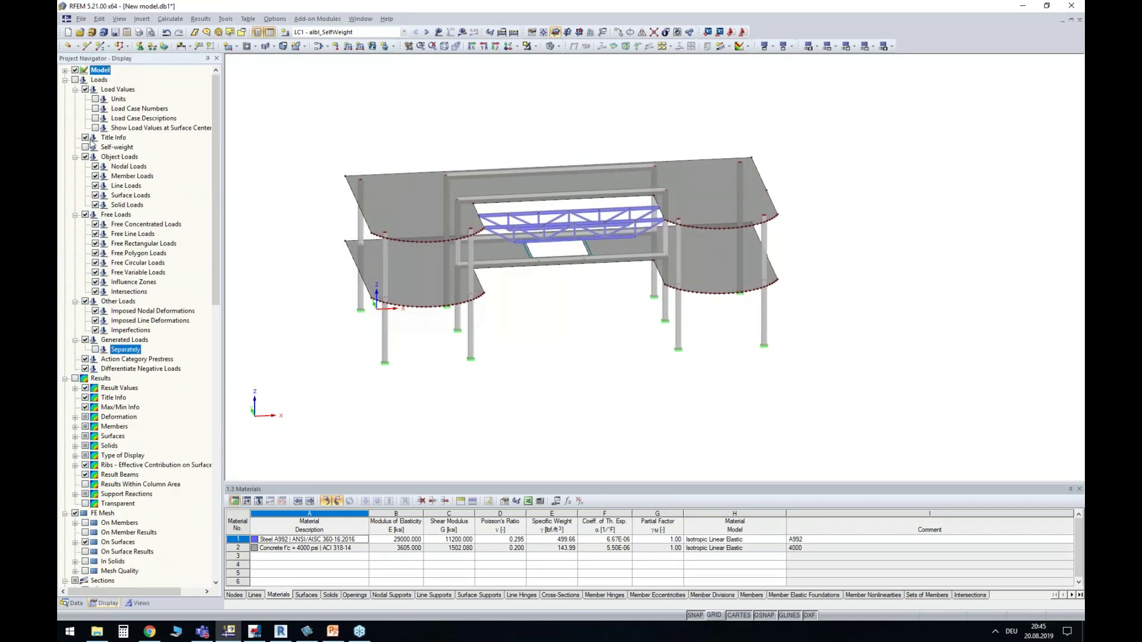
left_click(66, 70)
left_click(86, 79)
Examine how the column tops meet the slab planes, from the front, close up and at an angle
middle_click_drag(605, 370, 655, 367, "ctrl")
middle_click_drag(548, 303, 458, 290, "ctrl")
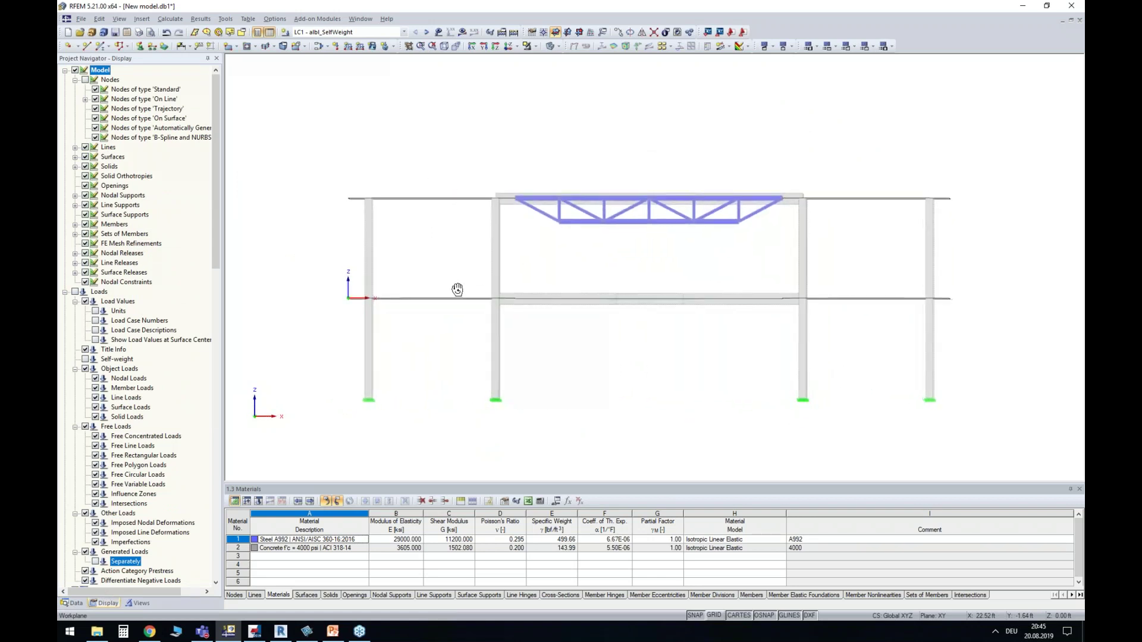
scroll(366, 196, "up", 5)
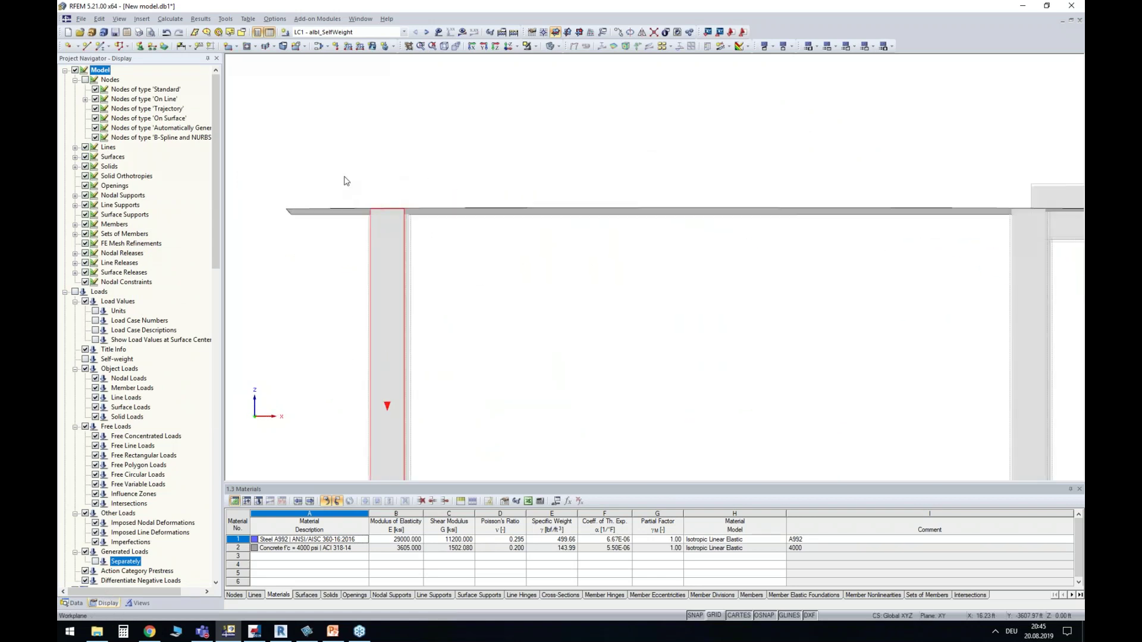
middle_click_drag(340, 178, 364, 232, "ctrl")
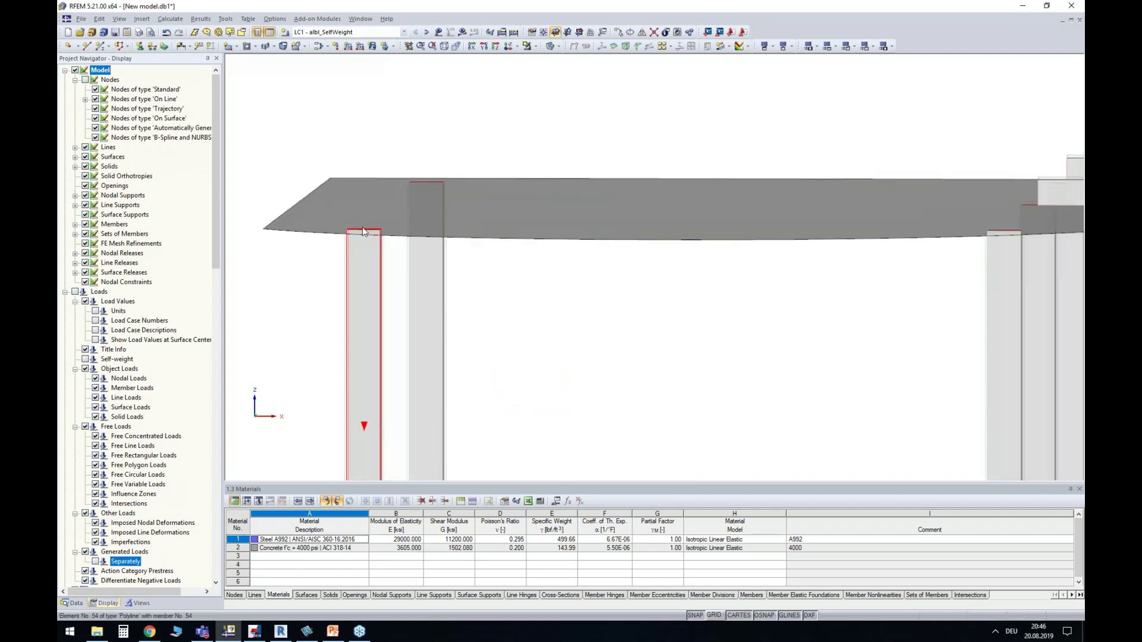
scroll(380, 223, "down", 6)
middle_click_drag(434, 246, 616, 393, "ctrl")
middle_click_drag(616, 393, 572, 272)
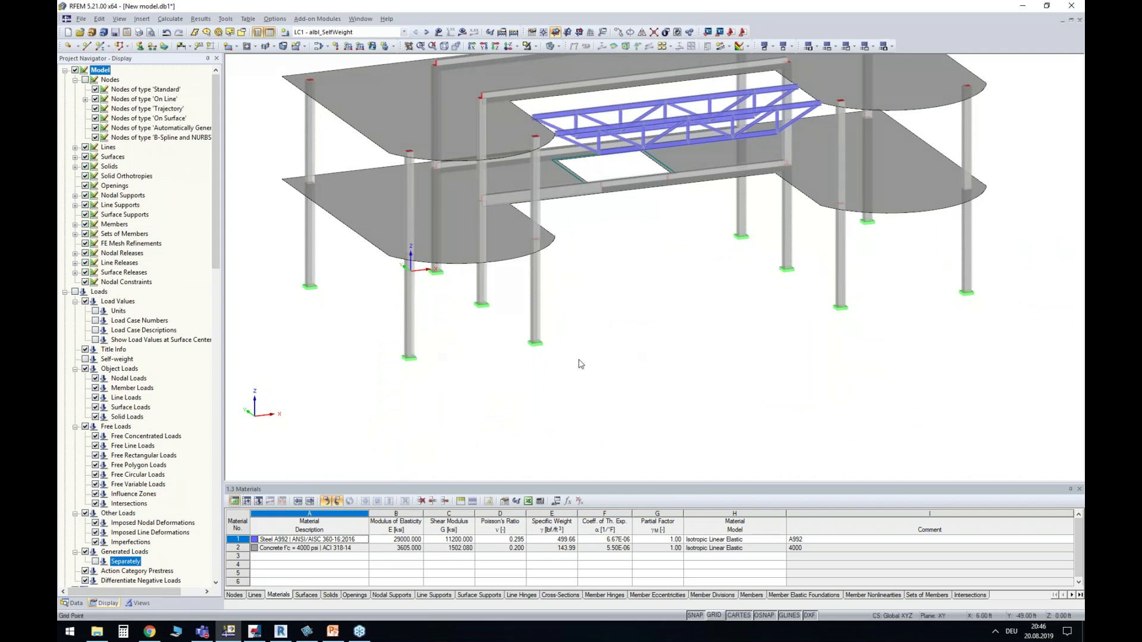
middle_click_drag(623, 313, 574, 346)
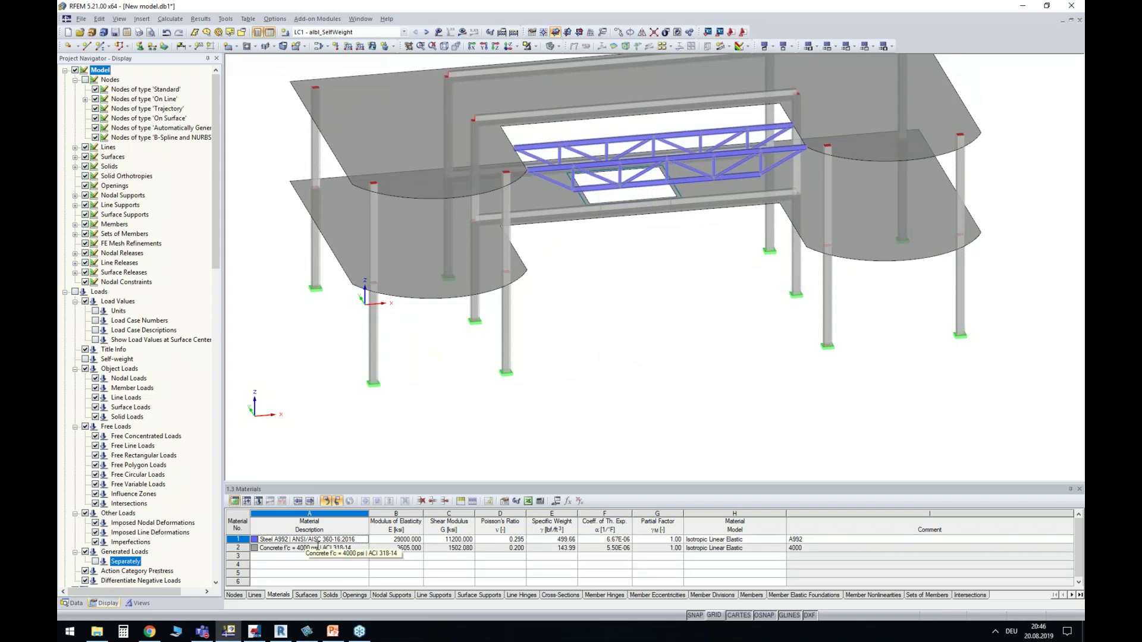
Enter a trial third material described as 4000, delete its row, and check the concrete material's assignment in the model
left_click(806, 548)
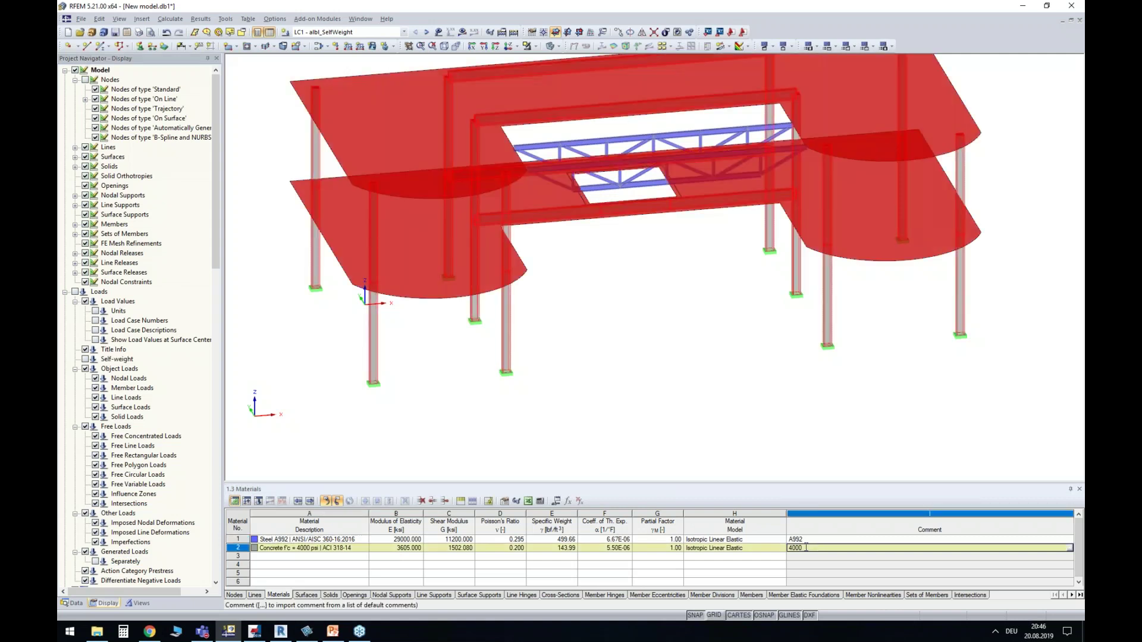
left_click(329, 556)
type("4000")
key("Tab")
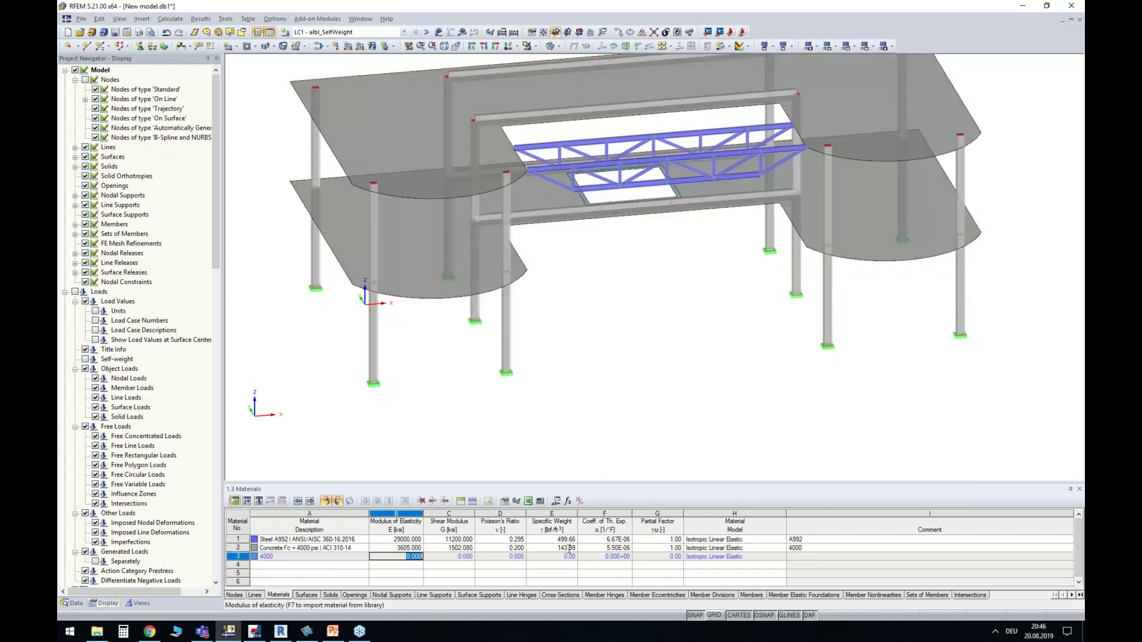
left_click(235, 559)
key("Delete")
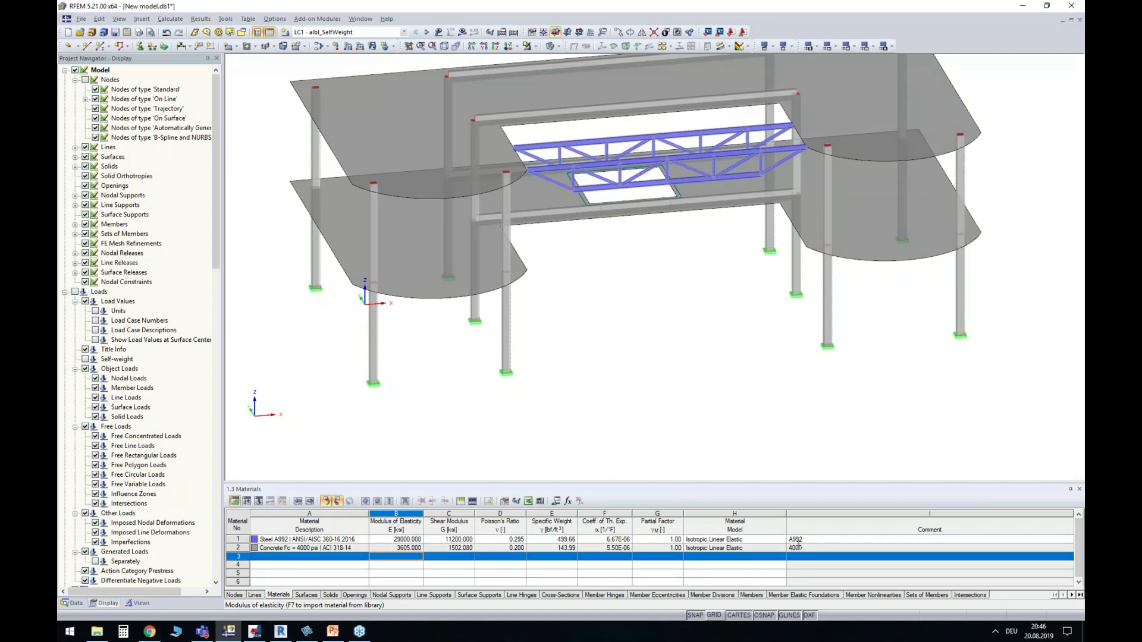
left_click(282, 548)
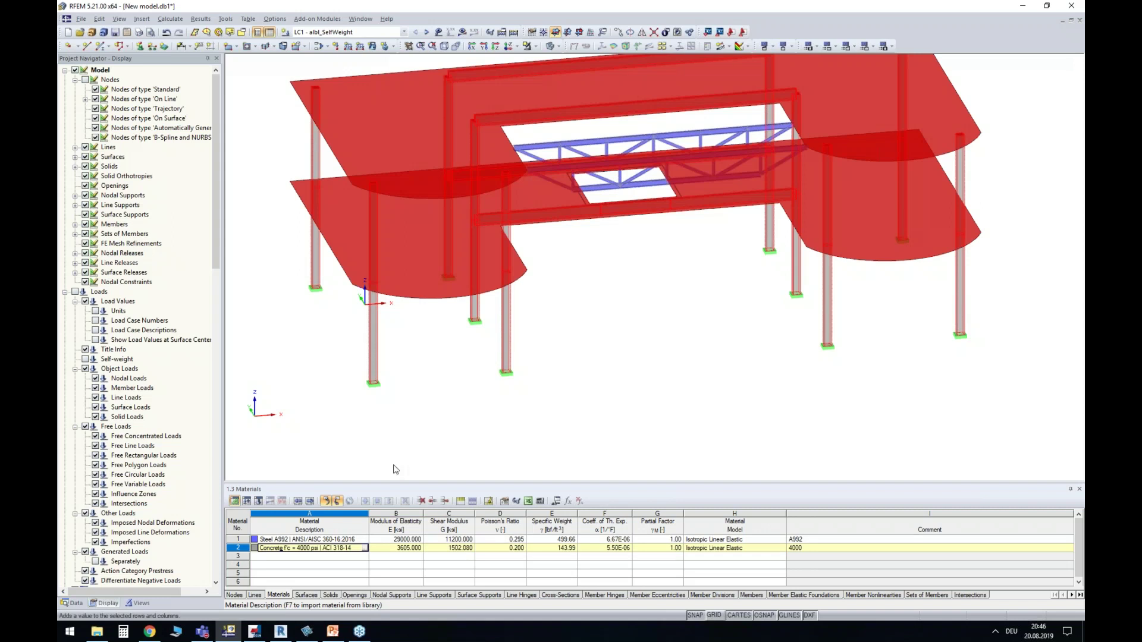
left_click(588, 333)
Color the model by member type and examine the beam and truss members of the two roof trusses
middle_click_drag(592, 321, 497, 288)
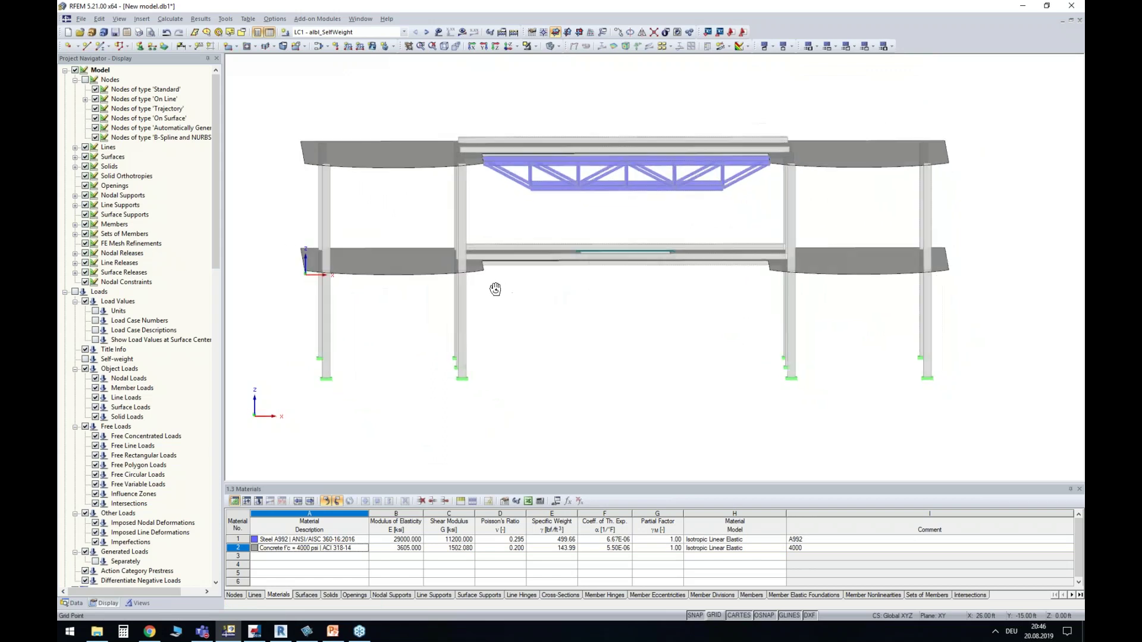
middle_click_drag(538, 227, 535, 246)
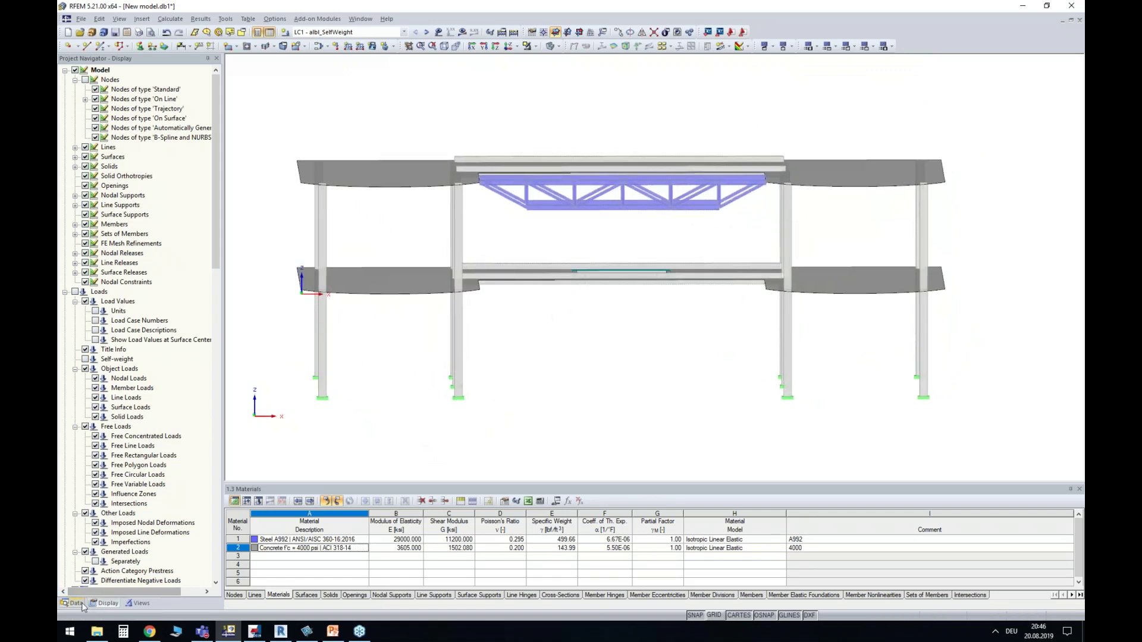
scroll(196, 298, "down", 7)
scroll(148, 301, "down", 20)
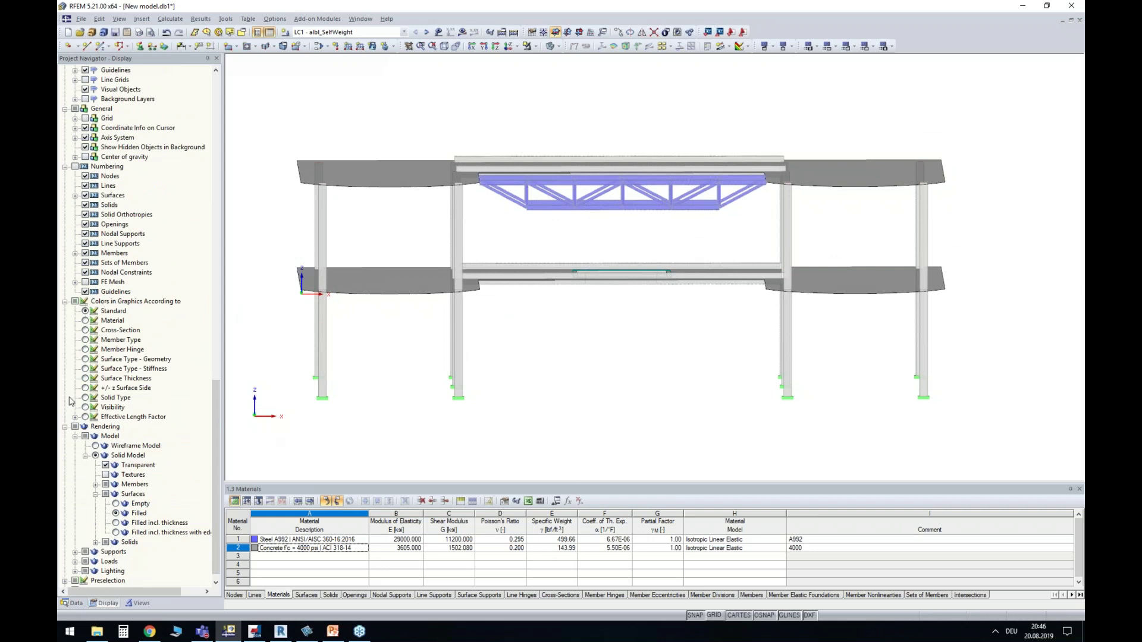
left_click(85, 340)
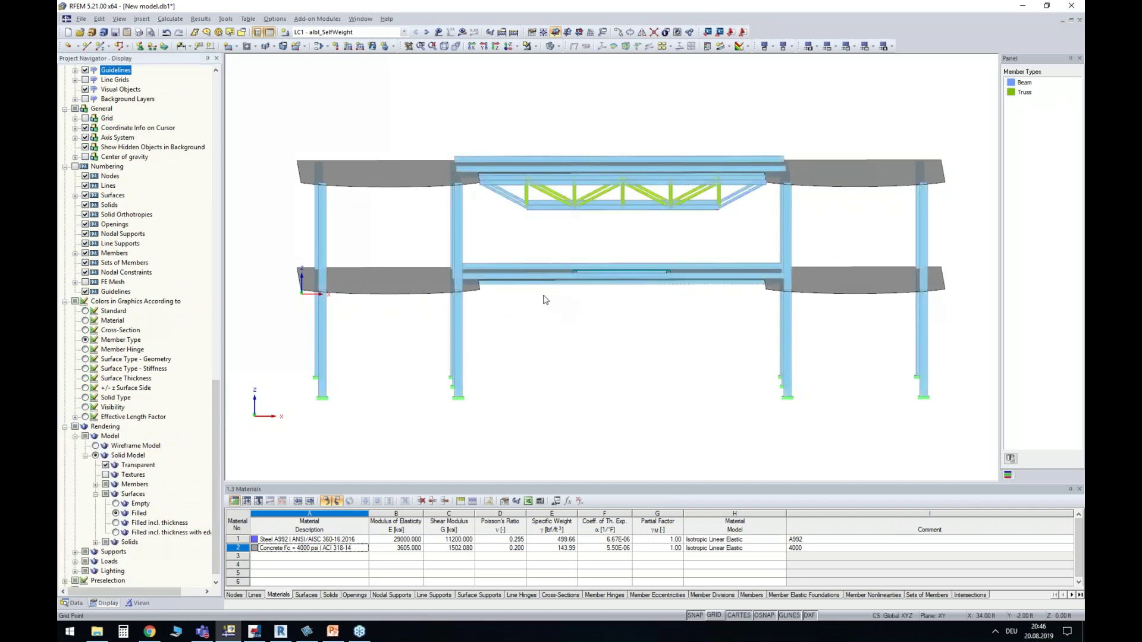
middle_click_drag(545, 300, 616, 304, "ctrl")
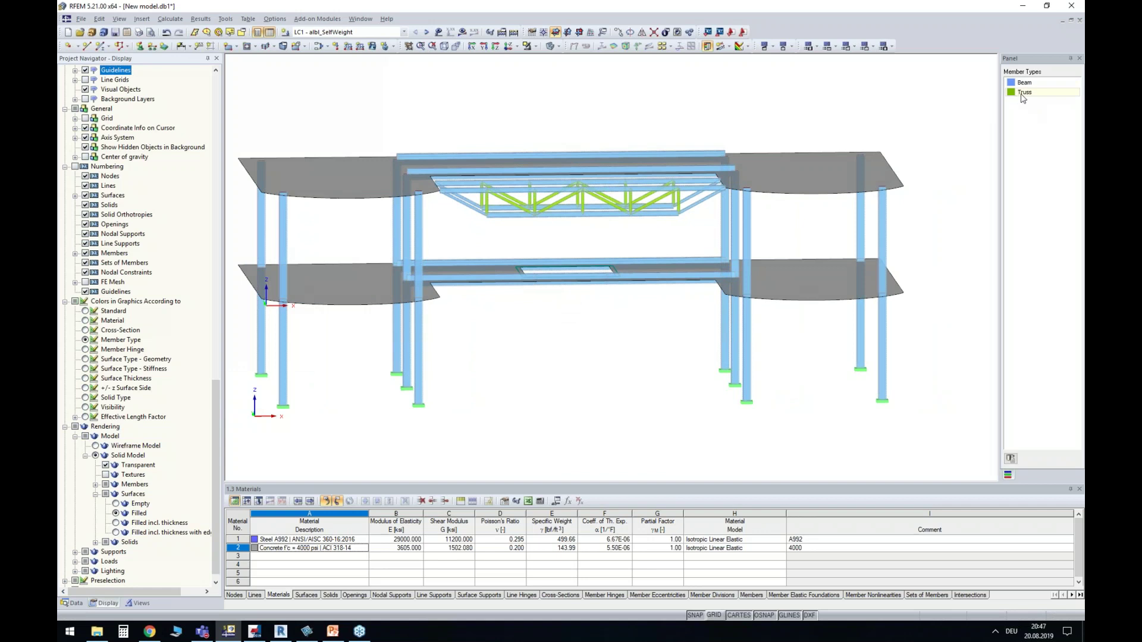
scroll(474, 225, "up", 1)
scroll(475, 224, "up", 5)
middle_click_drag(589, 286, 580, 247, "ctrl")
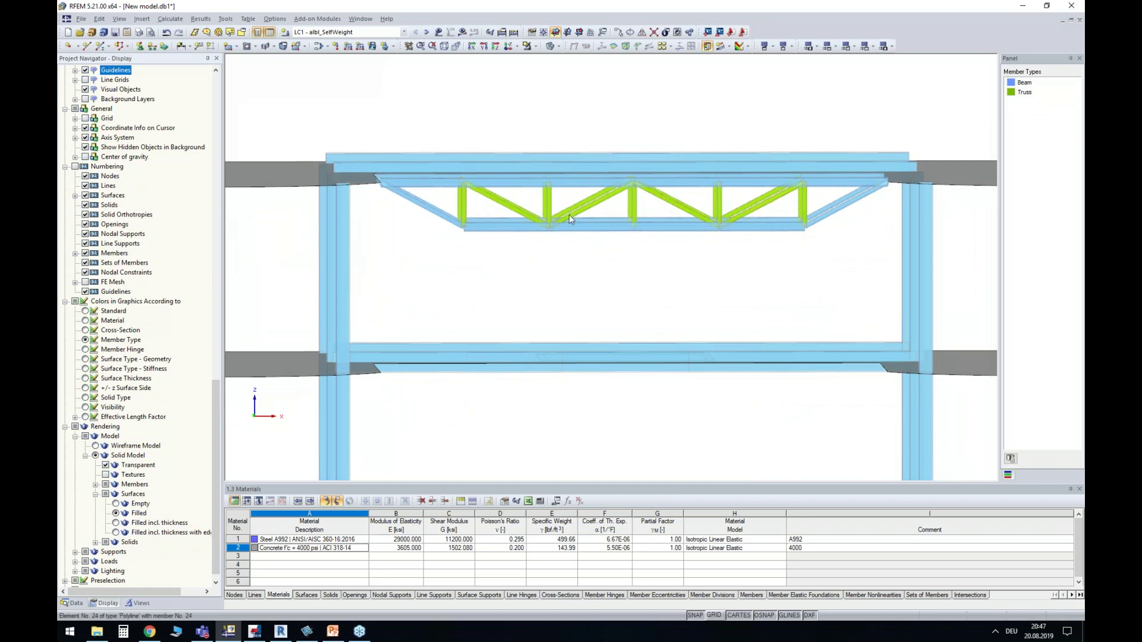
Select an upper concrete beam and examine from its end how it sits relative to the slab plane
middle_click_drag(596, 277, 773, 324, "ctrl")
left_click(386, 199)
middle_click_drag(311, 288, 583, 248, "ctrl")
scroll(448, 173, "up", 3)
scroll(443, 212, "up", 2)
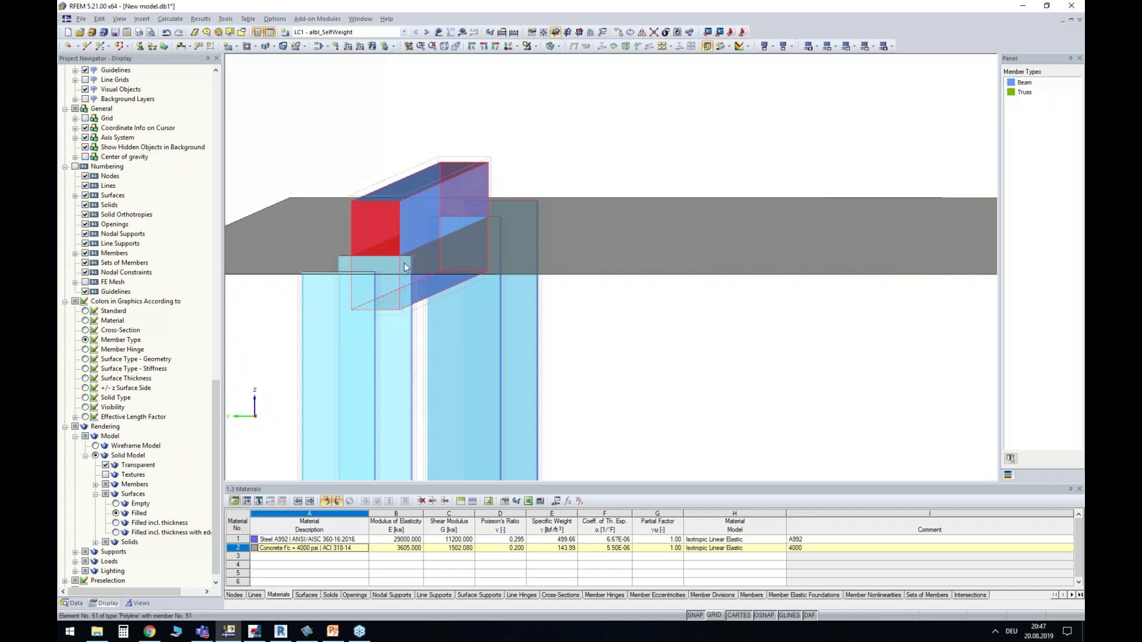
scroll(678, 366, "down", 1)
middle_click_drag(674, 358, 734, 271, "ctrl")
scroll(695, 316, "down", 3)
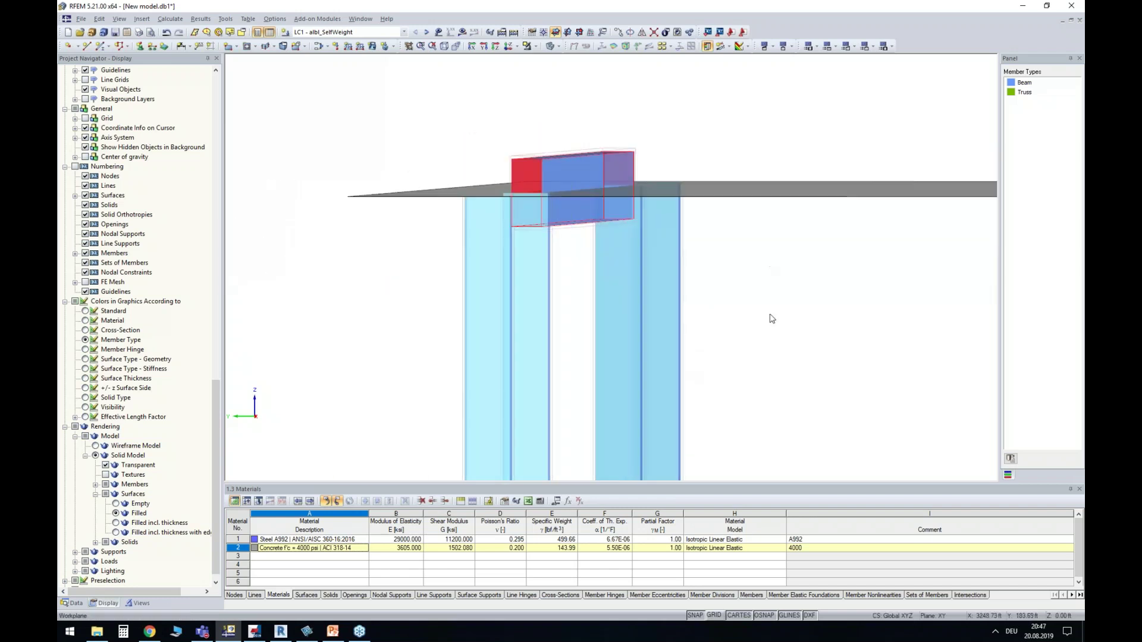
scroll(660, 256, "down", 2)
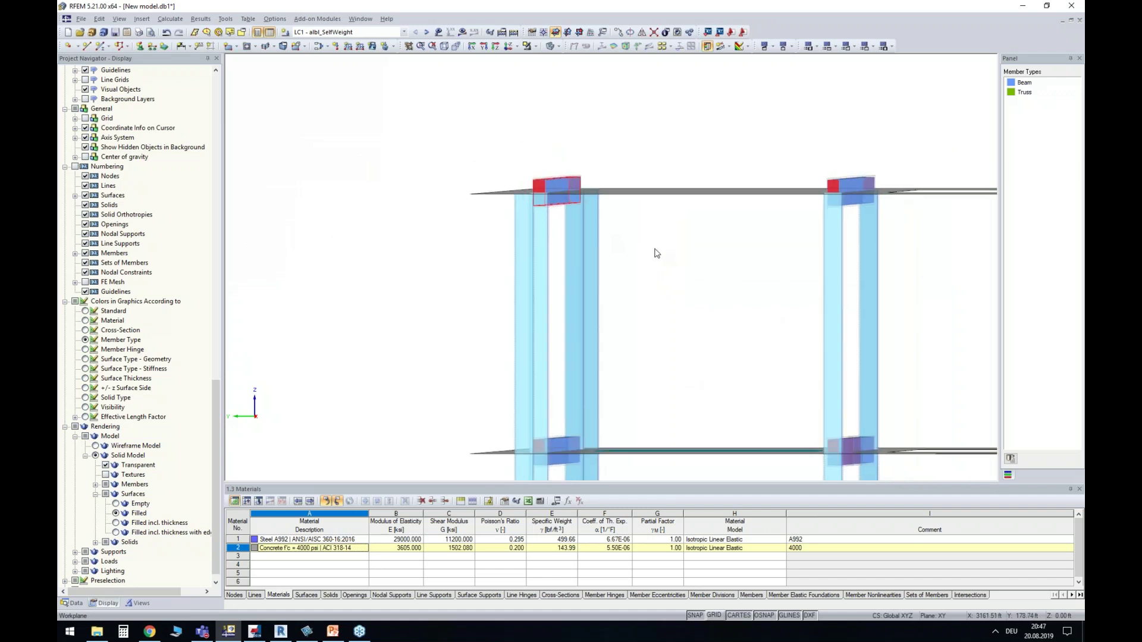
middle_click_drag(650, 244, 508, 291, "ctrl")
Select all members with the Rectangle 8/18 concrete cross-section and change their member type to Rib
left_click(72, 603)
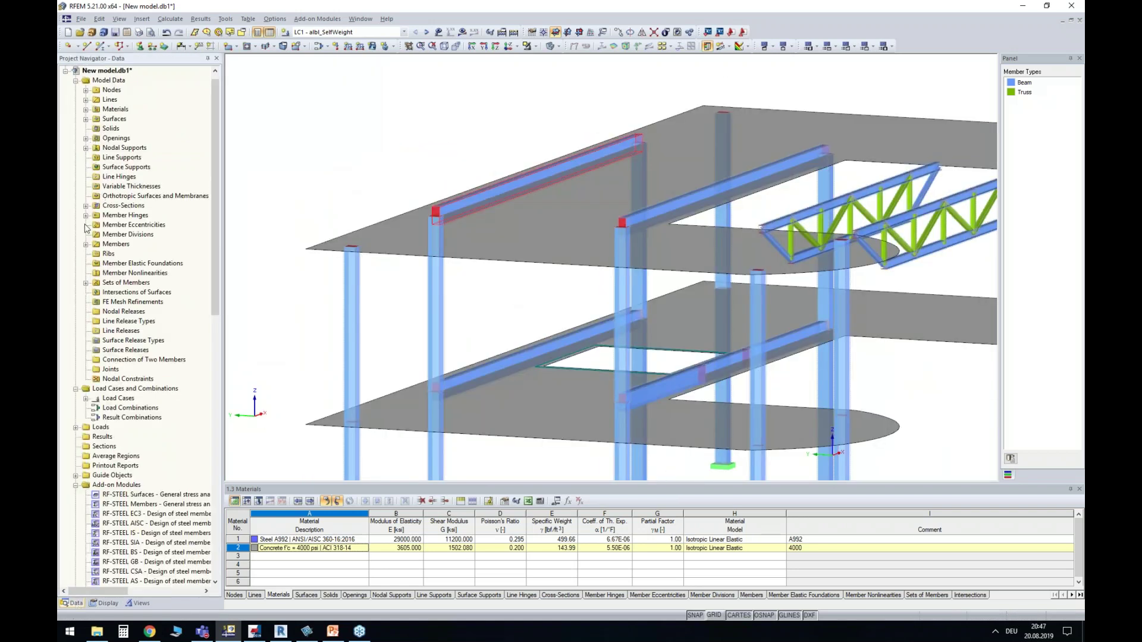
left_click(85, 207)
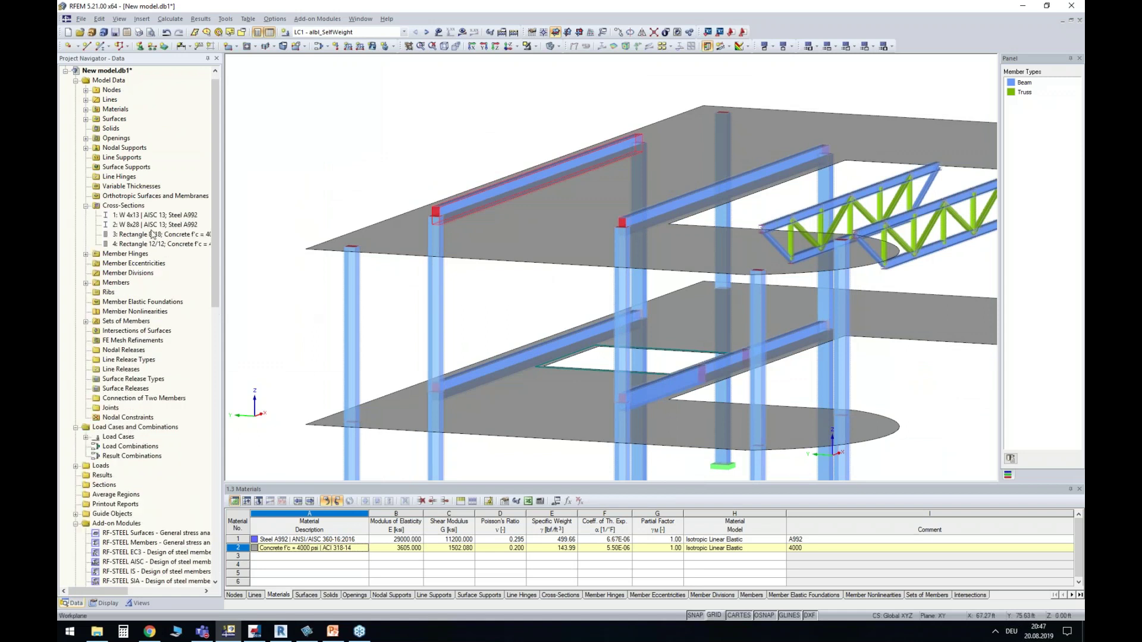
left_click(135, 238)
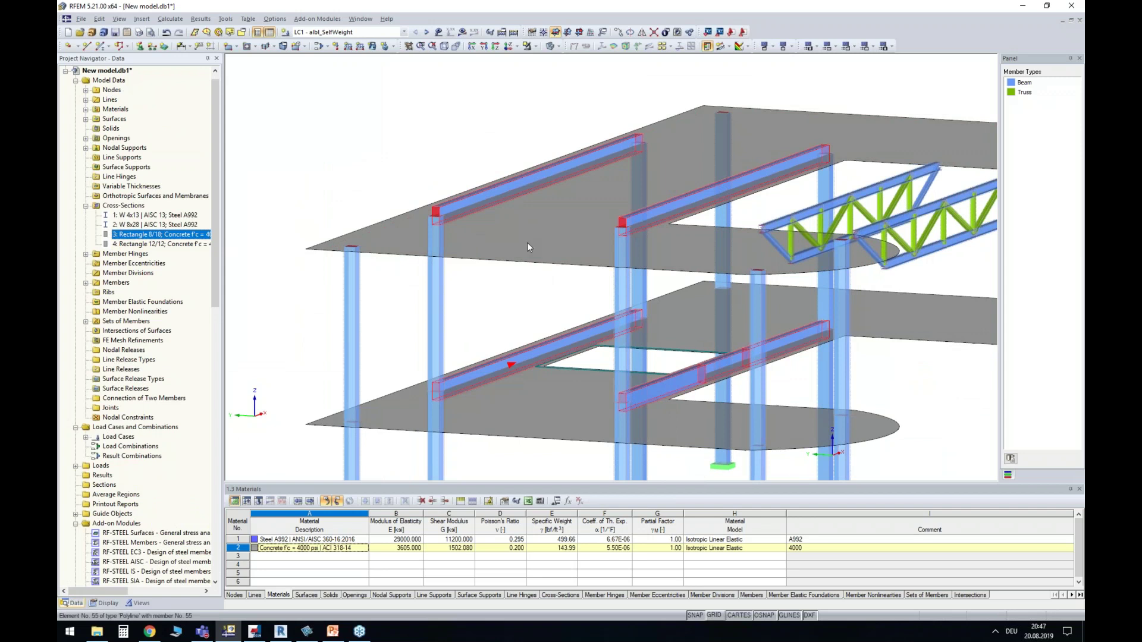
double_click(512, 197)
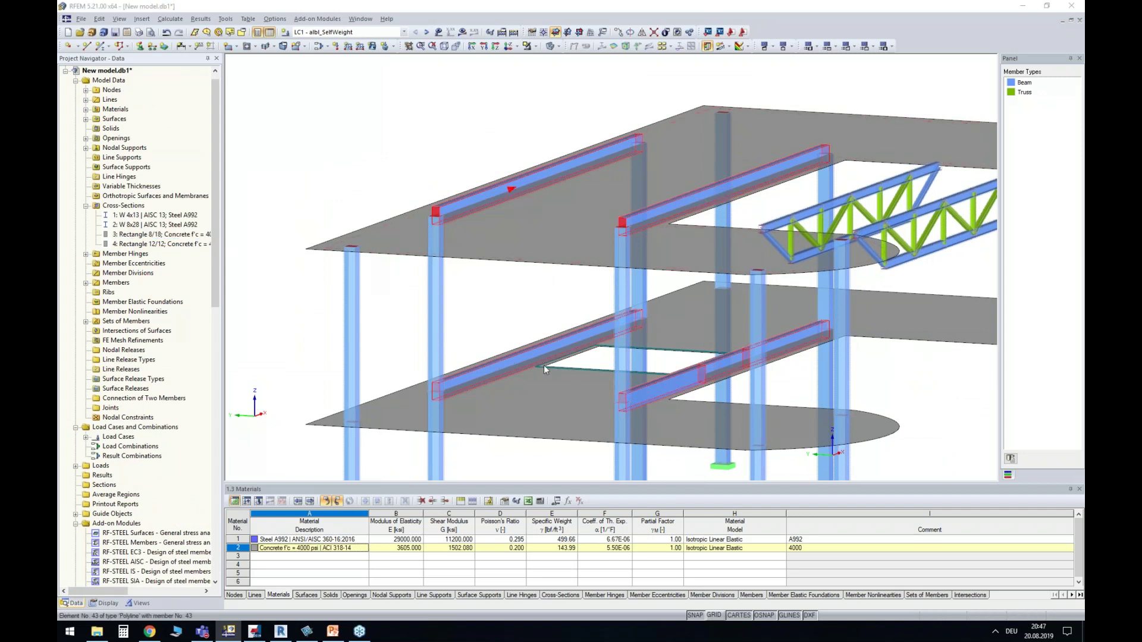
left_click(605, 220)
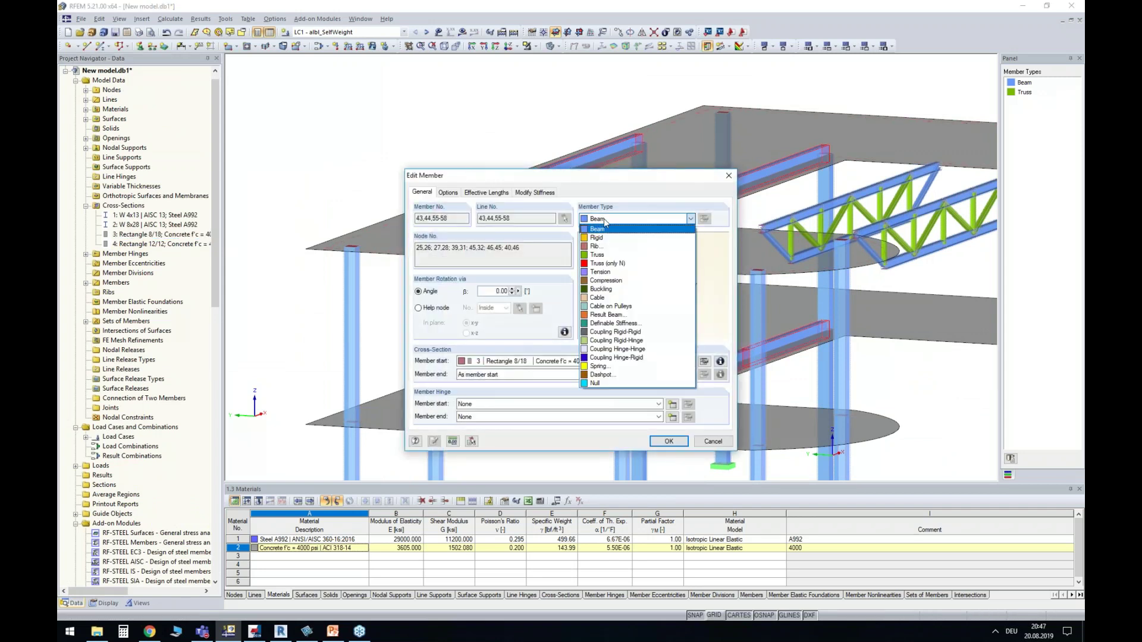
left_click(603, 246)
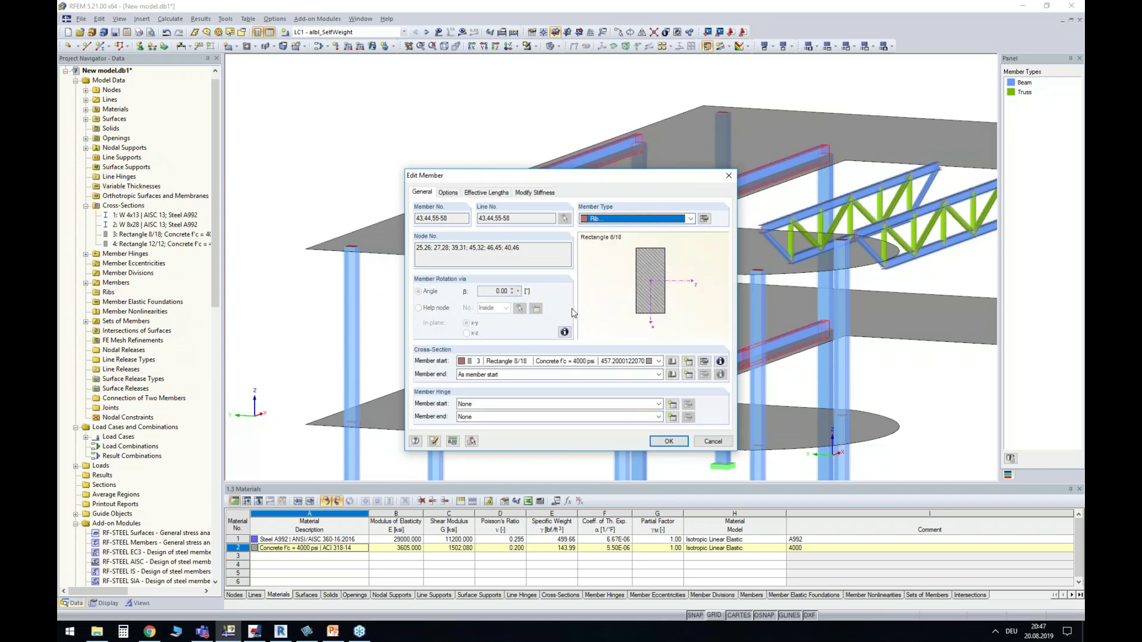
Place the ribs on the +z-side of the surface with an integration width of L/8 on both sides, and apply the changes
left_click(704, 218)
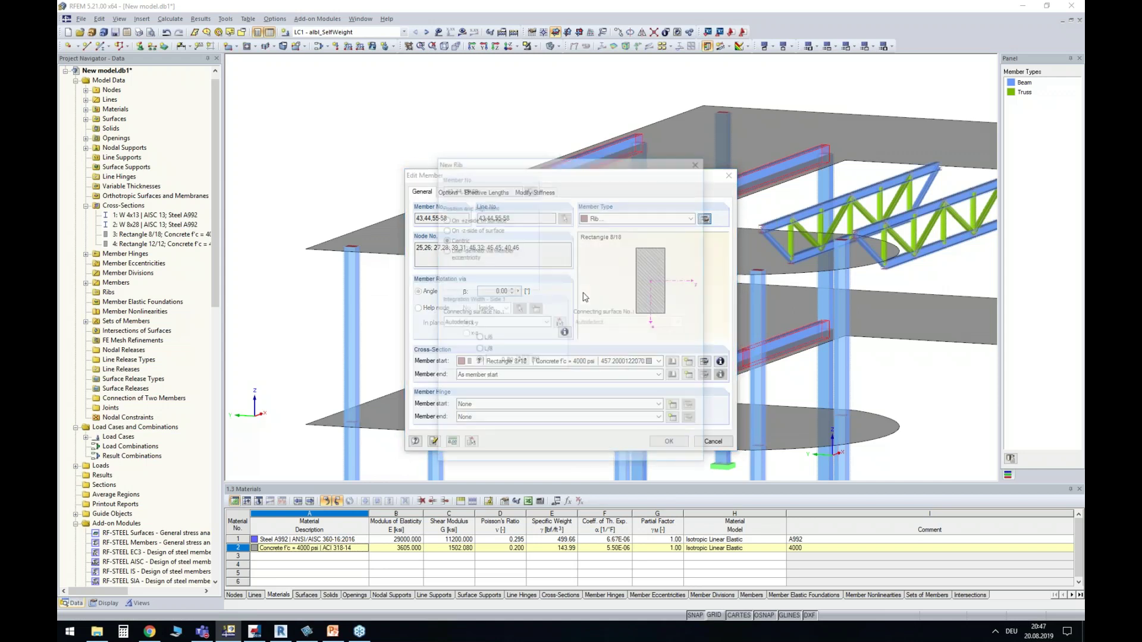
left_click(446, 219)
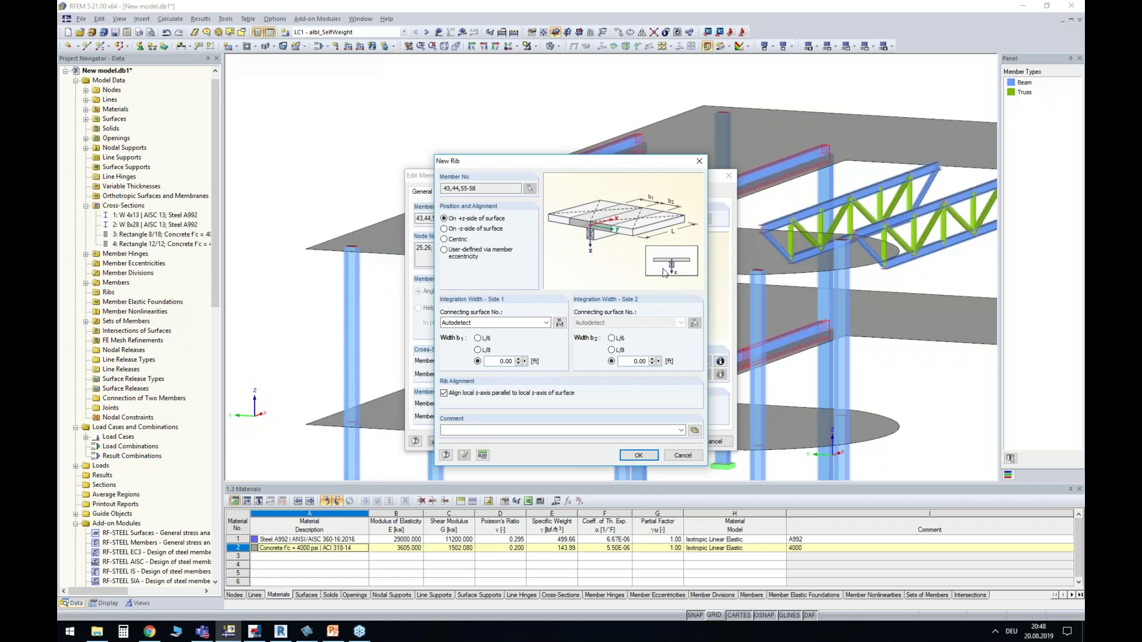
left_click(479, 350)
left_click(619, 351)
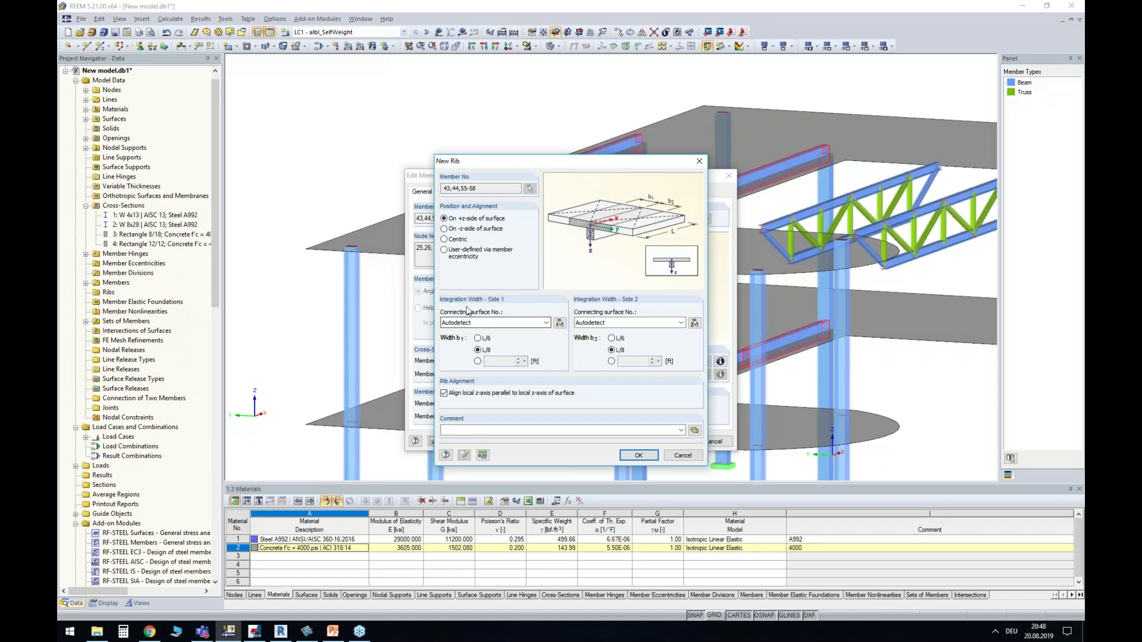
left_click_drag(546, 164, 550, 229)
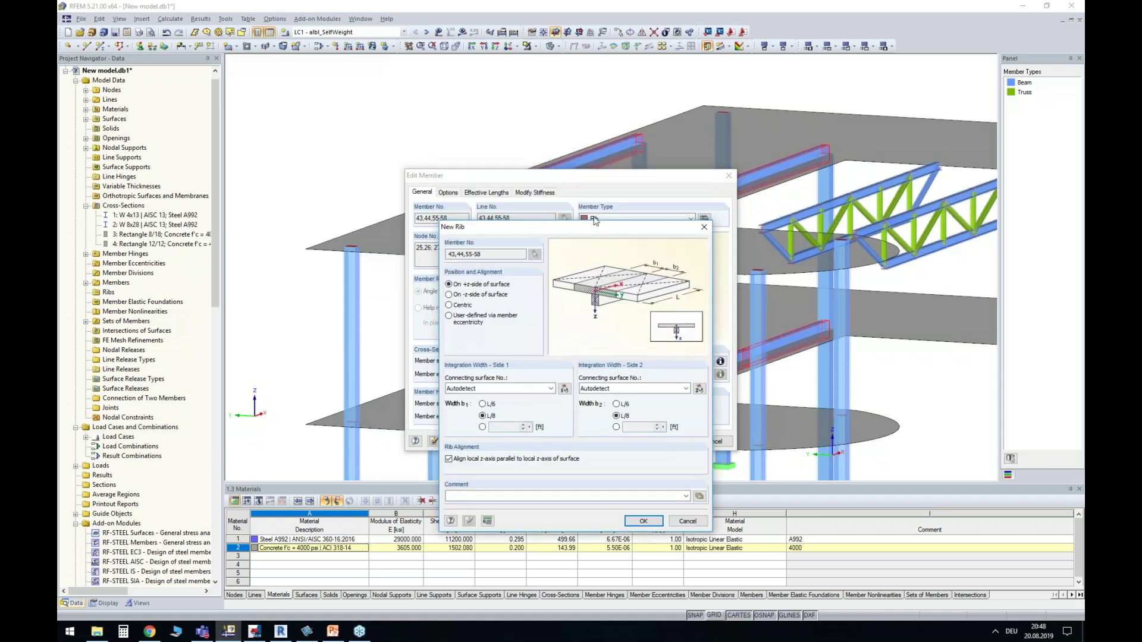
left_click(647, 520)
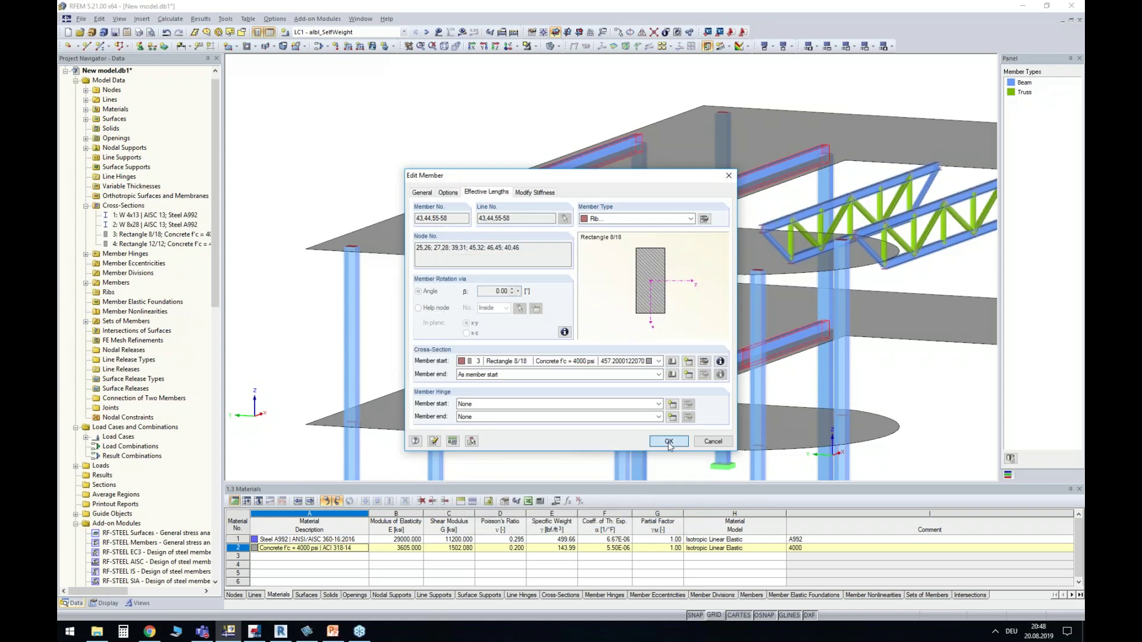
left_click(669, 442)
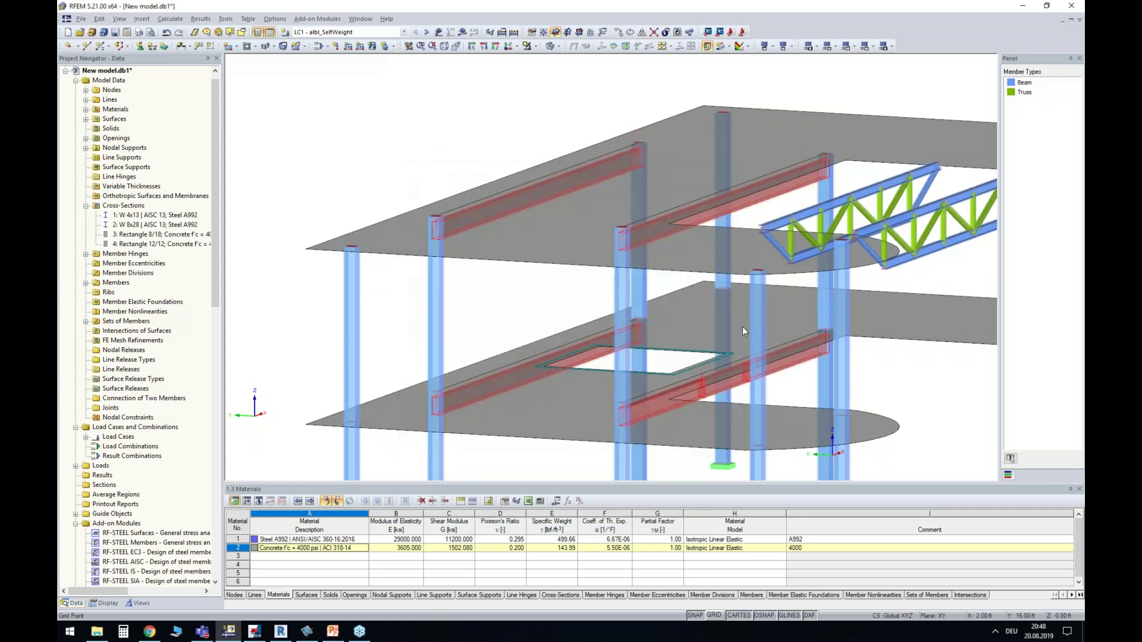
Examine the roof trusses and review the BEAM set of members defined along the upper chord, leaving it unchanged
middle_click_drag(883, 388, 819, 410, "ctrl")
middle_click_drag(670, 474, 428, 304, "ctrl")
scroll(921, 262, "up", 5)
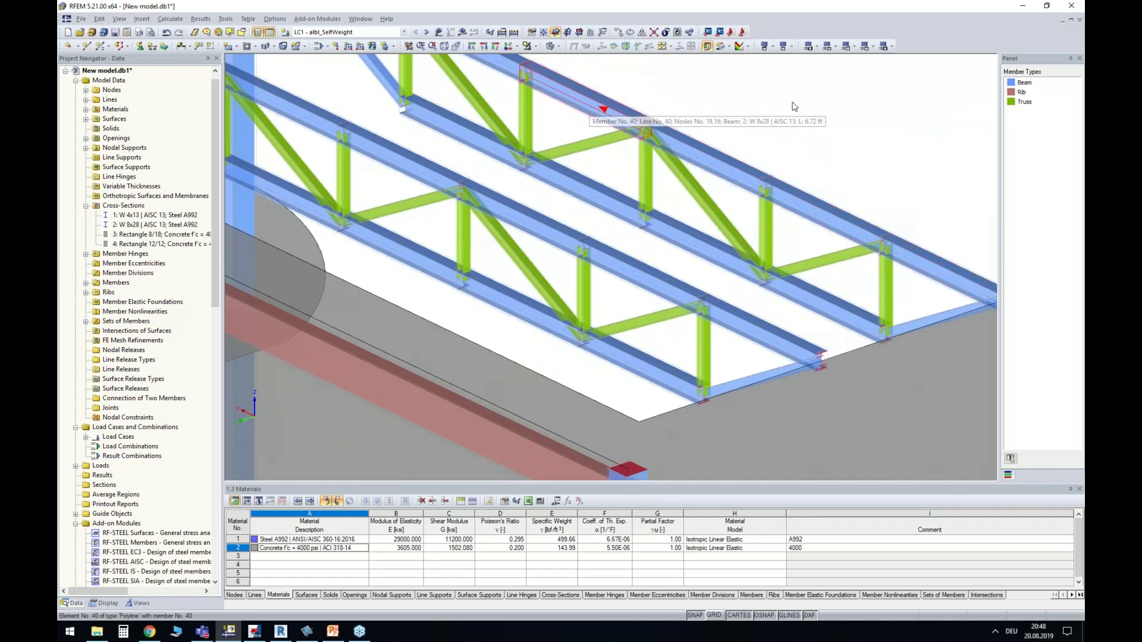
scroll(823, 144, "down", 3)
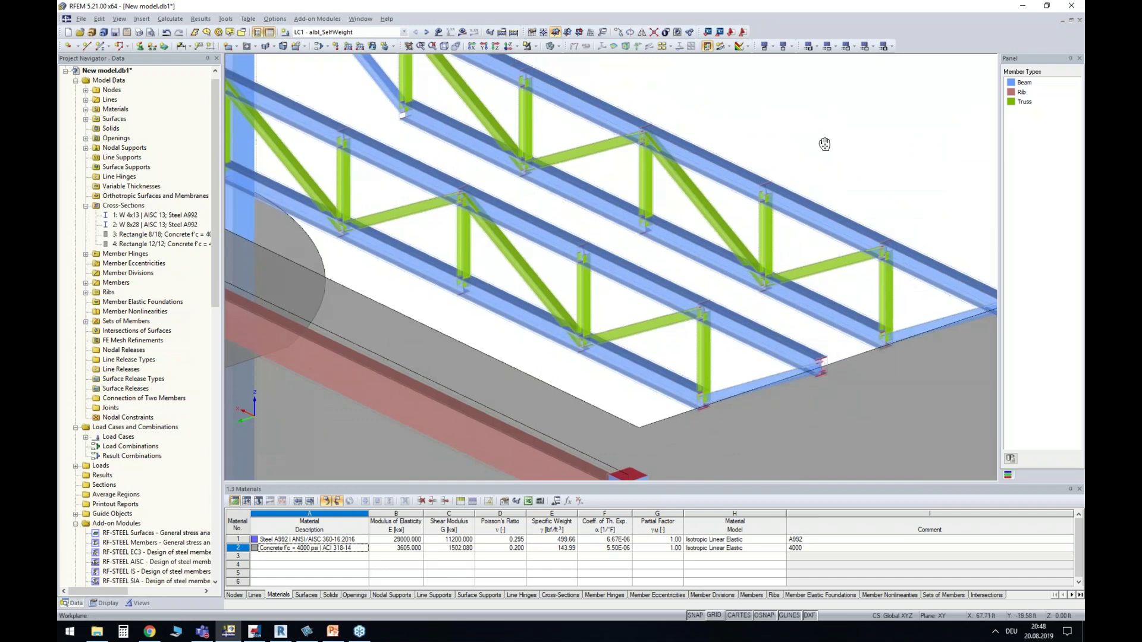
middle_click_drag(747, 190, 740, 191, "ctrl")
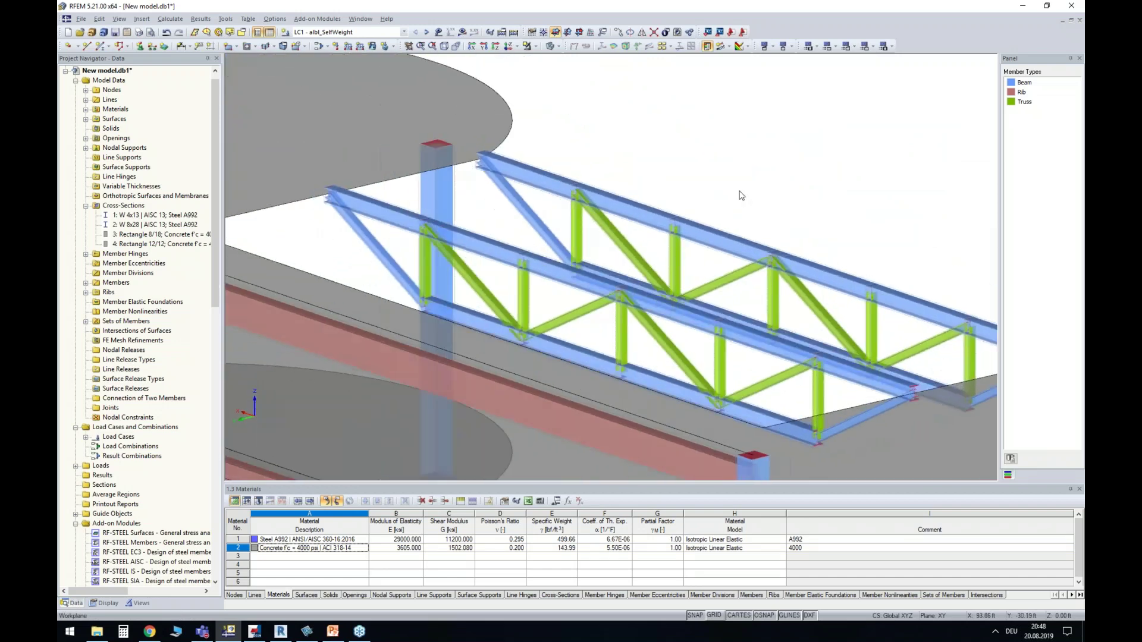
middle_click_drag(852, 200, 746, 195)
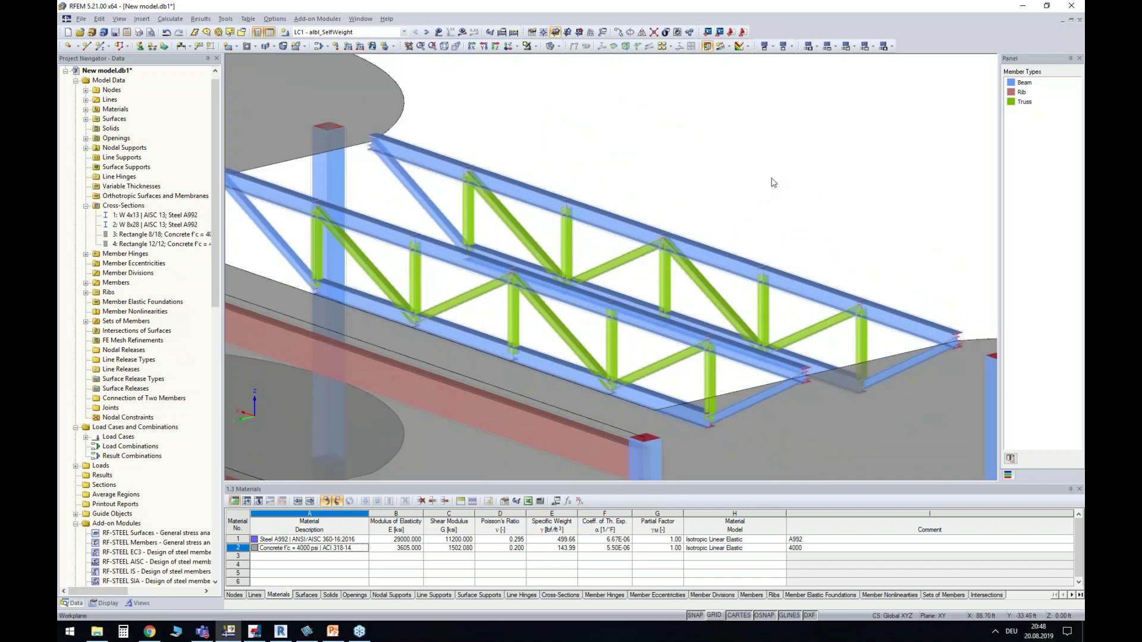
scroll(982, 339, "up", 2)
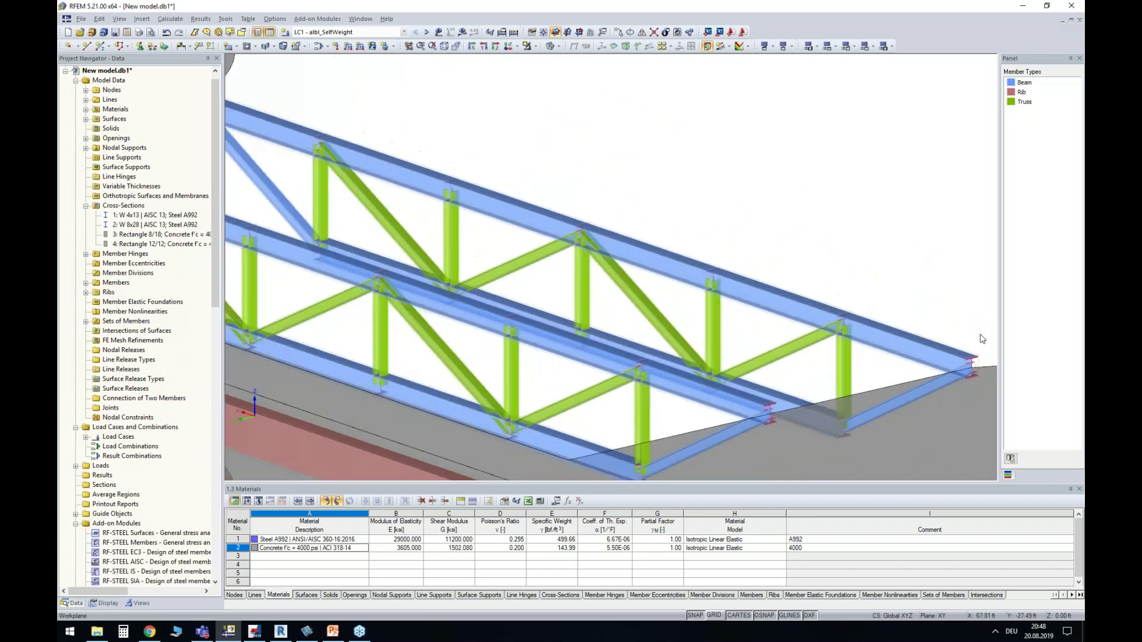
scroll(981, 338, "up", 4)
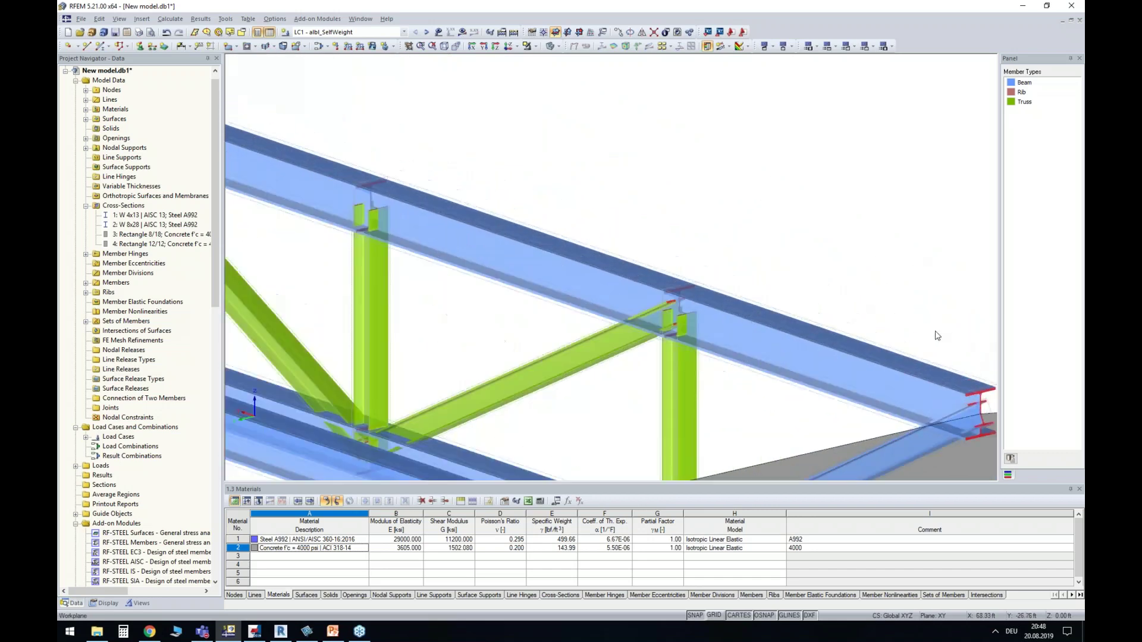
double_click(887, 349)
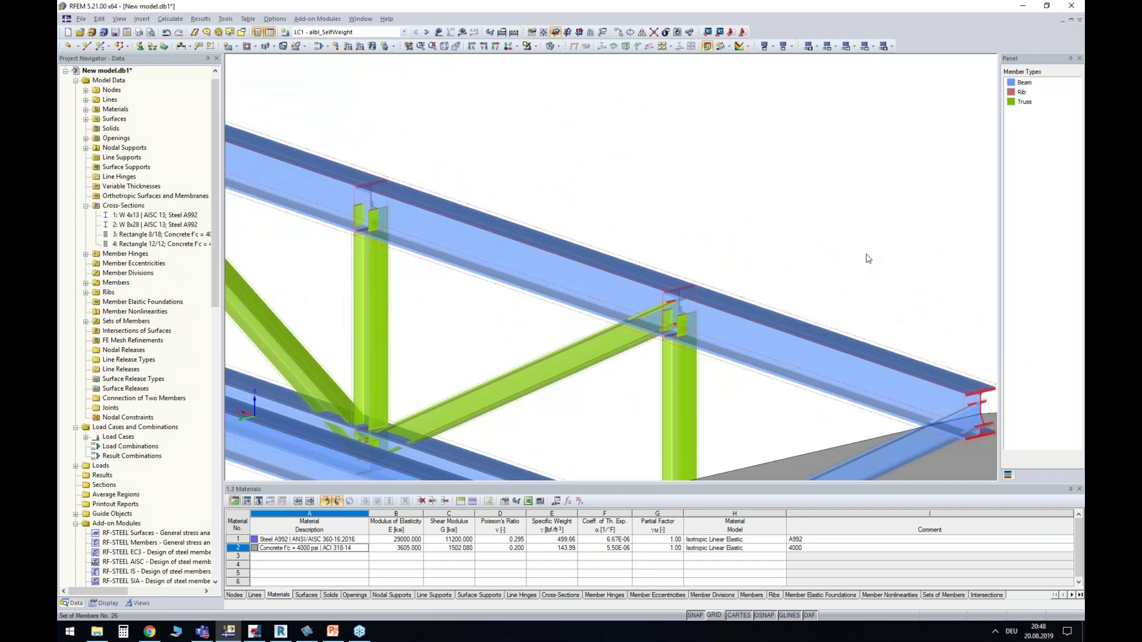
double_click(459, 340)
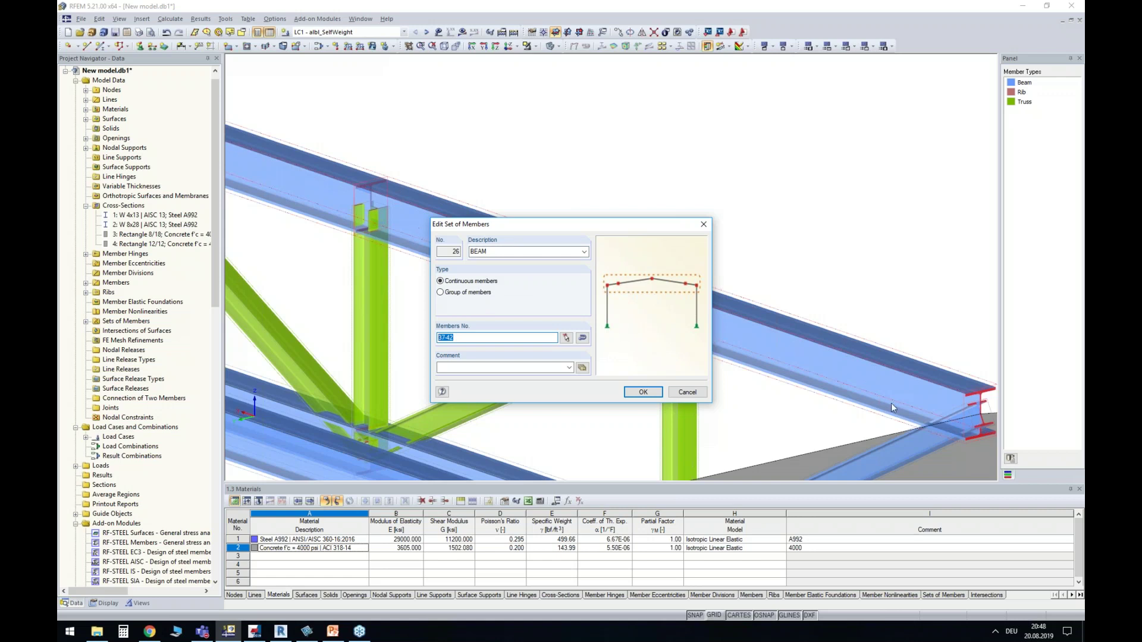
left_click(687, 393)
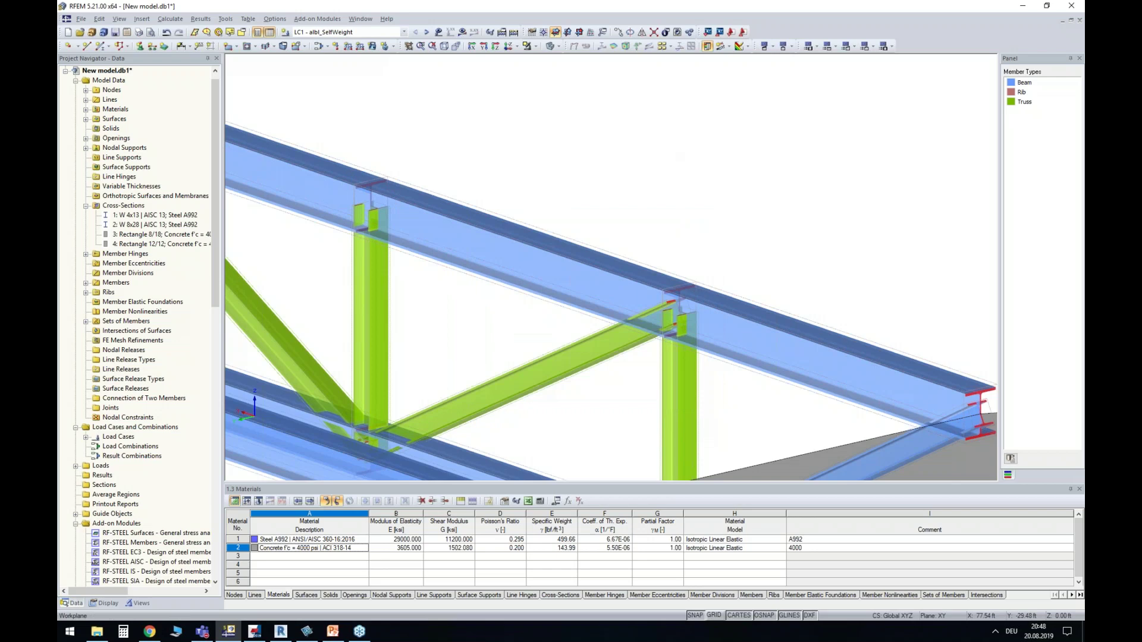
scroll(671, 156, "down", 3)
scroll(674, 157, "down", 5)
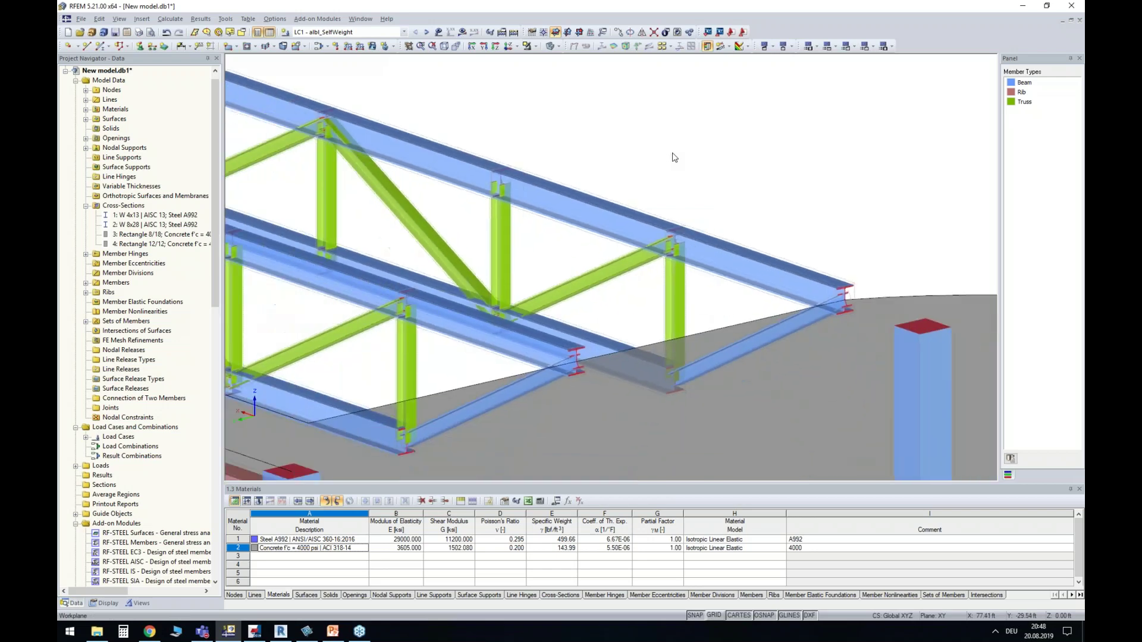
scroll(737, 212, "up", 3)
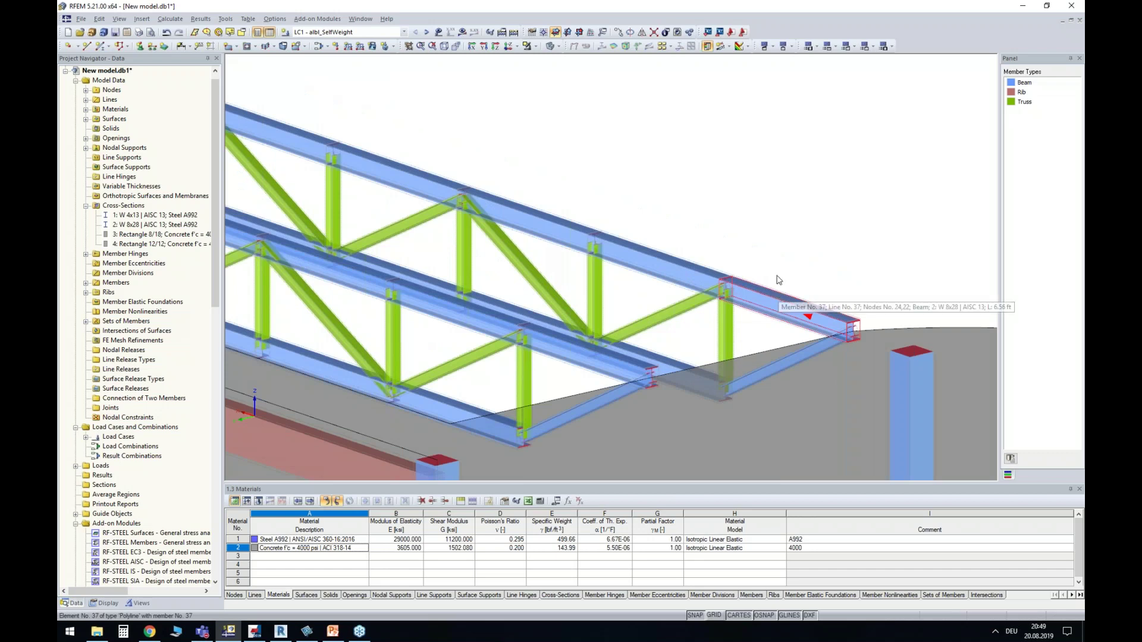
scroll(788, 223, "down", 5)
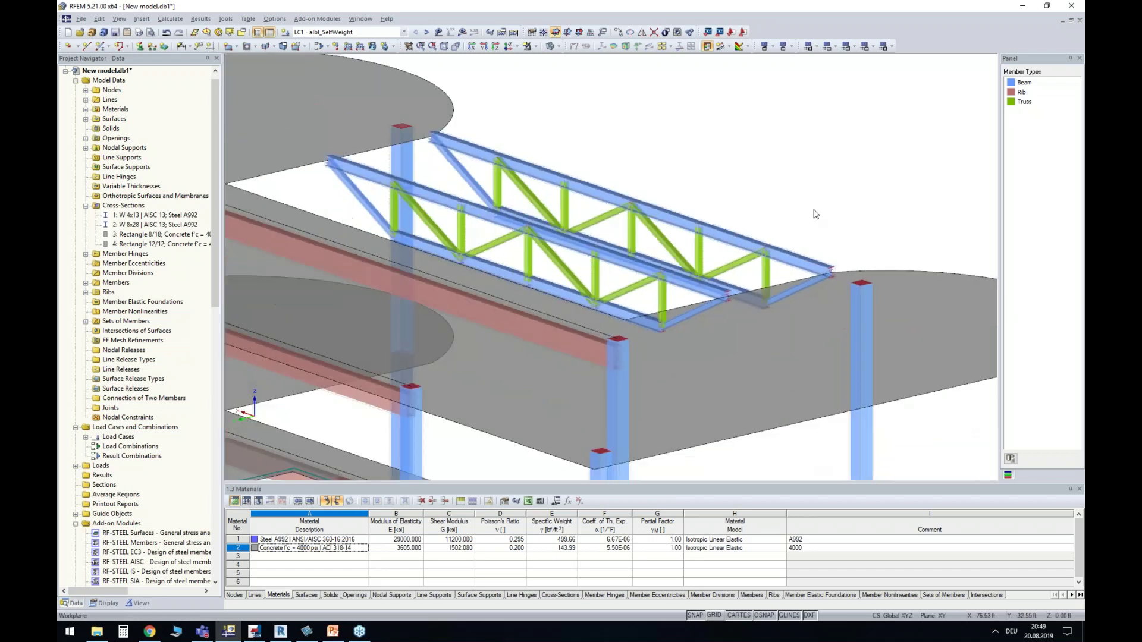
Delete the imported self-weight load case LC1 from the model's load cases
middle_click_drag(886, 176, 418, 143, "ctrl")
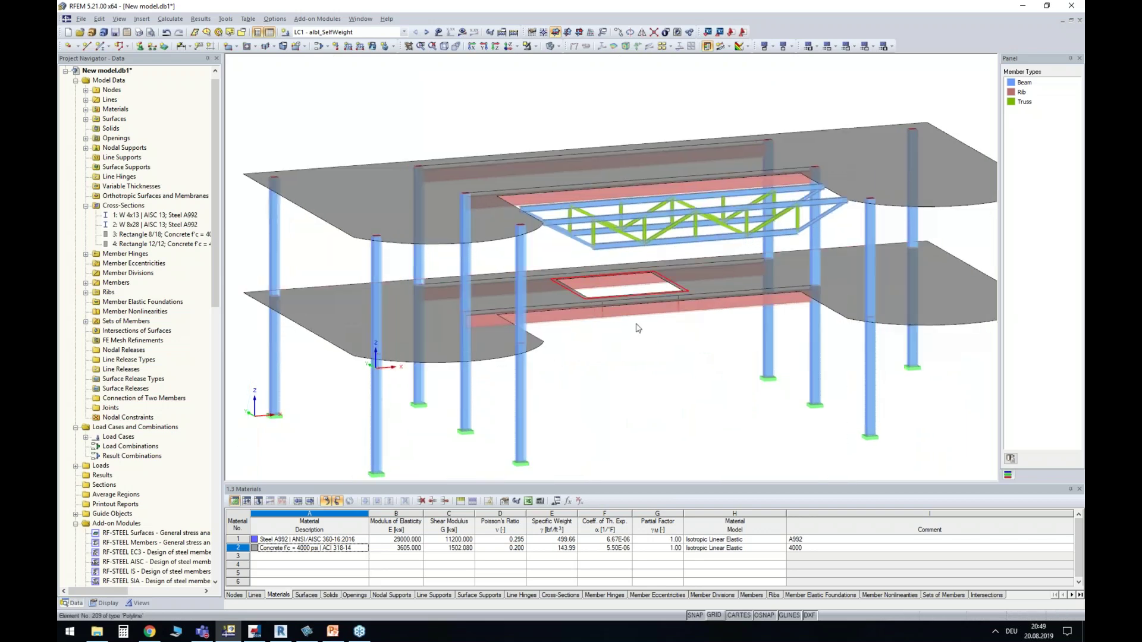
middle_click_drag(612, 339, 666, 367, "ctrl")
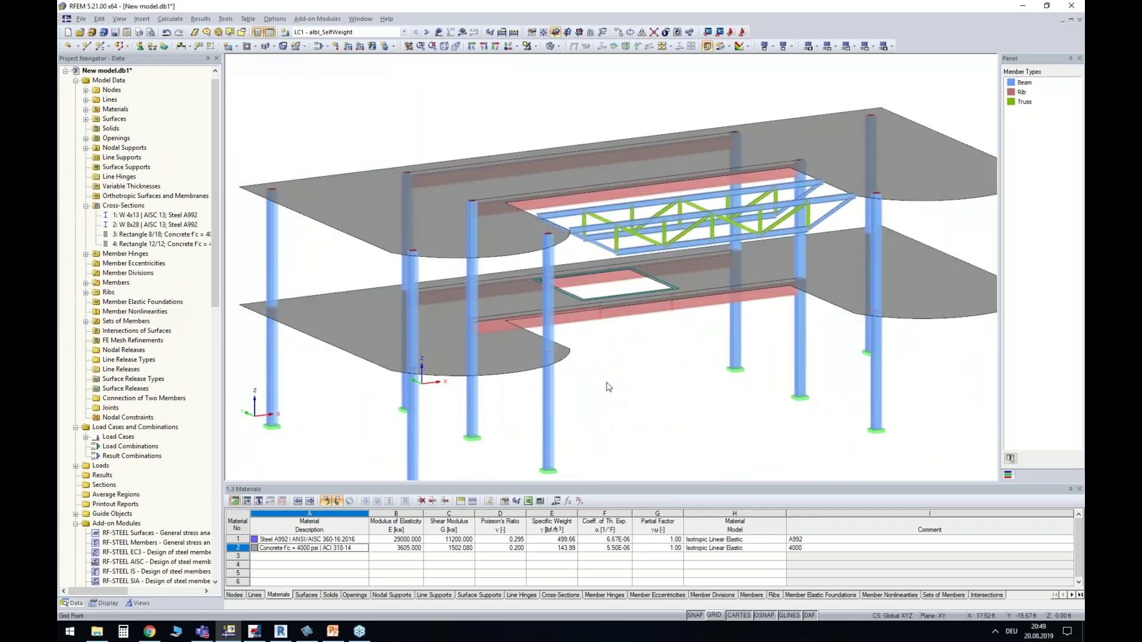
left_click(355, 32)
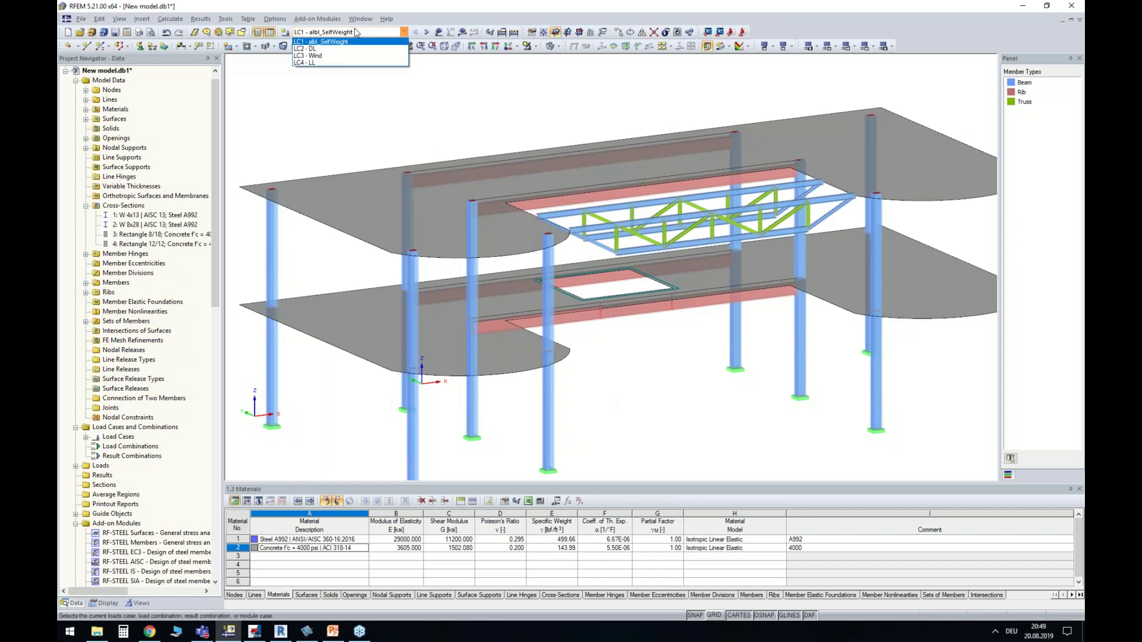
left_click(315, 42)
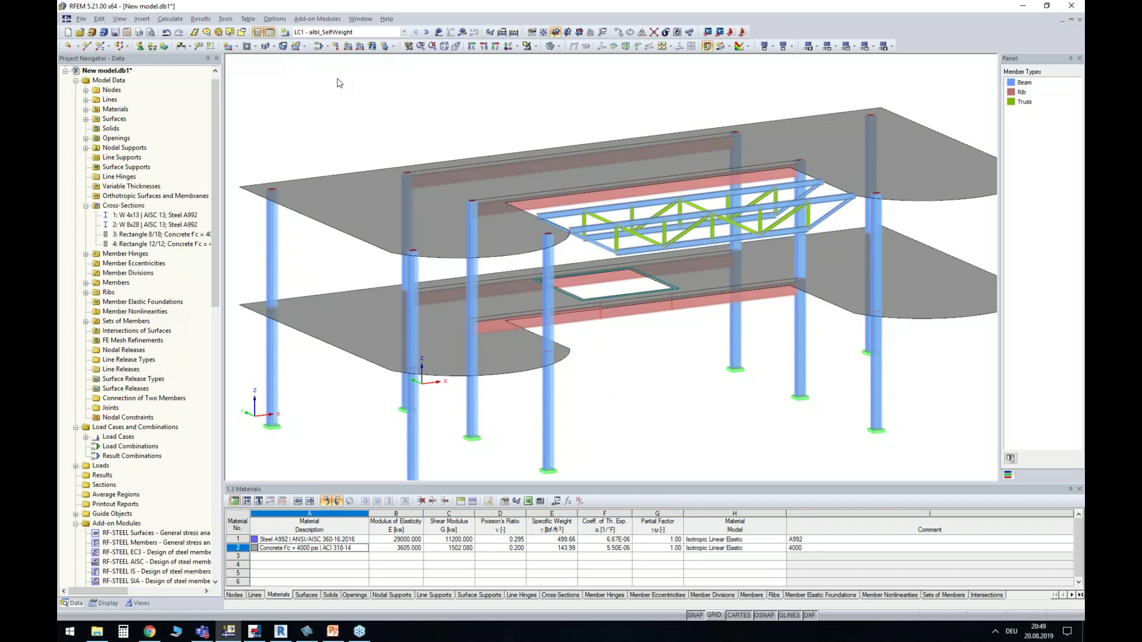
left_click(86, 437)
right_click(117, 447)
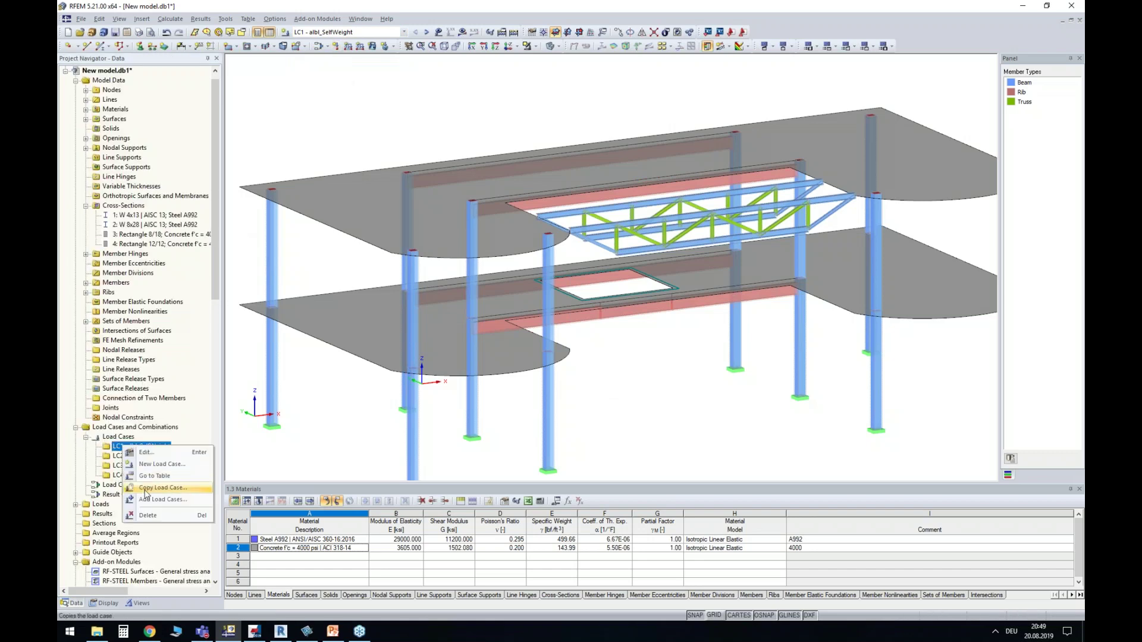
left_click(148, 515)
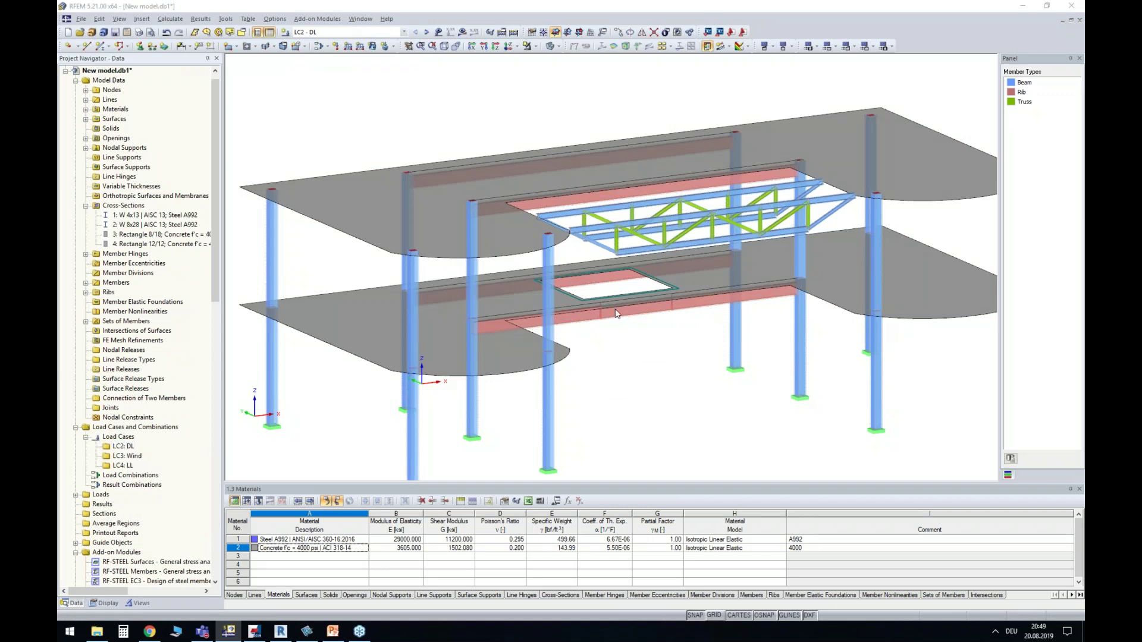
Activate self-weight in load case LC2 (DL) with a factor of -1 in the Z direction
left_click(479, 246)
double_click(502, 292)
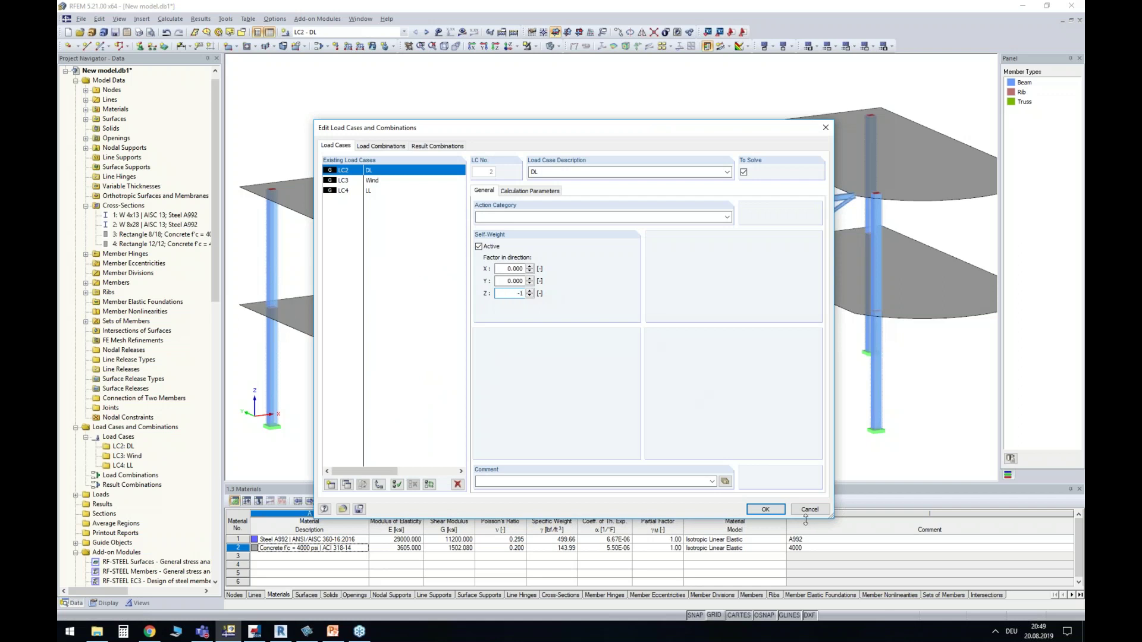
left_click(765, 510)
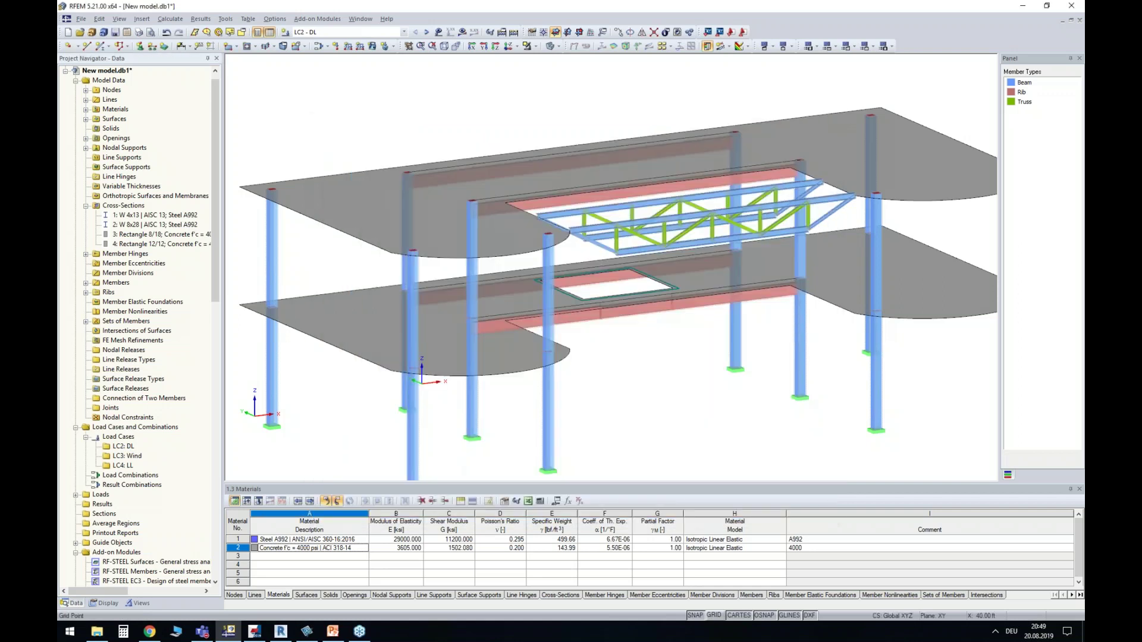
Calculate load case LC2 (DL) and view the global deformations u of the whole structure
middle_click_drag(705, 362, 673, 319)
scroll(684, 323, "down", 2)
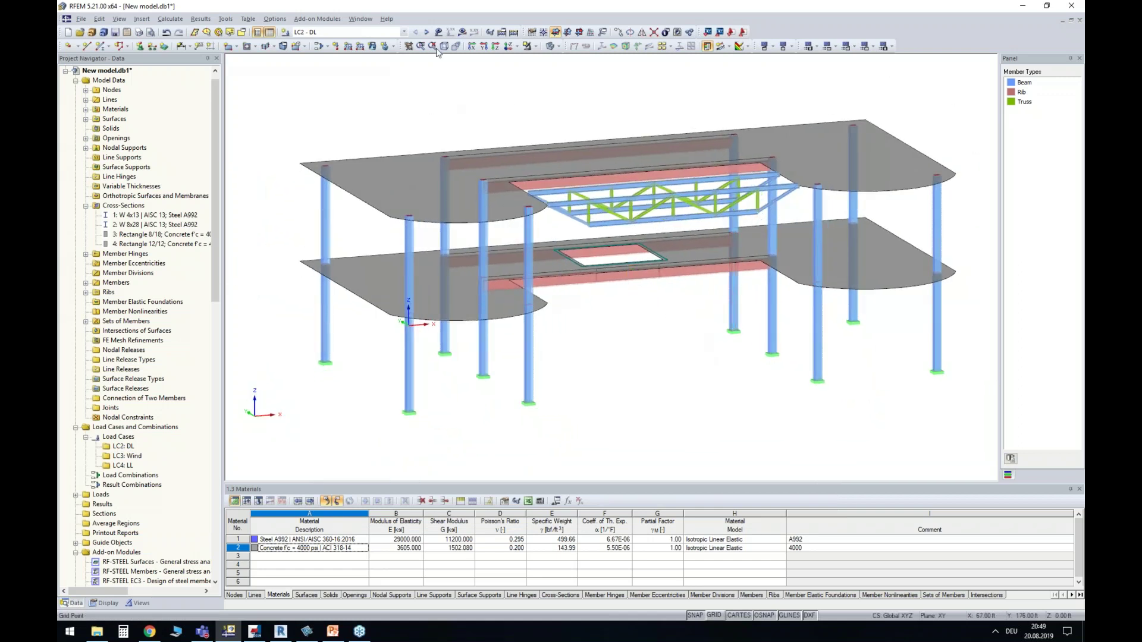
left_click(462, 31)
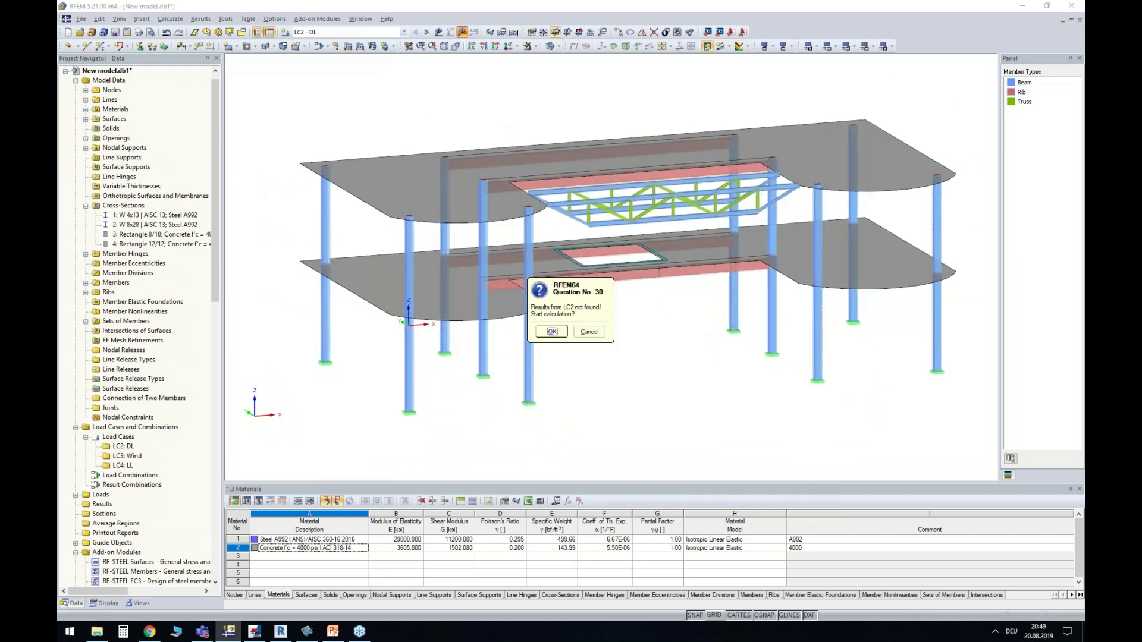
left_click(552, 333)
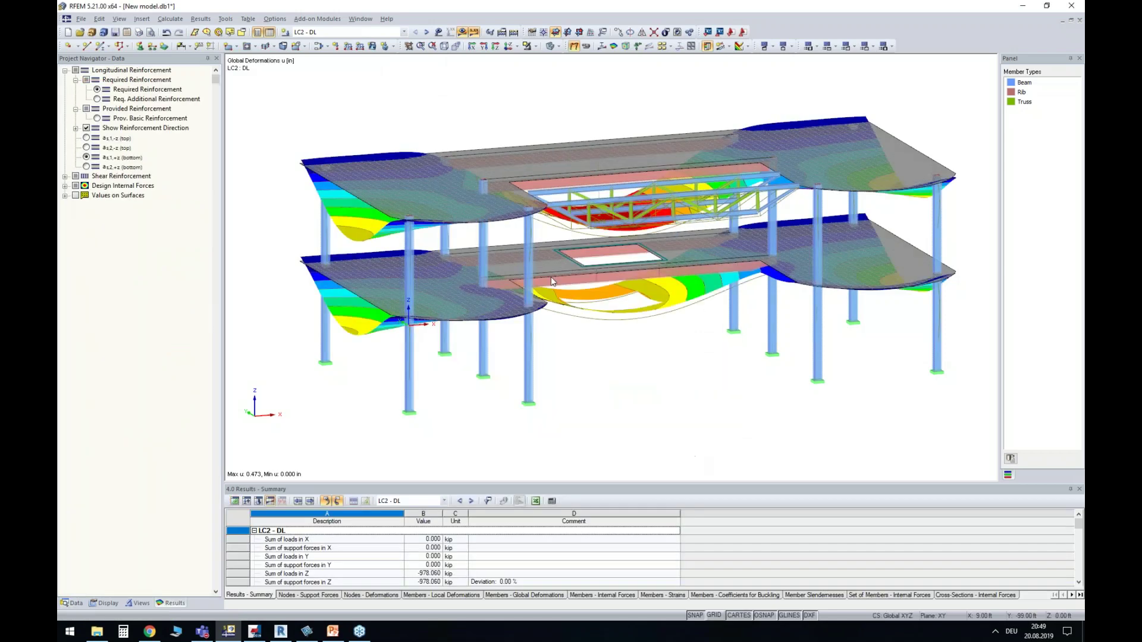
mouse_move(590, 352)
middle_mouse_down("ctrl")
mouse_move(573, 358)
mouse_move(605, 359)
middle_mouse_up("ctrl")
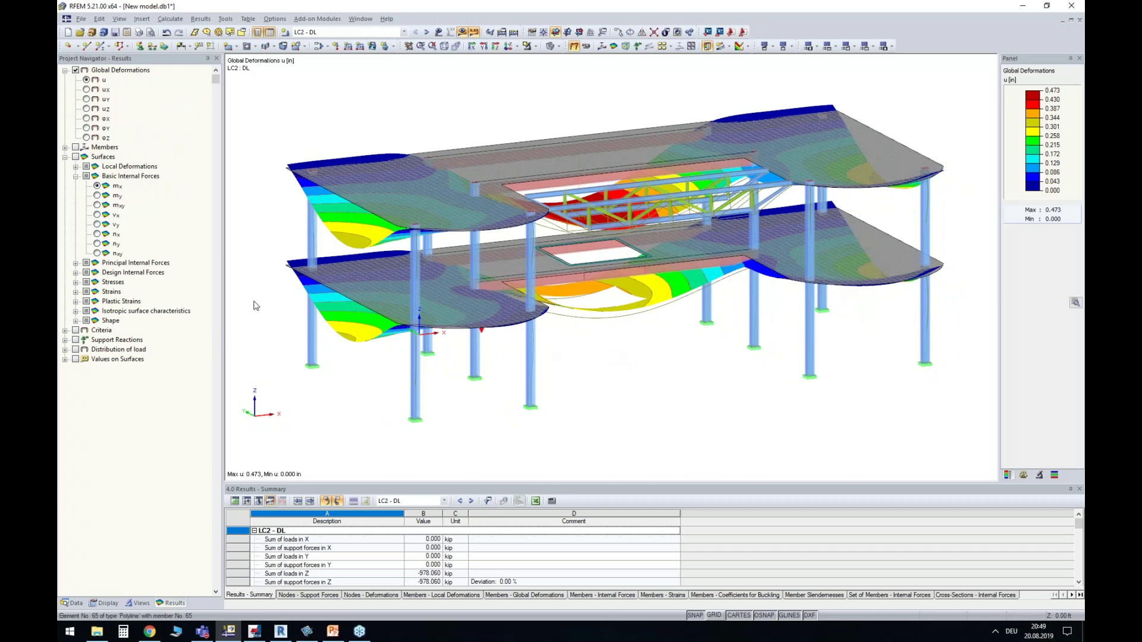
Review the surface moments m-x together with the member axial forces N for LC2, and hide the results
left_click(98, 186)
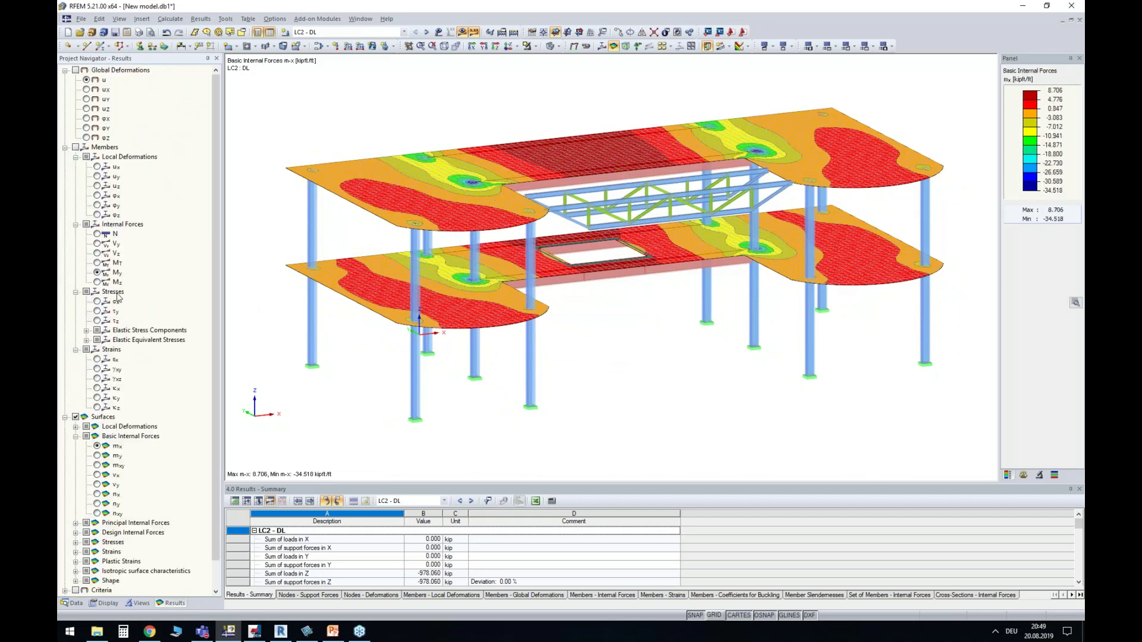
left_click(97, 234)
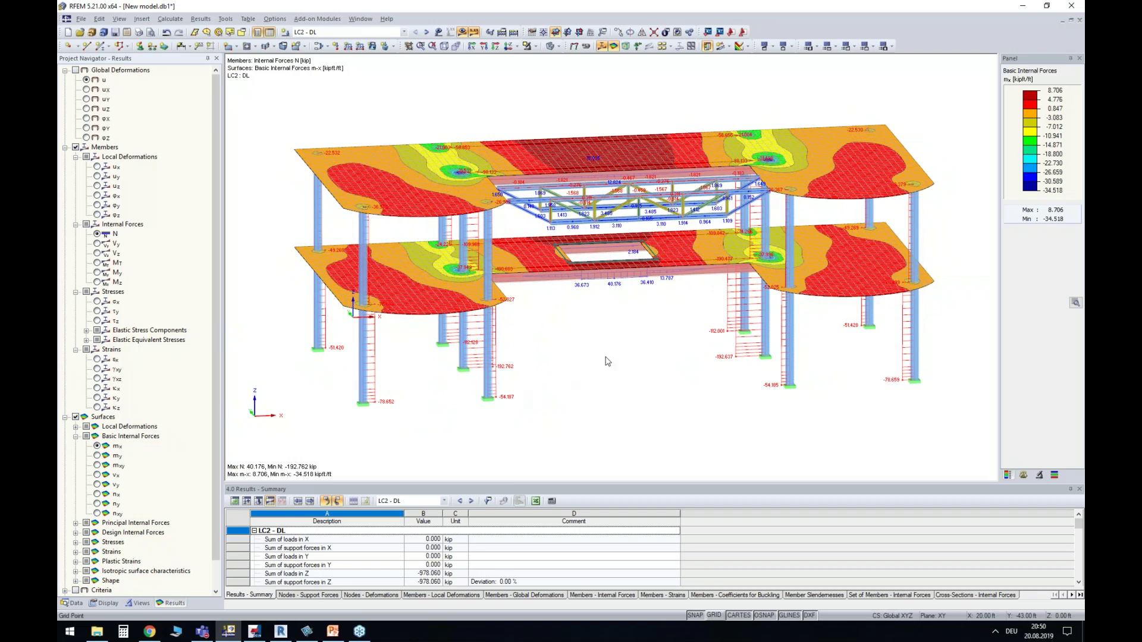
middle_click_drag(609, 337, 656, 337, "ctrl")
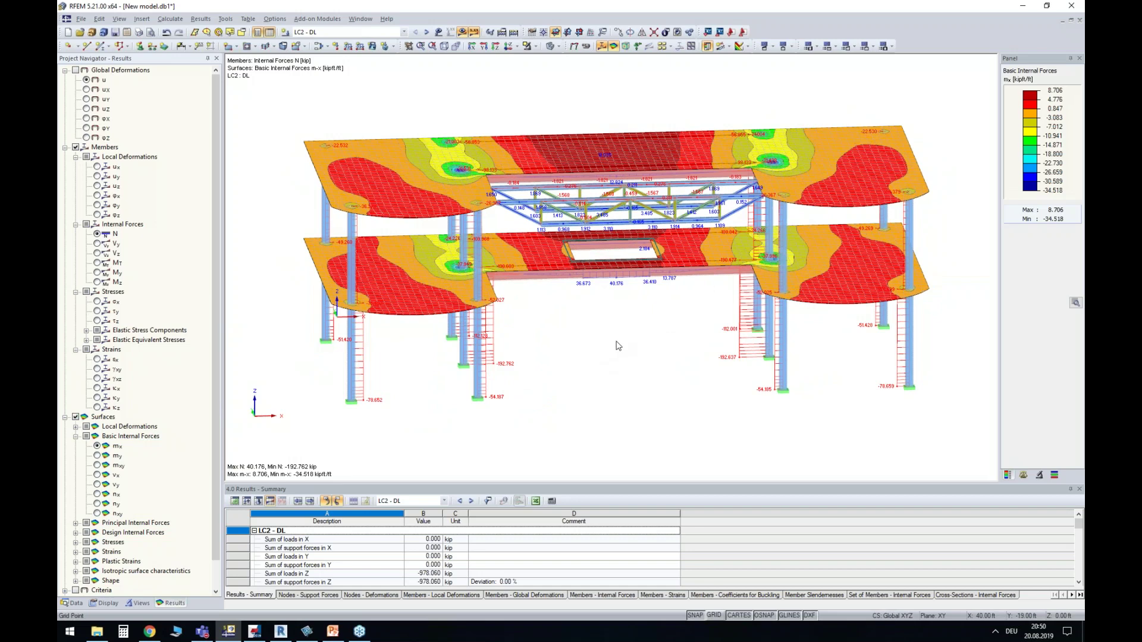
middle_click_drag(617, 345, 698, 343, "ctrl")
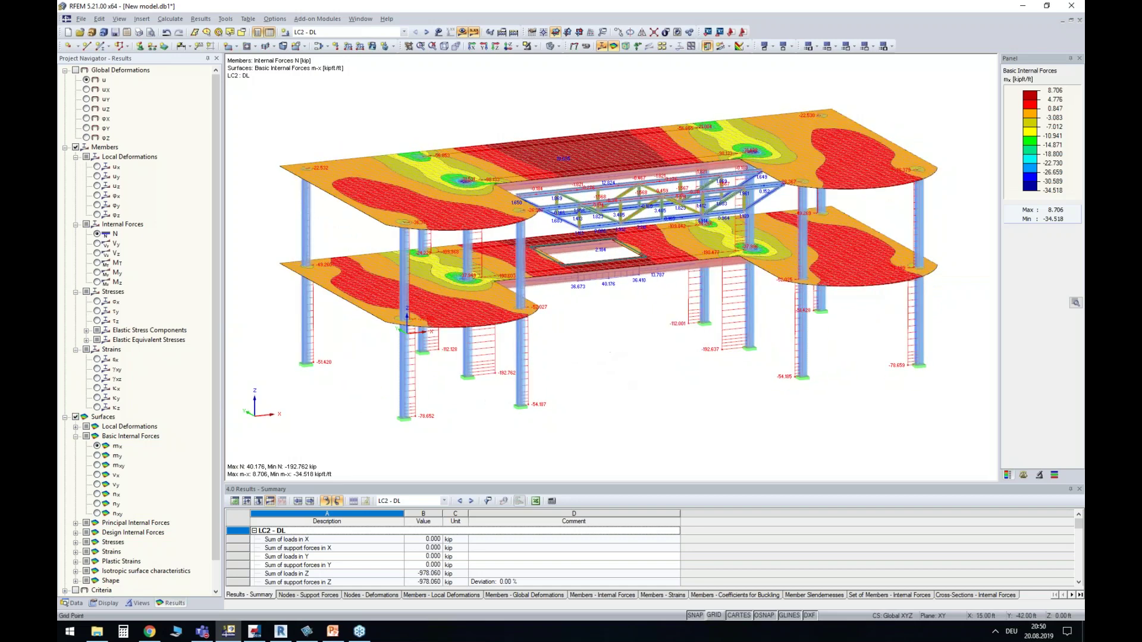
middle_click_drag(610, 353, 624, 375, "ctrl")
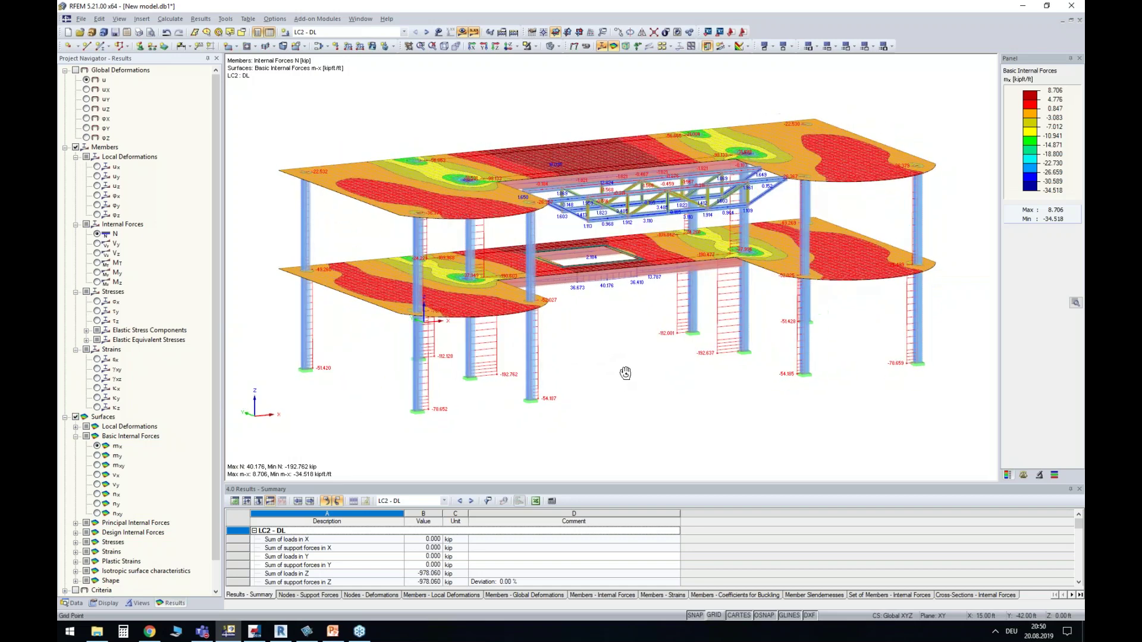
left_click(463, 32)
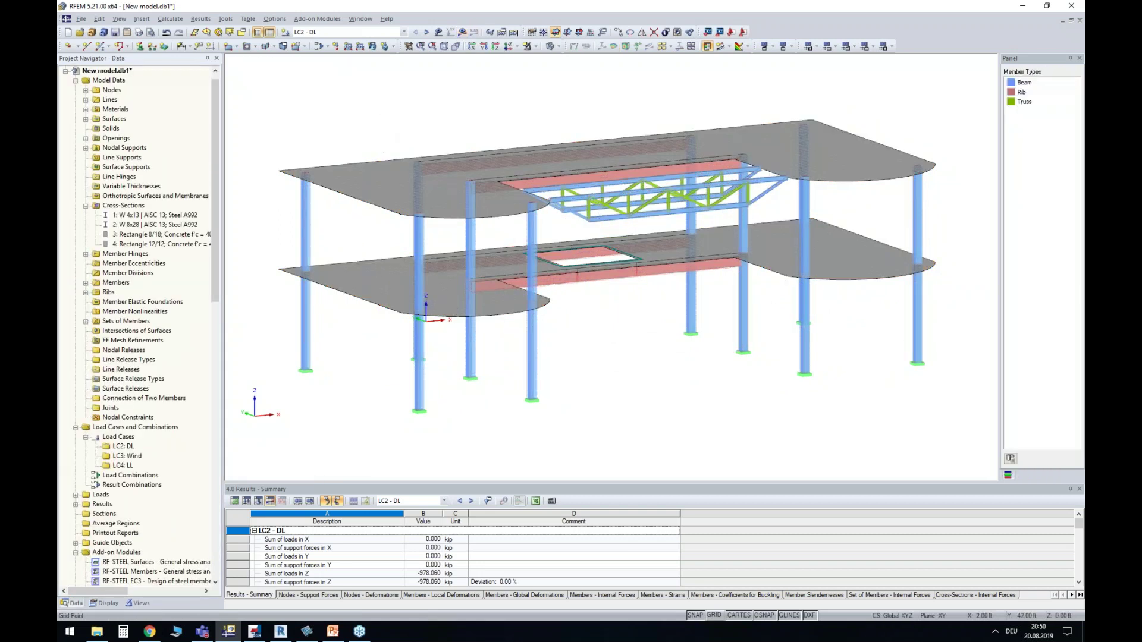
Edit an upper chord member of the roof truss and change its cross-section to W 8x31 | AISC 13
middle_click_drag(603, 370, 621, 392, "ctrl")
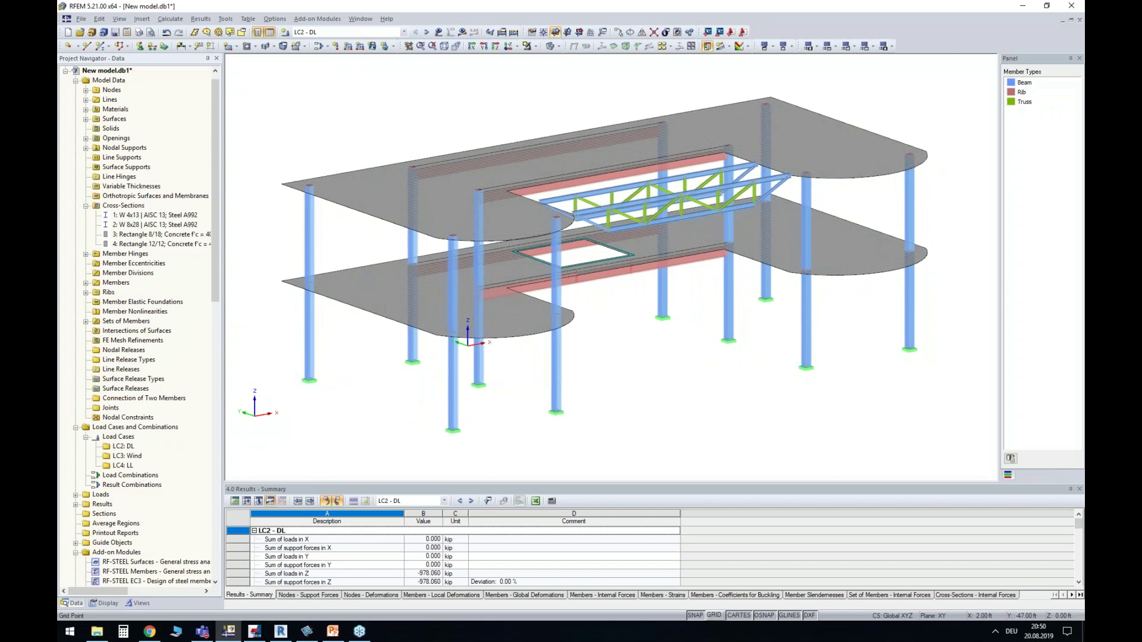
double_click(453, 312)
left_click(668, 439)
left_click(551, 337)
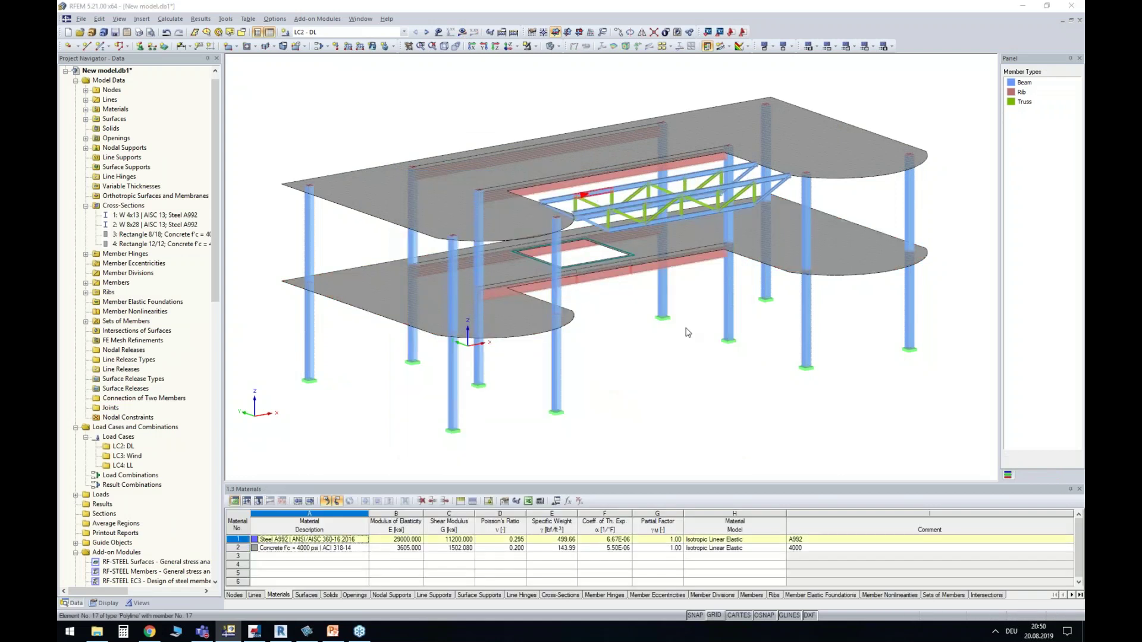
left_click(702, 362)
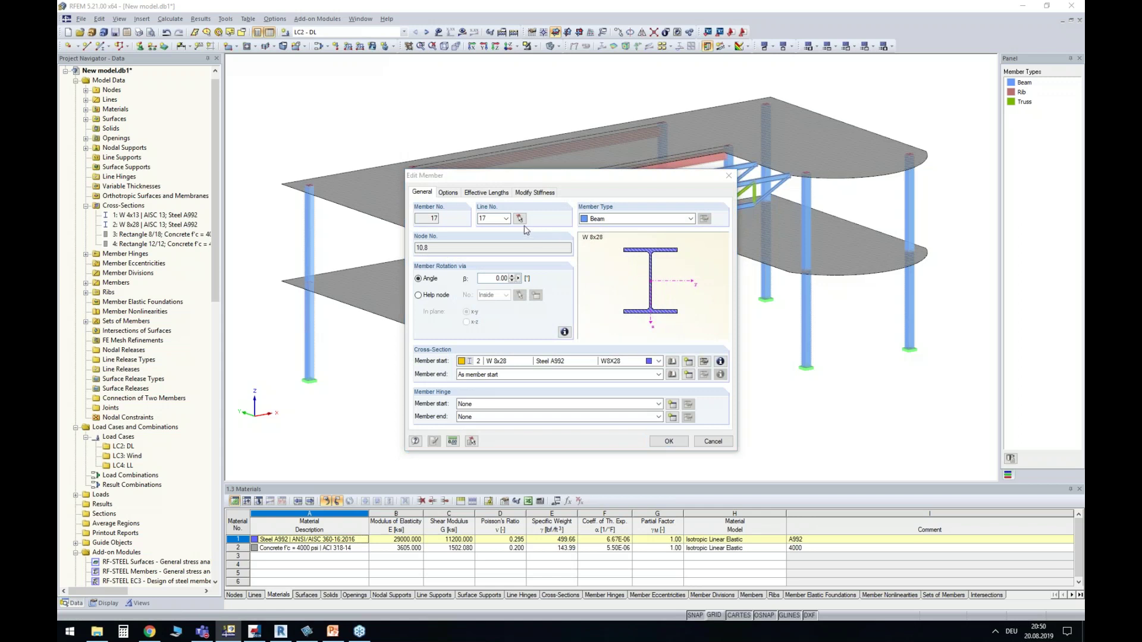
left_click_drag(471, 186, 479, 186)
type("31 | AISC 13")
left_click(696, 456)
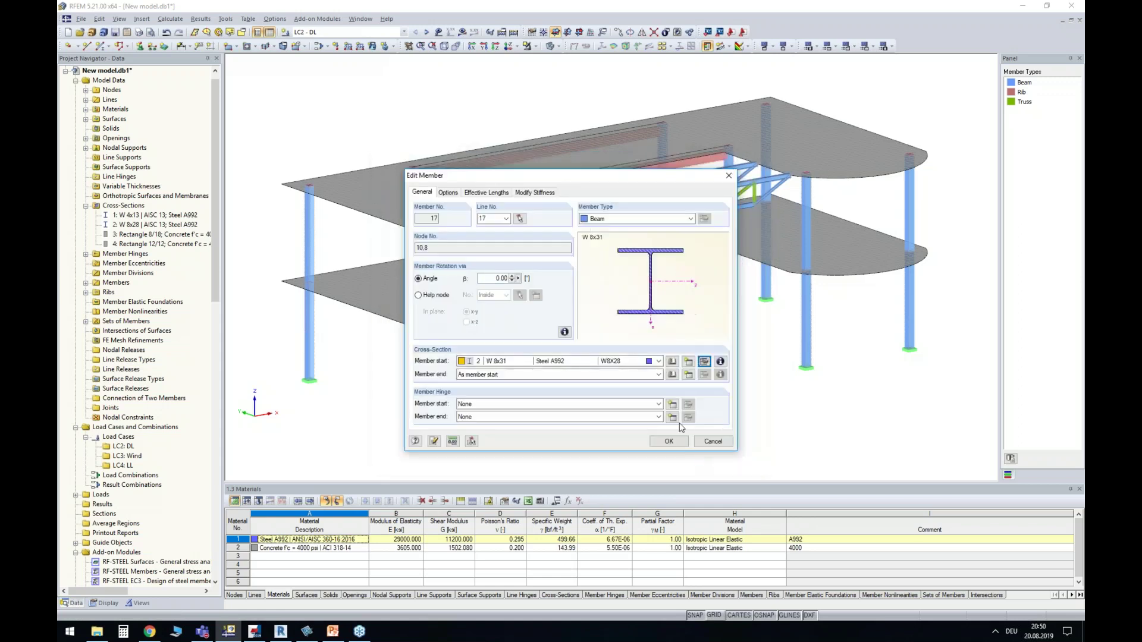
left_click(668, 441)
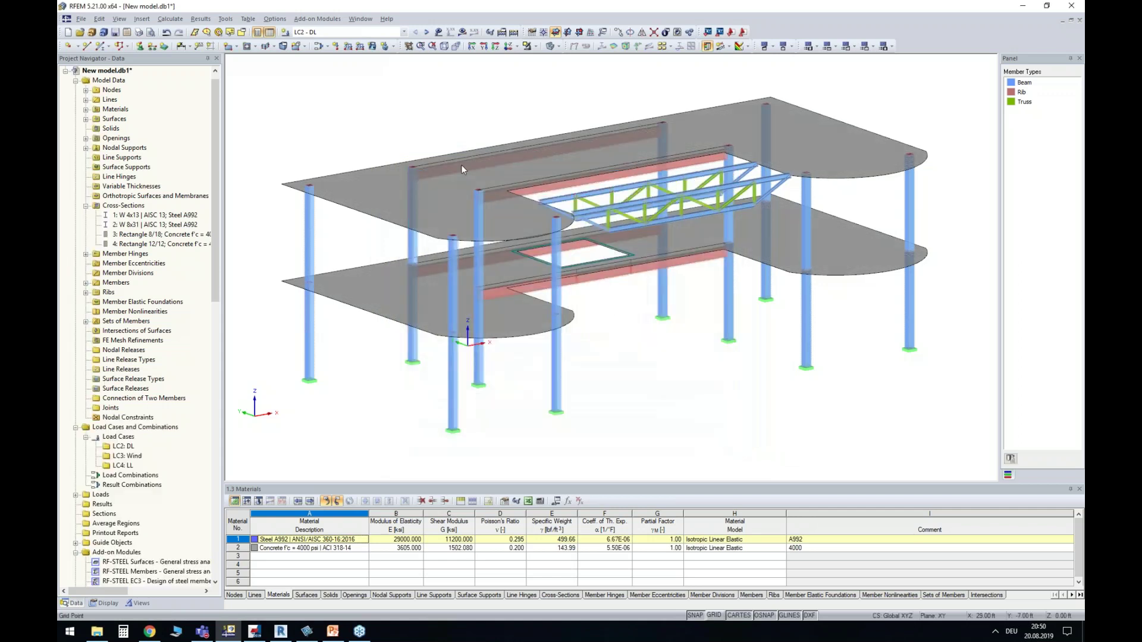
Add two beam members with cross-section Rectangle 8/18 between the inner column heads at roof level, one at each end of the existing ribs
middle_click_drag(400, 93, 352, 115, "ctrl")
left_click(97, 46)
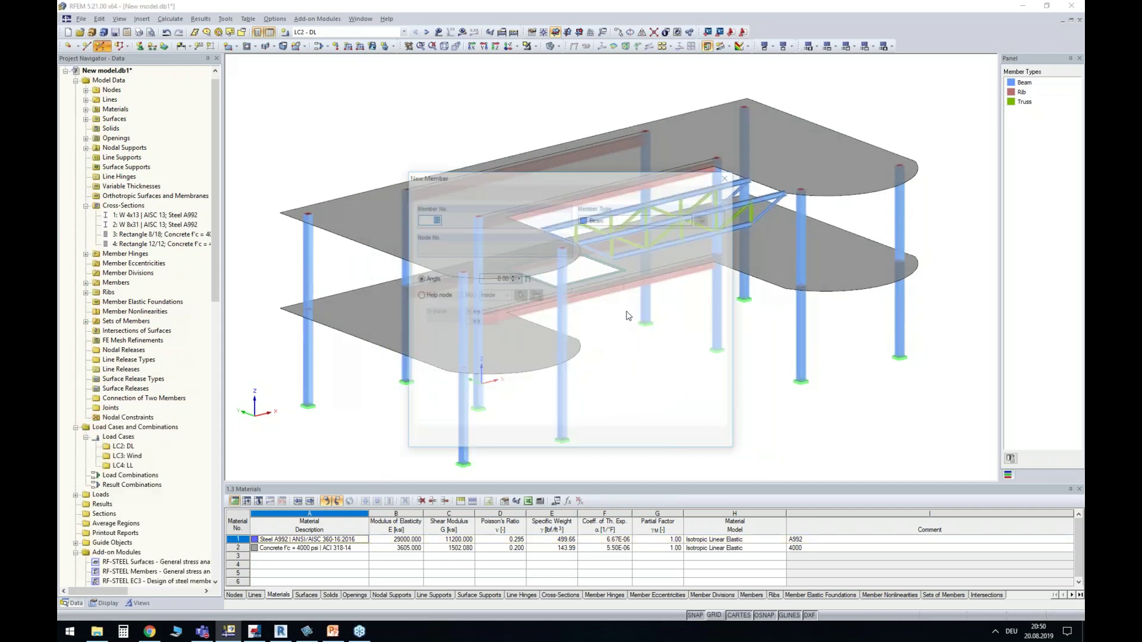
left_click(553, 361)
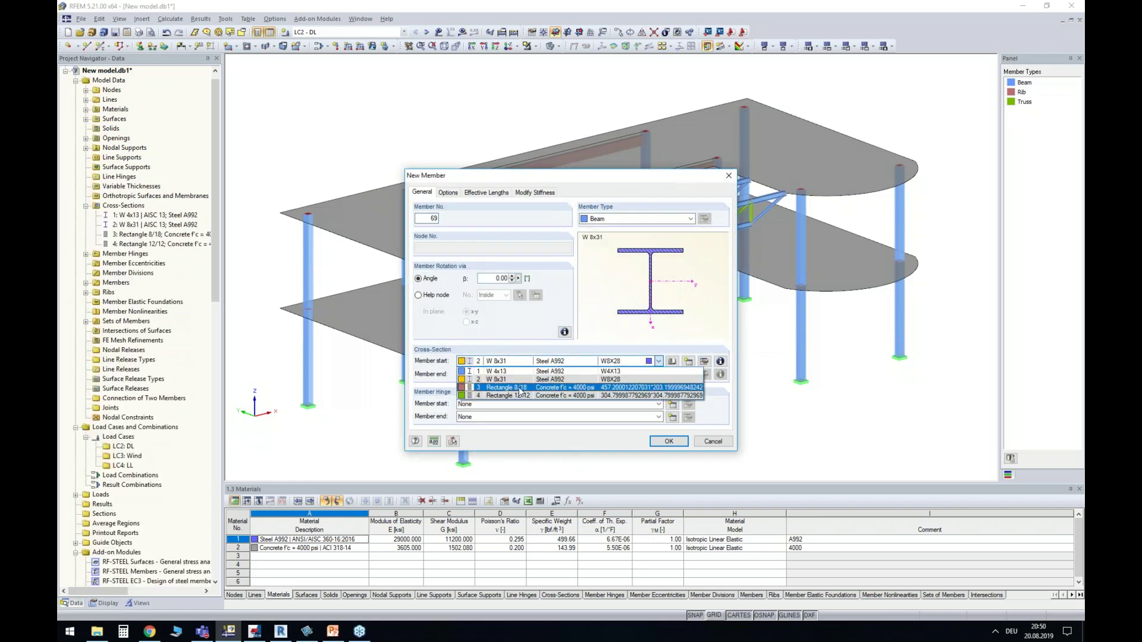
left_click(506, 387)
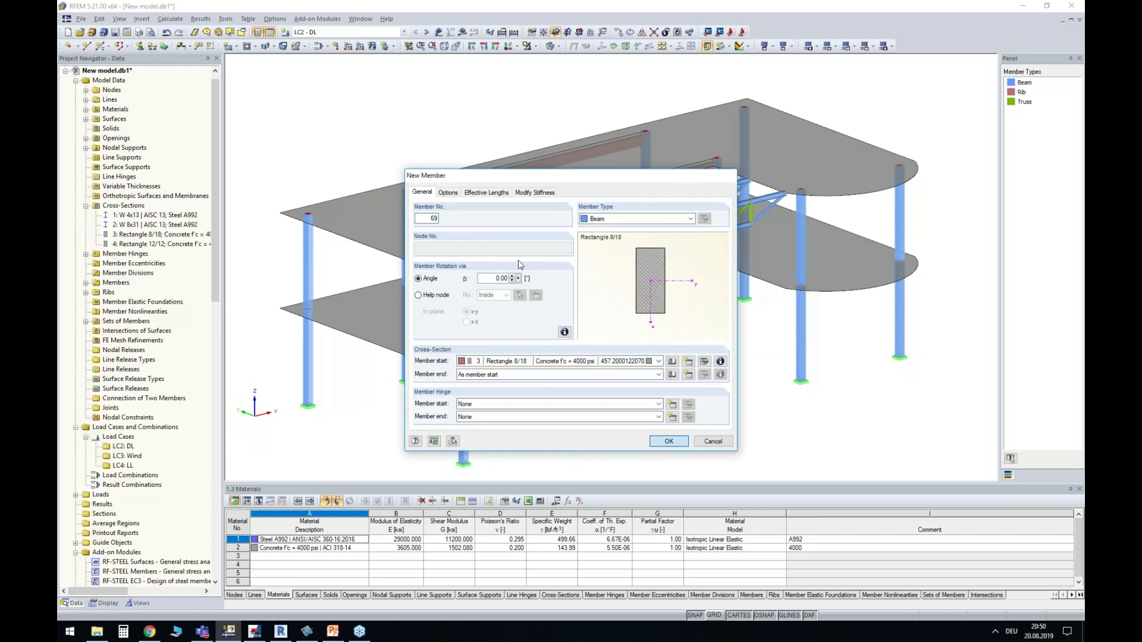
key("Return")
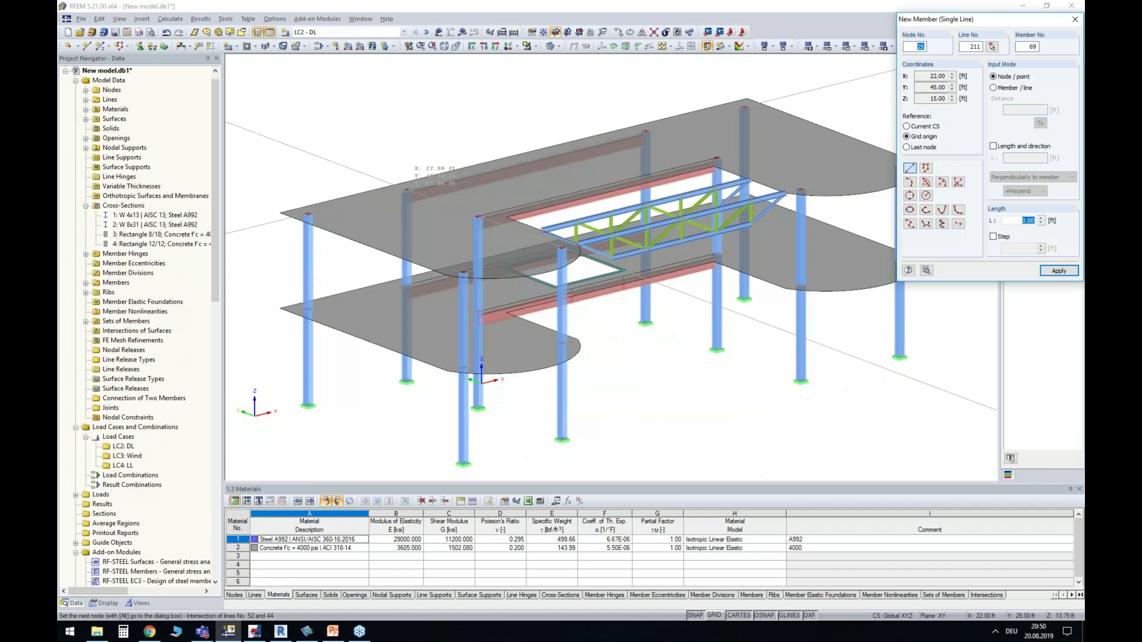
left_click(478, 215)
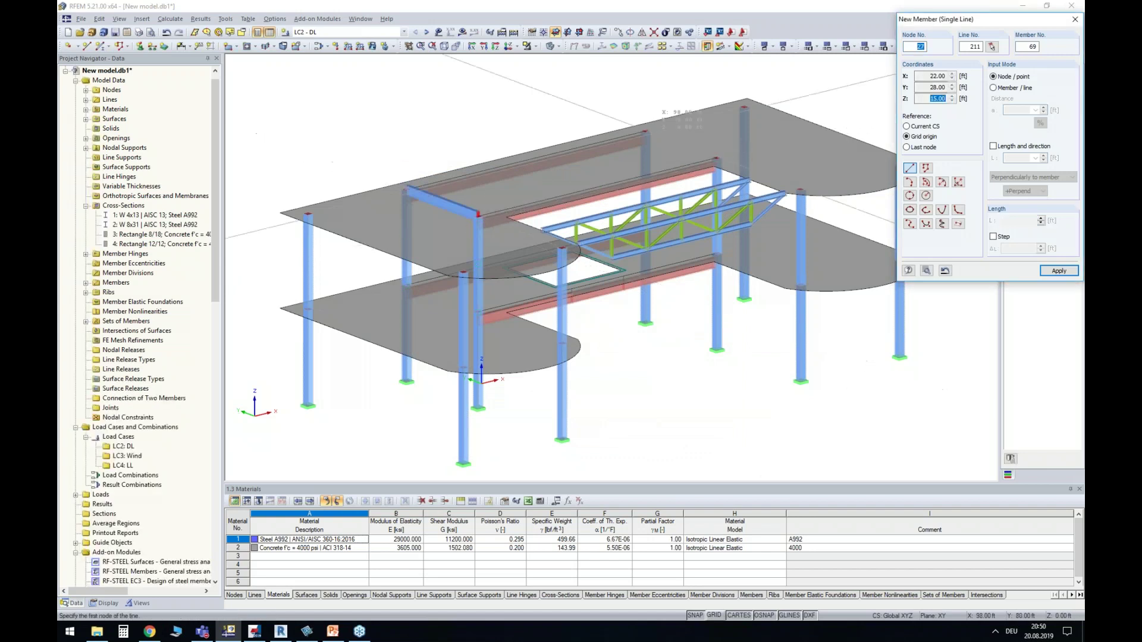
left_click(712, 160)
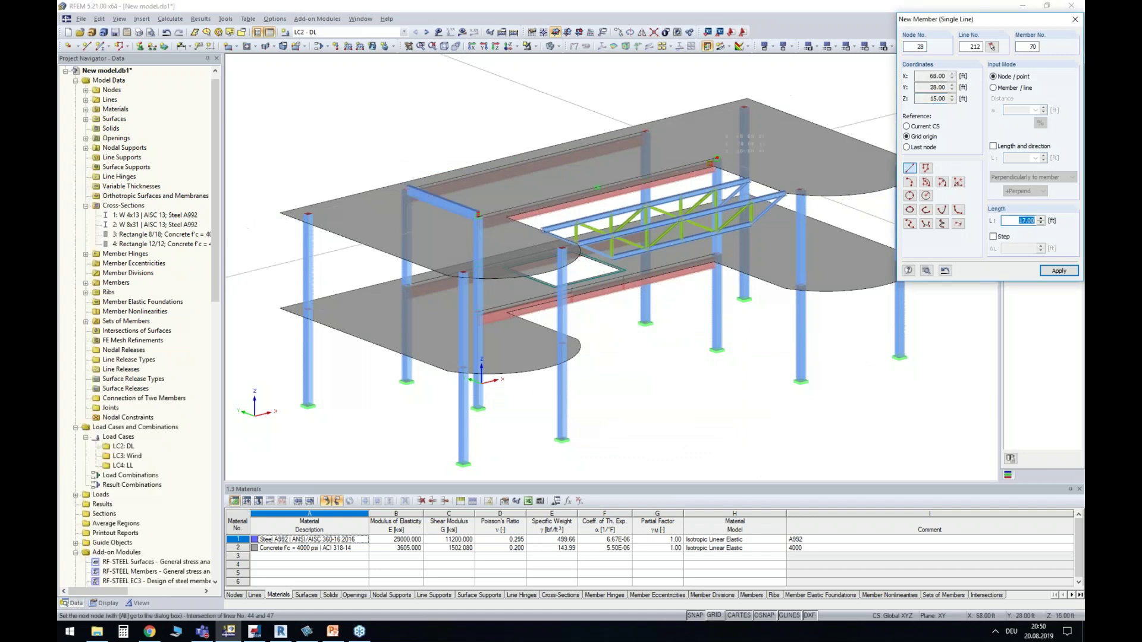
key("Return")
key("Escape")
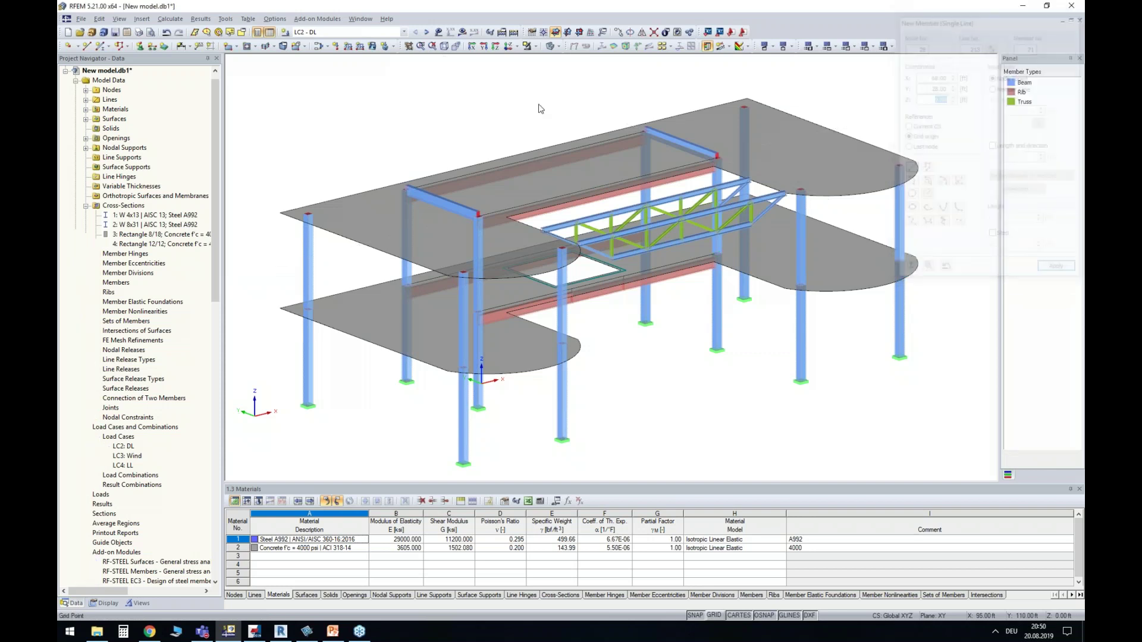
Change the member type of both new roof beams to Rib, positioned on the +z-side of the surface
double_click(567, 237)
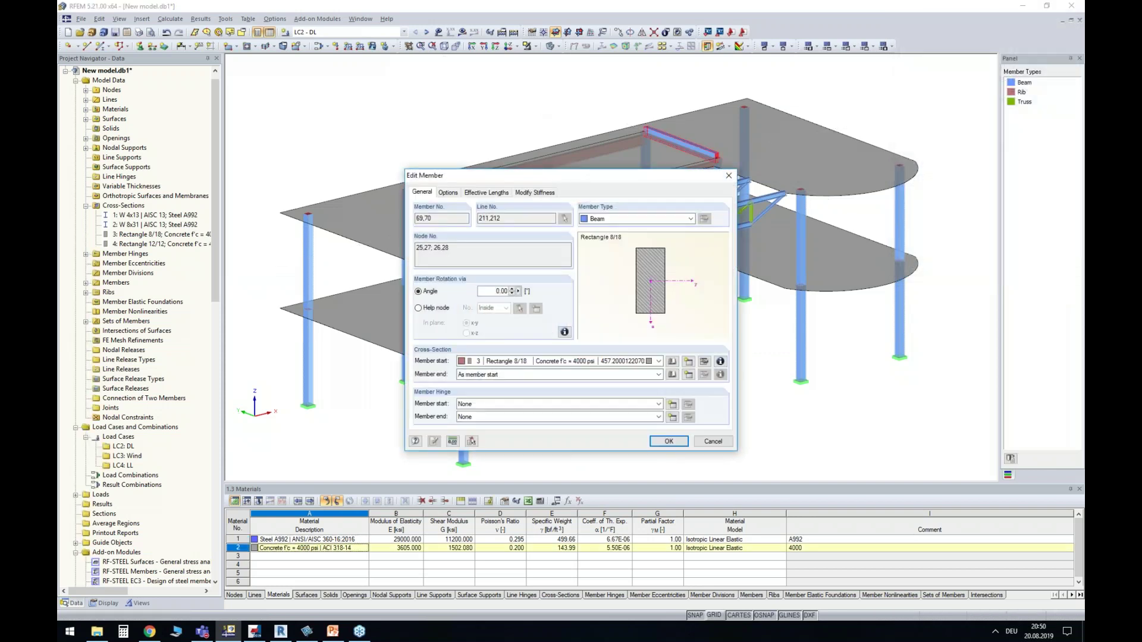
left_click(704, 219)
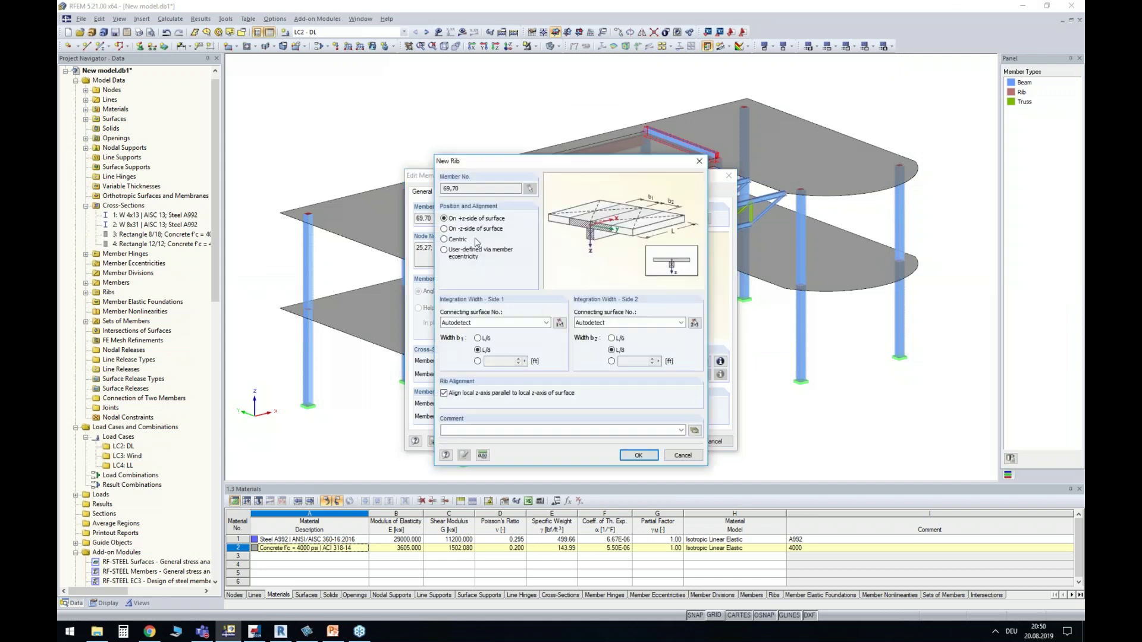
left_click(638, 456)
left_click(668, 442)
Recalculate load case LC2 (DL) and open the RF-CONCRETE Surfaces design module
middle_click_drag(640, 384, 570, 400, "ctrl")
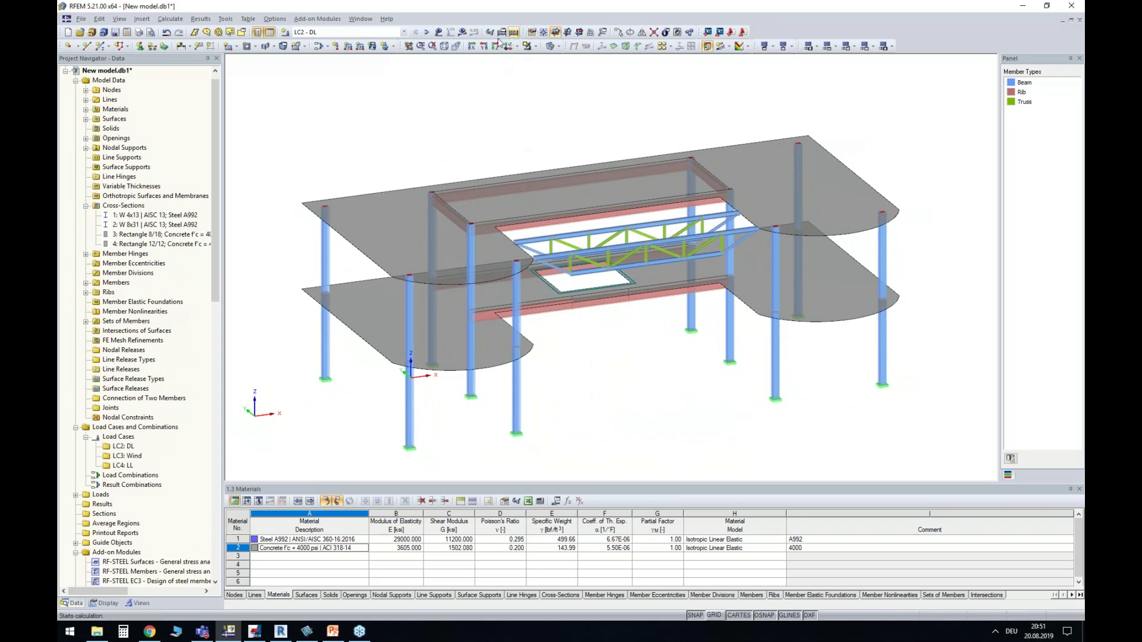
left_click(454, 48)
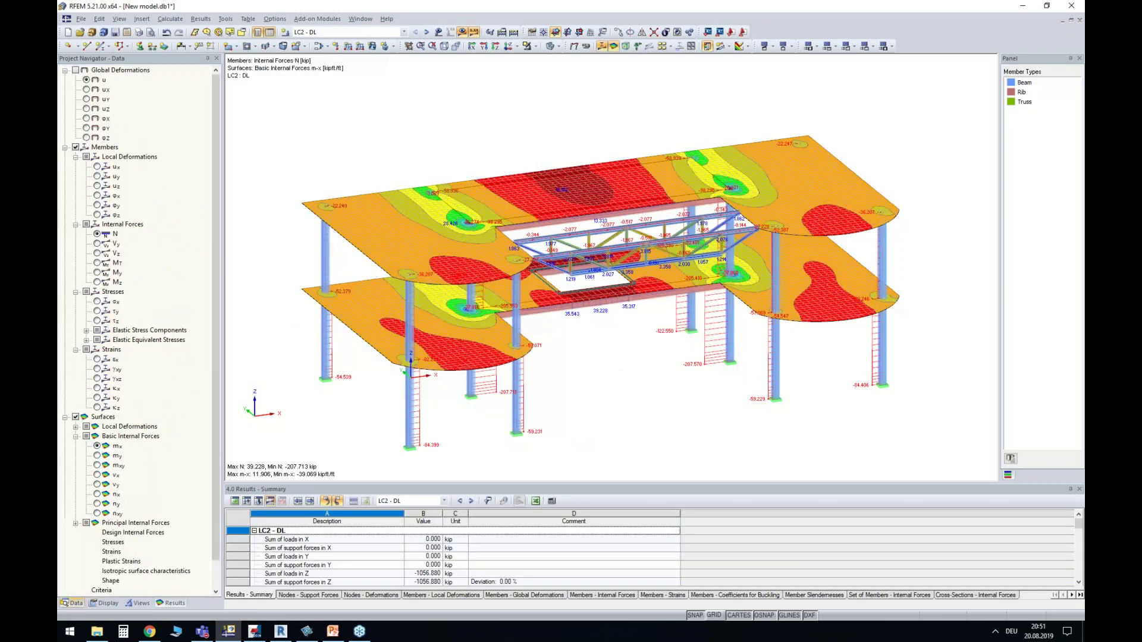
scroll(109, 479, "down", 10)
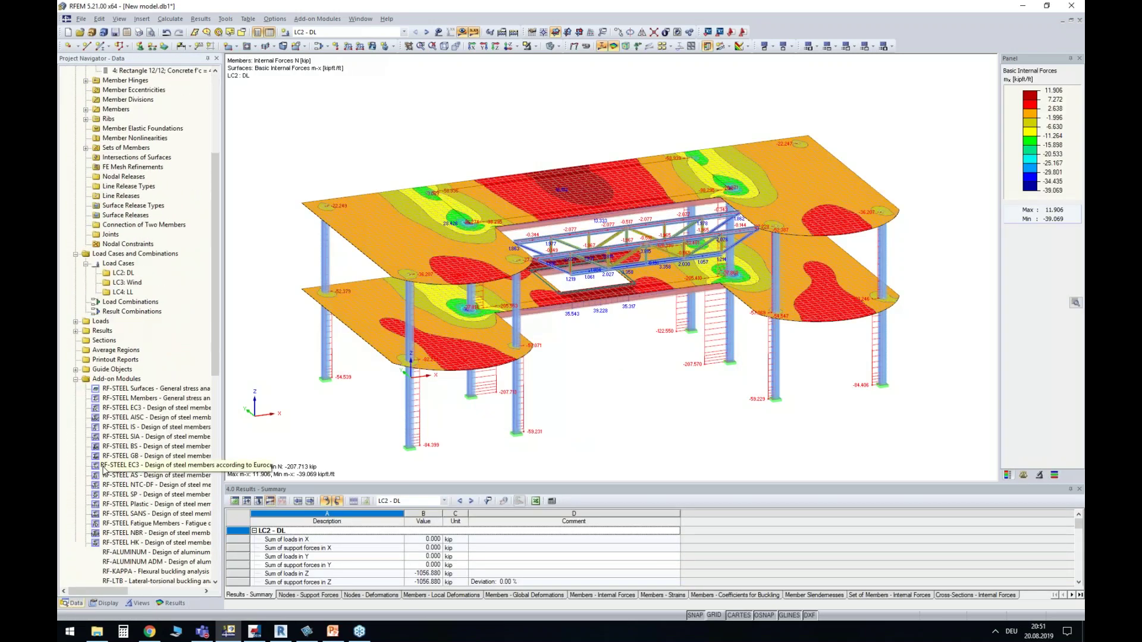
scroll(109, 479, "down", 3)
double_click(145, 369)
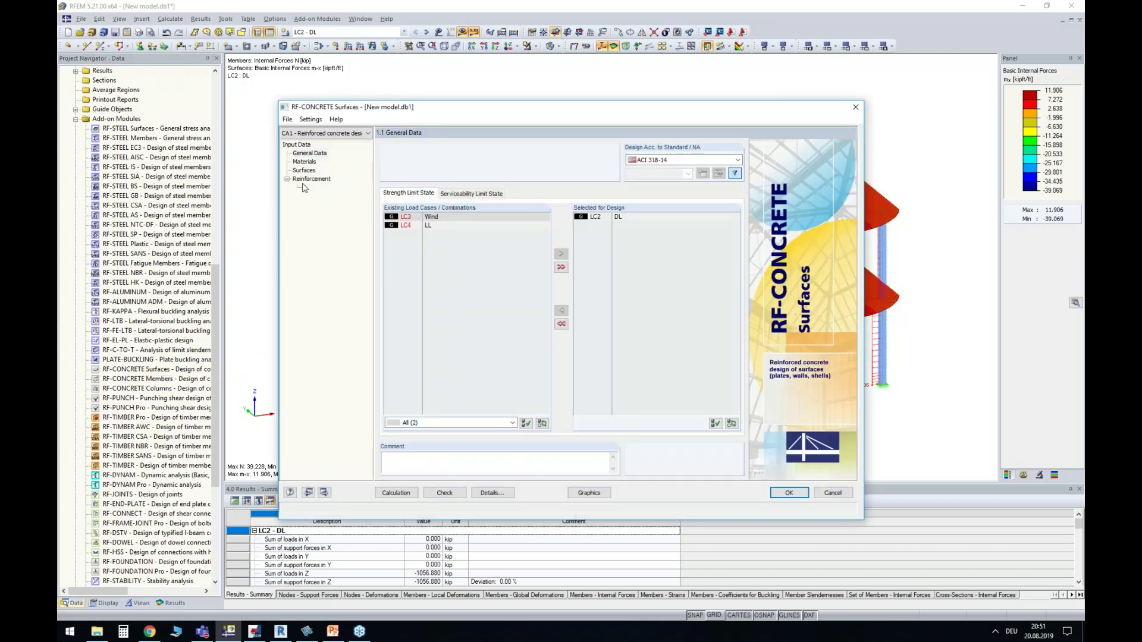
Apply reinforcement group 1 only to the roof slab, surface 1, and run the concrete design calculation
left_click(305, 188)
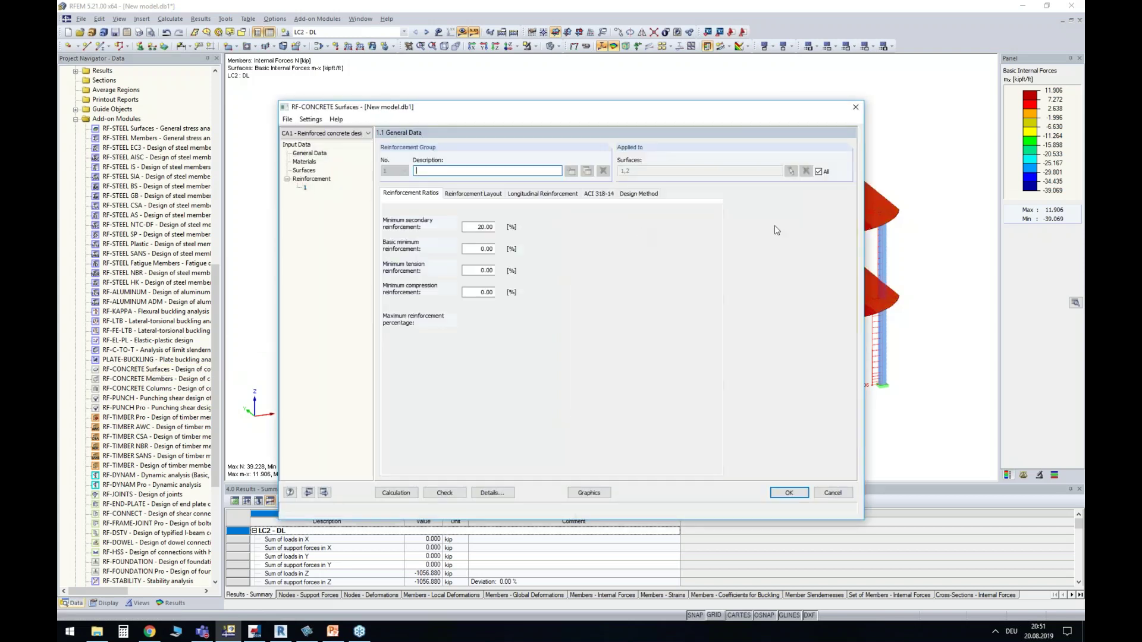
left_click(790, 171)
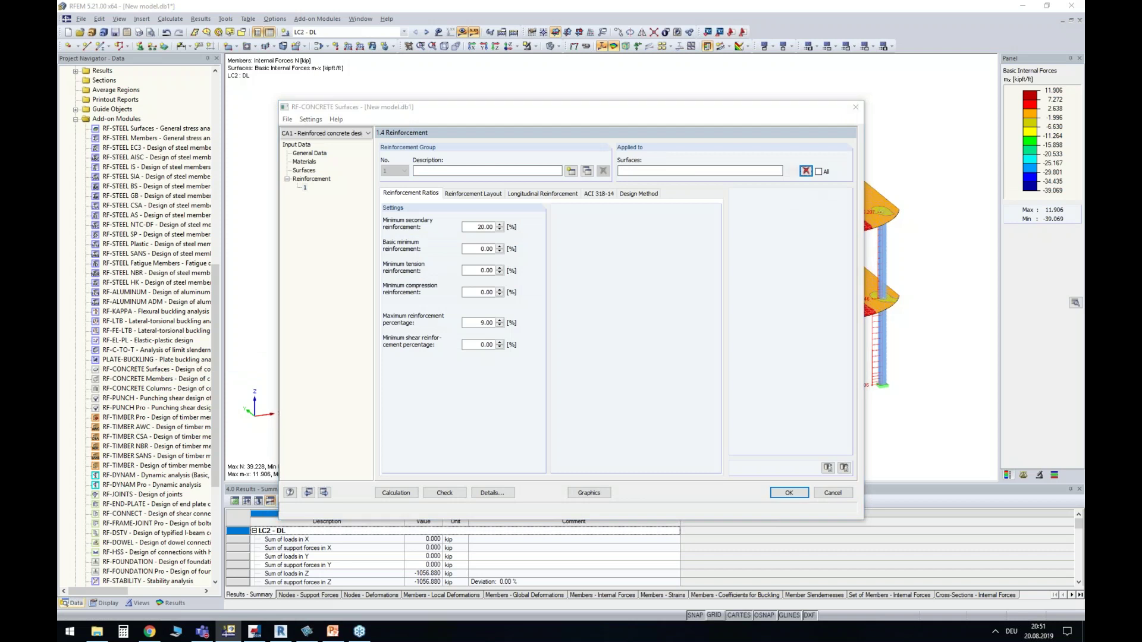
left_click(183, 104)
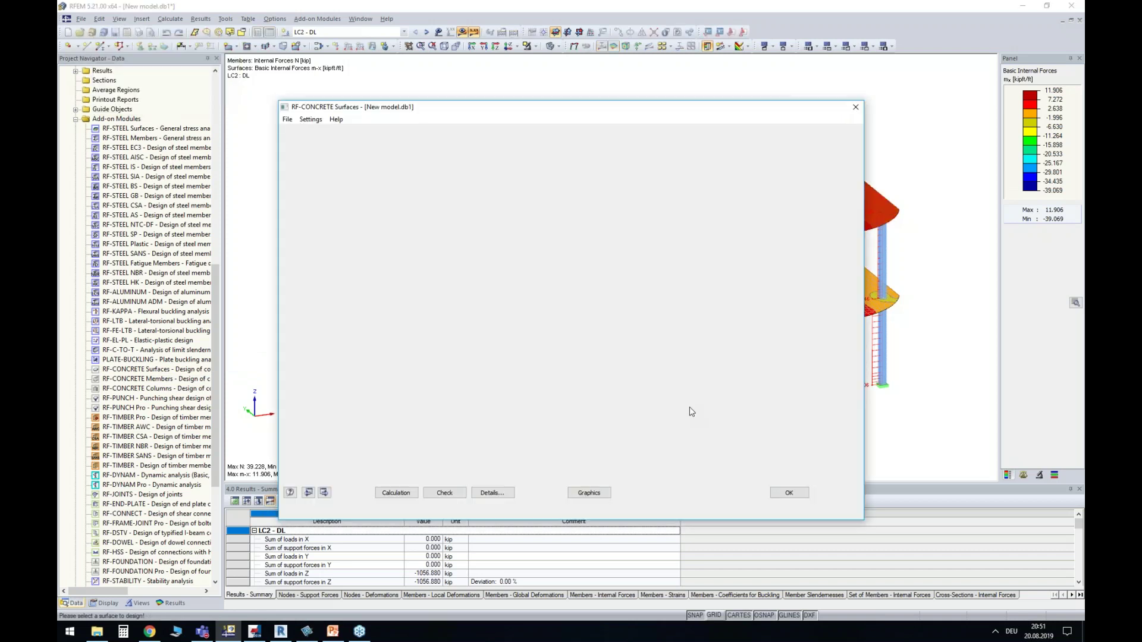
left_click(411, 494)
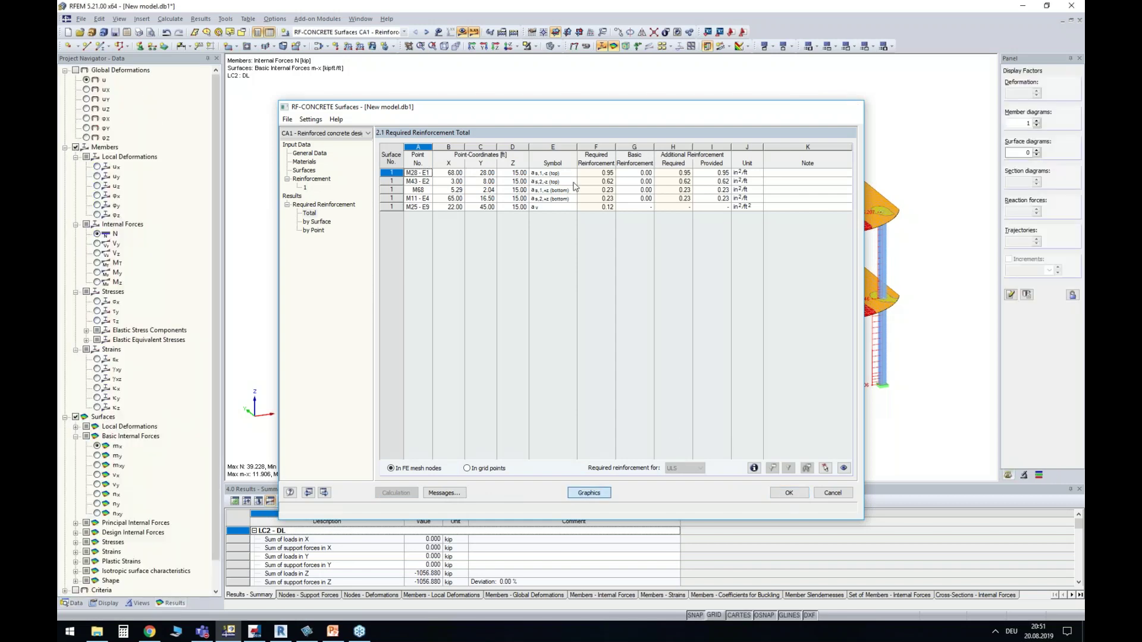
Review the roof slab's required top reinforcement graphically, and return to the LC2 (DL) internal force results
middle_click_drag(566, 117, 484, 95, "ctrl")
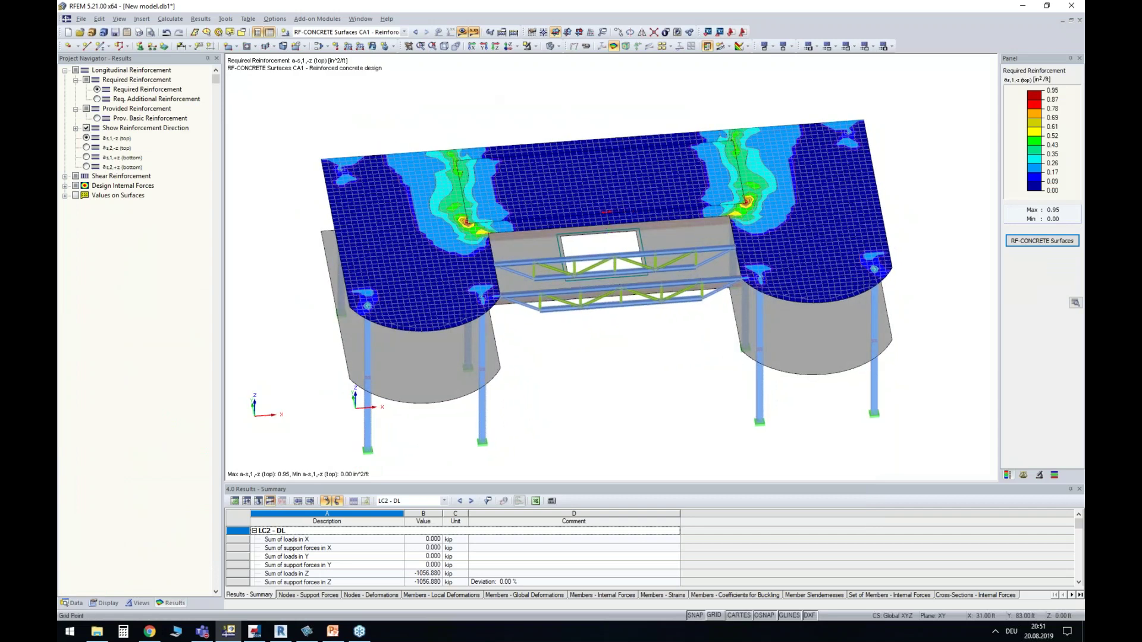
left_click(350, 32)
left_click(323, 44)
middle_click_drag(628, 101, 629, 160)
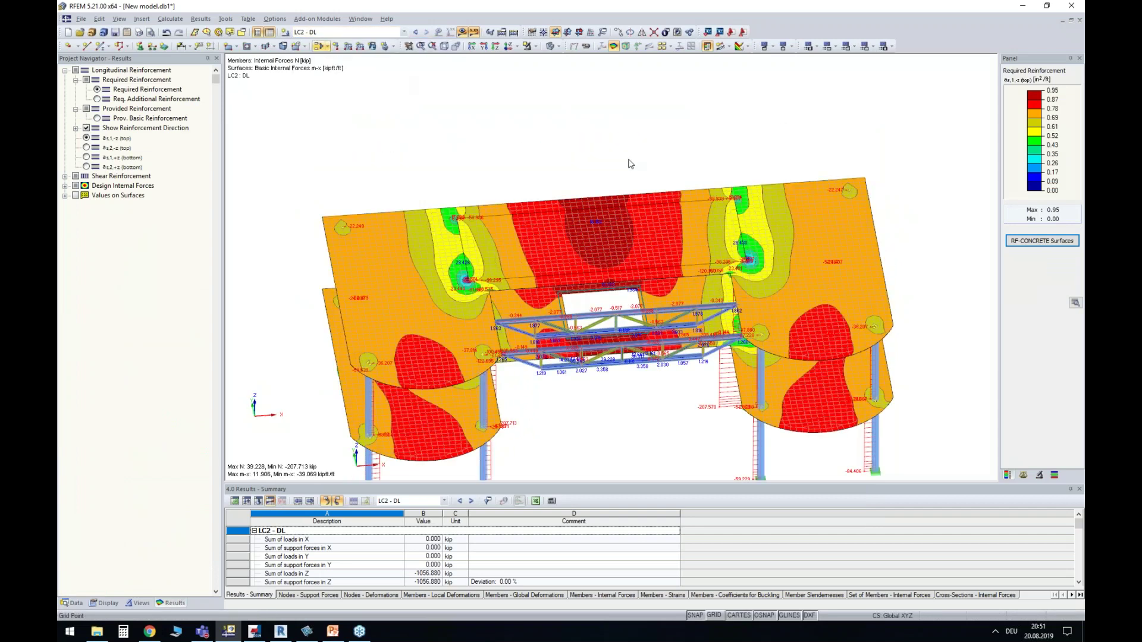
middle_click_drag(476, 199, 537, 113, "ctrl")
scroll(537, 112, "down", 2)
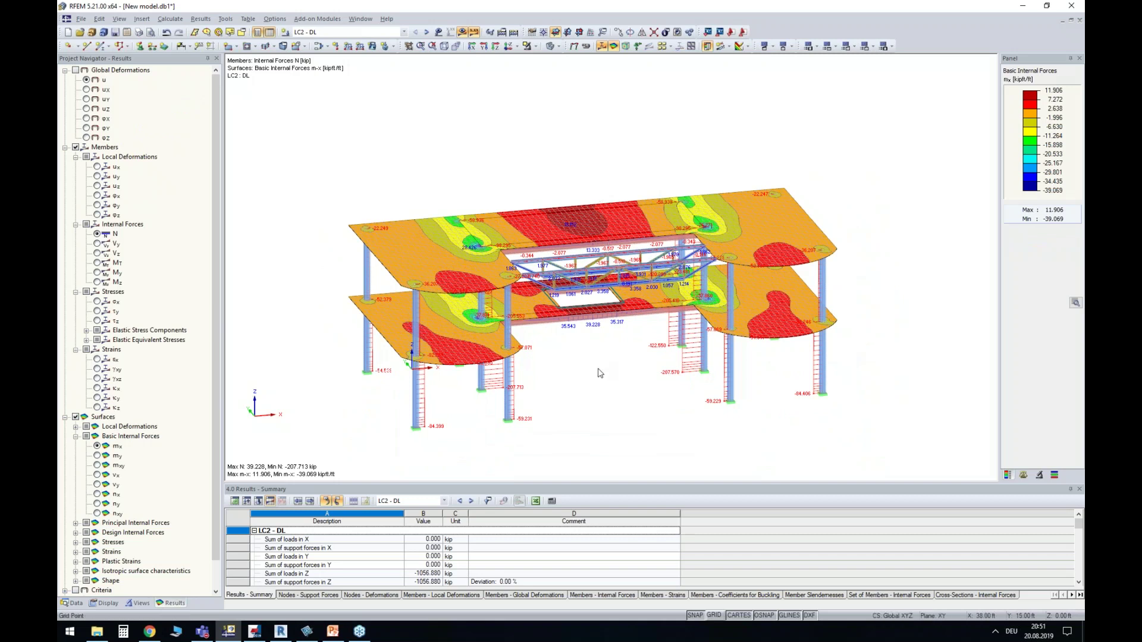
middle_click_drag(597, 370, 585, 334)
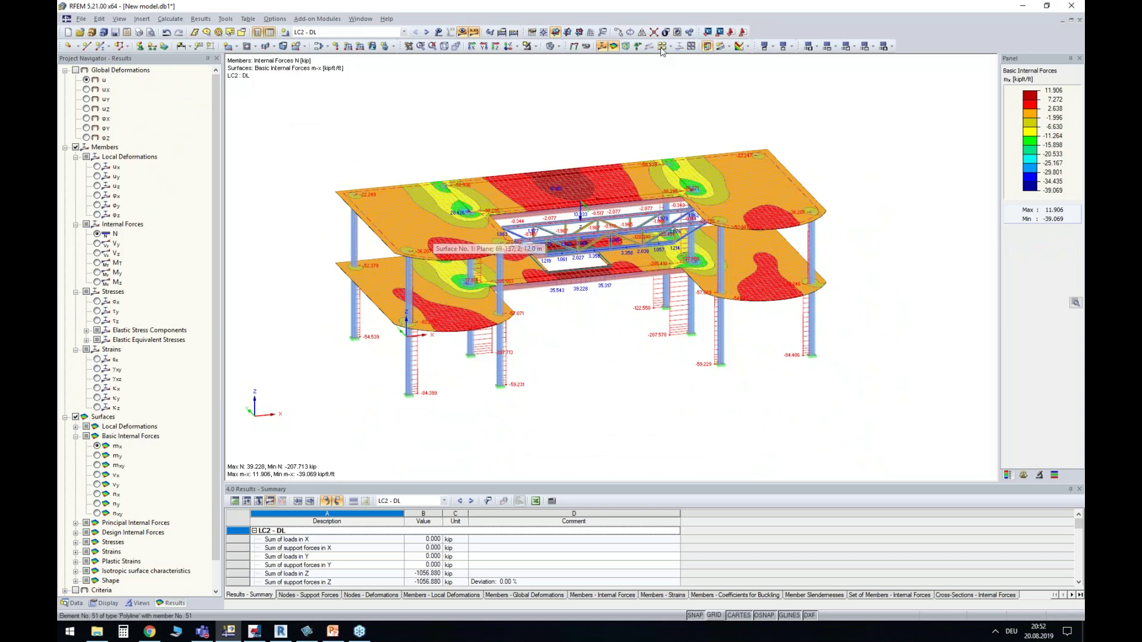
Export the model to Tekla with Update existing model, including internal forces, updating materials, cross-sections and thicknesses and adding new objects
left_click(720, 32)
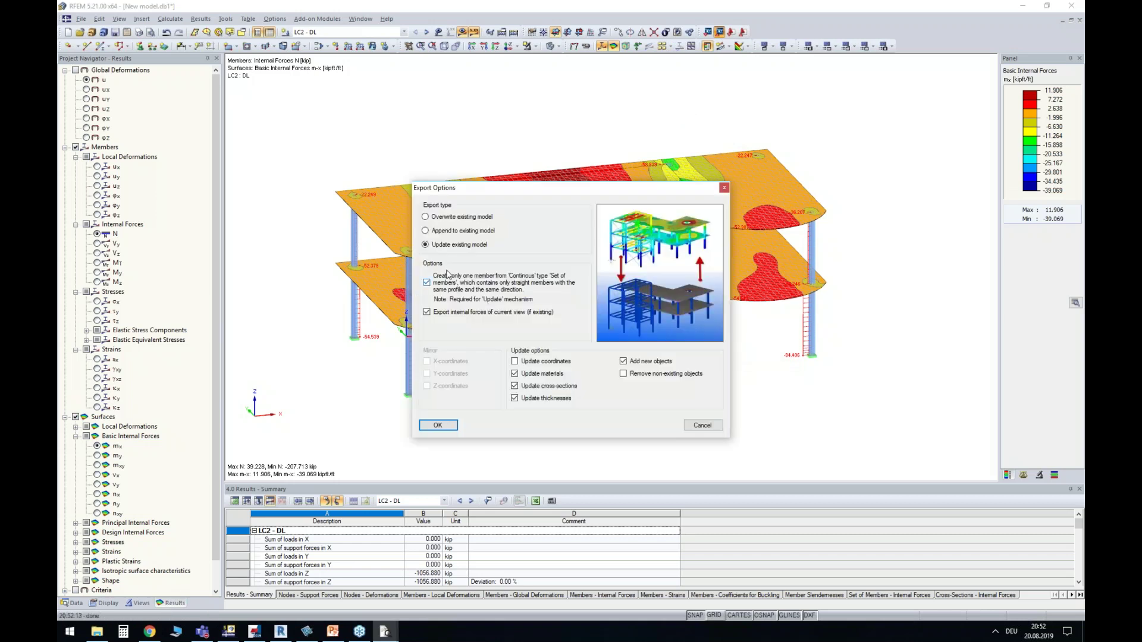
left_click(459, 218)
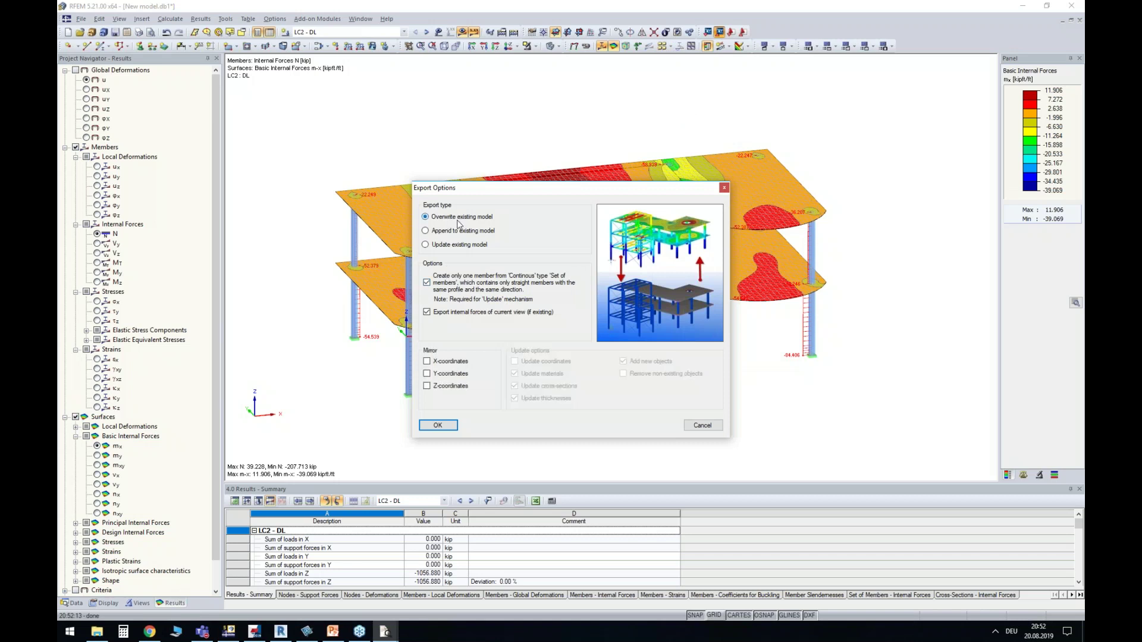
left_click(459, 232)
left_click(456, 245)
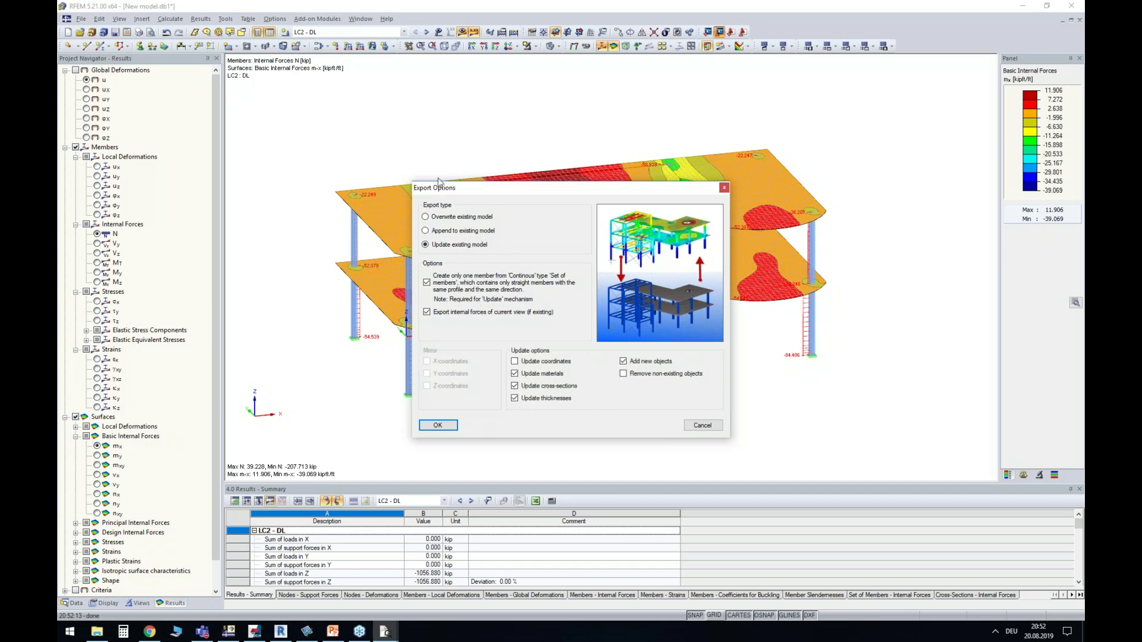
left_click_drag(472, 189, 378, 228)
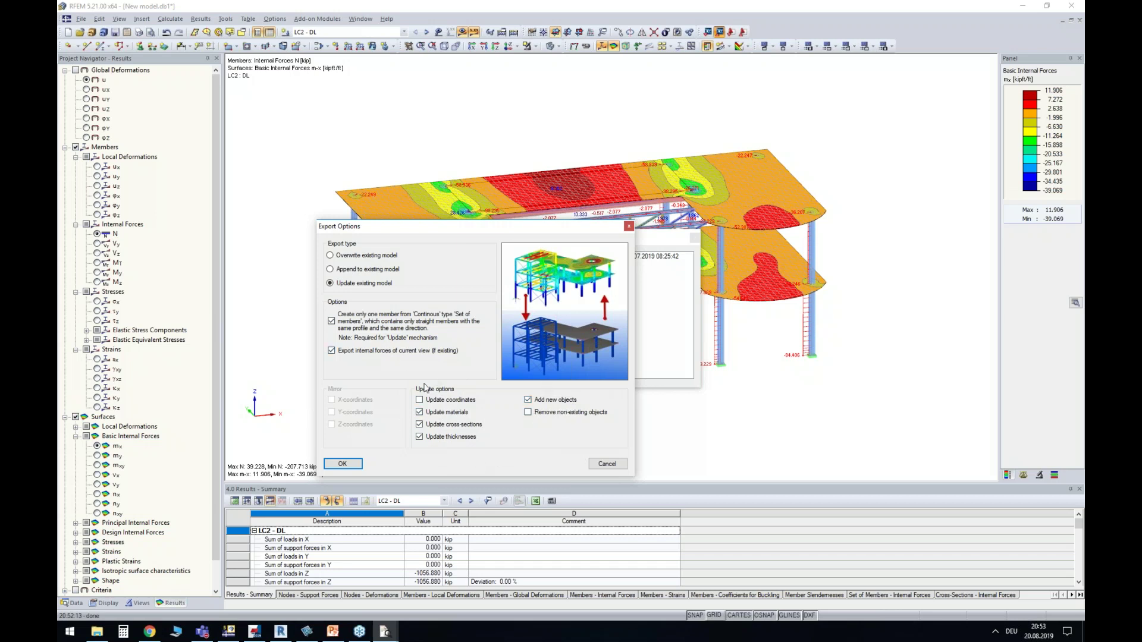
left_click(343, 464)
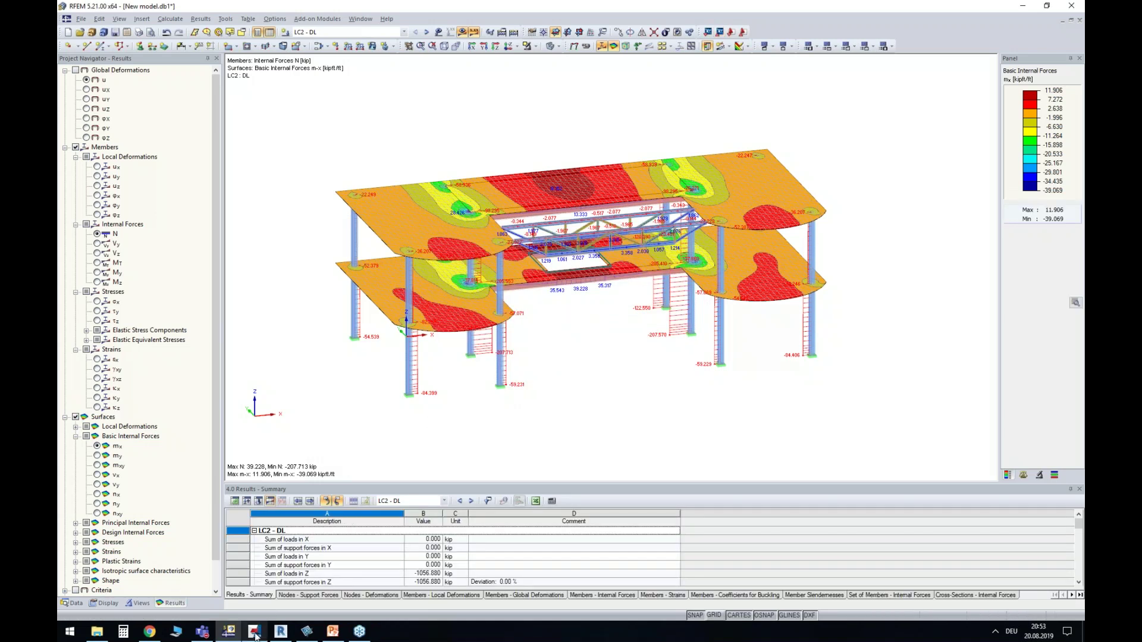
Switch to Tekla Structures and check the thickness of the updated lower concrete slab in its properties
left_click(256, 636)
scroll(485, 293, "down", 3)
middle_click_drag(544, 291, 291, 134)
middle_click_drag(291, 134, 498, 266, "ctrl")
scroll(504, 306, "down", 2)
middle_click_drag(504, 310, 524, 407)
middle_click_drag(524, 408, 465, 409, "ctrl")
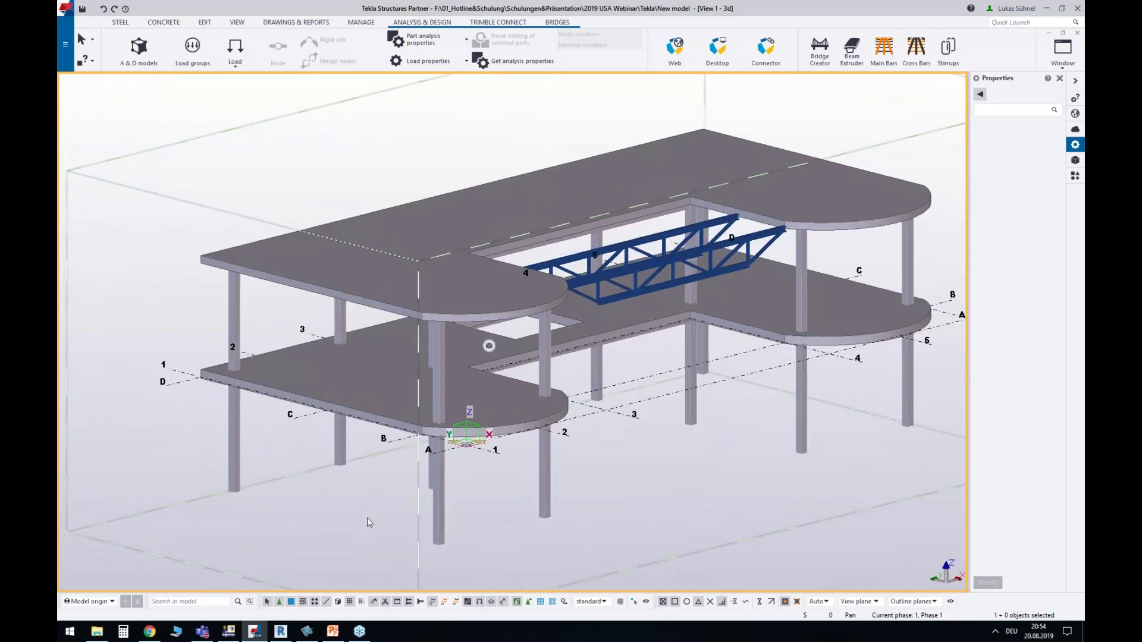
left_click(366, 416)
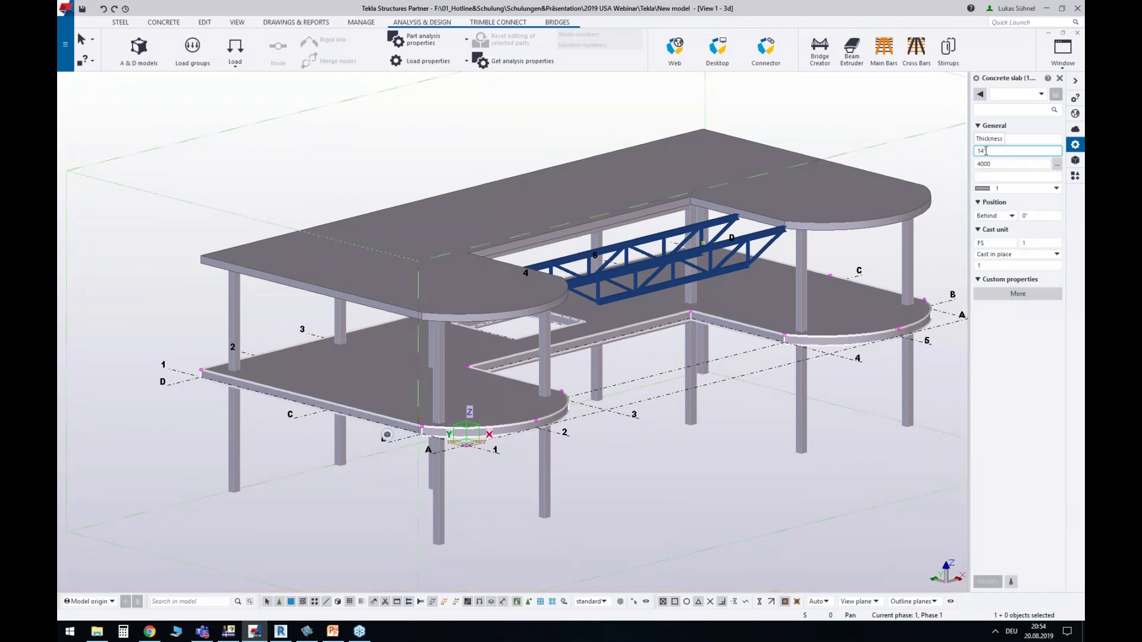
left_click(663, 451)
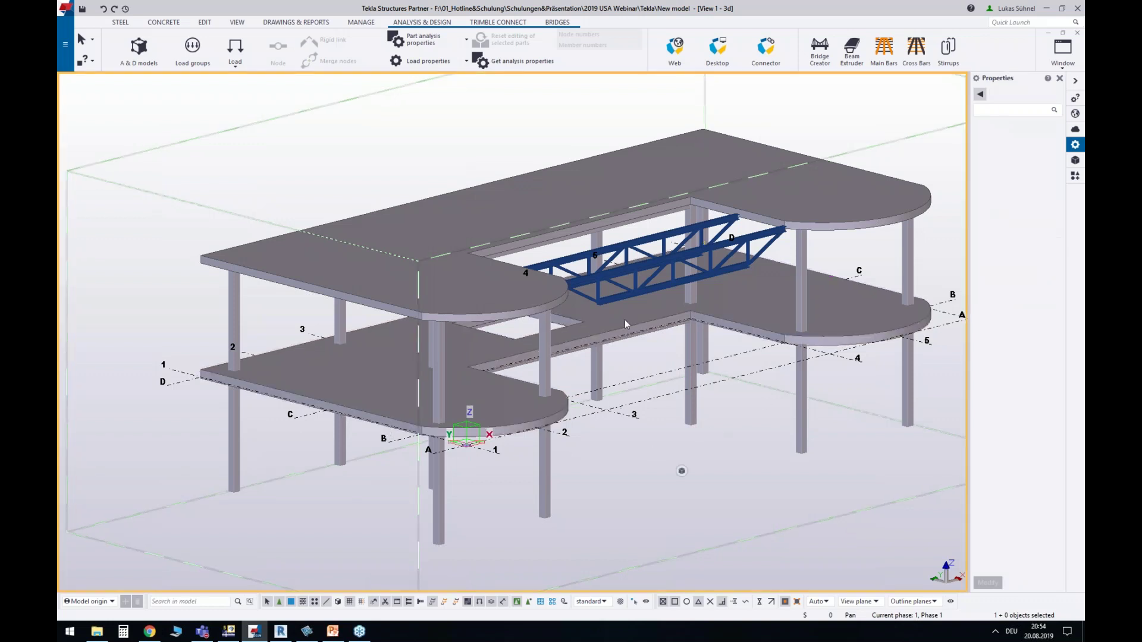
Check the updated profile of the roof truss's upper chord in the steel beam properties
scroll(616, 241, "up", 4)
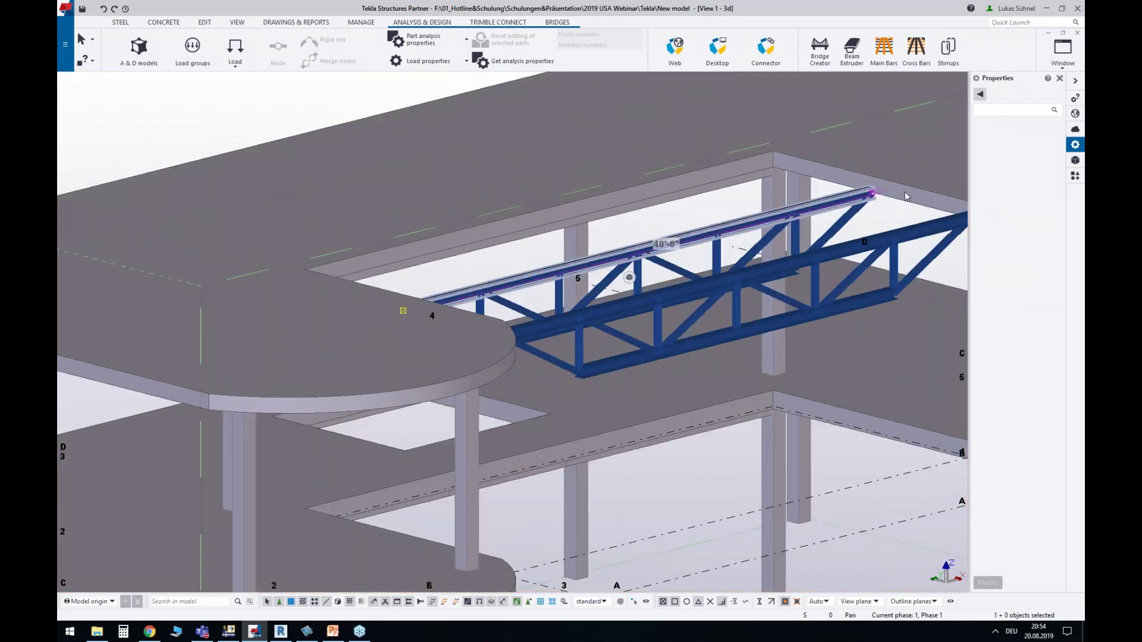
left_click(607, 259)
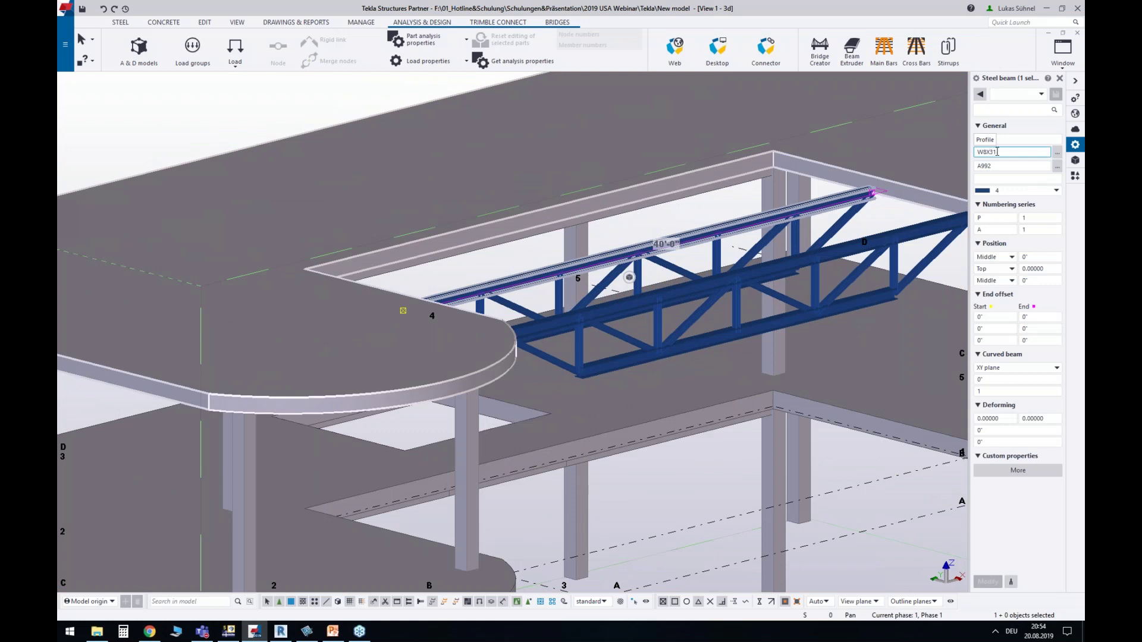
scroll(684, 399, "down", 4)
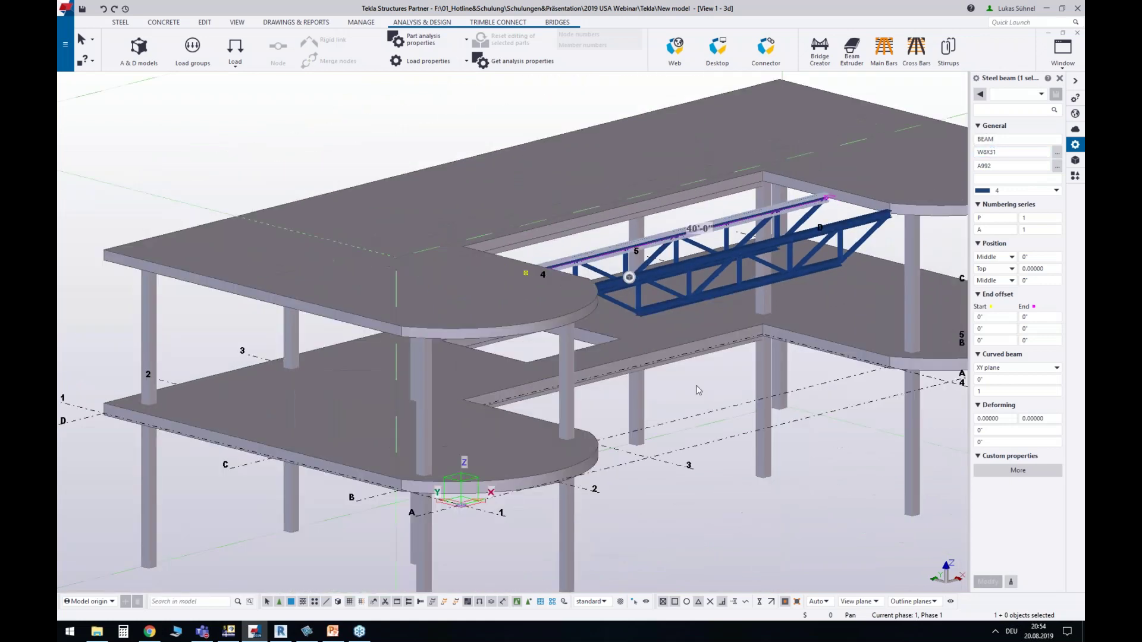
left_click(682, 398)
Inspect the newly added concrete beams under the roof slab and check one beam's profile and material
middle_click_drag(680, 393, 773, 324, "ctrl")
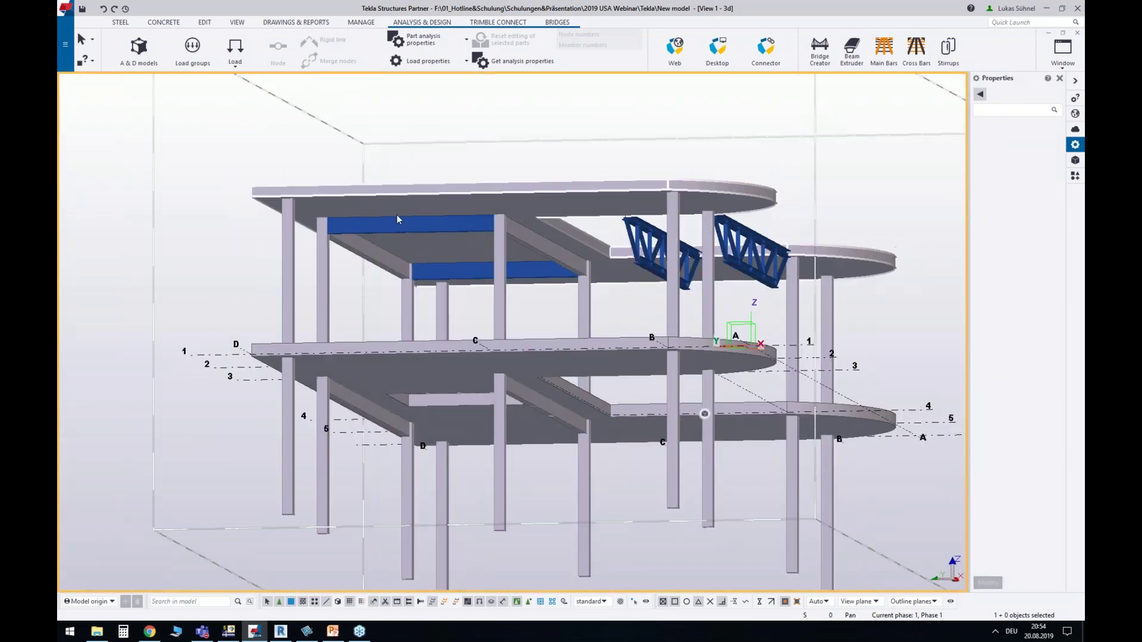
scroll(398, 216, "up", 5)
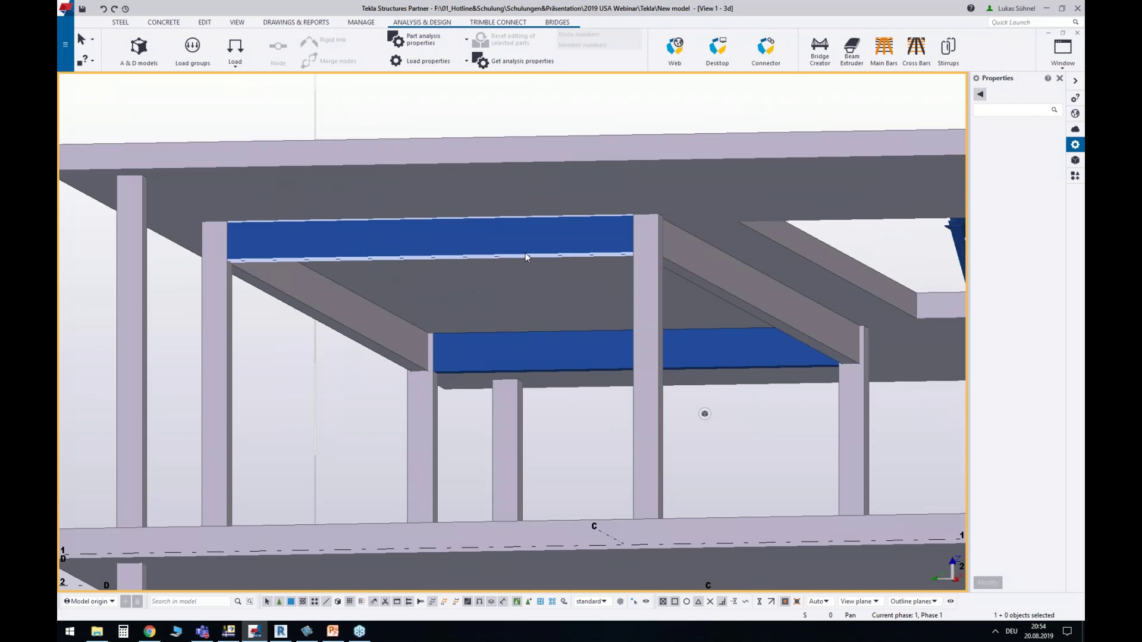
left_click(588, 370)
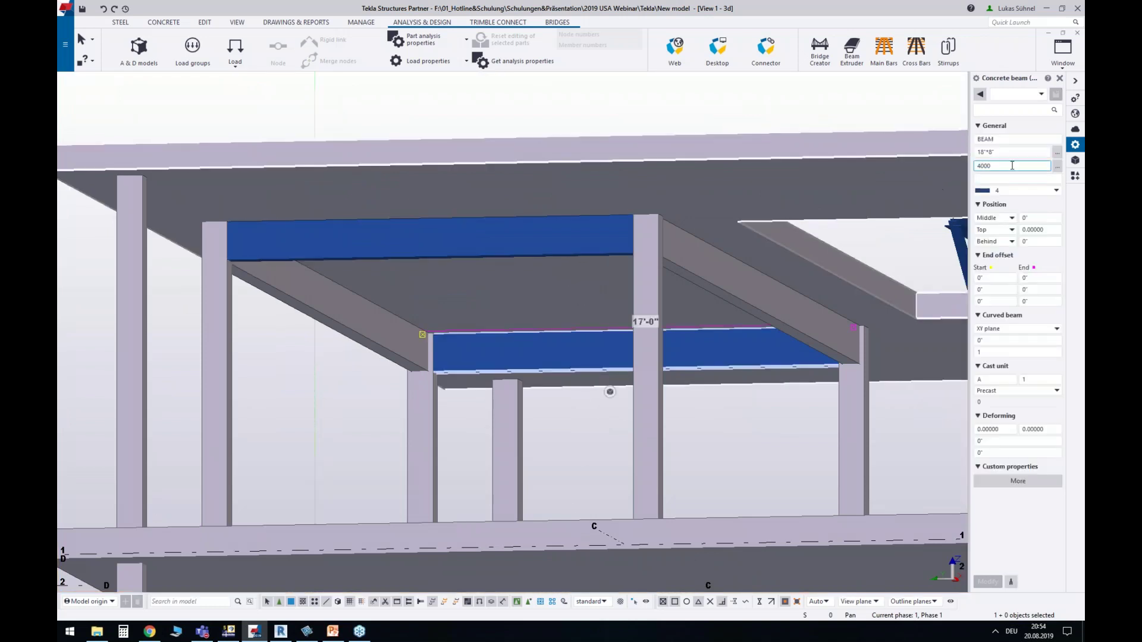
Set the selected concrete beam's class to 1 and apply the modification
left_click(994, 191)
left_click(997, 209)
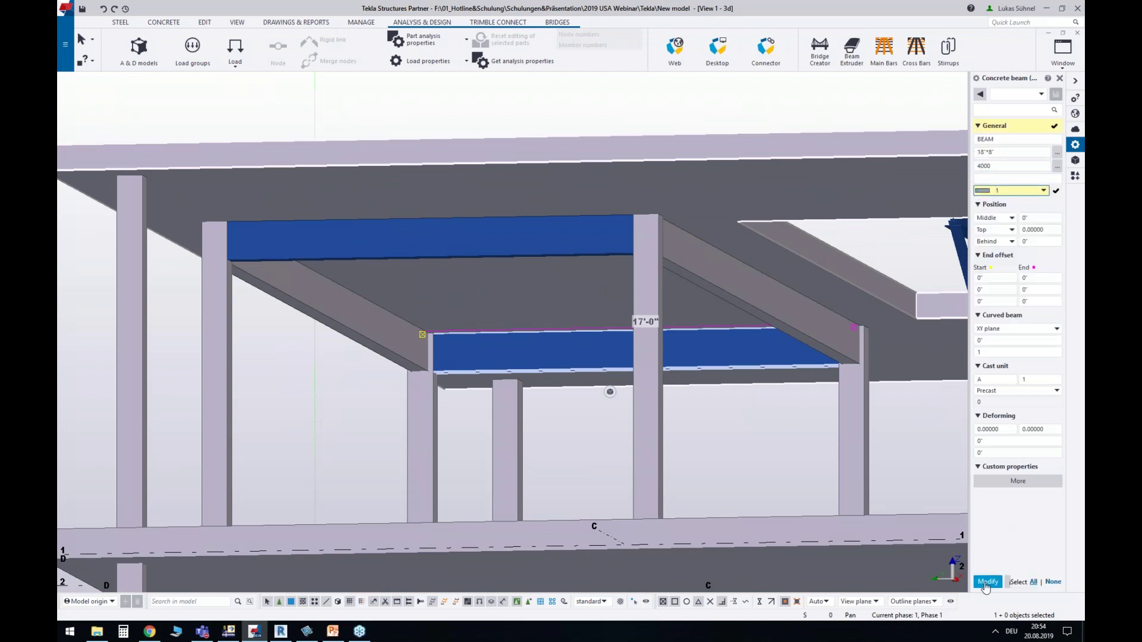
left_click(987, 582)
scroll(693, 446, "down", 10)
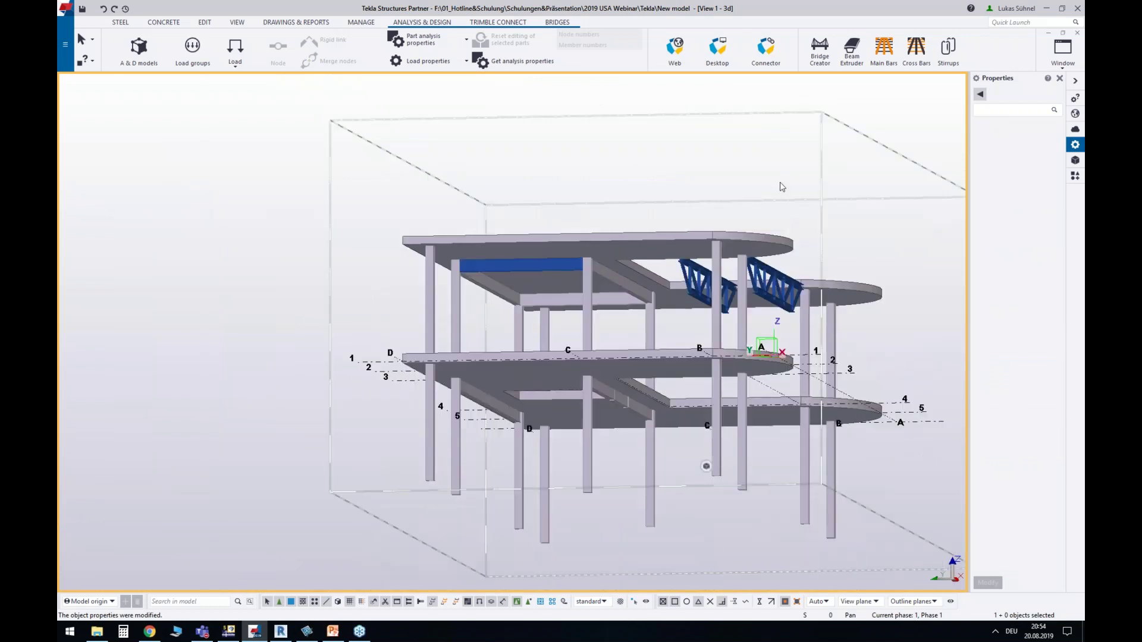
Open the Inquire object report for the front concrete column below the lower slab near grid line 3
middle_click_drag(779, 183, 678, 221, "ctrl")
middle_click_drag(779, 423, 659, 420)
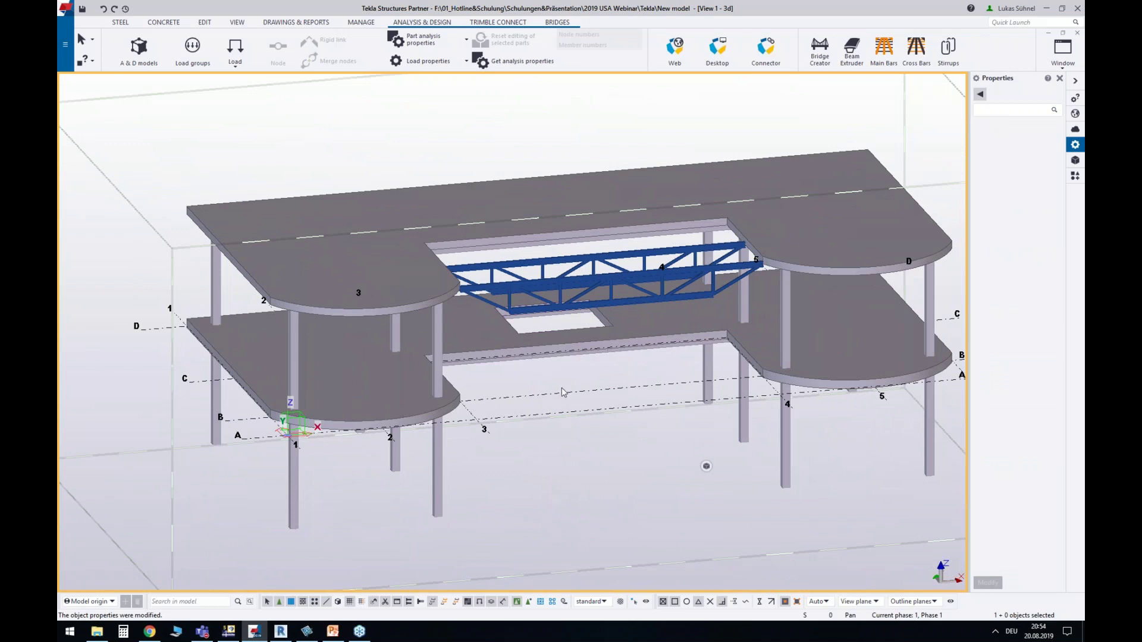
middle_click_drag(587, 448, 553, 415)
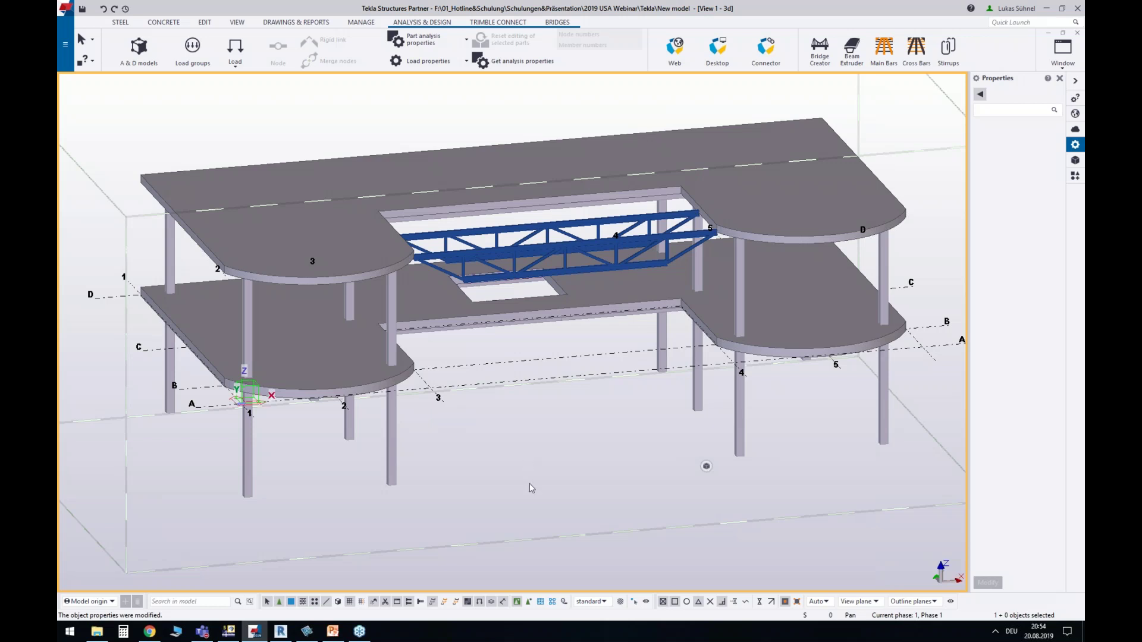
left_click(394, 422)
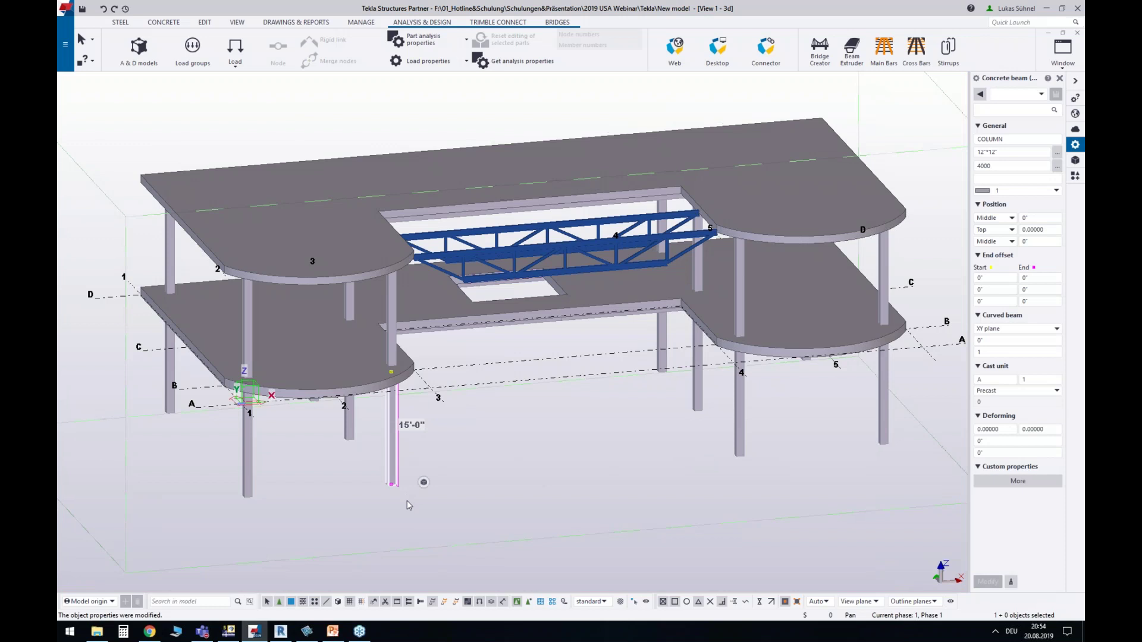
right_click(396, 438)
mouse_move(450, 167)
left_click(565, 171)
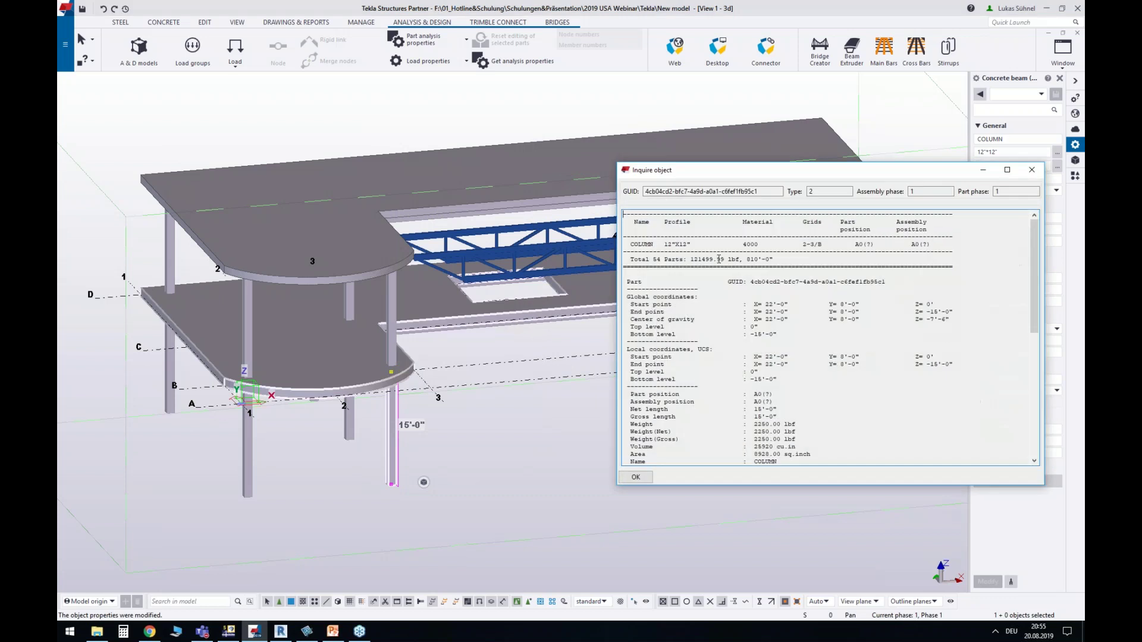
left_click_drag(713, 172, 595, 172)
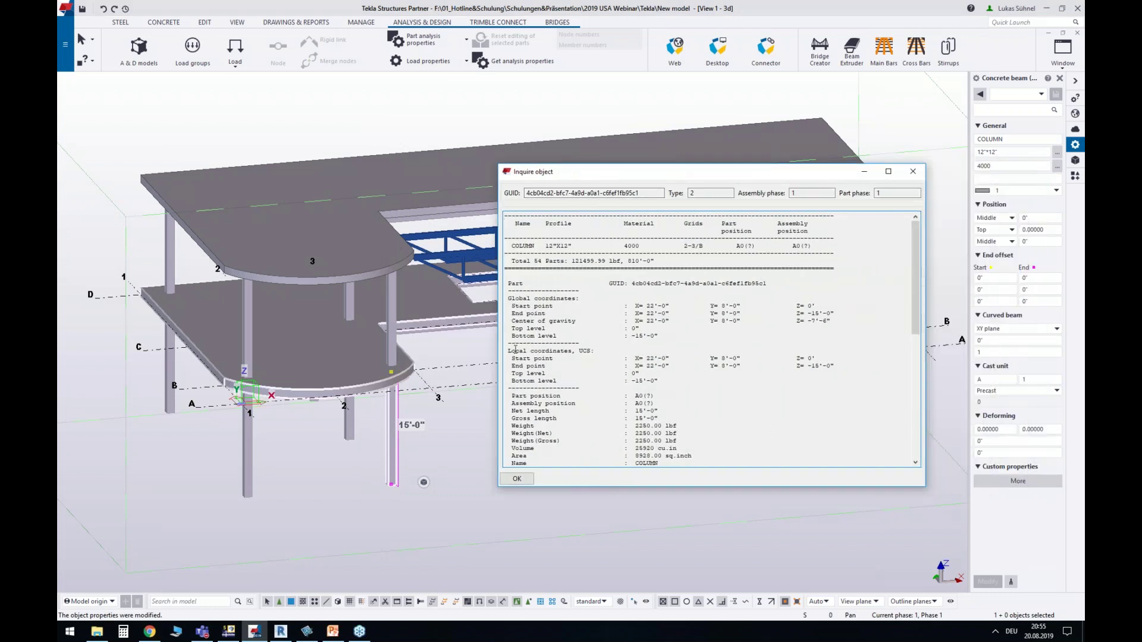
Examine the exported moments, torsion, shear and axial forces at both column ends in the report and close it
left_click_drag(916, 257, 916, 385)
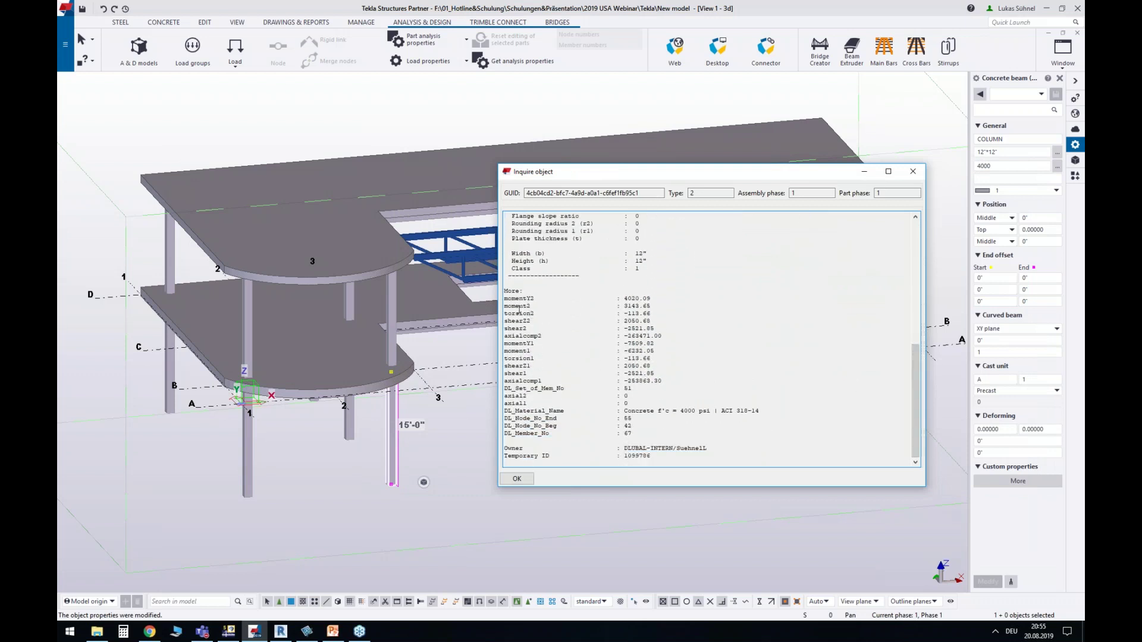
left_click_drag(514, 301, 669, 328)
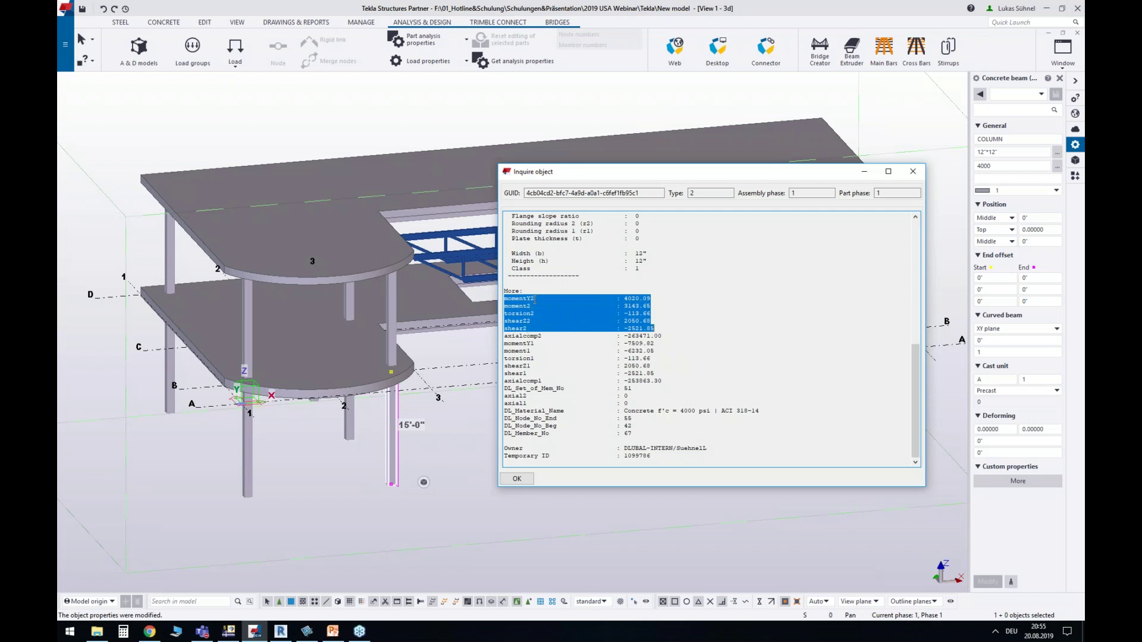
left_click_drag(530, 299, 536, 299)
left_click_drag(534, 351, 527, 351)
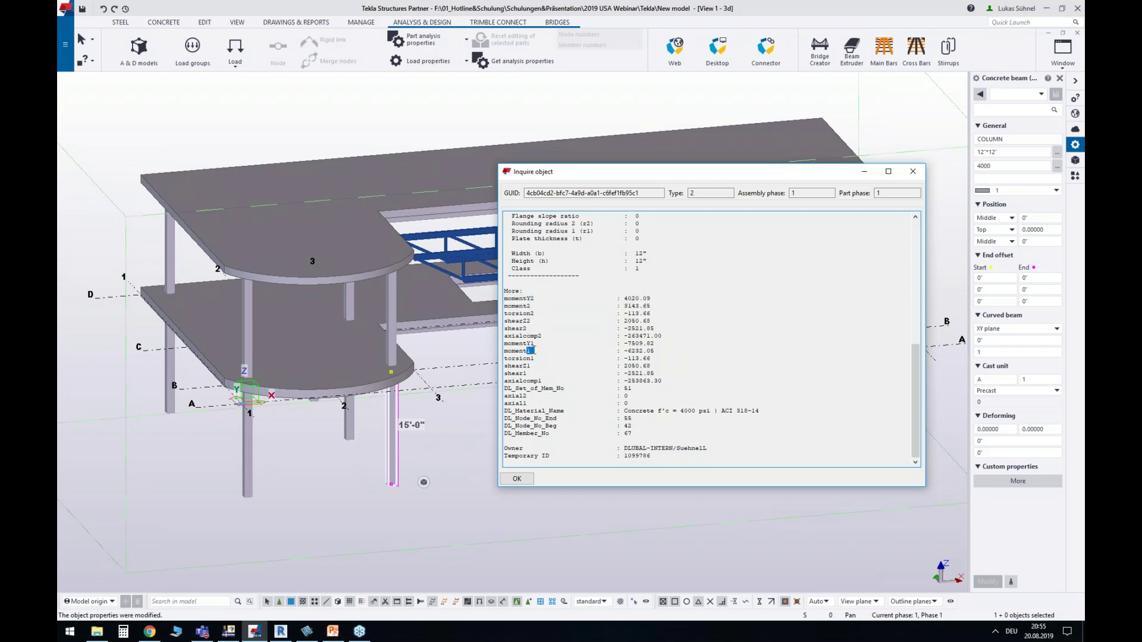
left_click(534, 297)
left_click_drag(527, 351, 534, 351)
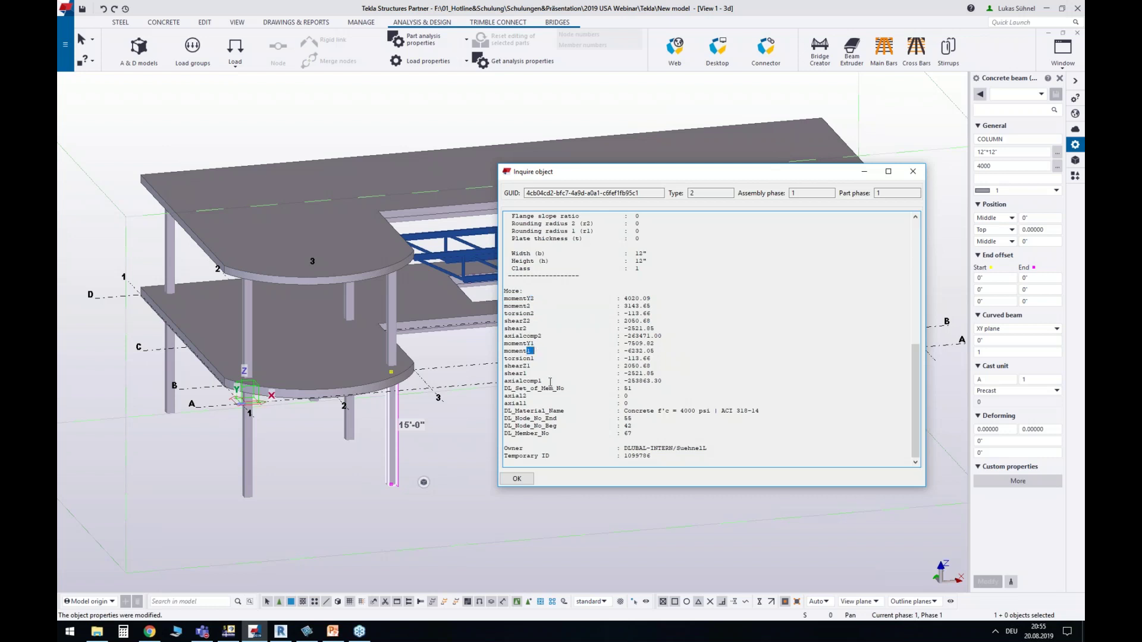
left_click_drag(508, 296, 662, 381)
left_click(597, 374)
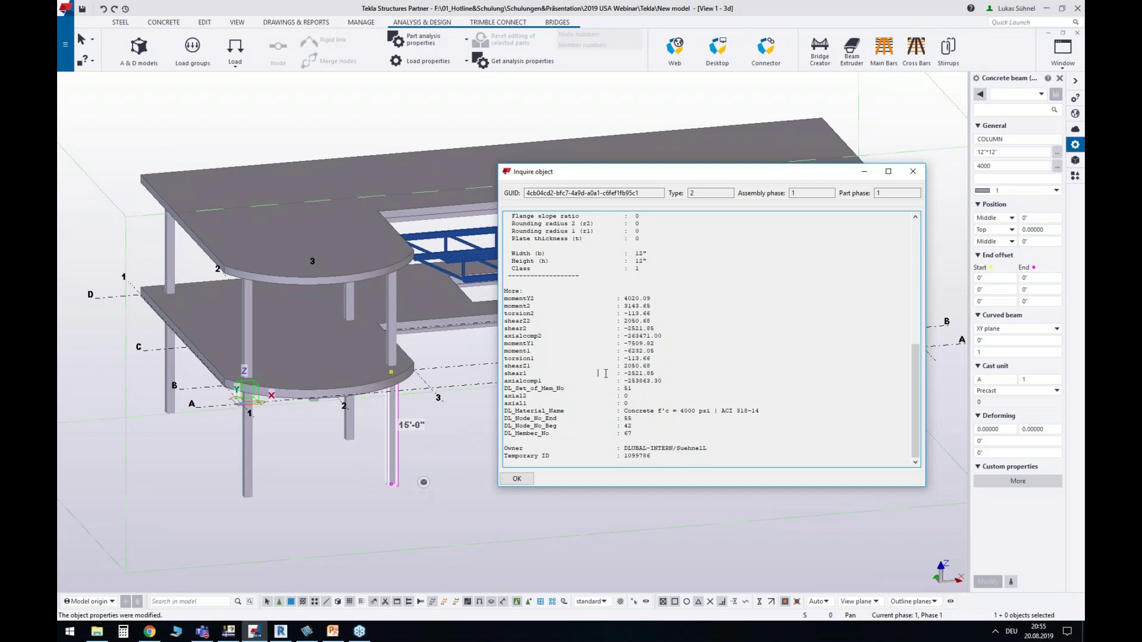
left_click(912, 172)
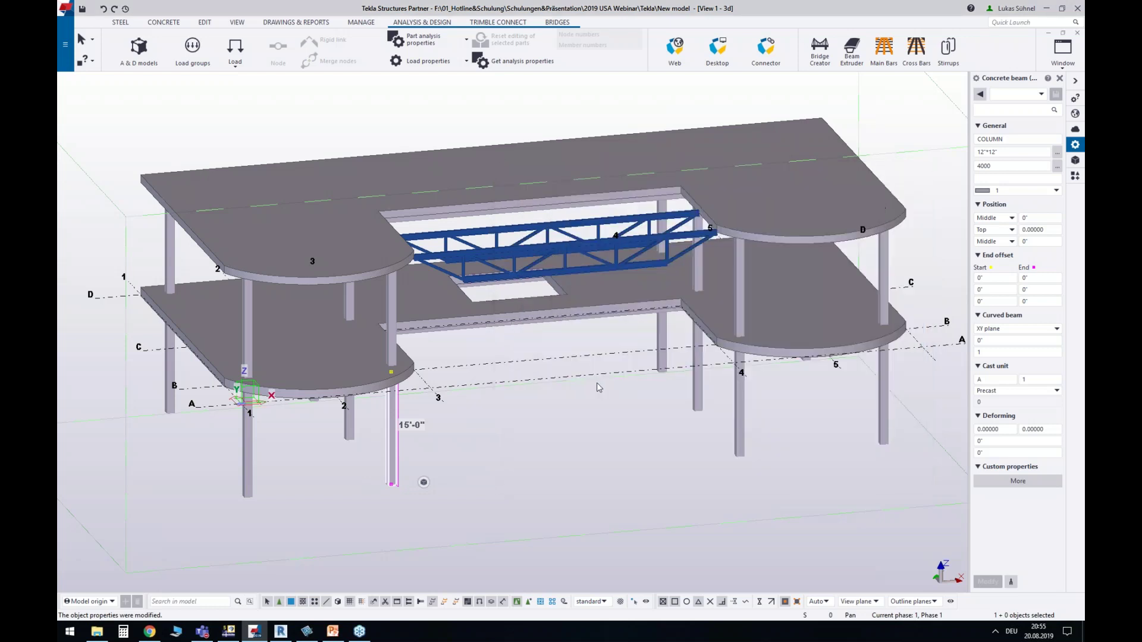
Switch to RFEM and display the RF-CONCRETE Surfaces CA1 reinforced concrete design results
scroll(603, 388, "down", 1)
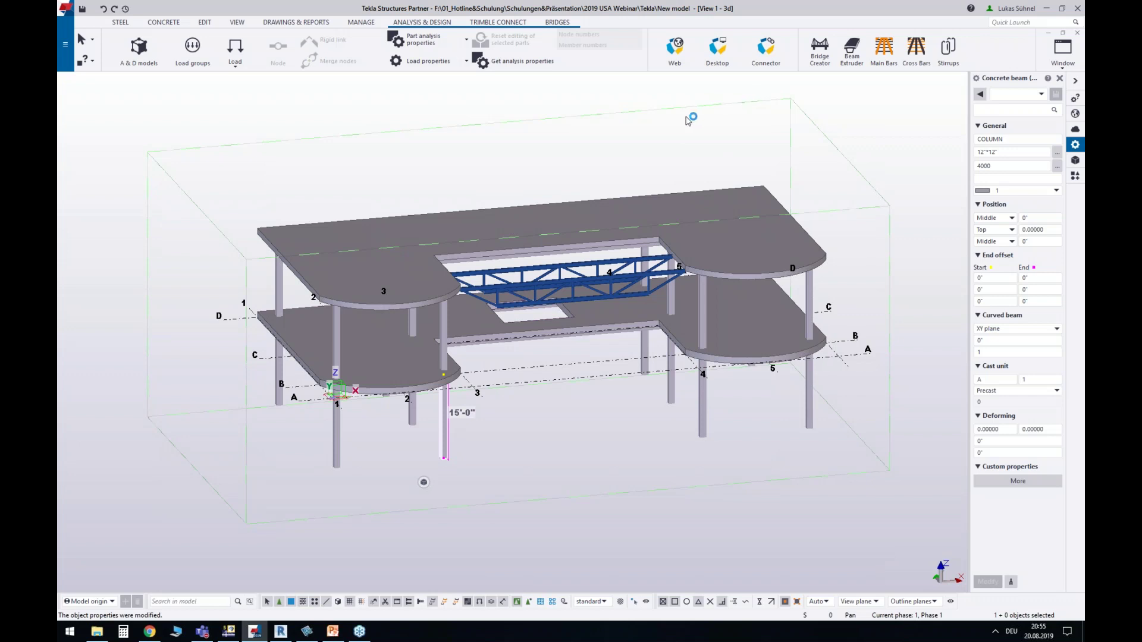
left_click(228, 636)
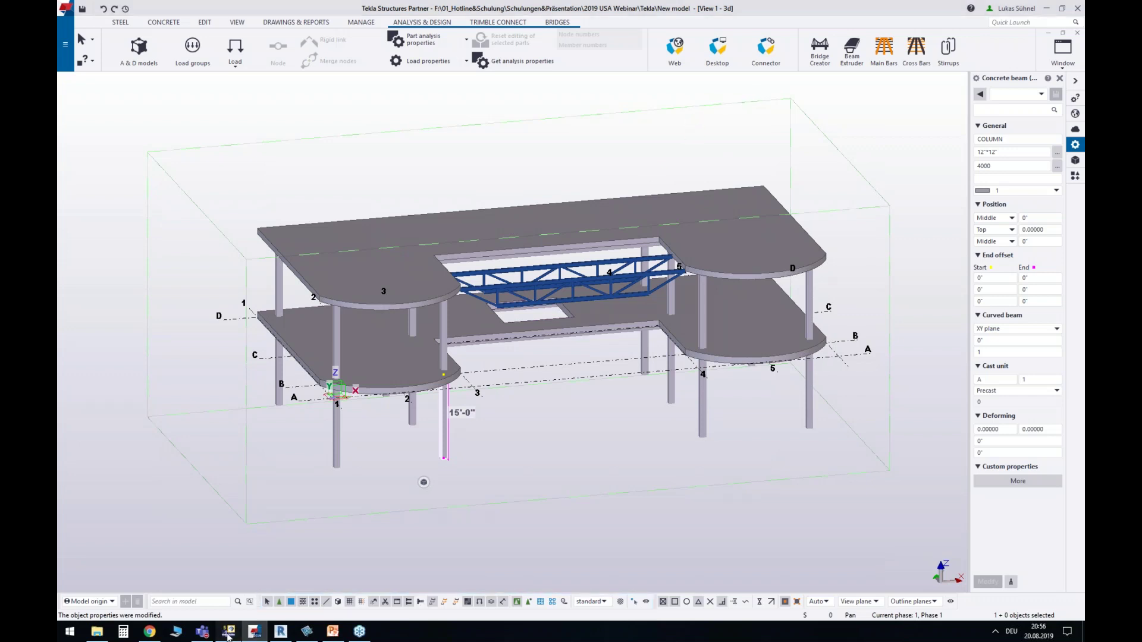
left_click(348, 32)
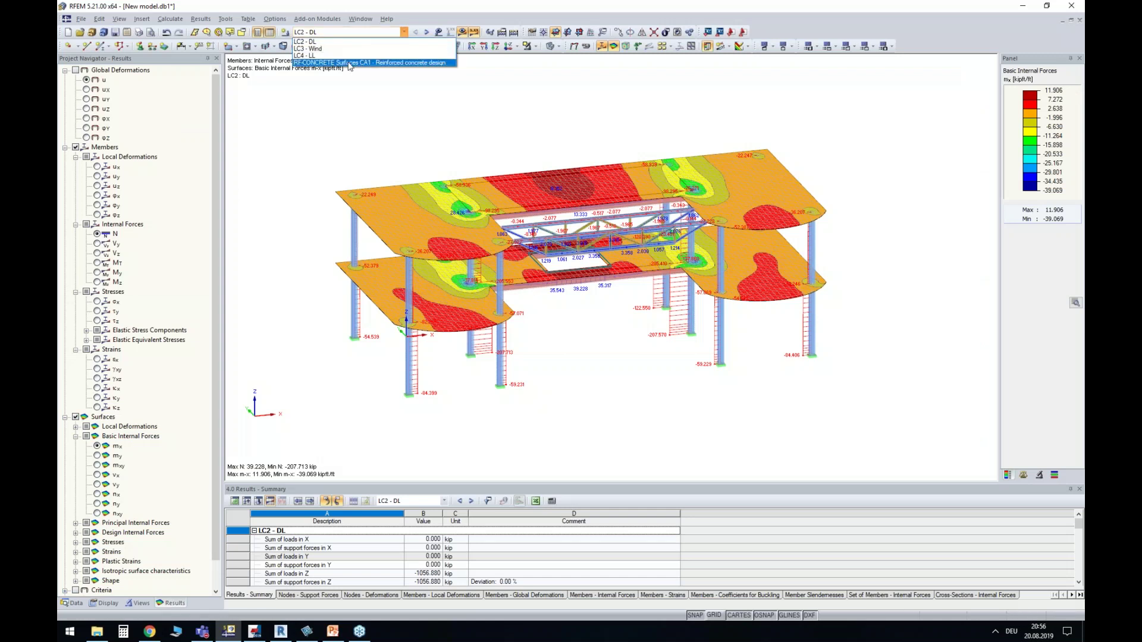
left_click(350, 63)
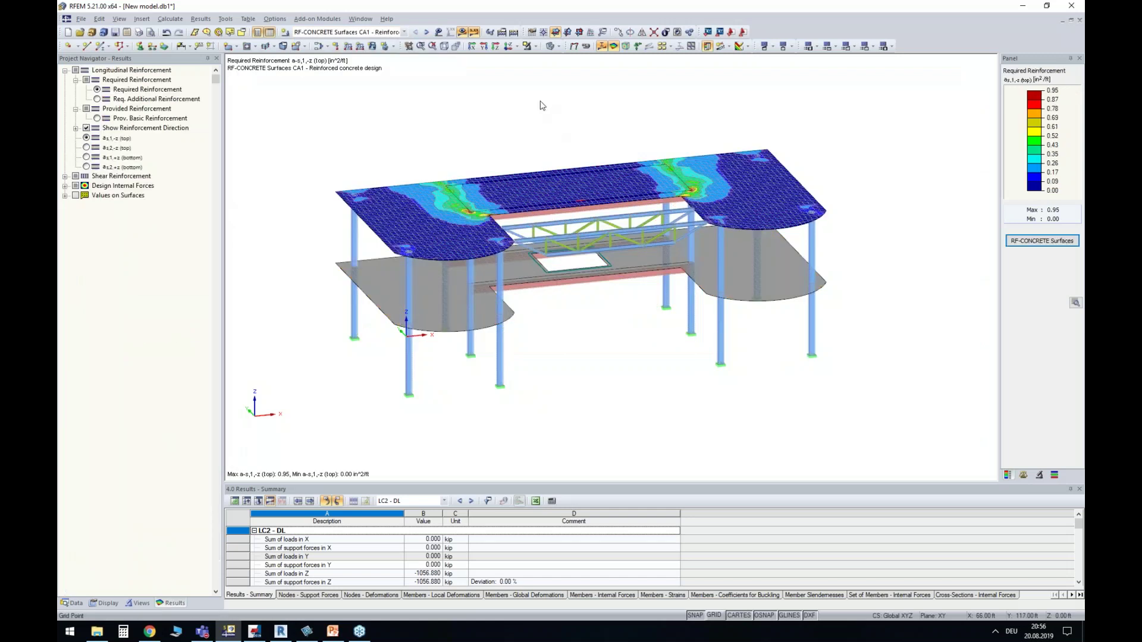
Isolate the roof slab, view it in the reverse Z-direction and display the required reinforcement values on its surface
left_click(535, 47)
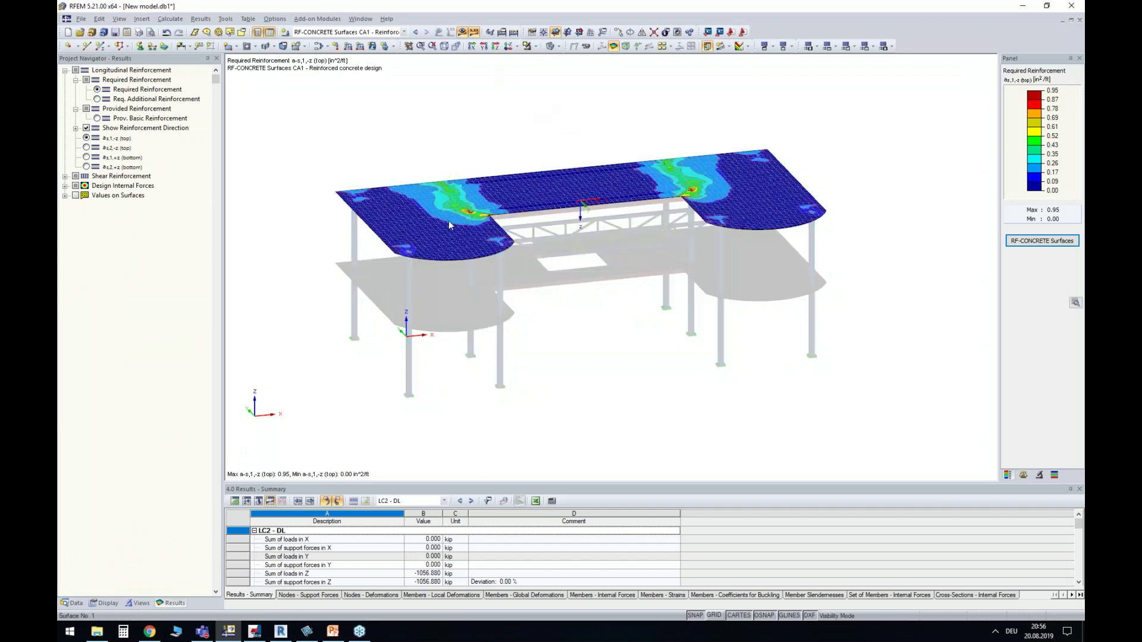
left_click(513, 46)
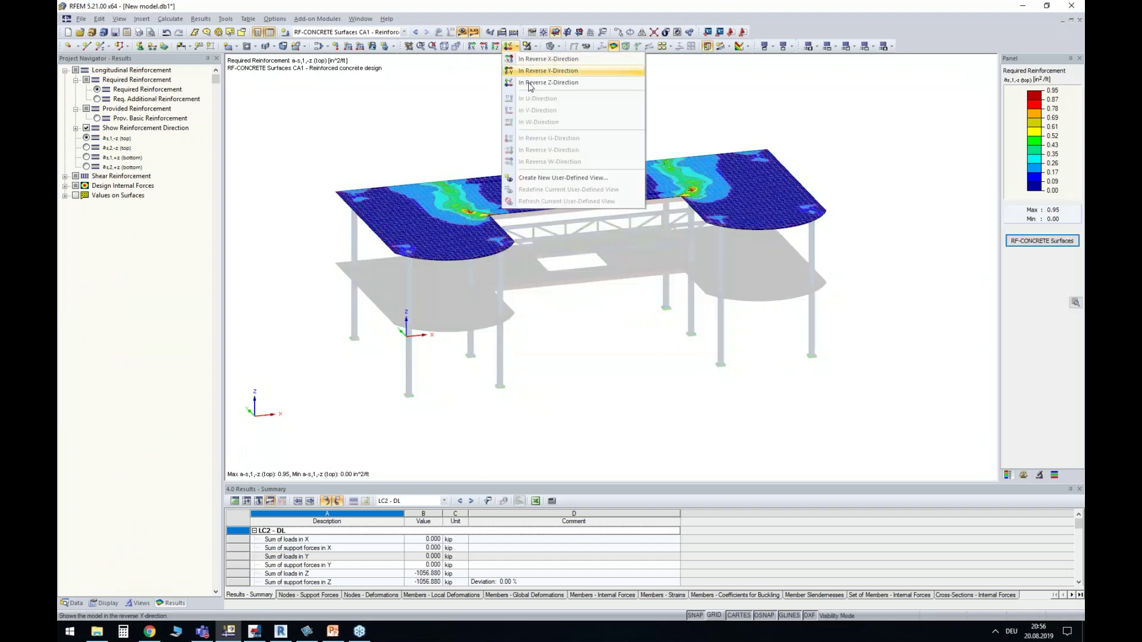
left_click(530, 84)
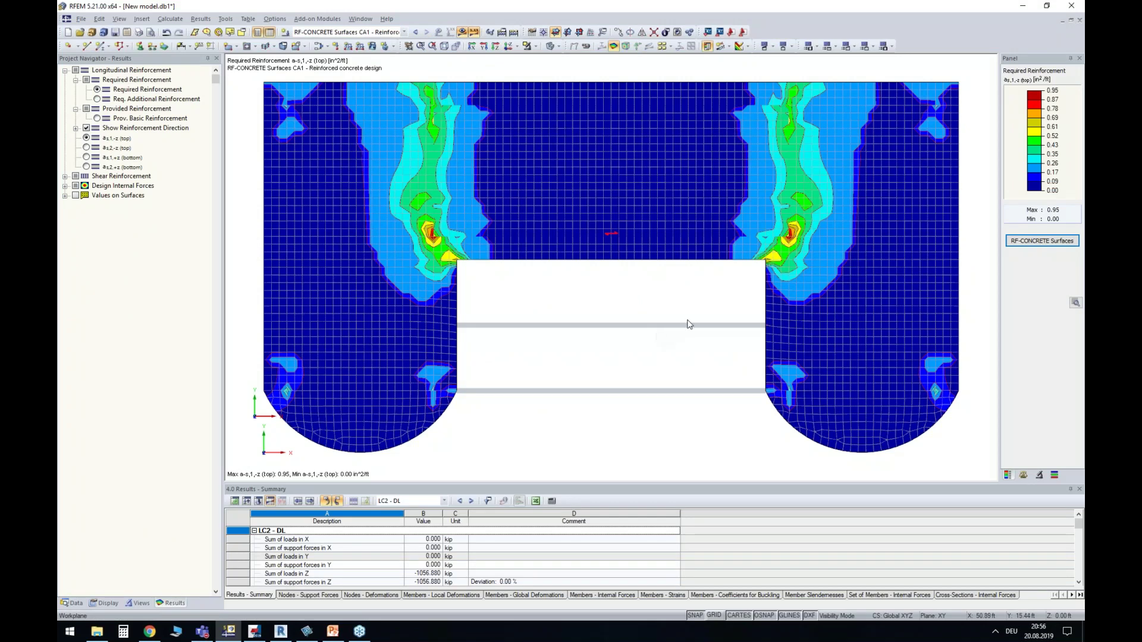
left_click(75, 195)
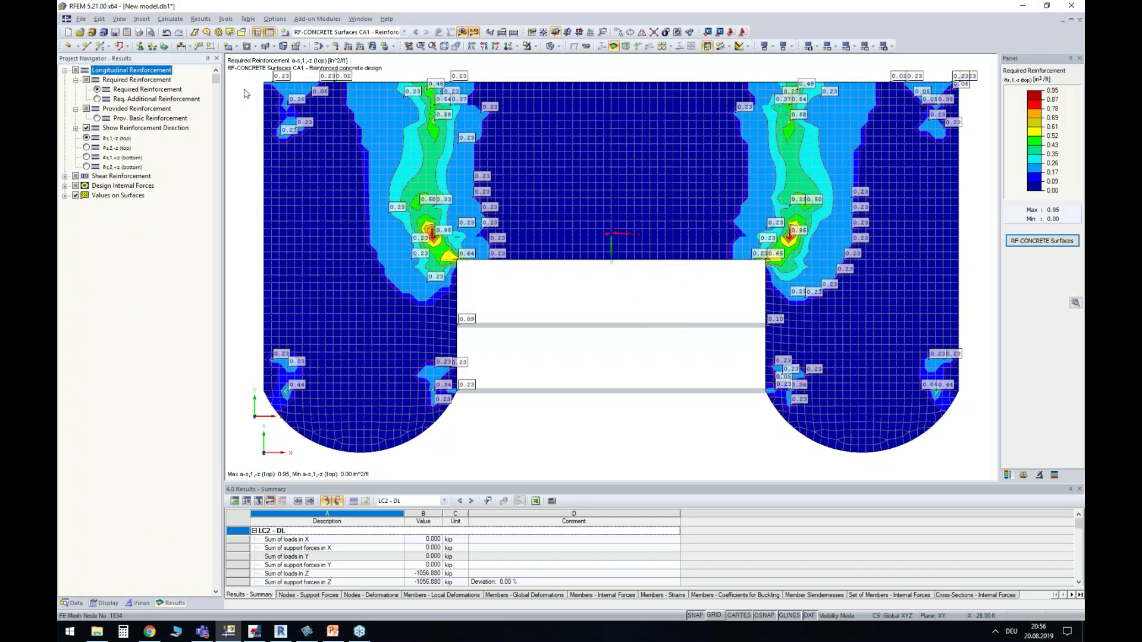
Capture the roof reinforcement results with Snagit and save the image to the desktop as req_rein_roof_.jpg, replacing the existing file
key("Print")
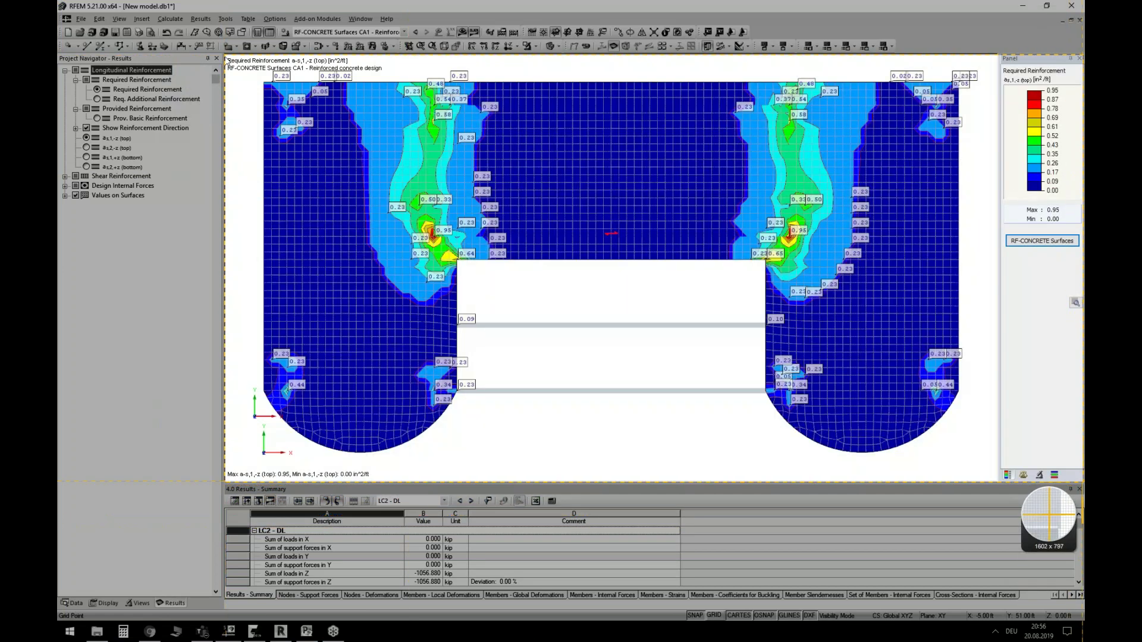
left_click(955, 476)
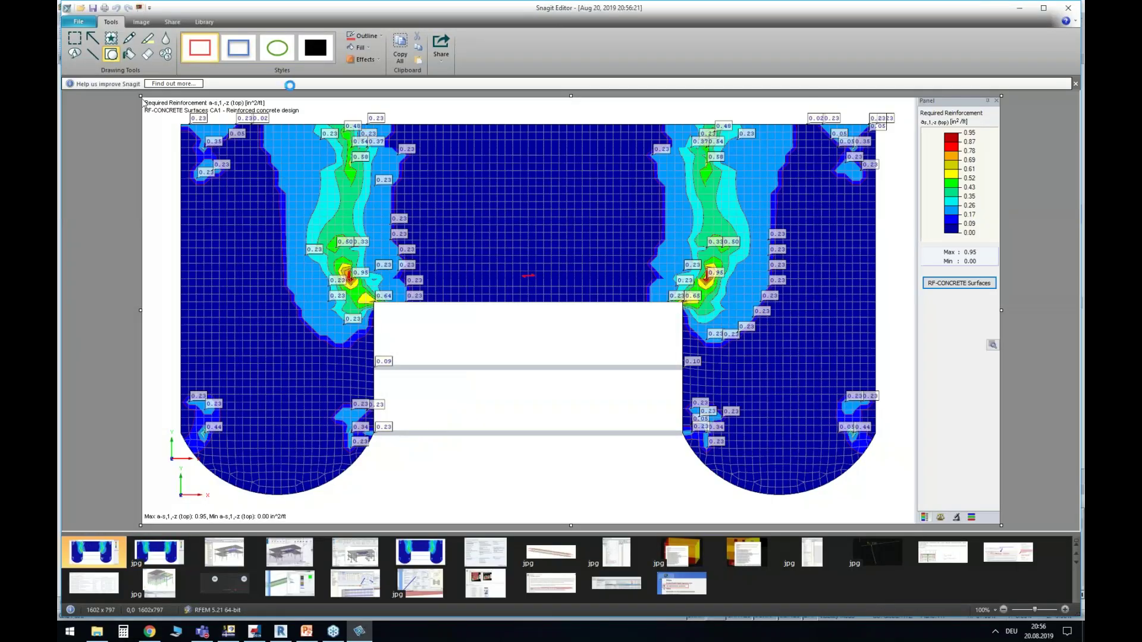
key("ctrl+s")
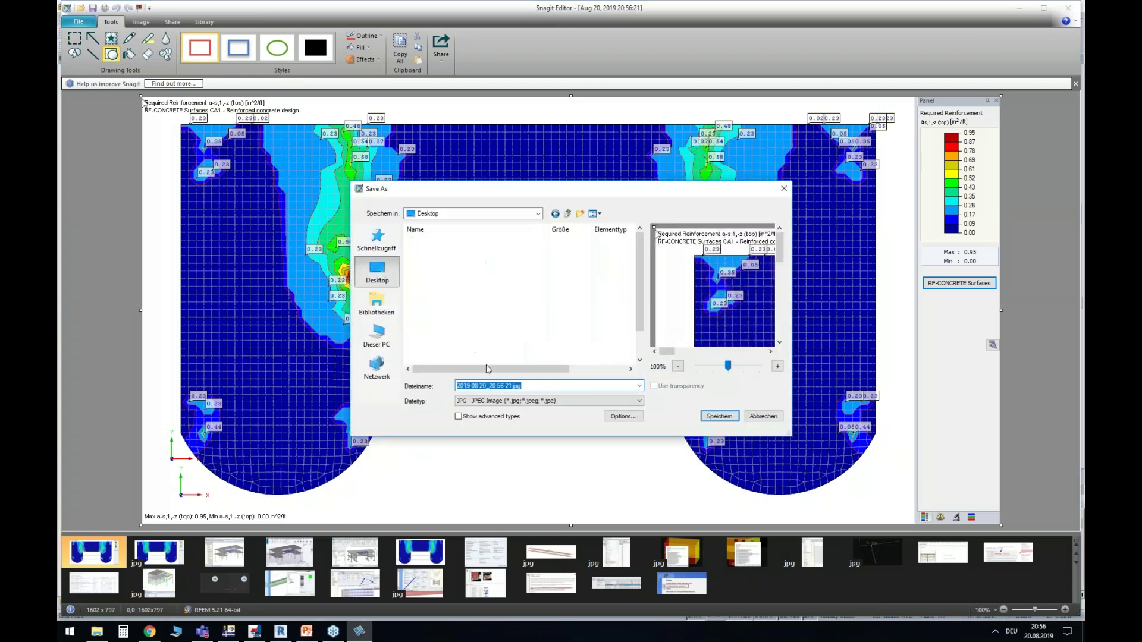
left_click(451, 242)
left_click(720, 416)
left_click(604, 339)
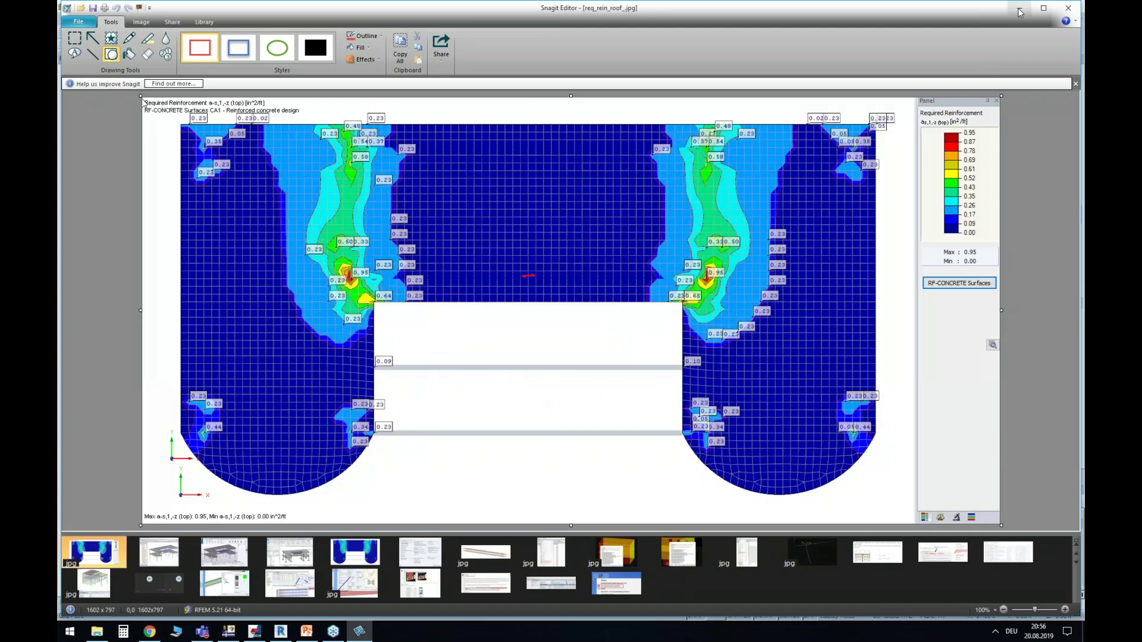
left_click(1020, 10)
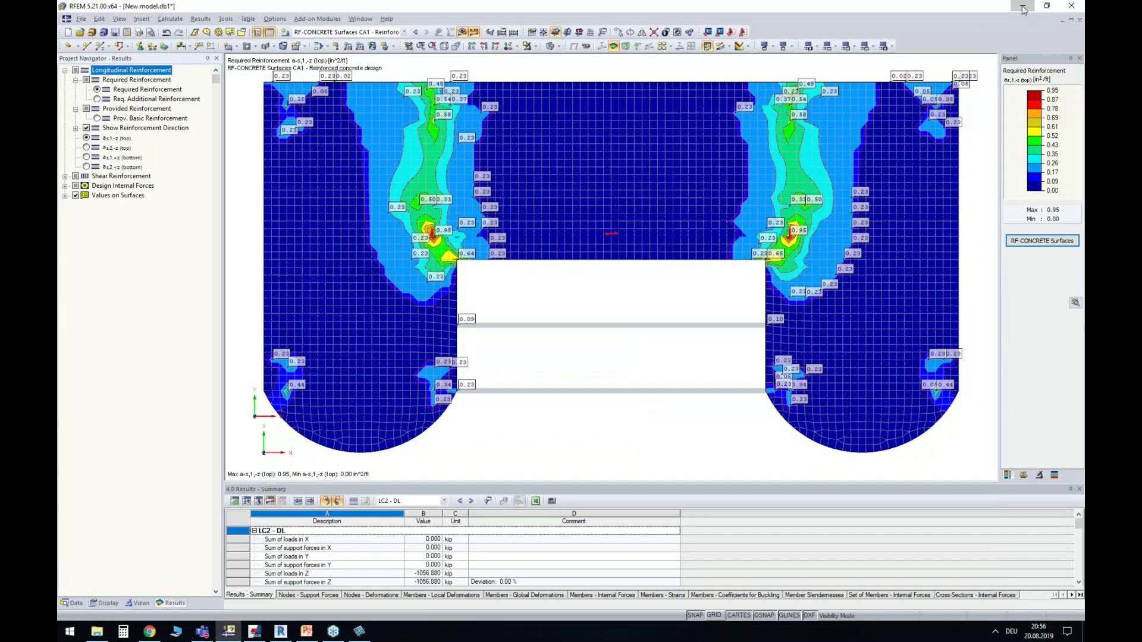
Minimize the open program windows to reach the desktop and start Trimble Connect
left_click(1022, 6)
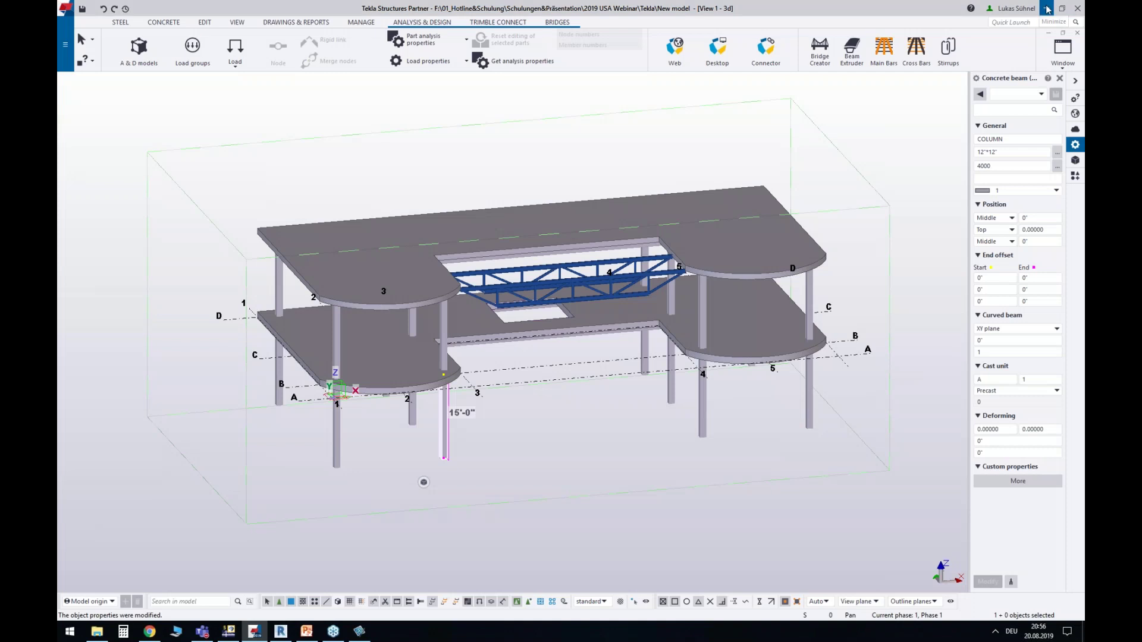
left_click(1048, 9)
left_click(1023, 7)
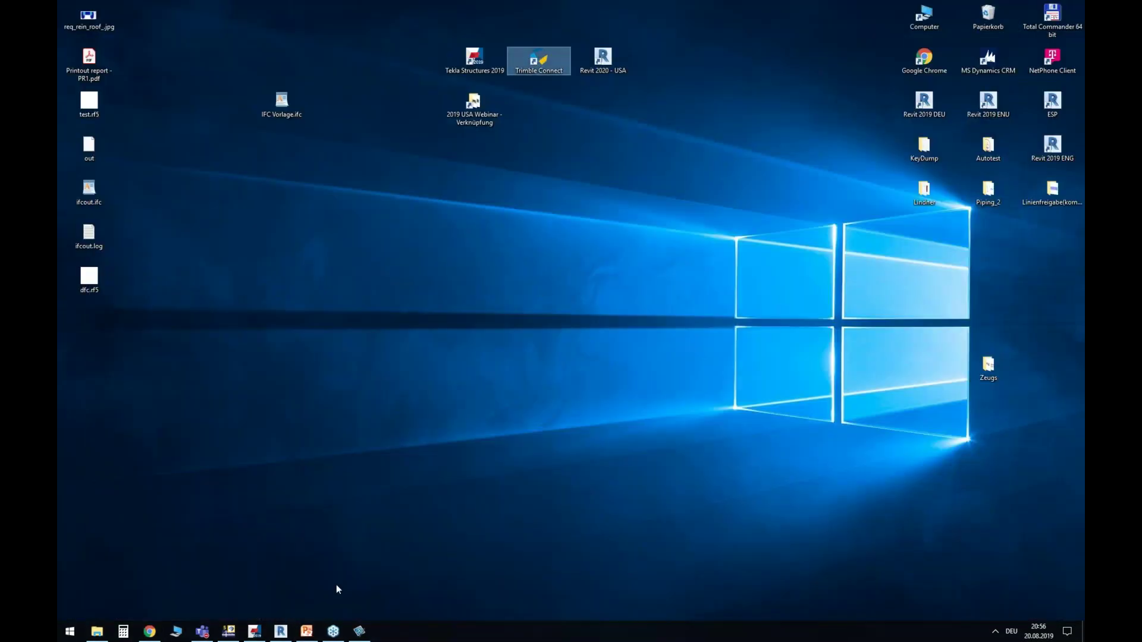
Return to Tekla Structures and review the available export options, including Trimble Connect
left_click(260, 633)
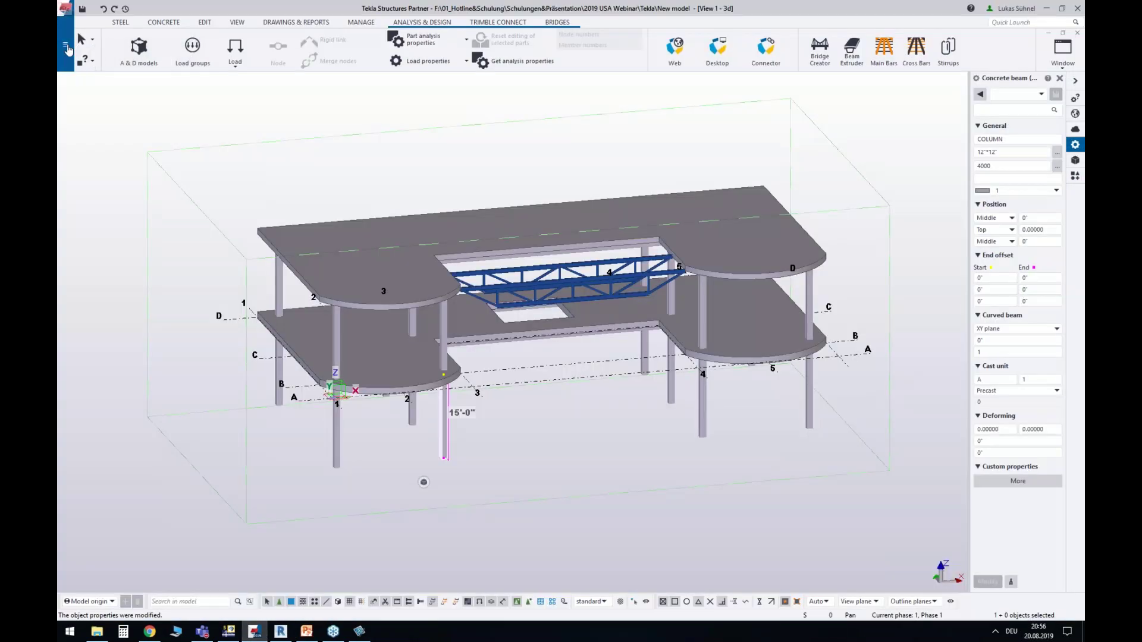
left_click(66, 47)
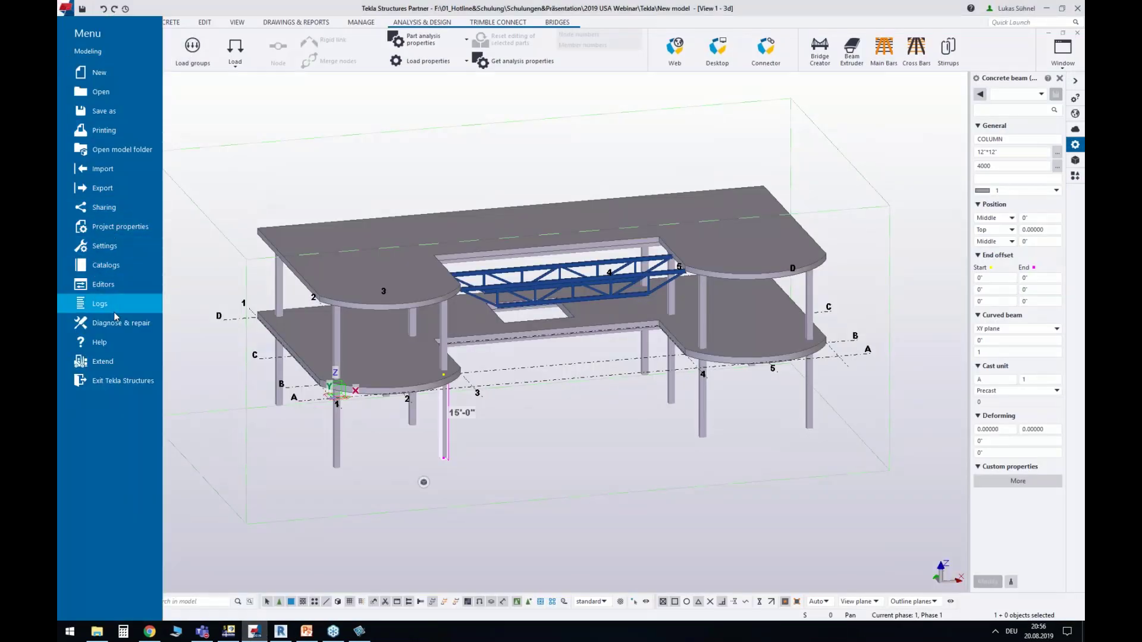
left_click(102, 188)
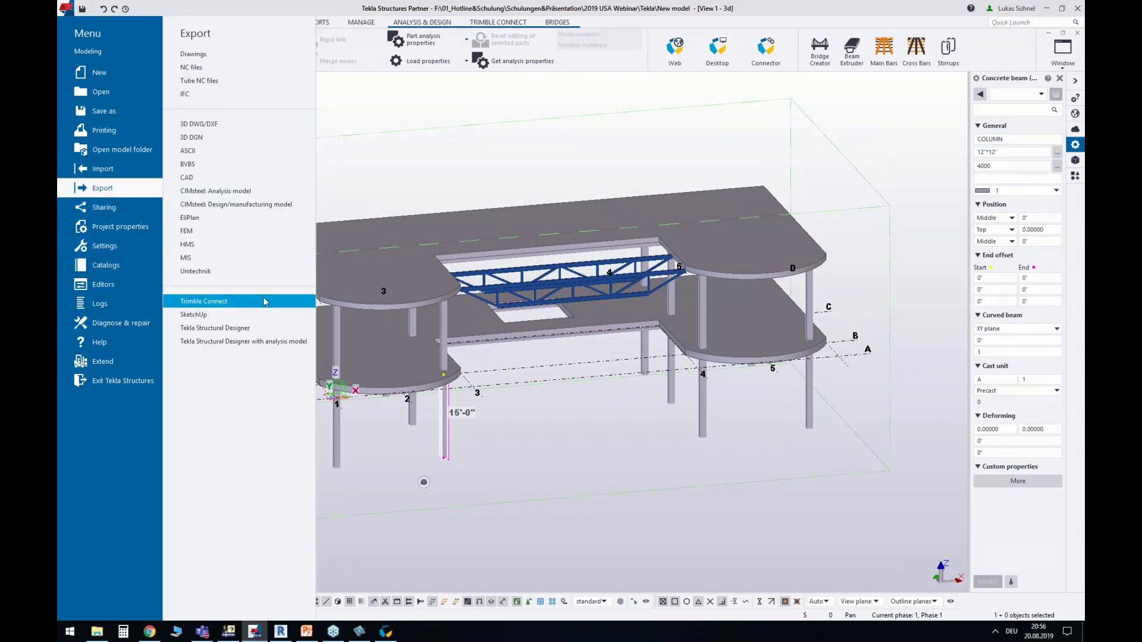
left_click(481, 170)
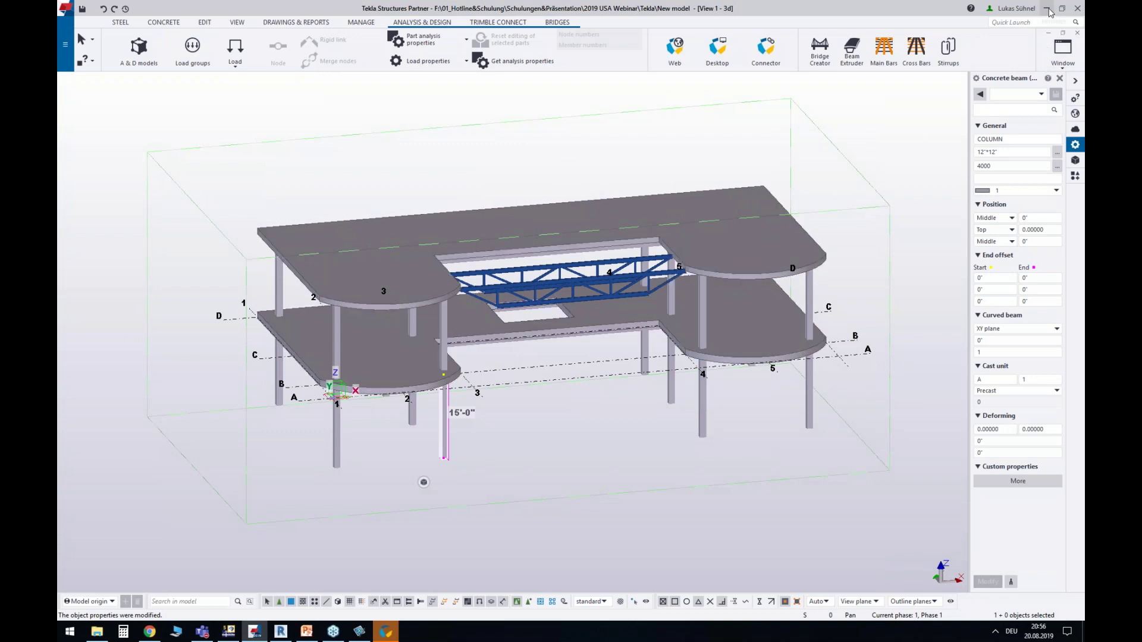
Switch to Trimble Connect, open the Webinar project and load its 3D view
left_click(385, 631)
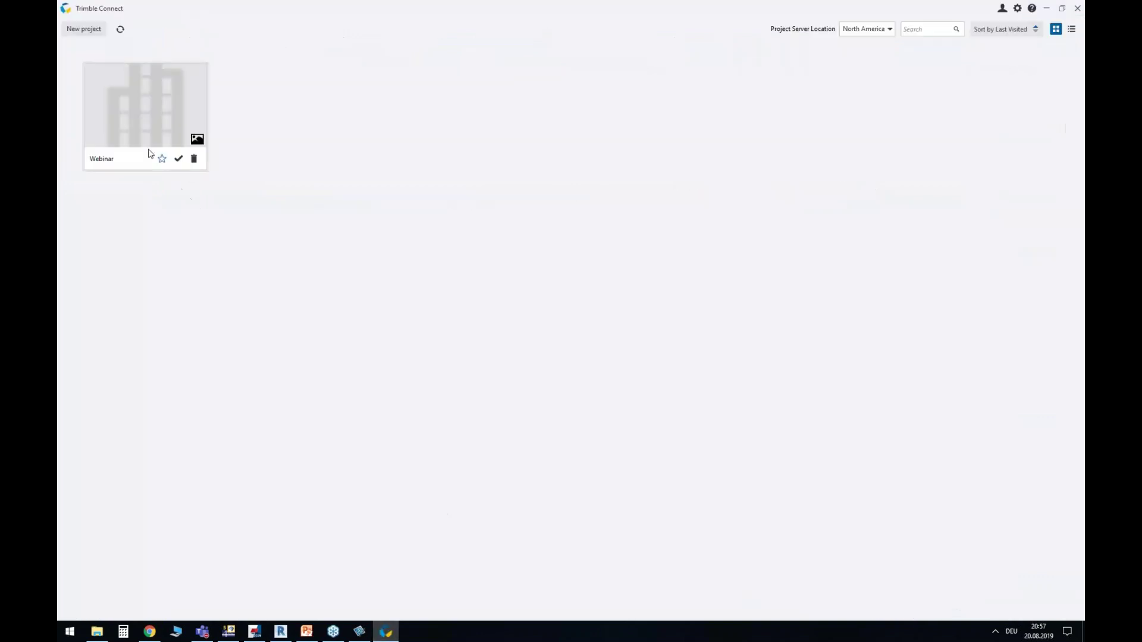
left_click(128, 96)
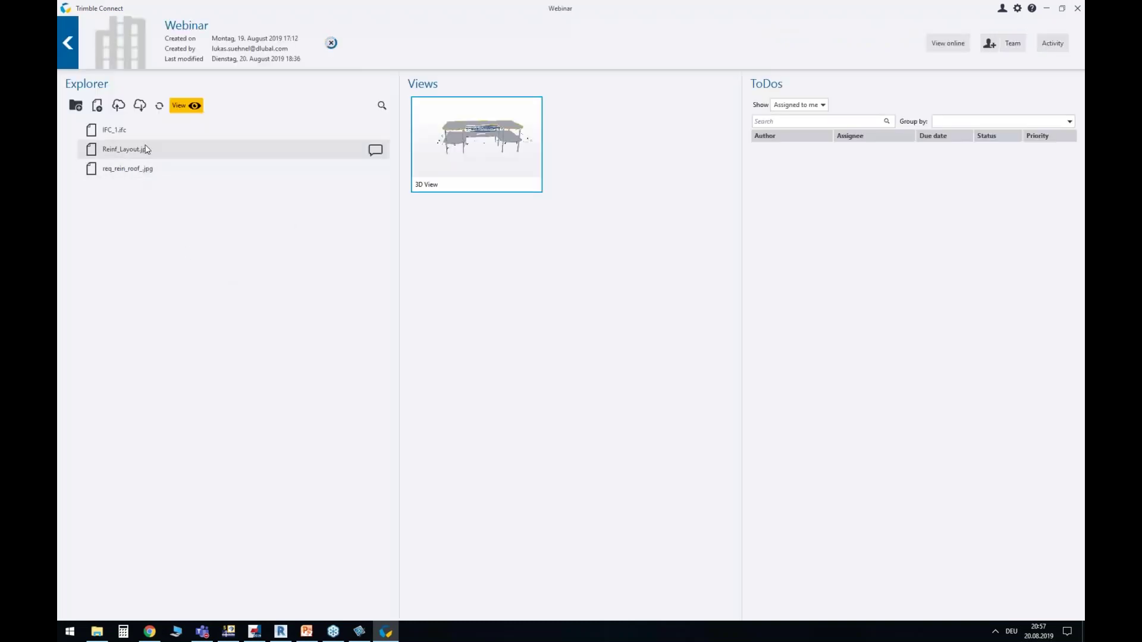
double_click(484, 140)
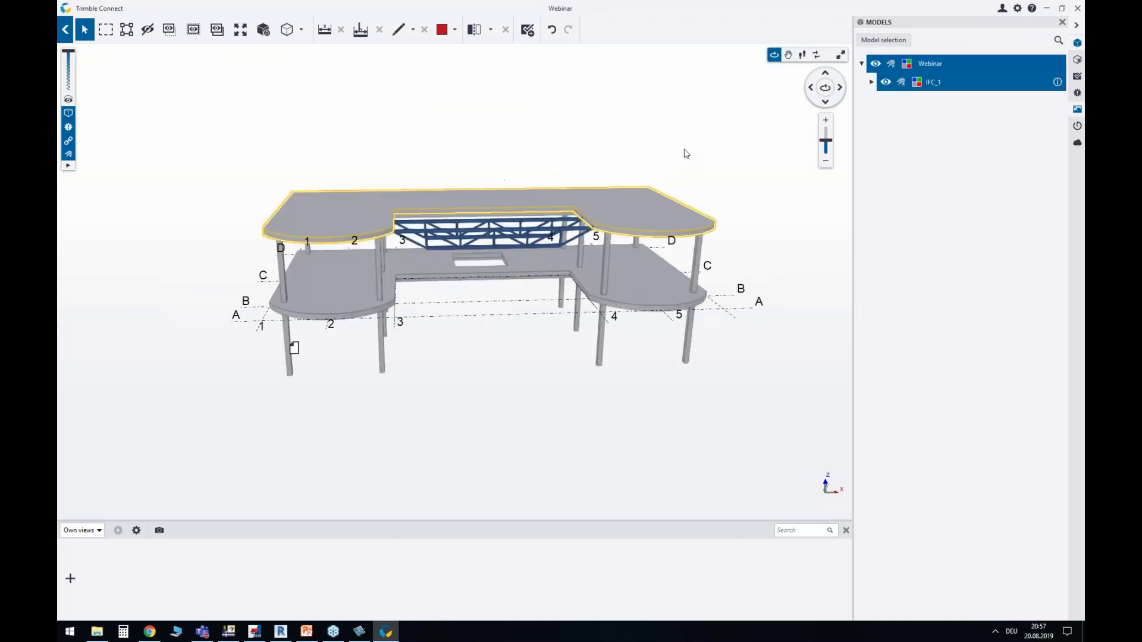
Open the file linking for the roof slab and upload req_rein_roof_.jpg from the desktop to the project
left_click_drag(589, 155, 587, 217)
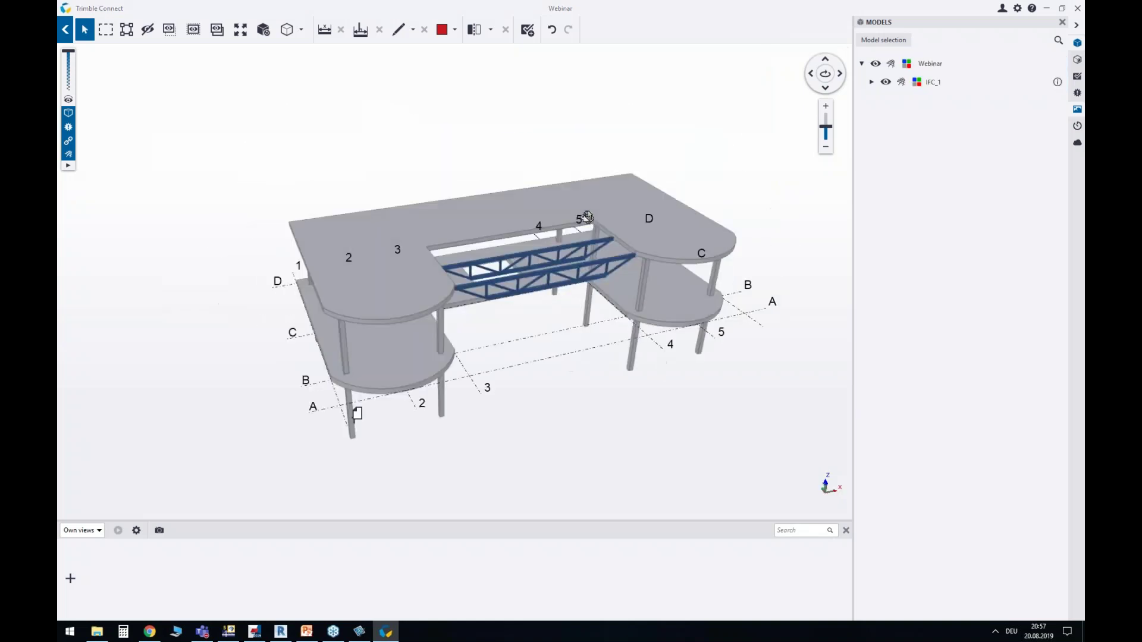
left_click(413, 315)
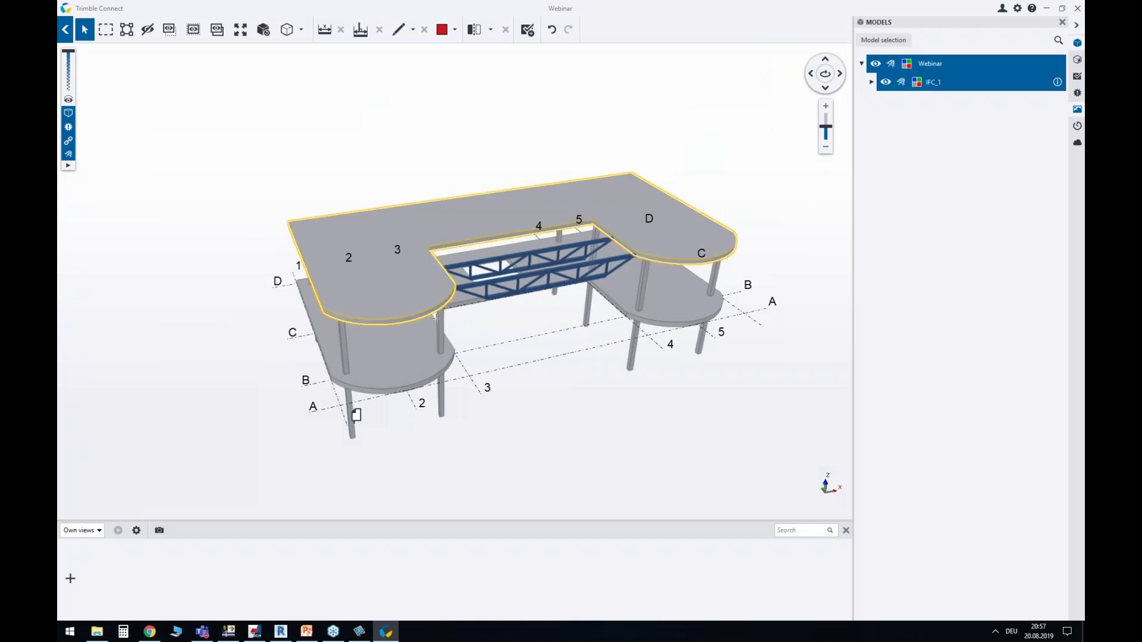
right_click(426, 309)
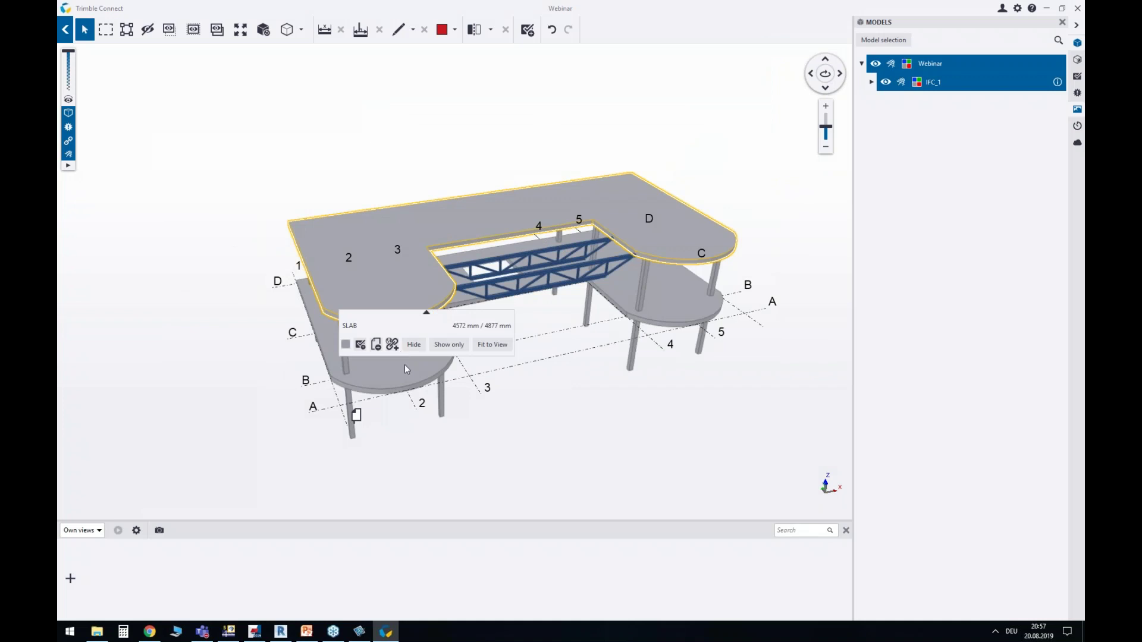
left_click(379, 346)
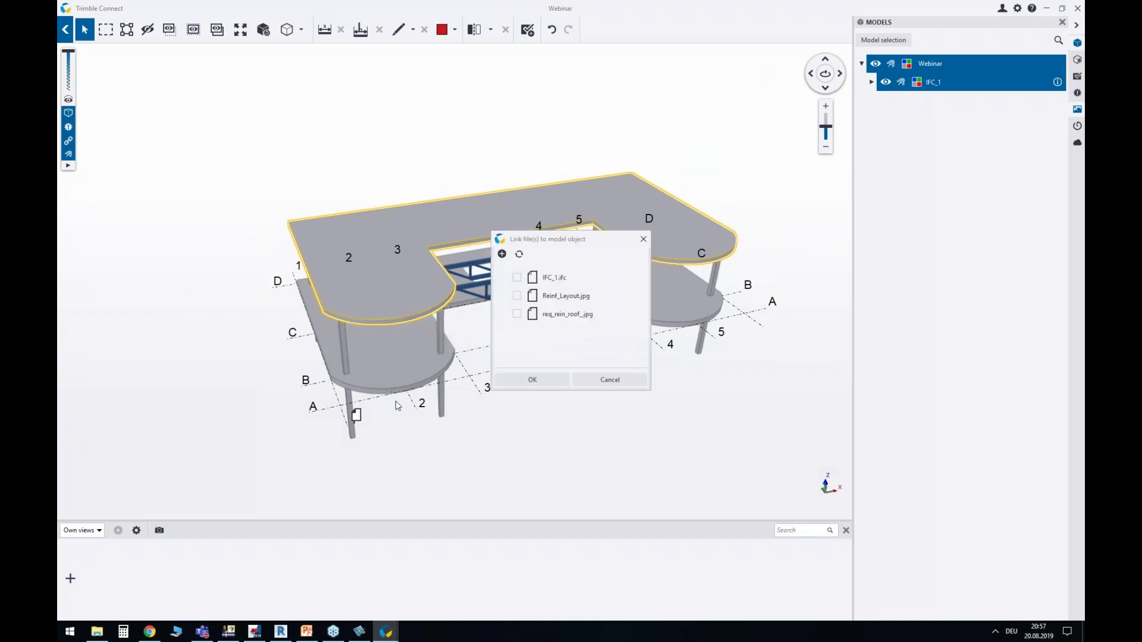
left_click(502, 254)
left_click(625, 384)
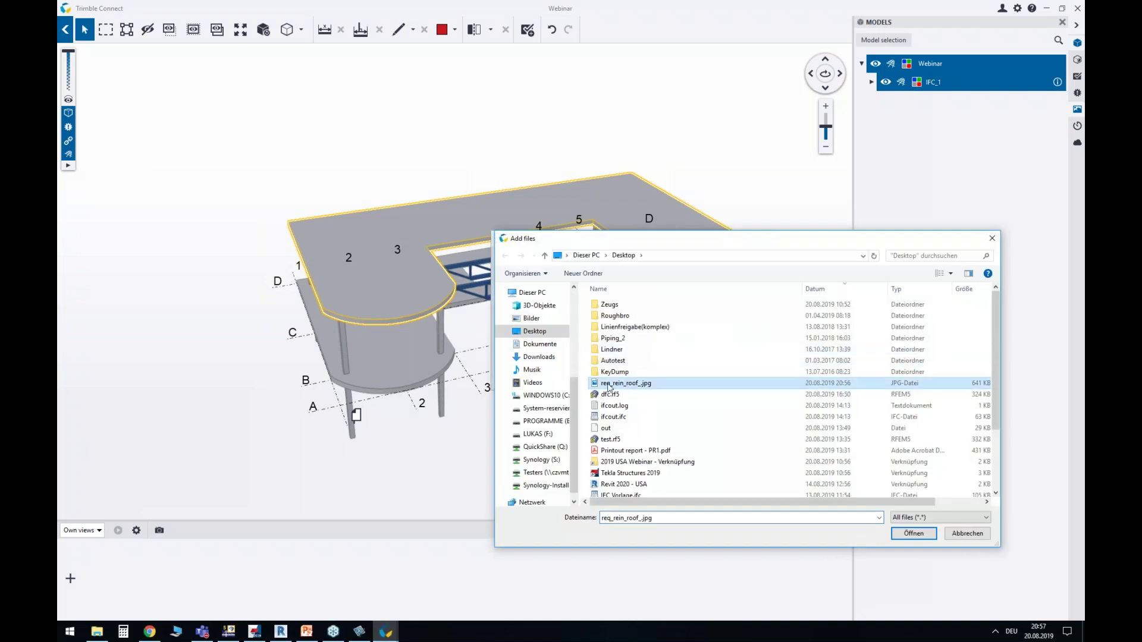
left_click(921, 535)
Link req_rein_roof_.jpg to the roof slab and deselect the slab
left_click(554, 327)
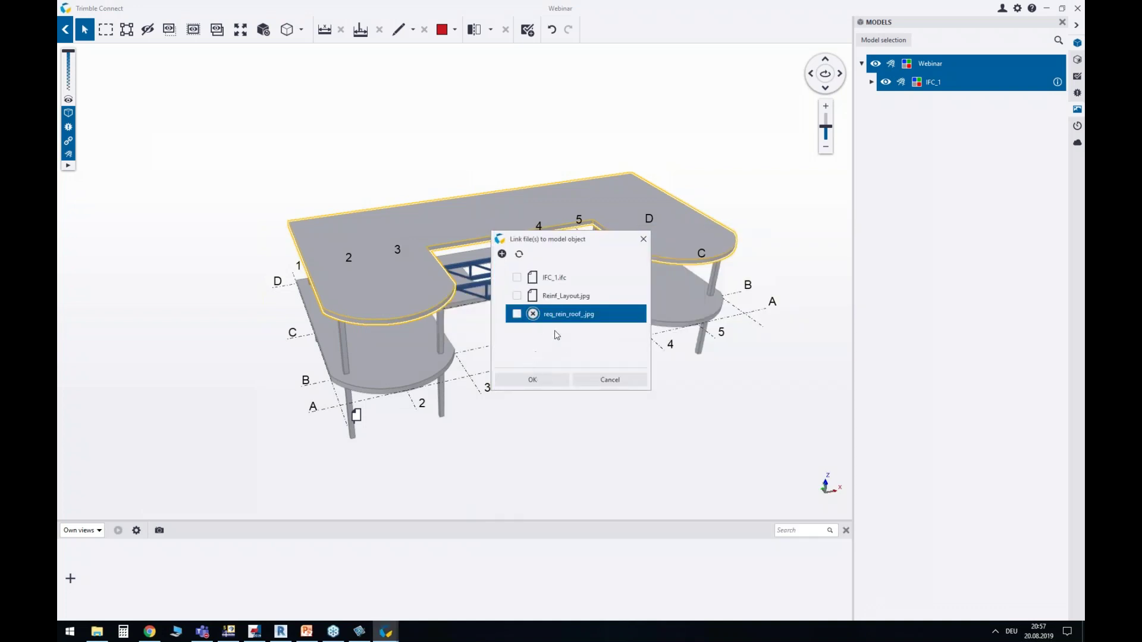
left_click(516, 314)
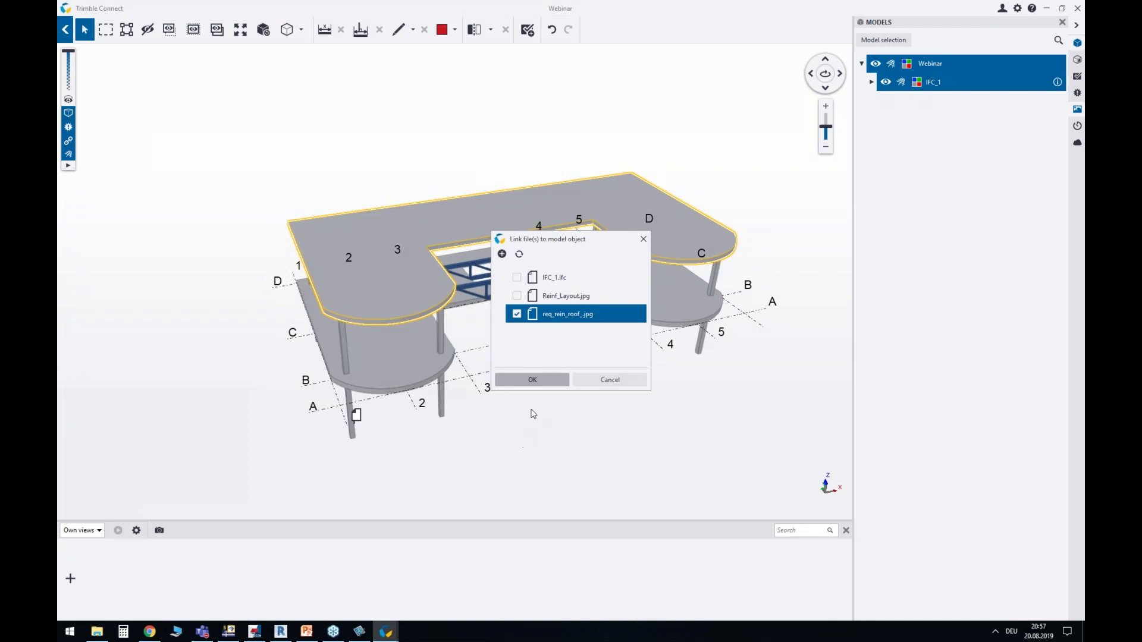
left_click(531, 379)
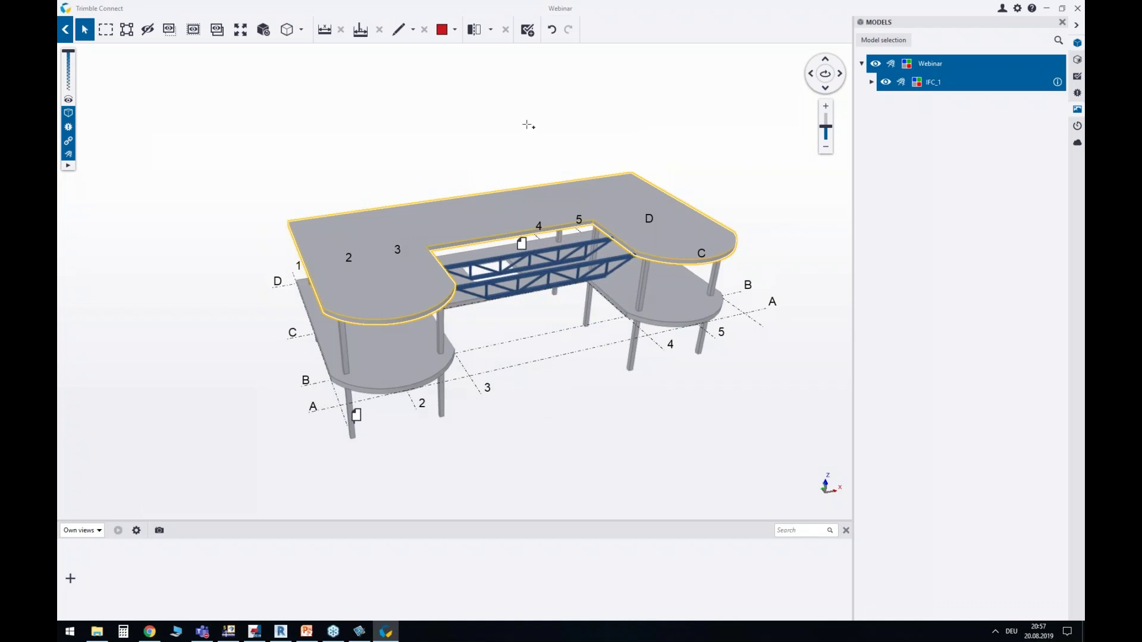
left_click(531, 146)
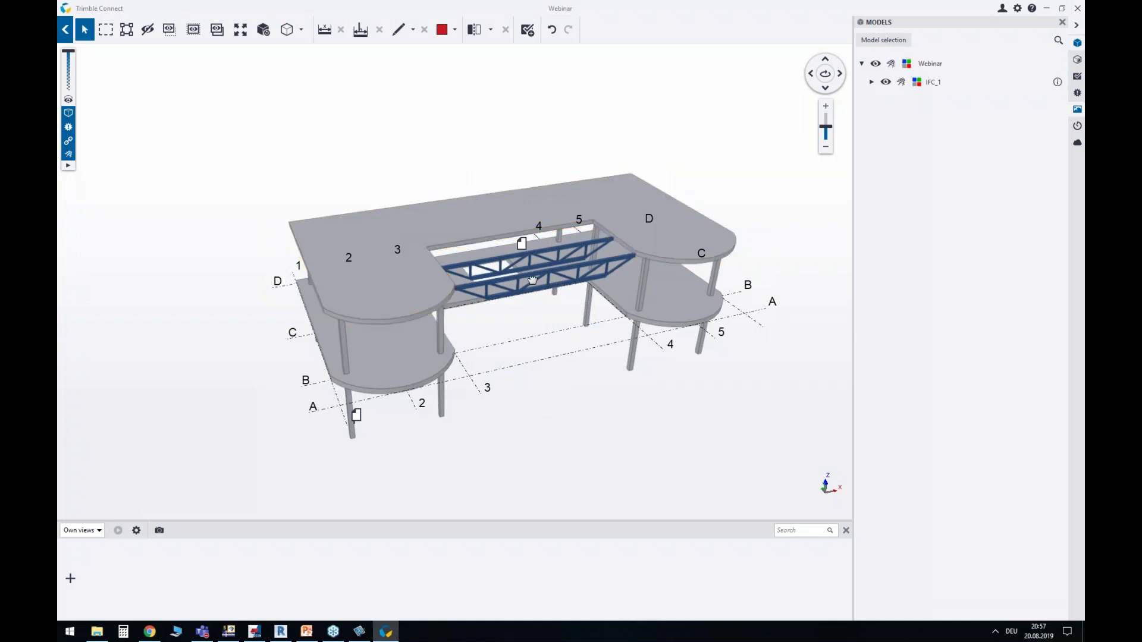
Open the required reinforcement image linked to the roof slab, review it and close the viewer
middle_click_drag(533, 280, 503, 259)
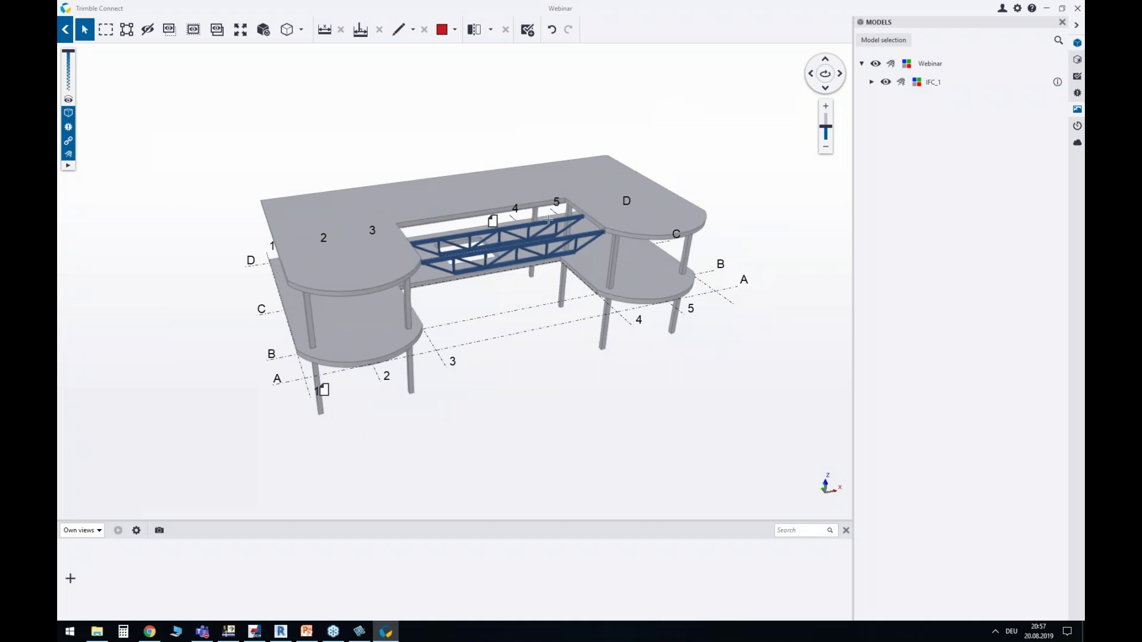
left_click(481, 211)
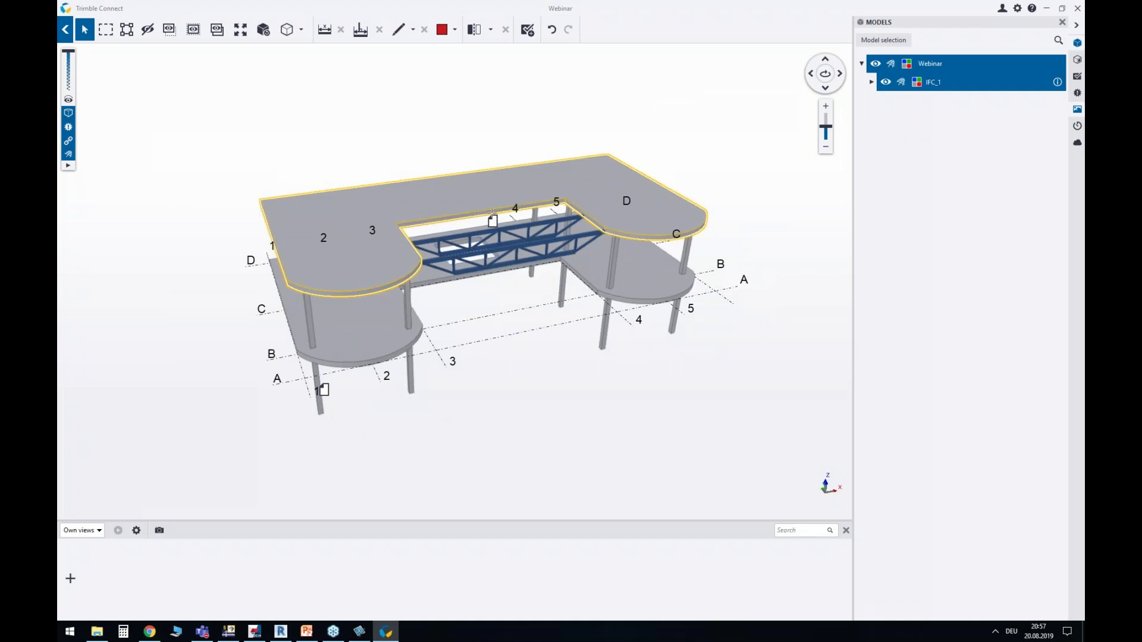
left_click(469, 147)
left_click(498, 205)
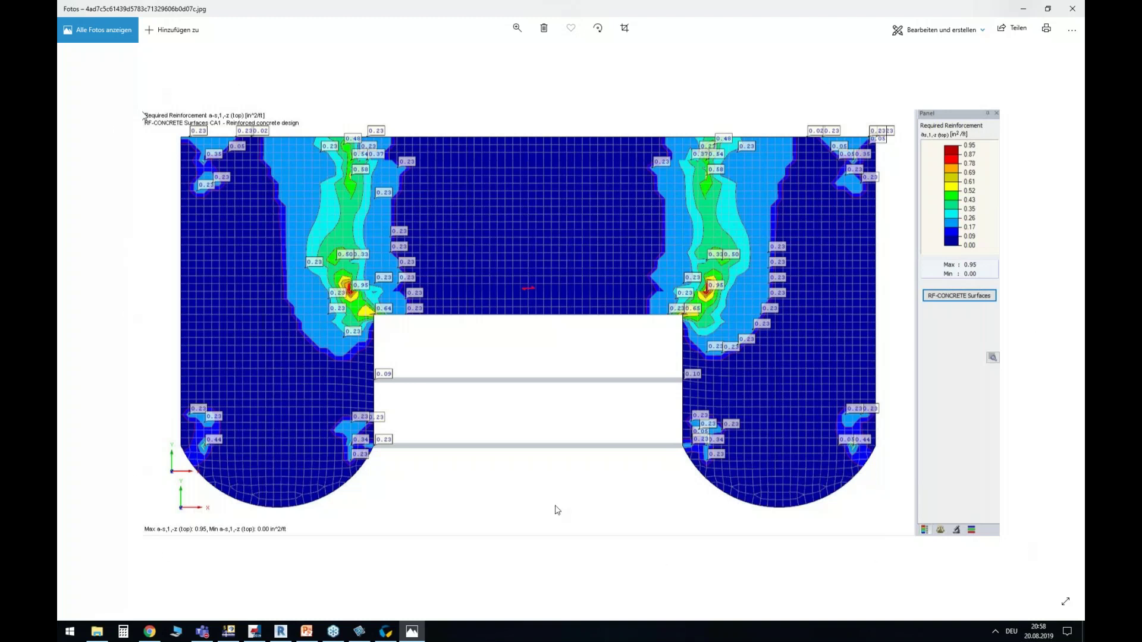
left_click(1072, 8)
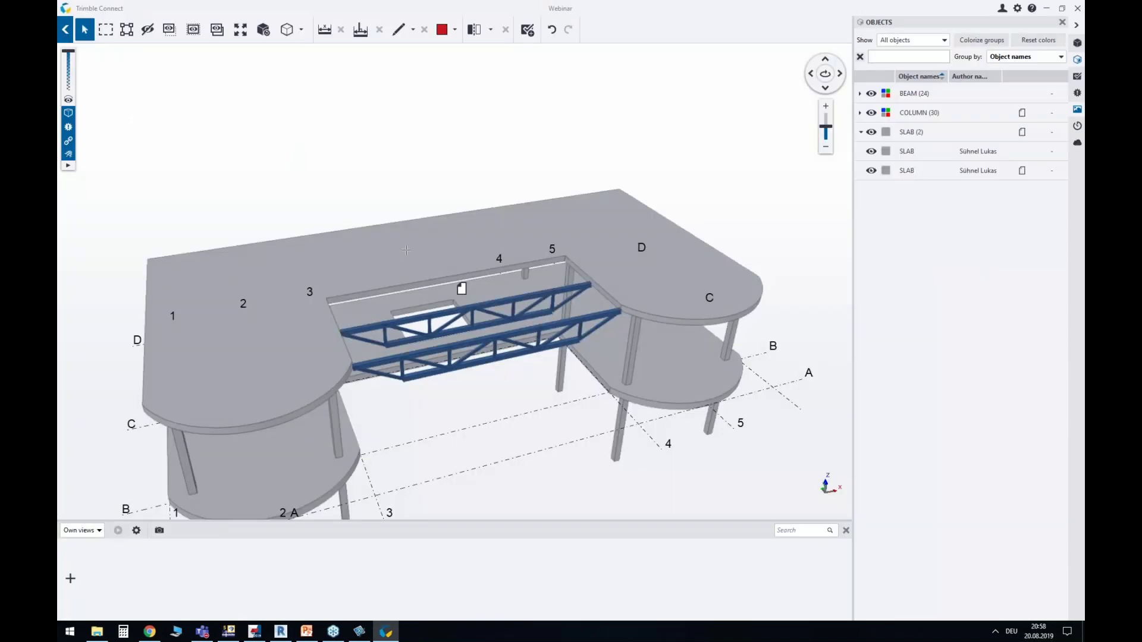
Open the reinforcement layout image linked to the lower corner column at grid 1/A, review it and close the viewer
scroll(421, 214, "down", 3)
middle_click_drag(298, 423, 402, 355)
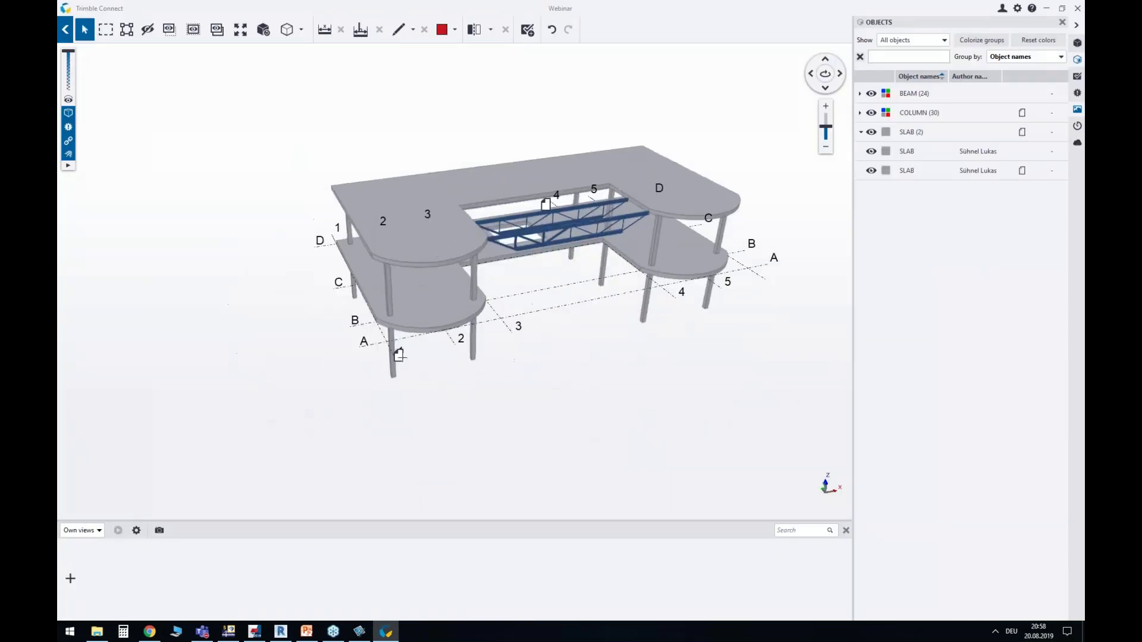
scroll(399, 354, "up", 3)
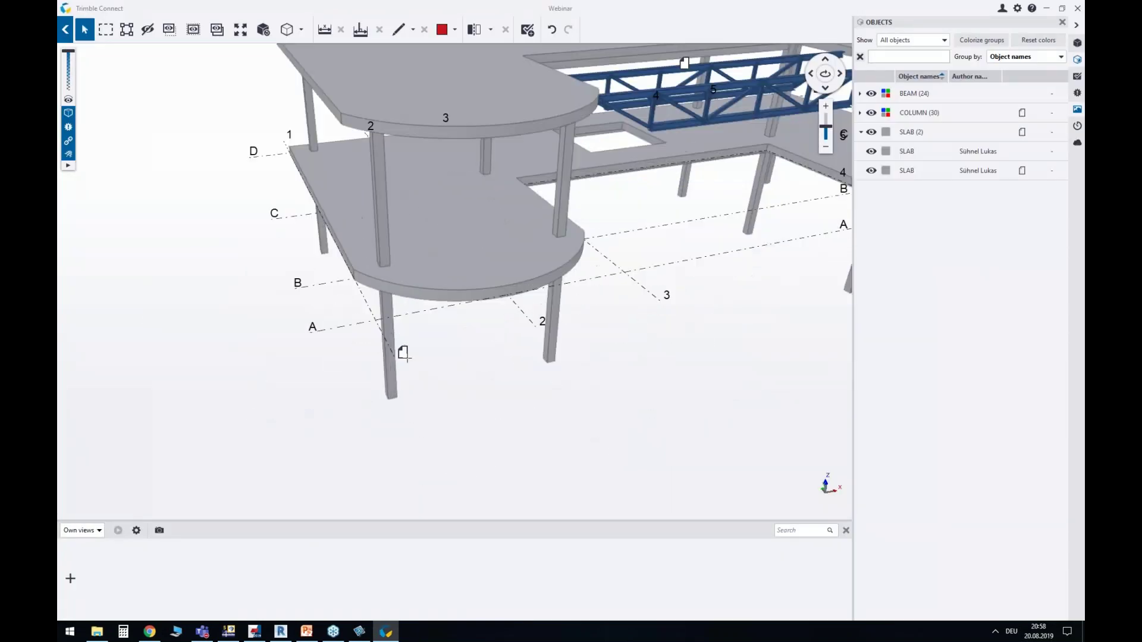
left_click(395, 345)
left_click(395, 346)
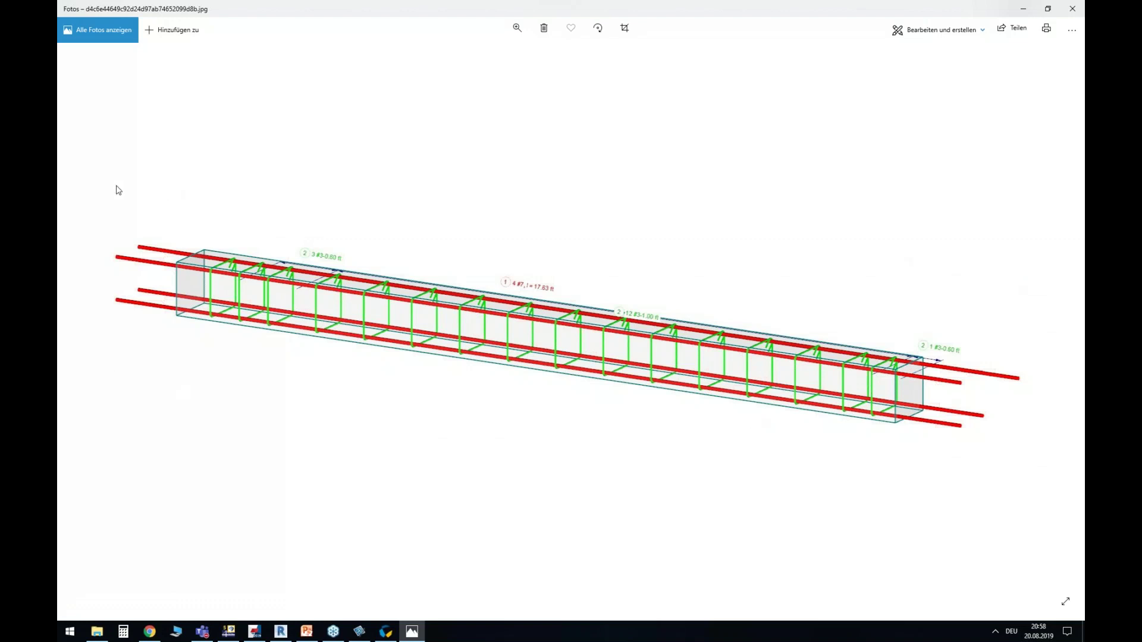
left_click(1072, 8)
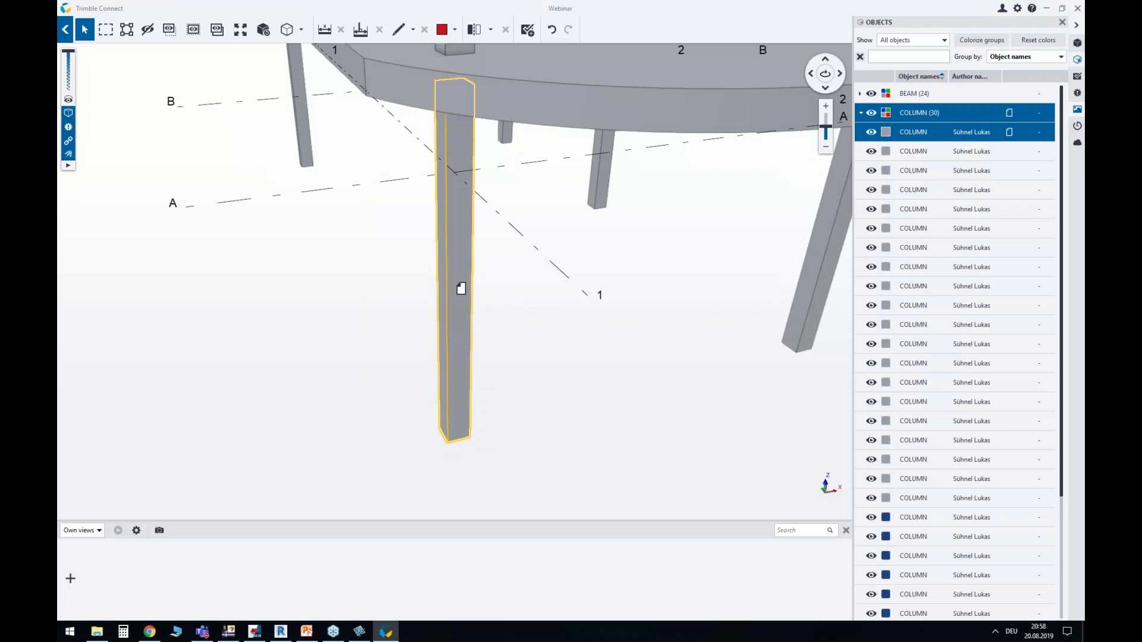
scroll(431, 338, "down", 5)
scroll(443, 336, "down", 4)
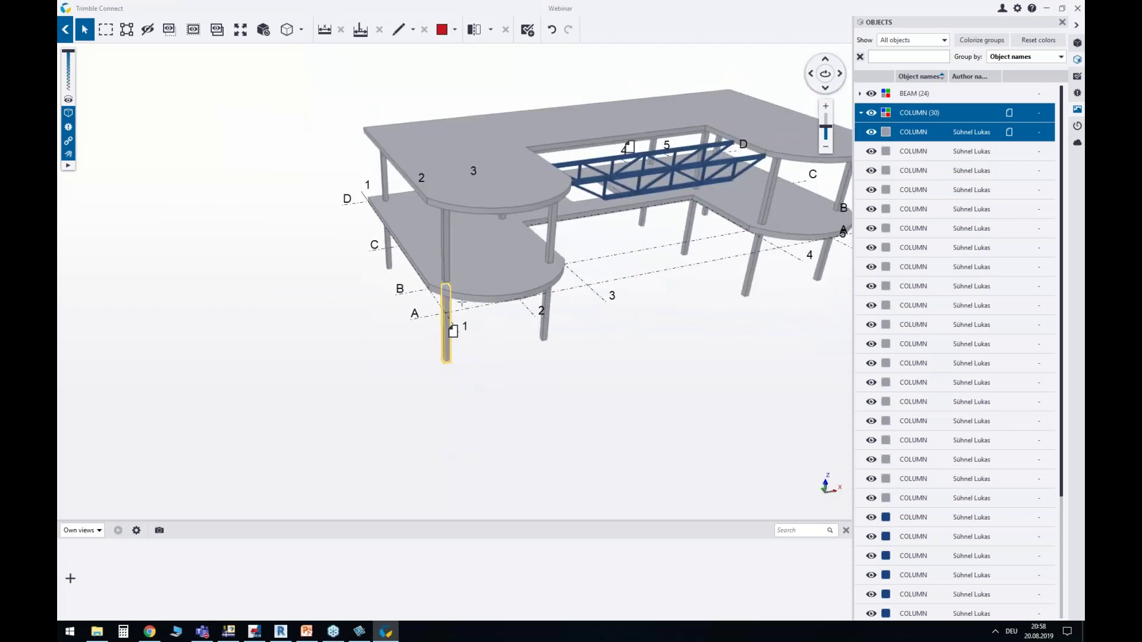
middle_click_drag(613, 245, 534, 269)
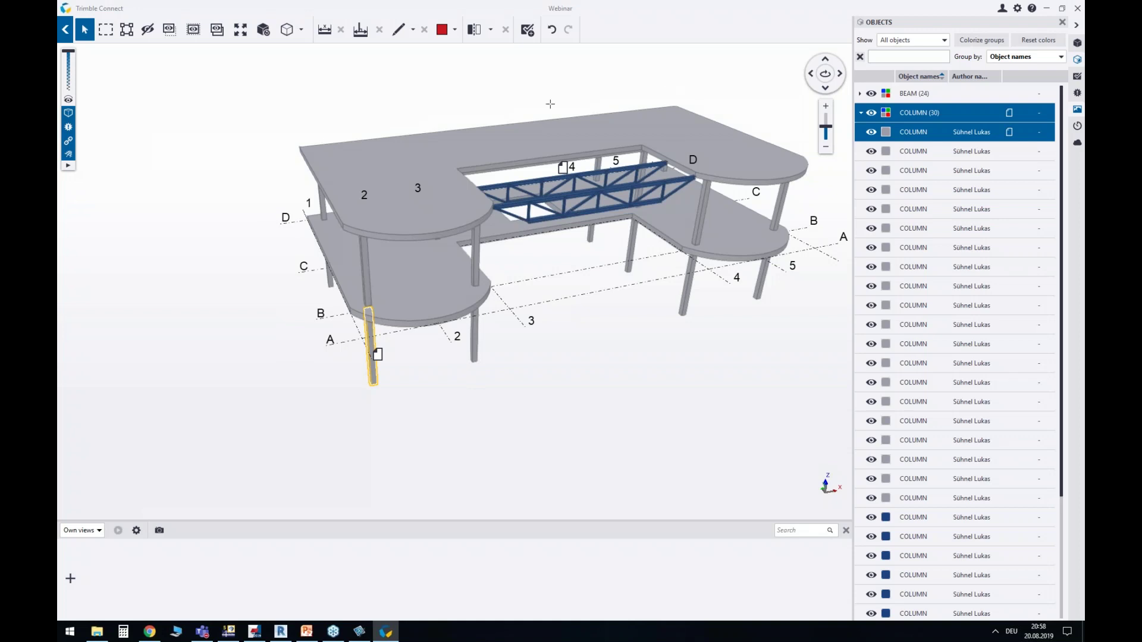
middle_click_drag(802, 78, 686, 133)
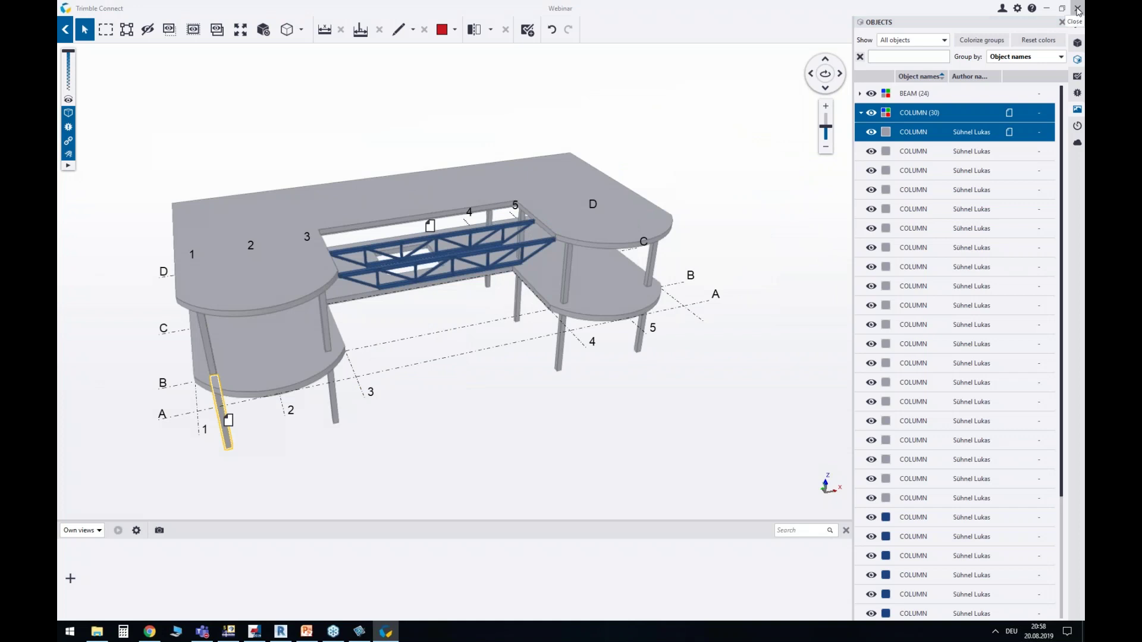
Close Trimble Connect and exit Tekla Structures without saving the model
left_click(1077, 9)
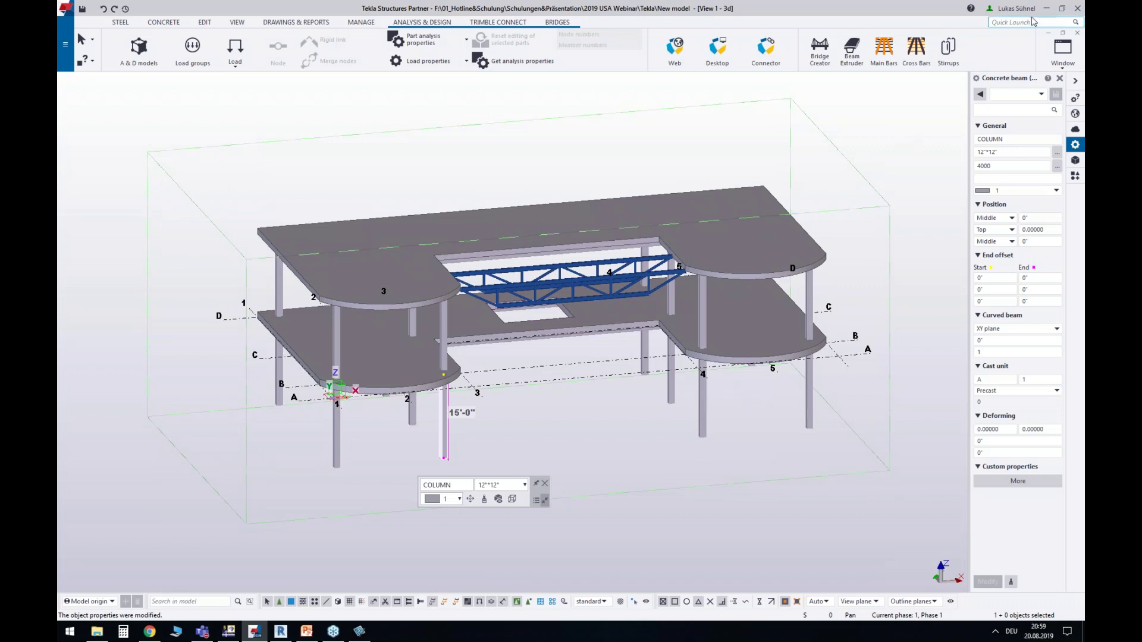
left_click(1077, 9)
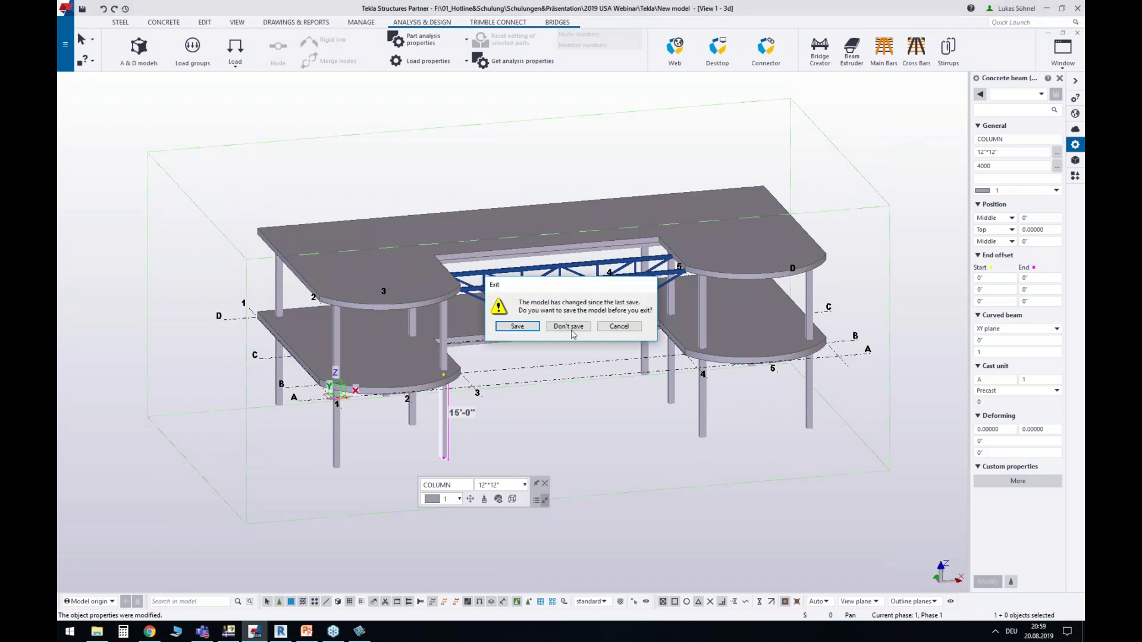
left_click(569, 328)
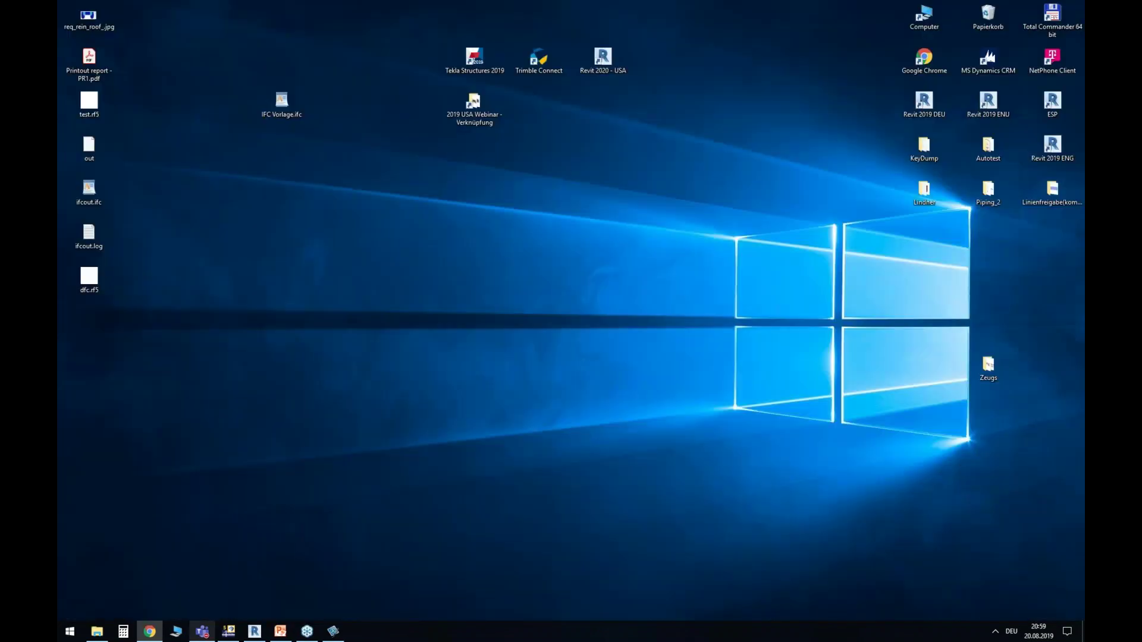
Switch to RFEM, open the model import options and choose the IFC format, then Bentley ISM
left_click(229, 631)
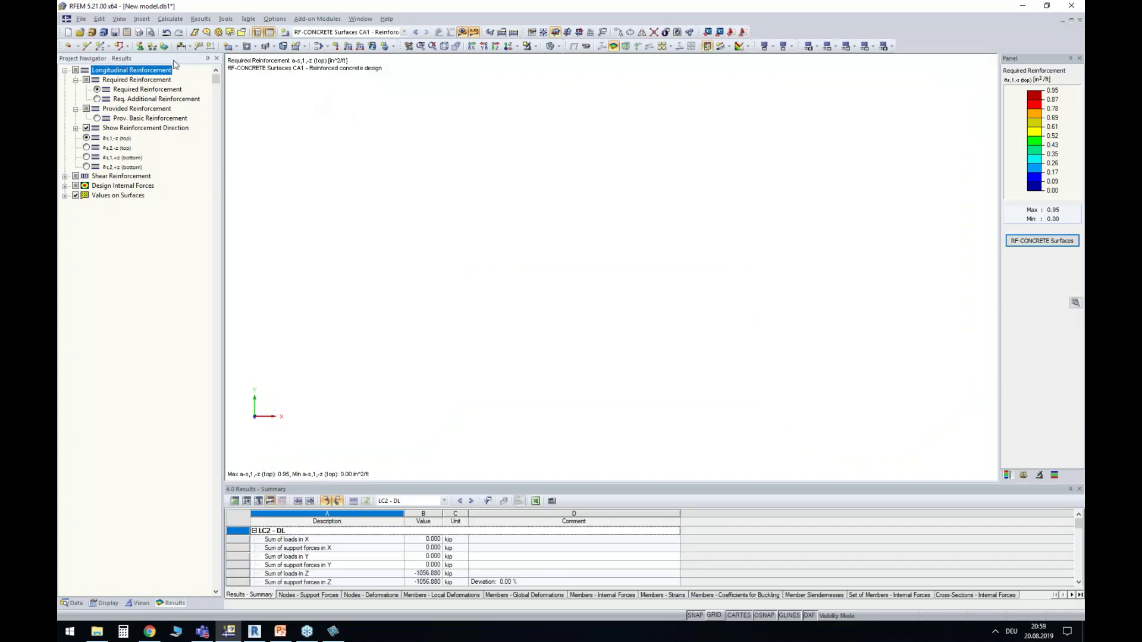
left_click(83, 20)
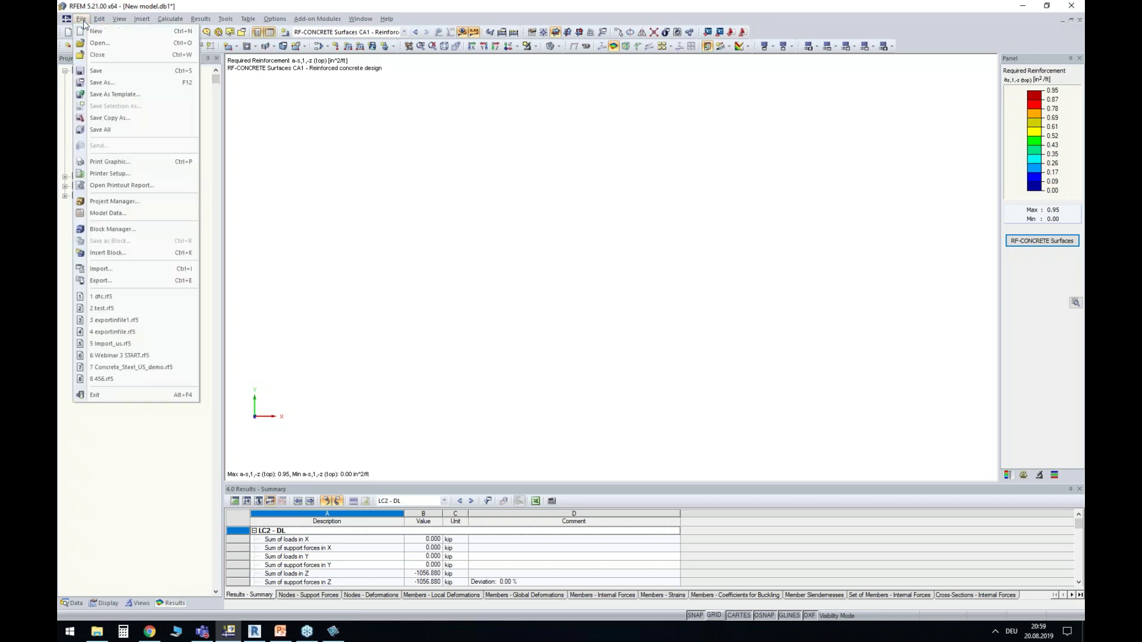
left_click(116, 271)
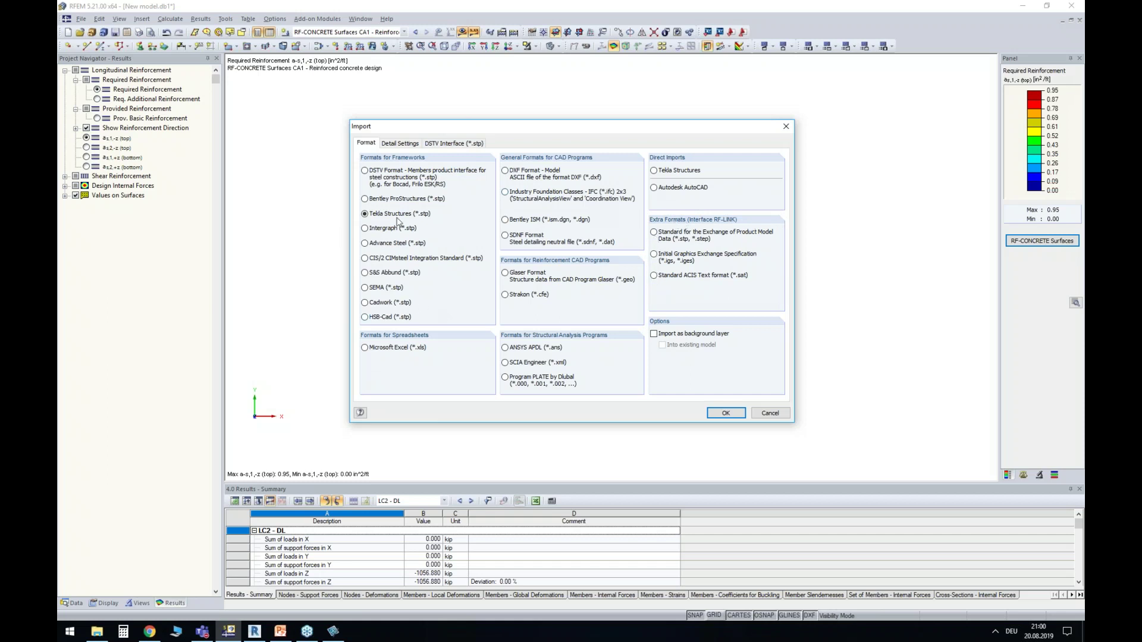
left_click_drag(402, 131, 412, 126)
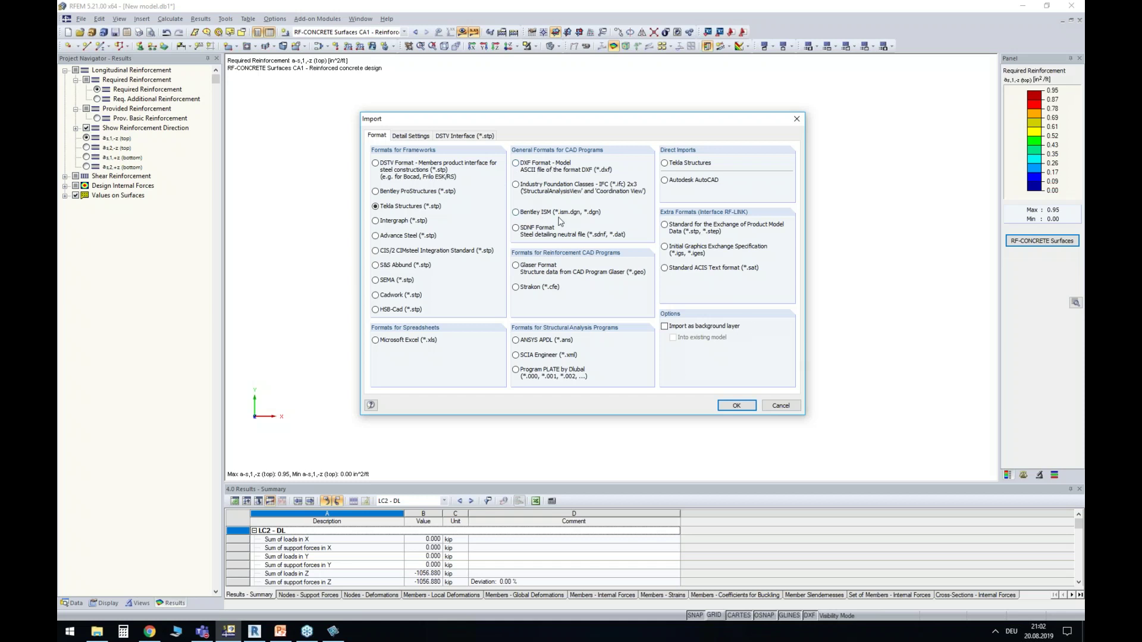
left_click(516, 185)
left_click(543, 216)
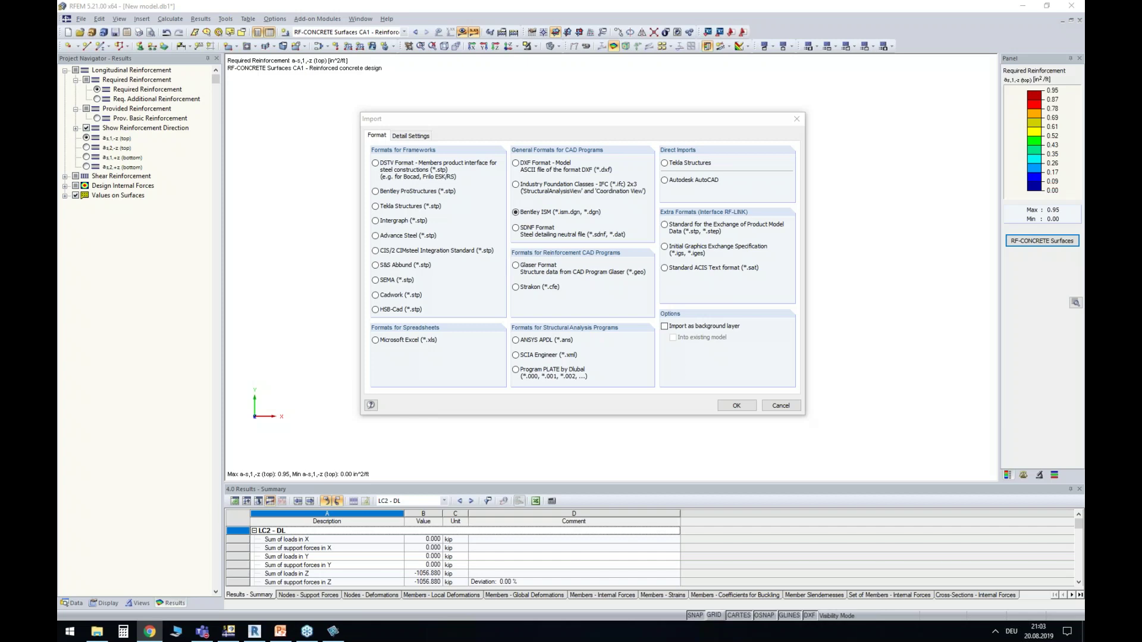
Review Bentley's Integrated Structural Modeling page in Chrome, then return to RFEM and choose SDNF Format for the import
left_click_drag(1083, 315, 417, 1)
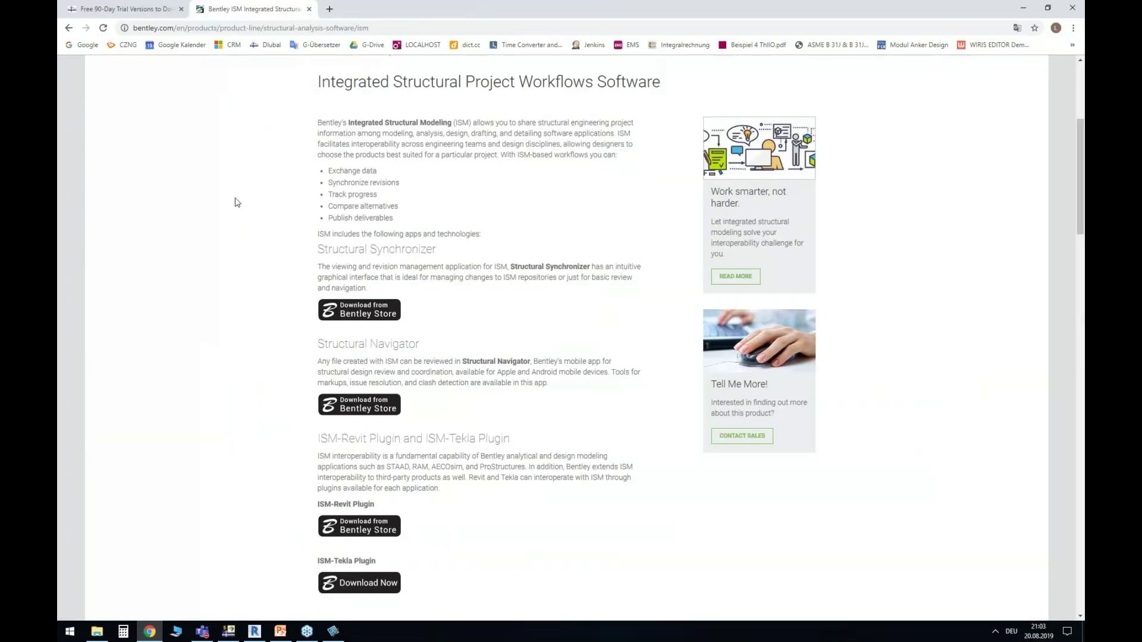
scroll(430, 186, "up", 5)
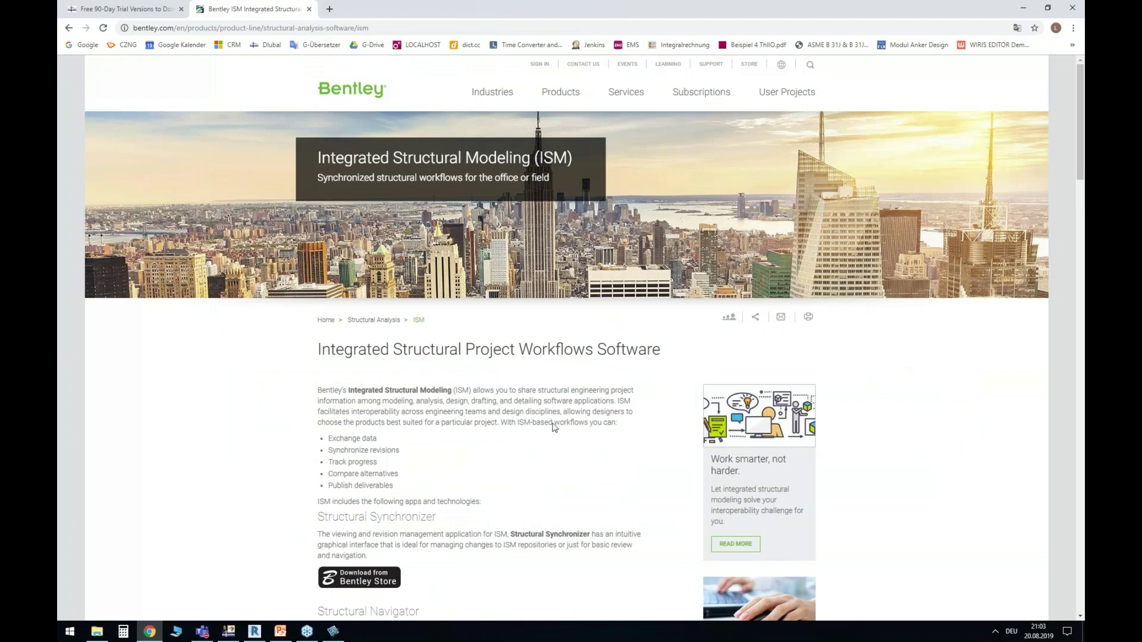
scroll(553, 427, "down", 2)
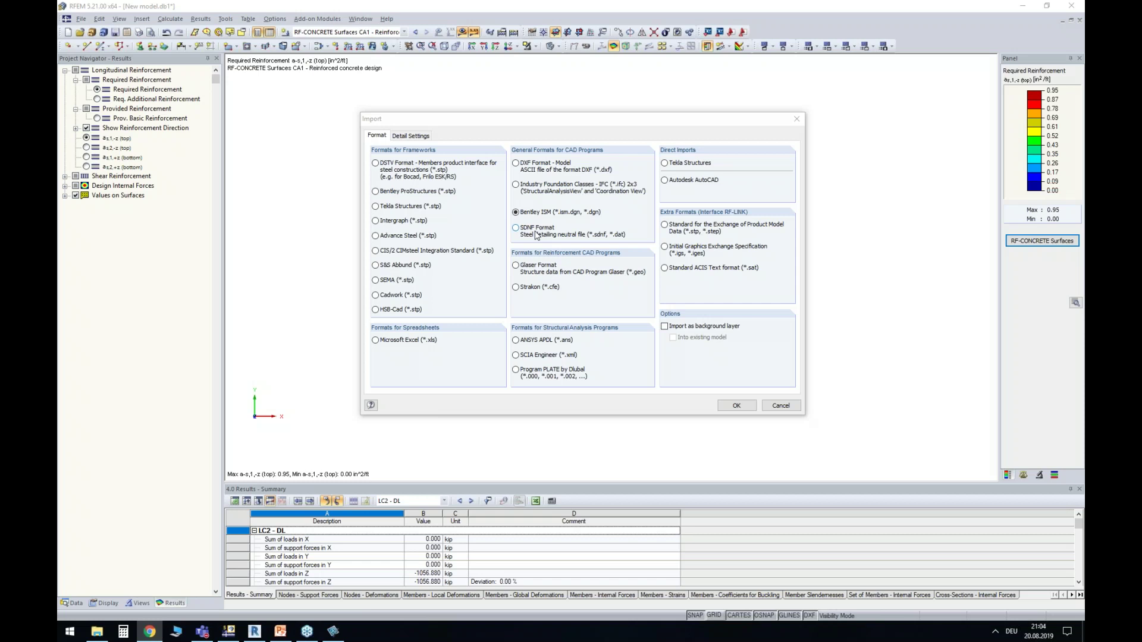
left_click(536, 232)
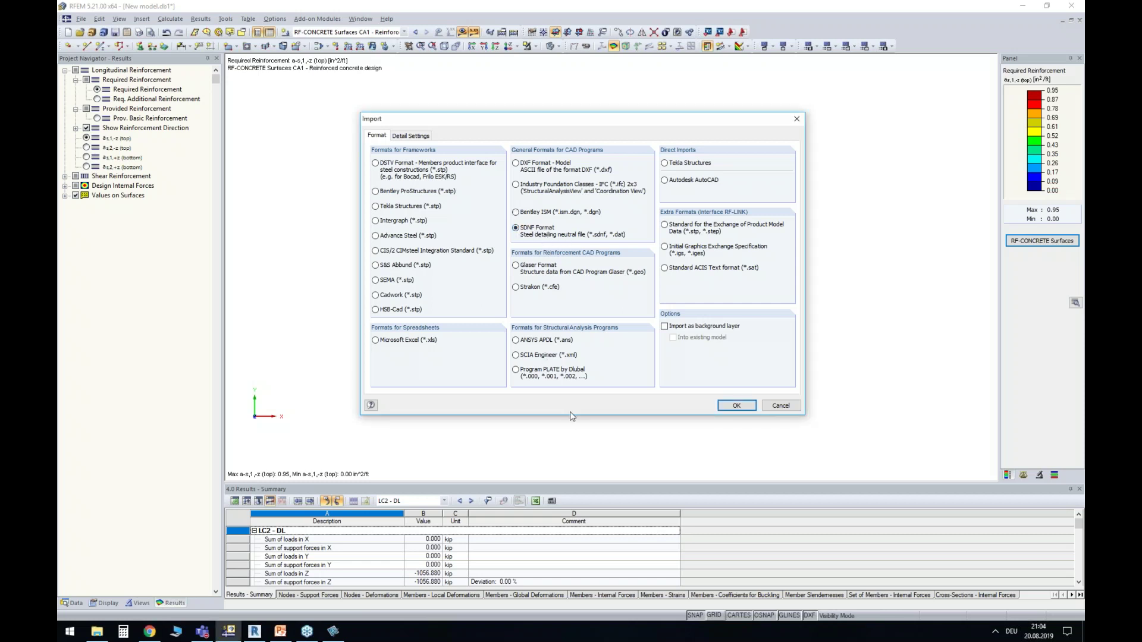